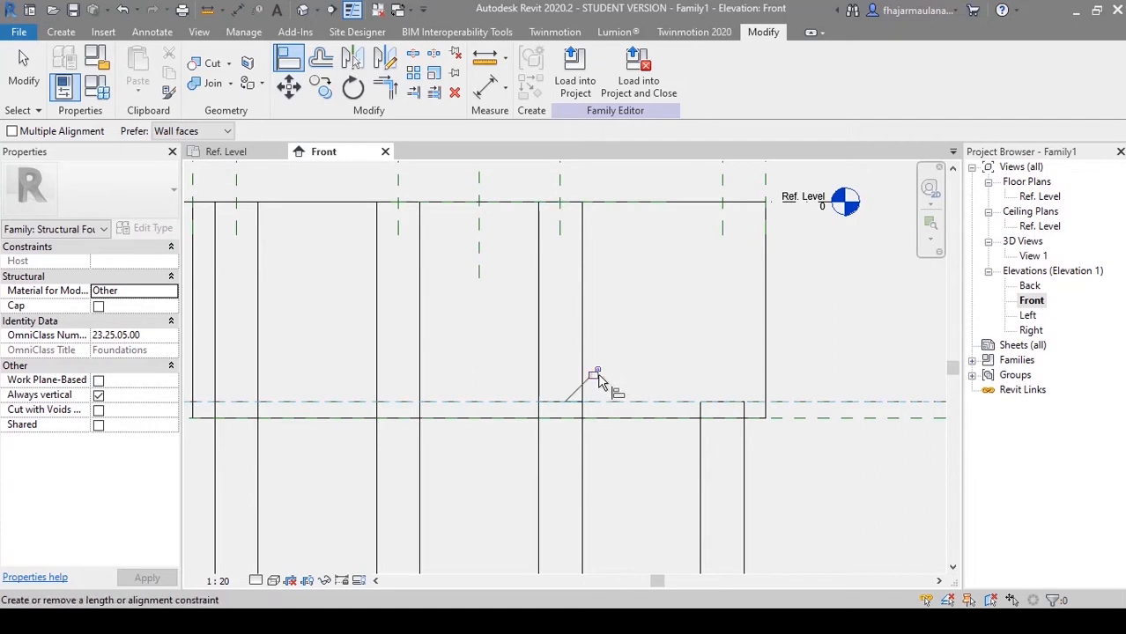
Step: Align the tops of the two middle piles with the reference plane just above the cap's underside and lock them
{"action": "left_click", "coordinate": [623, 402]}
{"action": "left_click", "coordinate": [557, 207]}
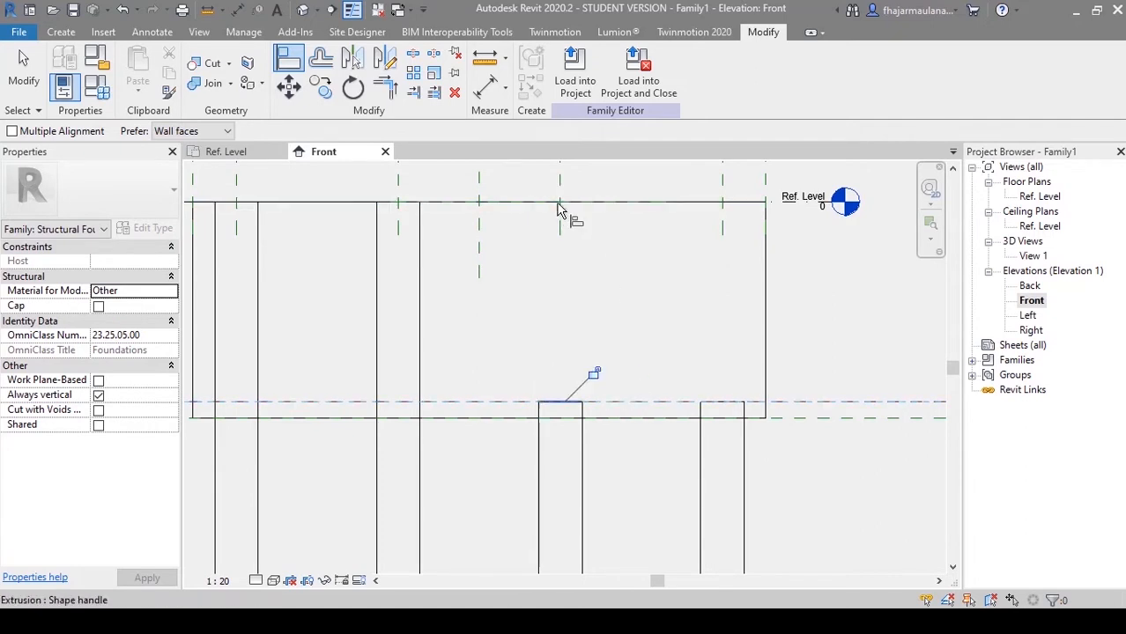
{"action": "middle_click_drag", "start_coordinate": [597, 372], "coordinate": [659, 411]}
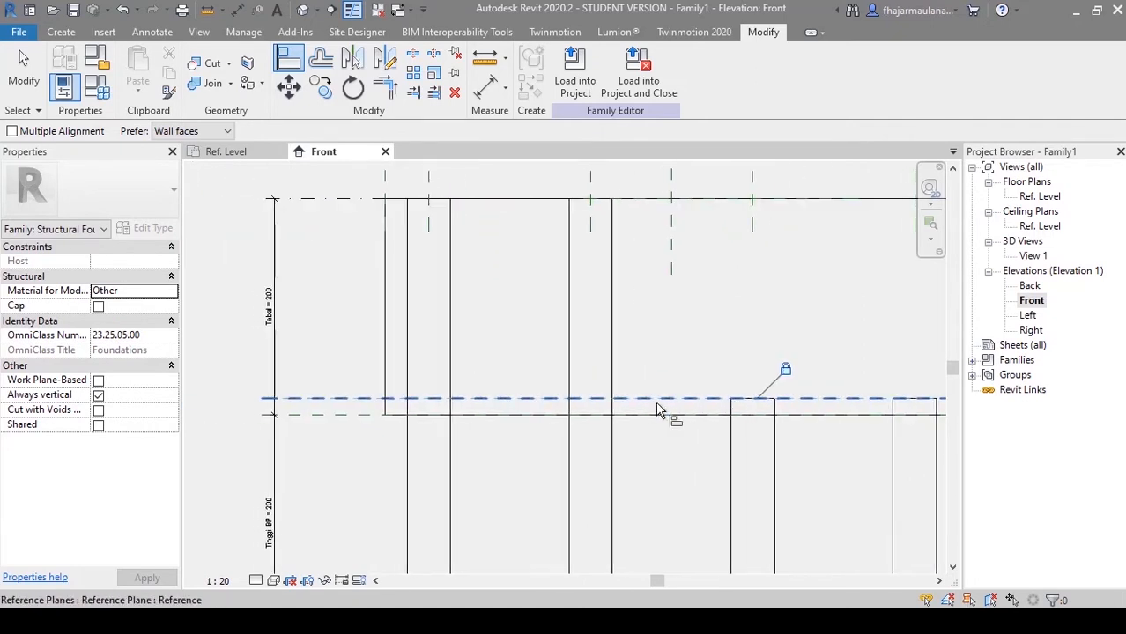
{"action": "left_click", "coordinate": [657, 411]}
{"action": "left_click", "coordinate": [615, 214]}
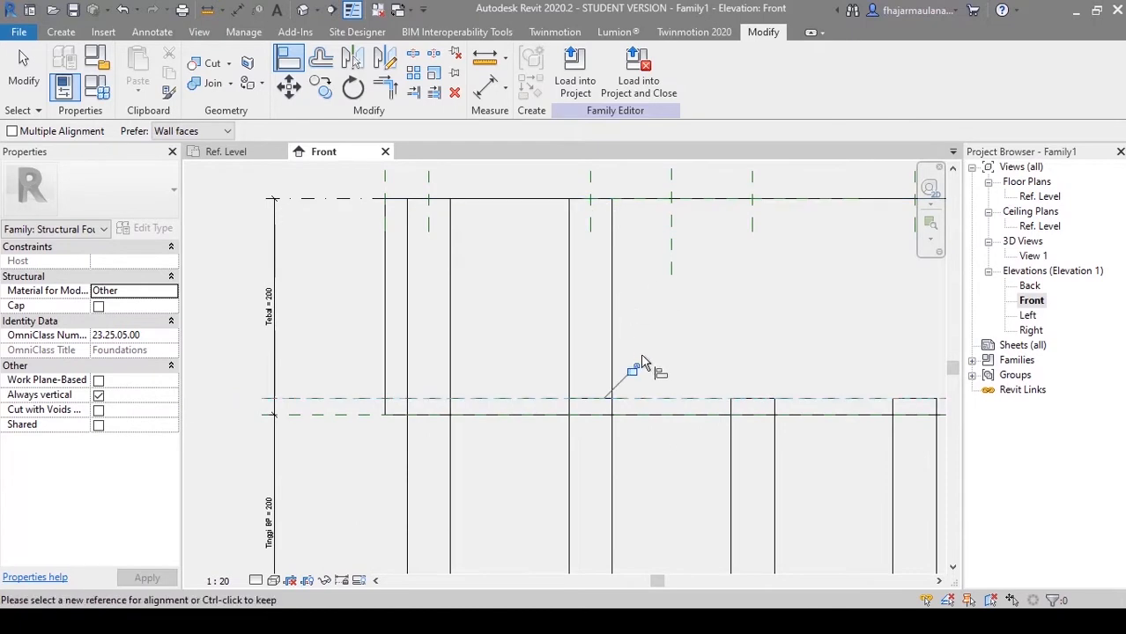
{"action": "left_click", "coordinate": [665, 402]}
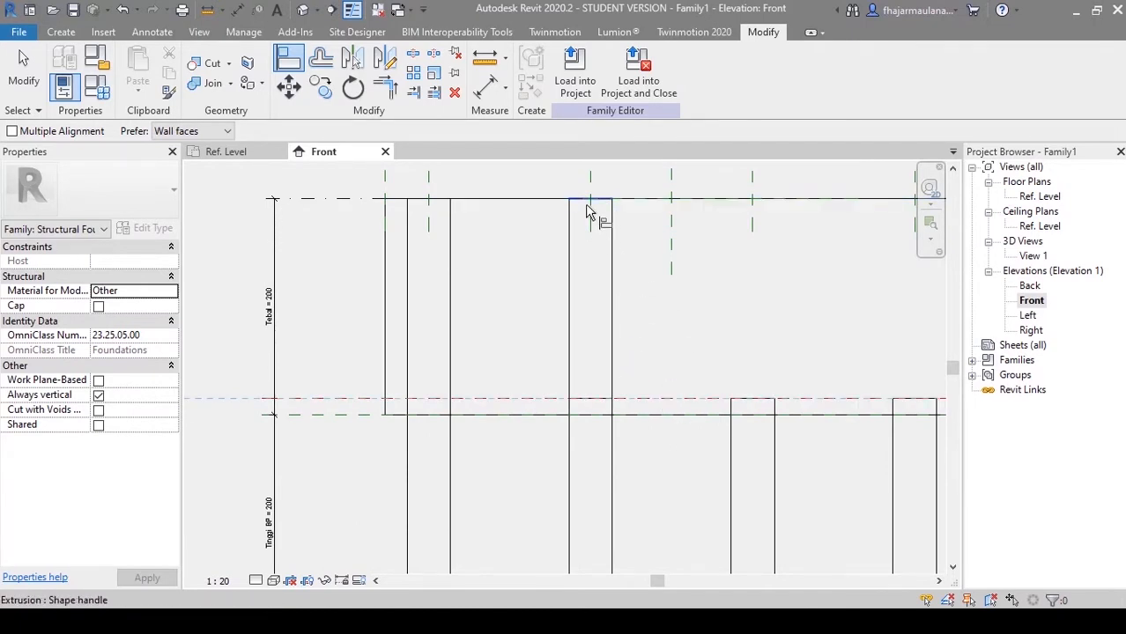
{"action": "left_click", "coordinate": [588, 213]}
{"action": "left_click", "coordinate": [666, 398]}
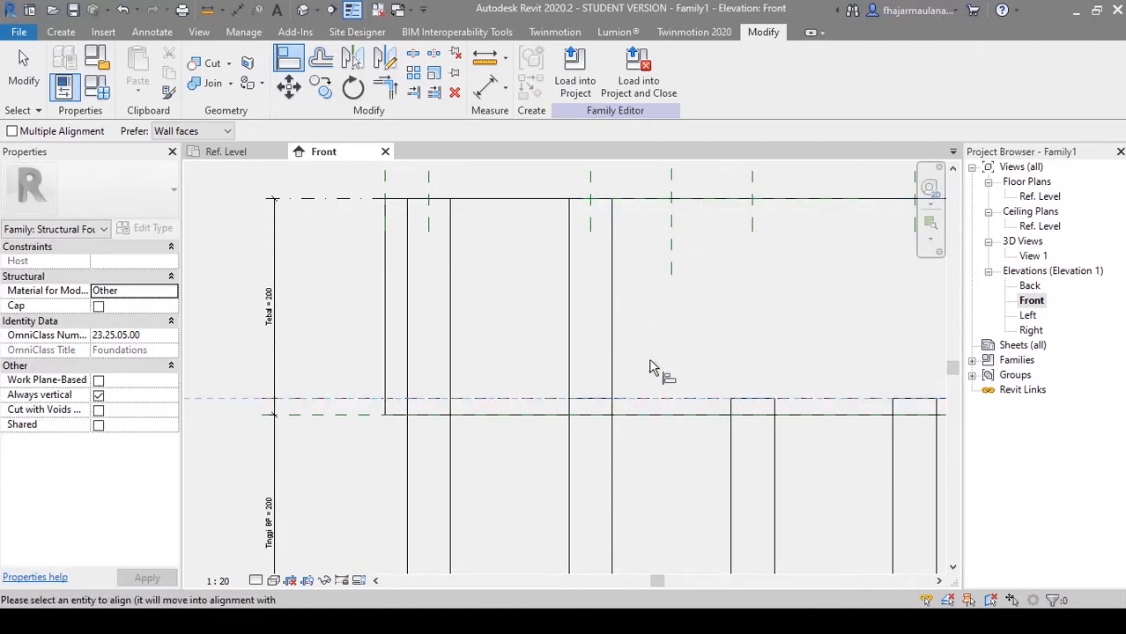
{"action": "left_click", "coordinate": [585, 208]}
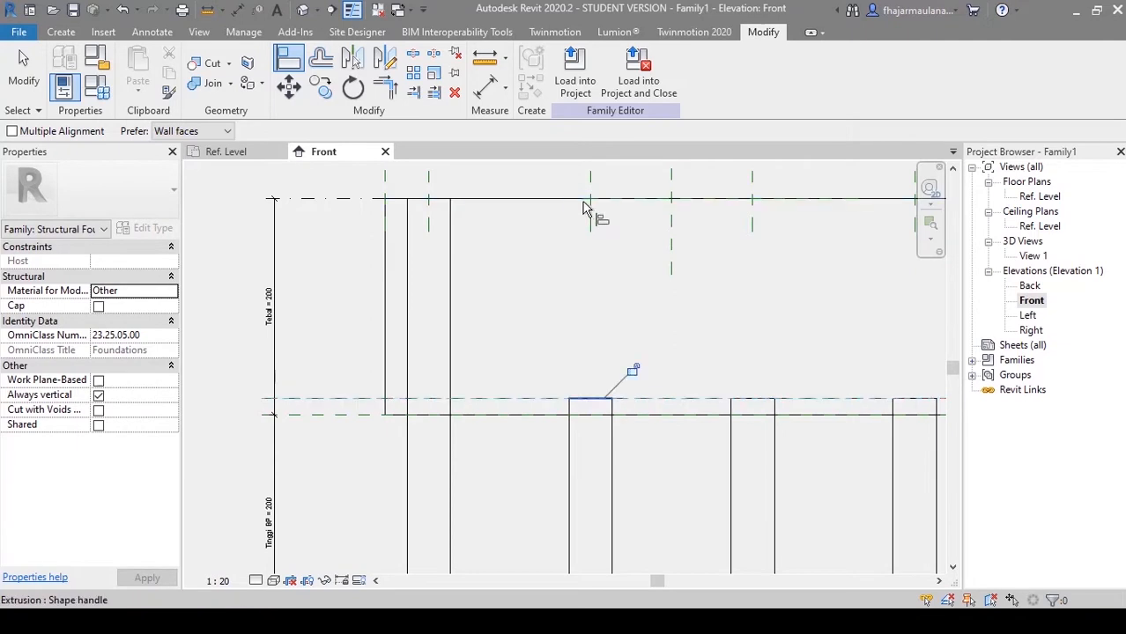
Step: Align the top of the leftmost pile with the same reference plane above the cap's underside
{"action": "left_click", "coordinate": [503, 398]}
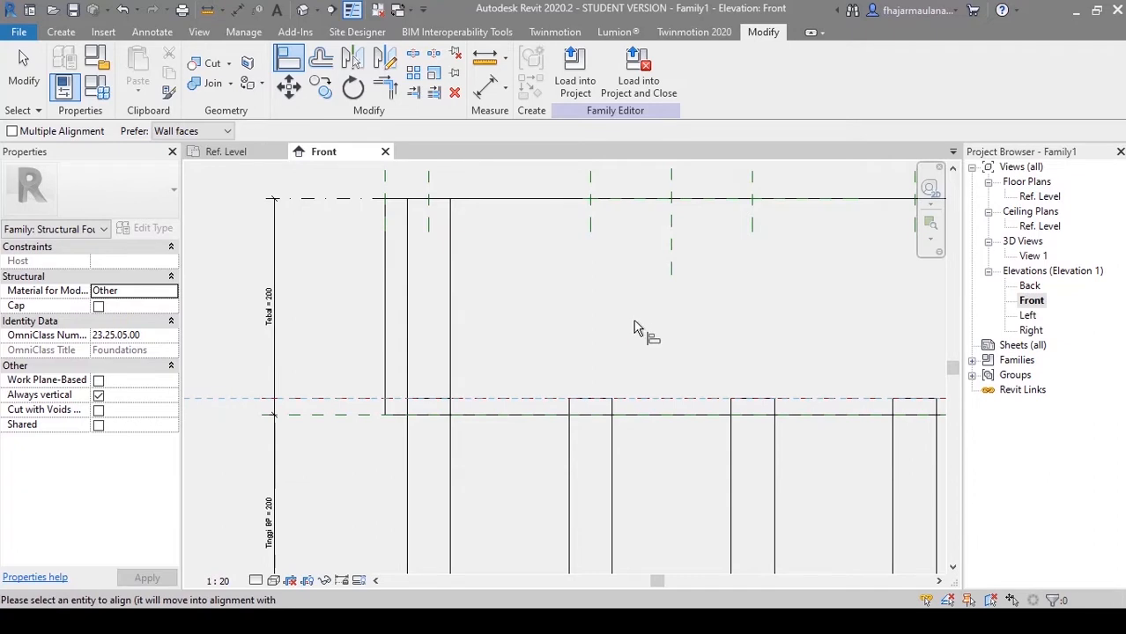
{"action": "left_click", "coordinate": [445, 211]}
{"action": "scroll", "coordinate": [612, 372], "scroll_direction": "down", "scroll_amount": 3}
{"action": "middle_click_drag", "start_coordinate": [619, 374], "coordinate": [451, 365]}
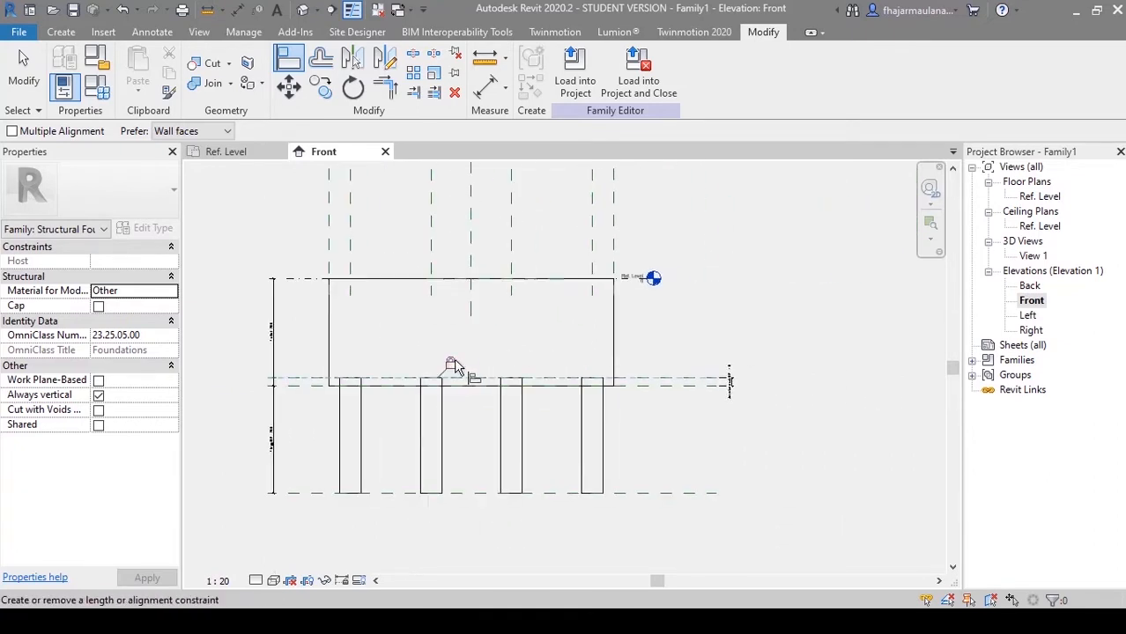
{"action": "scroll", "coordinate": [505, 358], "scroll_direction": "up", "scroll_amount": 2}
{"action": "mouse_move", "coordinate": [519, 359]}
{"action": "middle_mouse_down"}
{"action": "mouse_move", "coordinate": [599, 322]}
{"action": "mouse_move", "coordinate": [488, 333]}
{"action": "middle_mouse_up"}
{"action": "key", "text": "Escape"}
Step: Set the Jarak masuk BP dimension to 40 to test how the pile tops follow the reference plane
{"action": "scroll", "coordinate": [546, 339], "scroll_direction": "down", "scroll_amount": 2}
{"action": "scroll", "coordinate": [561, 337], "scroll_direction": "up", "scroll_amount": 2}
{"action": "middle_click_drag", "start_coordinate": [625, 399], "coordinate": [648, 372]}
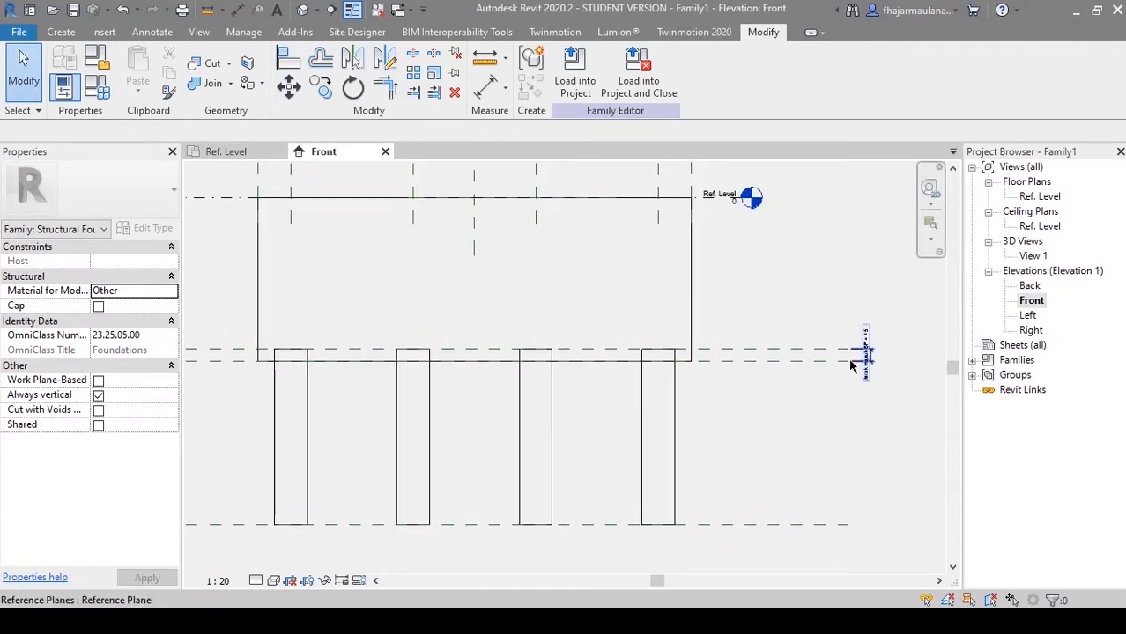
{"action": "scroll", "coordinate": [865, 330], "scroll_direction": "up", "scroll_amount": 3}
{"action": "left_click", "coordinate": [865, 328]}
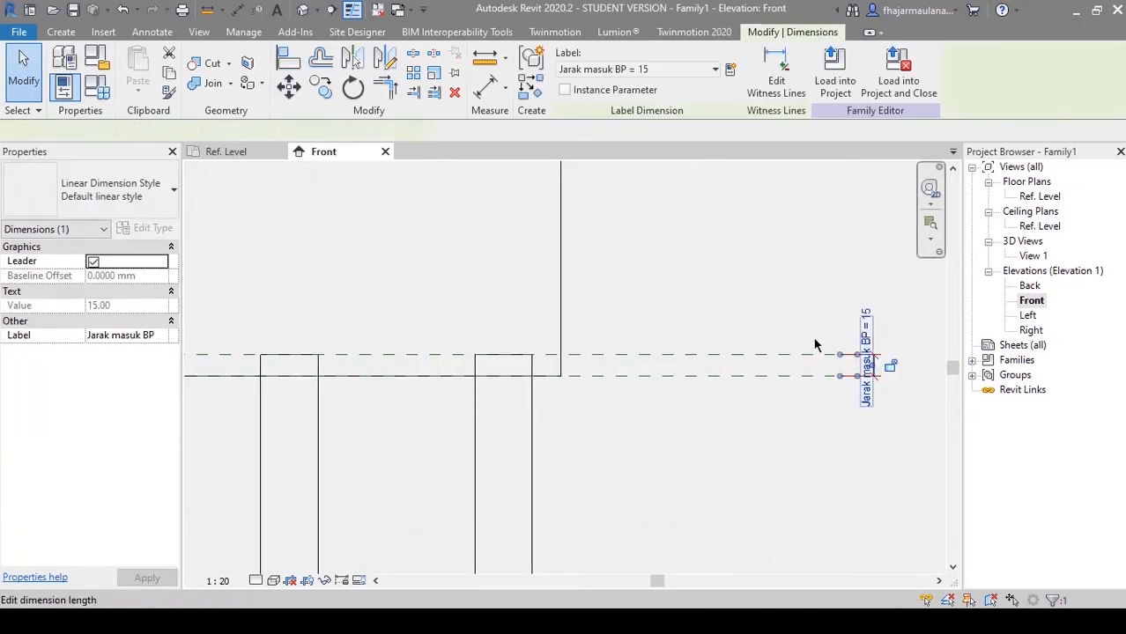
{"action": "left_click", "coordinate": [866, 329]}
{"action": "type", "text": "40"}
{"action": "key", "text": "Return"}
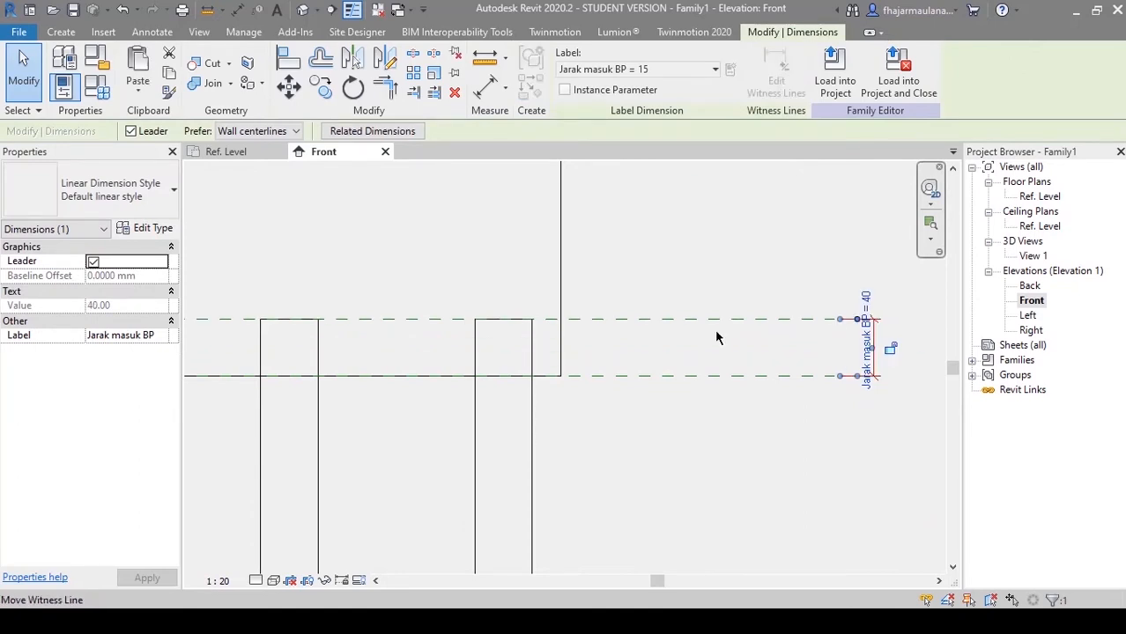
Step: Set the Jarak masuk BP dimension to 15
{"action": "scroll", "coordinate": [510, 409], "scroll_direction": "down", "scroll_amount": 3}
{"action": "middle_click_drag", "start_coordinate": [510, 409], "coordinate": [583, 398]}
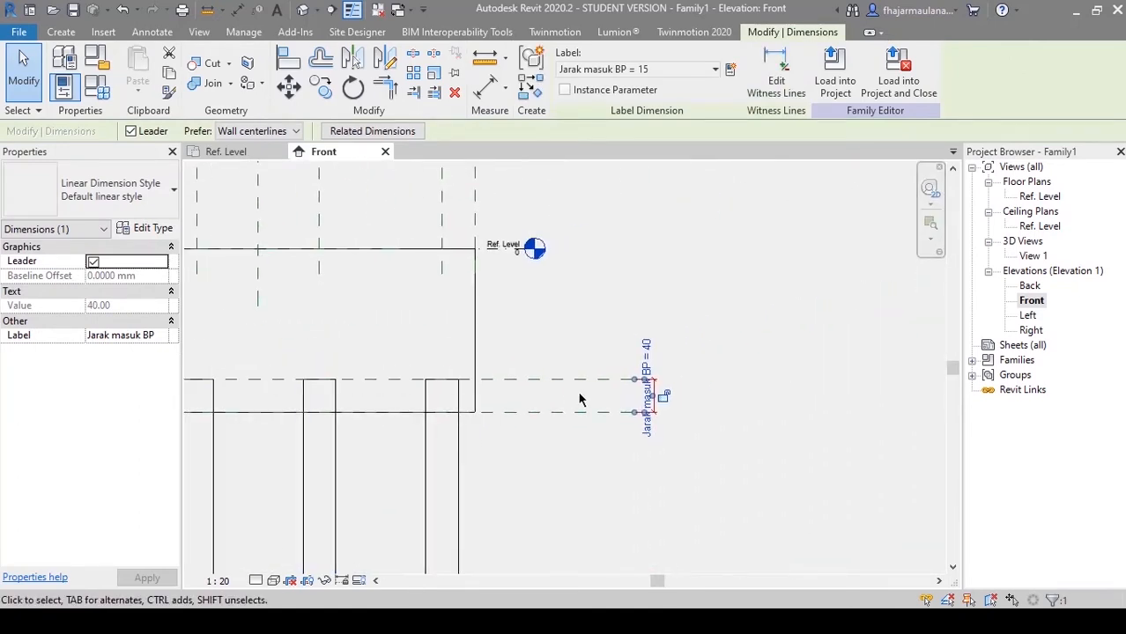
{"action": "scroll", "coordinate": [583, 397], "scroll_direction": "up", "scroll_amount": 2}
{"action": "left_click", "coordinate": [724, 396]}
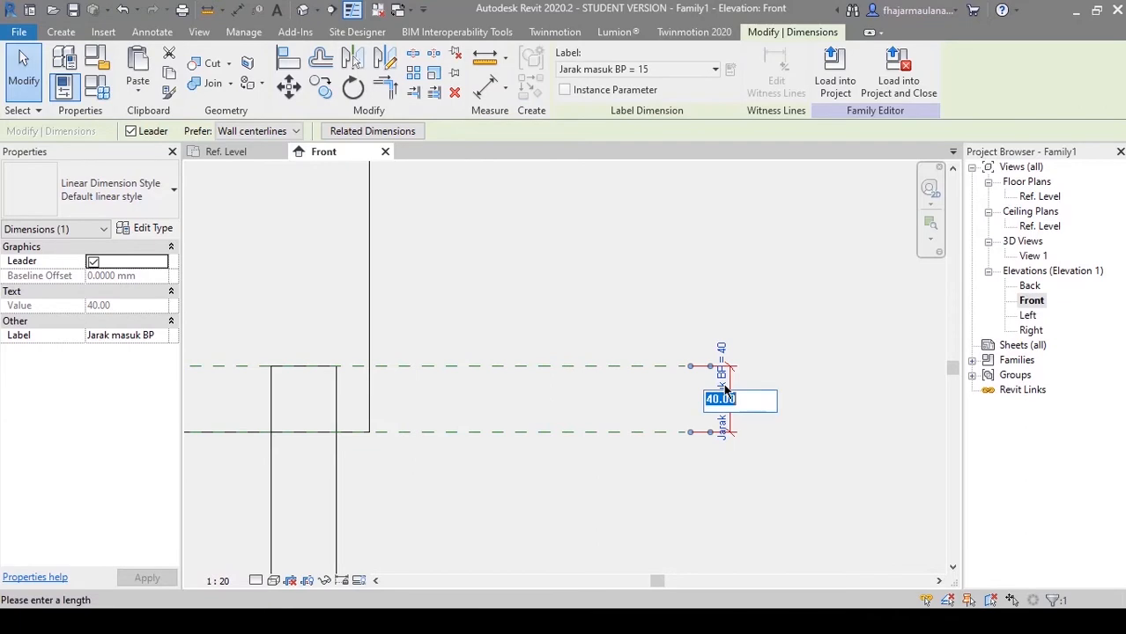
{"action": "type", "text": "14"}
{"action": "key", "text": "Return"}
{"action": "key", "text": "Escape"}
Step: Examine the pile cap and its piles in the front elevation and in the default 3D view
{"action": "scroll", "coordinate": [512, 301], "scroll_direction": "down", "scroll_amount": 2}
{"action": "scroll", "coordinate": [578, 389], "scroll_direction": "up", "scroll_amount": 2}
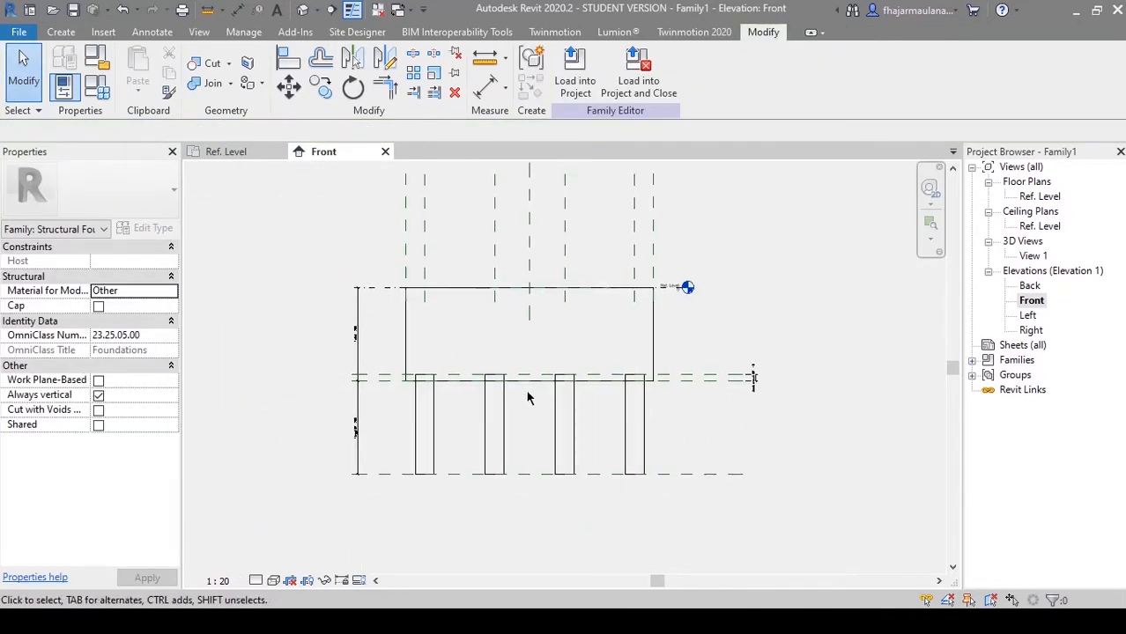
{"action": "scroll", "coordinate": [443, 411], "scroll_direction": "up", "scroll_amount": 3}
{"action": "scroll", "coordinate": [402, 324], "scroll_direction": "down", "scroll_amount": 3}
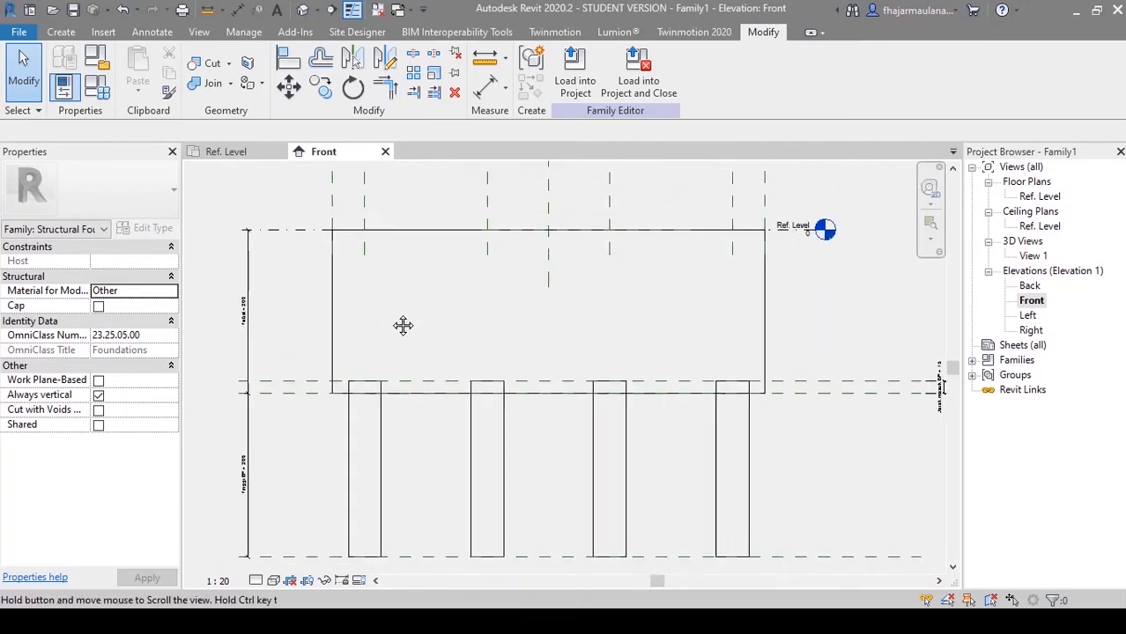
{"action": "left_click", "coordinate": [302, 9]}
{"action": "middle_click_drag", "start_coordinate": [523, 419], "coordinate": [960, 201], "text": "shift"}
Step: Open the Ref. Level floor plan and display it in Wireframe so the piles show through the cap
{"action": "double_click", "coordinate": [1039, 197]}
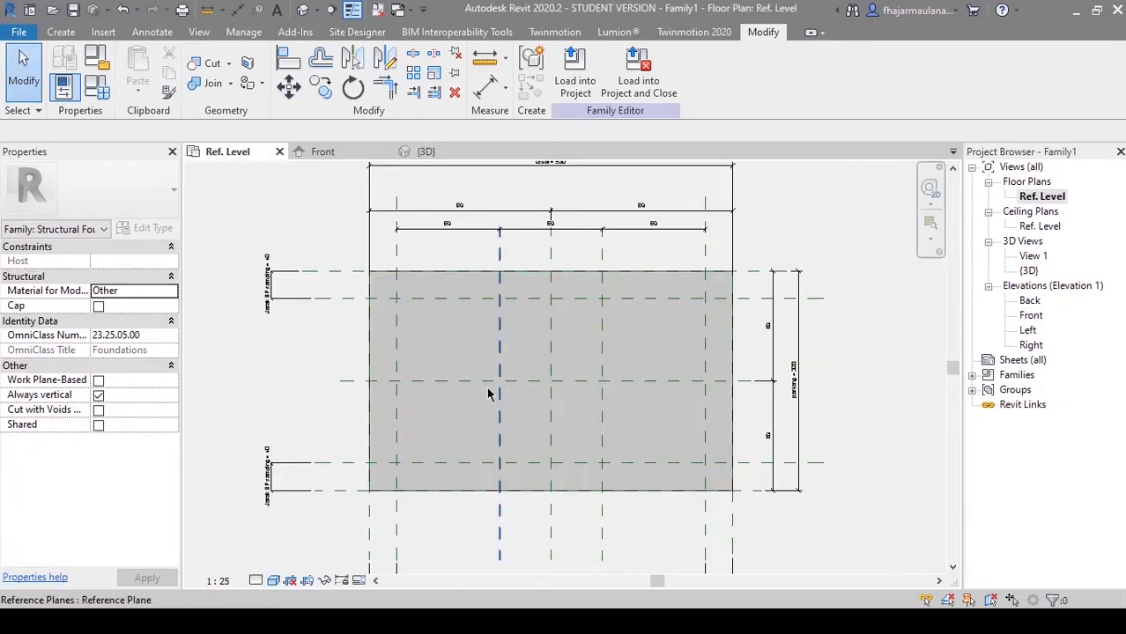
{"action": "middle_click_drag", "start_coordinate": [327, 572], "coordinate": [330, 553]}
{"action": "scroll", "coordinate": [417, 284], "scroll_direction": "up", "scroll_amount": 2}
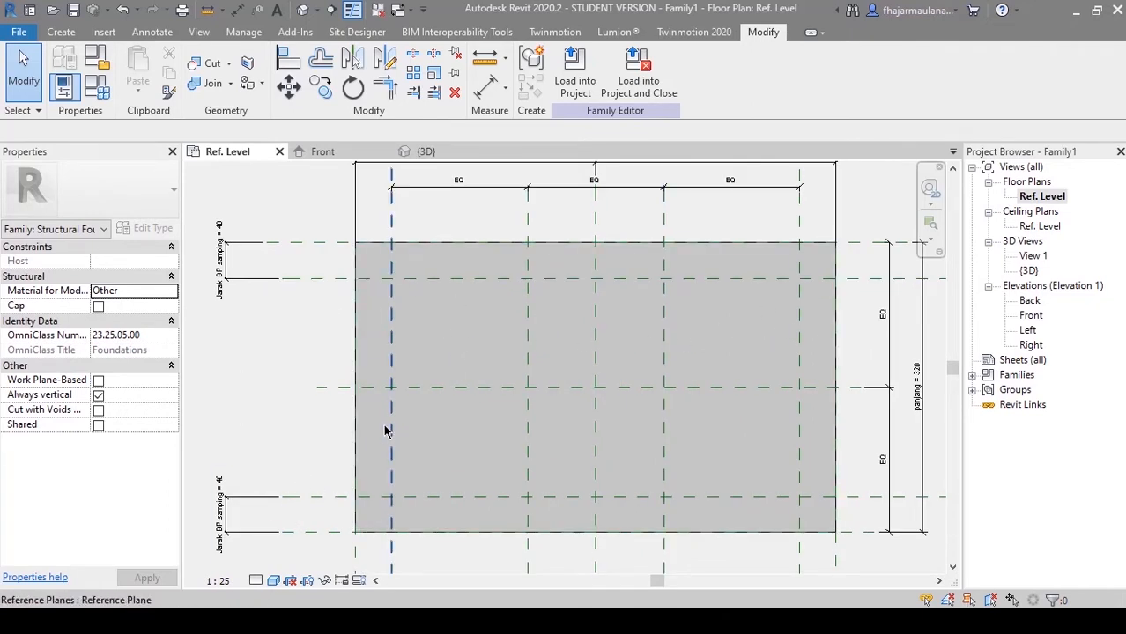
{"action": "left_click", "coordinate": [273, 580]}
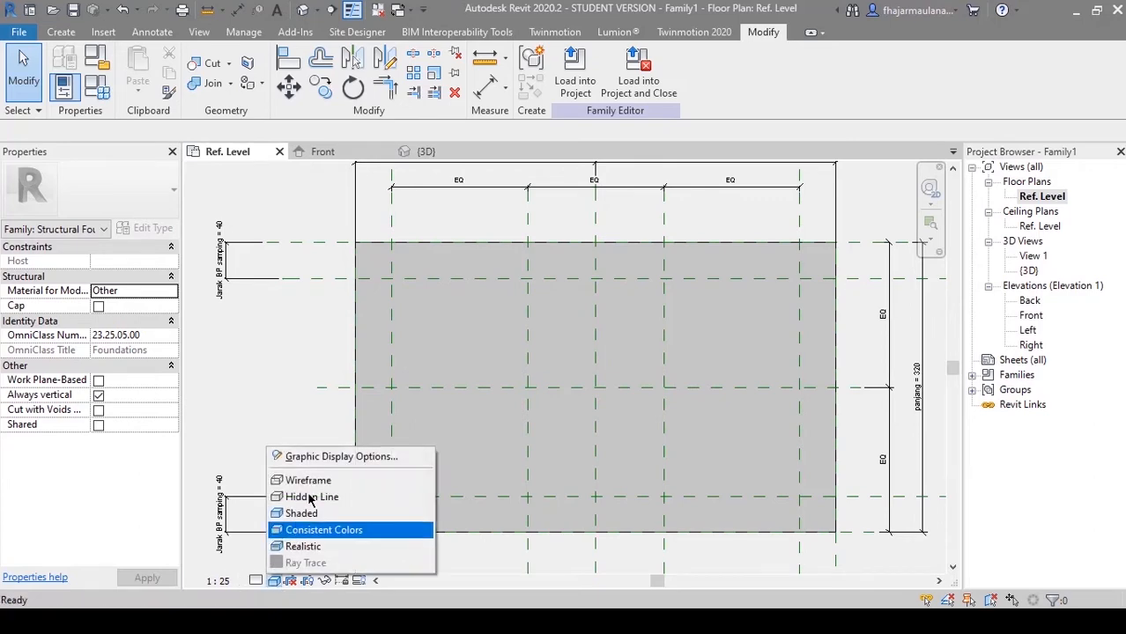
{"action": "left_click", "coordinate": [292, 478]}
{"action": "middle_click_drag", "start_coordinate": [563, 378], "coordinate": [514, 377]}
{"action": "scroll", "coordinate": [614, 357], "scroll_direction": "down", "scroll_amount": 2}
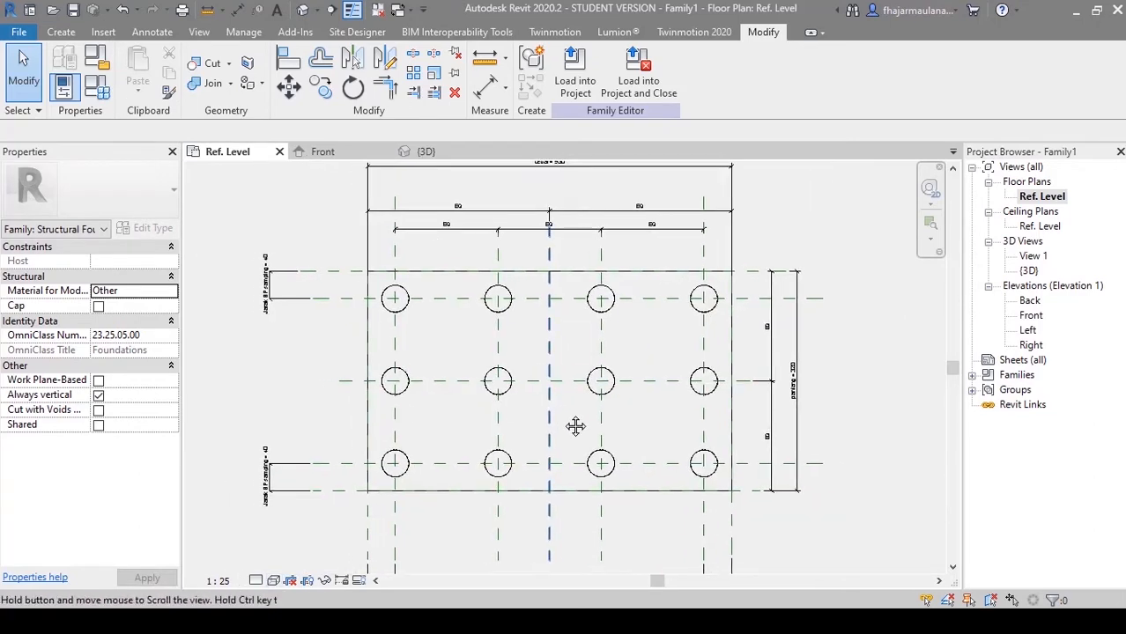
Step: Set the scale of the Ref. Level plan to 1 : 50
{"action": "left_click", "coordinate": [219, 581]}
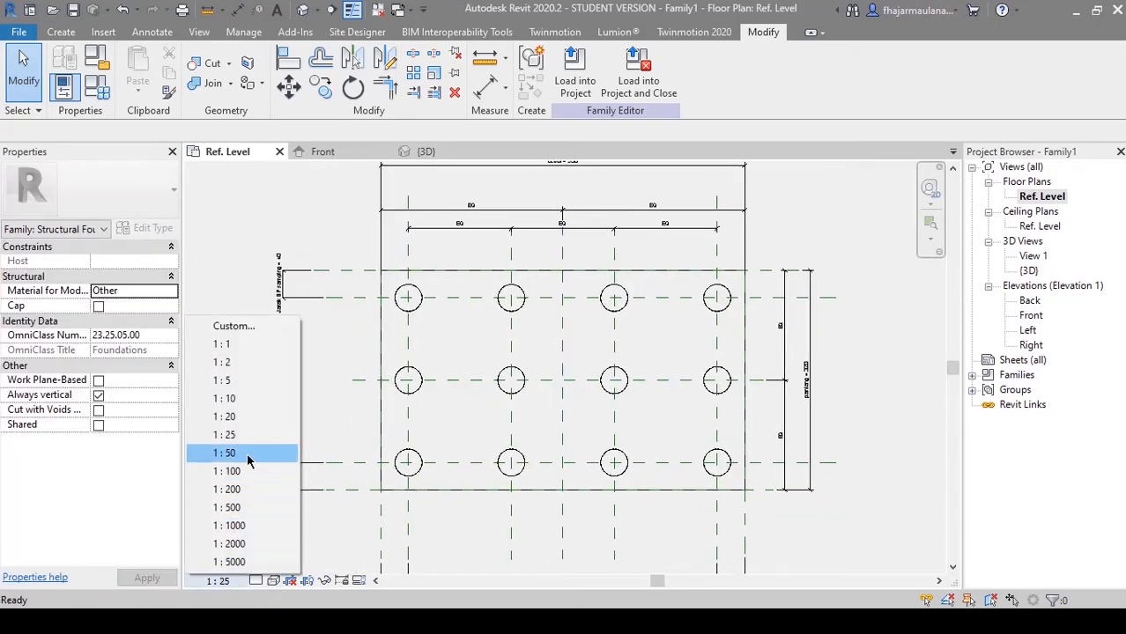
{"action": "left_click", "coordinate": [224, 453]}
{"action": "mouse_move", "coordinate": [575, 382]}
{"action": "middle_mouse_down"}
{"action": "mouse_move", "coordinate": [564, 429]}
{"action": "mouse_move", "coordinate": [572, 386]}
{"action": "mouse_move", "coordinate": [565, 411]}
{"action": "mouse_move", "coordinate": [543, 421]}
{"action": "middle_mouse_up"}
{"action": "scroll", "coordinate": [553, 408], "scroll_direction": "down", "scroll_amount": 1}
{"action": "scroll", "coordinate": [570, 409], "scroll_direction": "down", "scroll_amount": 1}
{"action": "scroll", "coordinate": [557, 410], "scroll_direction": "up", "scroll_amount": 1}
Step: Close all inactive views, keeping only the Ref. Level plan open
{"action": "left_click", "coordinate": [378, 9]}
{"action": "middle_click_drag", "start_coordinate": [509, 370], "coordinate": [533, 382]}
{"action": "scroll", "coordinate": [523, 363], "scroll_direction": "up", "scroll_amount": 1}
{"action": "scroll", "coordinate": [547, 381], "scroll_direction": "up", "scroll_amount": 1}
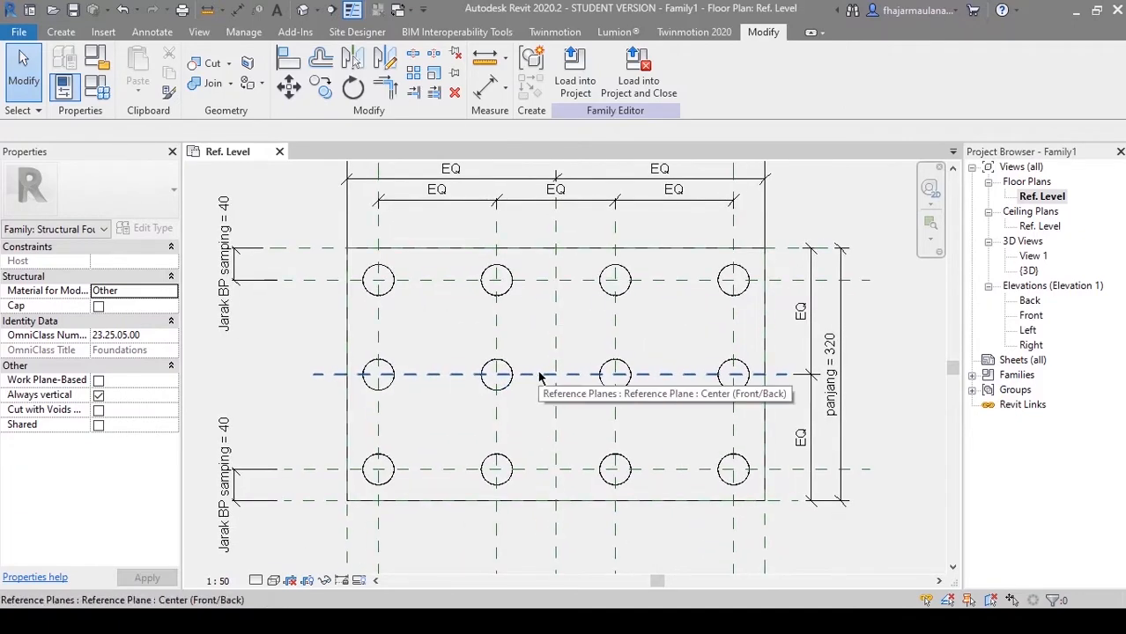
Step: Start saving the family and browse to the foundation folder inside custom families on Local Disk (D:)
{"action": "key", "text": "ctrl+s"}
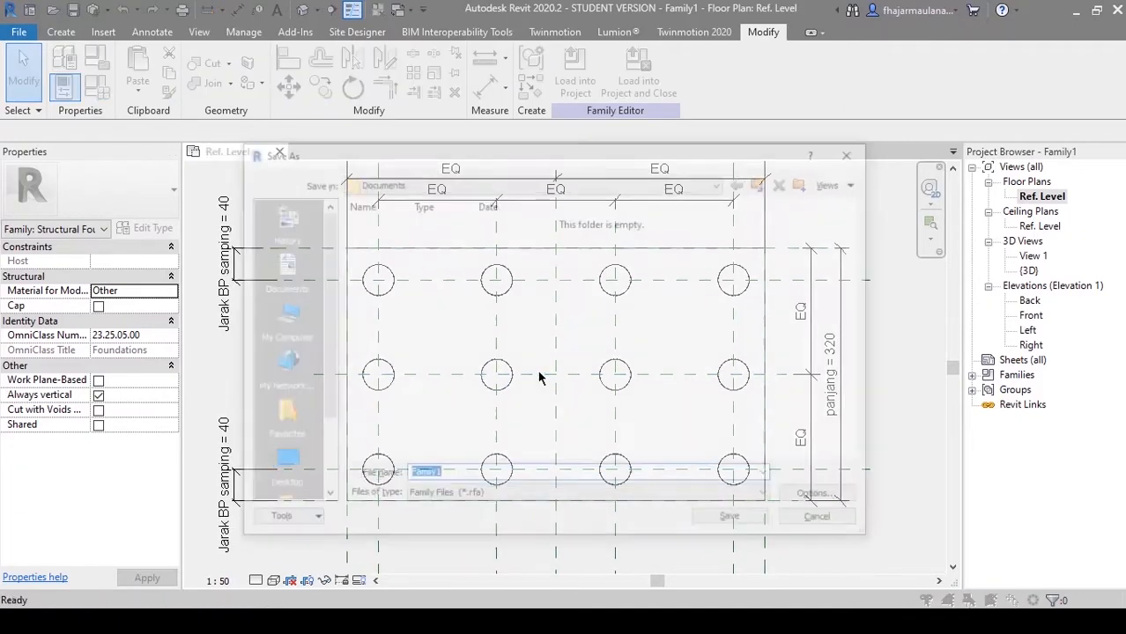
{"action": "left_click", "coordinate": [269, 291]}
{"action": "left_click", "coordinate": [278, 314]}
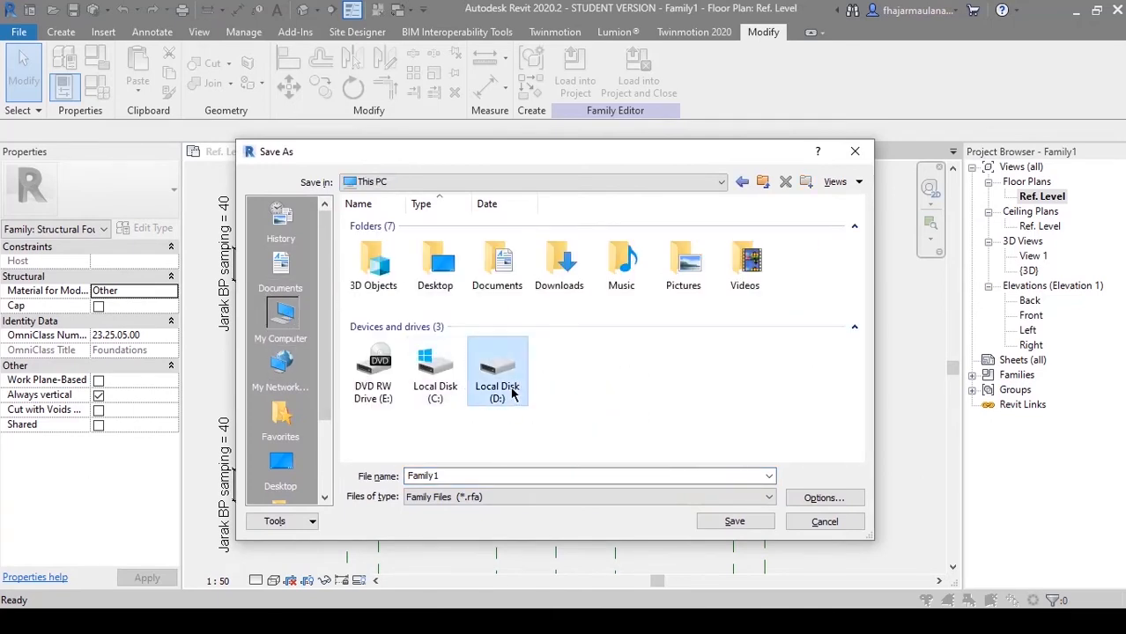
{"action": "double_click", "coordinate": [512, 392]}
{"action": "double_click", "coordinate": [377, 277]}
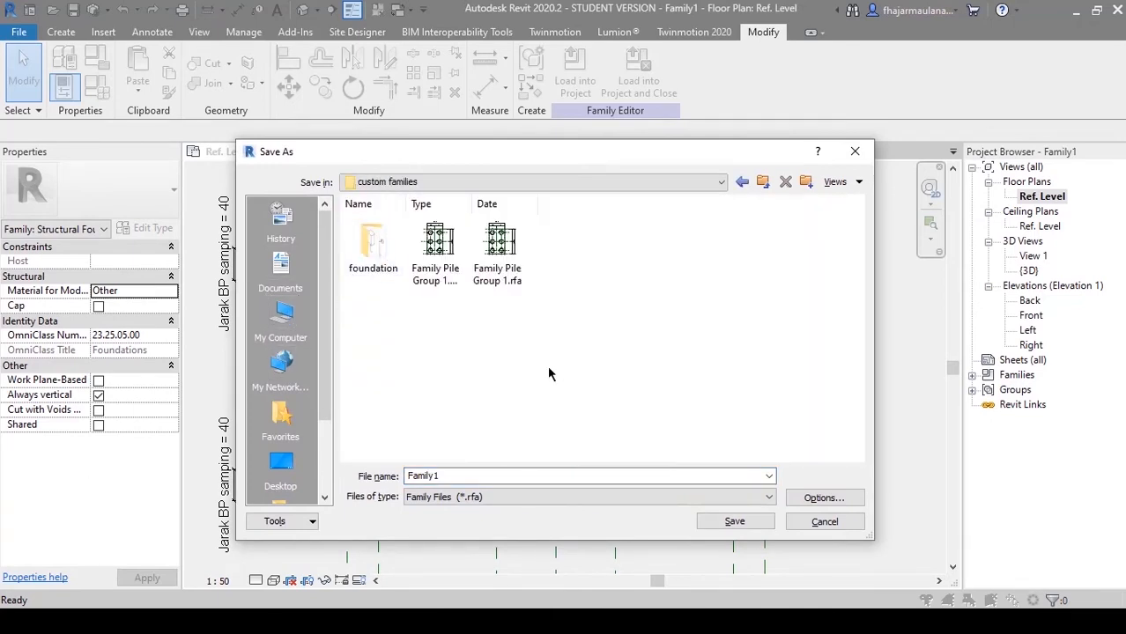
{"action": "double_click", "coordinate": [386, 260]}
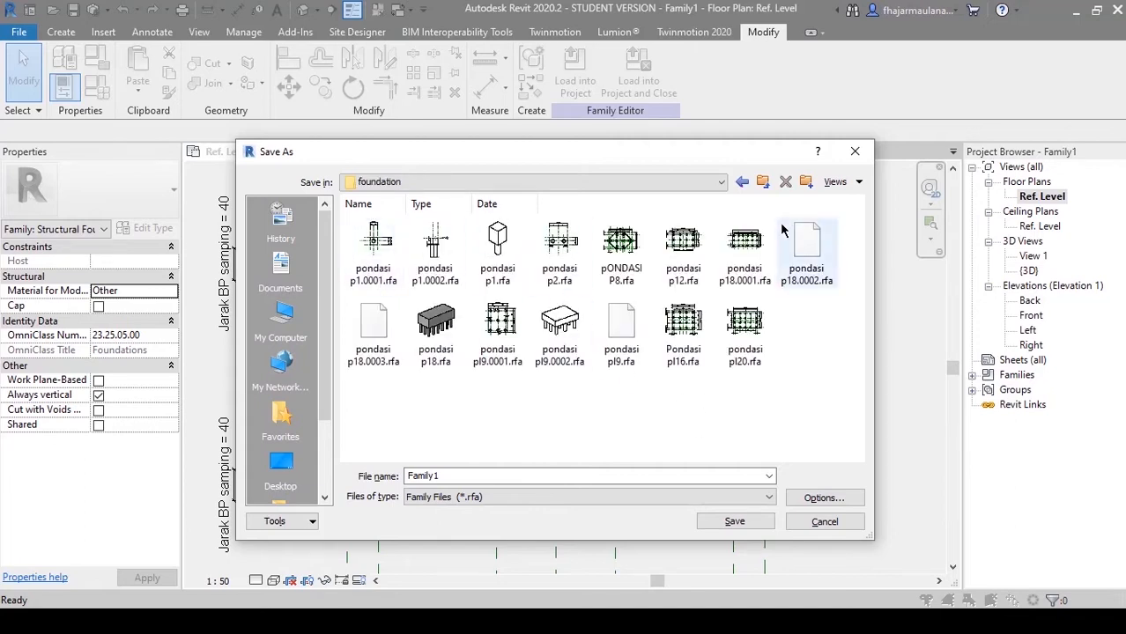
Step: Create a folder named Sample in the foundation folder and enter Pondasi P12 as the file name inside it
{"action": "key", "text": "ctrl+shift+n"}
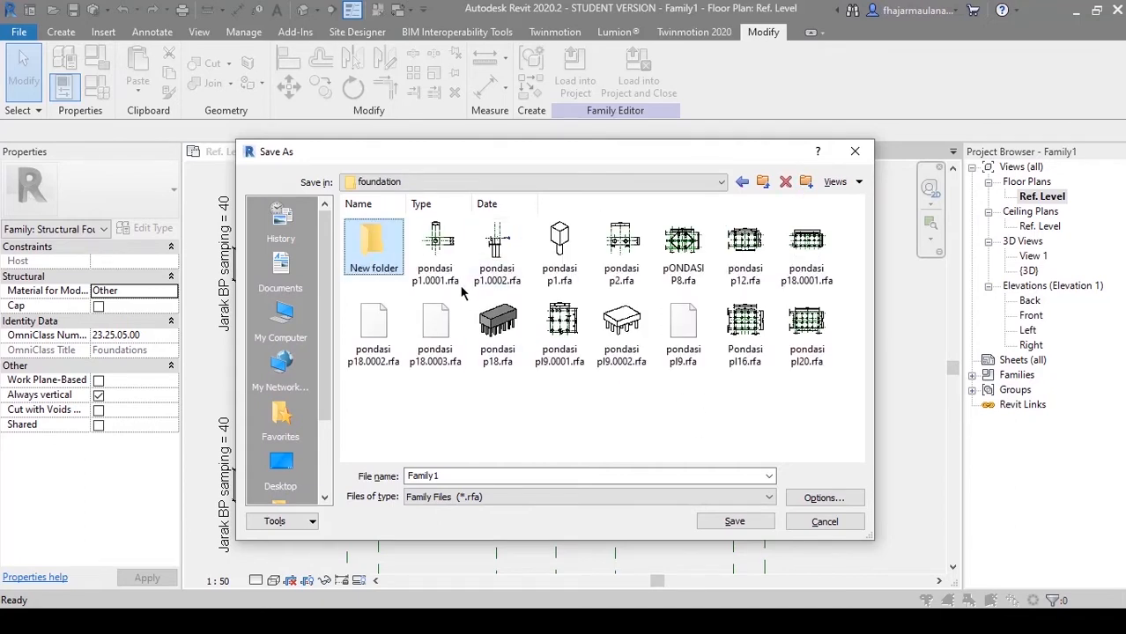
{"action": "left_click", "coordinate": [361, 246]}
{"action": "type", "text": "Sample"}
{"action": "key", "text": "Return"}
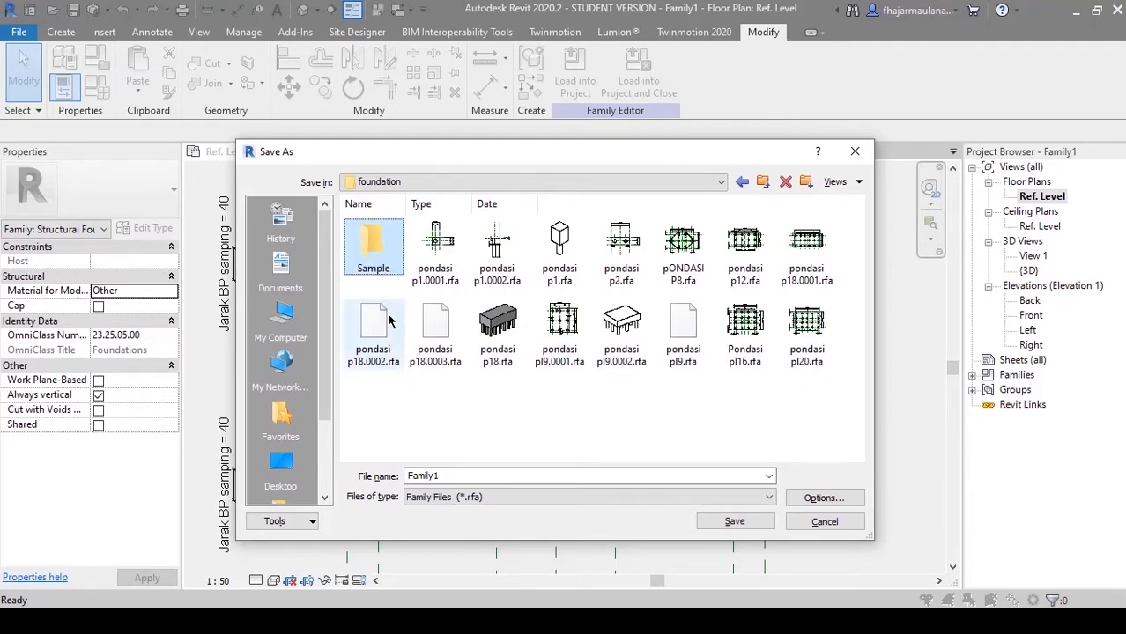
{"action": "double_click", "coordinate": [372, 244]}
{"action": "double_click", "coordinate": [446, 476]}
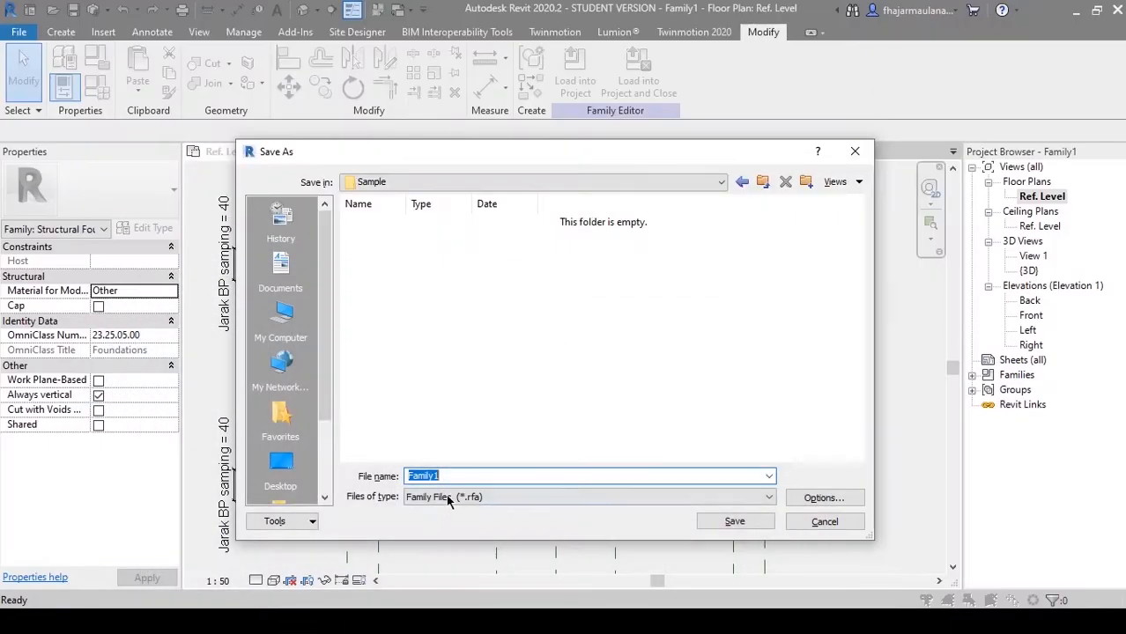
{"action": "type", "text": "Pondasi P12"}
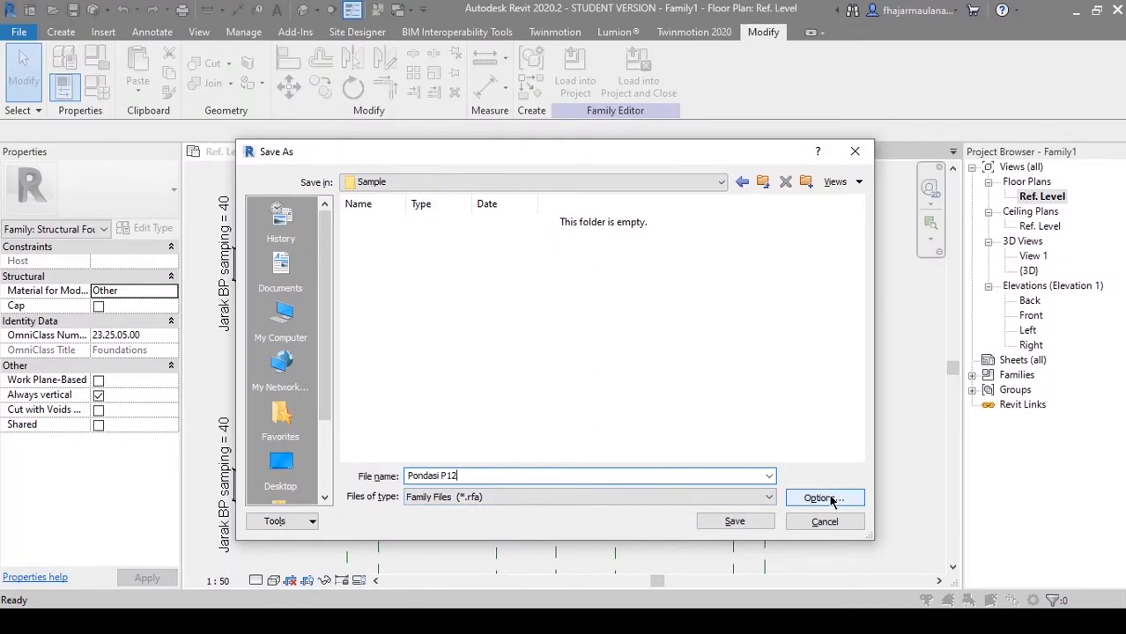
Step: Replace the Maximum backups value in the file save options and save the family
{"action": "left_click", "coordinate": [830, 499]}
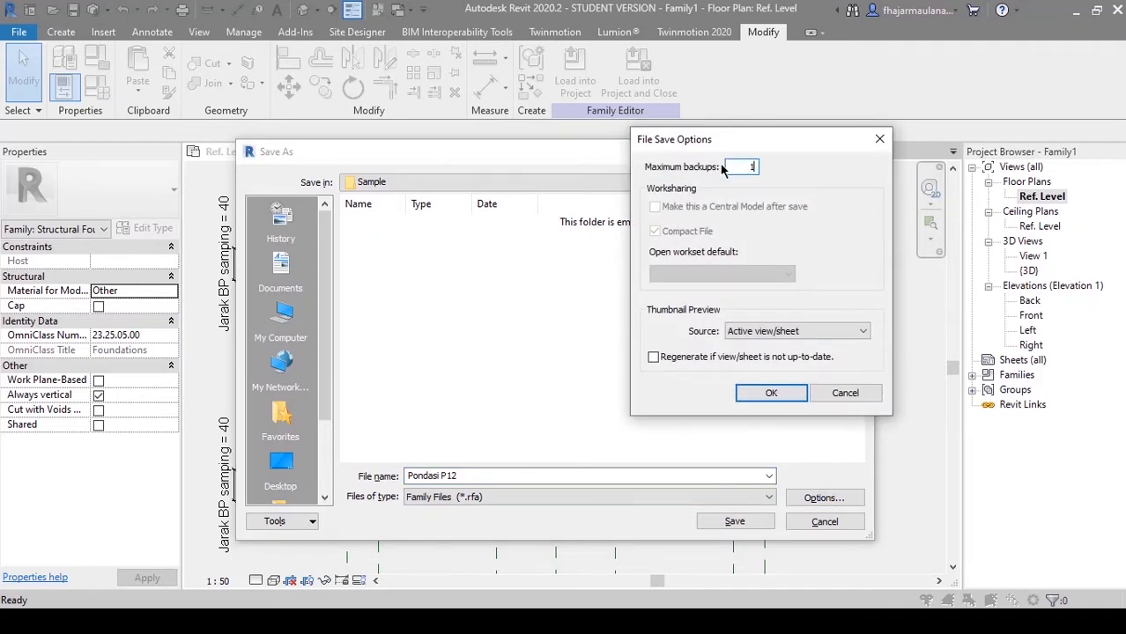
{"action": "left_click_drag", "start_coordinate": [725, 144], "coordinate": [648, 151]}
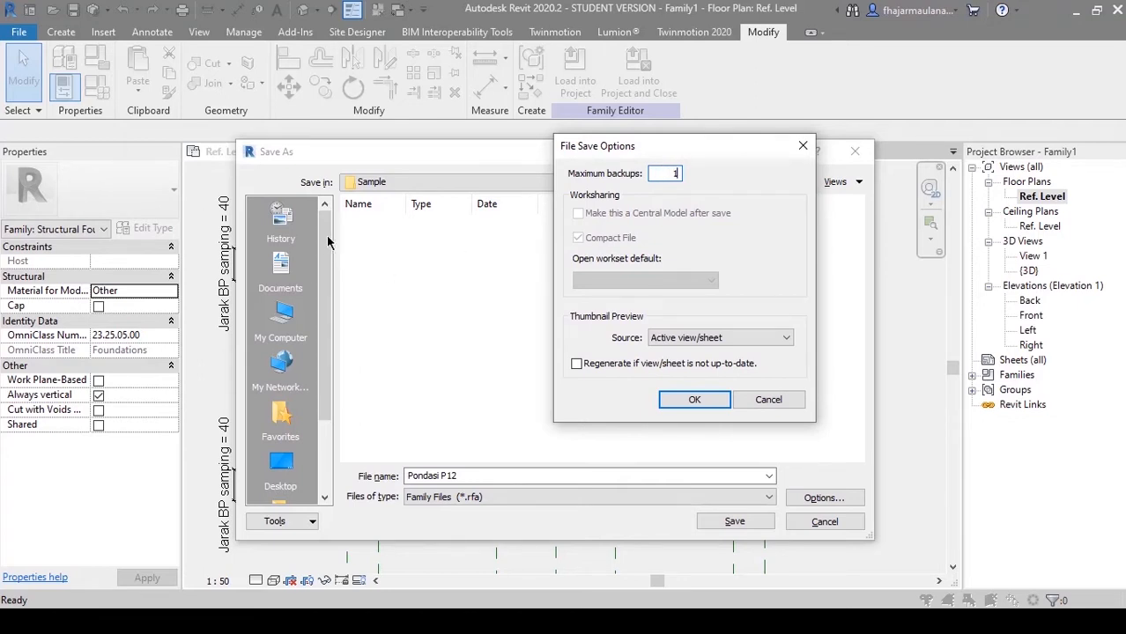
{"action": "key", "text": "ctrl+a"}
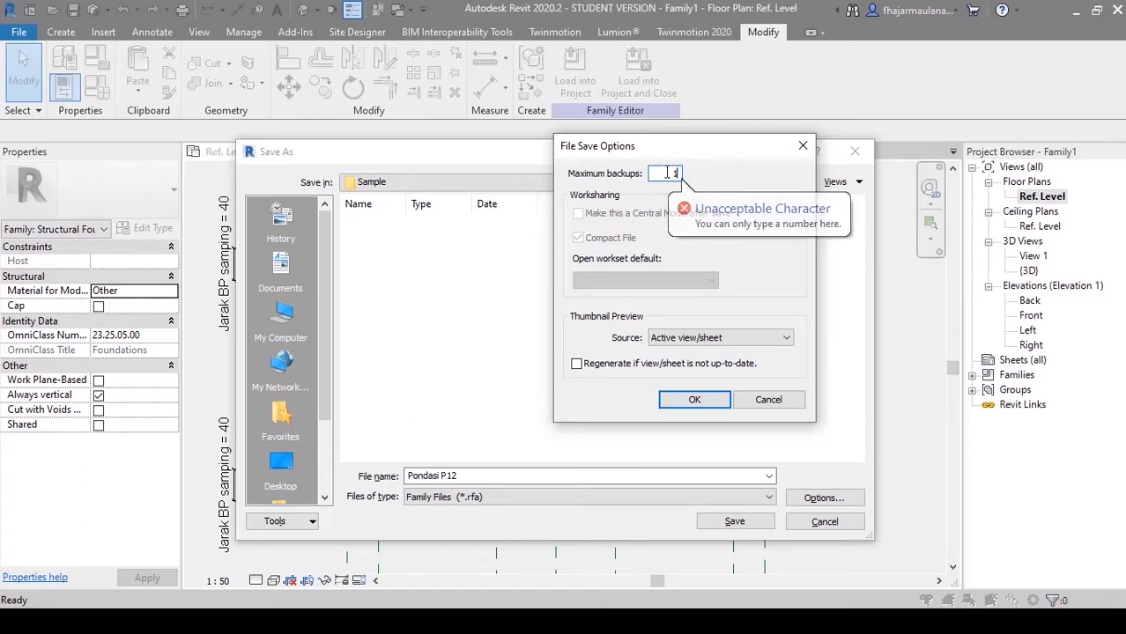
{"action": "key", "text": "BackSpace"}
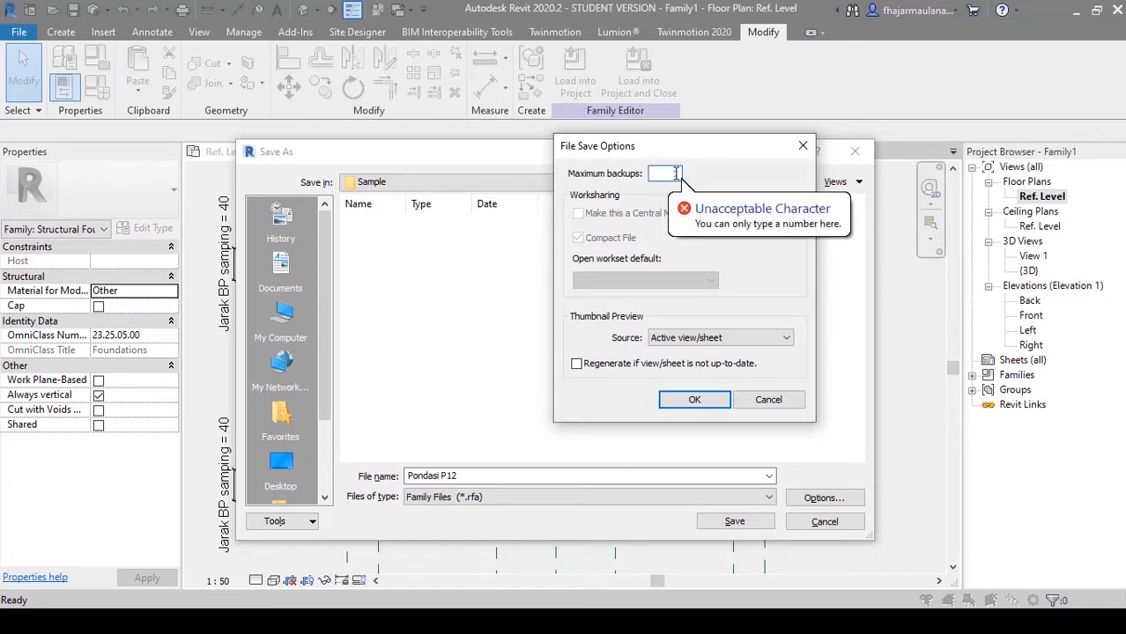
{"action": "left_click", "coordinate": [692, 398]}
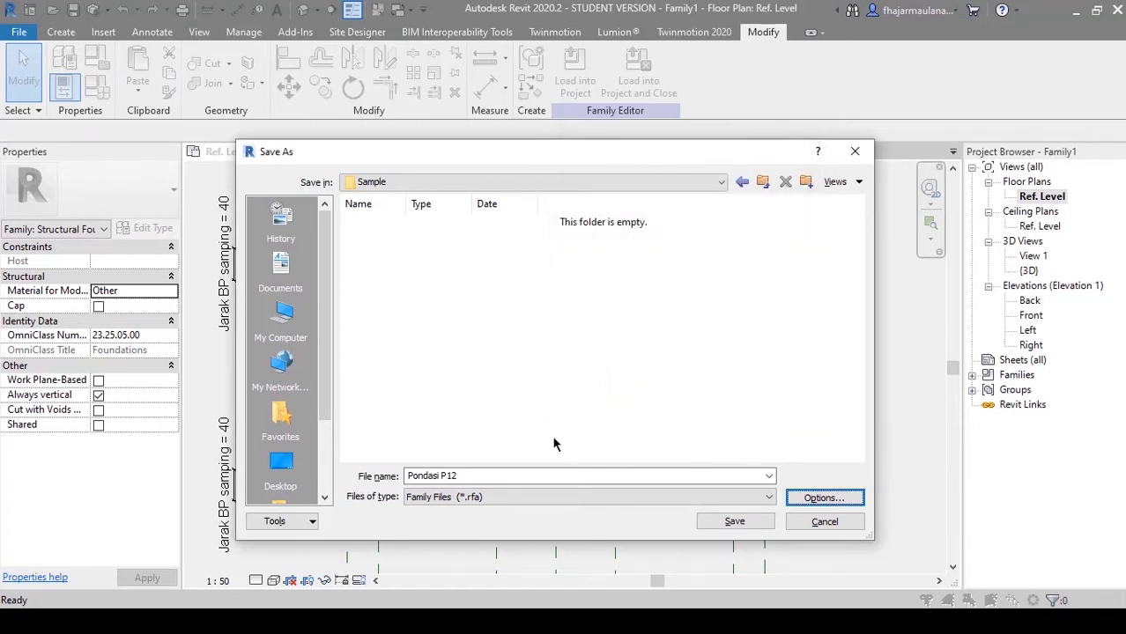
{"action": "left_click", "coordinate": [742, 522]}
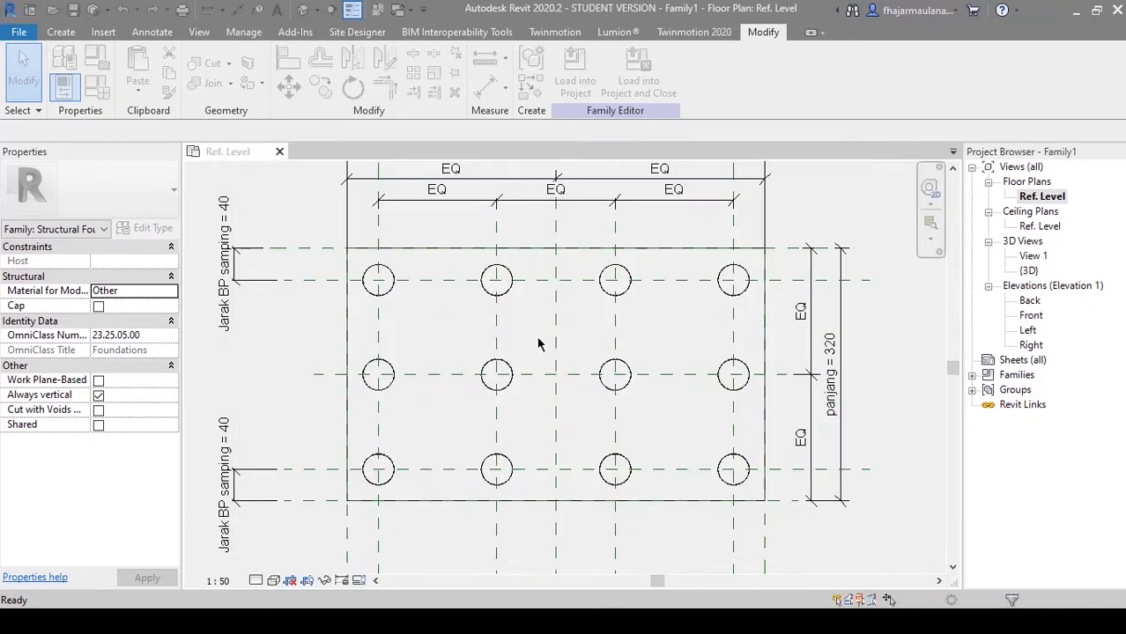
{"action": "scroll", "coordinate": [498, 387], "scroll_direction": "down", "scroll_amount": 4}
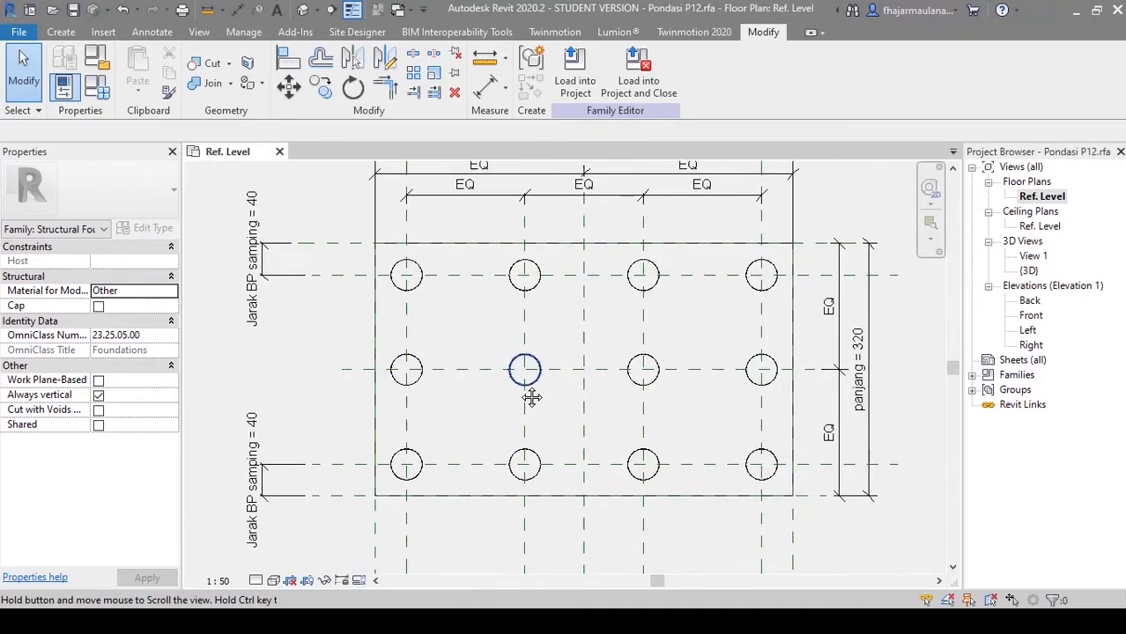
{"action": "scroll", "coordinate": [499, 393], "scroll_direction": "up", "scroll_amount": 1}
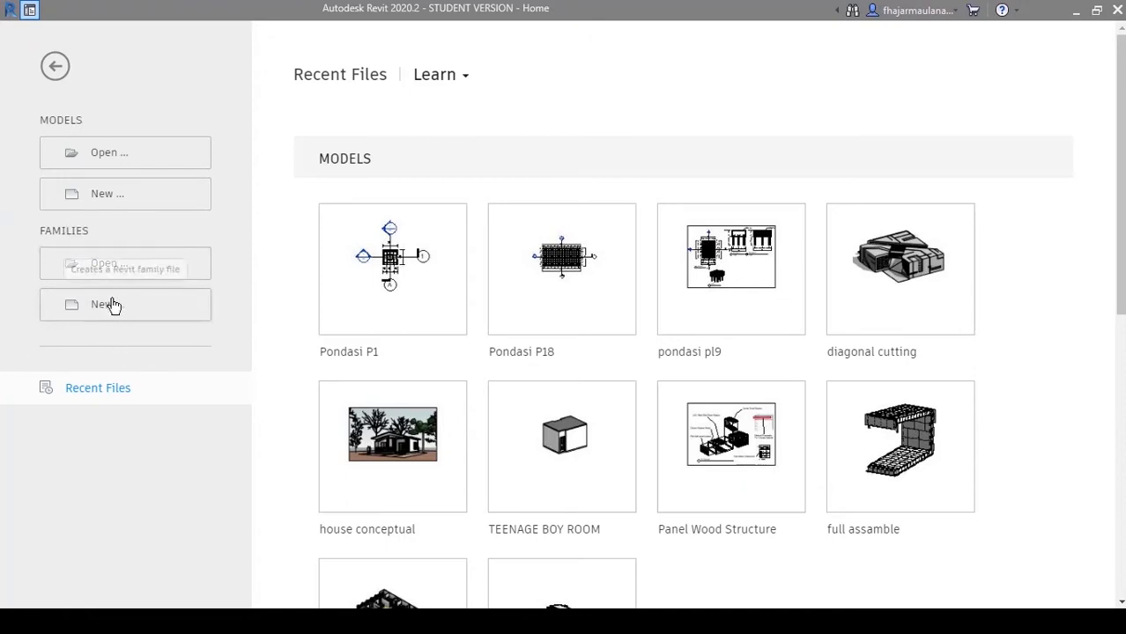
Step: Create a new project based on the Structural Template
{"action": "left_click", "coordinate": [134, 203]}
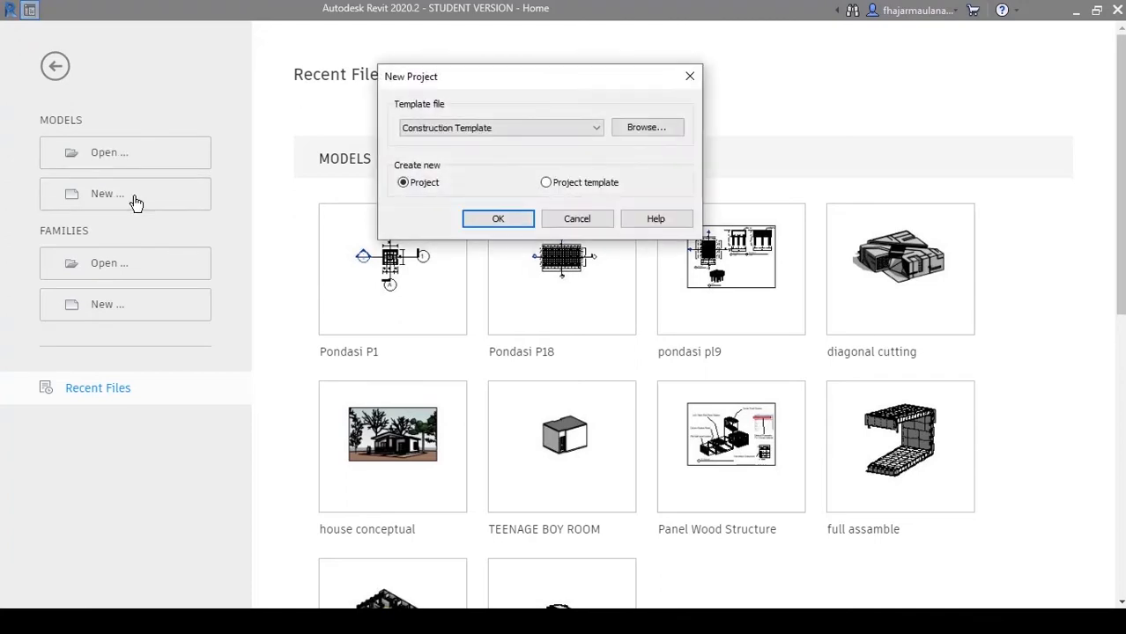
{"action": "left_click", "coordinate": [495, 127]}
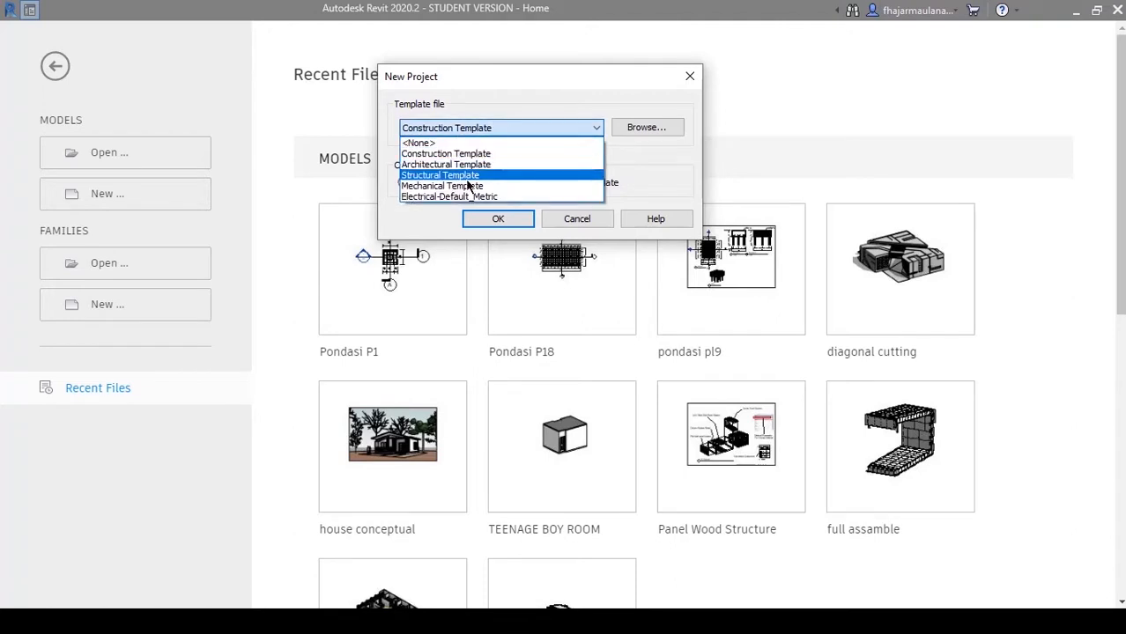
{"action": "left_click", "coordinate": [467, 176]}
{"action": "left_click", "coordinate": [494, 128]}
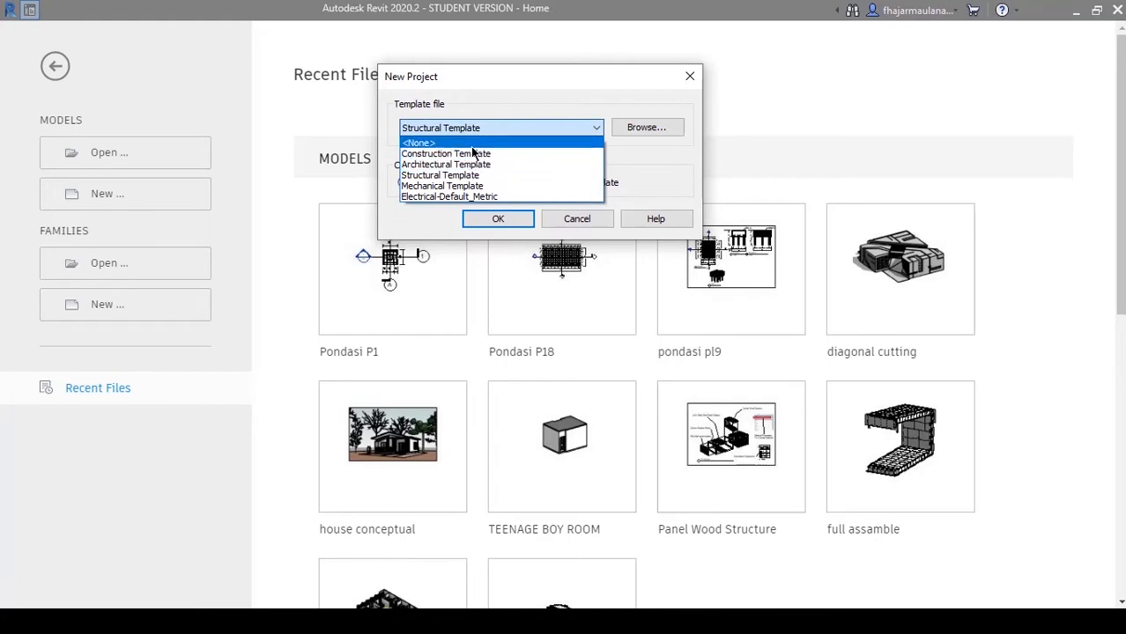
{"action": "left_click", "coordinate": [454, 174]}
{"action": "left_click_drag", "start_coordinate": [474, 83], "coordinate": [453, 87]}
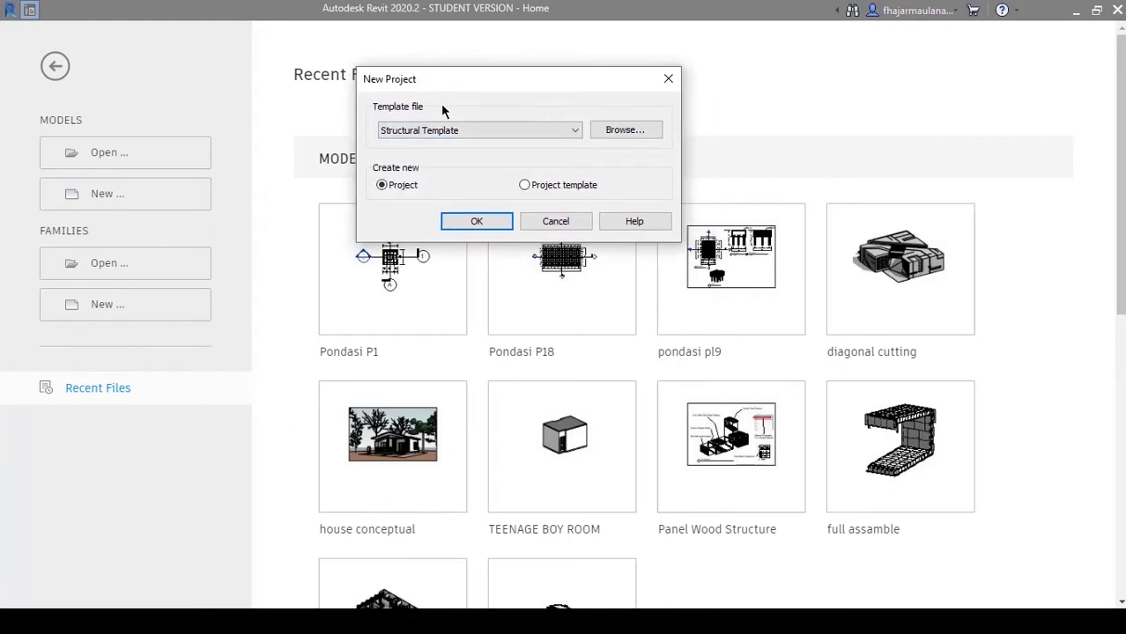
{"action": "left_click", "coordinate": [467, 221]}
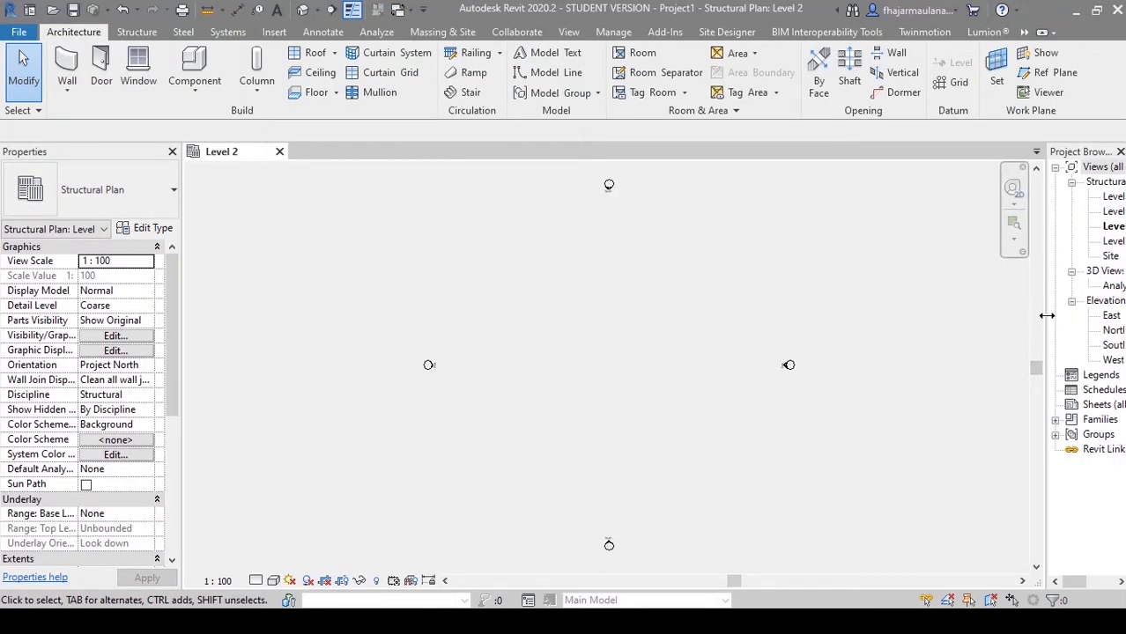
Step: Widen the Project Browser so that the view names can be read in full
{"action": "left_click_drag", "start_coordinate": [979, 310], "coordinate": [958, 310]}
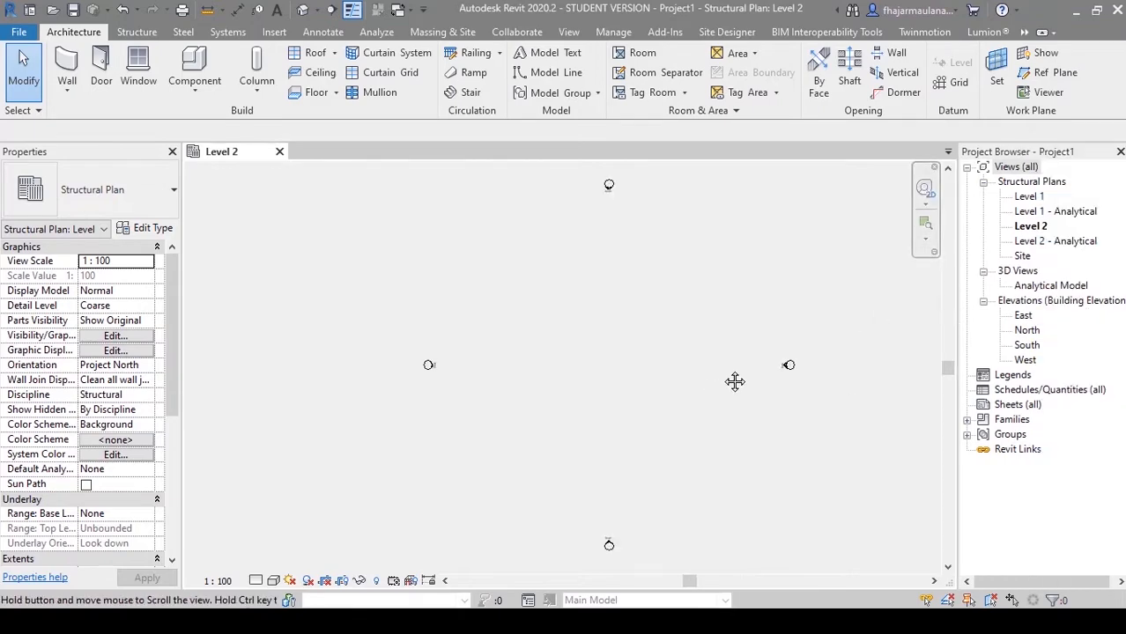
{"action": "scroll", "coordinate": [605, 388], "scroll_direction": "down", "scroll_amount": 1}
{"action": "middle_click_drag", "start_coordinate": [605, 388], "coordinate": [556, 409]}
{"action": "scroll", "coordinate": [554, 408], "scroll_direction": "up", "scroll_amount": 1}
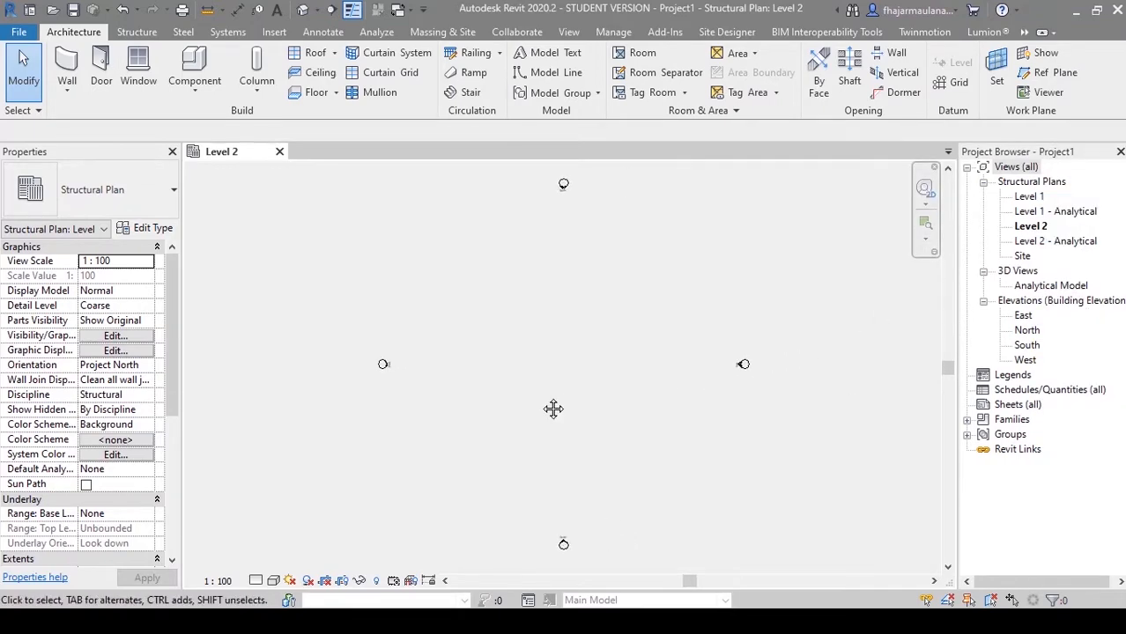
Step: Set the project's length units to centimeters
{"action": "key", "text": "u"}
{"action": "key", "text": "n"}
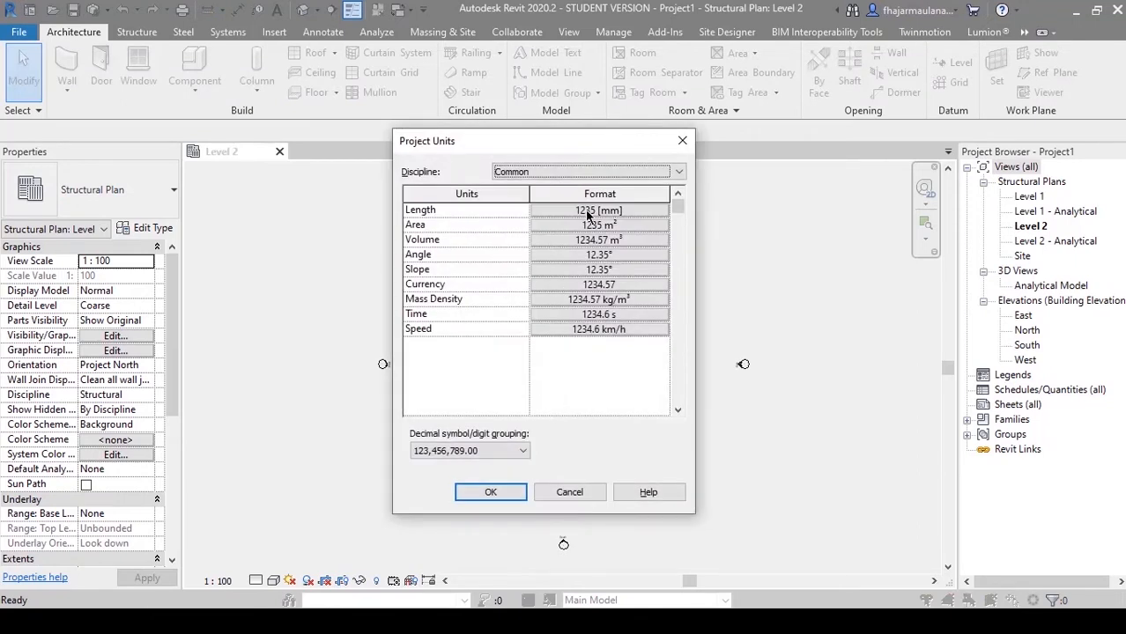
{"action": "left_click", "coordinate": [587, 211]}
{"action": "left_click", "coordinate": [644, 232]}
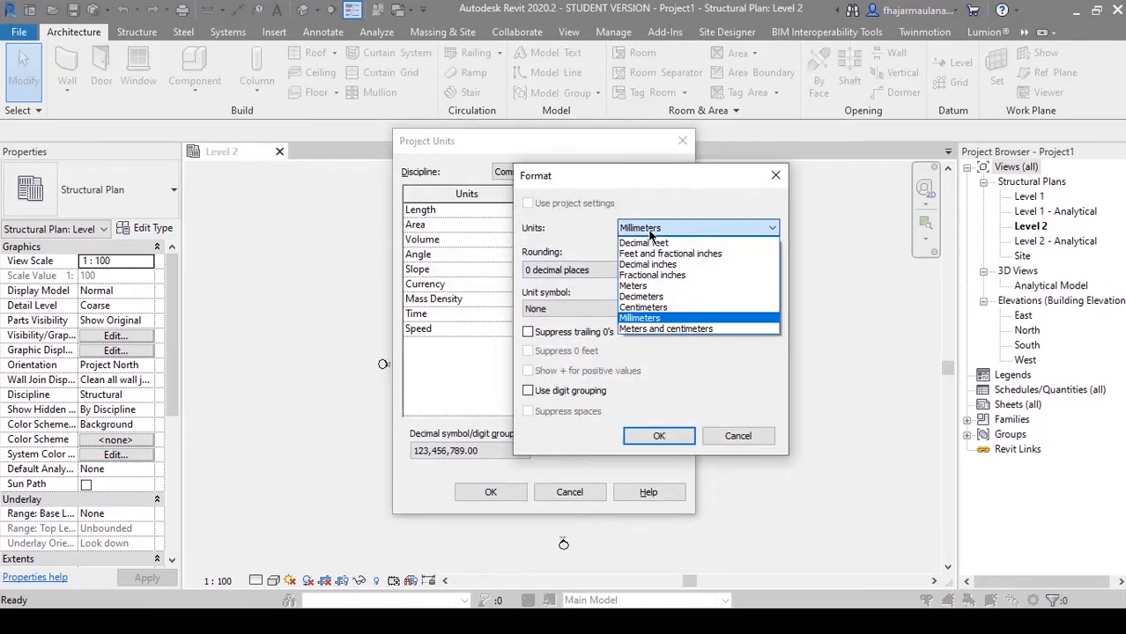
{"action": "left_click", "coordinate": [653, 303]}
{"action": "left_click", "coordinate": [652, 435]}
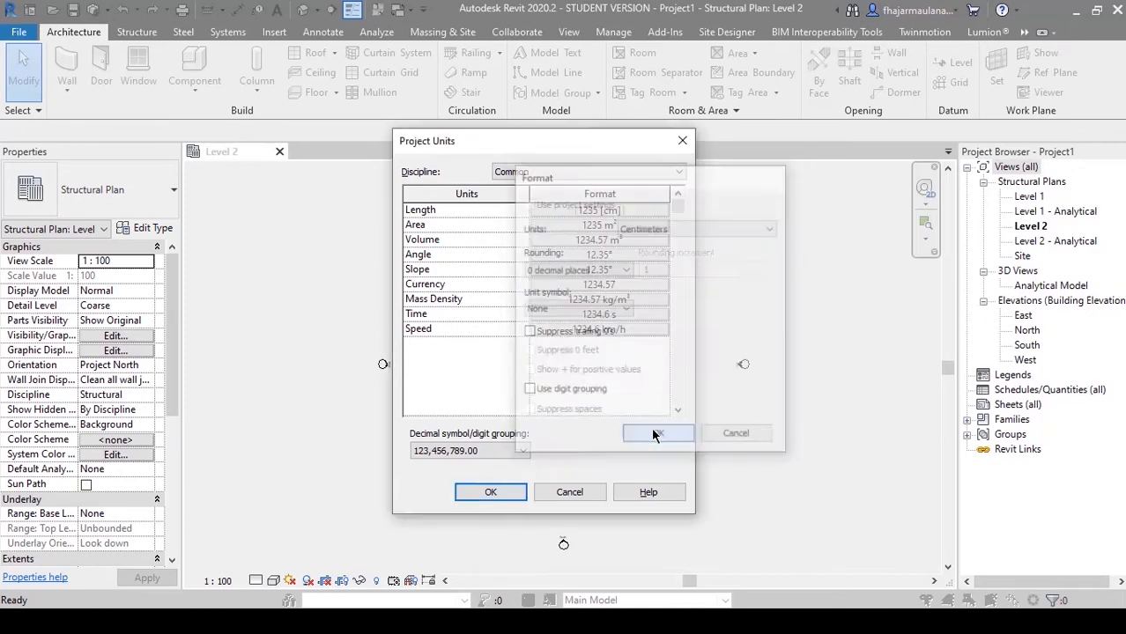
{"action": "left_click", "coordinate": [493, 492]}
{"action": "middle_click_drag", "start_coordinate": [516, 443], "coordinate": [529, 441]}
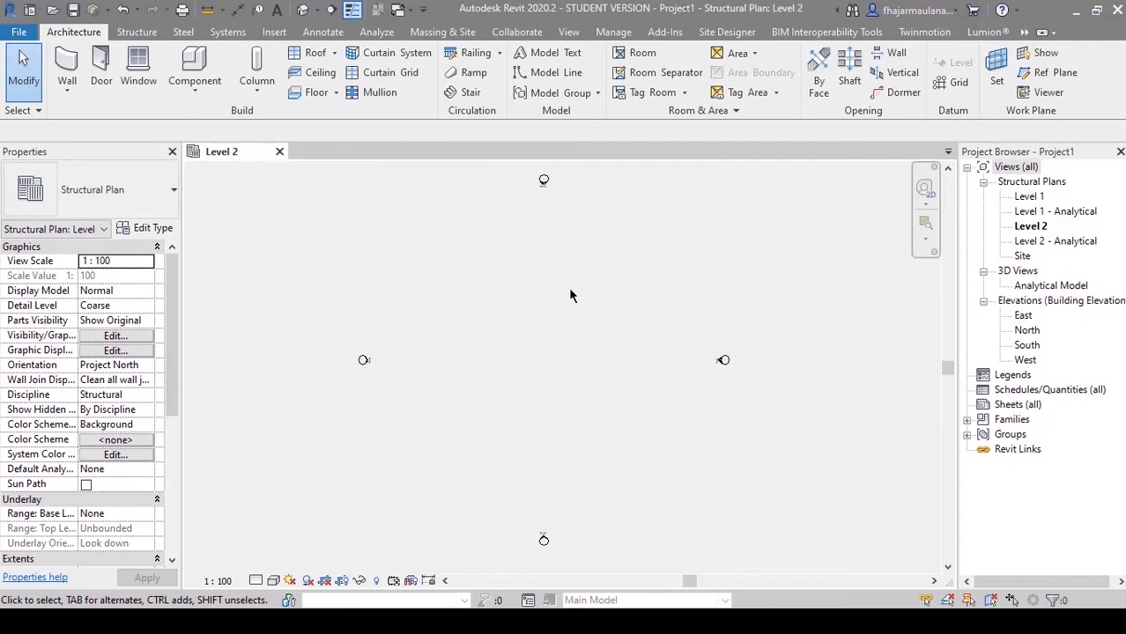
Step: Draw one vertical and one horizontal grid line crossing each other near the middle of the Level 2 plan
{"action": "left_click", "coordinate": [952, 85]}
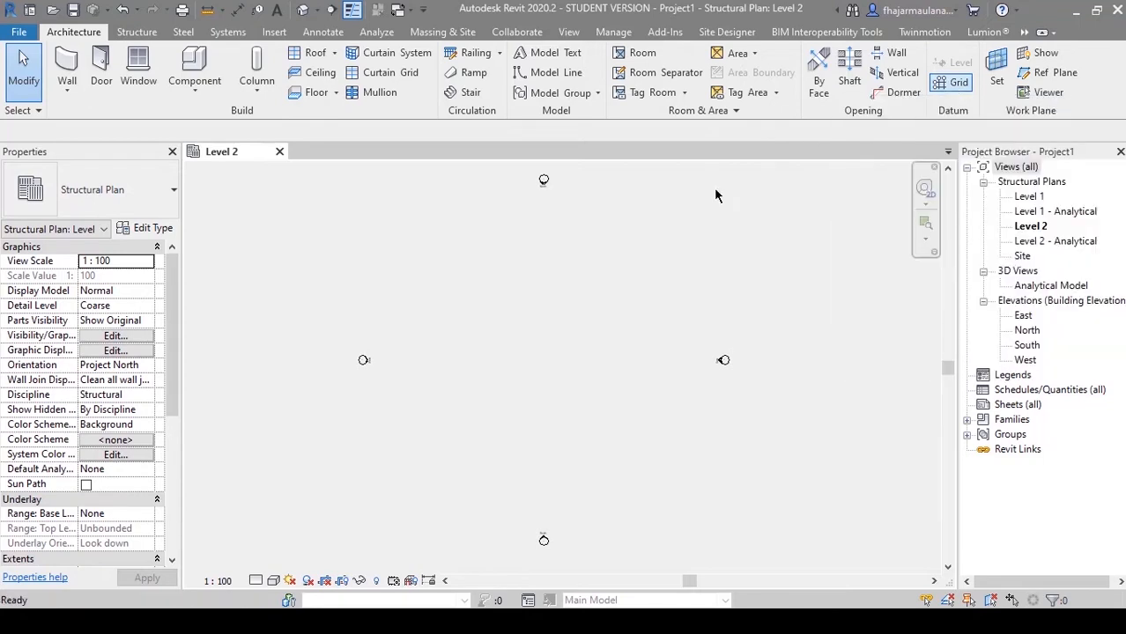
{"action": "left_click", "coordinate": [540, 318]}
{"action": "left_click", "coordinate": [539, 396]}
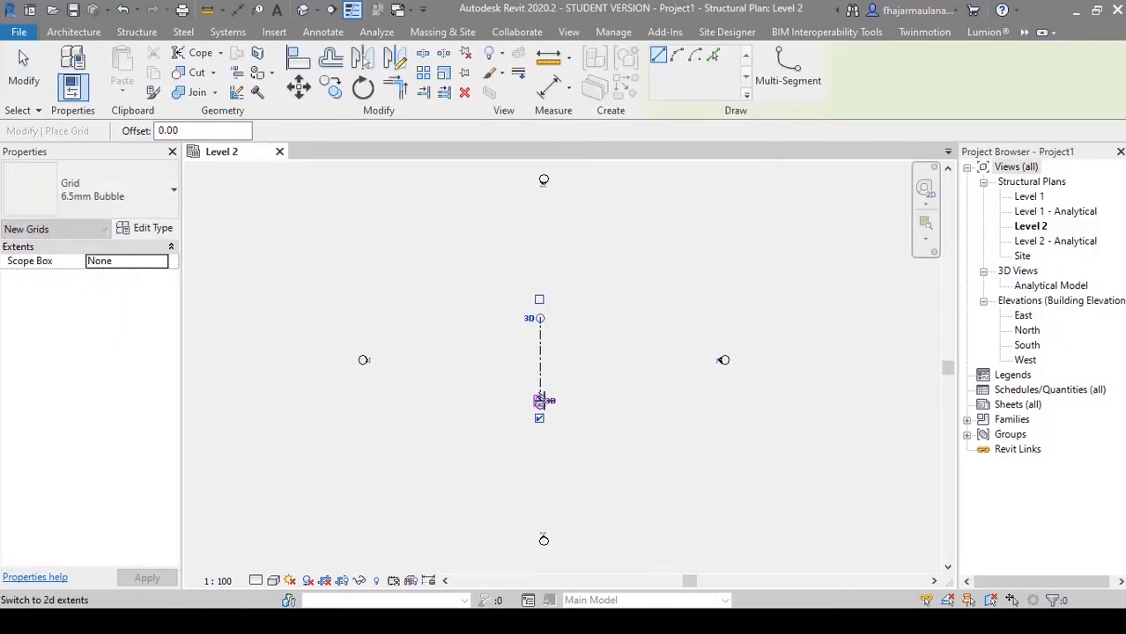
{"action": "left_click", "coordinate": [418, 294]}
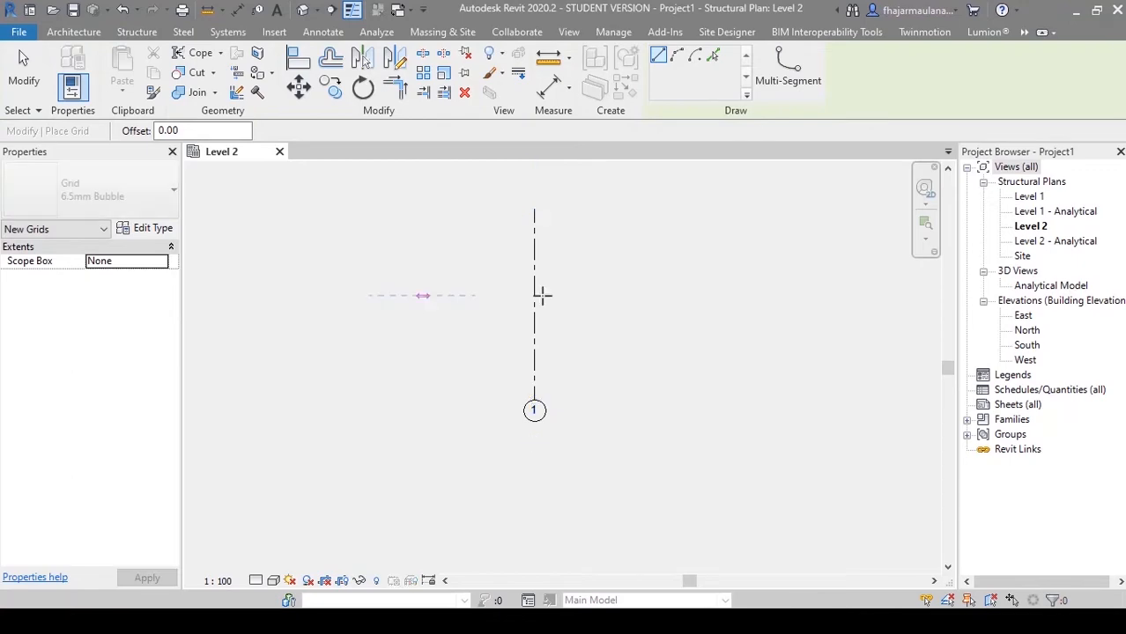
{"action": "left_click", "coordinate": [674, 295]}
{"action": "scroll", "coordinate": [613, 355], "scroll_direction": "up", "scroll_amount": 3}
{"action": "middle_click_drag", "start_coordinate": [612, 355], "coordinate": [640, 372]}
{"action": "key", "text": "Escape"}
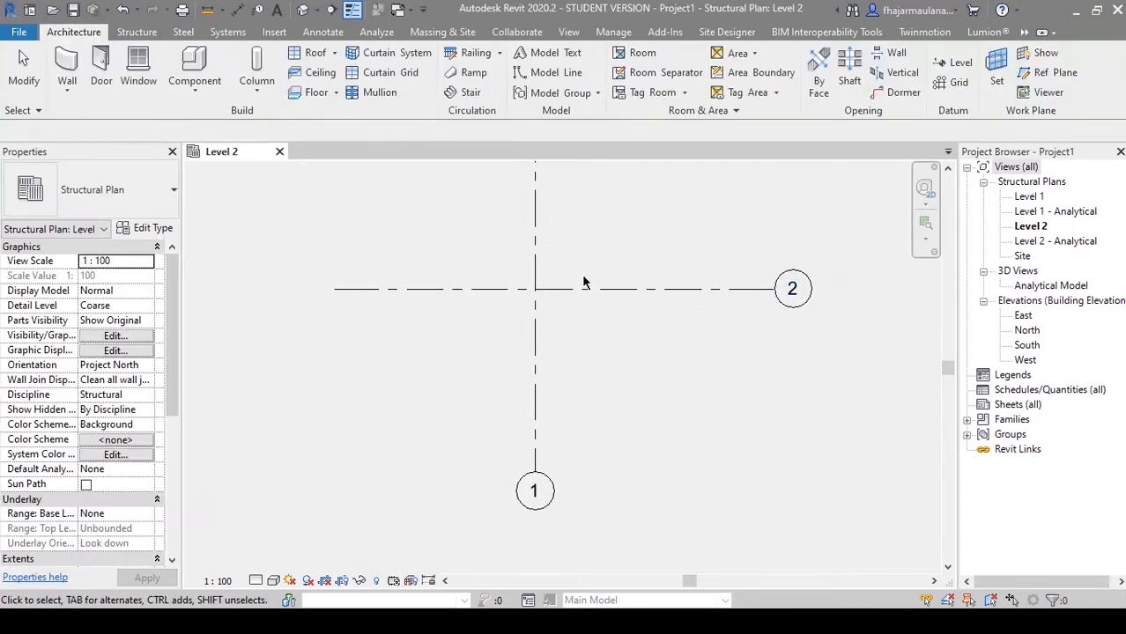
Step: Move the horizontal grid line slightly down along the vertical grid line
{"action": "left_click_drag", "start_coordinate": [585, 290], "coordinate": [581, 298]}
{"action": "left_click", "coordinate": [581, 349]}
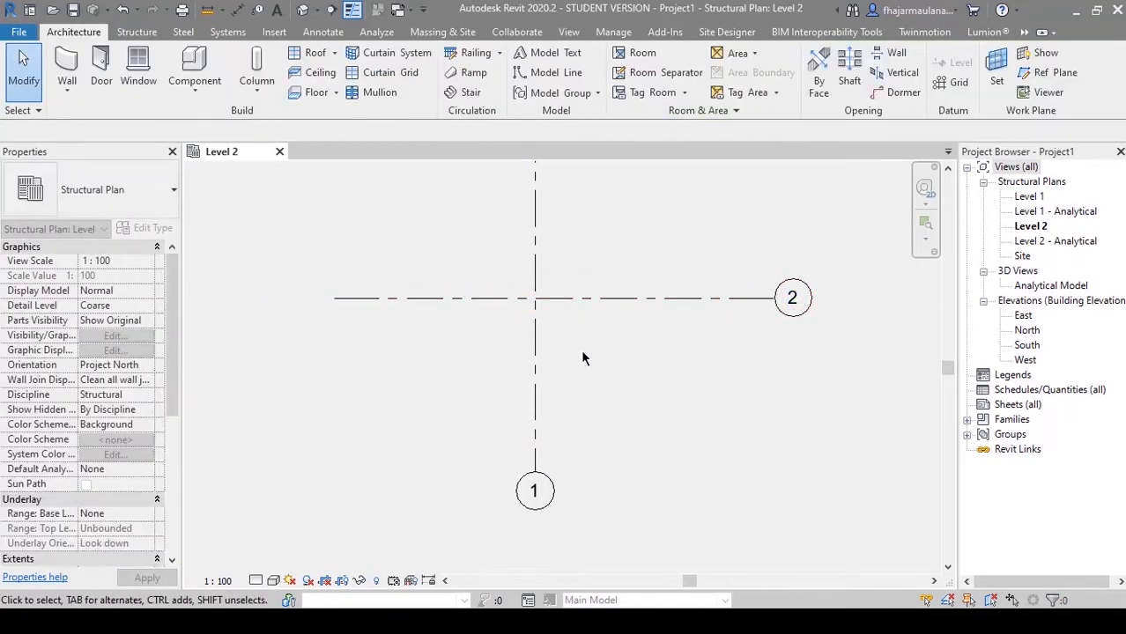
{"action": "scroll", "coordinate": [606, 361], "scroll_direction": "down", "scroll_amount": 1}
{"action": "middle_click_drag", "start_coordinate": [583, 357], "coordinate": [578, 395]}
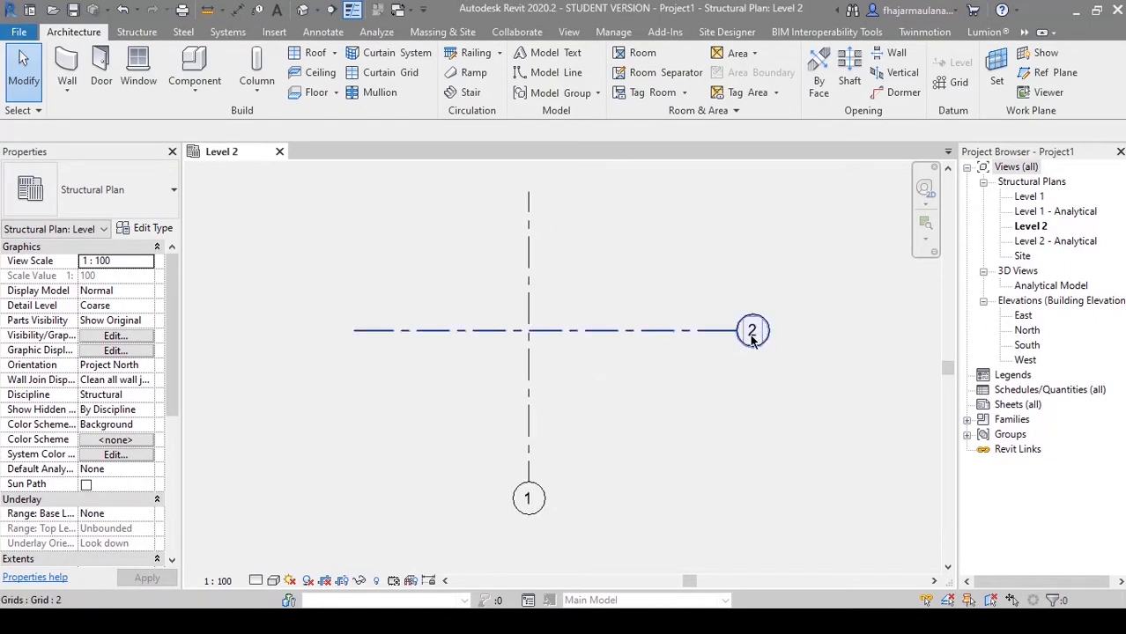
Step: Rename the vertical grid line to A
{"action": "left_click", "coordinate": [528, 500]}
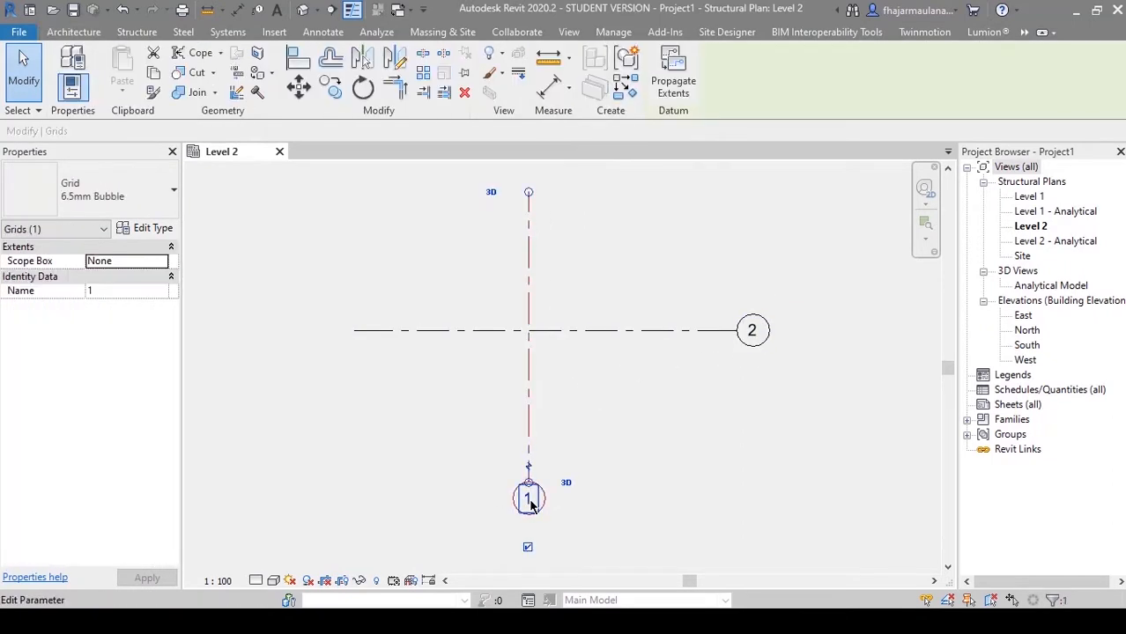
{"action": "left_click", "coordinate": [529, 499]}
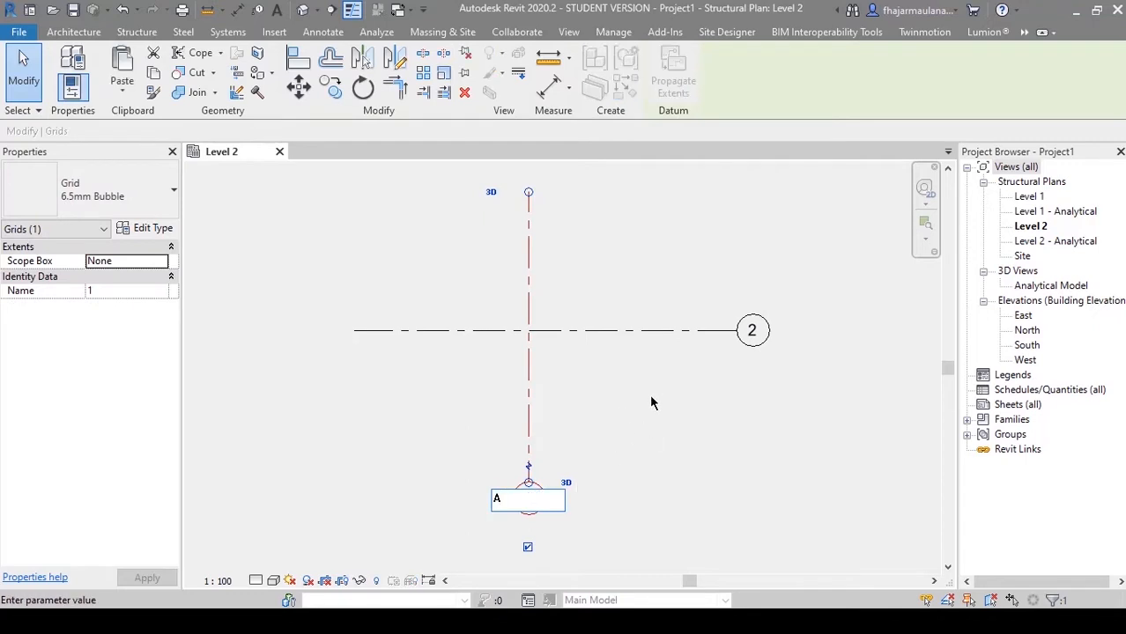
{"action": "key", "text": "Return"}
{"action": "scroll", "coordinate": [547, 539], "scroll_direction": "up", "scroll_amount": 1}
{"action": "left_click", "coordinate": [682, 428]}
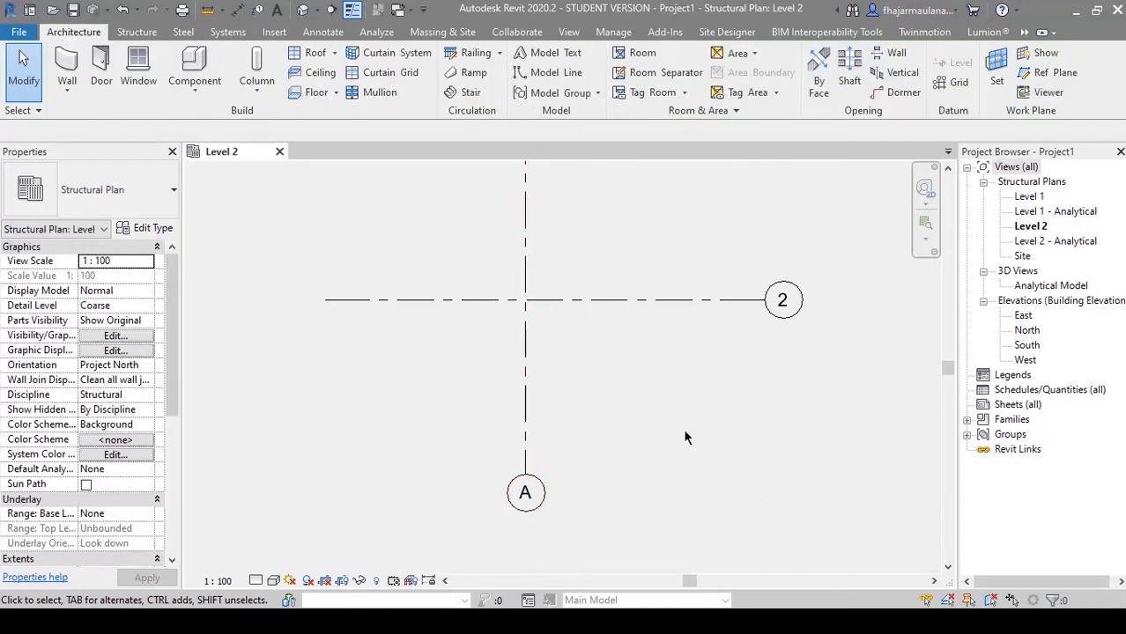
Step: Rename the horizontal grid line to 1
{"action": "double_click", "coordinate": [742, 324]}
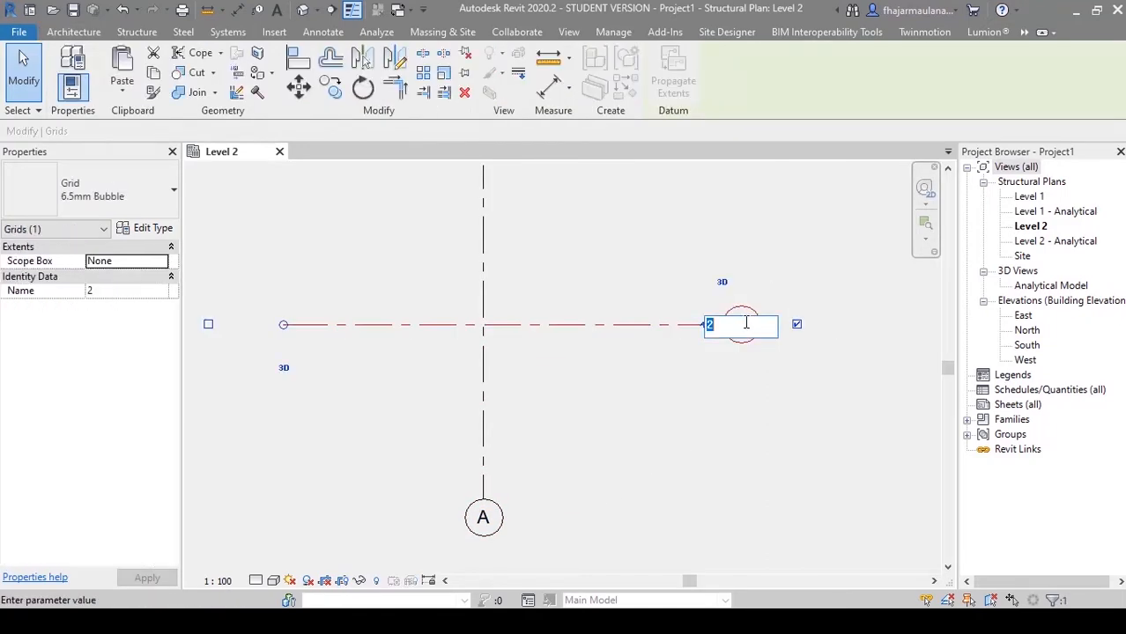
{"action": "key", "text": "Return"}
{"action": "left_click", "coordinate": [699, 416]}
{"action": "middle_click_drag", "start_coordinate": [624, 428], "coordinate": [637, 410]}
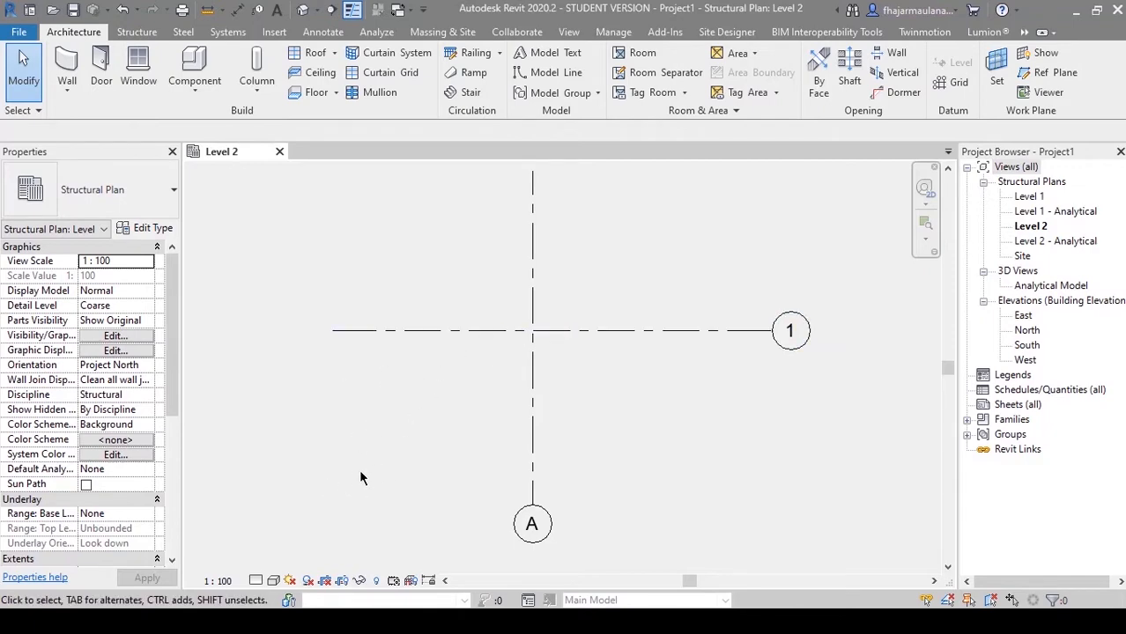
Step: Switch to File Explorer, open the Sample folder inside foundation, and load Pondasi P12.rfa from it into the Revit project
{"action": "left_click", "coordinate": [107, 558]}
{"action": "double_click", "coordinate": [1074, 233]}
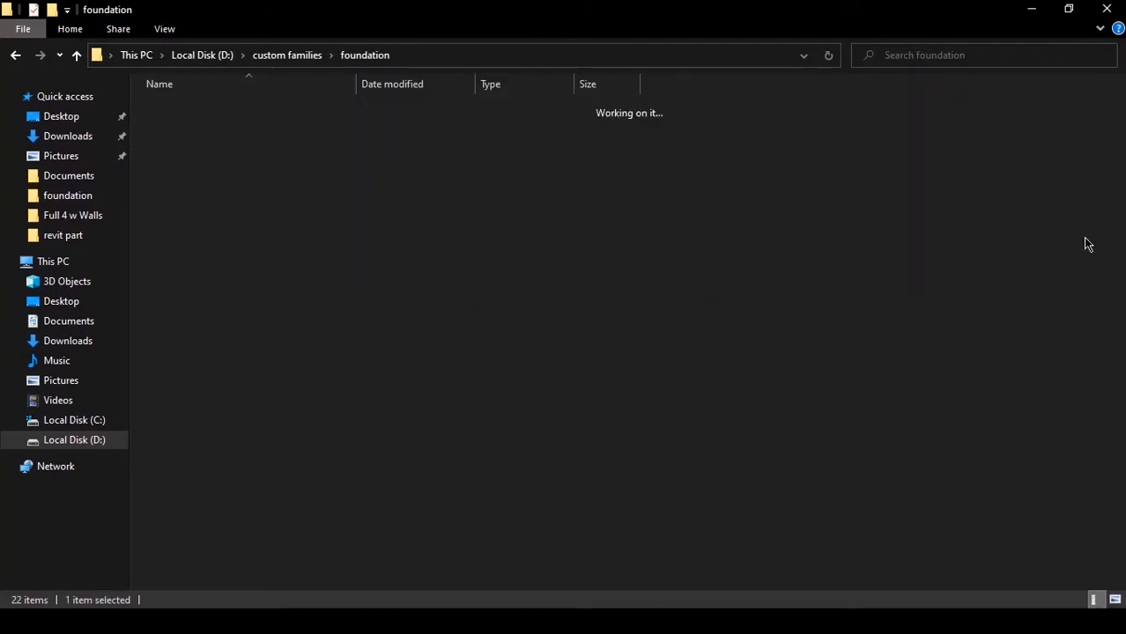
{"action": "scroll", "coordinate": [347, 256], "scroll_direction": "up", "scroll_amount": 4, "text": "ctrl"}
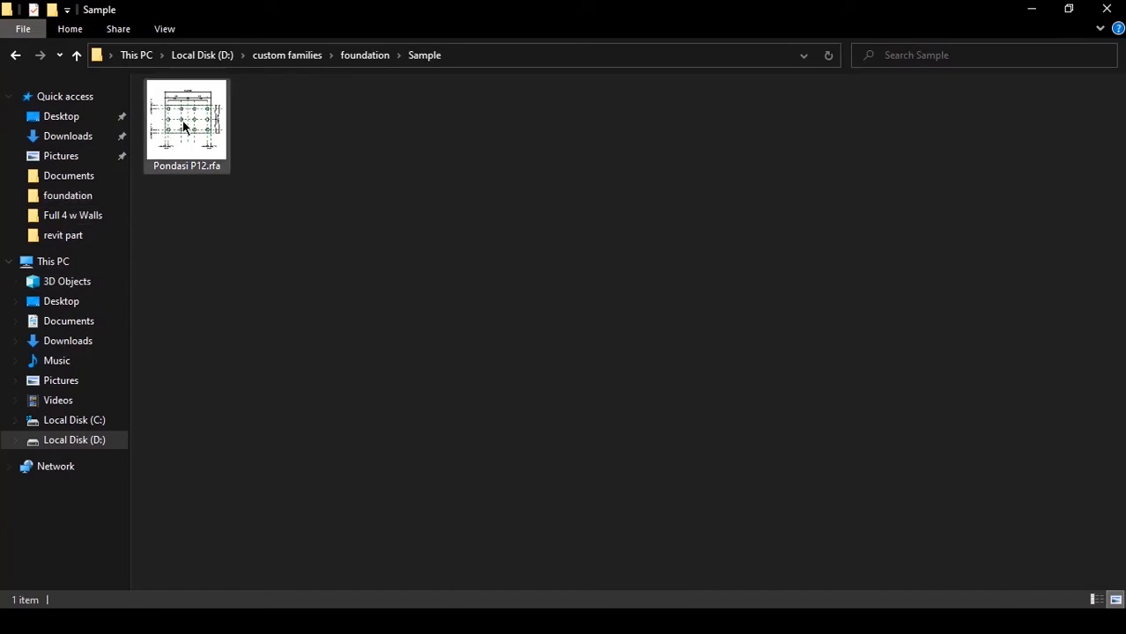
{"action": "left_click_drag", "start_coordinate": [187, 136], "coordinate": [515, 428]}
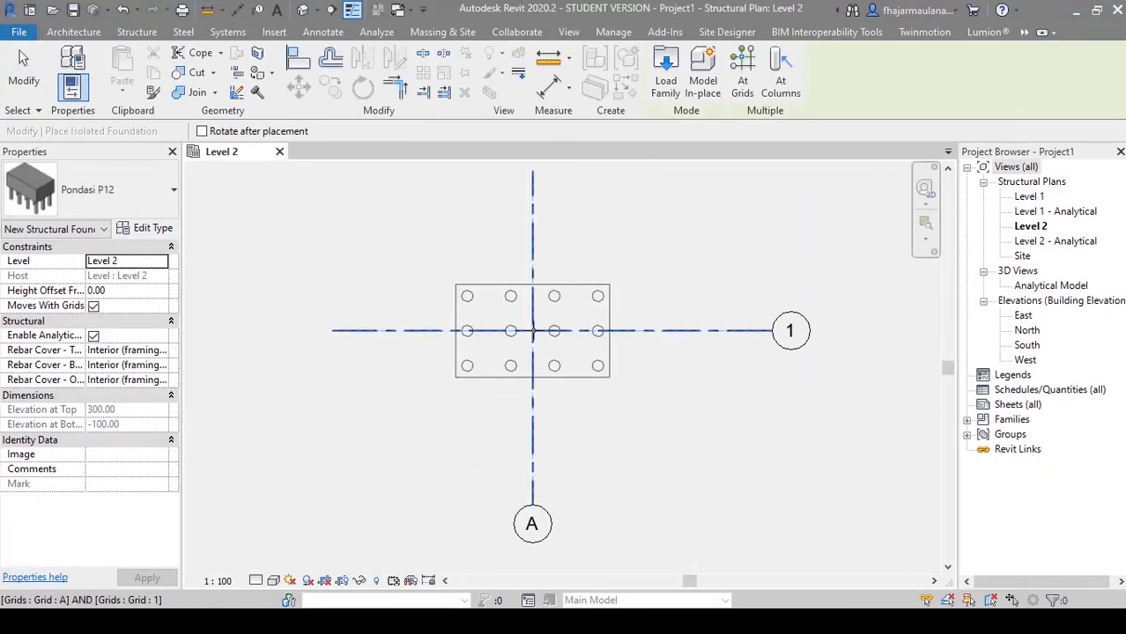
Step: Try the diagonal and vertical orientations of the Pondasi P12 placement preview, then return it to lengthwise along grid 1
{"action": "scroll", "coordinate": [480, 331], "scroll_direction": "up", "scroll_amount": 2}
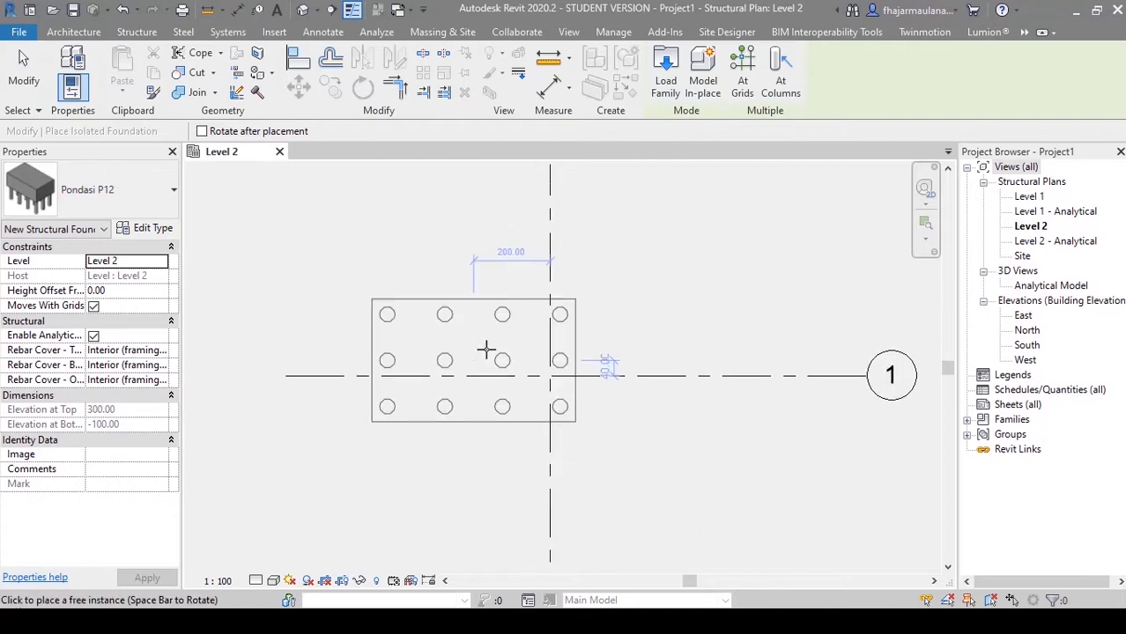
{"action": "key", "text": "space"}
{"action": "key", "text": "space"}
{"action": "key", "text": "space"}
{"action": "key", "text": "space"}
{"action": "key", "text": "space"}
{"action": "key", "text": "space"}
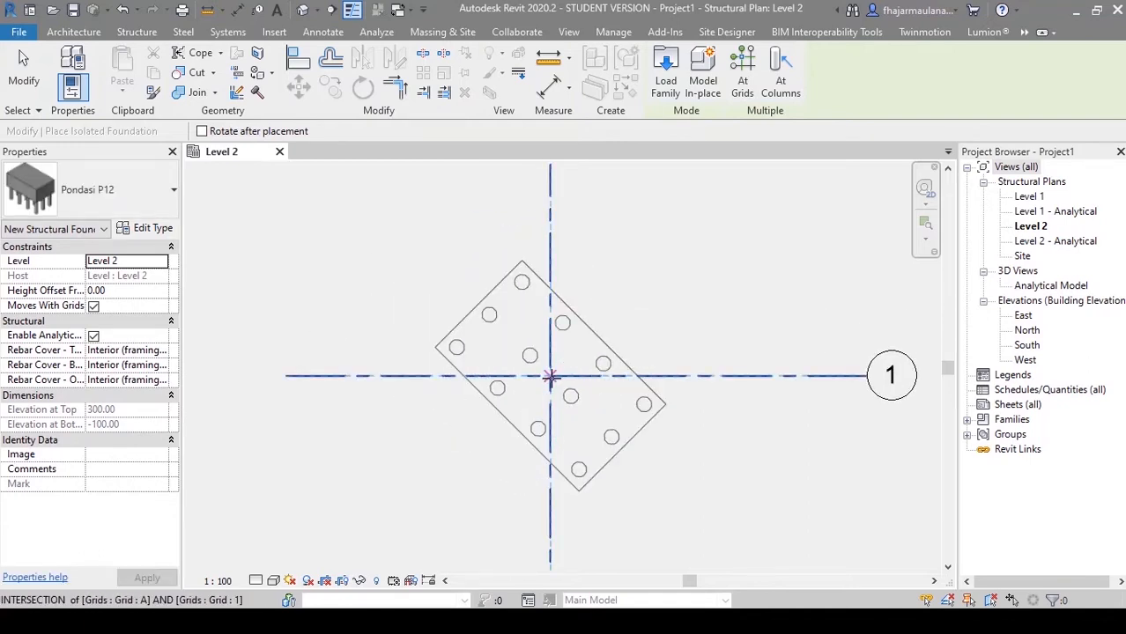
{"action": "key", "text": "space"}
{"action": "key", "text": "space"}
{"action": "key", "text": "space"}
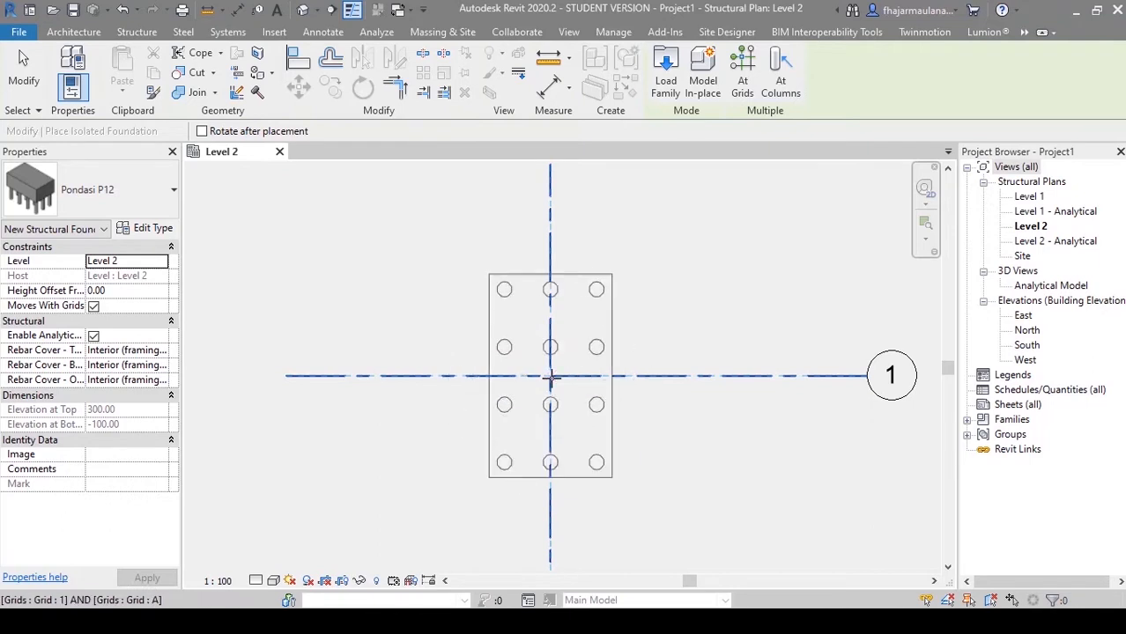
{"action": "key", "text": "space"}
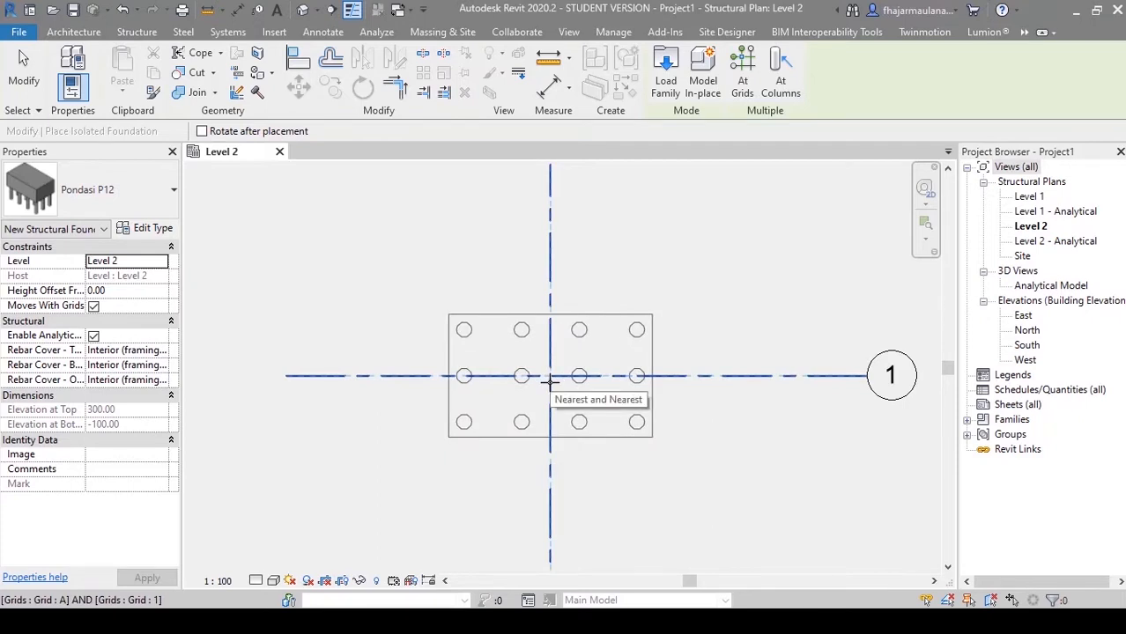
{"action": "key", "text": "space"}
{"action": "key", "text": "space"}
{"action": "key", "text": "space"}
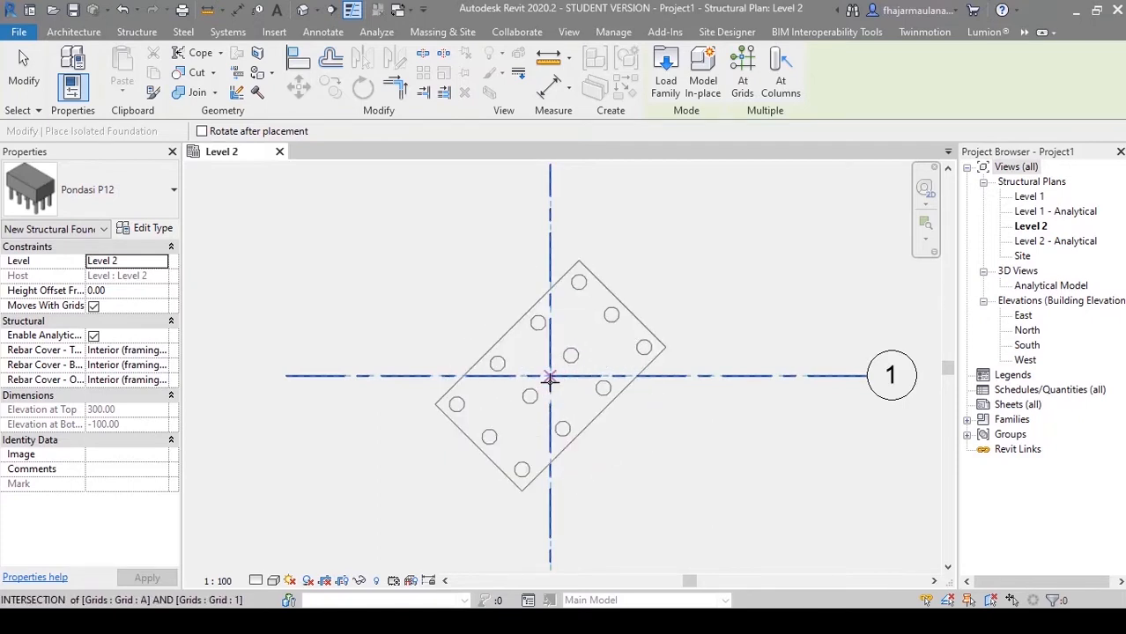
{"action": "key", "text": "space"}
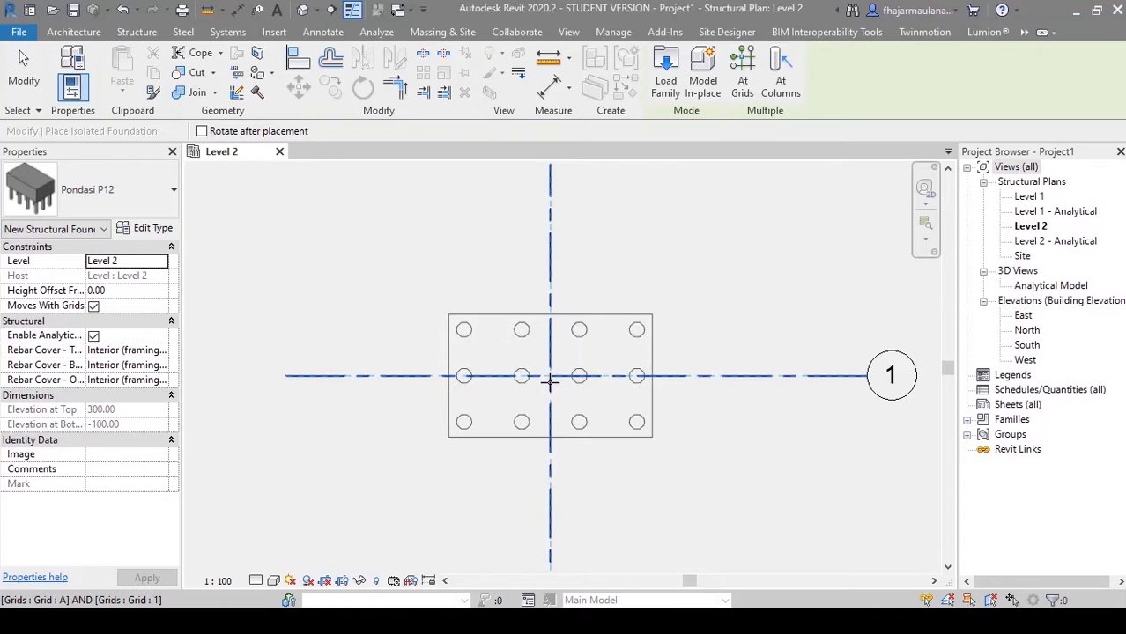
Step: Place one Pondasi P12 foundation at the intersection of grids A and 1, and end the placement
{"action": "left_click", "coordinate": [550, 379]}
{"action": "scroll", "coordinate": [573, 353], "scroll_direction": "up", "scroll_amount": 2}
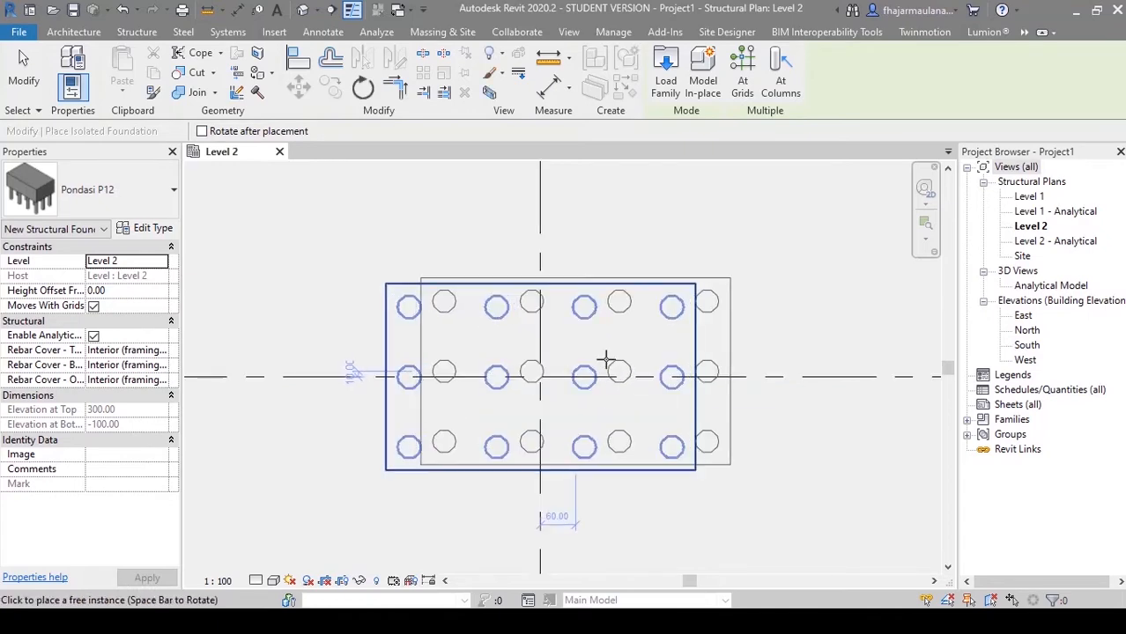
{"action": "key", "text": "Escape"}
{"action": "key", "text": "Escape"}
{"action": "scroll", "coordinate": [590, 466], "scroll_direction": "up", "scroll_amount": 2}
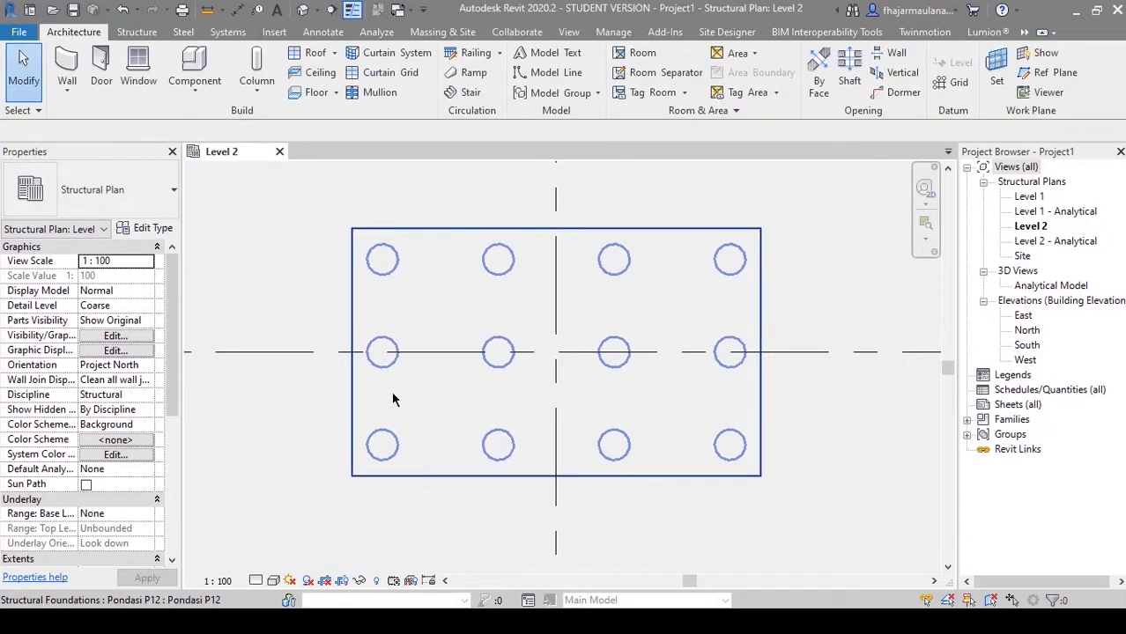
Step: Set the Level 2 structural plan's visual style to Wireframe so the piles show beneath the pile cap
{"action": "middle_click_drag", "start_coordinate": [282, 487], "coordinate": [286, 486]}
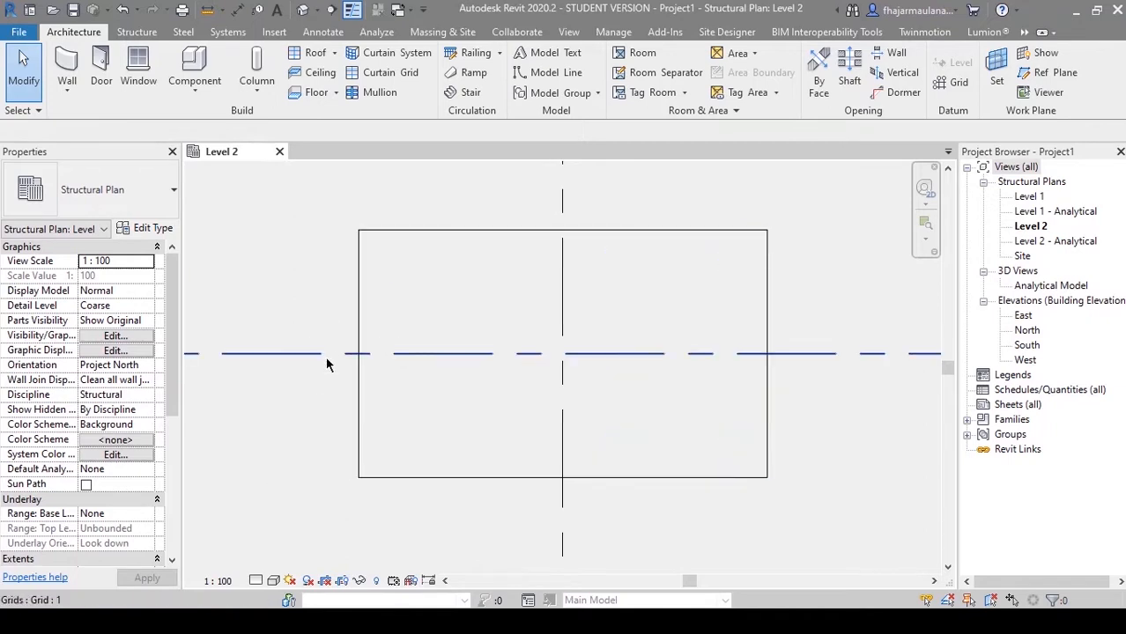
{"action": "left_click", "coordinate": [273, 581]}
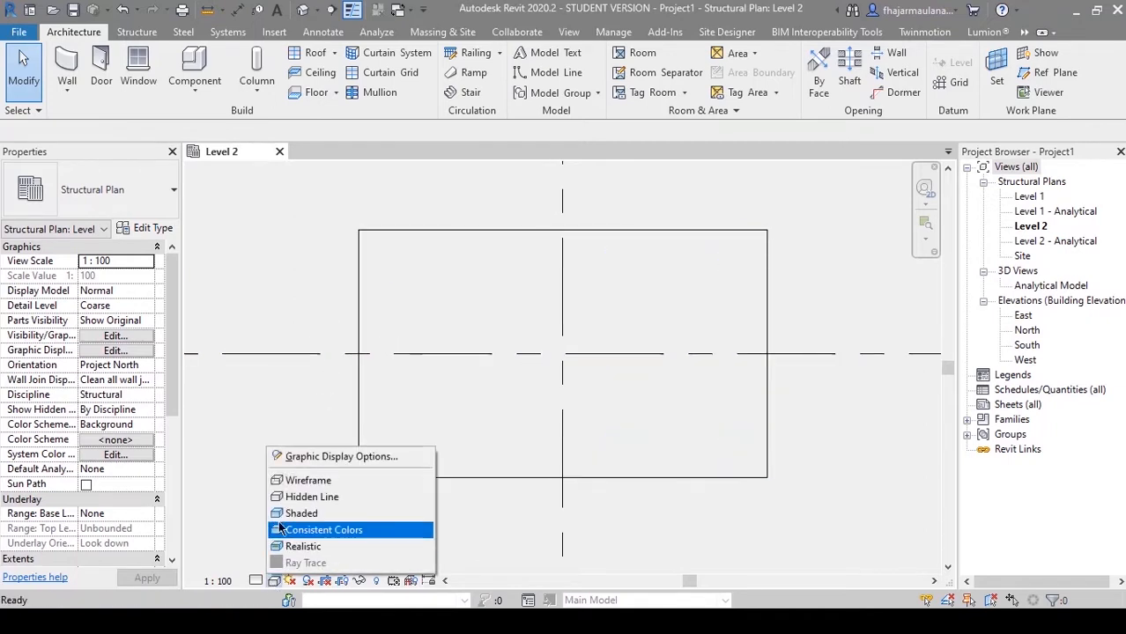
{"action": "left_click", "coordinate": [307, 480]}
{"action": "scroll", "coordinate": [299, 507], "scroll_direction": "down", "scroll_amount": 1}
{"action": "scroll", "coordinate": [530, 363], "scroll_direction": "down", "scroll_amount": 5}
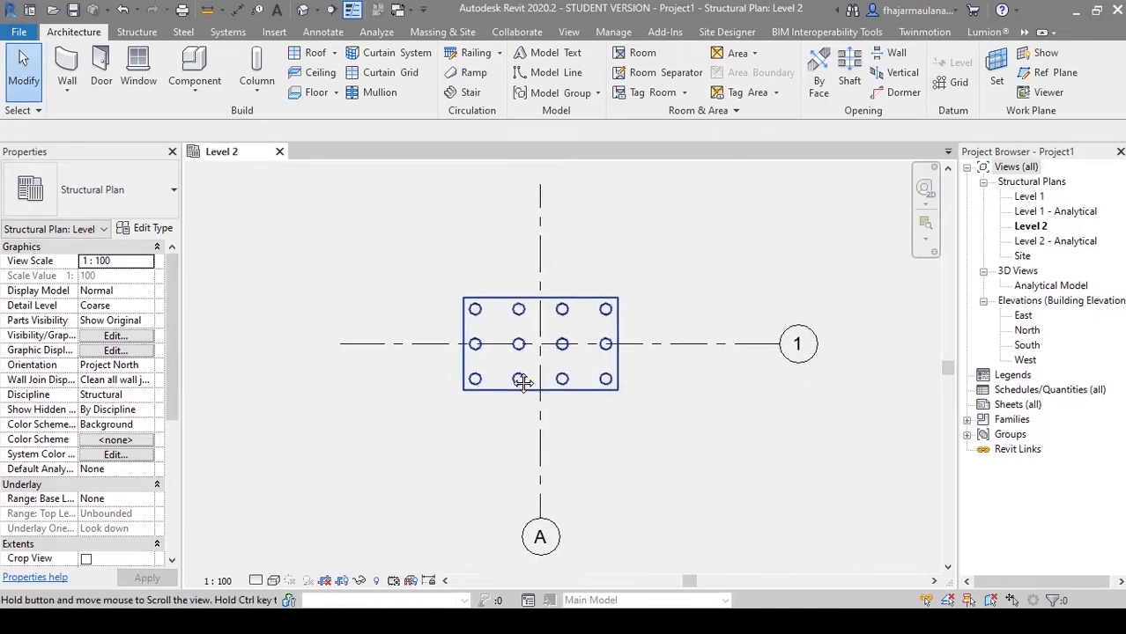
{"action": "scroll", "coordinate": [428, 455], "scroll_direction": "down", "scroll_amount": 2}
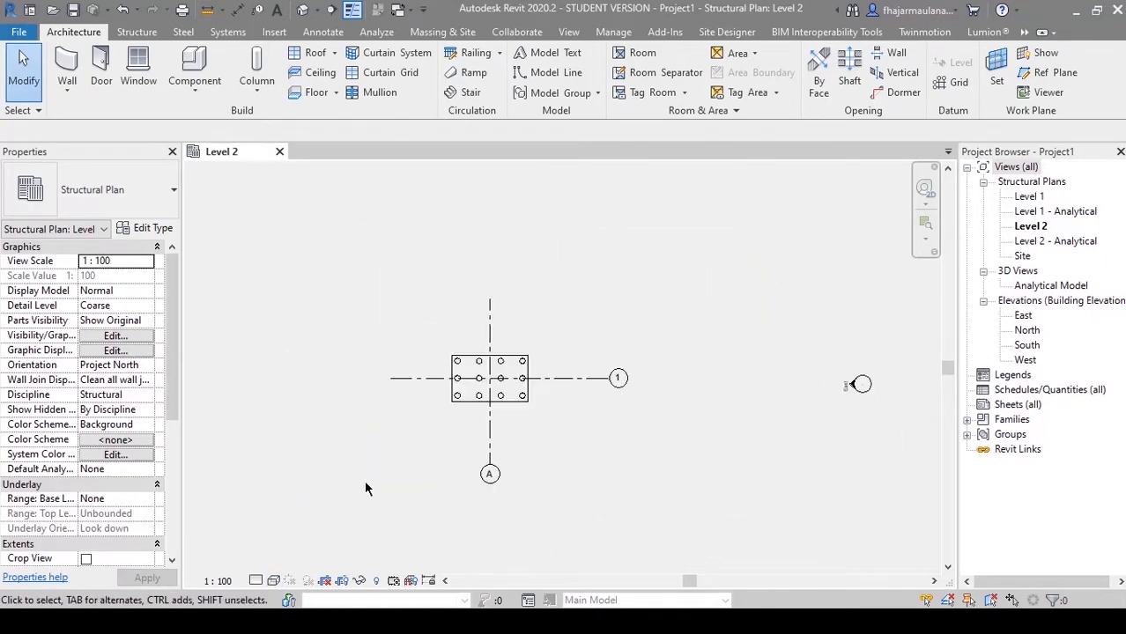
Step: Enable and show the Level 2 plan's crop region, and pull its left and right edges in close to the grid lines
{"action": "left_click", "coordinate": [341, 582]}
{"action": "scroll", "coordinate": [412, 452], "scroll_direction": "down", "scroll_amount": 1}
{"action": "scroll", "coordinate": [370, 443], "scroll_direction": "up", "scroll_amount": 1}
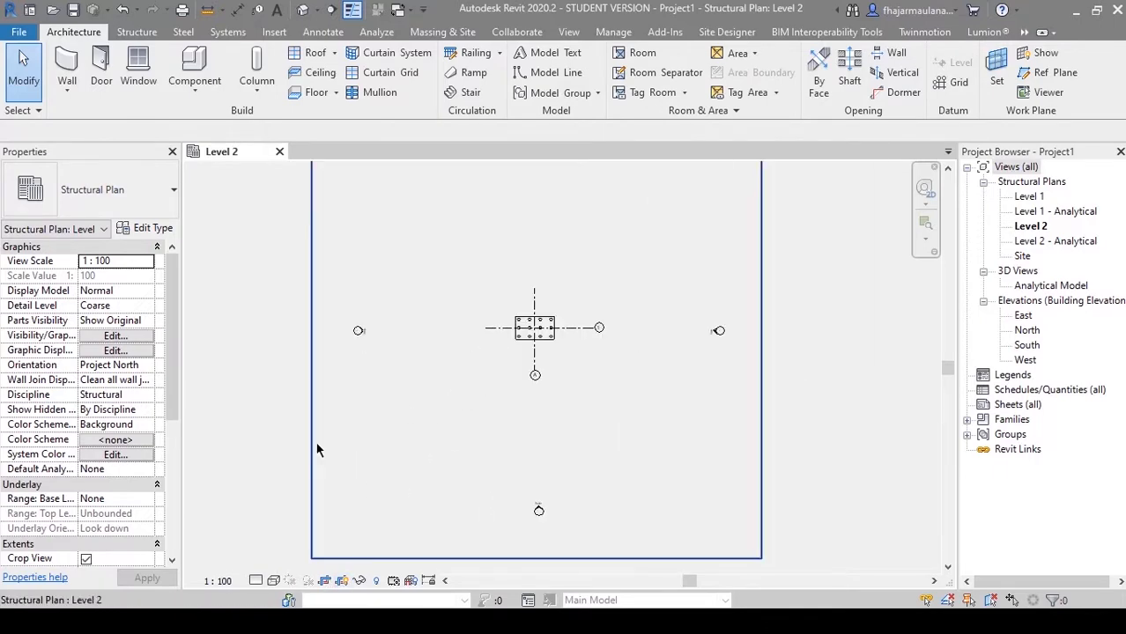
{"action": "left_click", "coordinate": [311, 331]}
{"action": "left_click_drag", "start_coordinate": [310, 332], "coordinate": [465, 333]}
{"action": "left_click_drag", "start_coordinate": [761, 333], "coordinate": [610, 352]}
Step: Pull the upper and lower edges of the Level 2 crop region in around the foundation and grids, and hide the crop boundary
{"action": "middle_click_drag", "start_coordinate": [527, 402], "coordinate": [529, 471]}
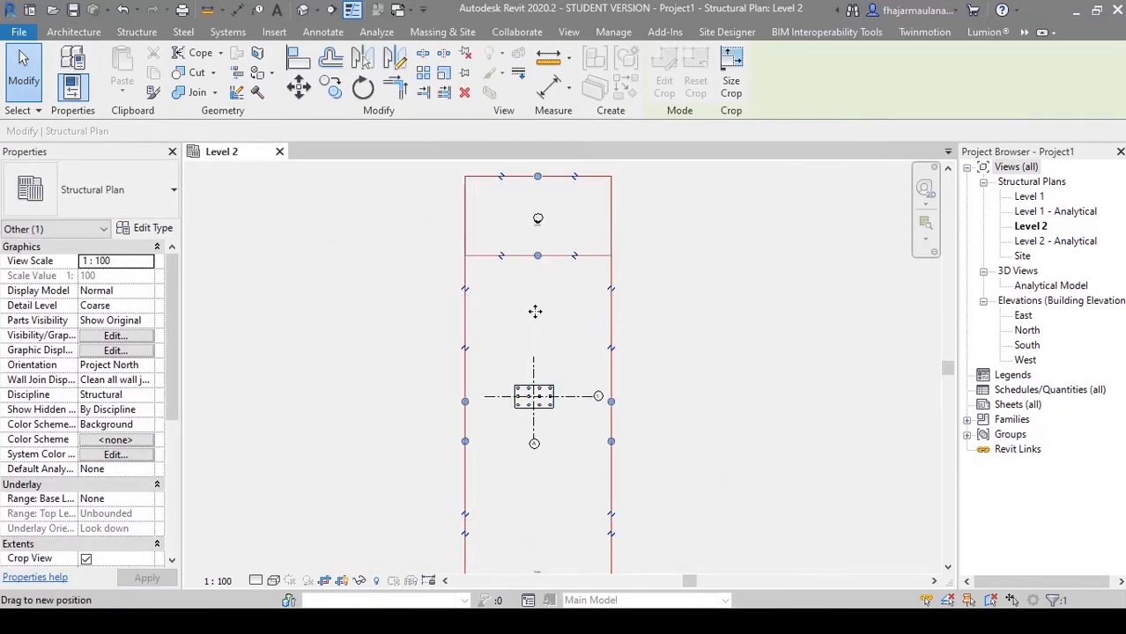
{"action": "left_click_drag", "start_coordinate": [535, 311], "coordinate": [535, 339]}
{"action": "middle_click_drag", "start_coordinate": [533, 423], "coordinate": [549, 322]}
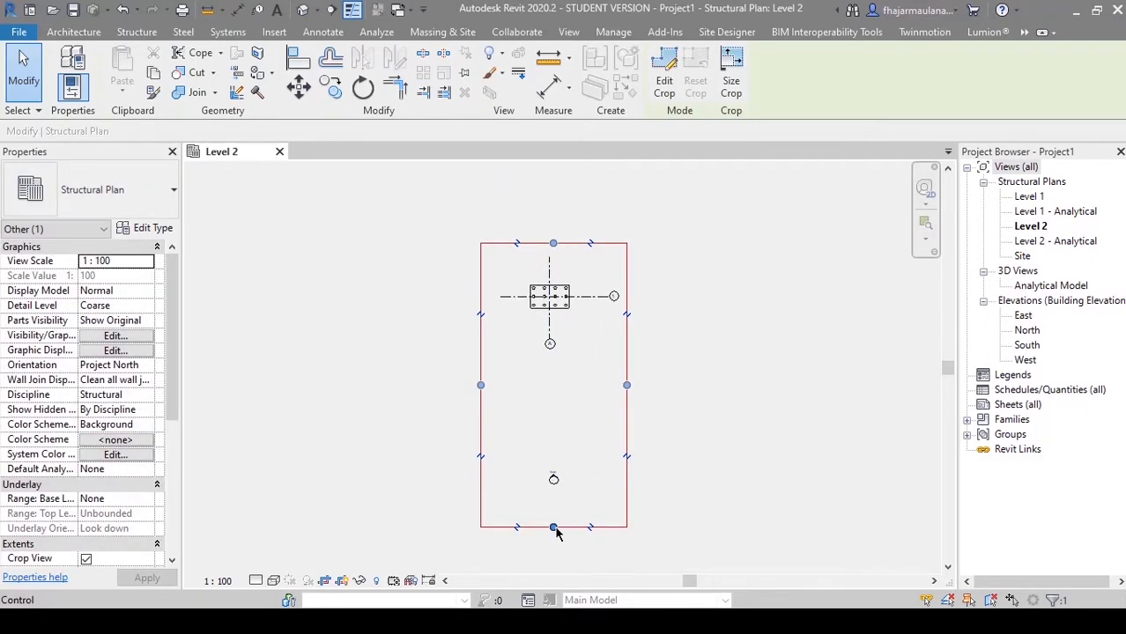
{"action": "left_click_drag", "start_coordinate": [553, 527], "coordinate": [571, 362]}
{"action": "scroll", "coordinate": [561, 317], "scroll_direction": "up", "scroll_amount": 2}
{"action": "middle_click_drag", "start_coordinate": [570, 318], "coordinate": [582, 374]}
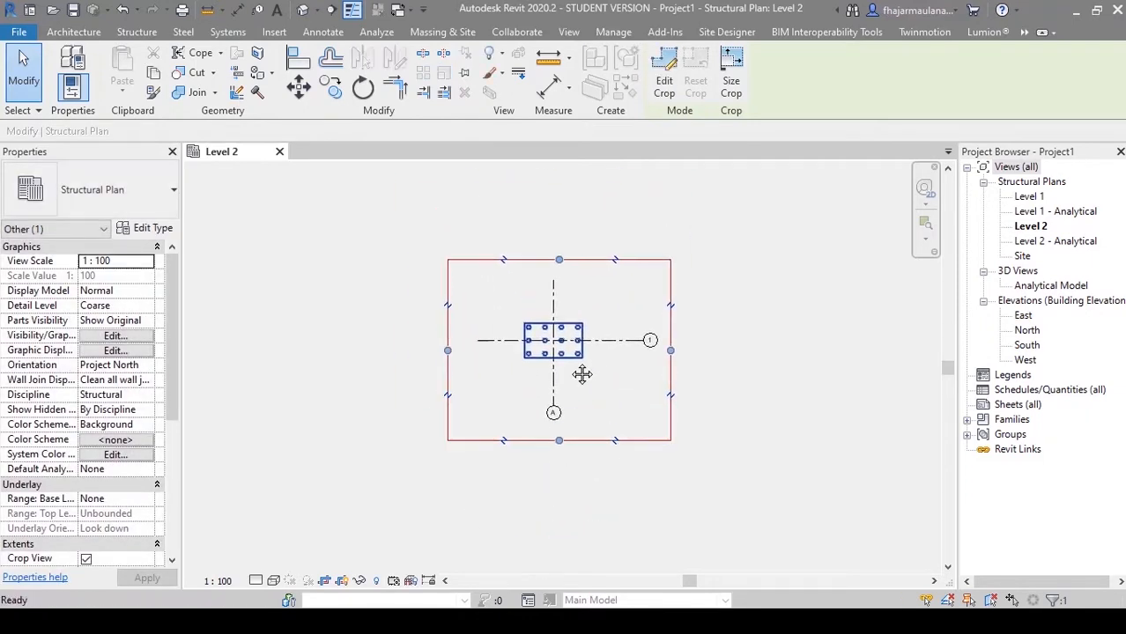
{"action": "scroll", "coordinate": [571, 361], "scroll_direction": "up", "scroll_amount": 2}
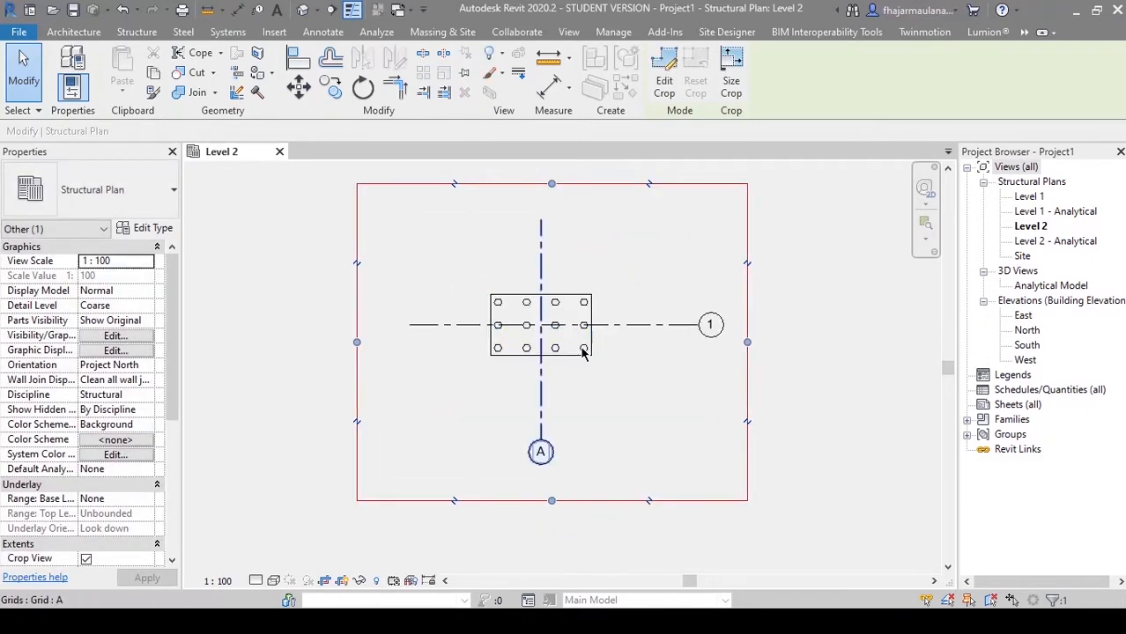
{"action": "left_click", "coordinate": [344, 581]}
{"action": "scroll", "coordinate": [607, 402], "scroll_direction": "up", "scroll_amount": 3}
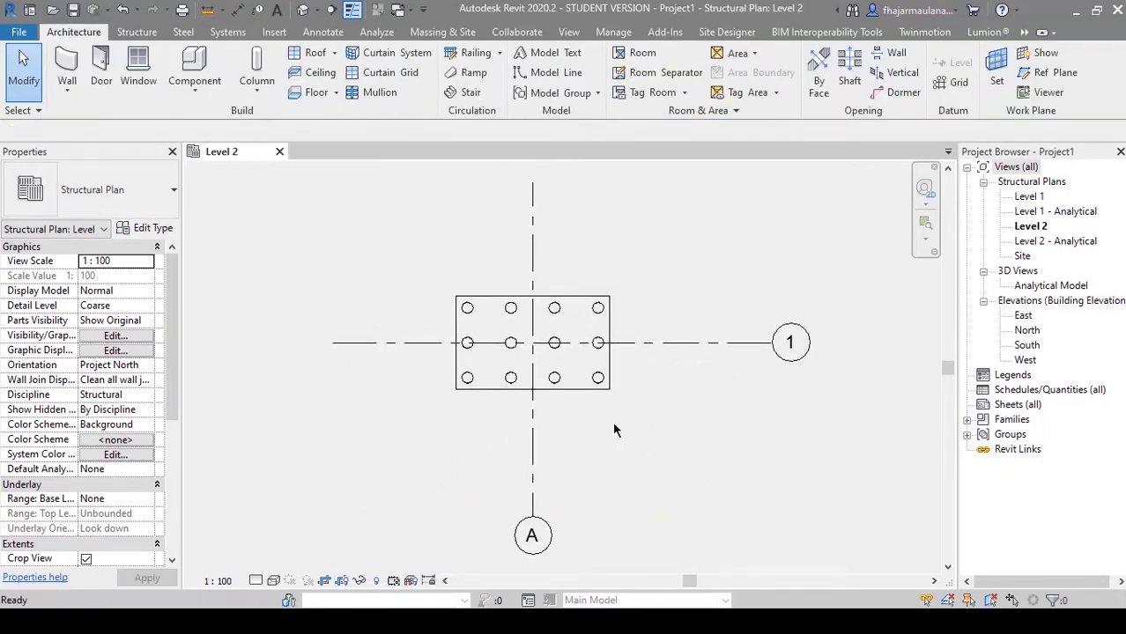
{"action": "middle_click_drag", "start_coordinate": [626, 427], "coordinate": [635, 424]}
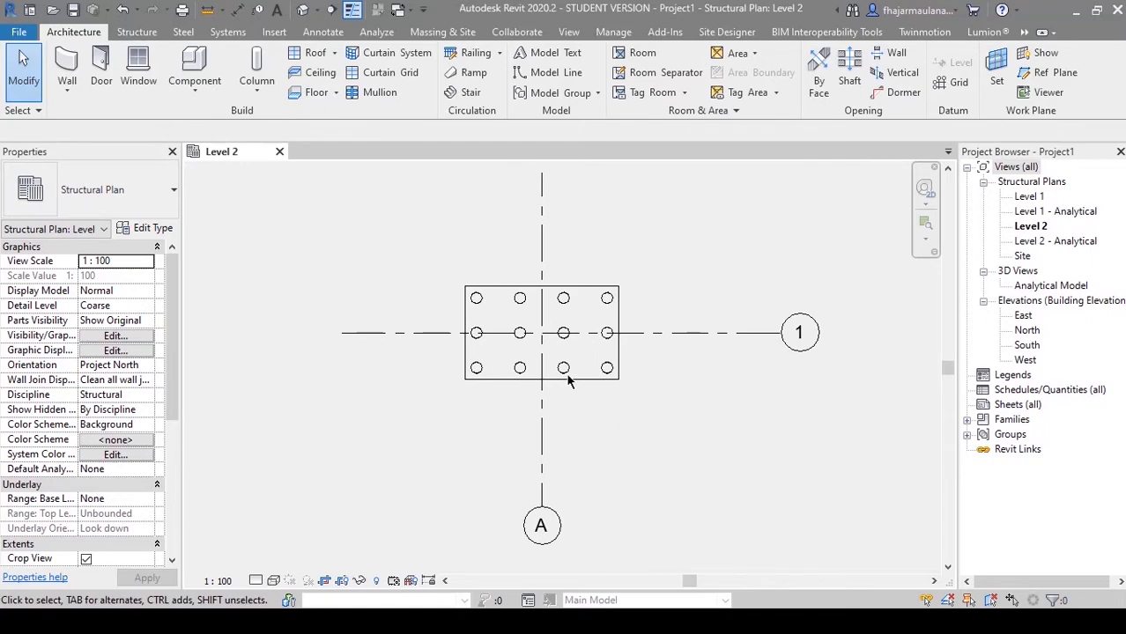
Step: Open the default 3D view and change the Pondasi P12 foundation's Level constraint to Level 1
{"action": "left_click", "coordinate": [302, 11]}
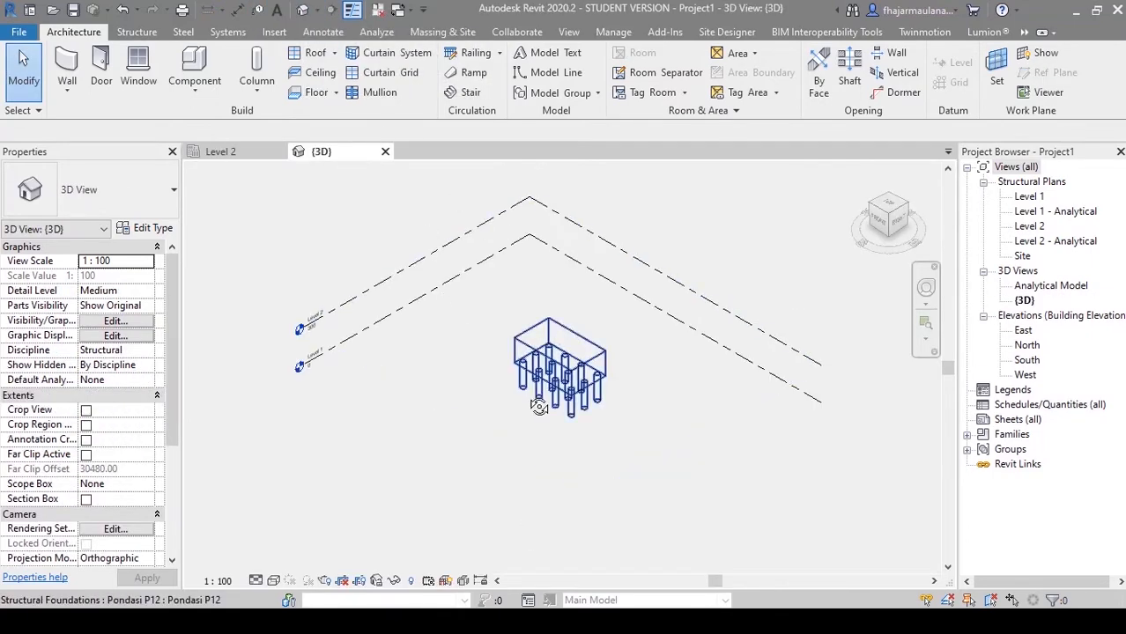
{"action": "middle_click_drag", "start_coordinate": [539, 407], "coordinate": [751, 424], "text": "shift"}
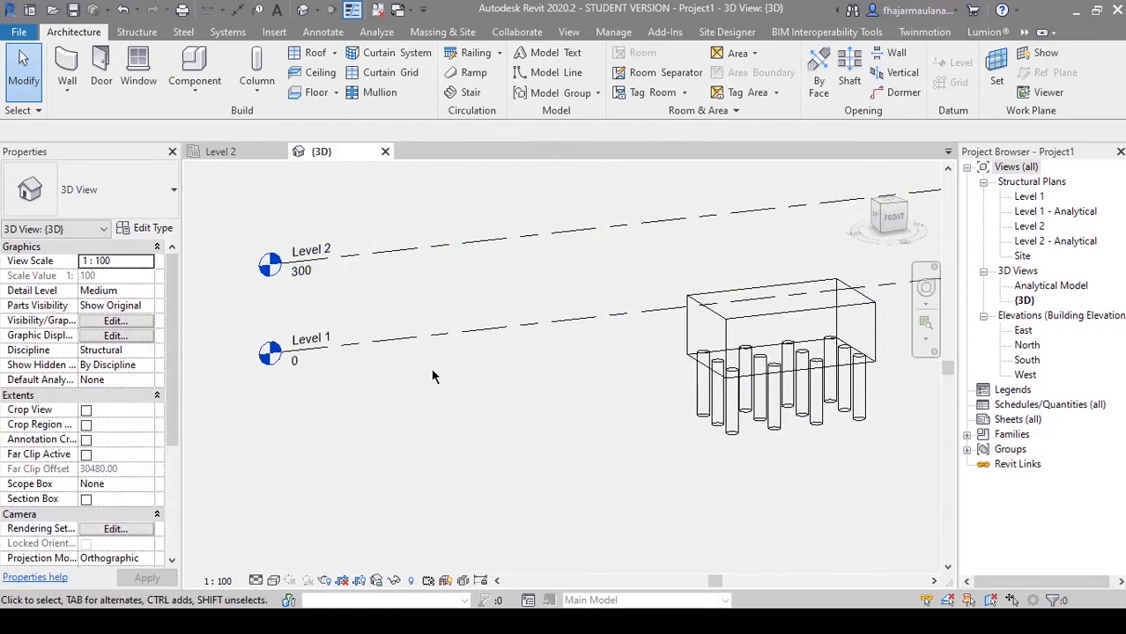
{"action": "middle_click_drag", "start_coordinate": [431, 368], "coordinate": [432, 238], "text": "shift"}
{"action": "middle_click_drag", "start_coordinate": [564, 385], "coordinate": [683, 348], "text": "shift"}
{"action": "left_click", "coordinate": [687, 339]}
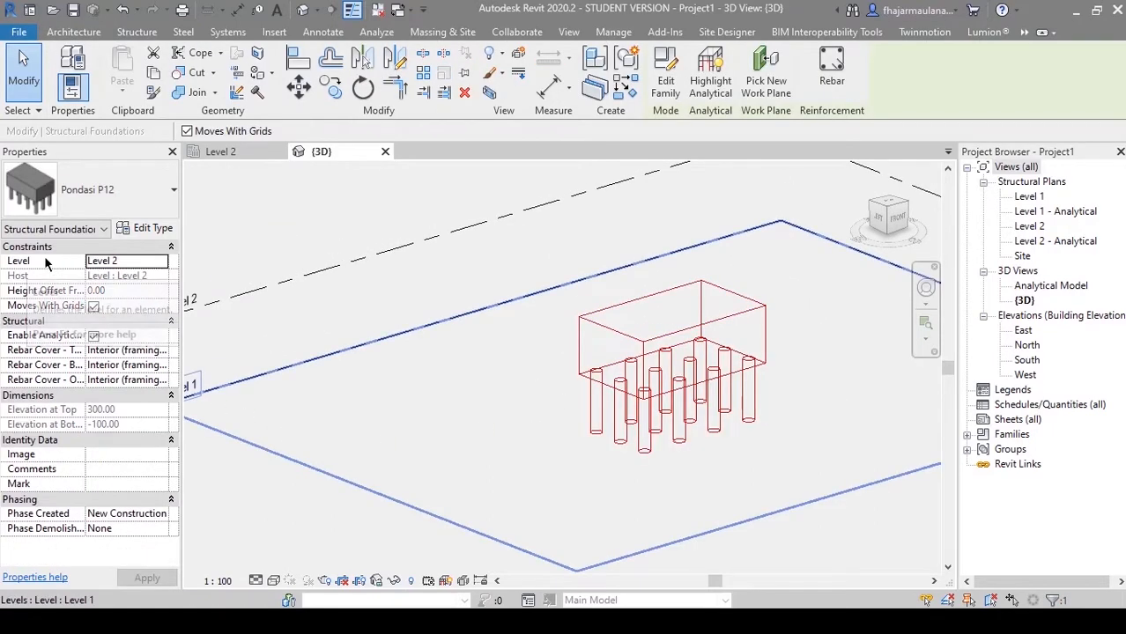
{"action": "left_click", "coordinate": [141, 260]}
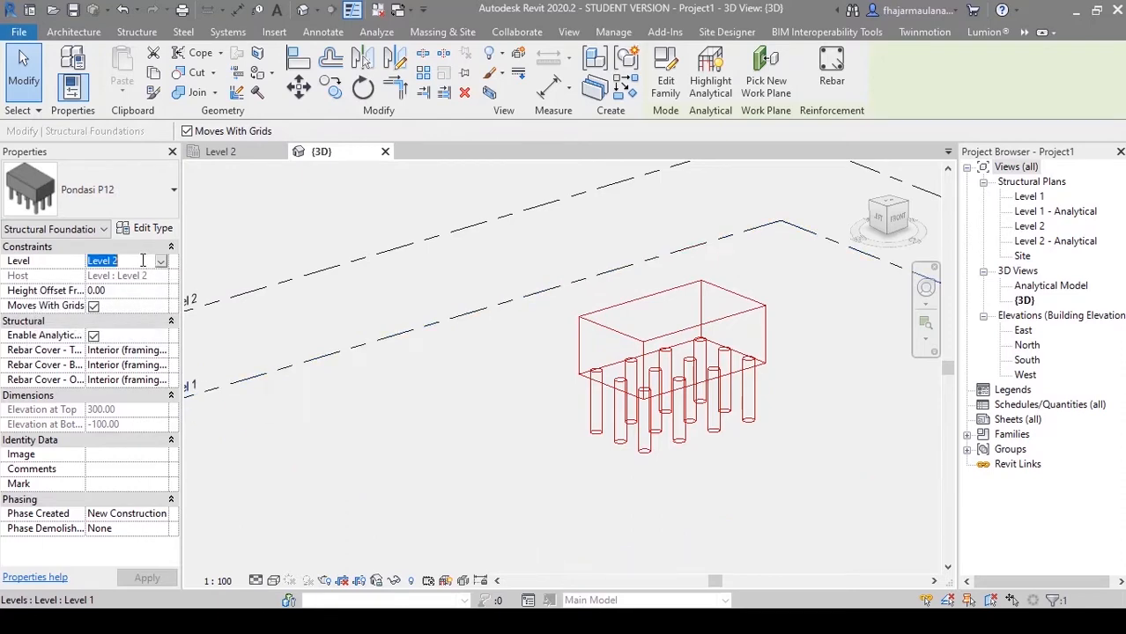
{"action": "left_click", "coordinate": [131, 275]}
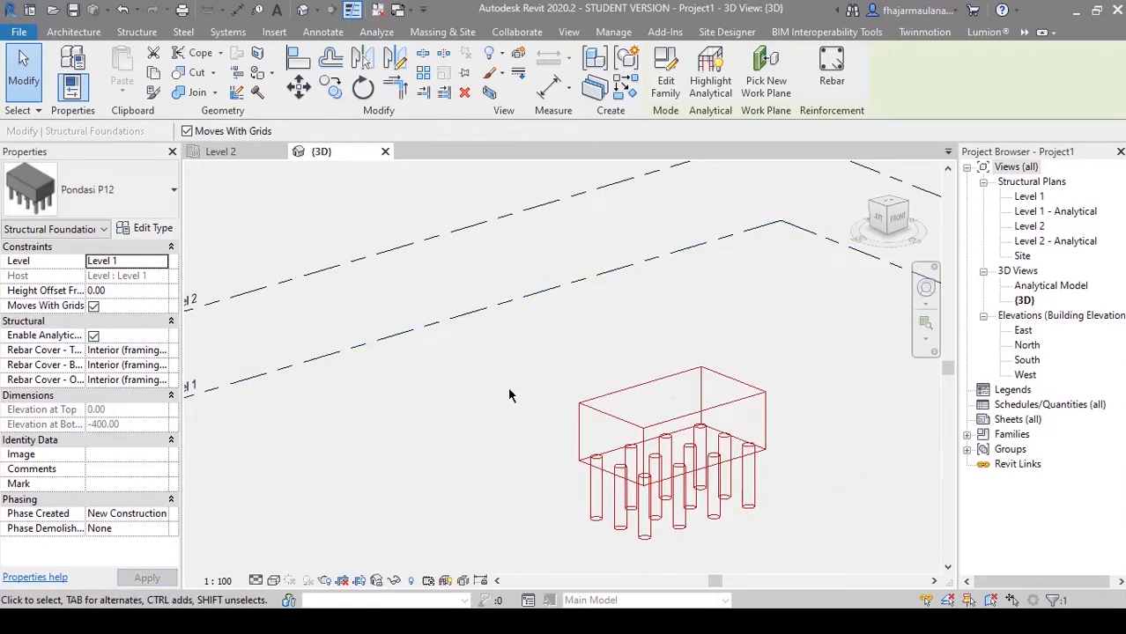
{"action": "left_click", "coordinate": [535, 457]}
{"action": "middle_click_drag", "start_coordinate": [535, 457], "coordinate": [1084, 255], "text": "shift"}
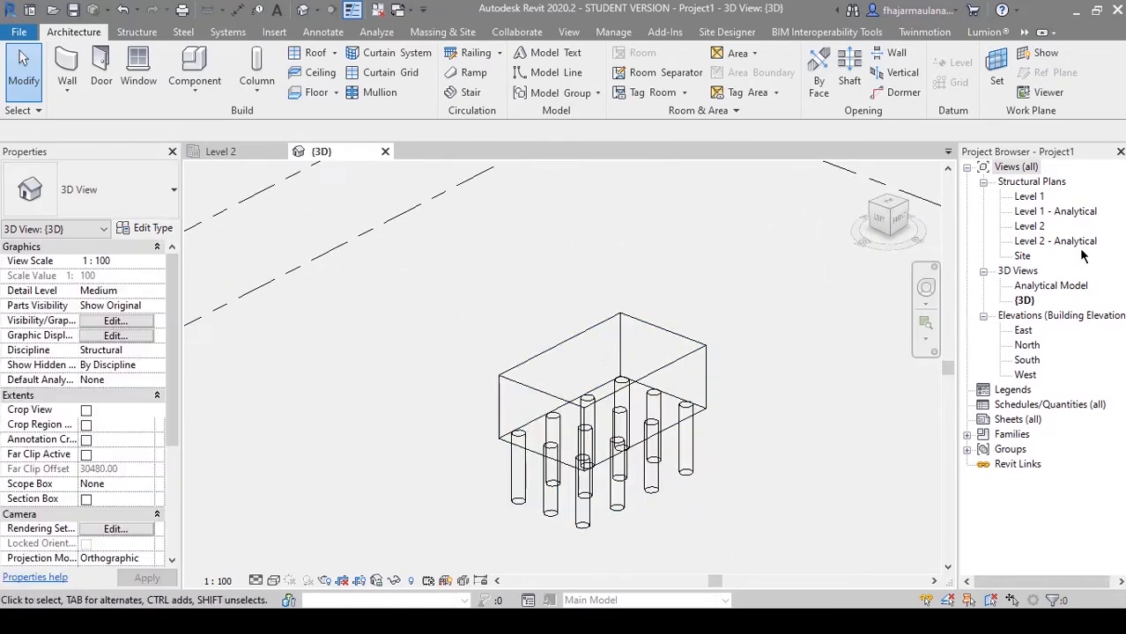
Step: Open the Level 1 structural plan and set its visual style to Wireframe
{"action": "double_click", "coordinate": [1029, 197]}
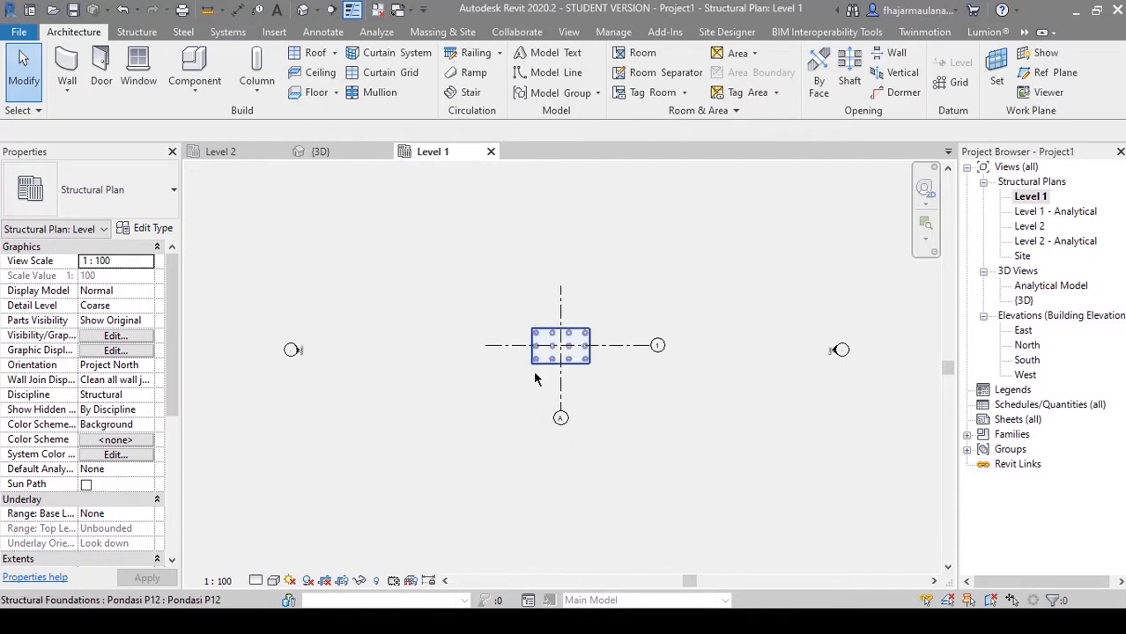
{"action": "middle_click_drag", "start_coordinate": [644, 403], "coordinate": [654, 386]}
{"action": "scroll", "coordinate": [653, 386], "scroll_direction": "up", "scroll_amount": 1}
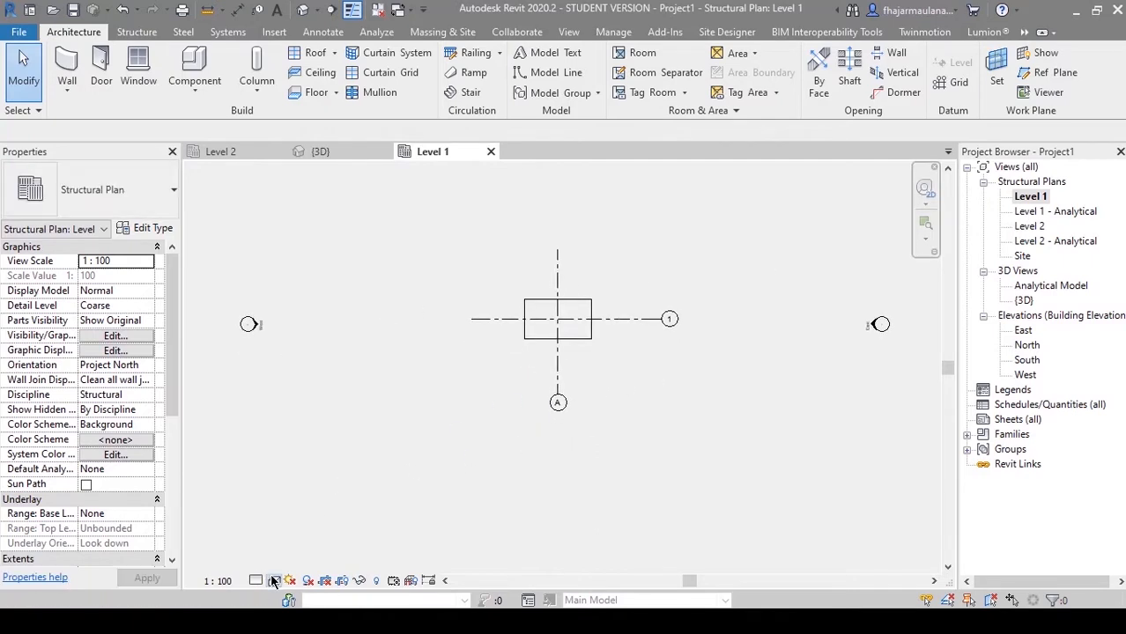
{"action": "left_click", "coordinate": [274, 580]}
{"action": "left_click", "coordinate": [297, 477]}
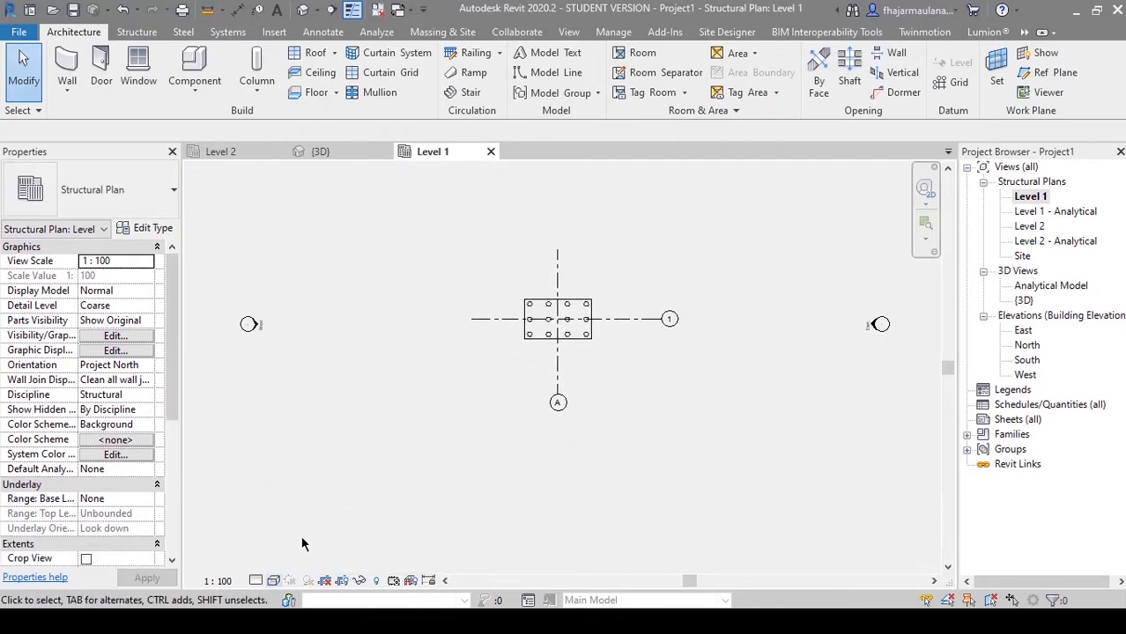
Step: Enable and show the Level 1 plan's crop region, and pull its left and right edges in close to the grid lines
{"action": "scroll", "coordinate": [361, 450], "scroll_direction": "down", "scroll_amount": 2}
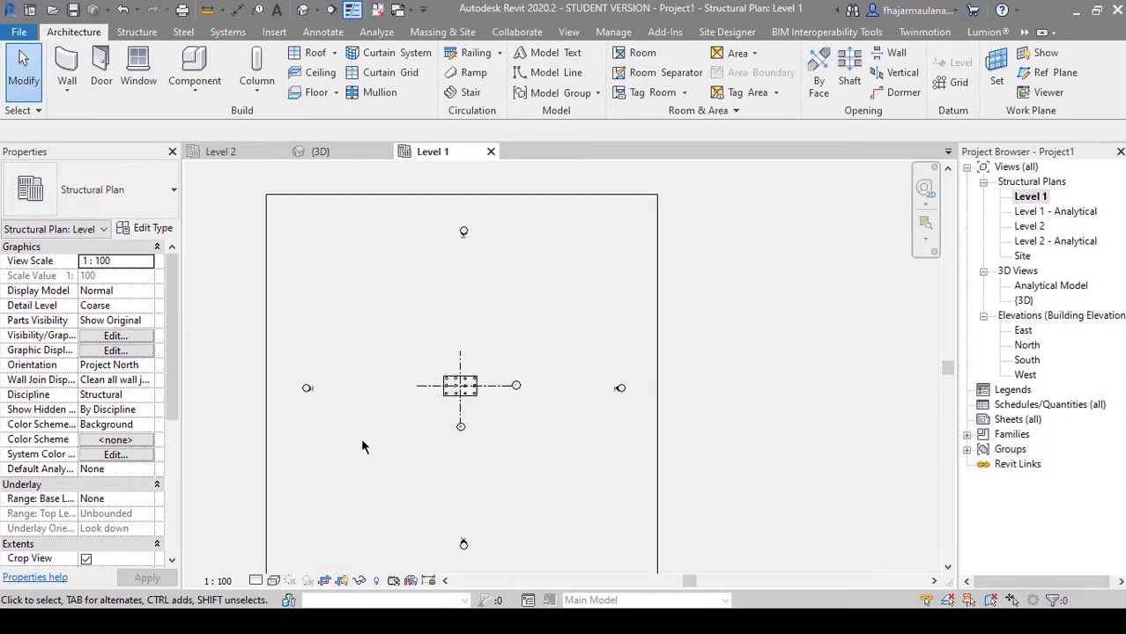
{"action": "left_click", "coordinate": [265, 430]}
{"action": "left_click_drag", "start_coordinate": [266, 393], "coordinate": [406, 390]}
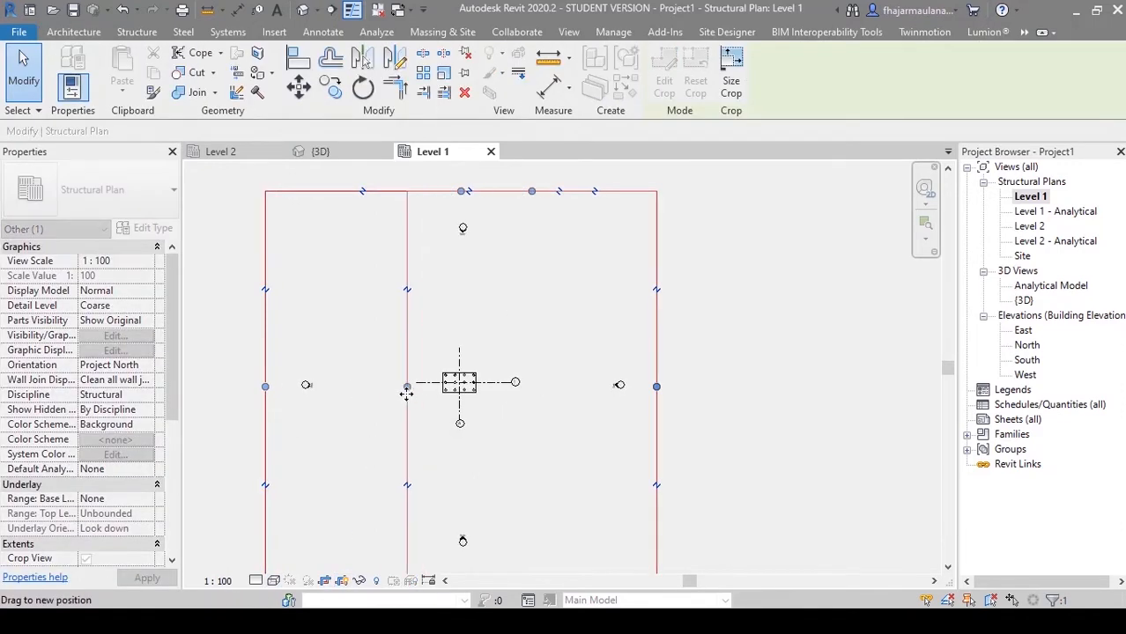
{"action": "left_click_drag", "start_coordinate": [656, 386], "coordinate": [526, 386]}
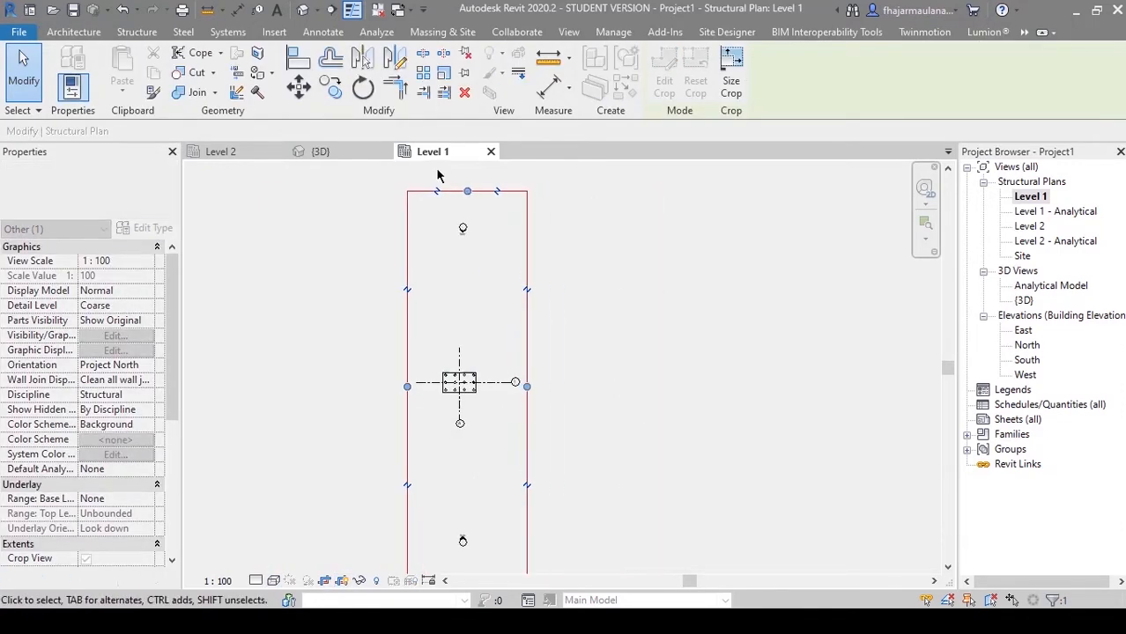
Step: Pull the upper and lower edges of the Level 1 crop region in around the foundation and grids, and hide the crop boundary
{"action": "left_click_drag", "start_coordinate": [467, 191], "coordinate": [467, 352]}
{"action": "middle_click_drag", "start_coordinate": [464, 409], "coordinate": [473, 306]}
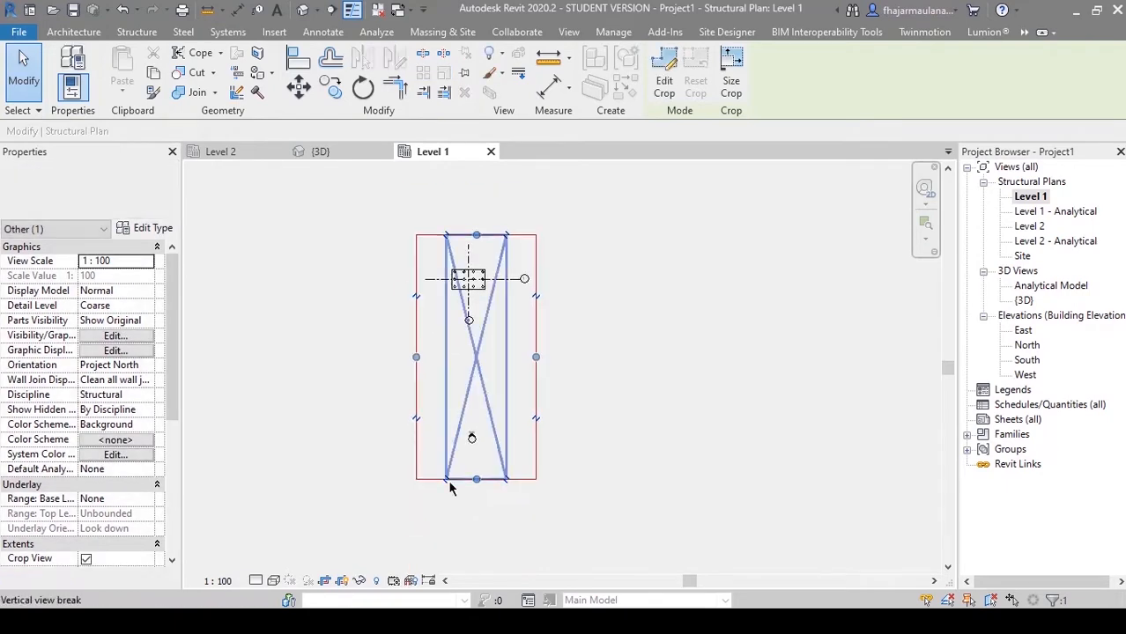
{"action": "left_click_drag", "start_coordinate": [476, 479], "coordinate": [484, 330]}
{"action": "left_click", "coordinate": [489, 360]}
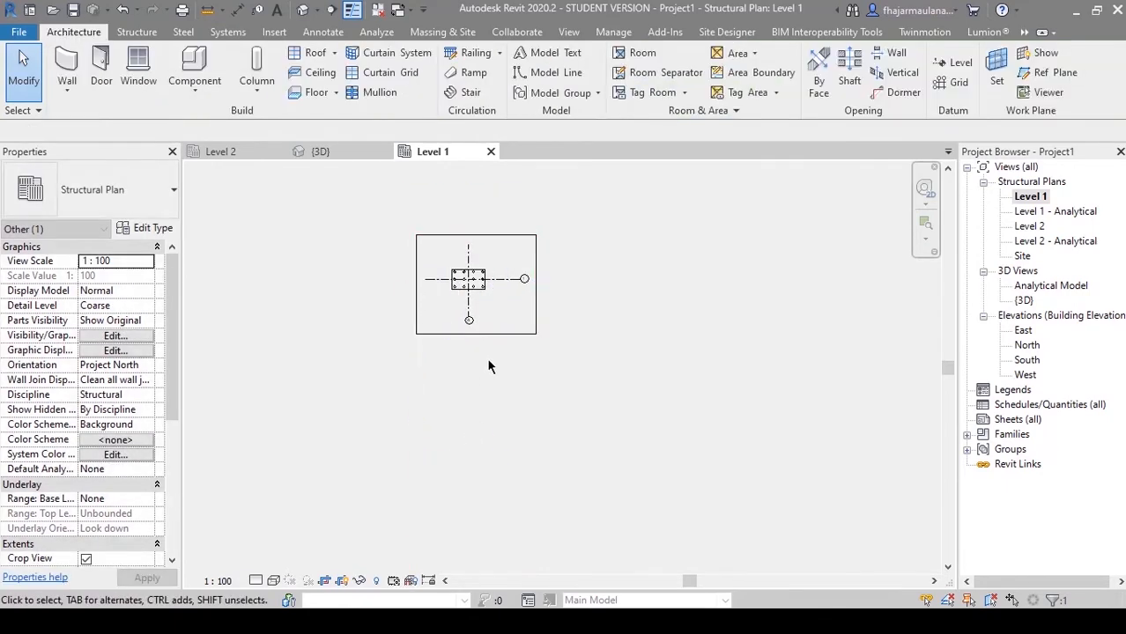
{"action": "middle_click", "coordinate": [488, 360]}
{"action": "middle_click", "coordinate": [489, 360]}
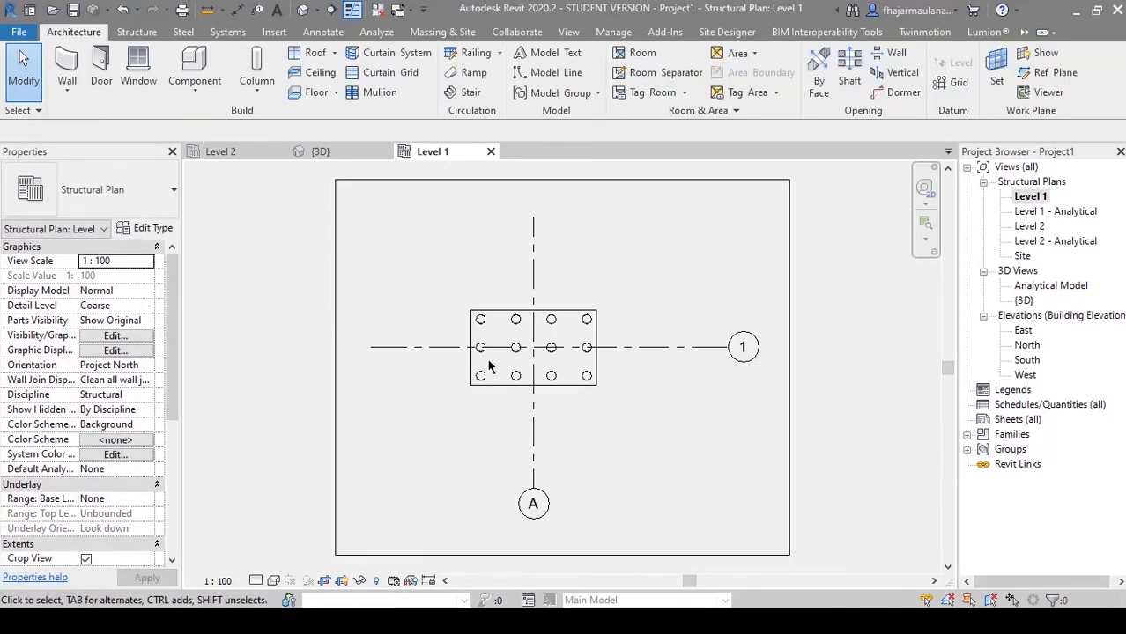
{"action": "left_click", "coordinate": [342, 580]}
Step: Shorten grids 1 and A slightly at their bubble ends in the Level 1 plan
{"action": "left_click", "coordinate": [664, 348]}
{"action": "left_click_drag", "start_coordinate": [728, 347], "coordinate": [702, 347]}
{"action": "left_click", "coordinate": [533, 453]}
{"action": "left_click_drag", "start_coordinate": [535, 491], "coordinate": [534, 472]}
{"action": "left_click", "coordinate": [561, 428]}
{"action": "scroll", "coordinate": [560, 428], "scroll_direction": "up", "scroll_amount": 3}
{"action": "middle_click_drag", "start_coordinate": [561, 417], "coordinate": [581, 472]}
{"action": "scroll", "coordinate": [571, 428], "scroll_direction": "down", "scroll_amount": 1}
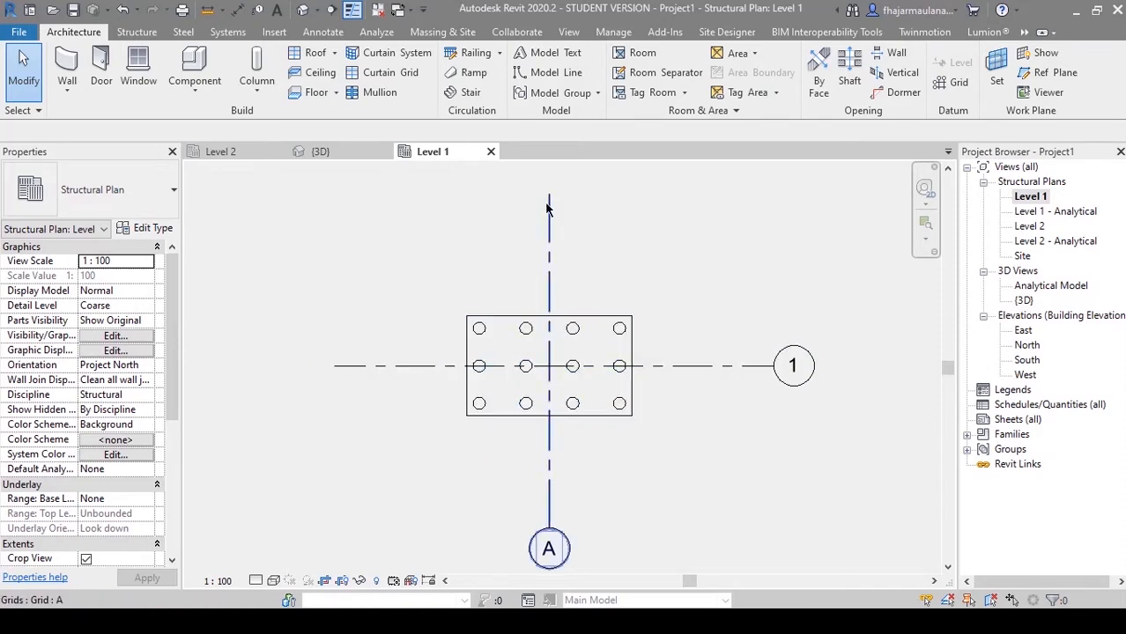
Step: Create a vertical building section along grid A, from the grid's upper end down to its bubble
{"action": "left_click", "coordinate": [336, 11]}
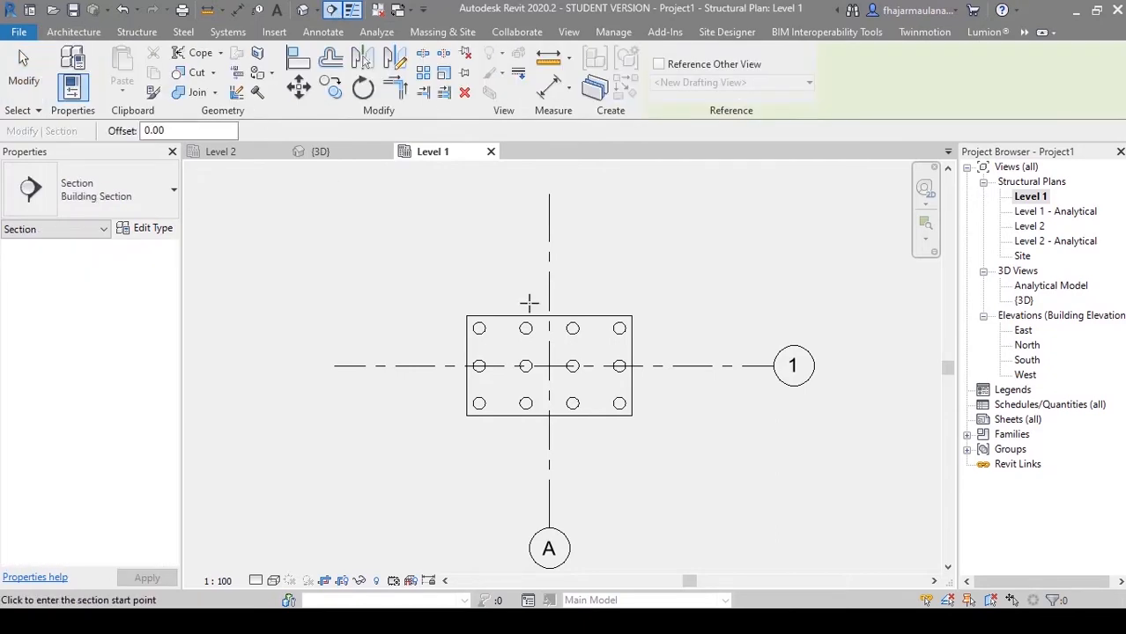
{"action": "left_click", "coordinate": [549, 201]}
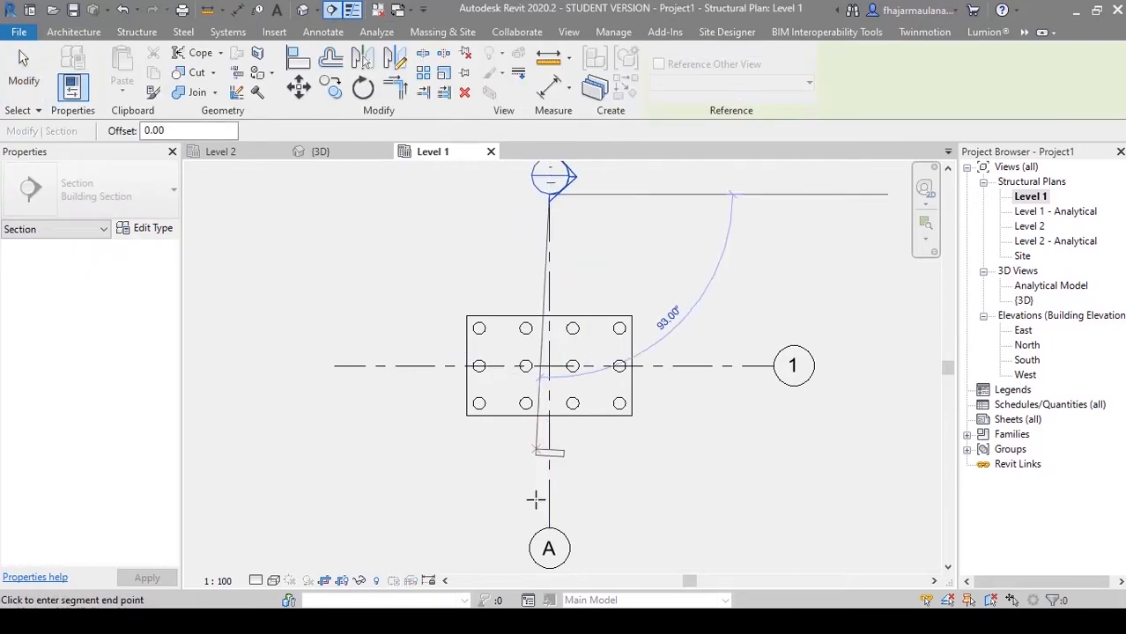
{"action": "left_click", "coordinate": [552, 526]}
{"action": "key", "text": "Escape"}
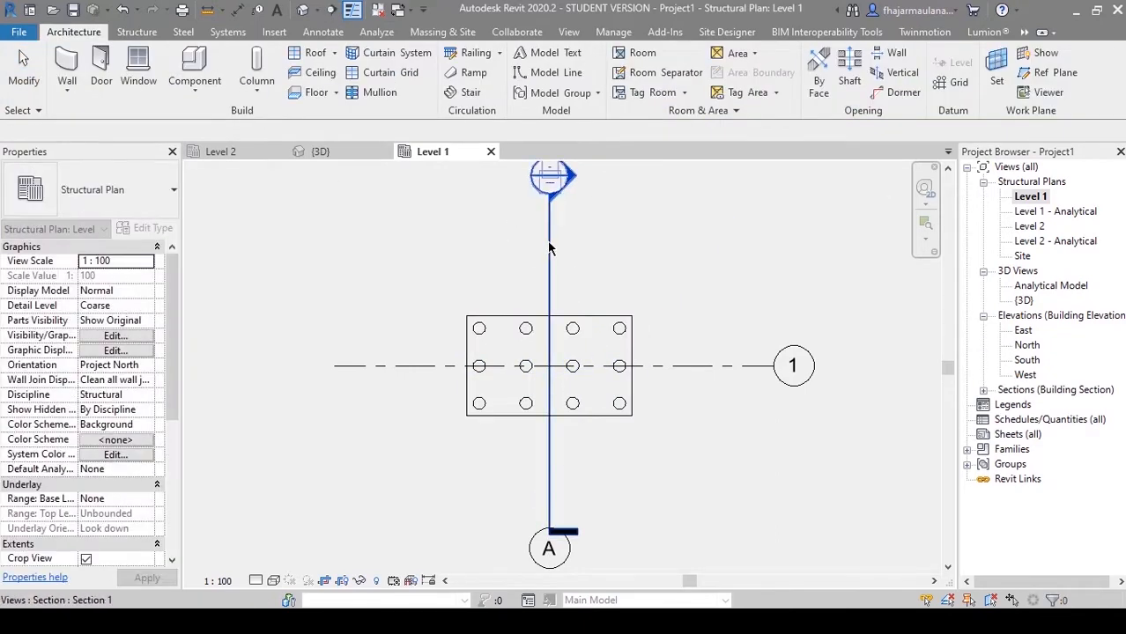
Step: Flip the section along grid A so it looks toward the left half of the foundation
{"action": "middle_click_drag", "start_coordinate": [546, 254], "coordinate": [551, 299]}
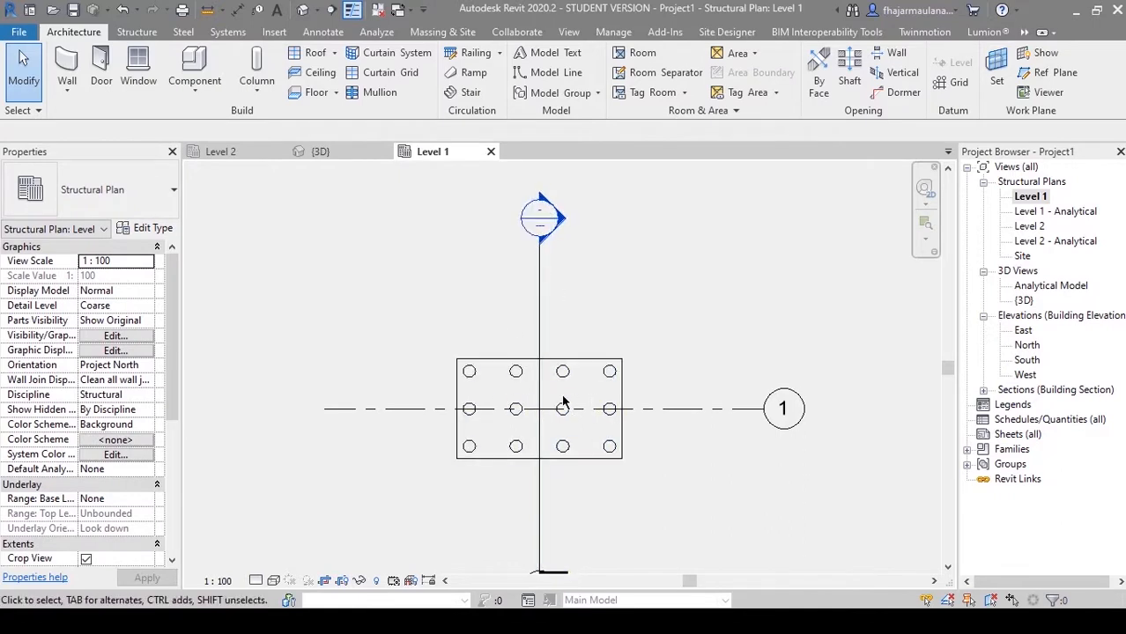
{"action": "left_click", "coordinate": [541, 274]}
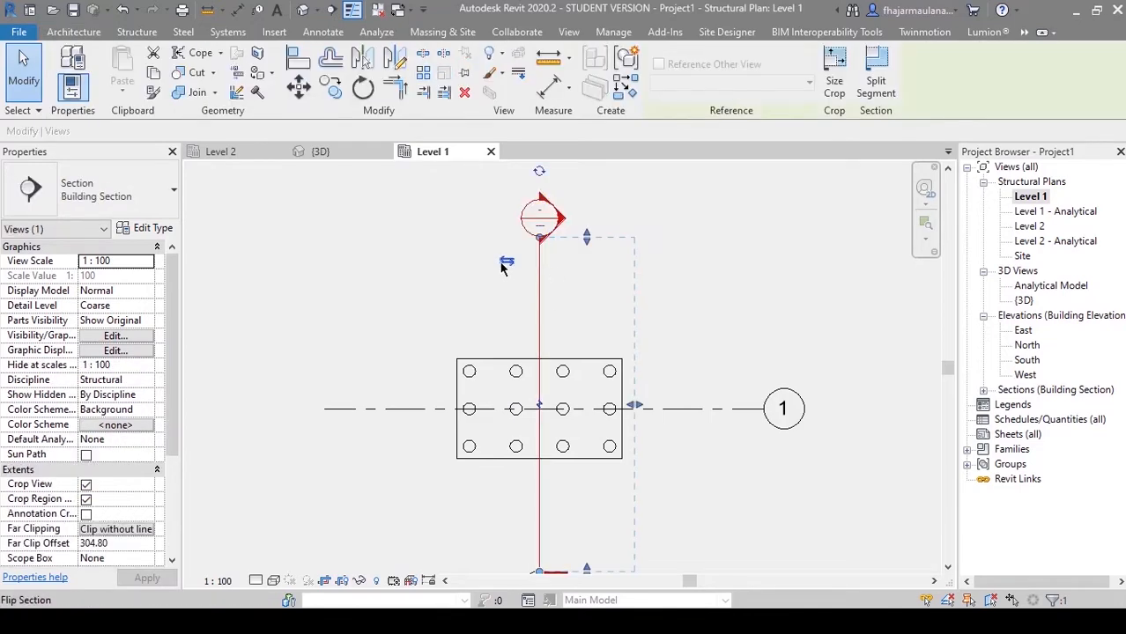
{"action": "left_click", "coordinate": [506, 263]}
{"action": "key", "text": "Escape"}
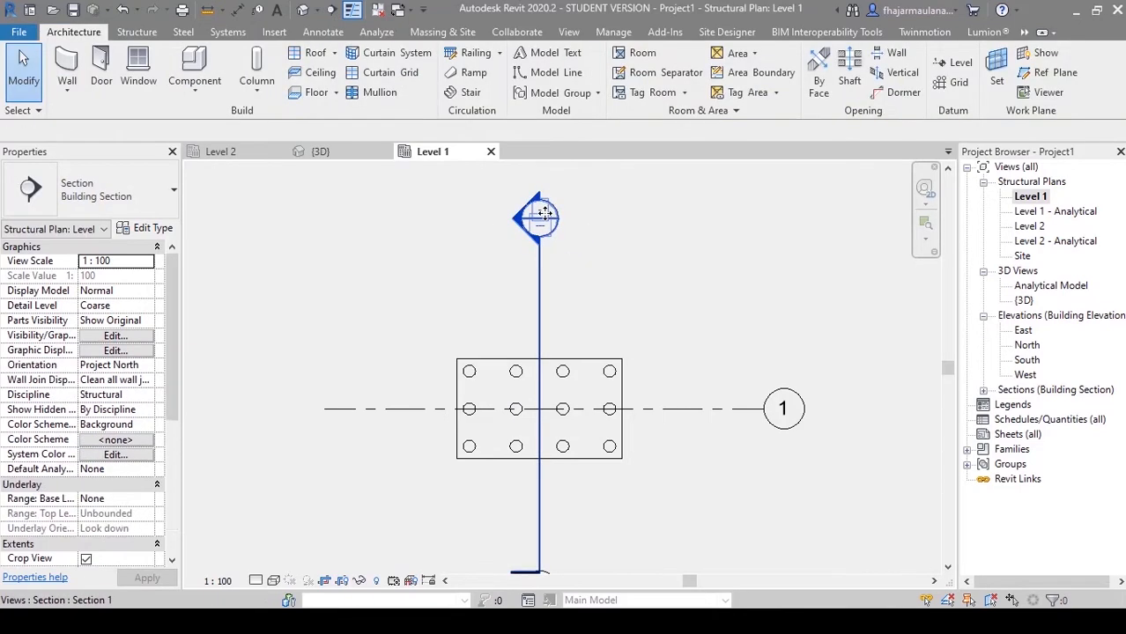
Step: Create a horizontal building section along grid 1, from the grid's left end to its bubble
{"action": "left_click", "coordinate": [332, 11]}
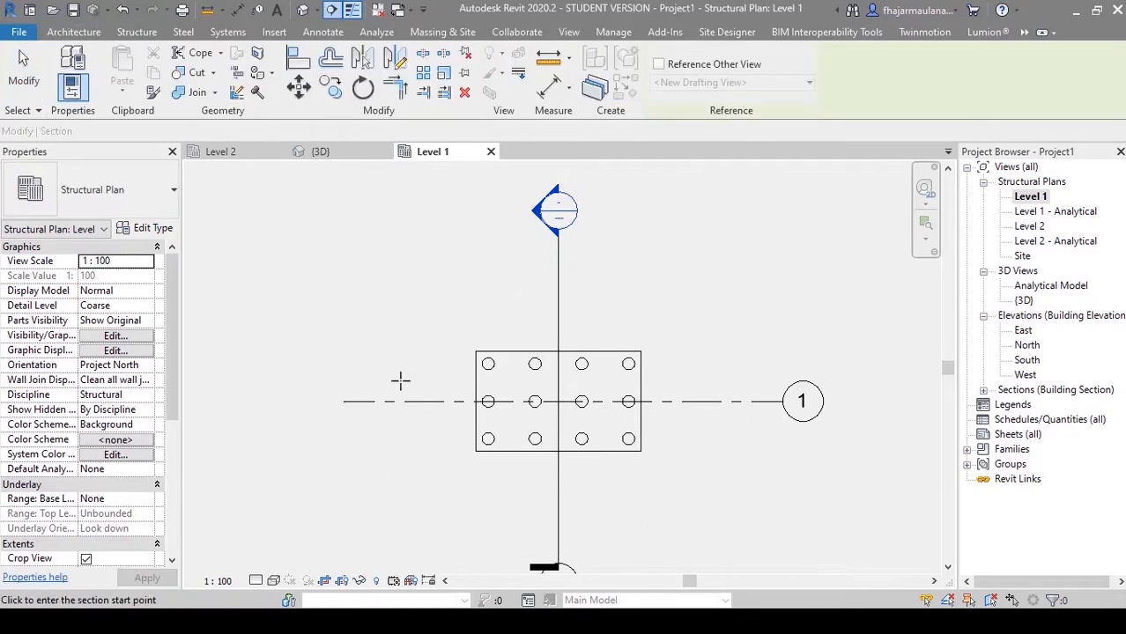
{"action": "left_click", "coordinate": [340, 402]}
{"action": "left_click", "coordinate": [781, 402]}
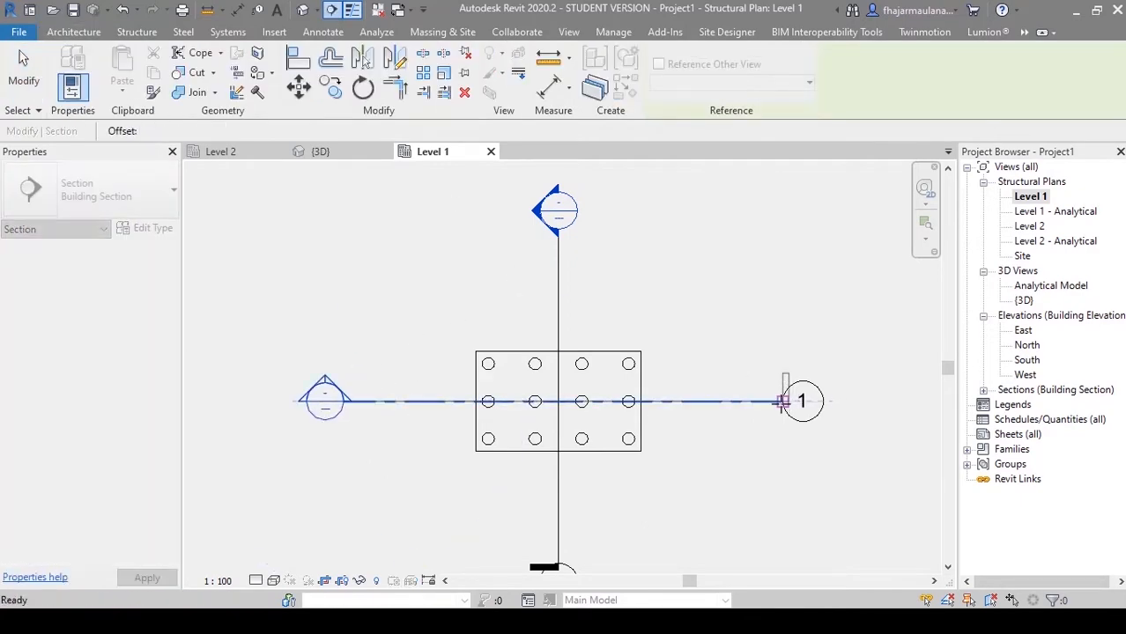
Step: Open the new building sections Section 1 and Section 2 and examine how each cuts the foundation
{"action": "key", "text": "Escape"}
{"action": "middle_click_drag", "start_coordinate": [670, 438], "coordinate": [665, 414]}
{"action": "scroll", "coordinate": [668, 445], "scroll_direction": "down", "scroll_amount": 1}
{"action": "scroll", "coordinate": [674, 408], "scroll_direction": "up", "scroll_amount": 1}
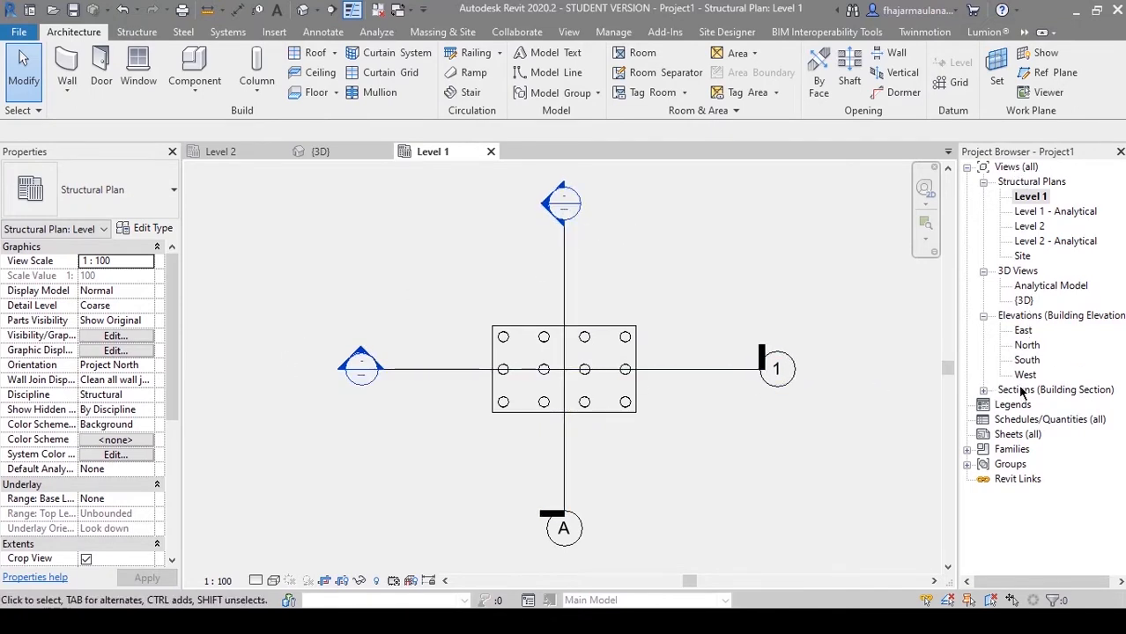
{"action": "left_click", "coordinate": [983, 390]}
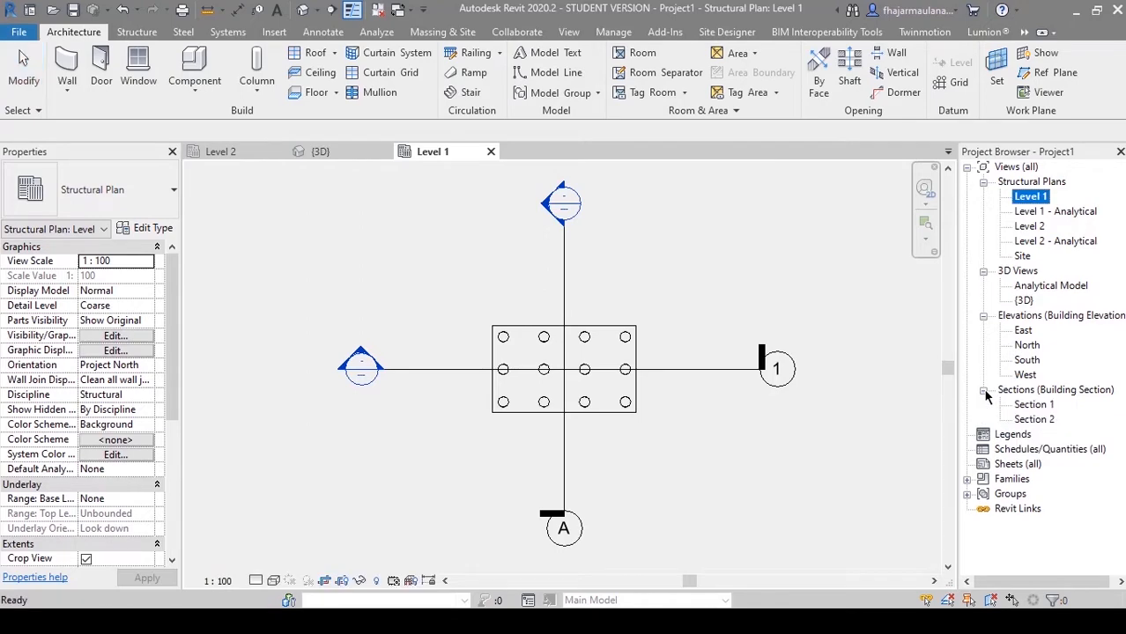
{"action": "double_click", "coordinate": [1033, 404]}
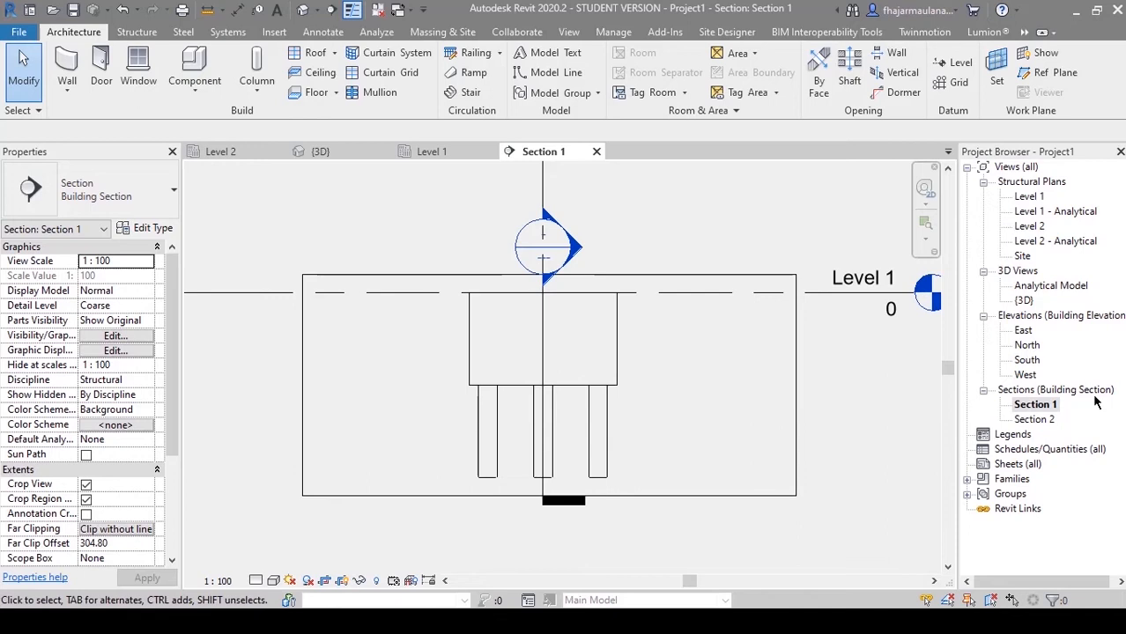
{"action": "double_click", "coordinate": [1033, 419]}
{"action": "scroll", "coordinate": [574, 341], "scroll_direction": "down", "scroll_amount": 2}
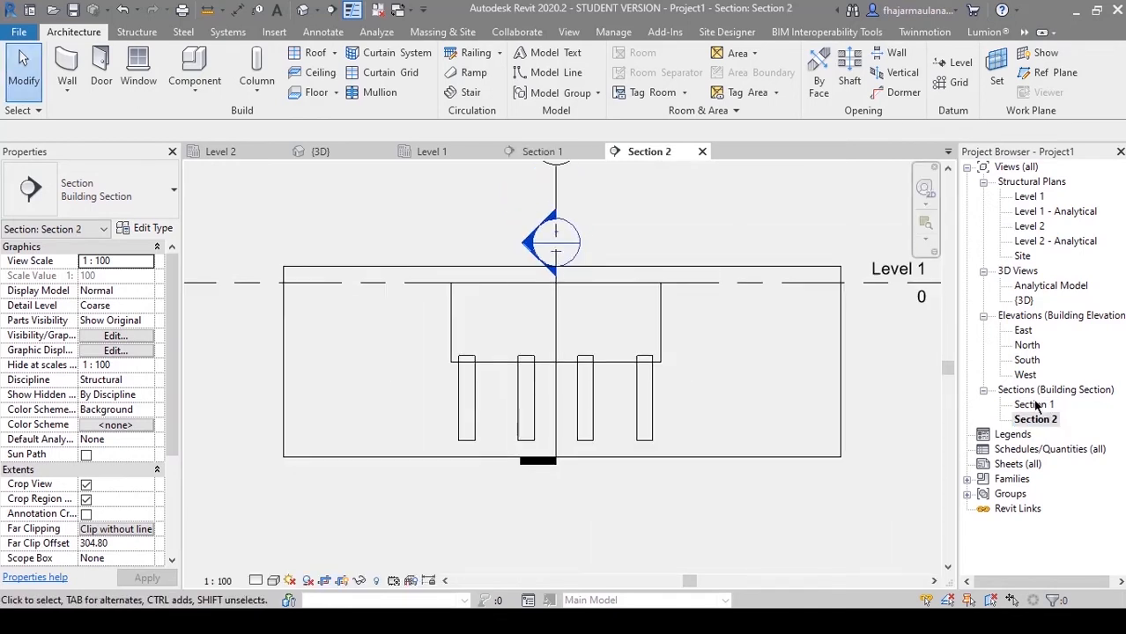
{"action": "double_click", "coordinate": [1035, 404]}
{"action": "middle_click_drag", "start_coordinate": [590, 403], "coordinate": [633, 389]}
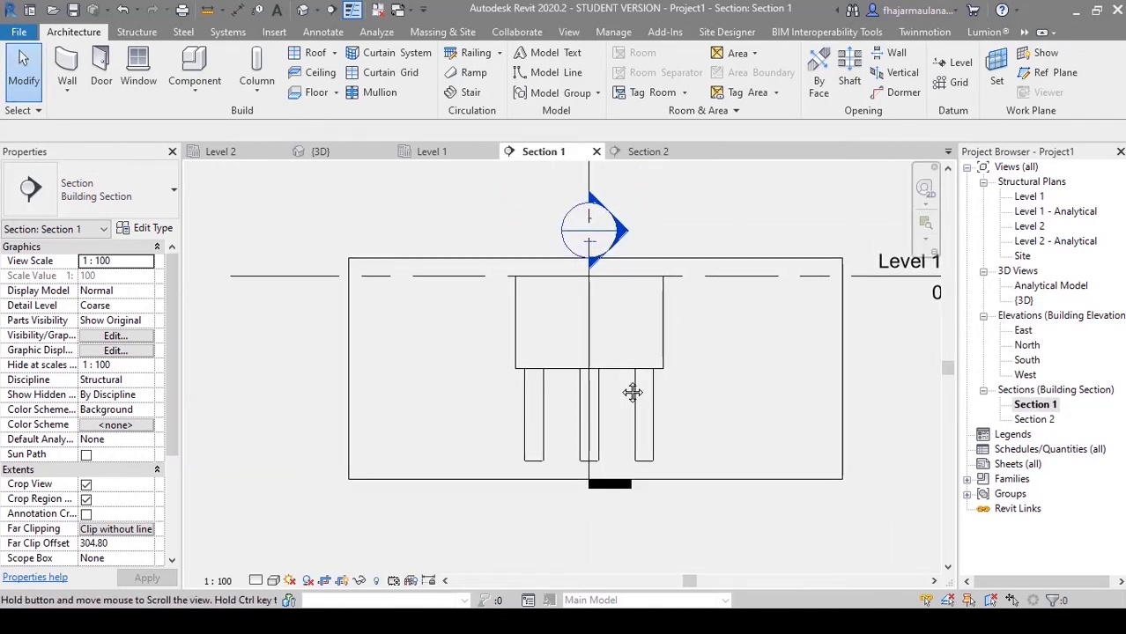
{"action": "middle_click_drag", "start_coordinate": [572, 365], "coordinate": [546, 364]}
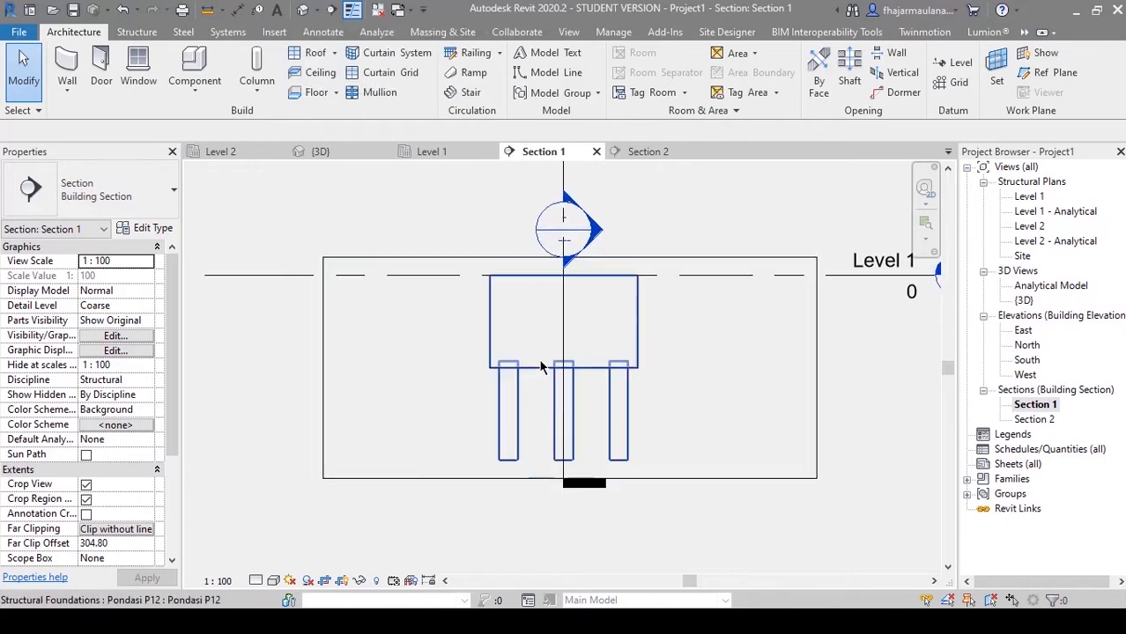
Step: Return to the Level 1 structural plan and close all inactive views
{"action": "double_click", "coordinate": [1028, 198]}
{"action": "scroll", "coordinate": [594, 343], "scroll_direction": "up", "scroll_amount": 4}
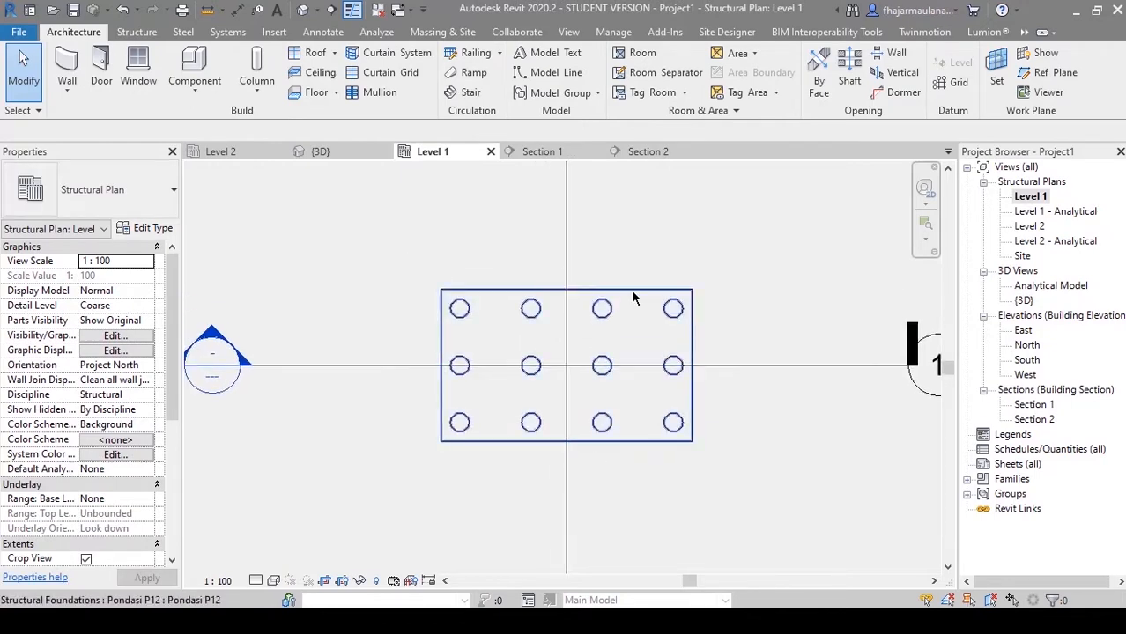
{"action": "left_click", "coordinate": [378, 13]}
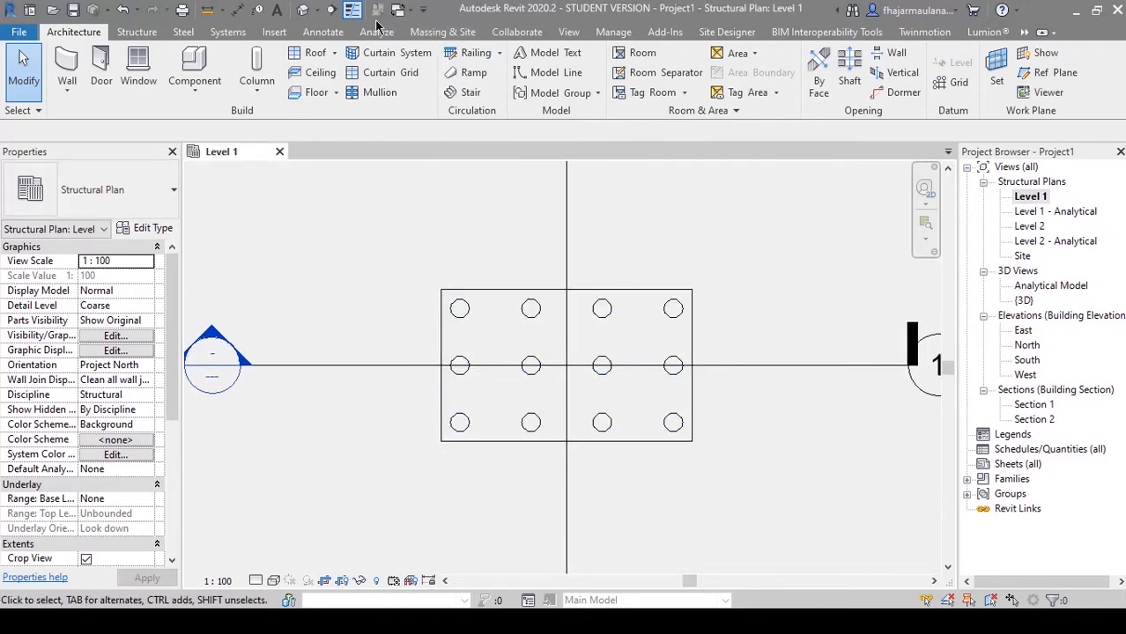
Step: Set the pile diameter parameter Diameter BP of the Pondasi P12 foundation type to 50 and apply it
{"action": "left_click", "coordinate": [504, 290]}
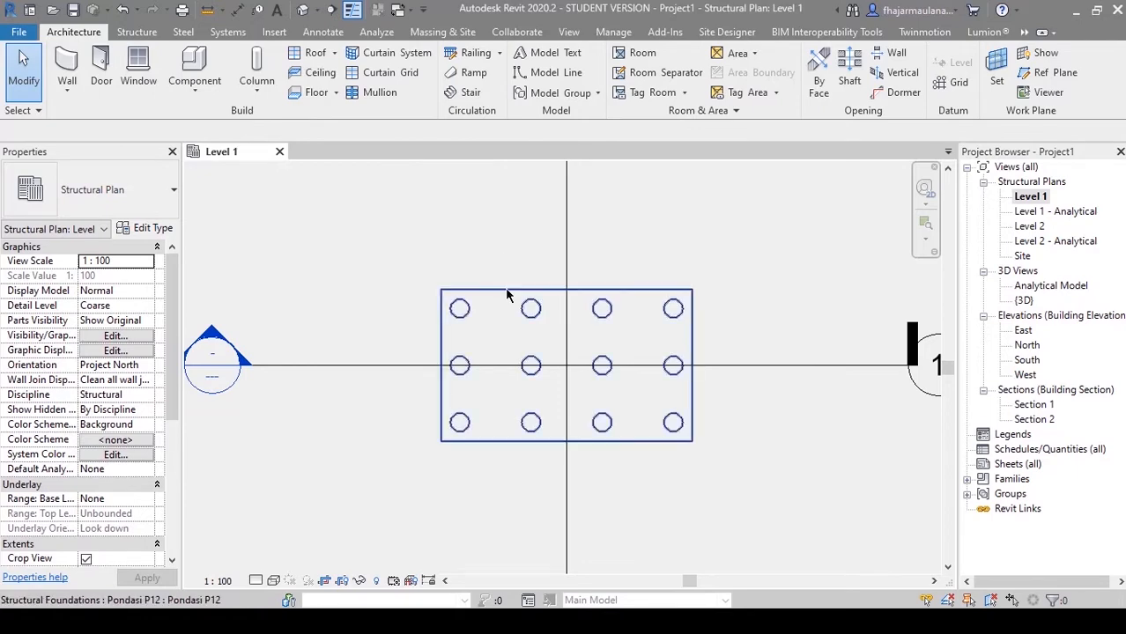
{"action": "left_click", "coordinate": [146, 229]}
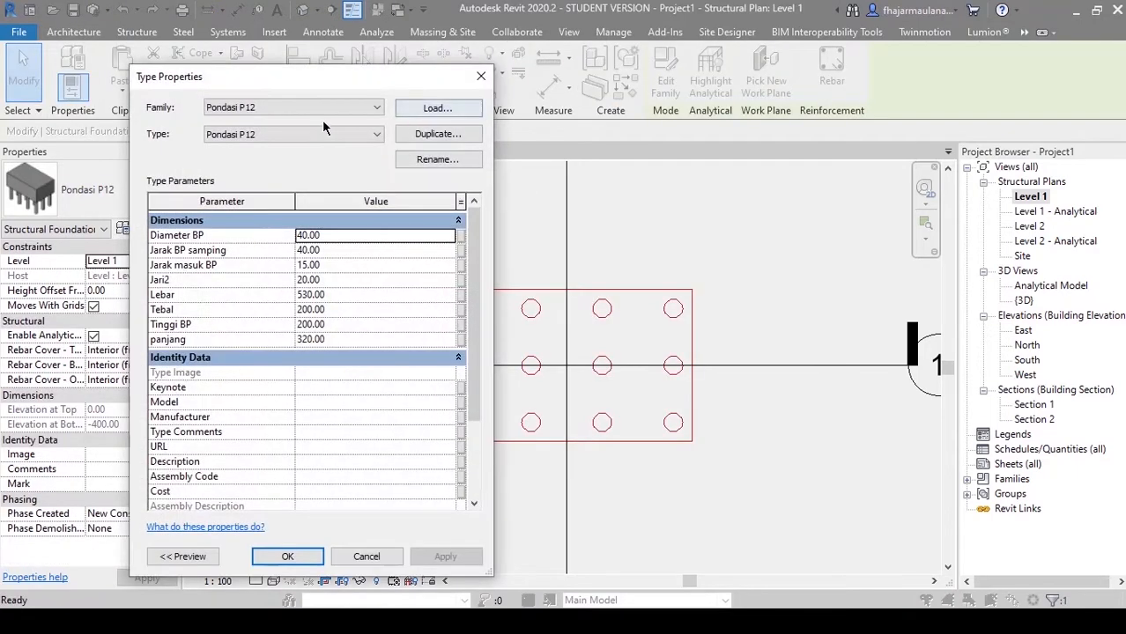
{"action": "left_click_drag", "start_coordinate": [268, 78], "coordinate": [258, 74]}
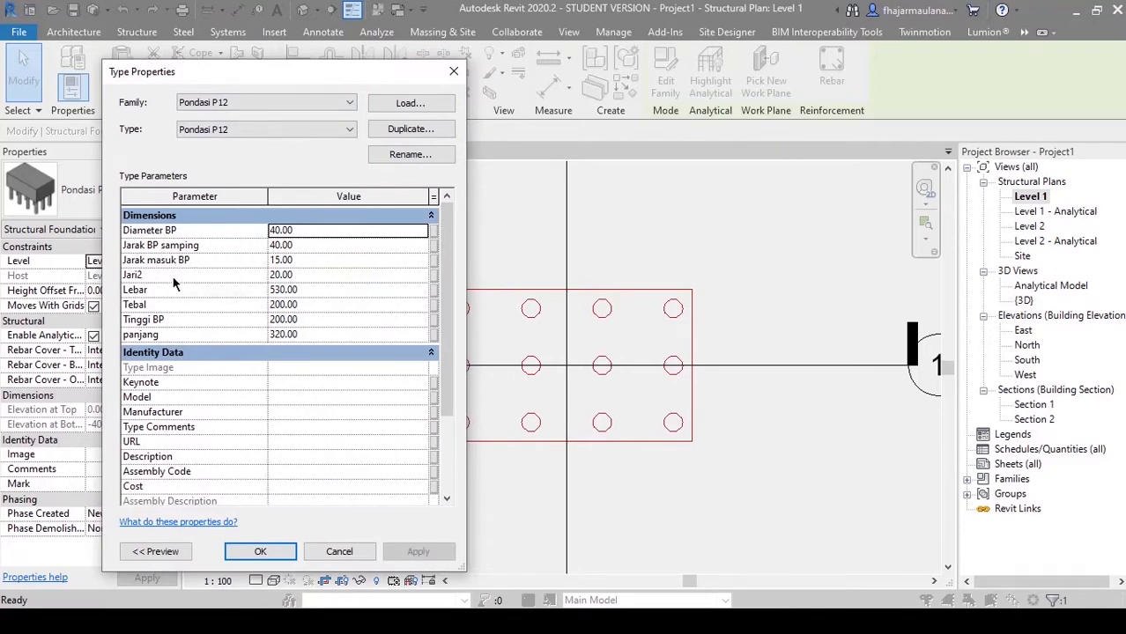
{"action": "left_click", "coordinate": [305, 276]}
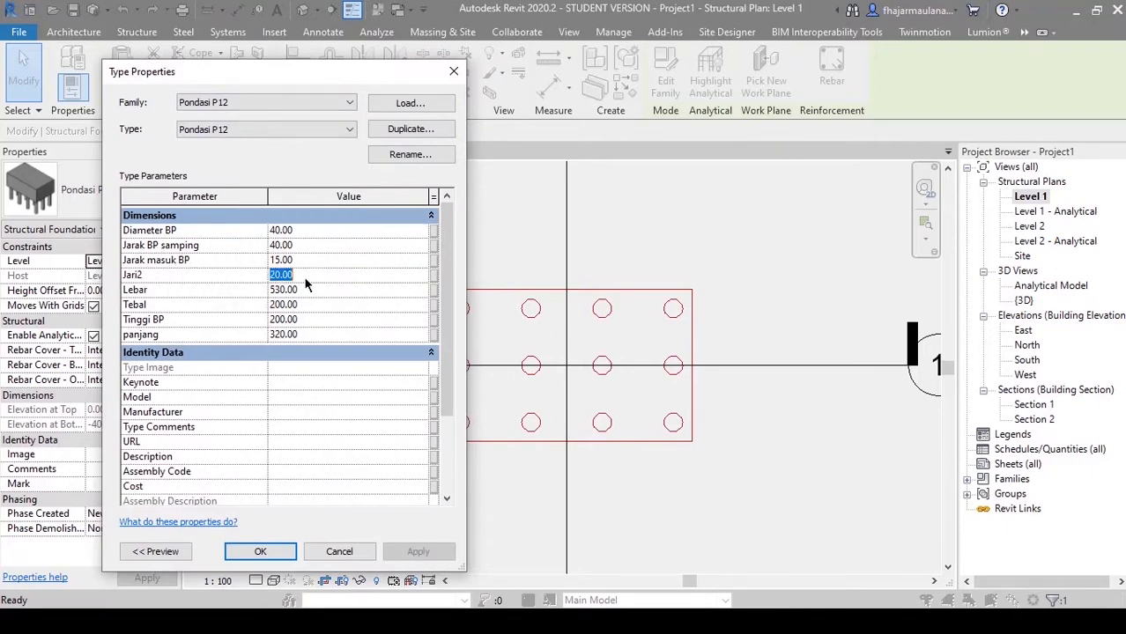
{"action": "left_click", "coordinate": [303, 232]}
{"action": "type", "text": "50"}
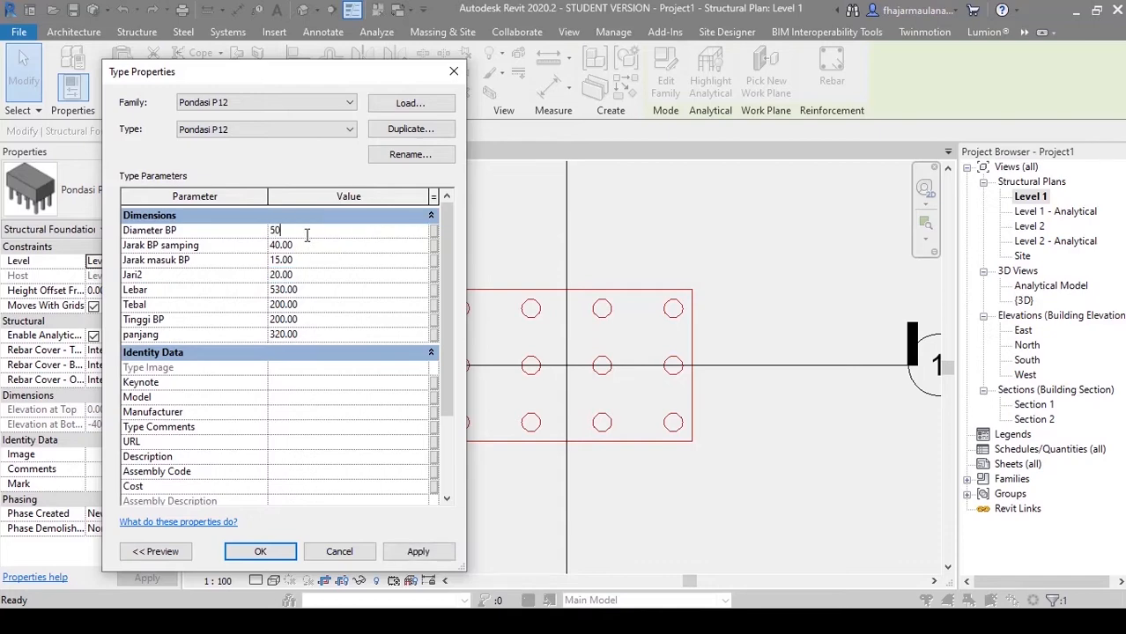
{"action": "left_click", "coordinate": [419, 554]}
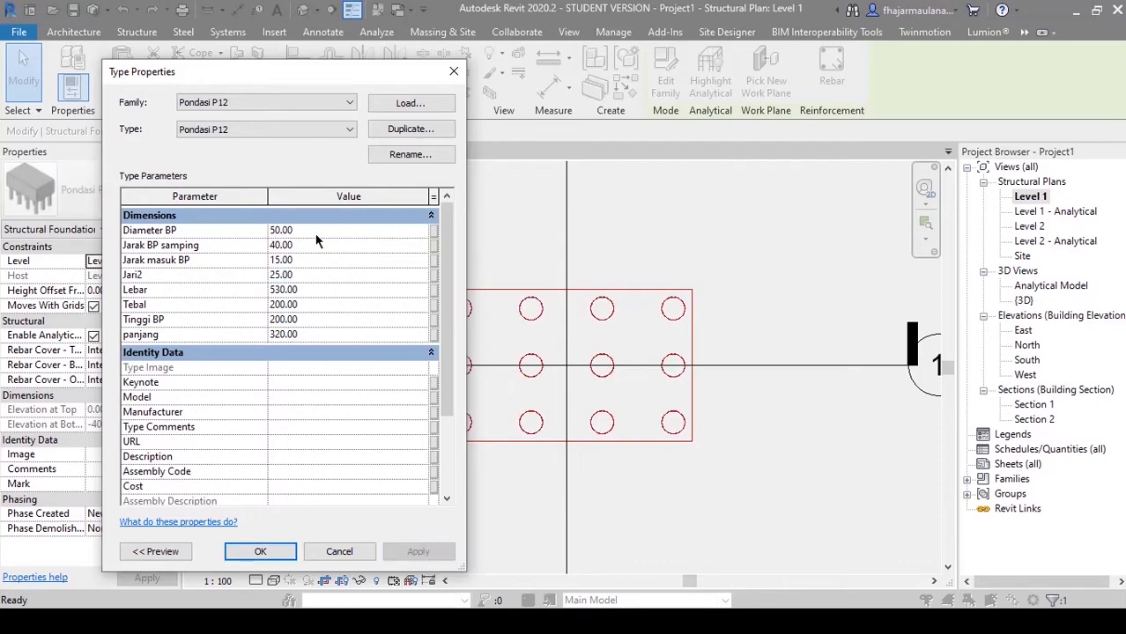
Step: Set Diameter BP of the foundation type back to 40, accept the type properties and deselect the foundation
{"action": "type", "text": "40"}
{"action": "left_click", "coordinate": [412, 552]}
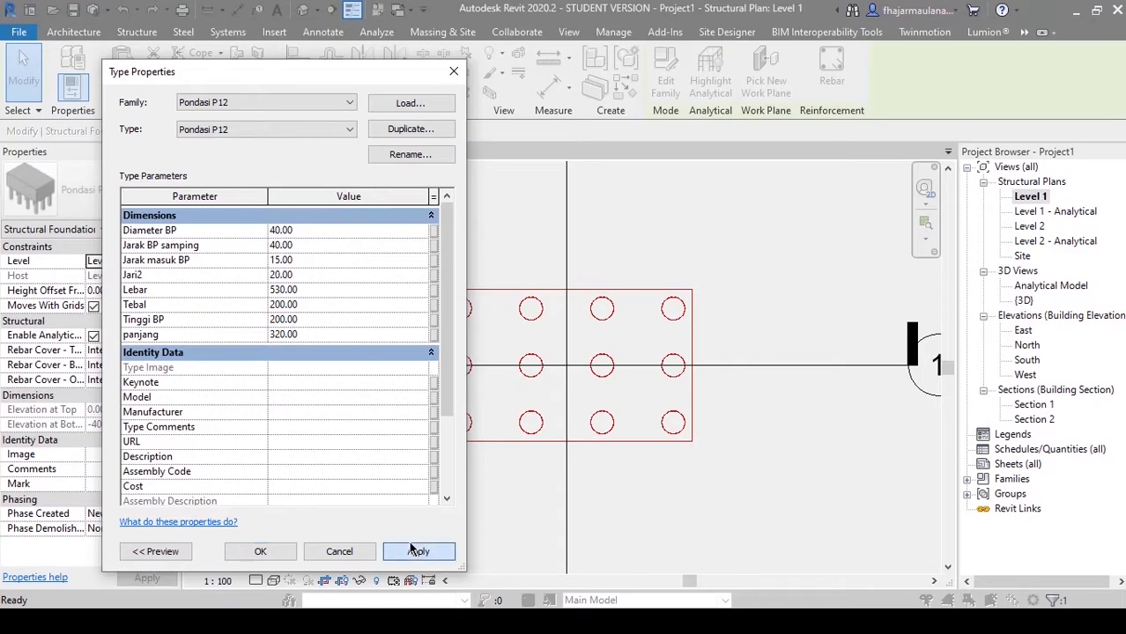
{"action": "left_click", "coordinate": [260, 551]}
{"action": "key", "text": "Escape"}
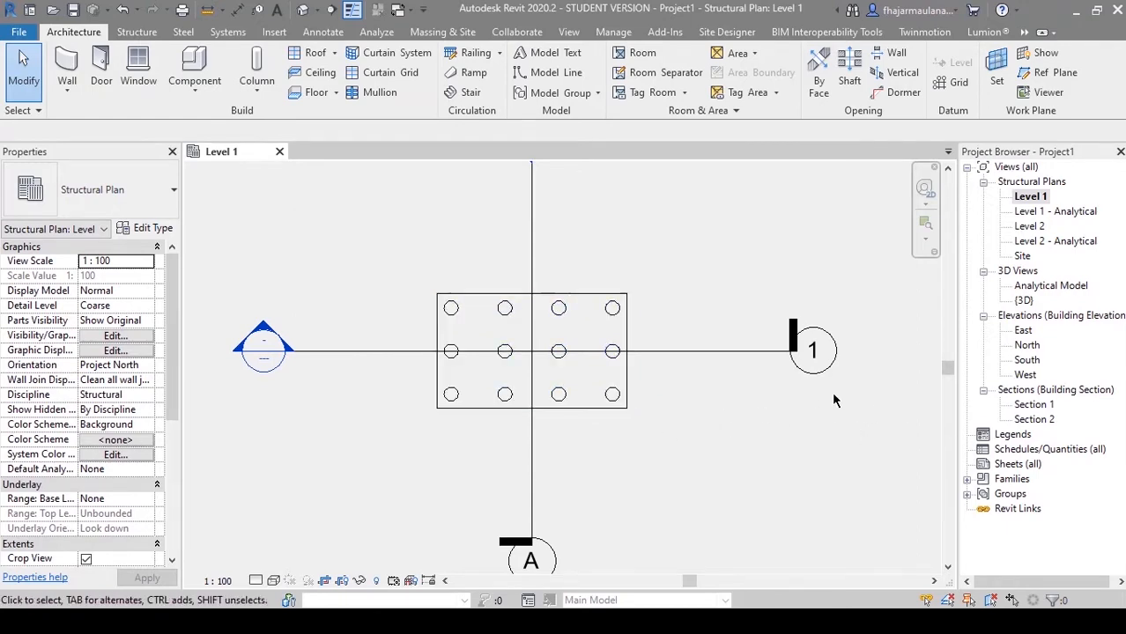
Step: Open the Section 1 view and hide its crop region boundary
{"action": "double_click", "coordinate": [1034, 404]}
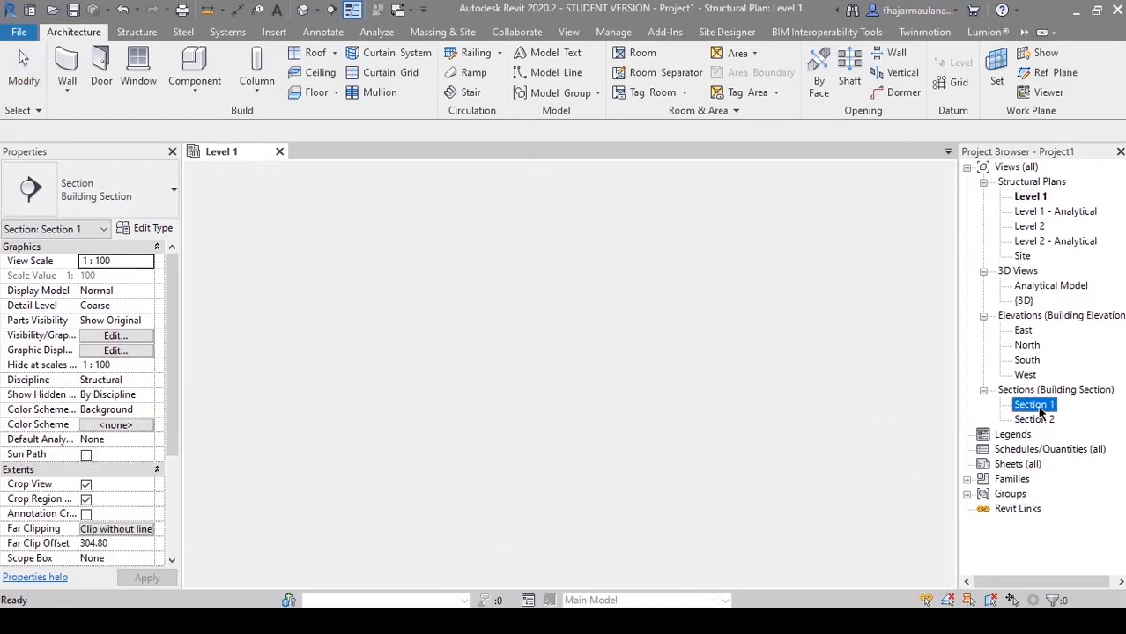
{"action": "scroll", "coordinate": [622, 408], "scroll_direction": "up", "scroll_amount": 4}
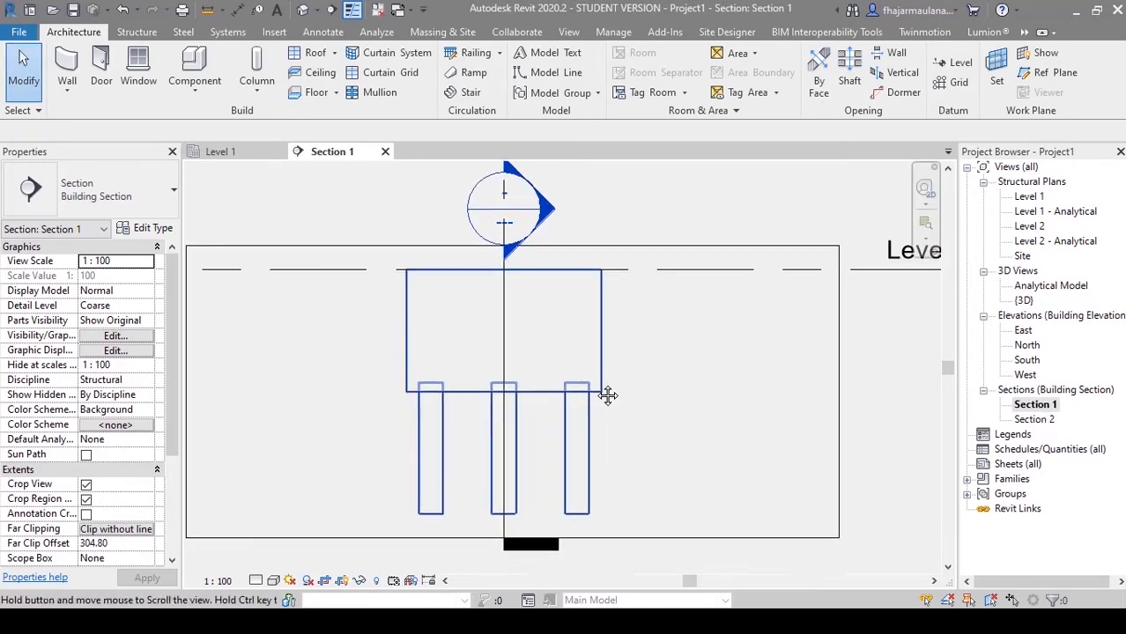
{"action": "scroll", "coordinate": [720, 505], "scroll_direction": "down", "scroll_amount": 2}
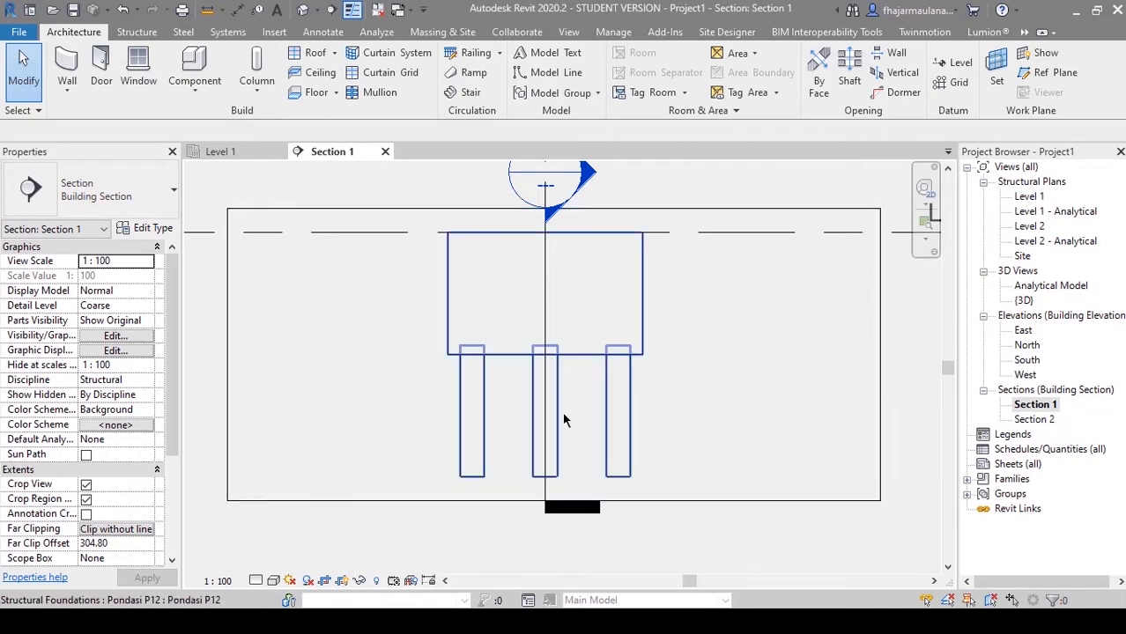
{"action": "middle_click_drag", "start_coordinate": [583, 411], "coordinate": [597, 416]}
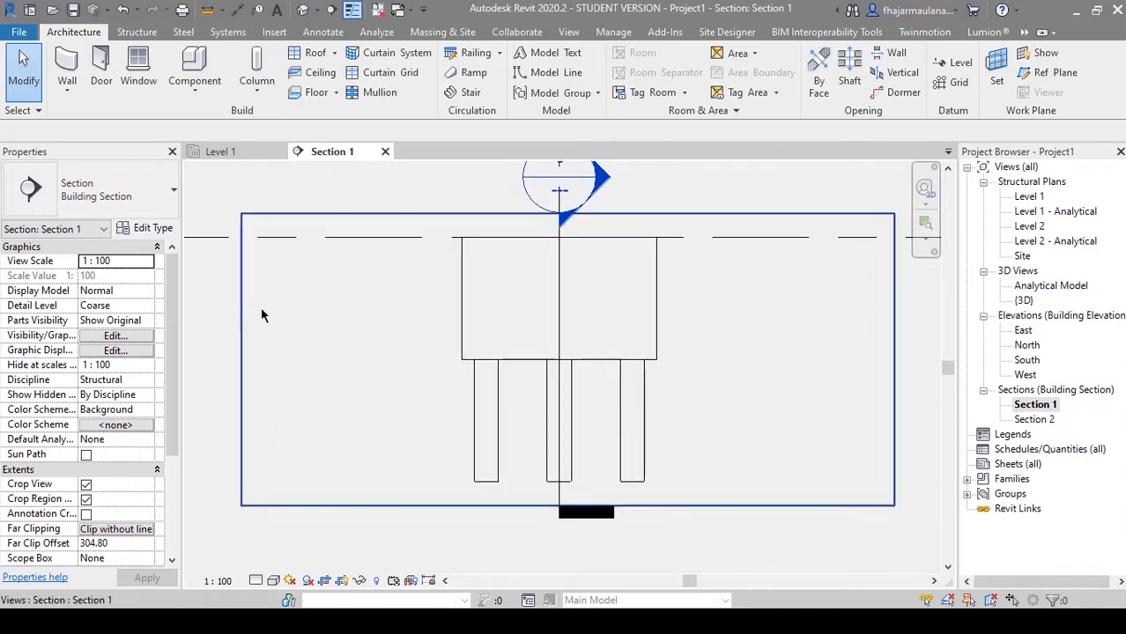
{"action": "left_click", "coordinate": [342, 584]}
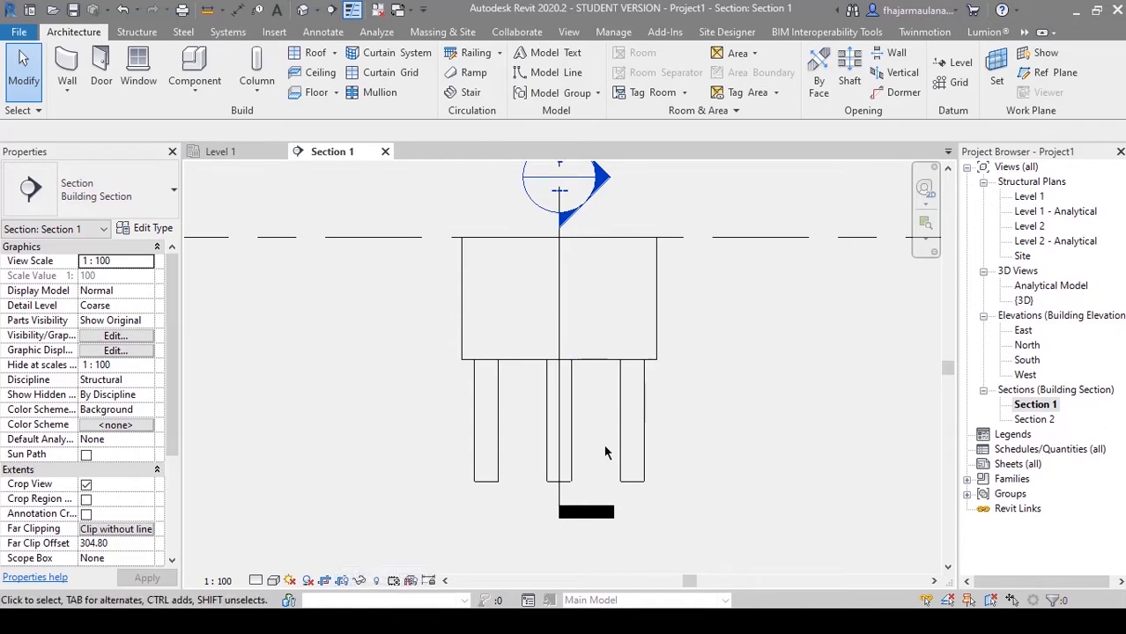
Step: Hide the Grids and Sections annotation categories in Section 1 through its Visibility/Graphic Overrides
{"action": "scroll", "coordinate": [615, 419], "scroll_direction": "up", "scroll_amount": 2}
{"action": "scroll", "coordinate": [613, 382], "scroll_direction": "down", "scroll_amount": 3}
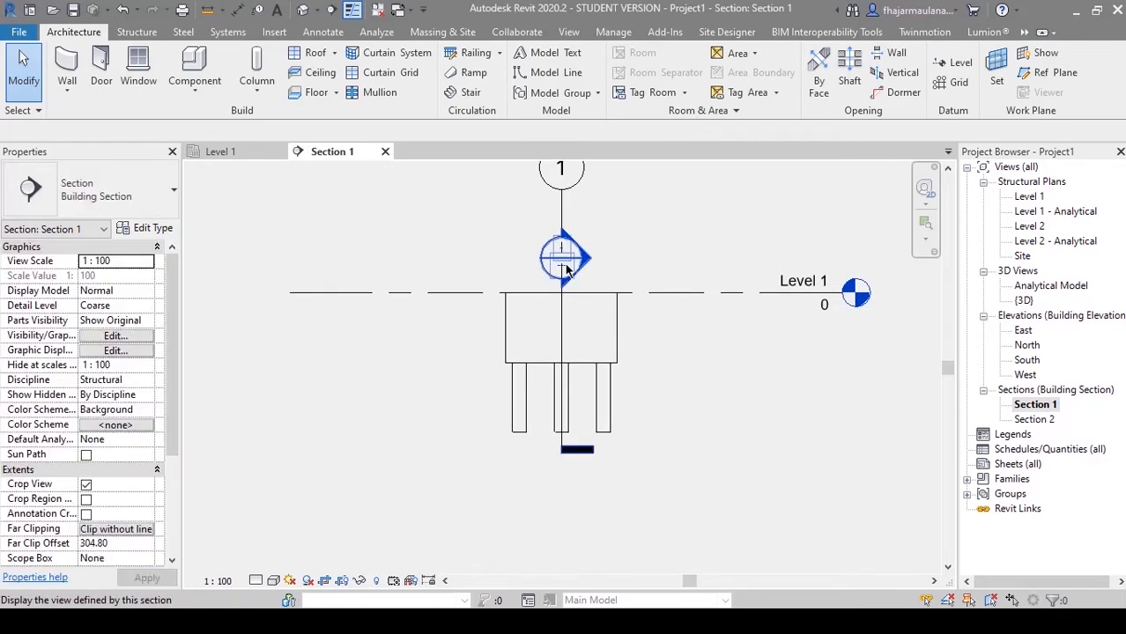
{"action": "scroll", "coordinate": [600, 271], "scroll_direction": "up", "scroll_amount": 2}
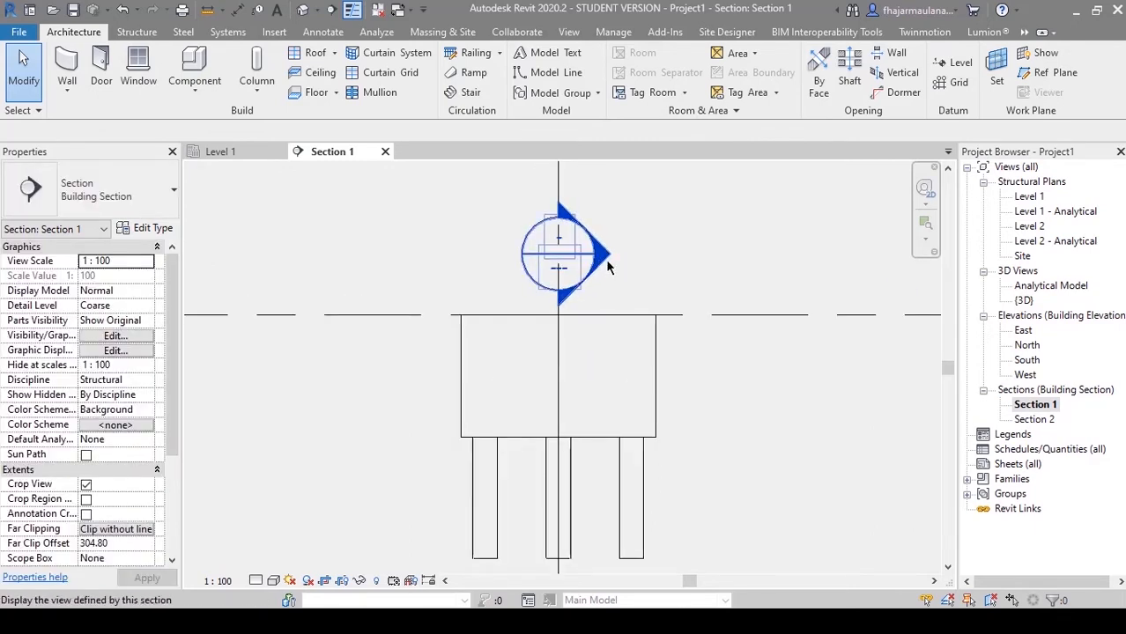
{"action": "middle_click_drag", "start_coordinate": [636, 261], "coordinate": [613, 261]}
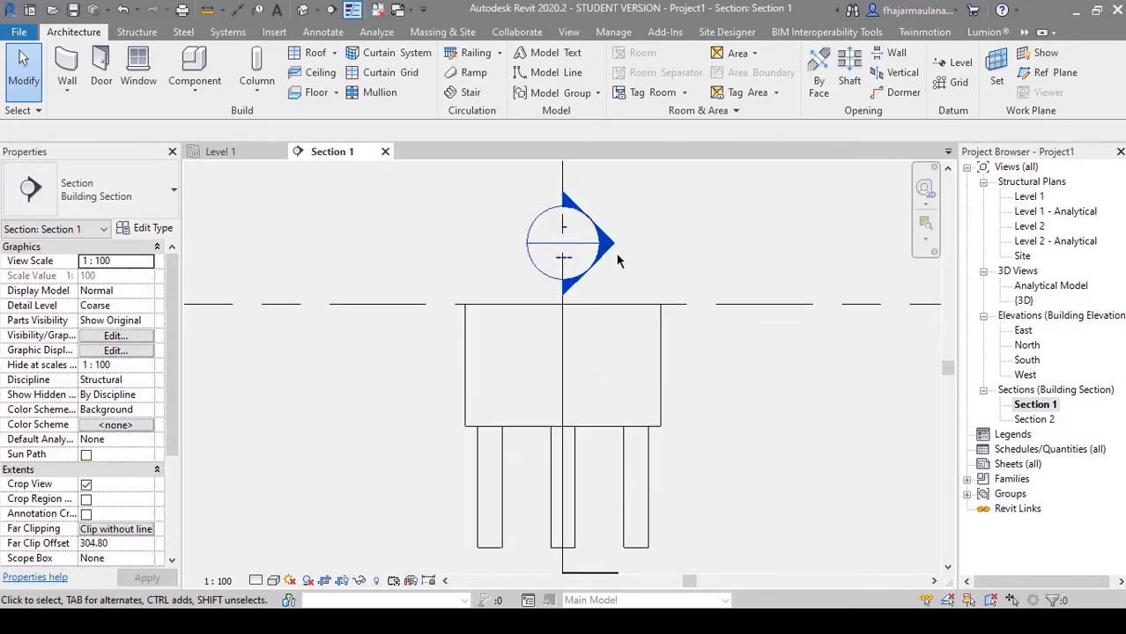
{"action": "scroll", "coordinate": [615, 255], "scroll_direction": "down", "scroll_amount": 1}
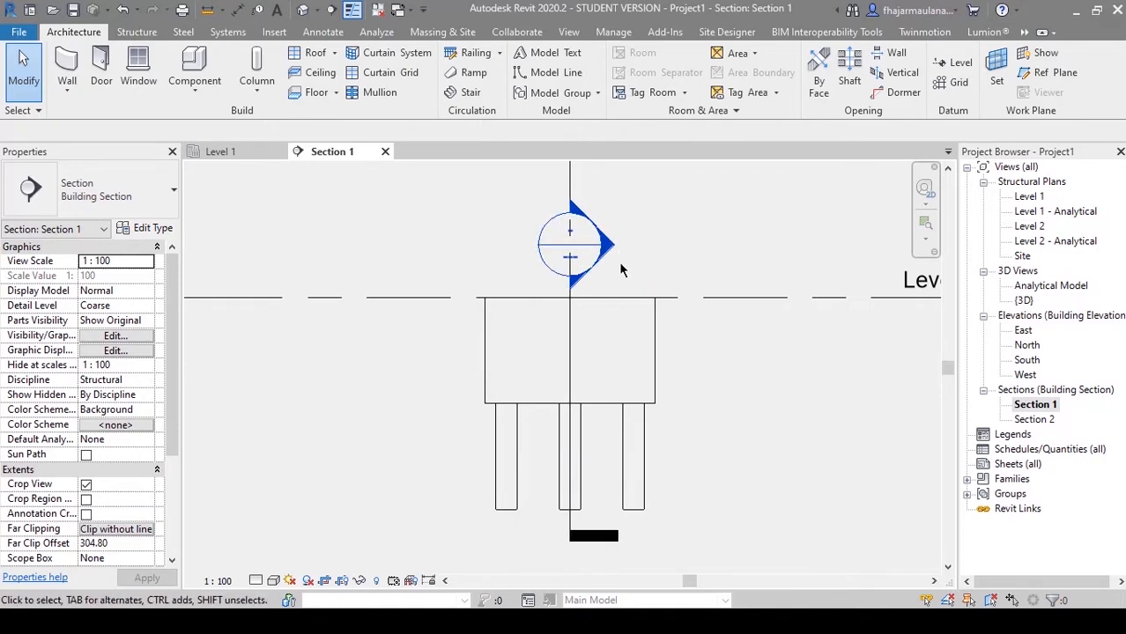
{"action": "key", "text": "v"}
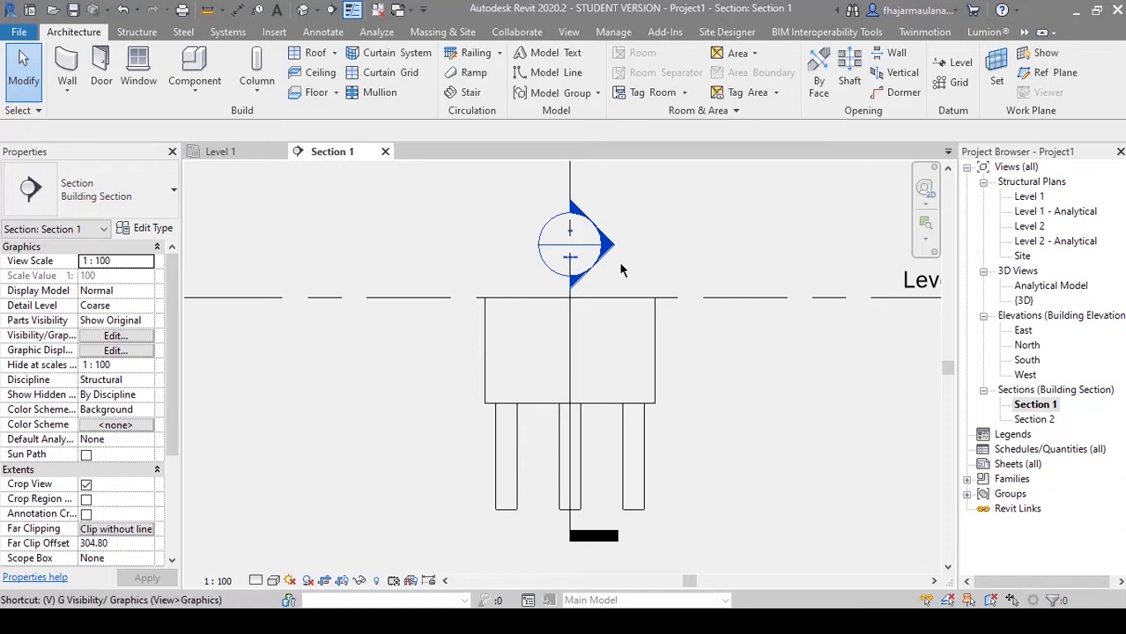
{"action": "key", "text": "g"}
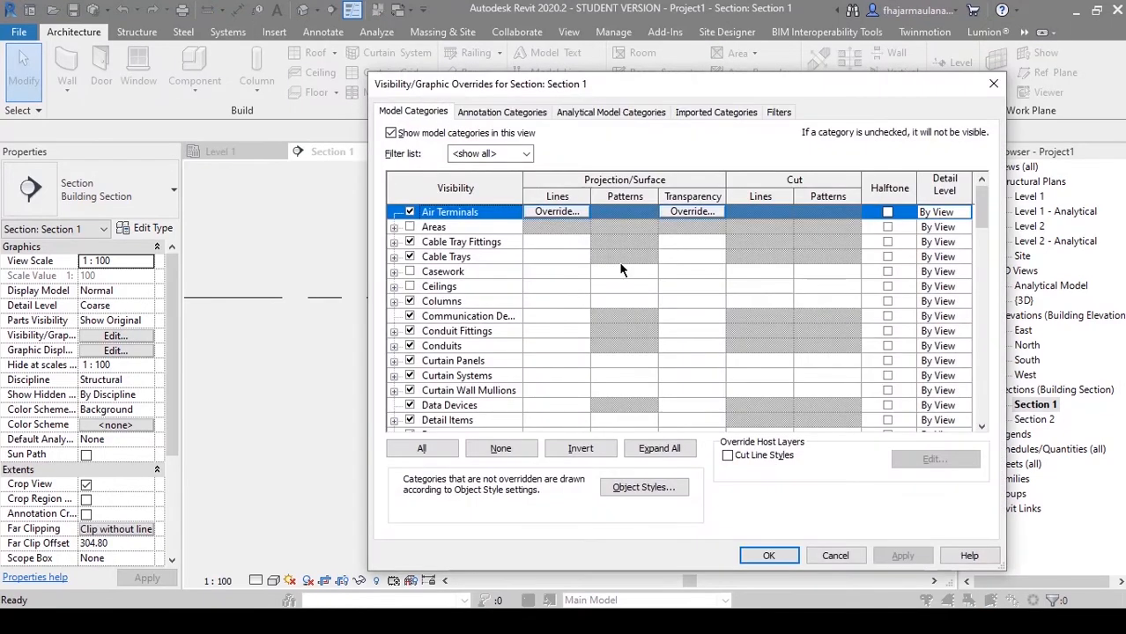
{"action": "left_click_drag", "start_coordinate": [531, 97], "coordinate": [423, 76]}
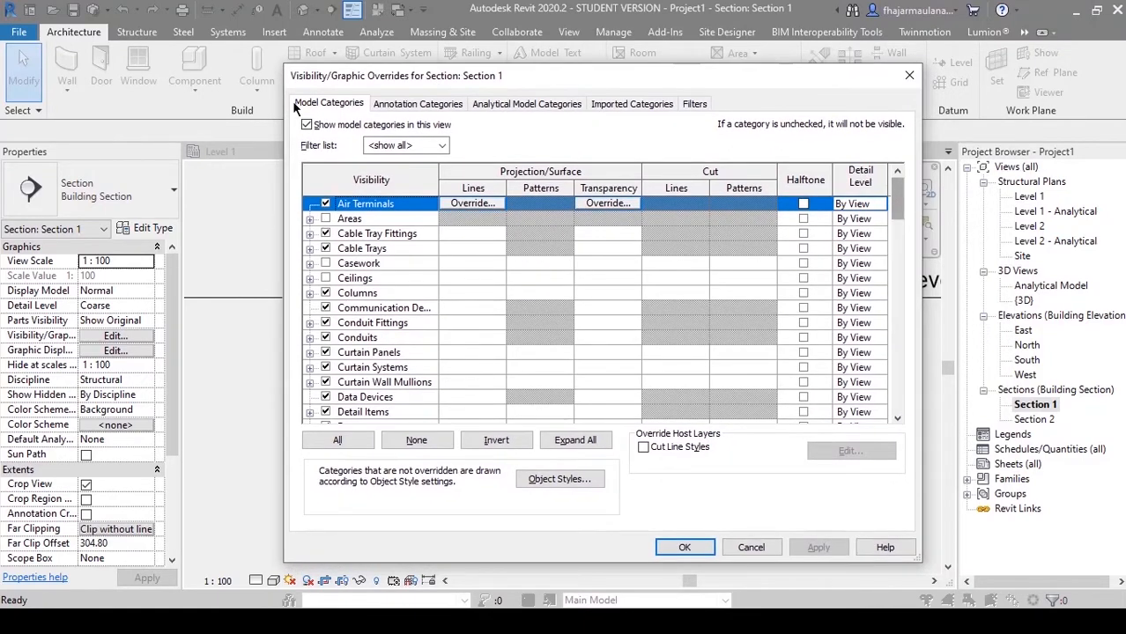
{"action": "left_click", "coordinate": [405, 106]}
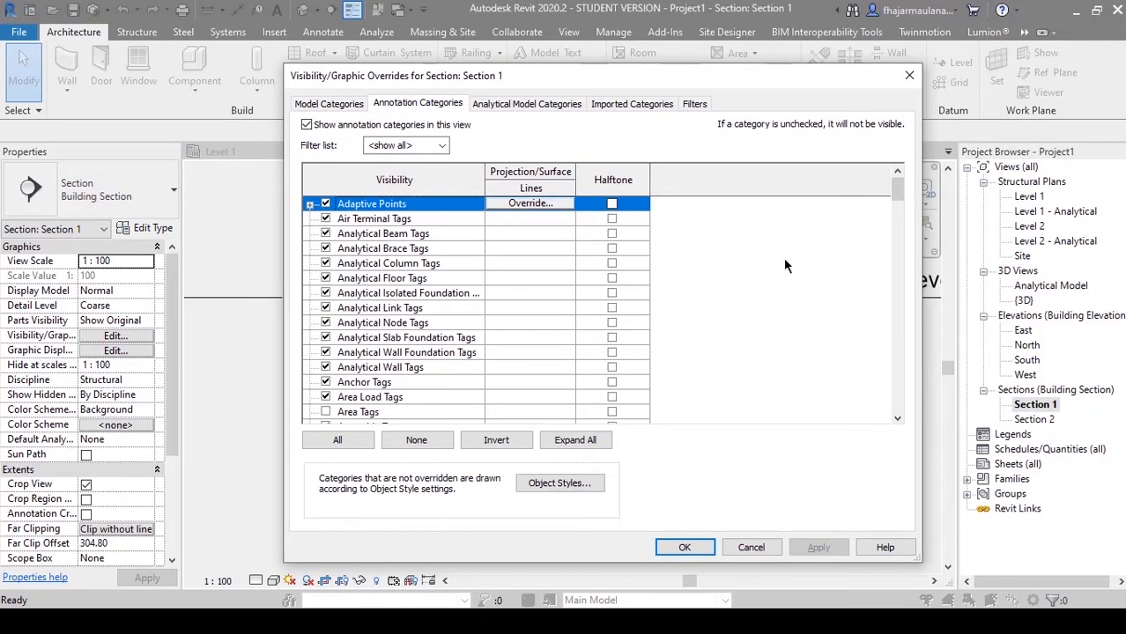
{"action": "left_click_drag", "start_coordinate": [896, 197], "coordinate": [892, 274]}
{"action": "left_click", "coordinate": [324, 324]}
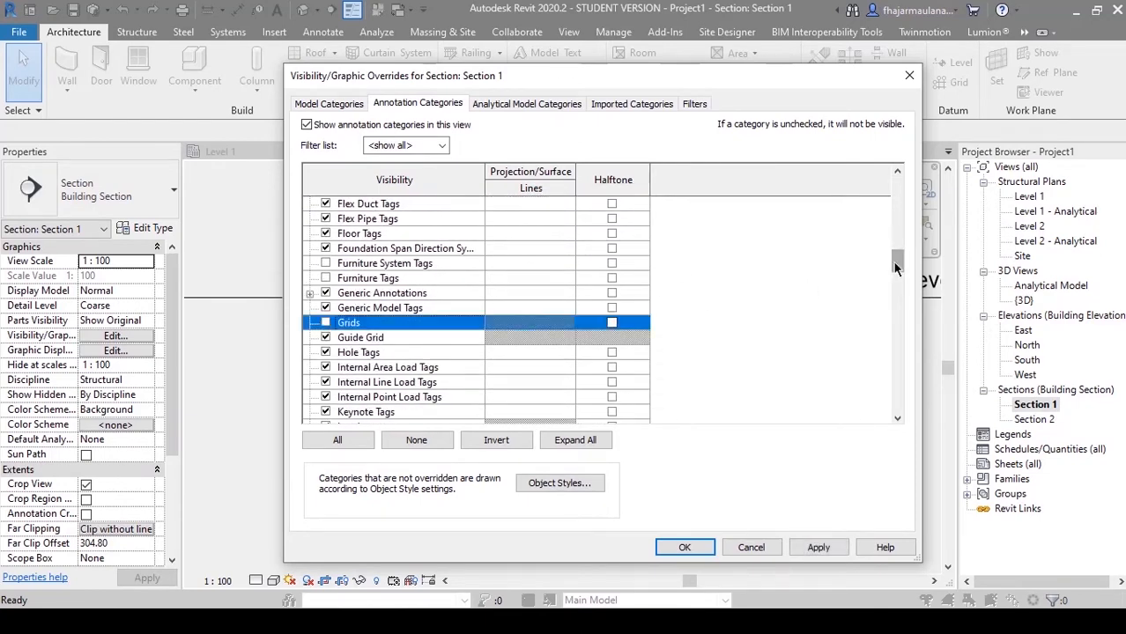
{"action": "left_click_drag", "start_coordinate": [727, 73], "coordinate": [693, 75]}
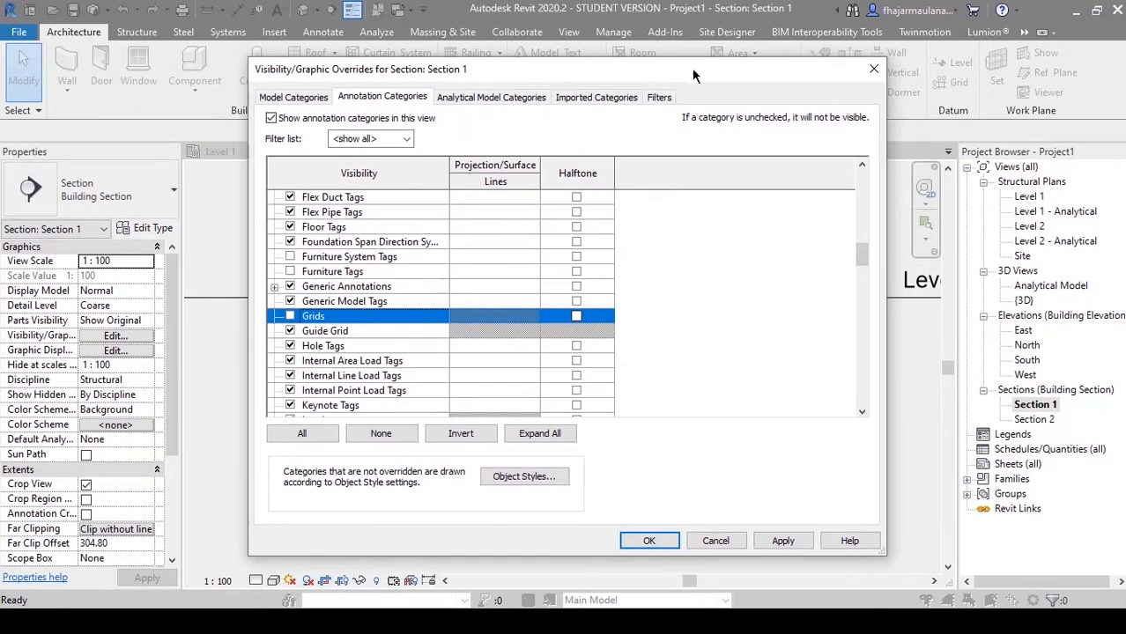
{"action": "left_click_drag", "start_coordinate": [861, 262], "coordinate": [861, 346]}
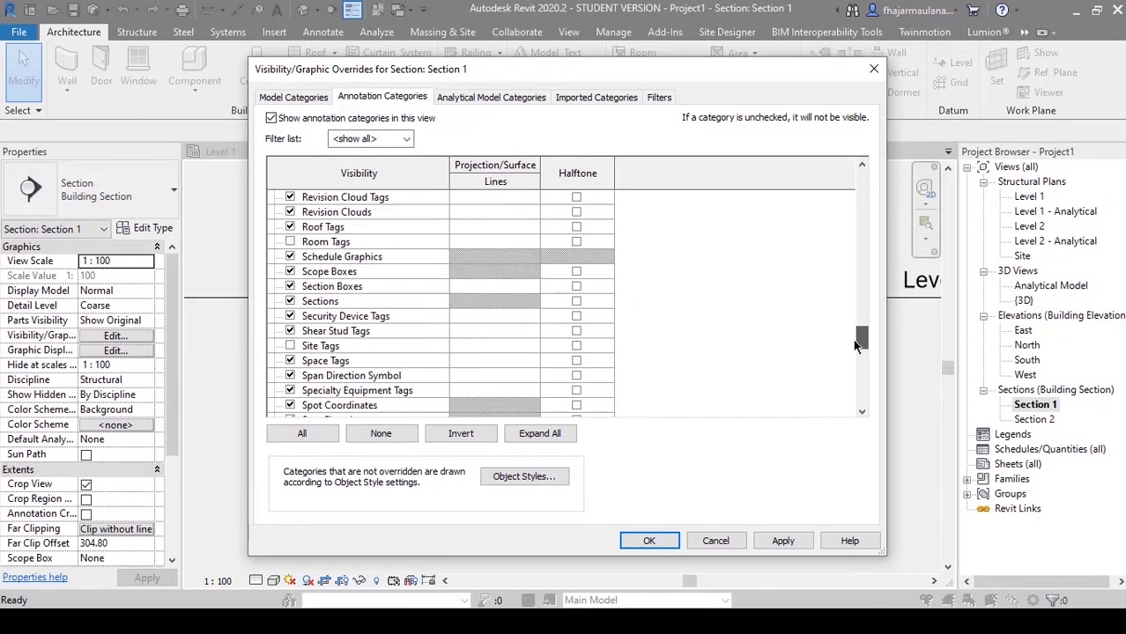
{"action": "left_click", "coordinate": [289, 303]}
{"action": "left_click", "coordinate": [647, 540]}
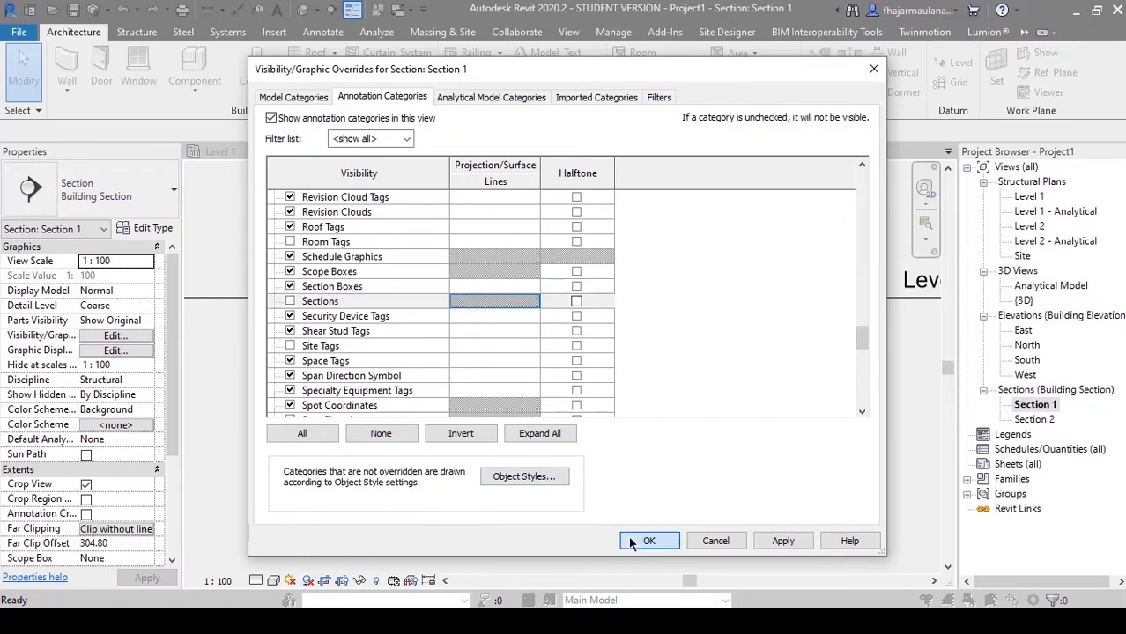
Step: Shorten the Level 1 line in Section 1 at both ends so it extends only slightly beyond the foundation
{"action": "scroll", "coordinate": [634, 414], "scroll_direction": "up", "scroll_amount": 2}
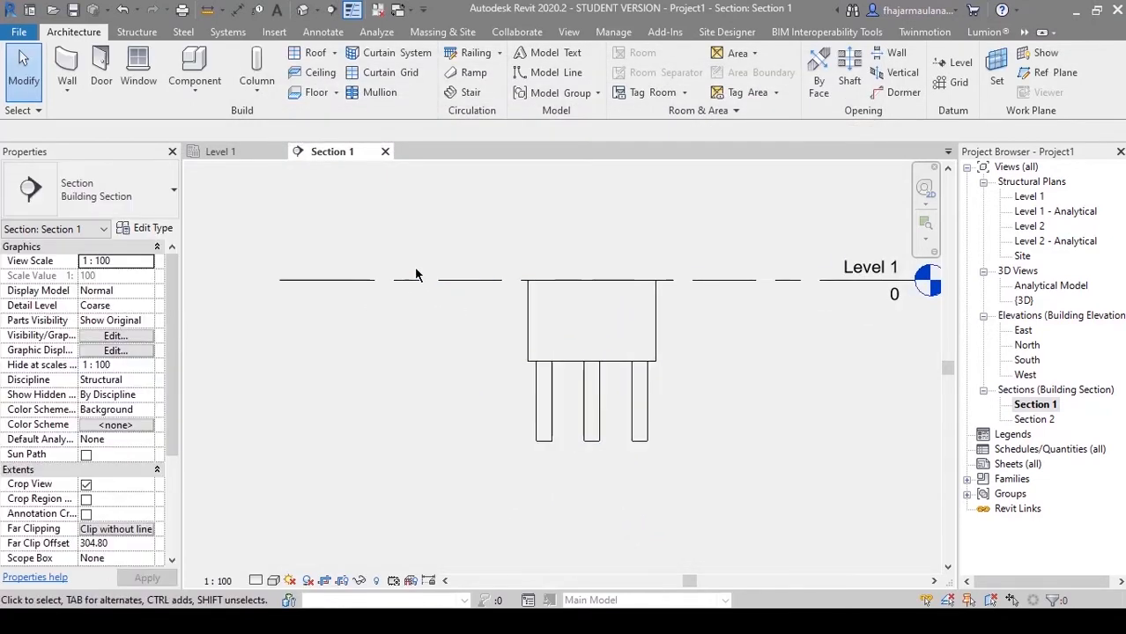
{"action": "left_click", "coordinate": [282, 280]}
{"action": "left_click_drag", "start_coordinate": [281, 281], "coordinate": [406, 281]}
{"action": "middle_click_drag", "start_coordinate": [683, 299], "coordinate": [497, 335]}
{"action": "left_click_drag", "start_coordinate": [732, 318], "coordinate": [592, 317]}
{"action": "left_click", "coordinate": [516, 402]}
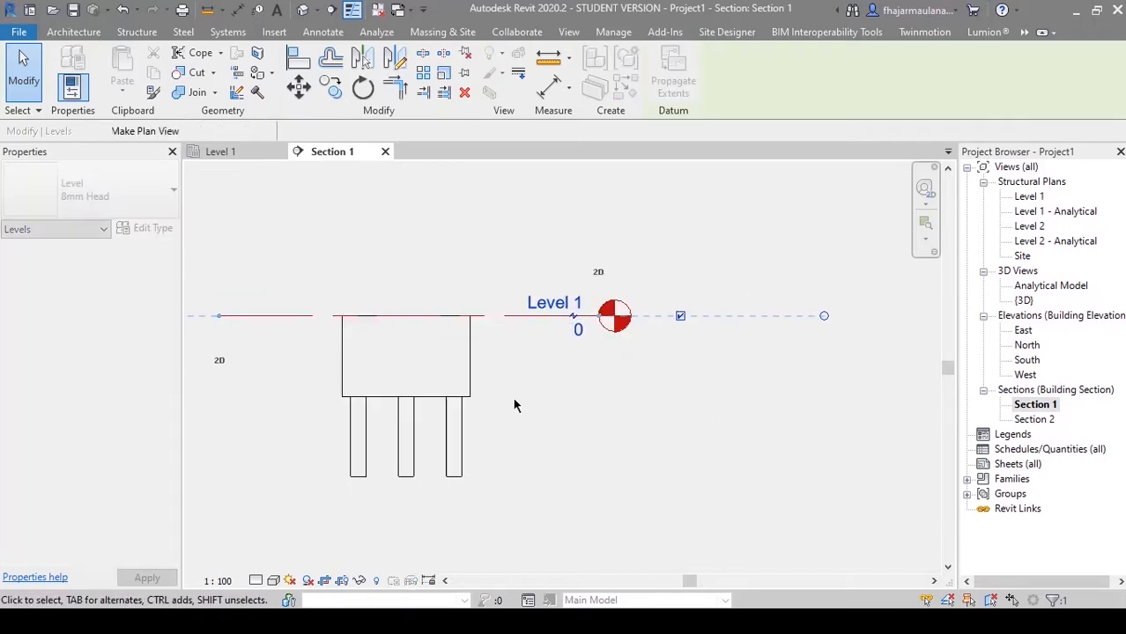
Step: Open the Section 2 view and hide its crop region boundary
{"action": "middle_click_drag", "start_coordinate": [746, 405], "coordinate": [817, 385]}
{"action": "double_click", "coordinate": [1048, 420]}
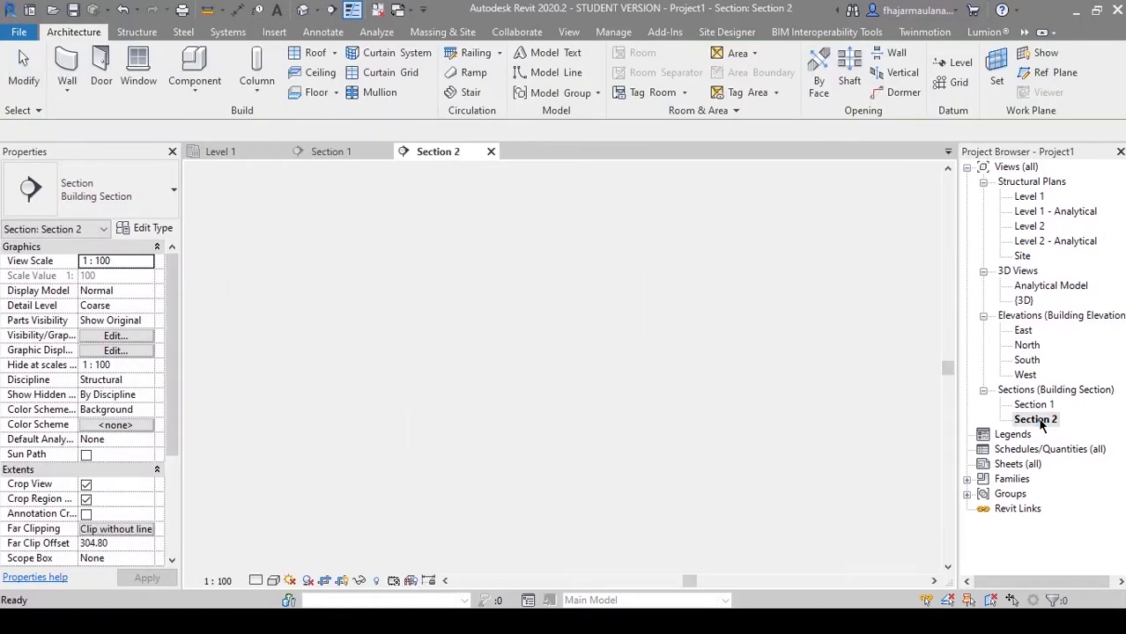
{"action": "left_click", "coordinate": [341, 580]}
{"action": "middle_click_drag", "start_coordinate": [487, 466], "coordinate": [533, 457]}
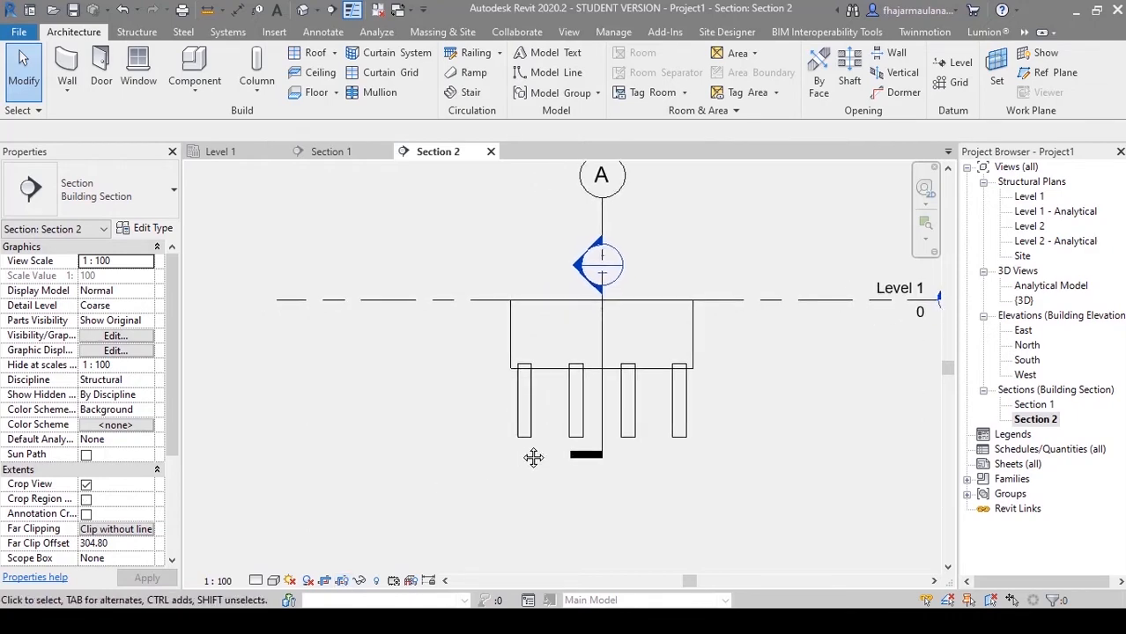
Step: Hide the Grids and Sections annotation categories in Section 2 through its Visibility/Graphic Overrides
{"action": "key", "text": "v"}
{"action": "key", "text": "v"}
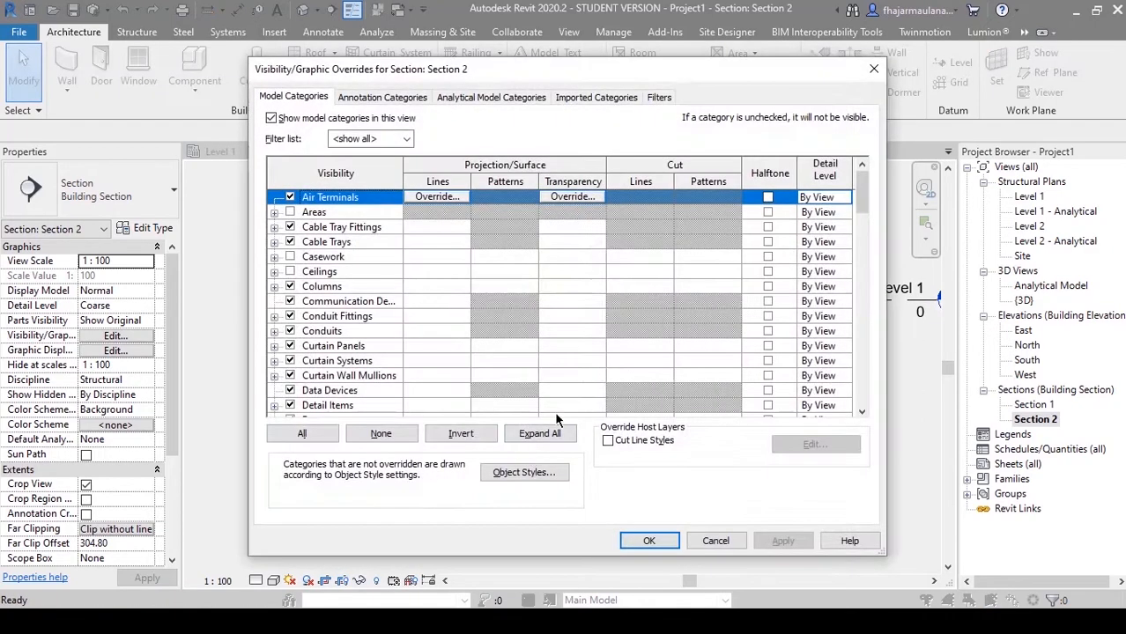
{"action": "left_click_drag", "start_coordinate": [498, 75], "coordinate": [480, 68]}
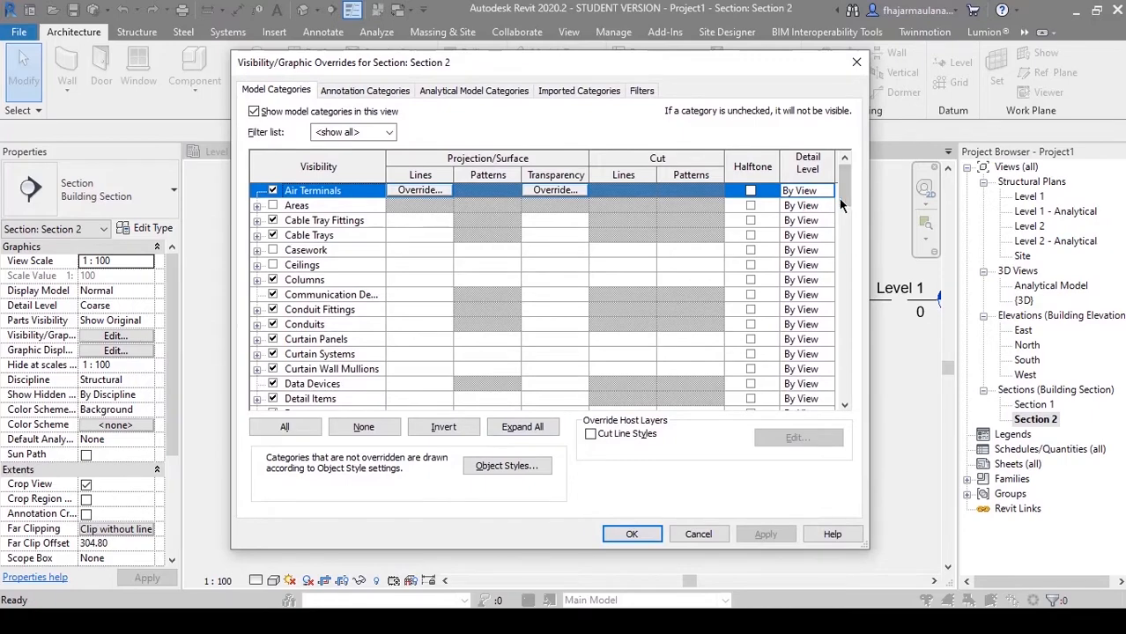
{"action": "left_click_drag", "start_coordinate": [840, 202], "coordinate": [840, 285]}
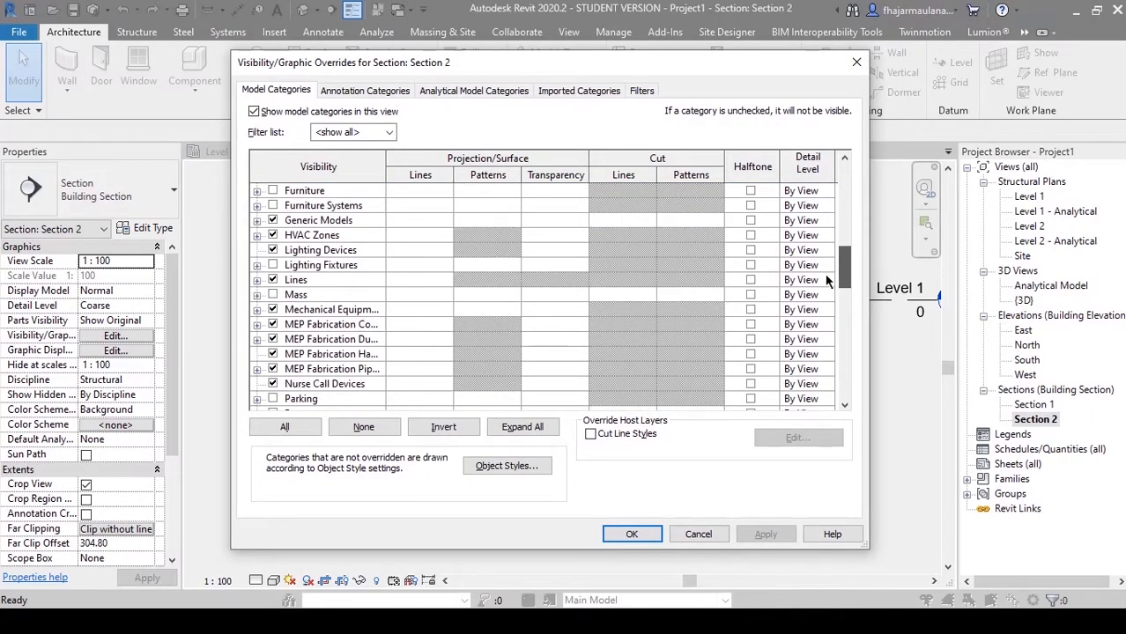
{"action": "left_click", "coordinate": [365, 90]}
{"action": "scroll", "coordinate": [685, 282], "scroll_direction": "down", "scroll_amount": 5}
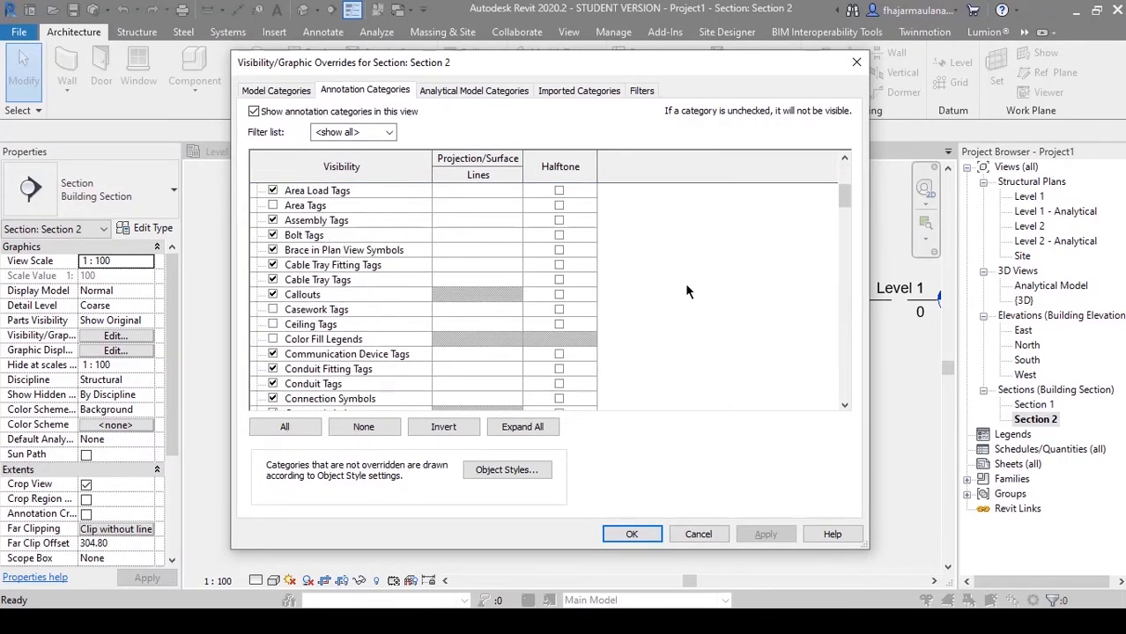
{"action": "scroll", "coordinate": [686, 282], "scroll_direction": "down", "scroll_amount": 10}
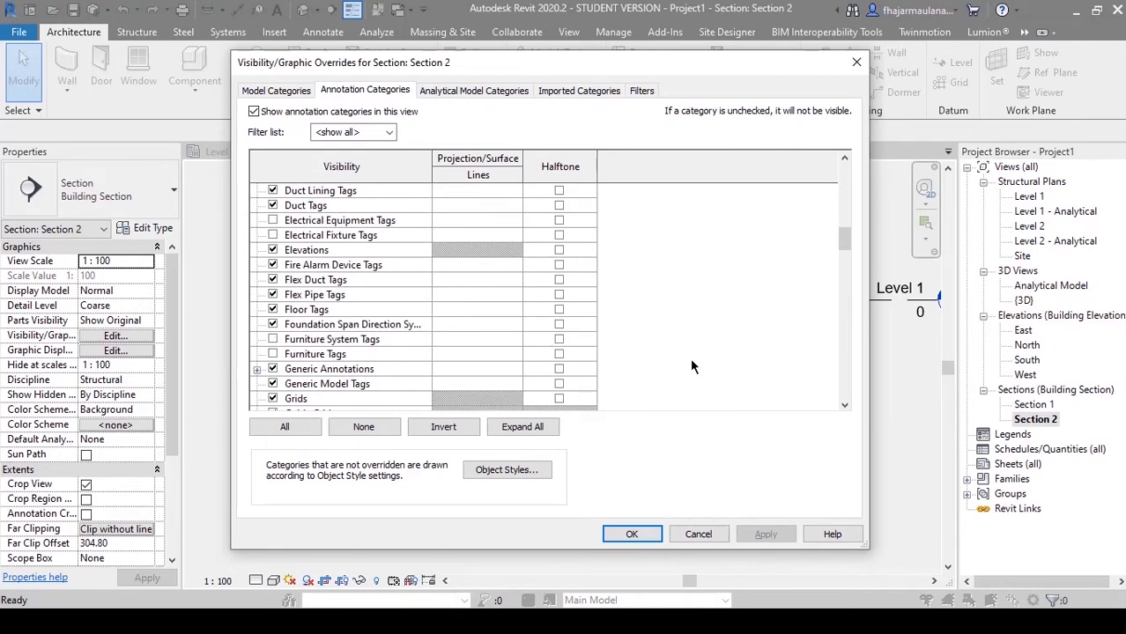
{"action": "scroll", "coordinate": [691, 361], "scroll_direction": "down", "scroll_amount": 2}
{"action": "left_click", "coordinate": [273, 339]}
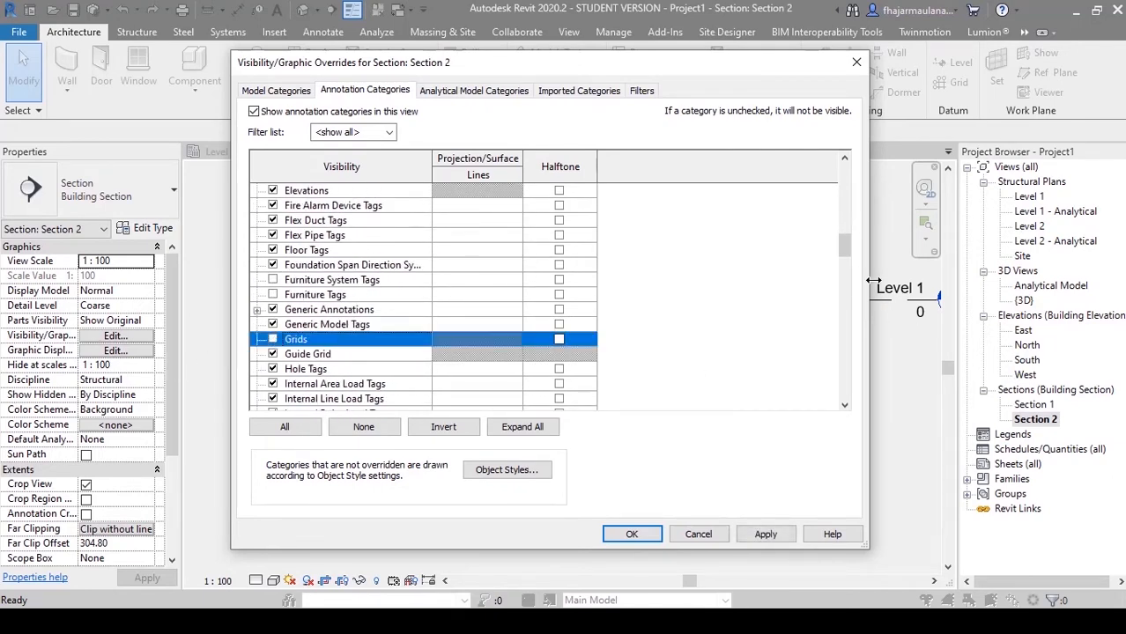
{"action": "mouse_move", "coordinate": [845, 247]}
{"action": "left_mouse_down"}
{"action": "mouse_move", "coordinate": [855, 361]}
{"action": "mouse_move", "coordinate": [855, 329]}
{"action": "left_mouse_up"}
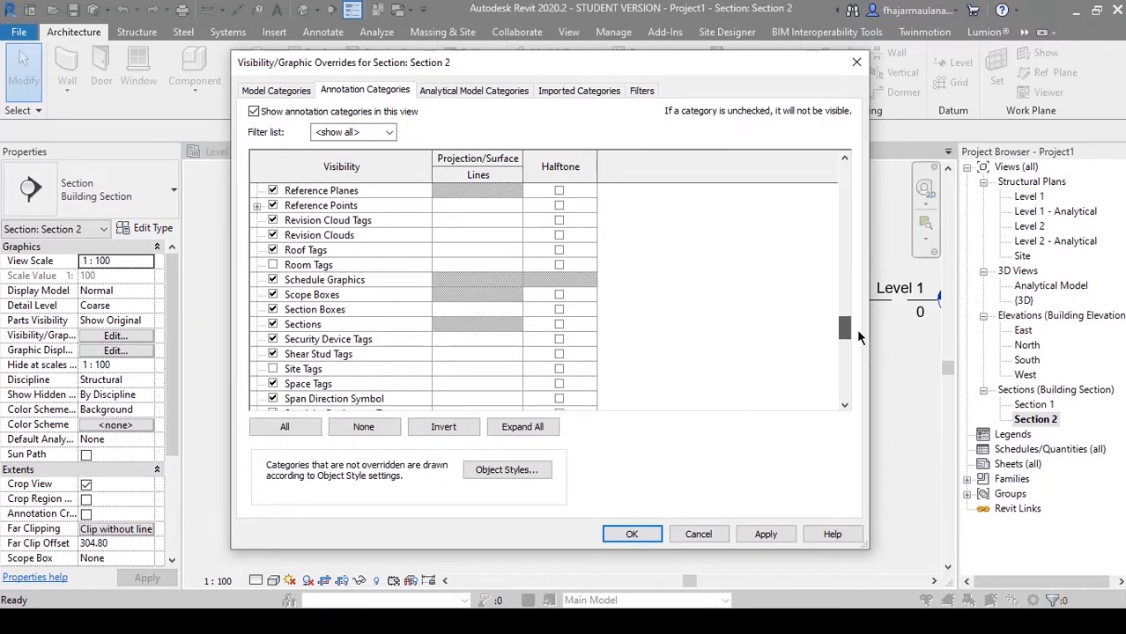
{"action": "left_click", "coordinate": [273, 324]}
{"action": "left_click", "coordinate": [631, 535]}
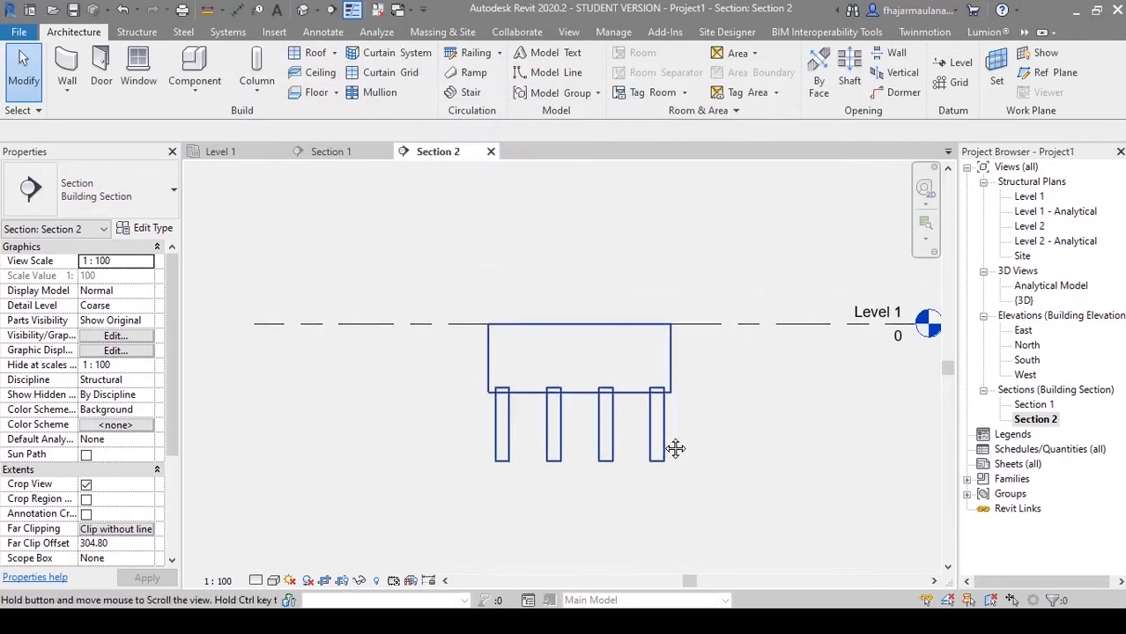
Step: Shorten the Level 1 line in Section 2 at both ends so it extends only slightly beyond the foundation
{"action": "left_click", "coordinate": [384, 312]}
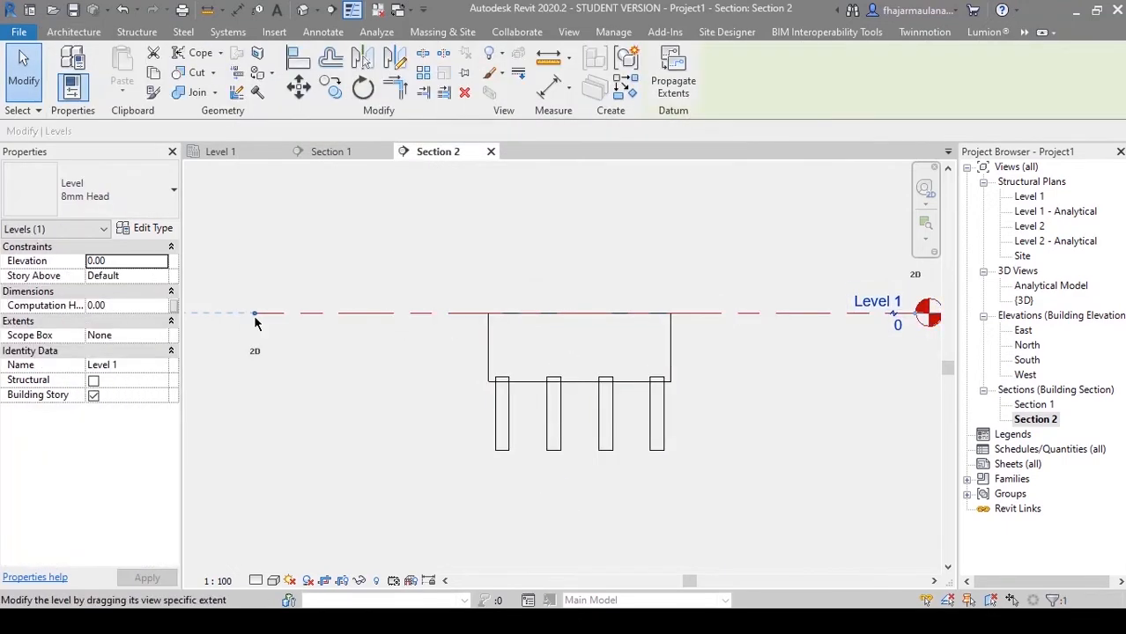
{"action": "left_click_drag", "start_coordinate": [254, 316], "coordinate": [406, 317]}
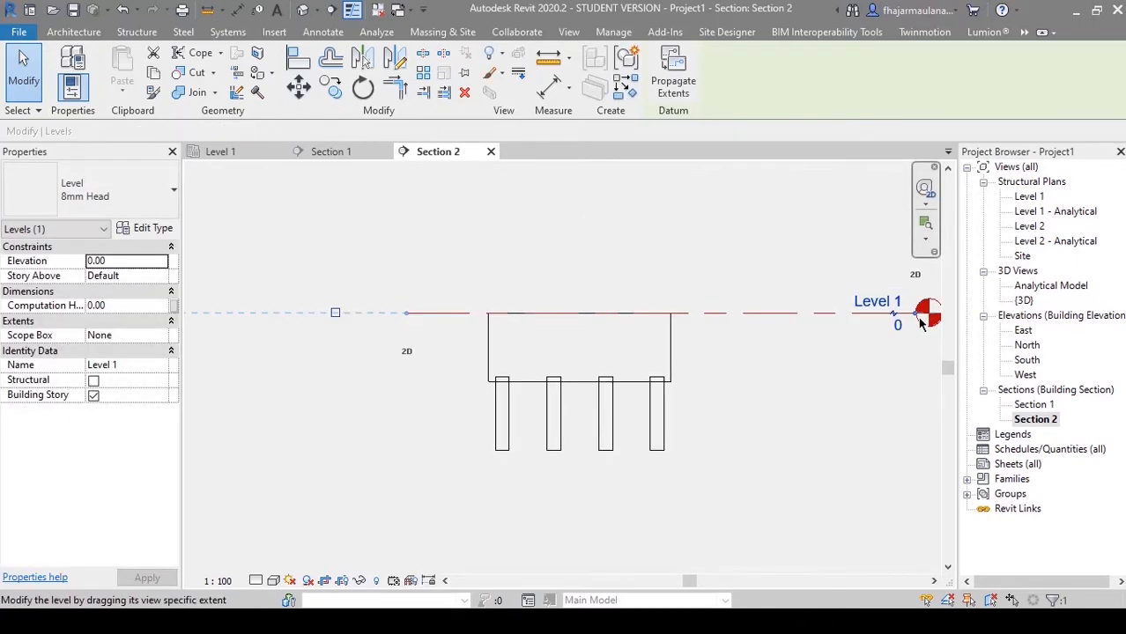
{"action": "left_click_drag", "start_coordinate": [920, 324], "coordinate": [768, 315]}
Step: Open Section 1 and start placing rebar in the Pondasi P12 foundation, accepting rebar shape definitions that include hooks
{"action": "double_click", "coordinate": [1034, 404]}
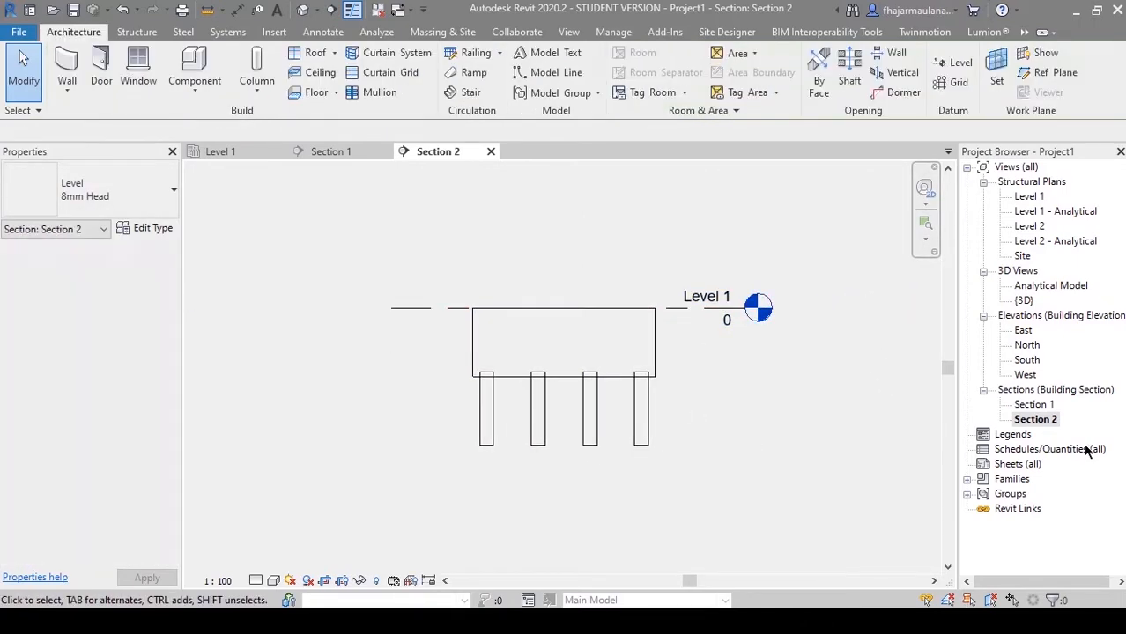
{"action": "scroll", "coordinate": [784, 411], "scroll_direction": "up", "scroll_amount": 2}
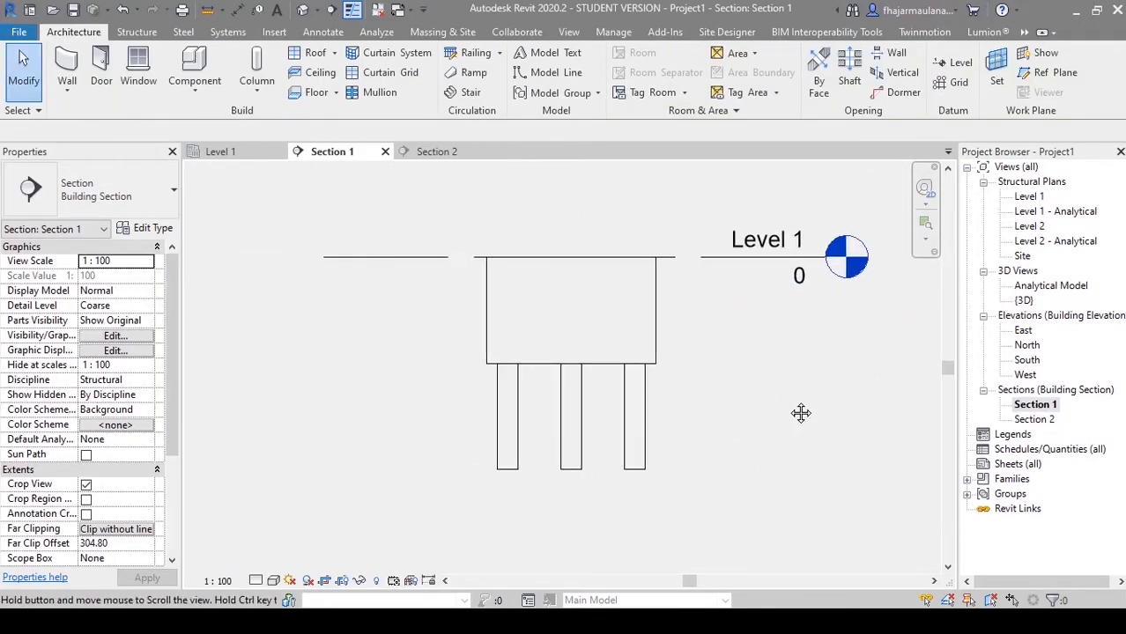
{"action": "left_click", "coordinate": [658, 359]}
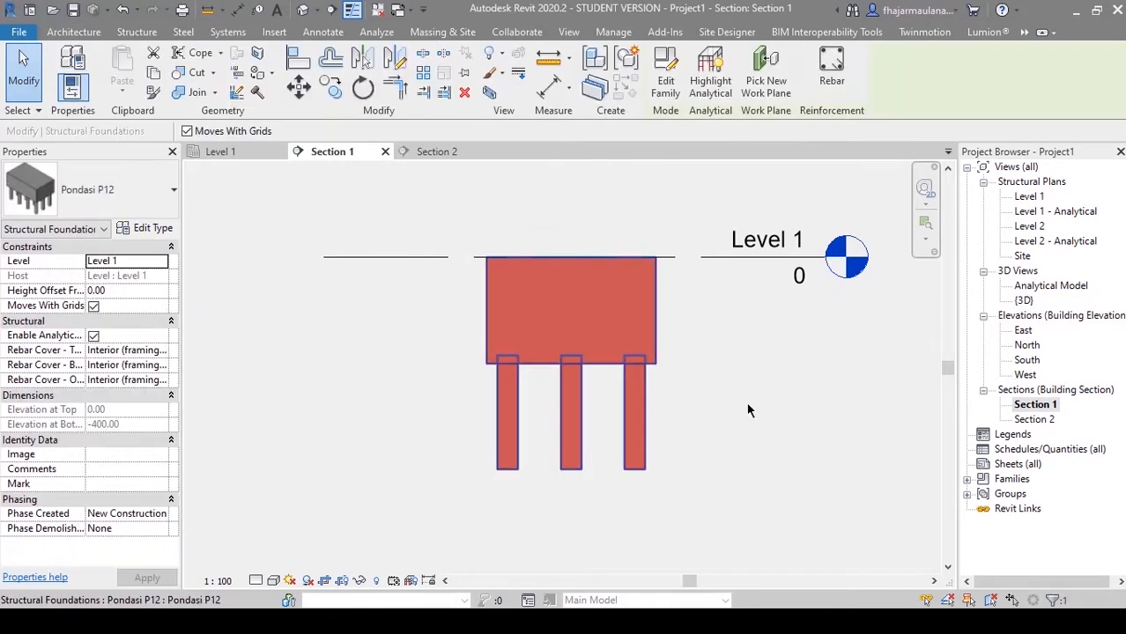
{"action": "left_click", "coordinate": [827, 81]}
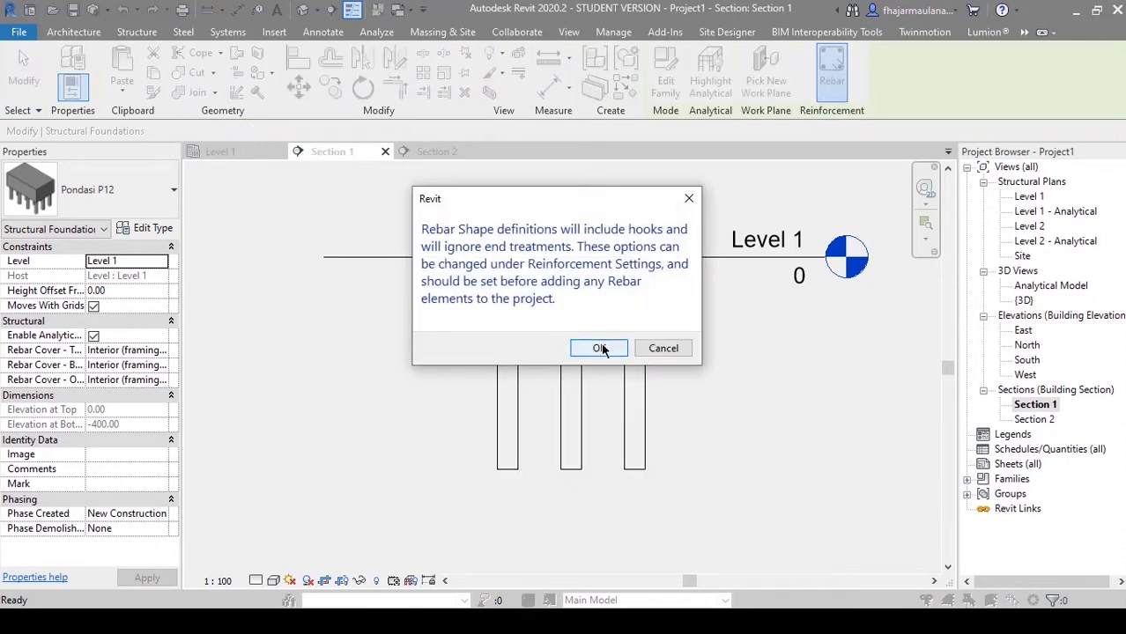
{"action": "left_click", "coordinate": [600, 349]}
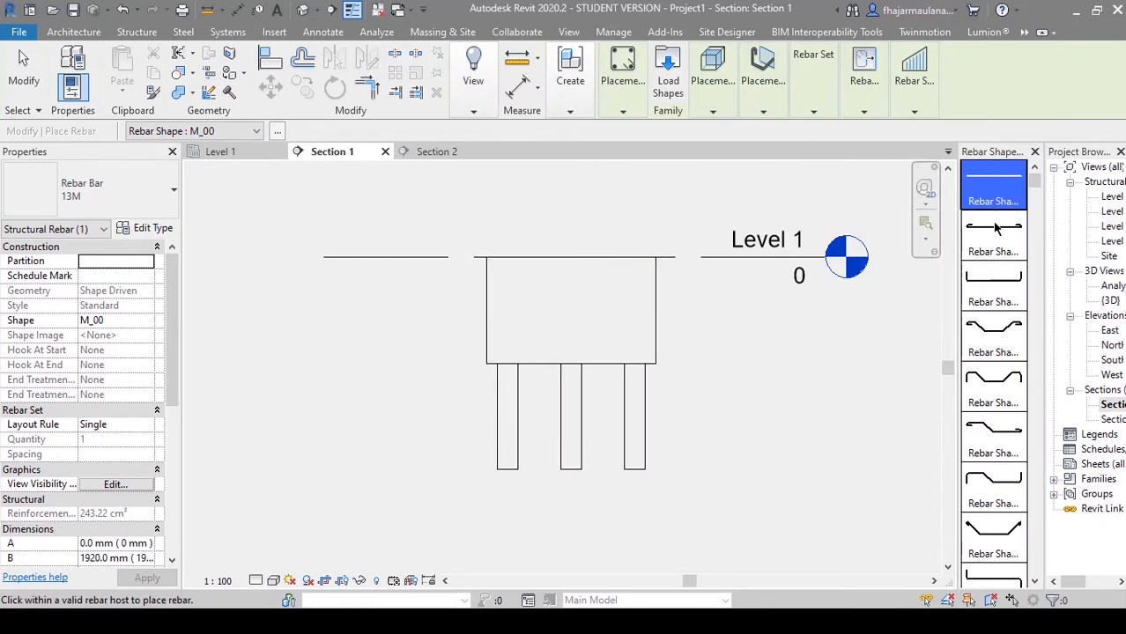
Step: Choose the spiral rebar shape M_SP and try to place it at the top of the outer pile in Section 1
{"action": "scroll", "coordinate": [998, 238], "scroll_direction": "down", "scroll_amount": 5}
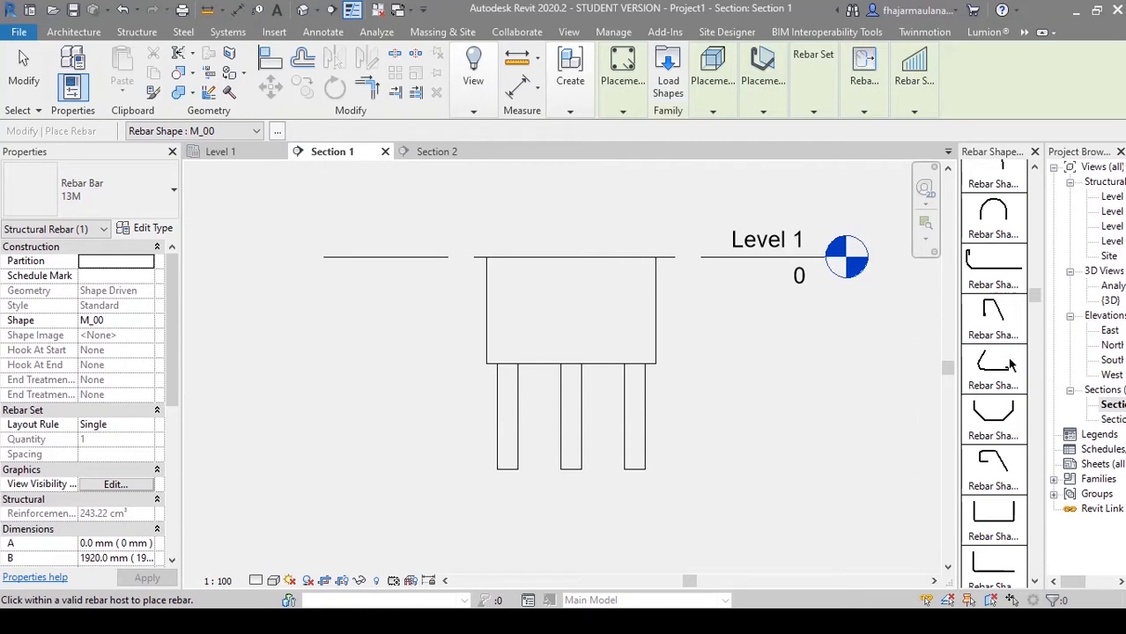
{"action": "scroll", "coordinate": [1011, 362], "scroll_direction": "down", "scroll_amount": 5}
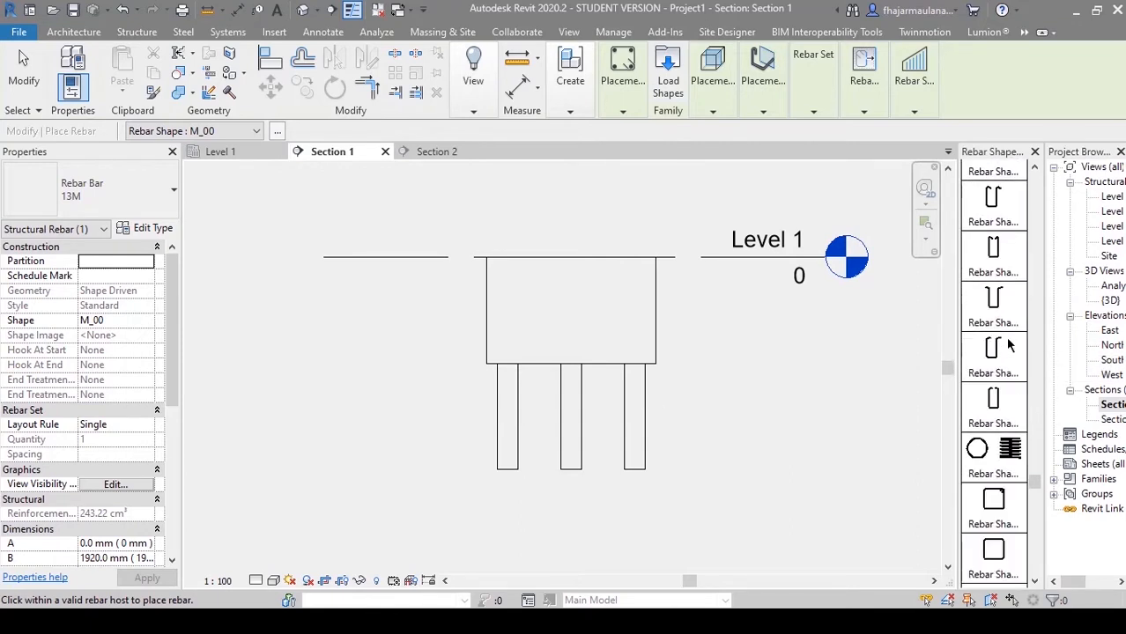
{"action": "scroll", "coordinate": [1006, 356], "scroll_direction": "down", "scroll_amount": 1}
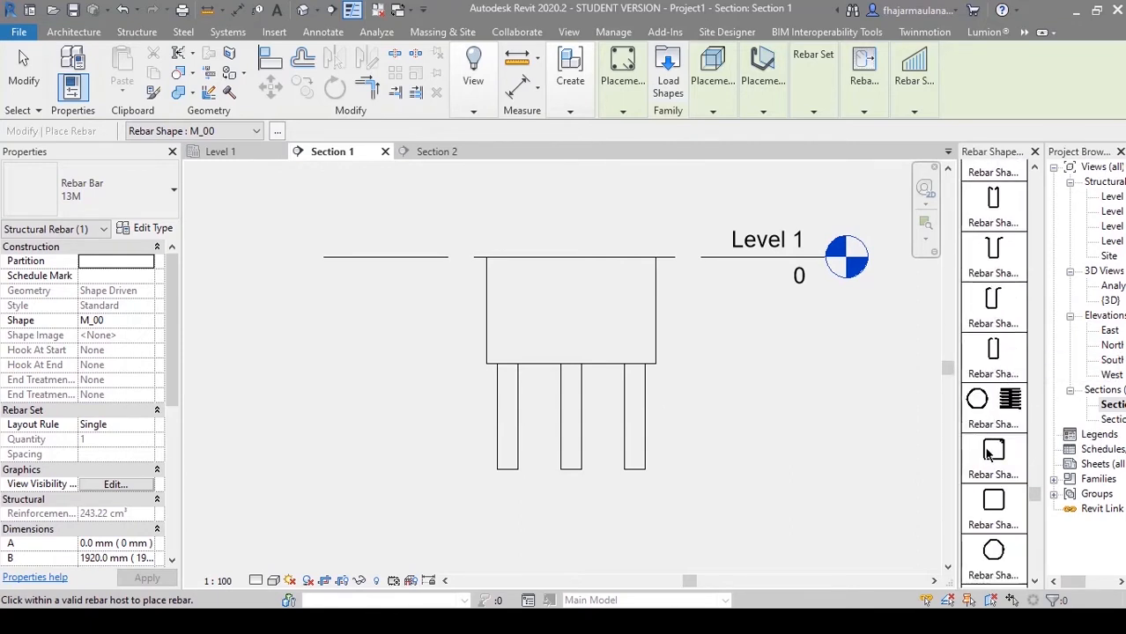
{"action": "left_click", "coordinate": [1004, 407]}
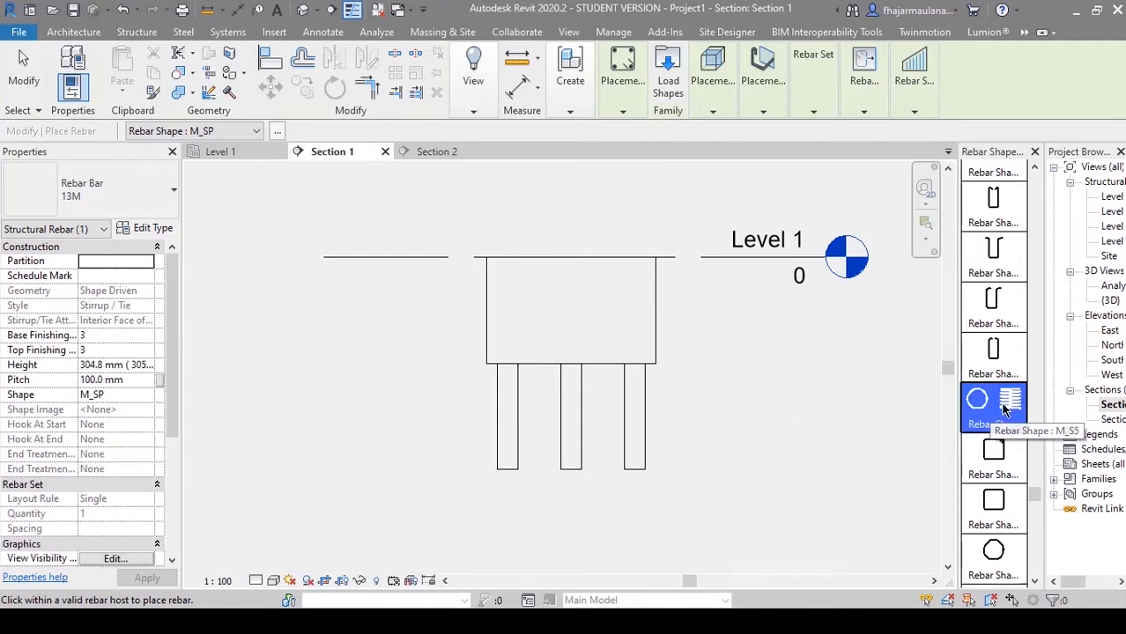
{"action": "scroll", "coordinate": [626, 401], "scroll_direction": "up", "scroll_amount": 3}
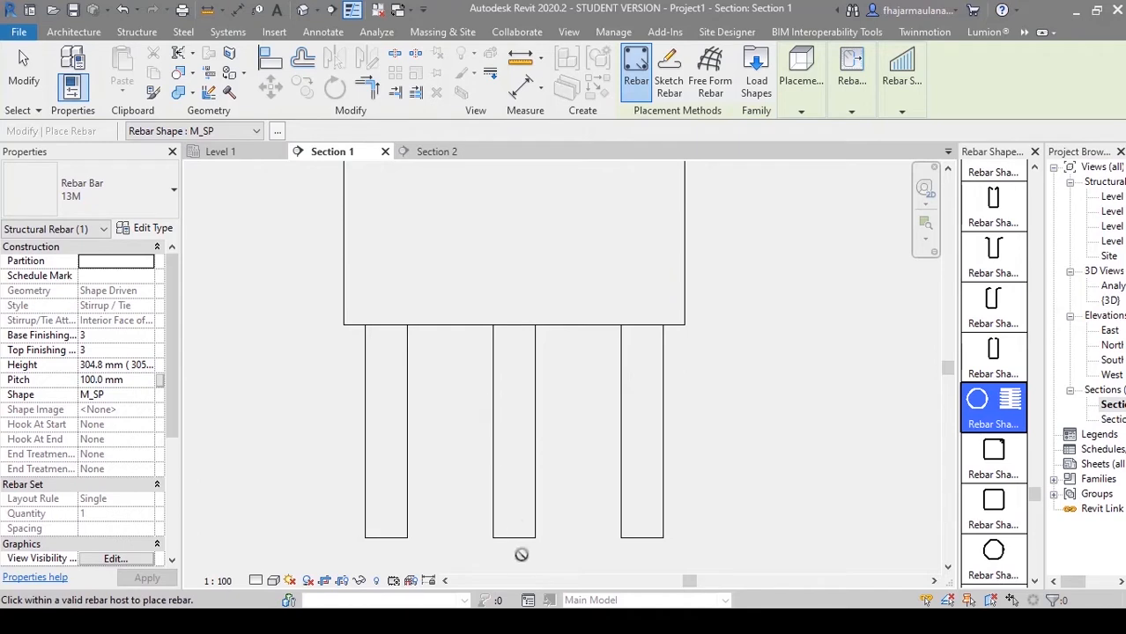
{"action": "left_click", "coordinate": [659, 314]}
{"action": "key", "text": "Escape"}
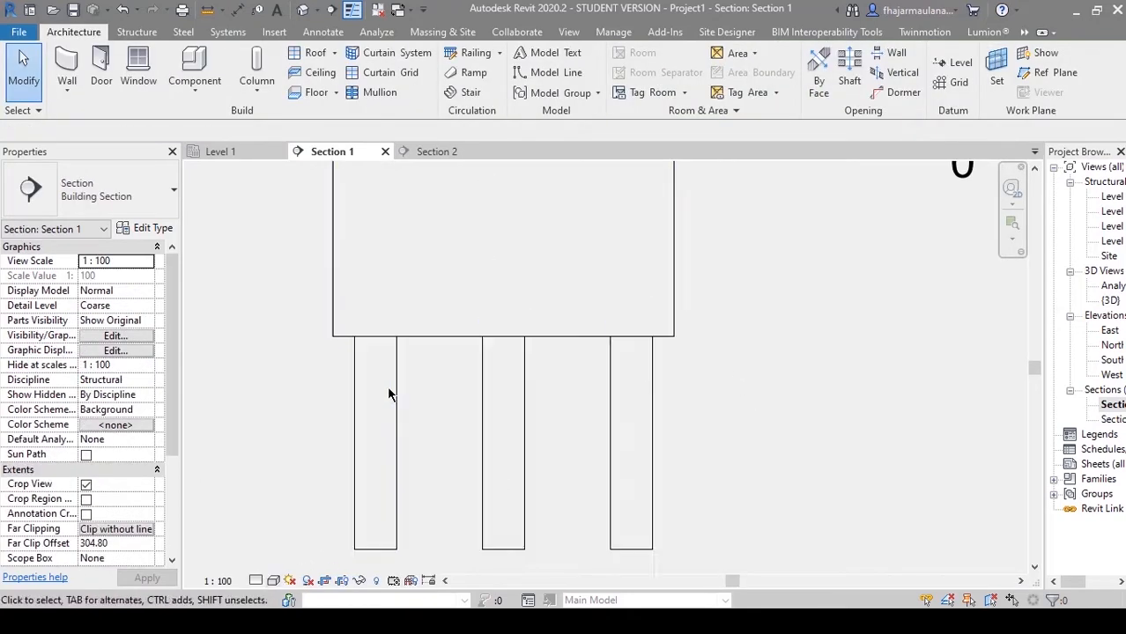
Step: Set the visual style of Section 1 to Wireframe and widen the Project Browser again
{"action": "scroll", "coordinate": [502, 320], "scroll_direction": "down", "scroll_amount": 1}
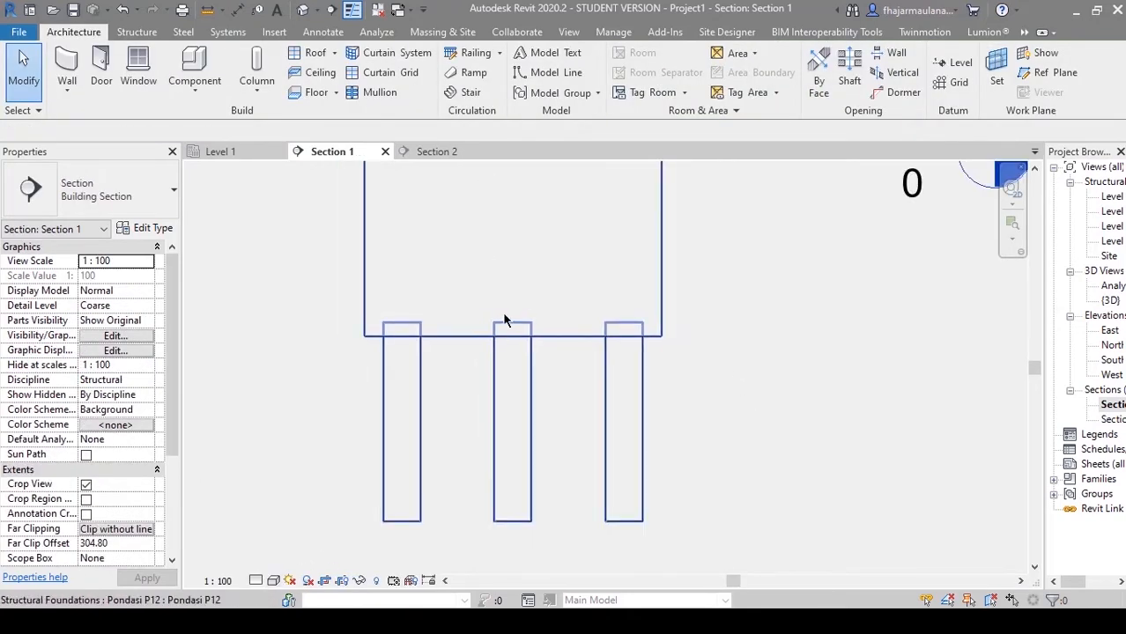
{"action": "left_click", "coordinate": [257, 582]}
{"action": "left_click", "coordinate": [310, 483]}
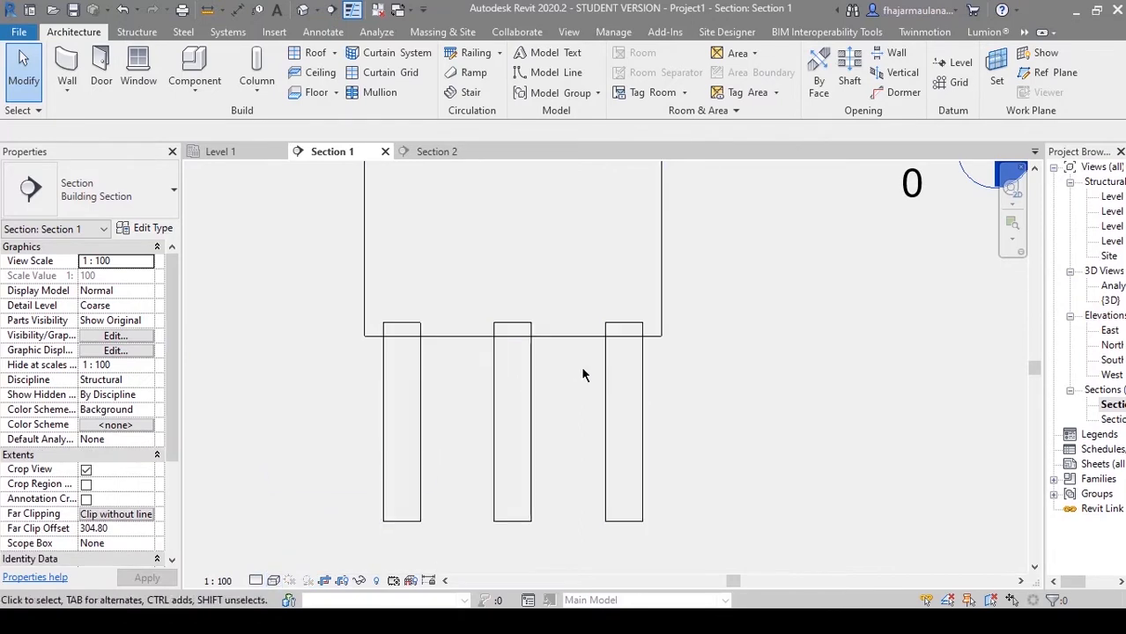
{"action": "left_click_drag", "start_coordinate": [1006, 328], "coordinate": [917, 328]}
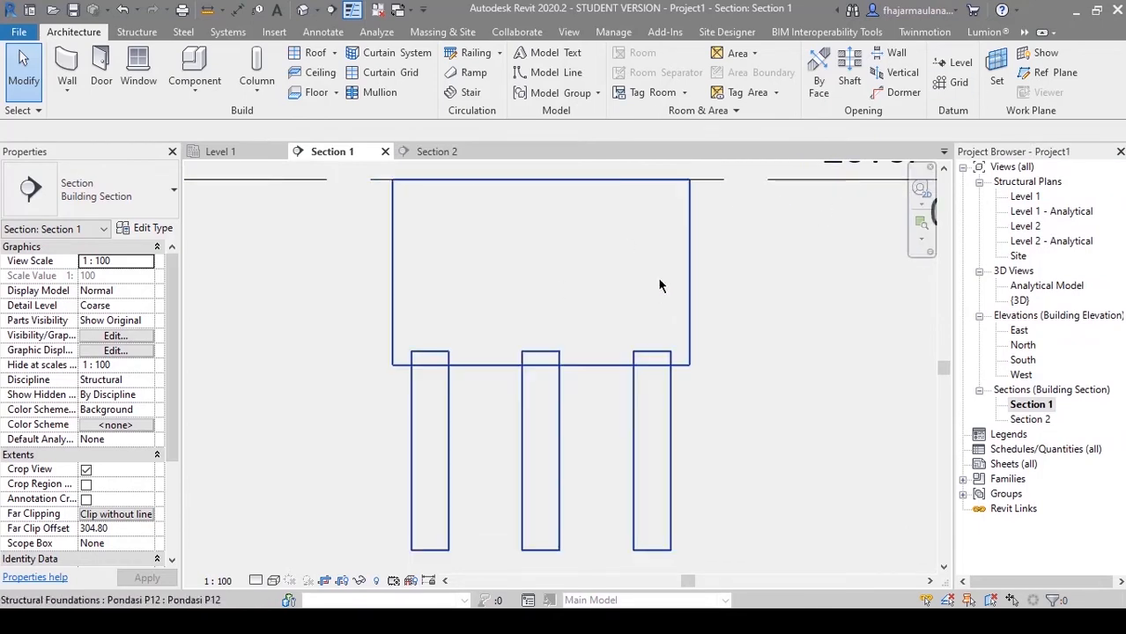
Step: Try again to place the M_SP spiral rebar in the wireframe foundation, using the placement options and aiming at the pile heads, and cancel the command
{"action": "left_click", "coordinate": [691, 279]}
{"action": "left_click", "coordinate": [843, 81]}
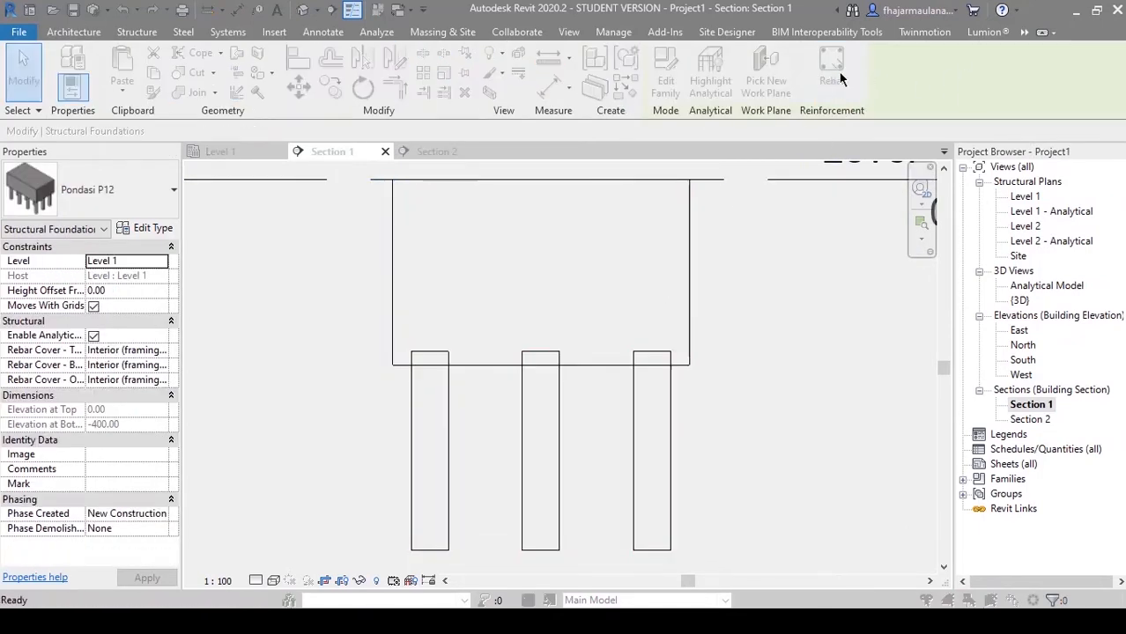
{"action": "left_click", "coordinate": [599, 349]}
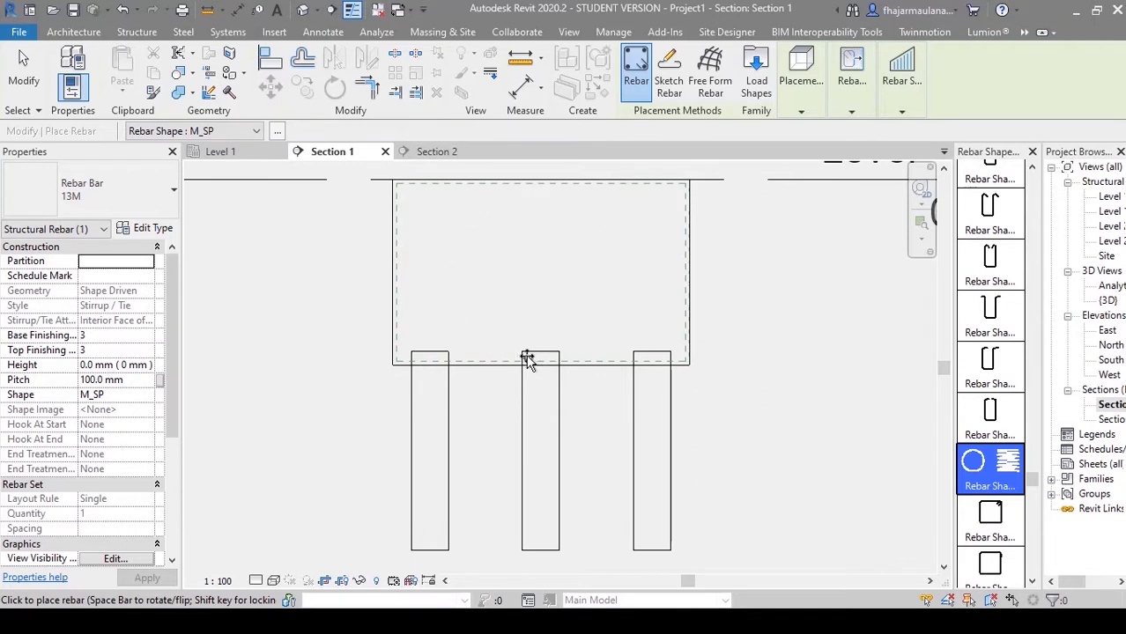
{"action": "left_click", "coordinate": [802, 99]}
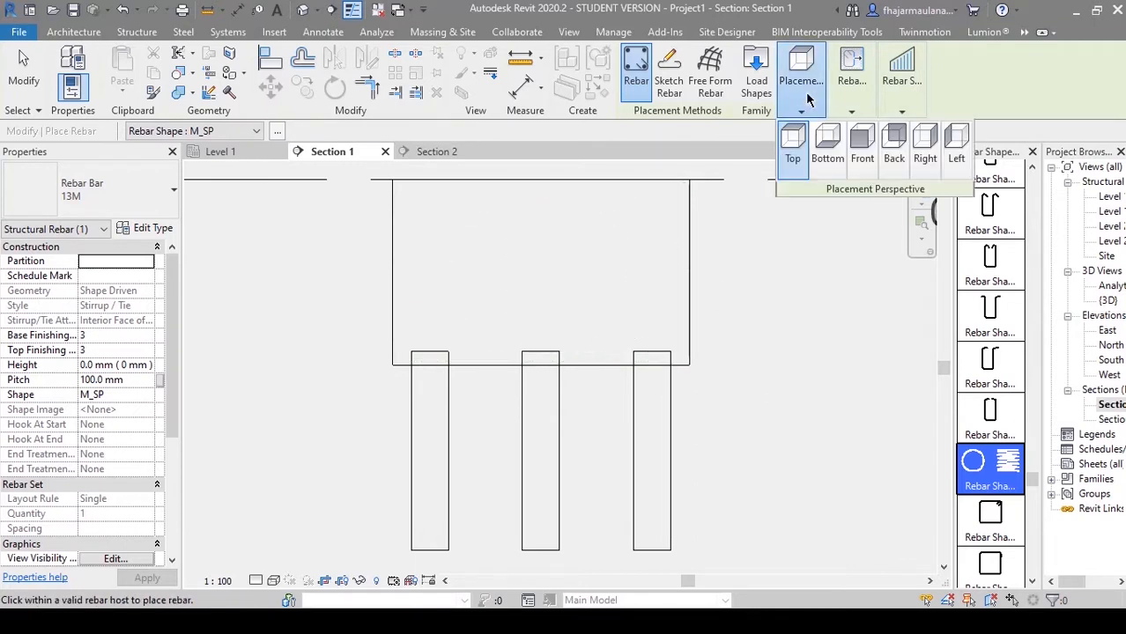
{"action": "left_click", "coordinate": [850, 111]}
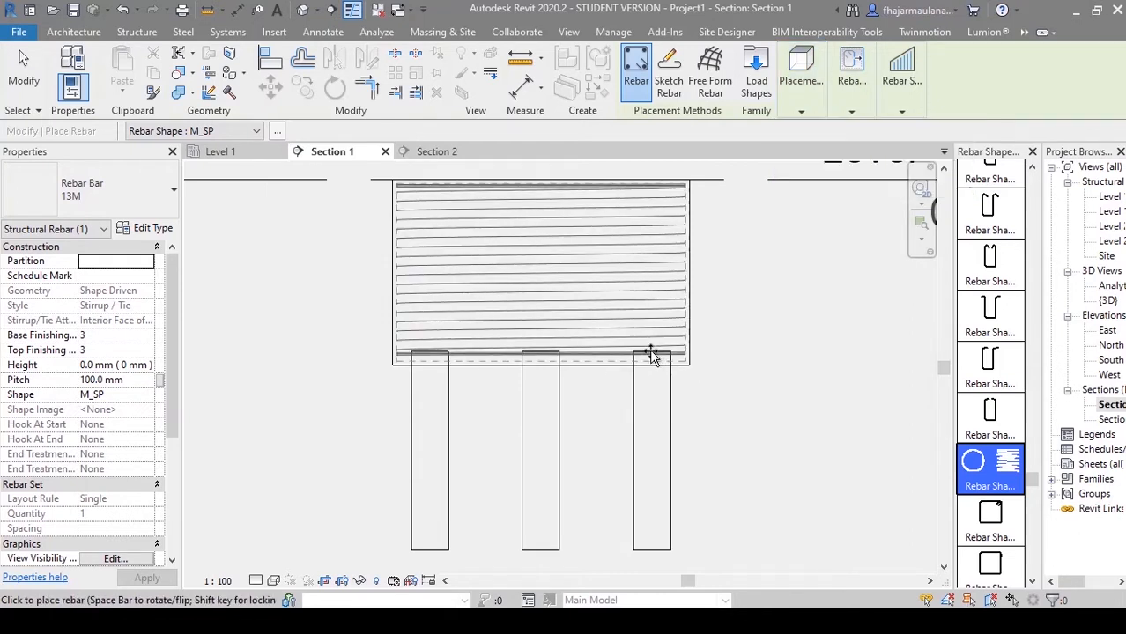
{"action": "scroll", "coordinate": [638, 400], "scroll_direction": "up", "scroll_amount": 2}
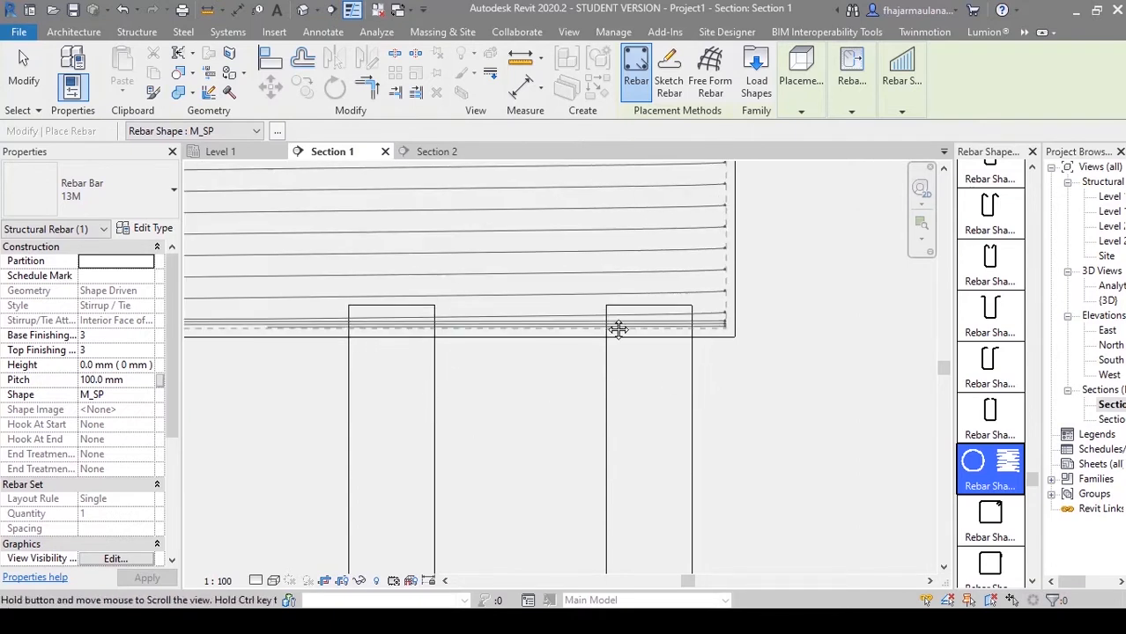
{"action": "scroll", "coordinate": [613, 327], "scroll_direction": "down", "scroll_amount": 3}
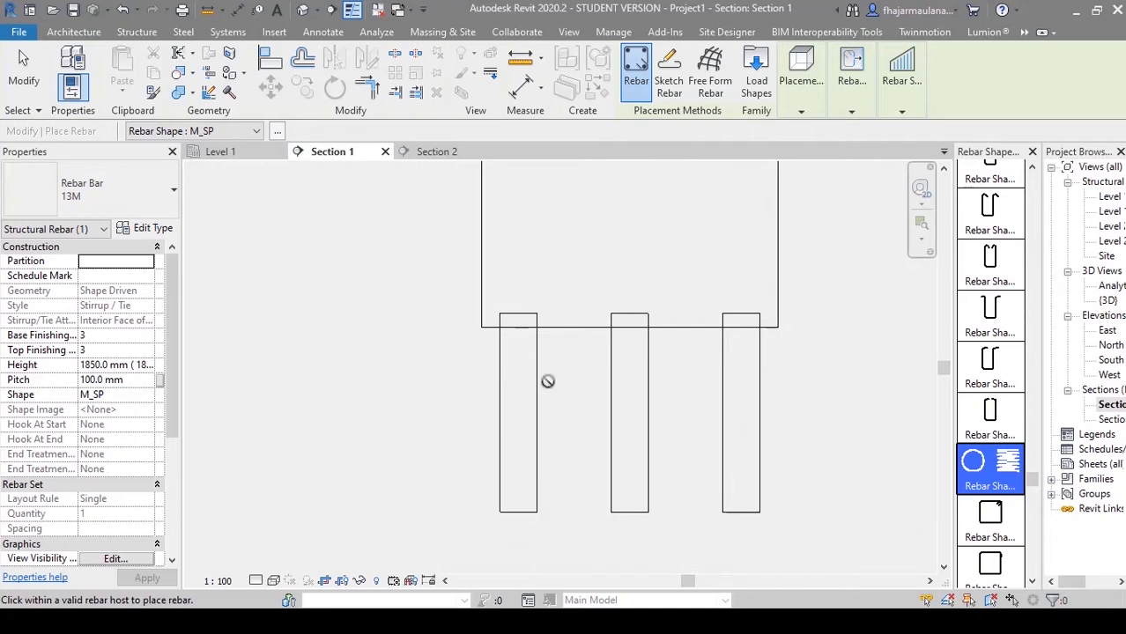
{"action": "scroll", "coordinate": [766, 318], "scroll_direction": "up", "scroll_amount": 2}
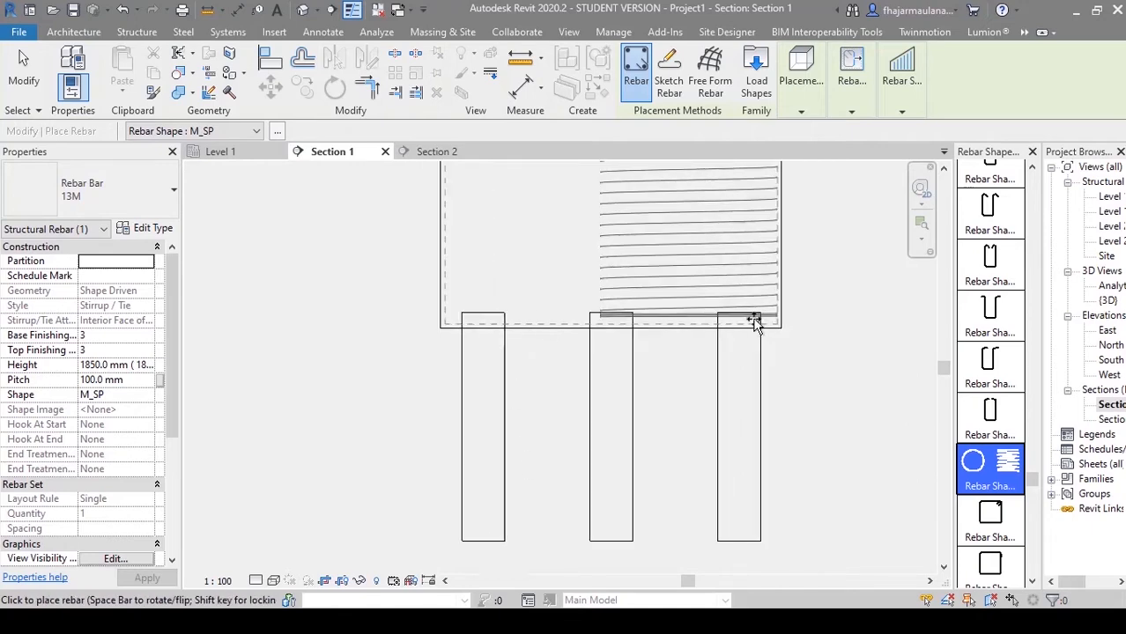
{"action": "key", "text": "Escape"}
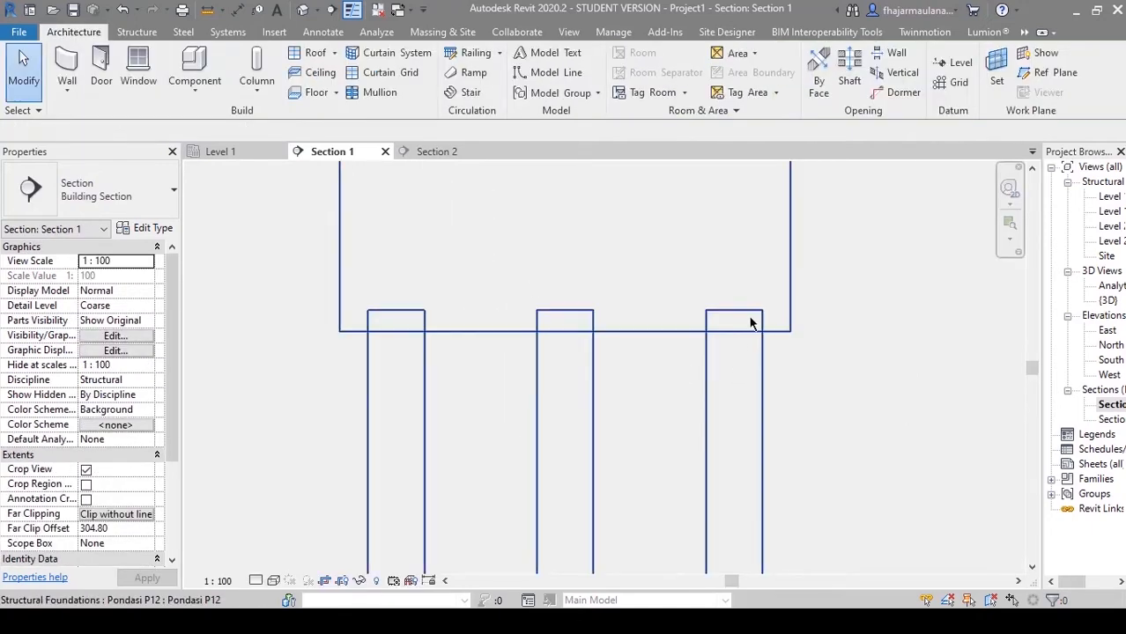
{"action": "left_click", "coordinate": [709, 319]}
{"action": "scroll", "coordinate": [560, 352], "scroll_direction": "down", "scroll_amount": 2}
{"action": "key", "text": "Escape"}
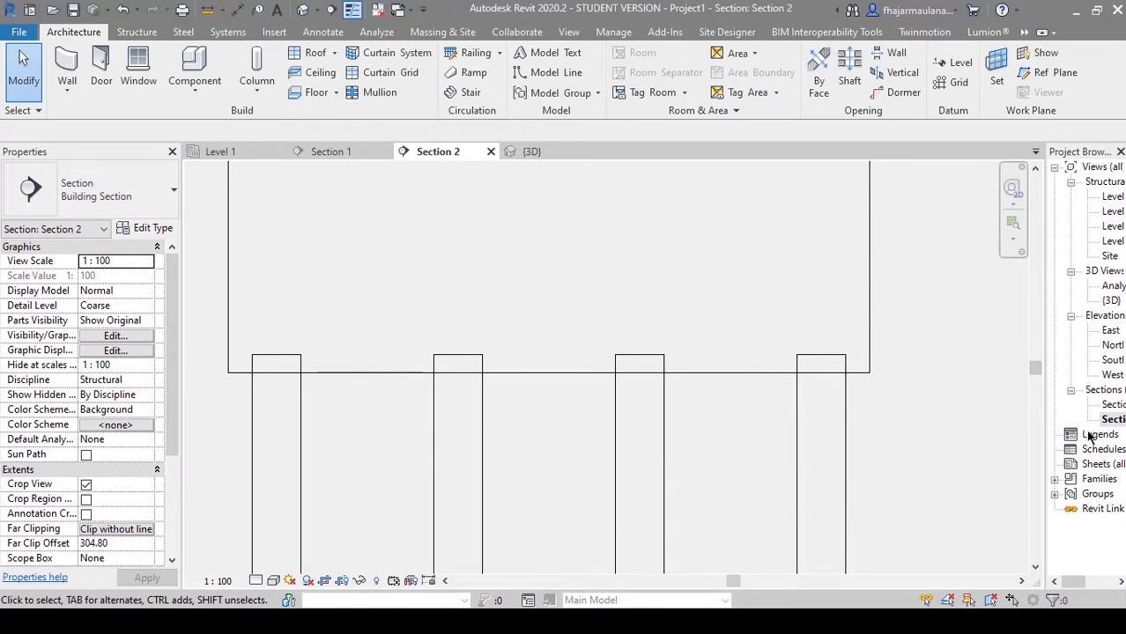
{"action": "double_click", "coordinate": [1114, 406]}
{"action": "scroll", "coordinate": [645, 415], "scroll_direction": "up", "scroll_amount": 2}
{"action": "middle_click_drag", "start_coordinate": [645, 414], "coordinate": [804, 558]}
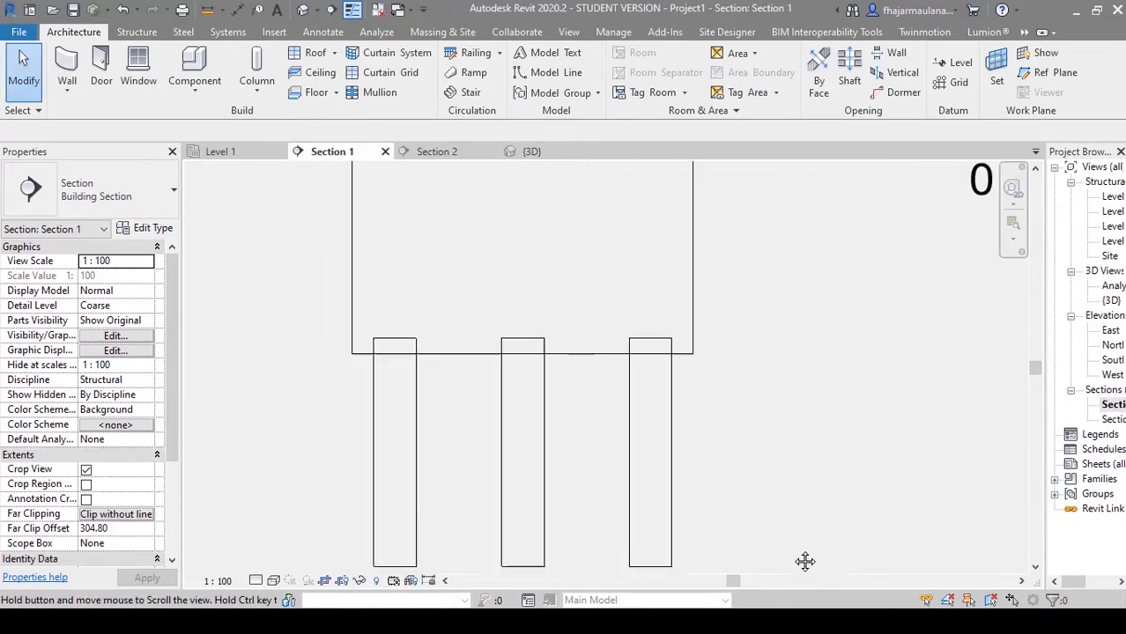
{"action": "scroll", "coordinate": [804, 557], "scroll_direction": "down", "scroll_amount": 2}
{"action": "middle_click_drag", "start_coordinate": [814, 495], "coordinate": [822, 463]}
{"action": "left_click", "coordinate": [750, 388]}
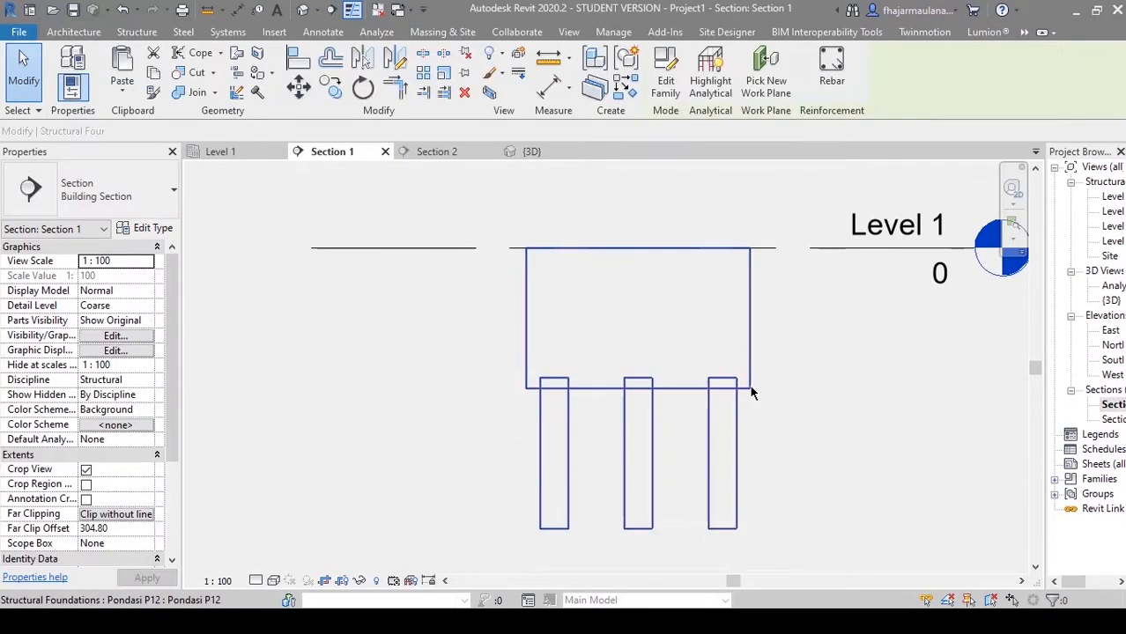
{"action": "left_click", "coordinate": [831, 77]}
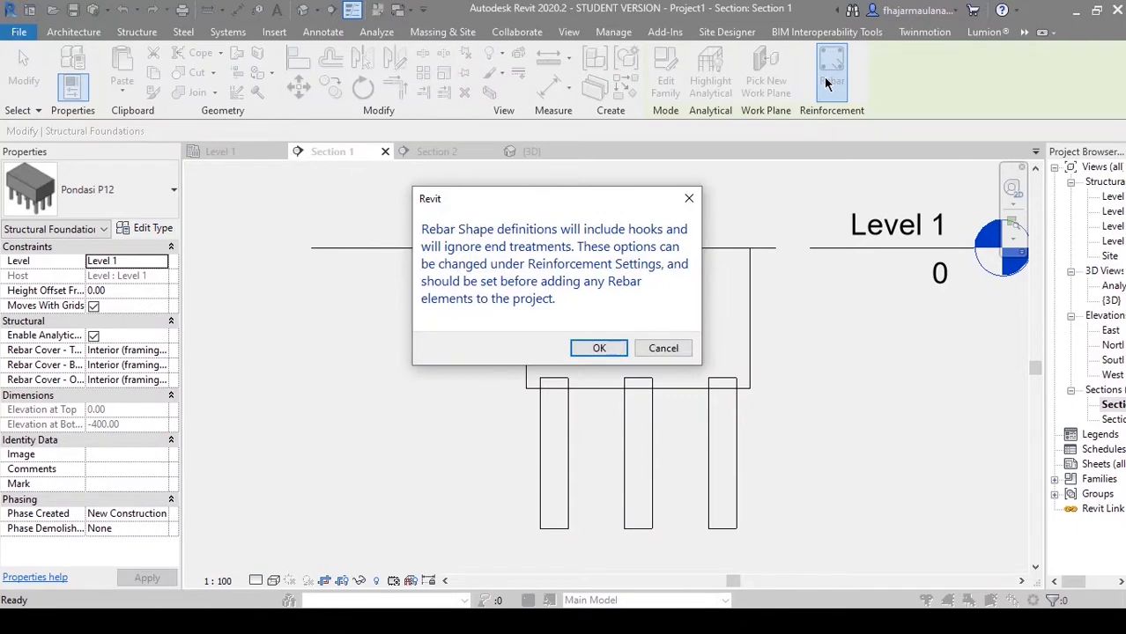
{"action": "left_click", "coordinate": [598, 348]}
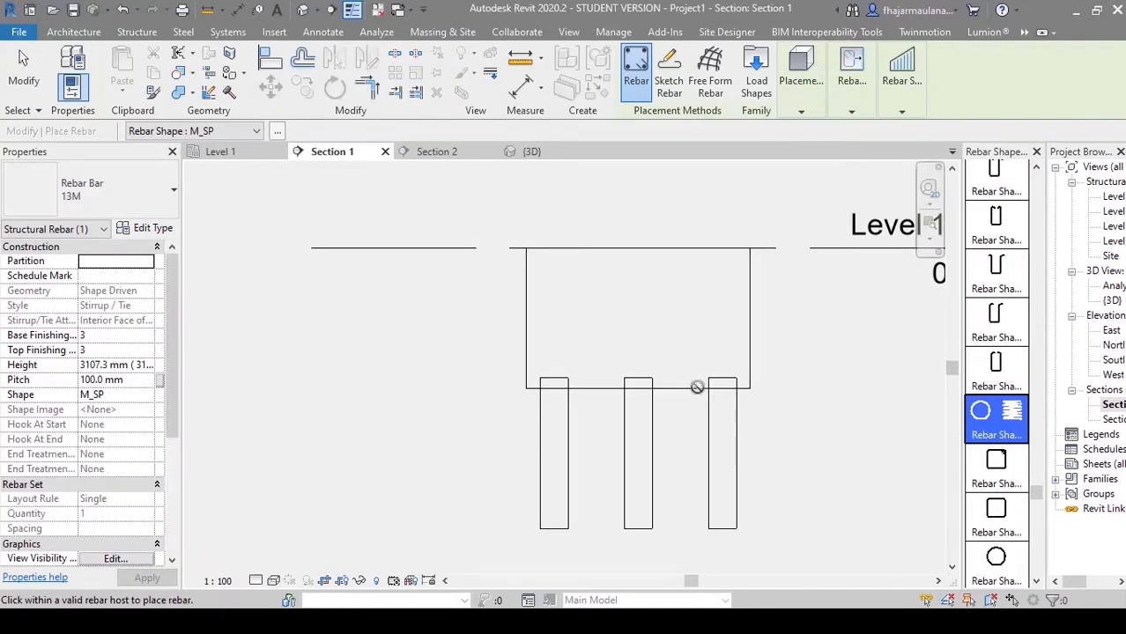
{"action": "scroll", "coordinate": [704, 386], "scroll_direction": "up", "scroll_amount": 2}
{"action": "middle_click_drag", "start_coordinate": [718, 413], "coordinate": [685, 372]}
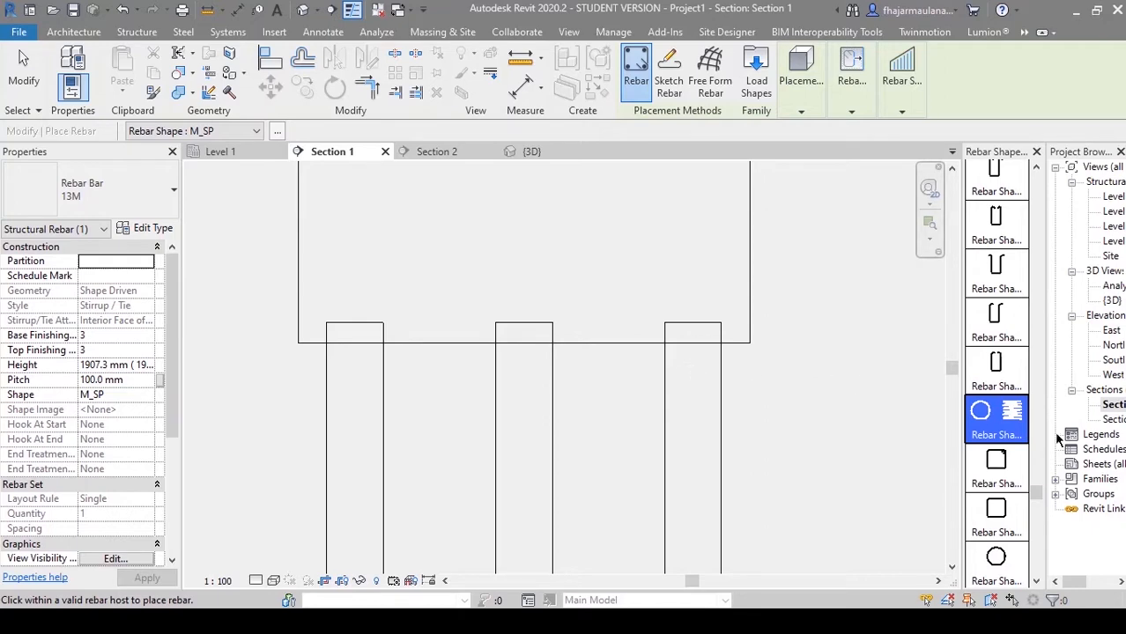
Step: In Section 2, place a flipped M_SP spiral rebar along the outer pile of Pondasi P12, accepting rebar shape definitions that include hooks
{"action": "double_click", "coordinate": [1114, 421]}
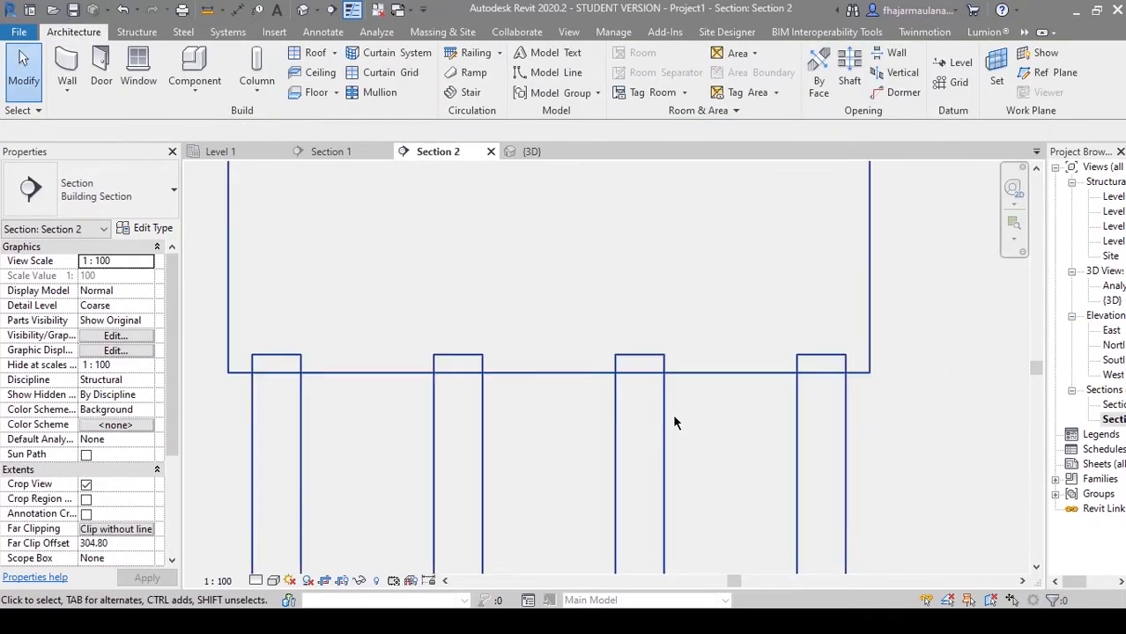
{"action": "scroll", "coordinate": [674, 412], "scroll_direction": "down", "scroll_amount": 3}
{"action": "scroll", "coordinate": [697, 383], "scroll_direction": "up", "scroll_amount": 3}
{"action": "left_click", "coordinate": [697, 390]}
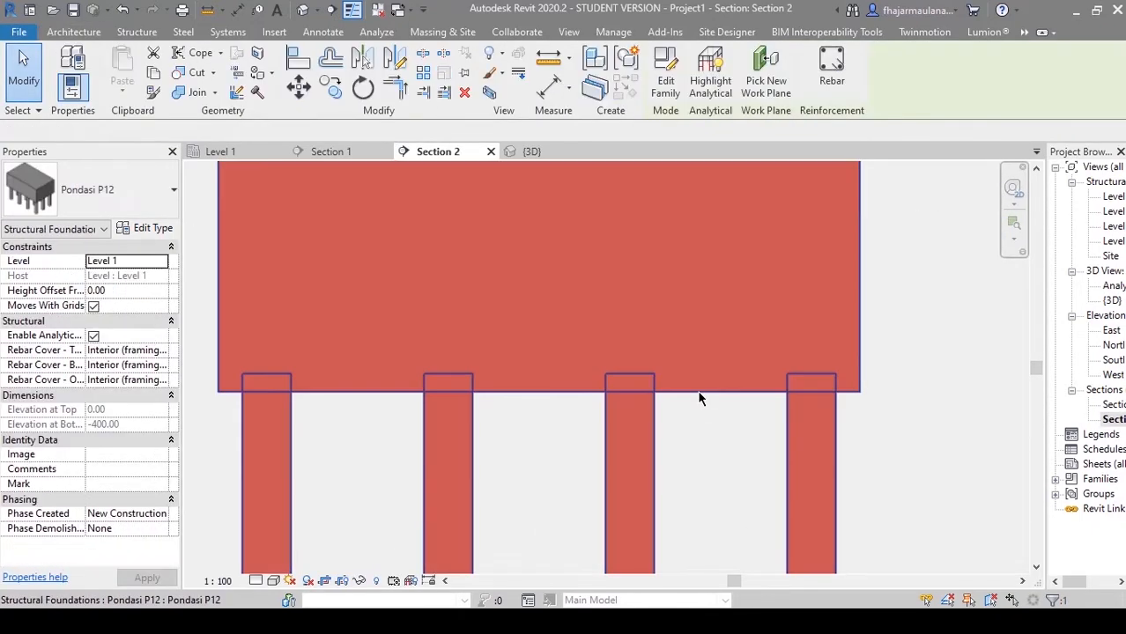
{"action": "scroll", "coordinate": [682, 370], "scroll_direction": "down", "scroll_amount": 1}
{"action": "left_click", "coordinate": [831, 69]}
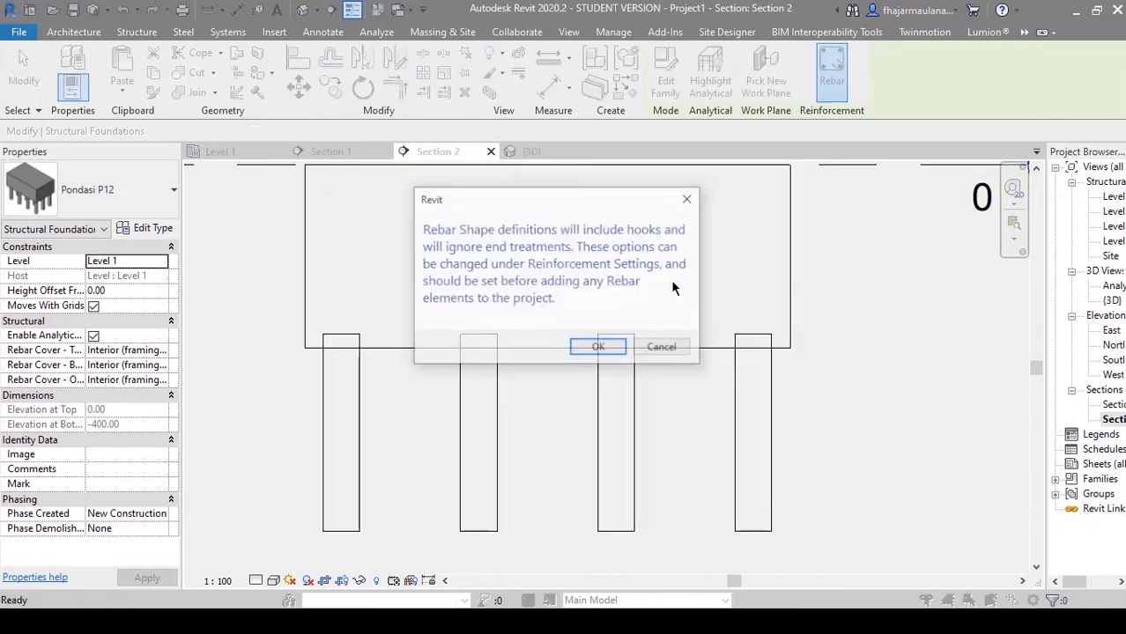
{"action": "left_click", "coordinate": [593, 348]}
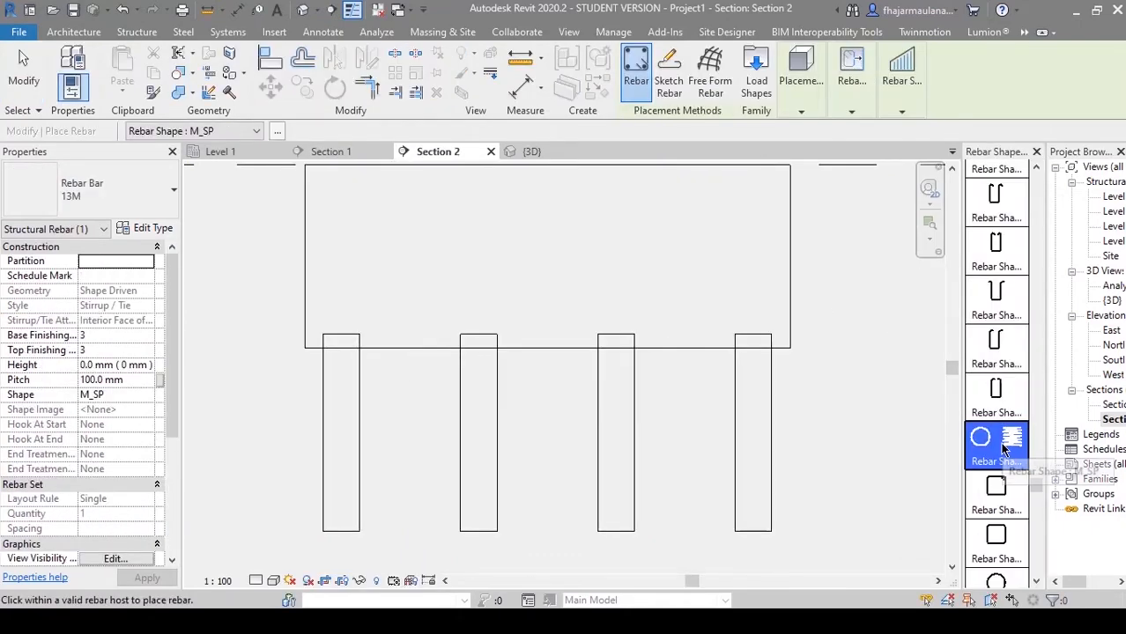
{"action": "scroll", "coordinate": [750, 334], "scroll_direction": "up", "scroll_amount": 3}
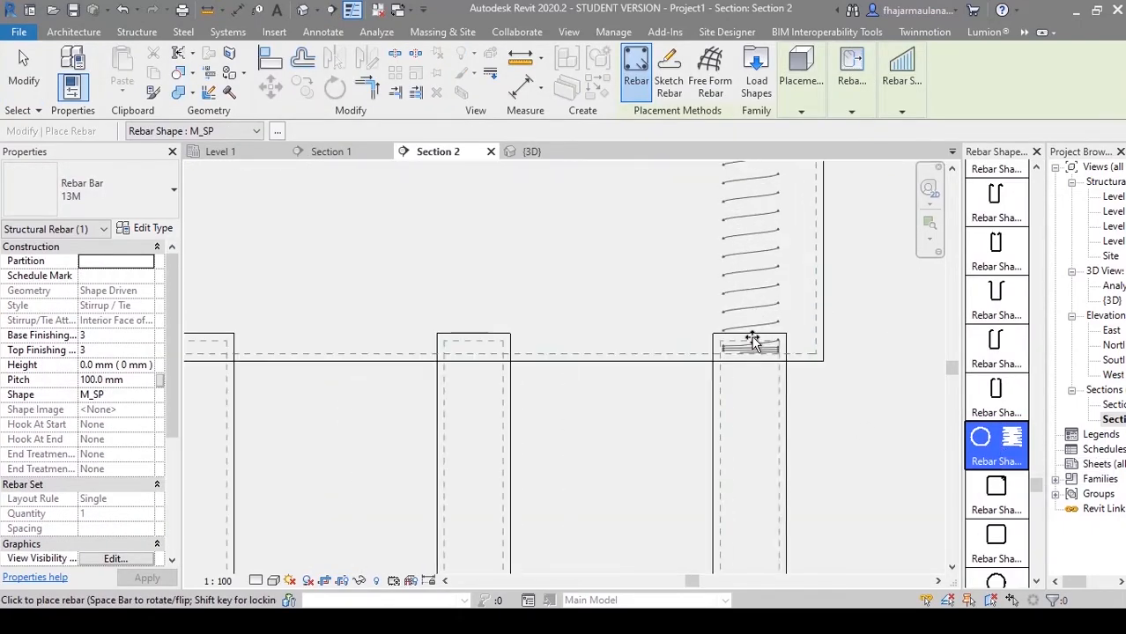
{"action": "left_click", "coordinate": [747, 364]}
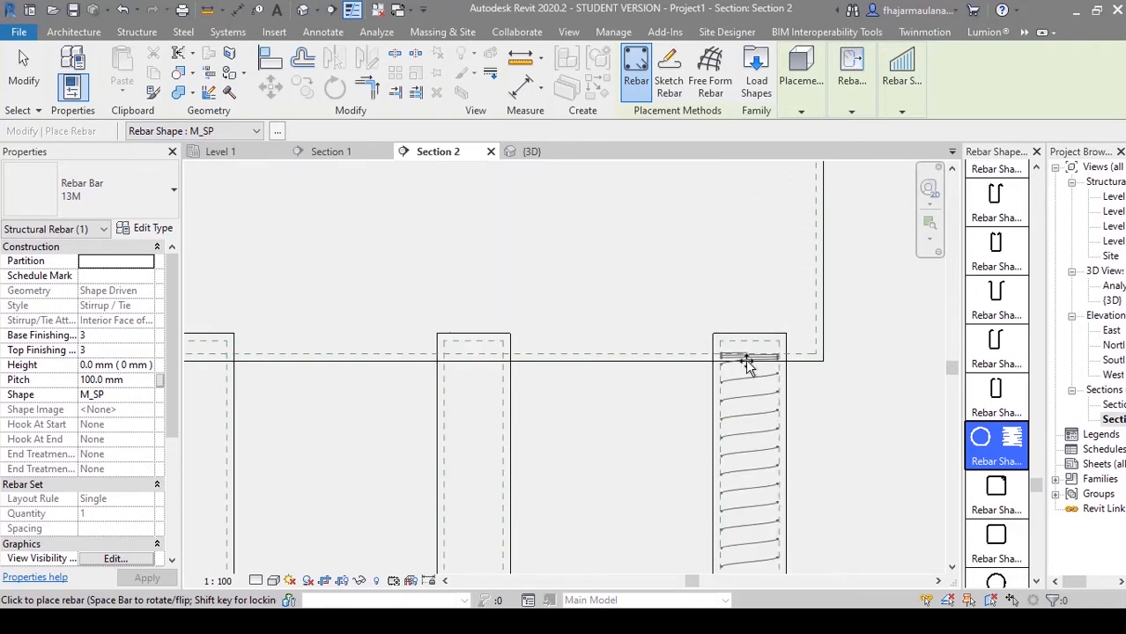
{"action": "scroll", "coordinate": [750, 368], "scroll_direction": "up", "scroll_amount": 1}
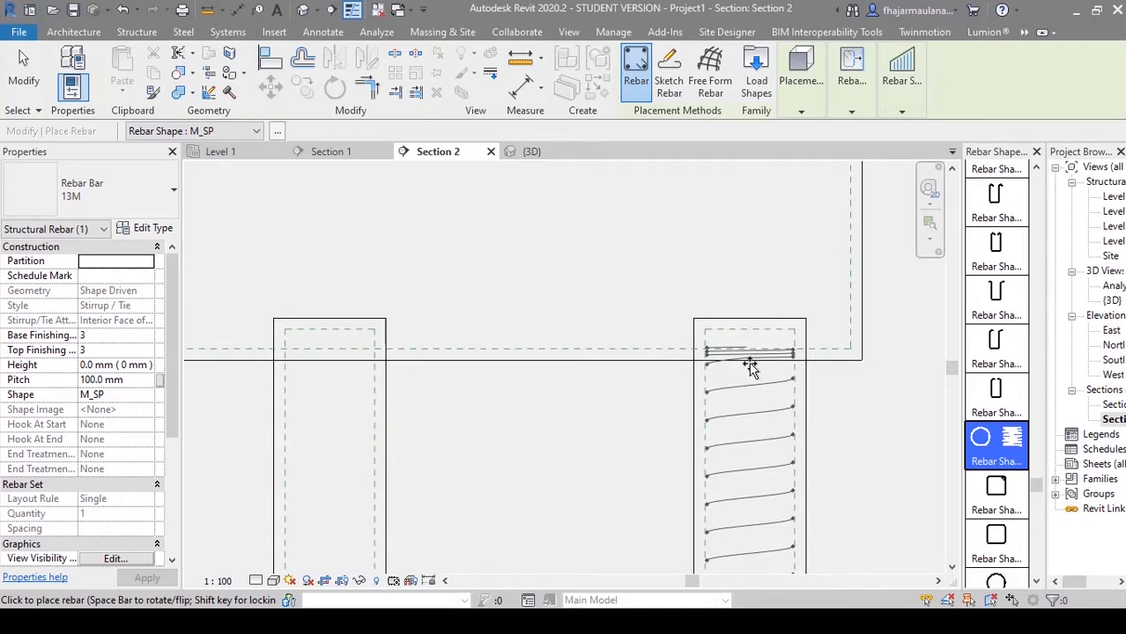
{"action": "key", "text": "space"}
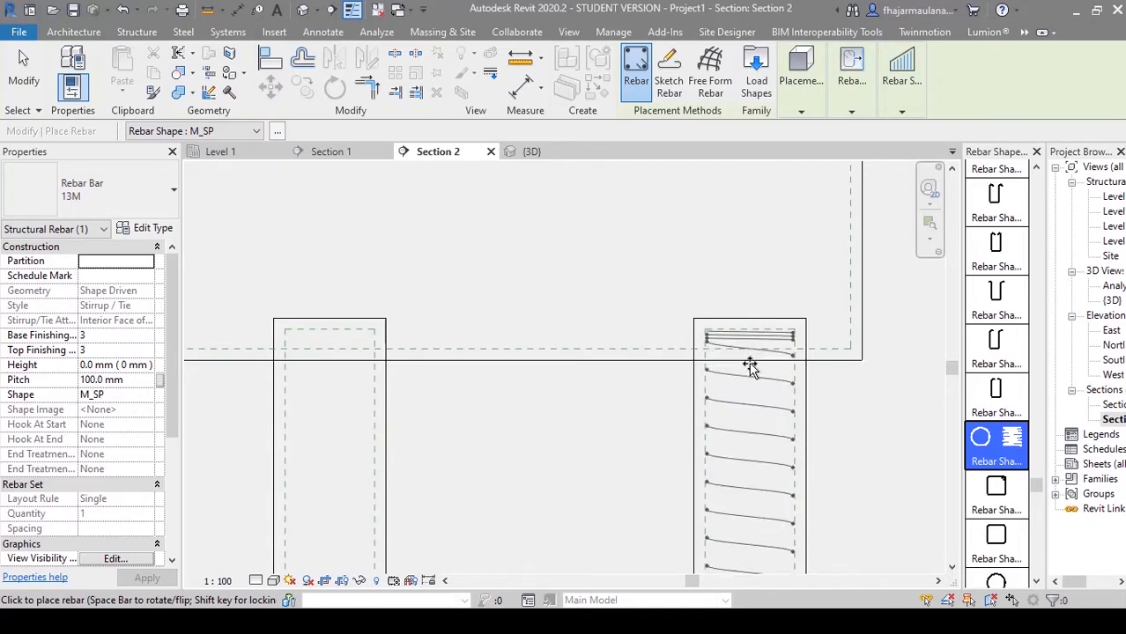
{"action": "scroll", "coordinate": [750, 368], "scroll_direction": "down", "scroll_amount": 2}
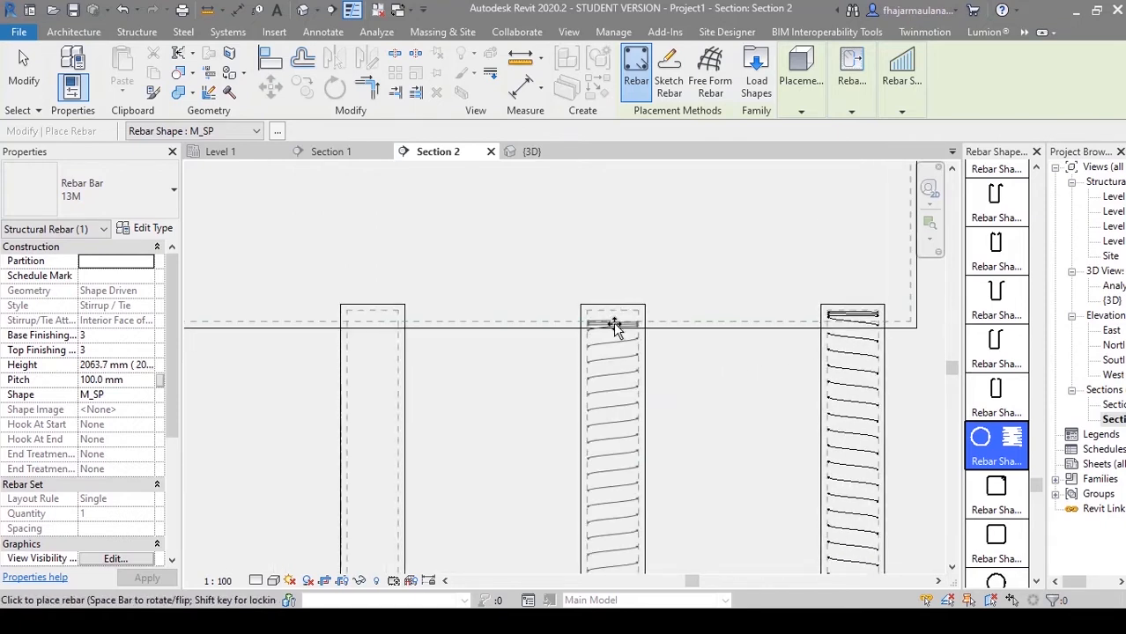
Step: Place M_SP spiral rebar along the two middle piles in Section 2 and end the rebar command
{"action": "left_click", "coordinate": [614, 325]}
{"action": "middle_click_drag", "start_coordinate": [480, 365], "coordinate": [754, 360]}
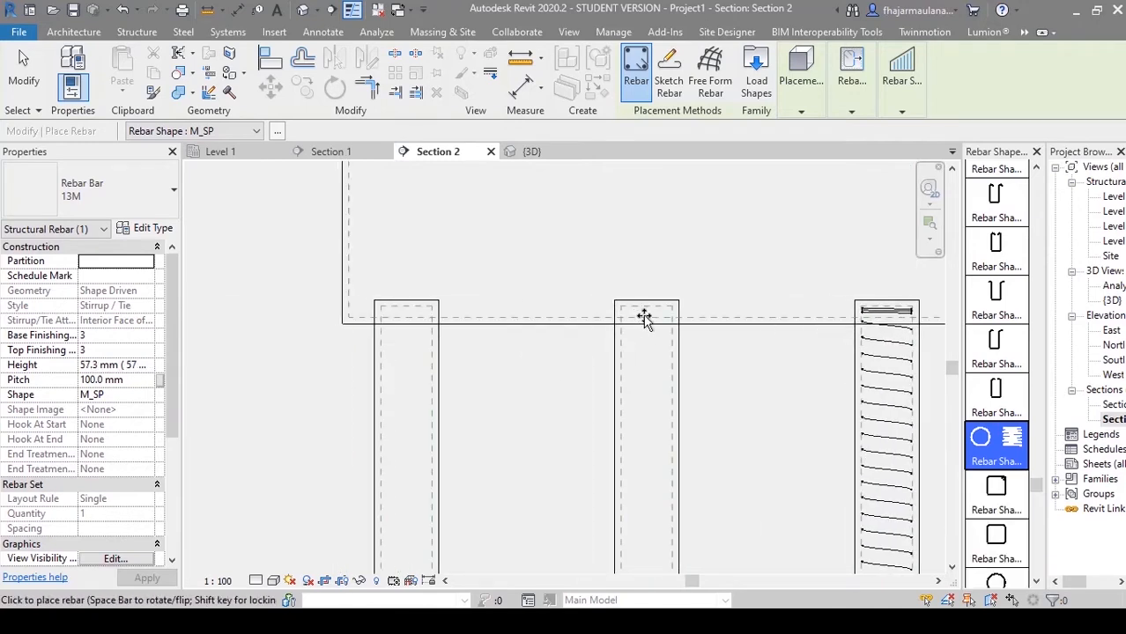
{"action": "left_click", "coordinate": [647, 324]}
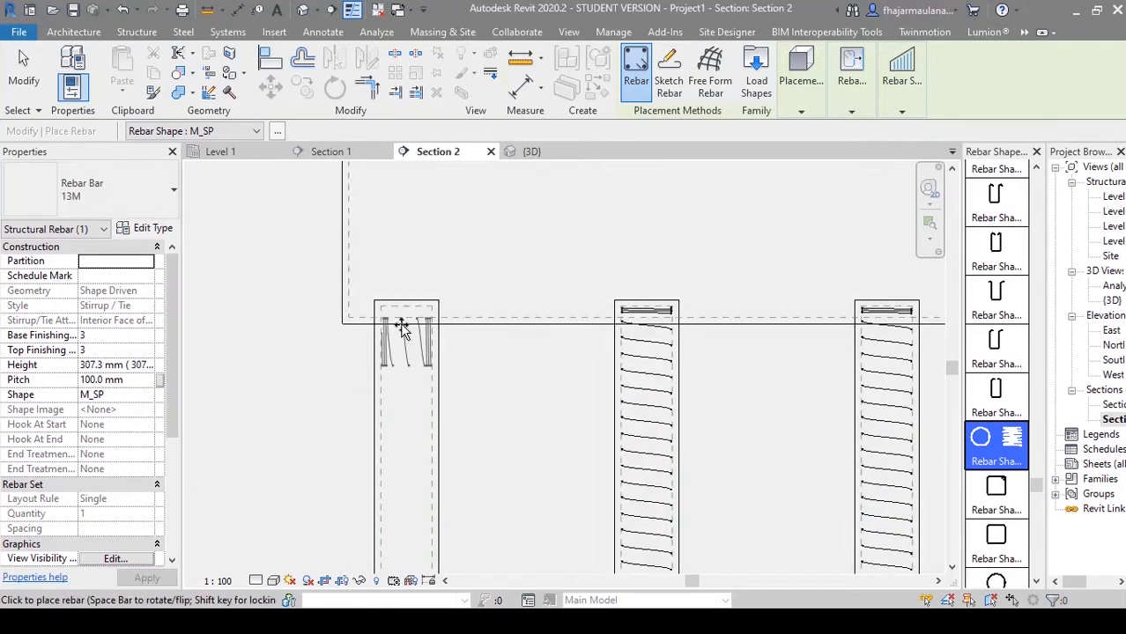
{"action": "left_click", "coordinate": [400, 321]}
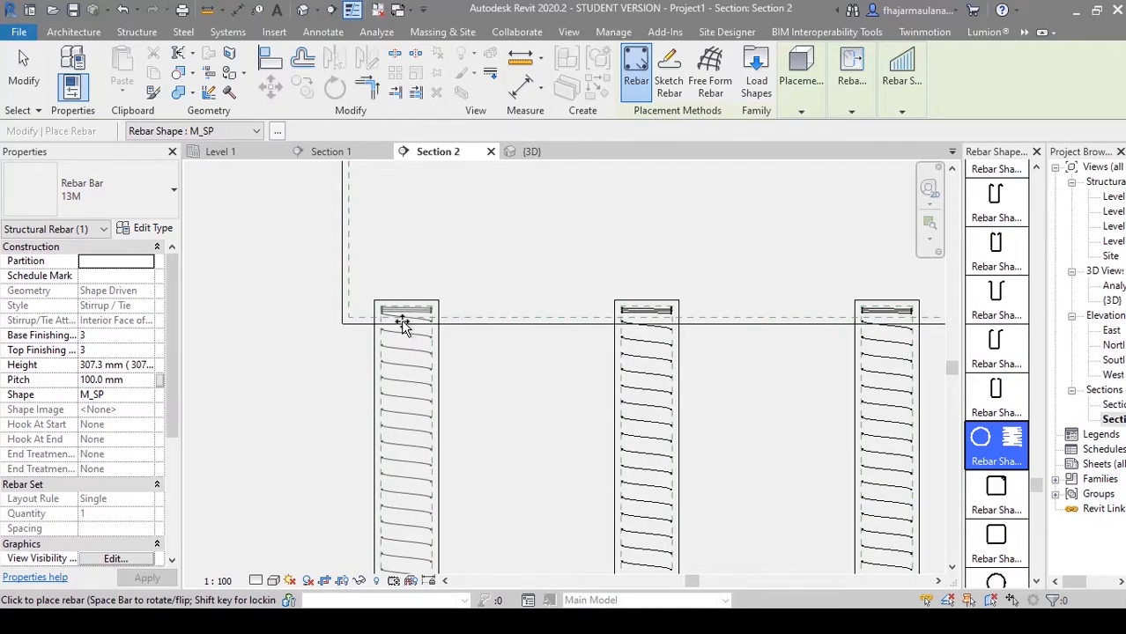
{"action": "key", "text": "Escape"}
{"action": "scroll", "coordinate": [401, 319], "scroll_direction": "down", "scroll_amount": 2}
{"action": "middle_click_drag", "start_coordinate": [555, 382], "coordinate": [441, 379]}
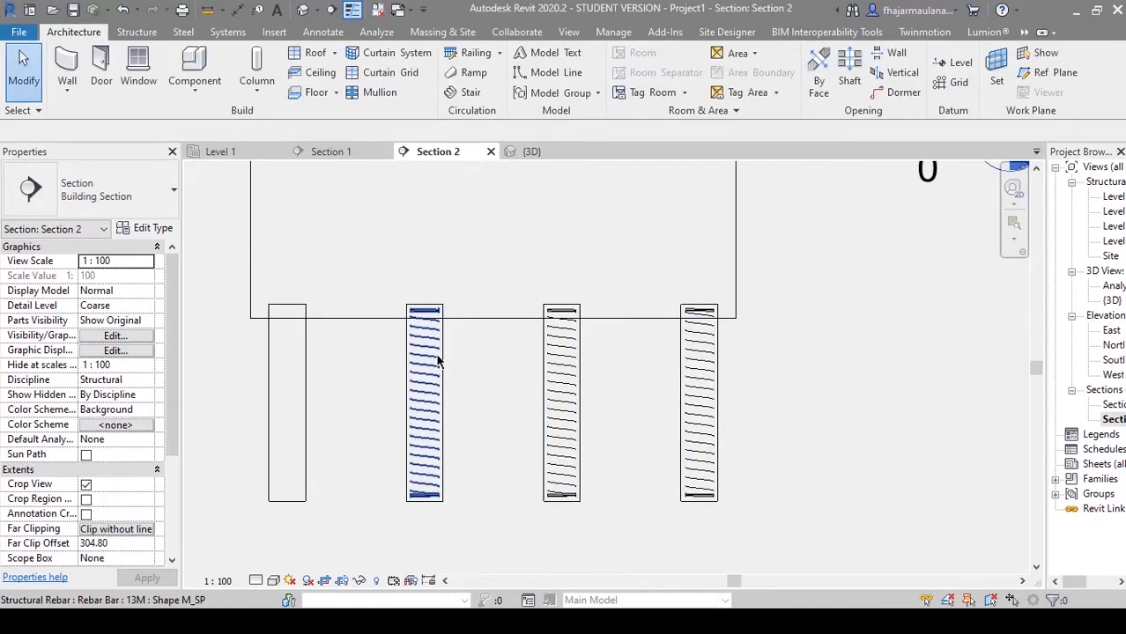
Step: Delete the spiral rebar from the two middle piles in Section 2
{"action": "left_click", "coordinate": [438, 359]}
{"action": "key", "text": "Delete"}
{"action": "left_click", "coordinate": [560, 375]}
{"action": "scroll", "coordinate": [560, 371], "scroll_direction": "up", "scroll_amount": 2}
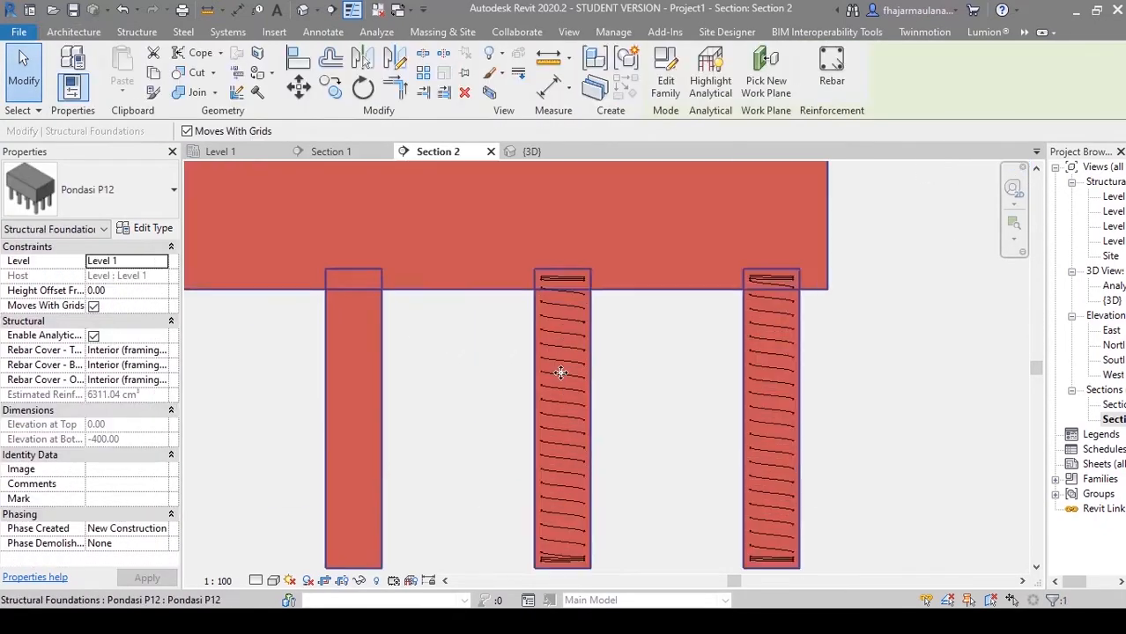
{"action": "key", "text": "Escape"}
{"action": "left_click", "coordinate": [572, 388]}
{"action": "key", "text": "Delete"}
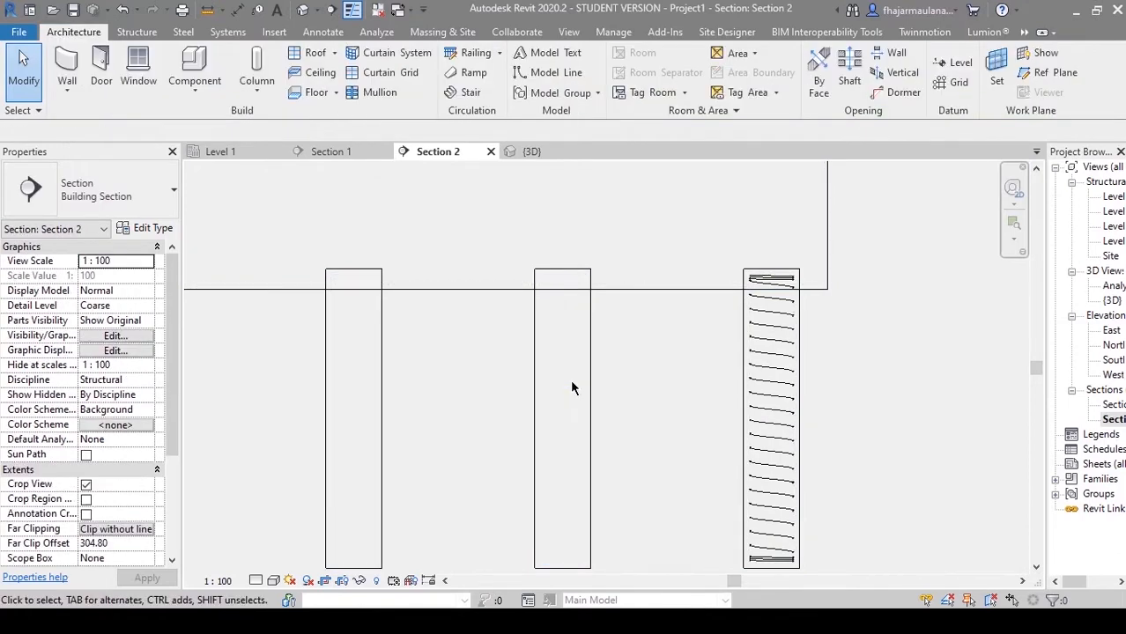
{"action": "scroll", "coordinate": [572, 385], "scroll_direction": "up", "scroll_amount": 1}
{"action": "middle_click_drag", "start_coordinate": [573, 385], "coordinate": [588, 333]}
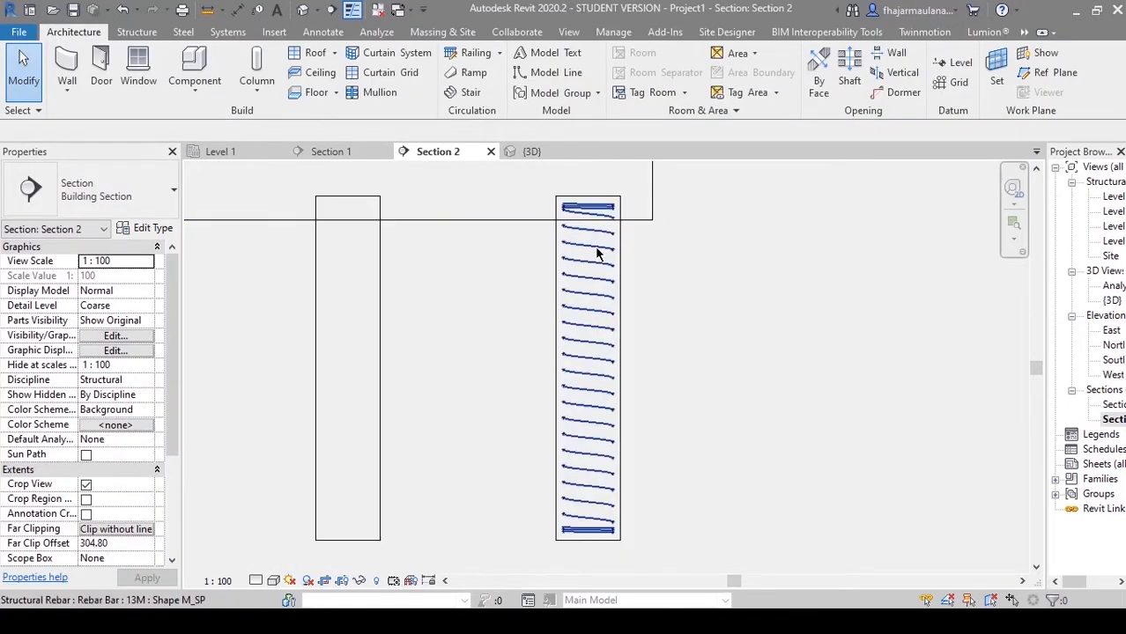
{"action": "middle_click_drag", "start_coordinate": [583, 238], "coordinate": [580, 340]}
{"action": "middle_click_drag", "start_coordinate": [560, 392], "coordinate": [556, 378]}
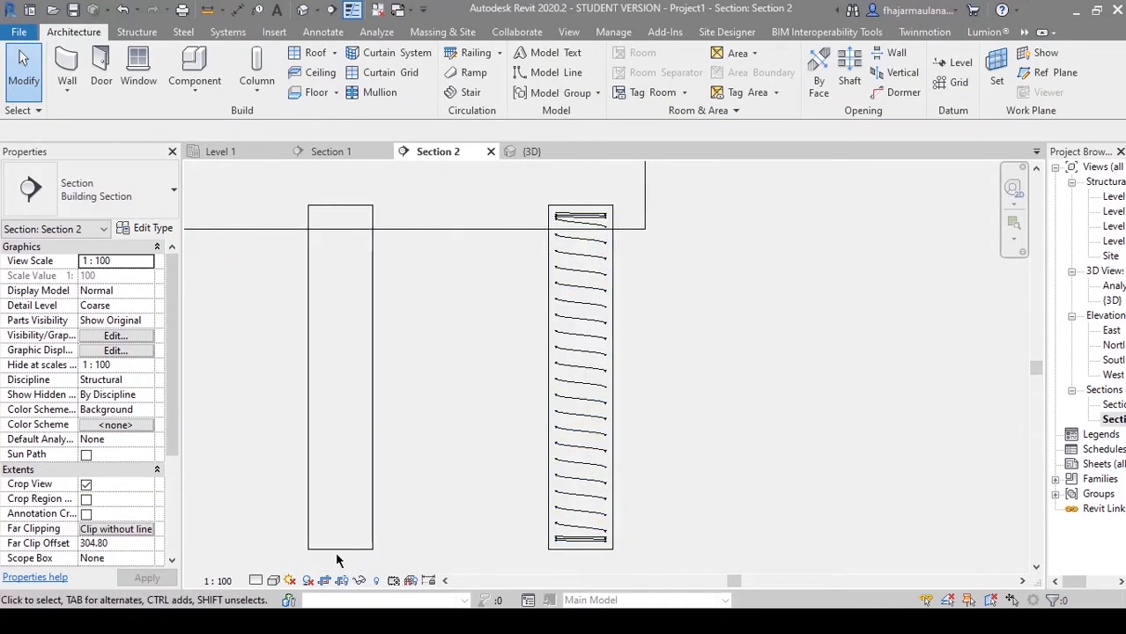
{"action": "middle_click_drag", "start_coordinate": [530, 496], "coordinate": [578, 488]}
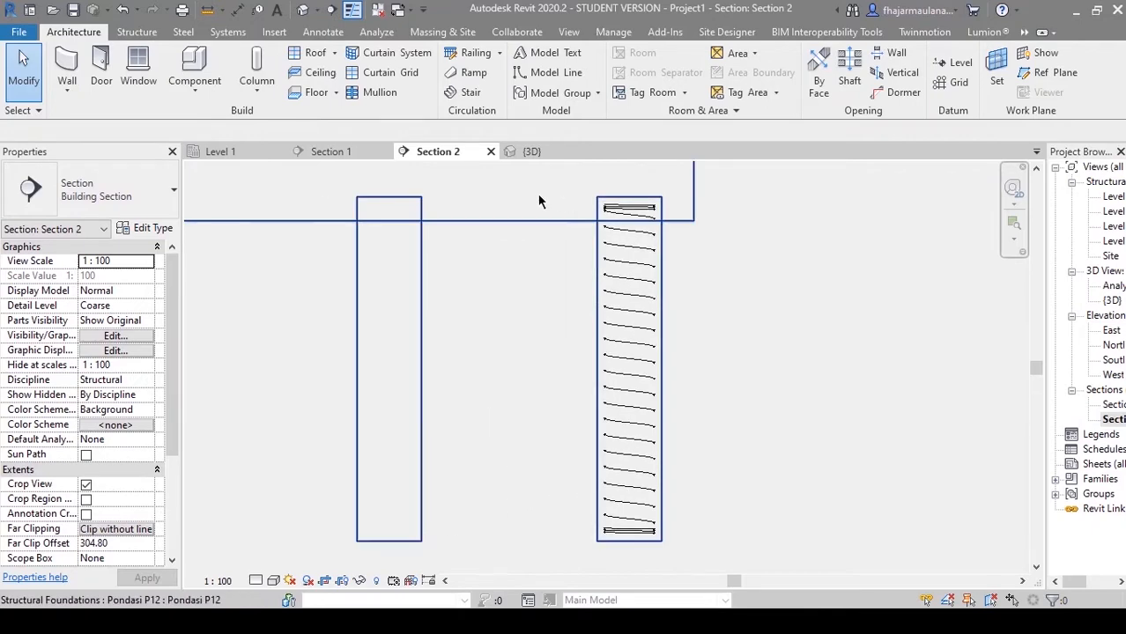
Step: Open the default 3D view at the spiral-reinforced pile and set the view's detail level to Fine
{"action": "left_click", "coordinate": [303, 11]}
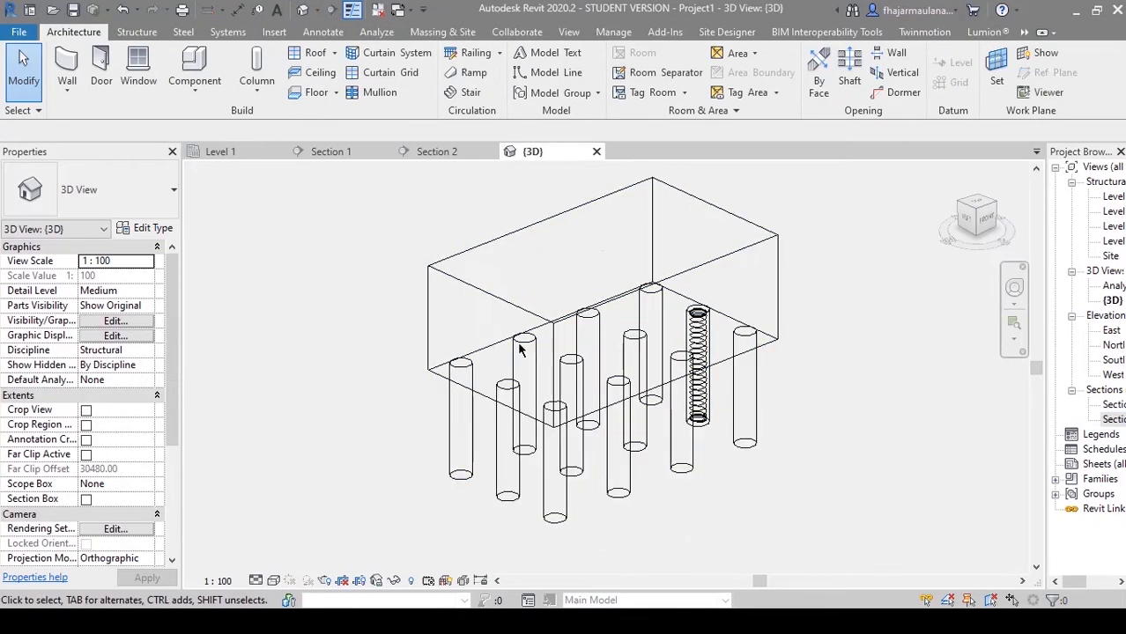
{"action": "middle_click_drag", "start_coordinate": [679, 430], "coordinate": [590, 403], "text": "shift"}
{"action": "scroll", "coordinate": [745, 436], "scroll_direction": "up", "scroll_amount": 3}
{"action": "middle_click_drag", "start_coordinate": [753, 431], "coordinate": [654, 476], "text": "shift"}
{"action": "scroll", "coordinate": [678, 445], "scroll_direction": "up", "scroll_amount": 3}
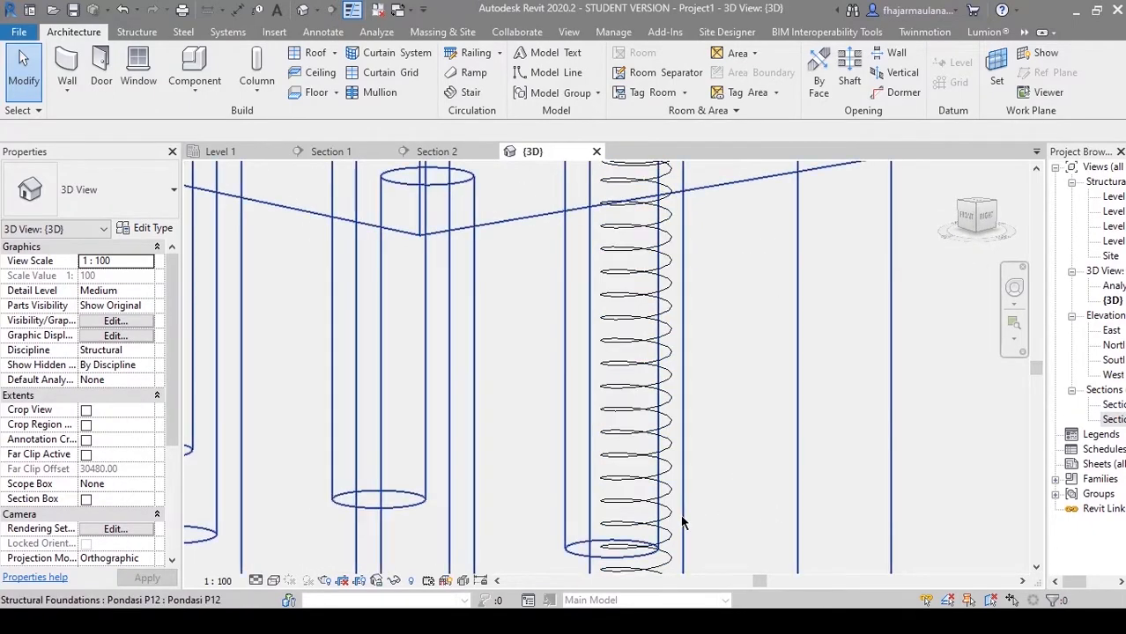
{"action": "scroll", "coordinate": [642, 376], "scroll_direction": "up", "scroll_amount": 2}
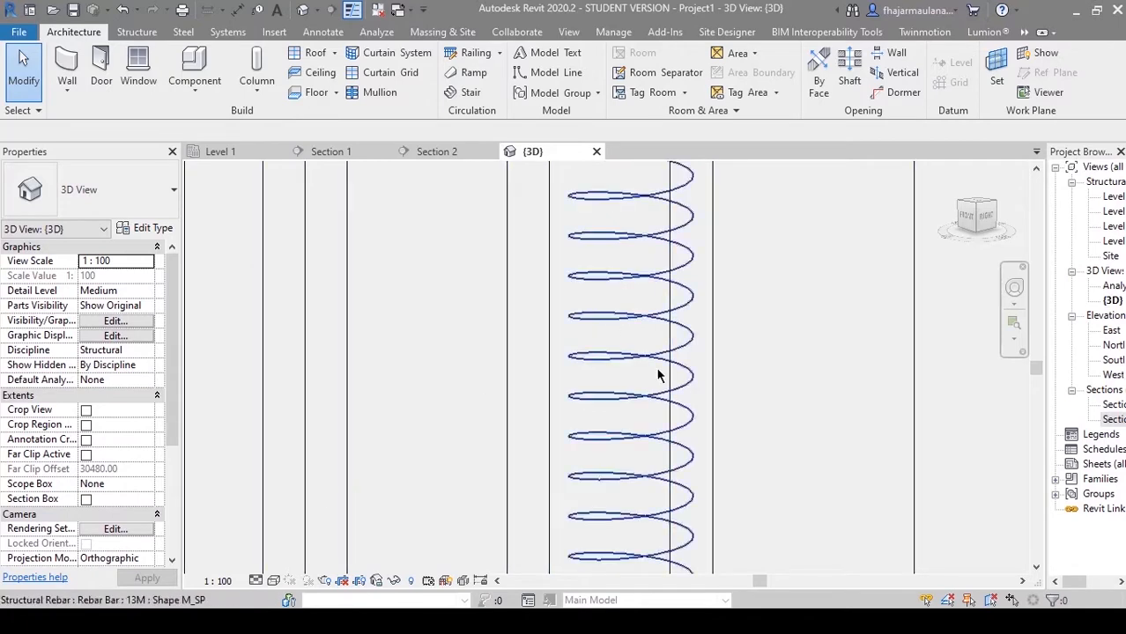
{"action": "left_click", "coordinate": [256, 580]}
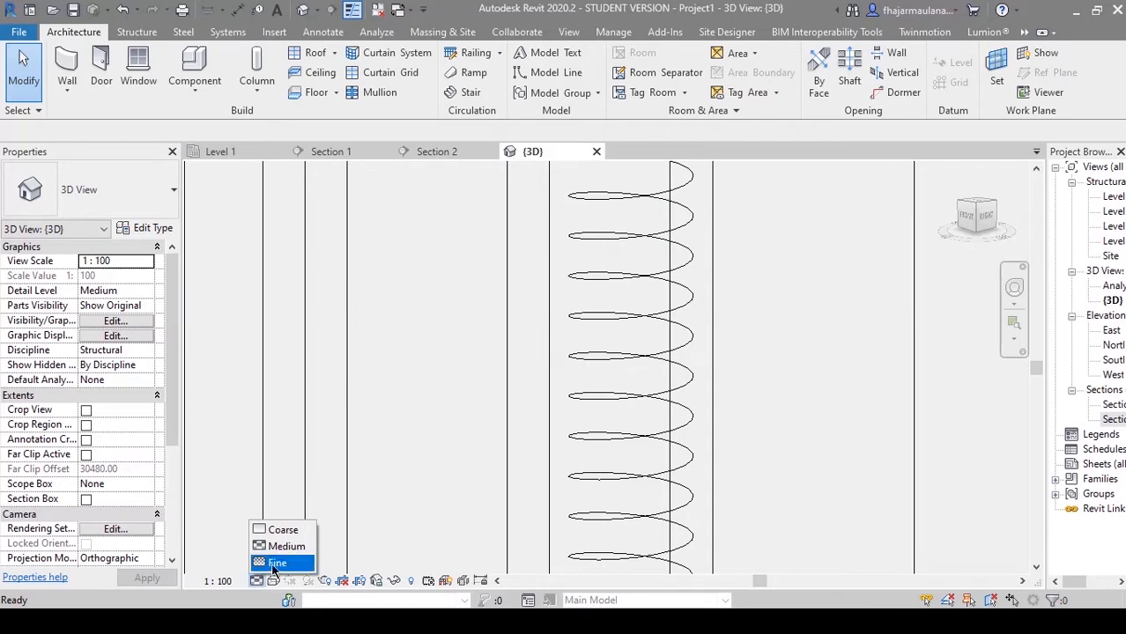
{"action": "left_click", "coordinate": [275, 563]}
{"action": "middle_click_drag", "start_coordinate": [618, 517], "coordinate": [632, 523], "text": "shift"}
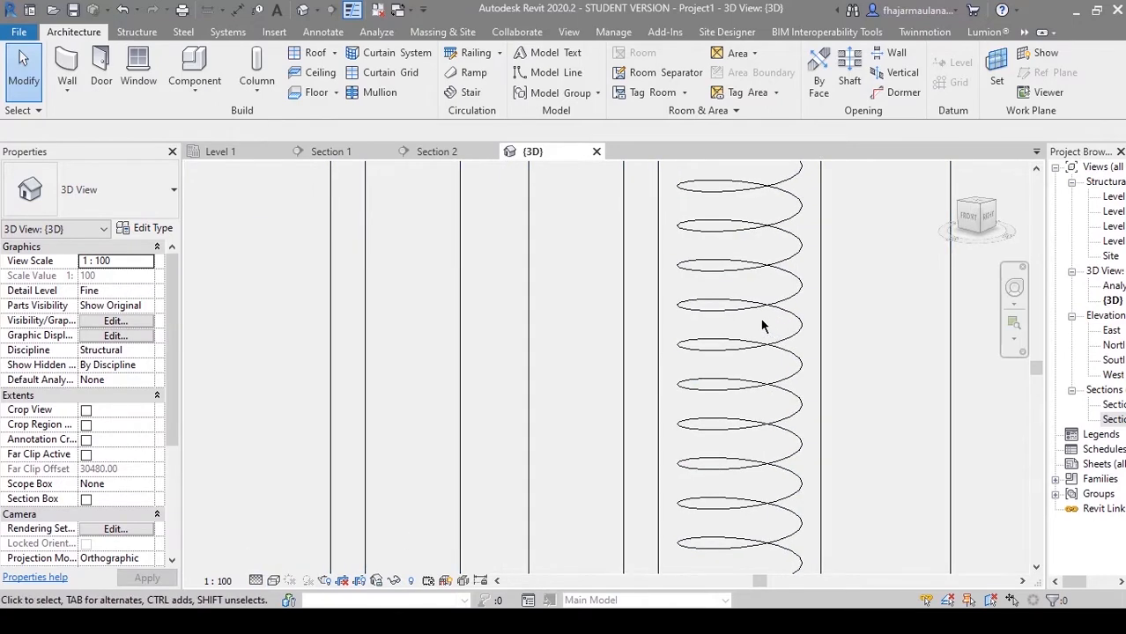
Step: Set the spiral rebar's view visibility to unobscured and solid in the {3D} view
{"action": "left_click", "coordinate": [729, 319]}
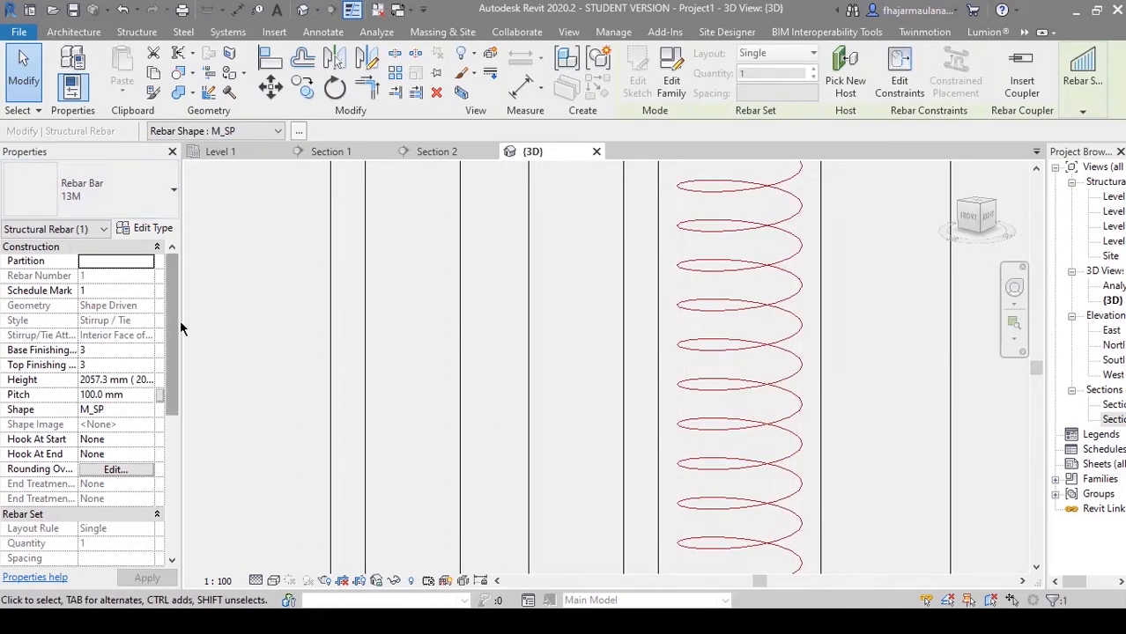
{"action": "scroll", "coordinate": [180, 319], "scroll_direction": "down", "scroll_amount": 7}
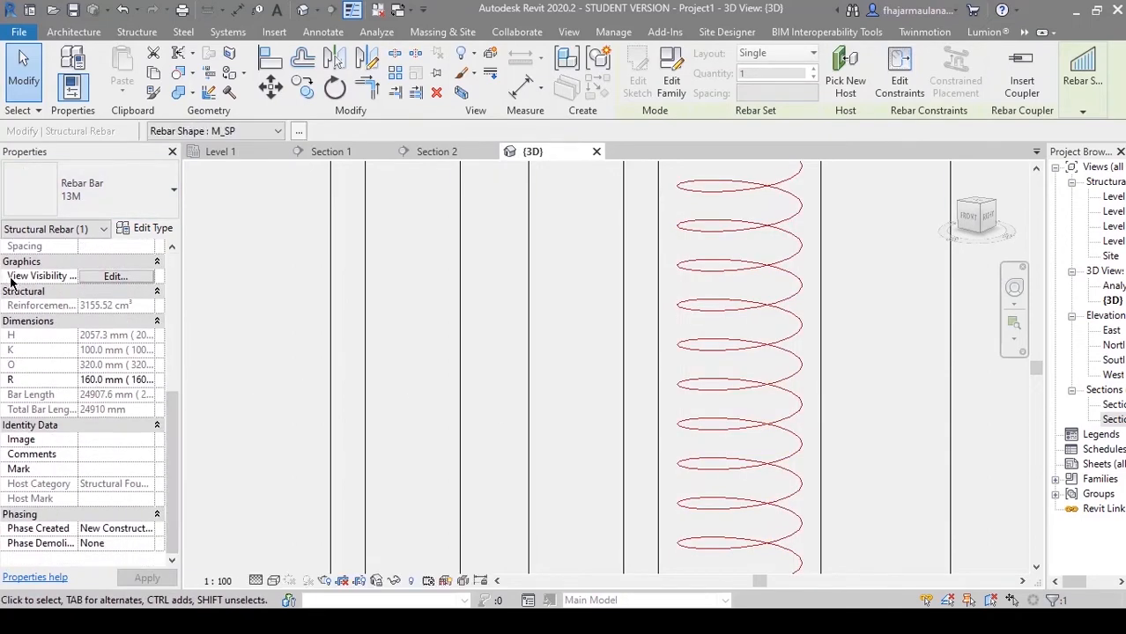
{"action": "left_click", "coordinate": [110, 278]}
{"action": "left_click", "coordinate": [617, 247]}
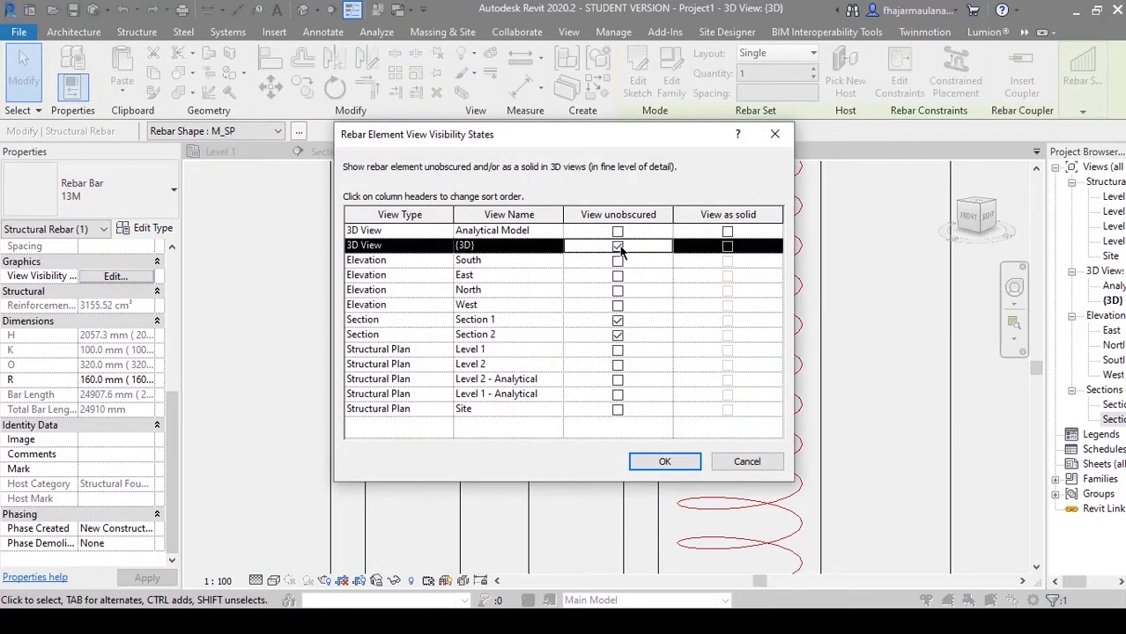
{"action": "left_click", "coordinate": [726, 247]}
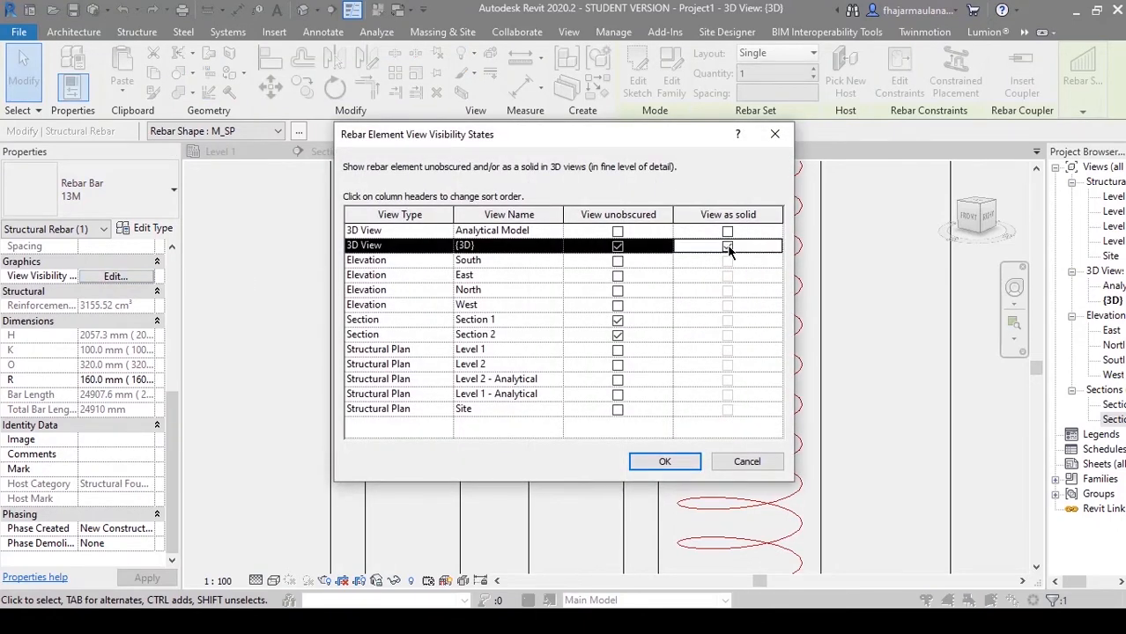
{"action": "left_click", "coordinate": [664, 462]}
{"action": "middle_click_drag", "start_coordinate": [860, 414], "coordinate": [843, 430], "text": "shift"}
{"action": "scroll", "coordinate": [844, 430], "scroll_direction": "up", "scroll_amount": 2}
{"action": "middle_click_drag", "start_coordinate": [843, 429], "coordinate": [797, 427]}
{"action": "left_click", "coordinate": [797, 427]}
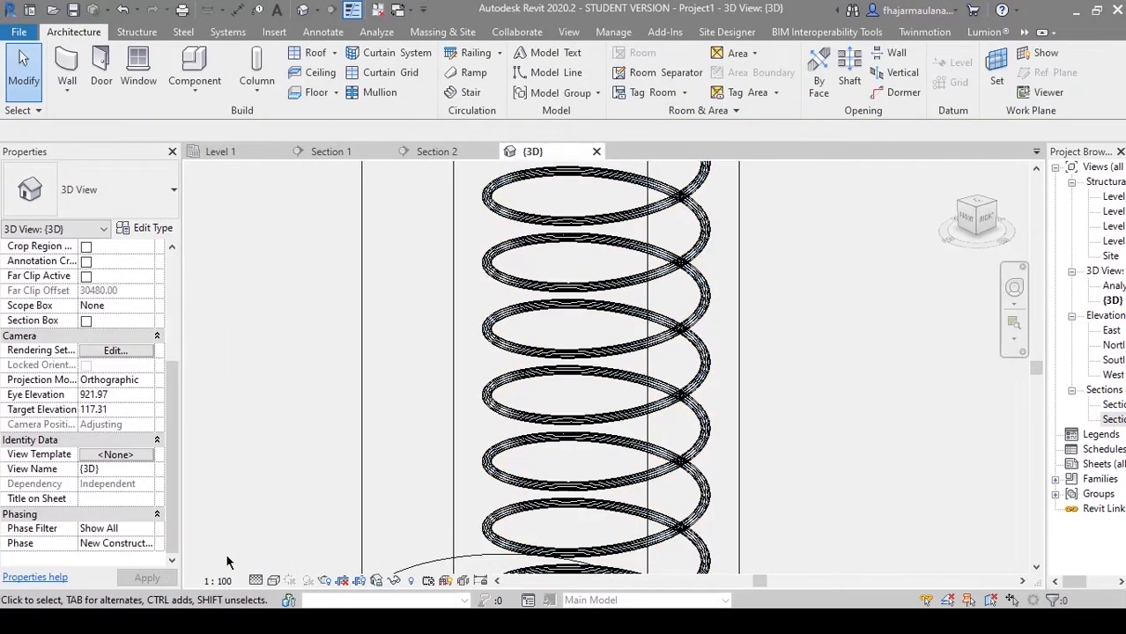
Step: Set the visual style of the 3D view to Shaded and view the foundation with its reinforced pile
{"action": "left_click", "coordinate": [278, 582]}
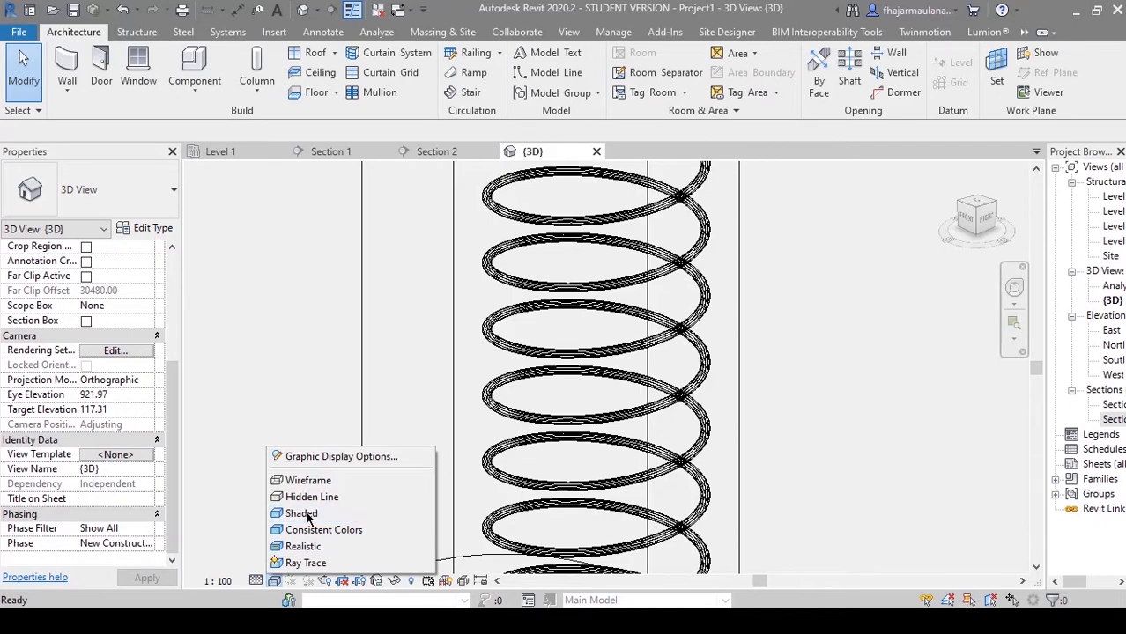
{"action": "left_click", "coordinate": [299, 514]}
{"action": "scroll", "coordinate": [574, 438], "scroll_direction": "down", "scroll_amount": 3}
{"action": "middle_click_drag", "start_coordinate": [574, 438], "coordinate": [659, 483], "text": "shift"}
{"action": "scroll", "coordinate": [657, 451], "scroll_direction": "down", "scroll_amount": 1}
{"action": "scroll", "coordinate": [635, 484], "scroll_direction": "up", "scroll_amount": 2}
{"action": "scroll", "coordinate": [679, 365], "scroll_direction": "down", "scroll_amount": 3}
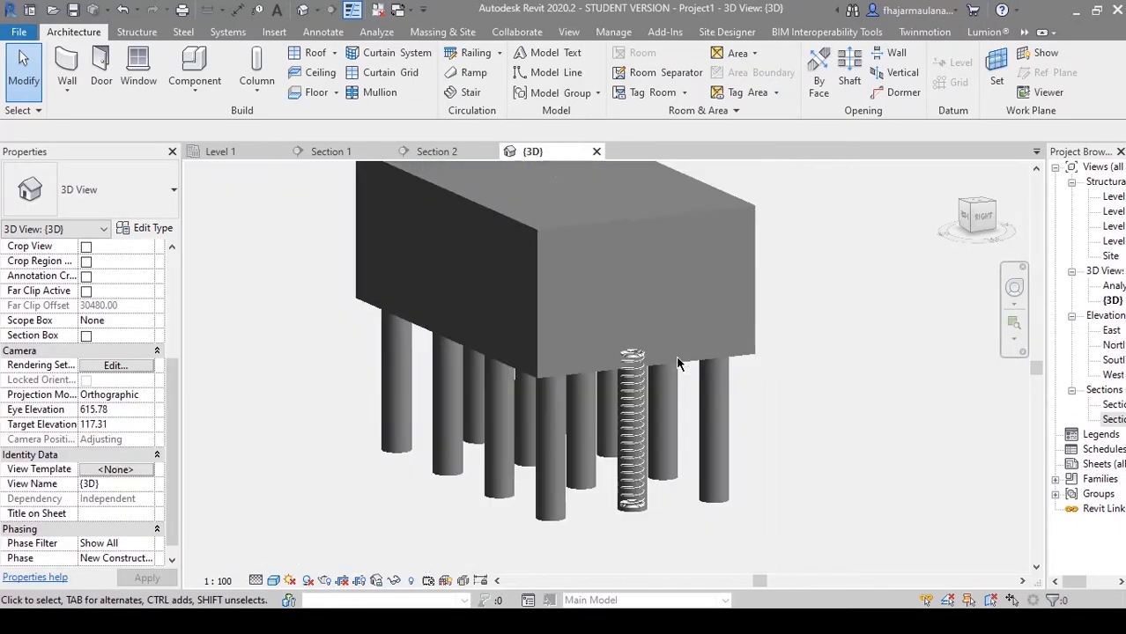
Step: Open the Section 2 view and set its detail level to Fine
{"action": "scroll", "coordinate": [650, 399], "scroll_direction": "up", "scroll_amount": 5}
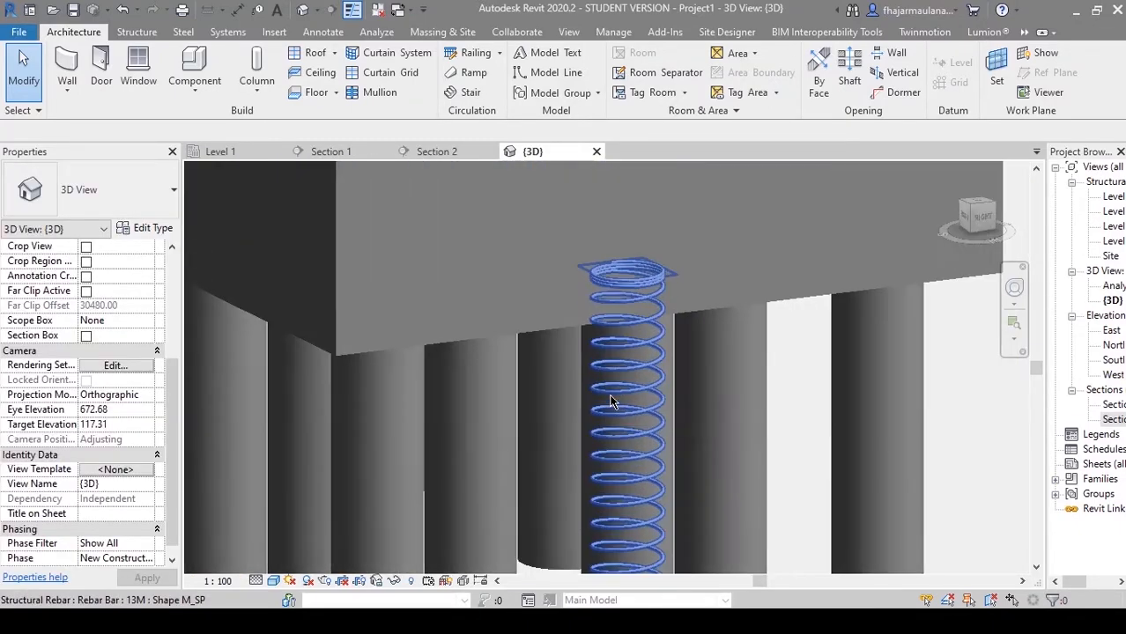
{"action": "scroll", "coordinate": [700, 394], "scroll_direction": "down", "scroll_amount": 2}
{"action": "mouse_move", "coordinate": [771, 490]}
{"action": "middle_mouse_down"}
{"action": "mouse_move", "coordinate": [700, 395]}
{"action": "mouse_move", "coordinate": [785, 500]}
{"action": "middle_mouse_up"}
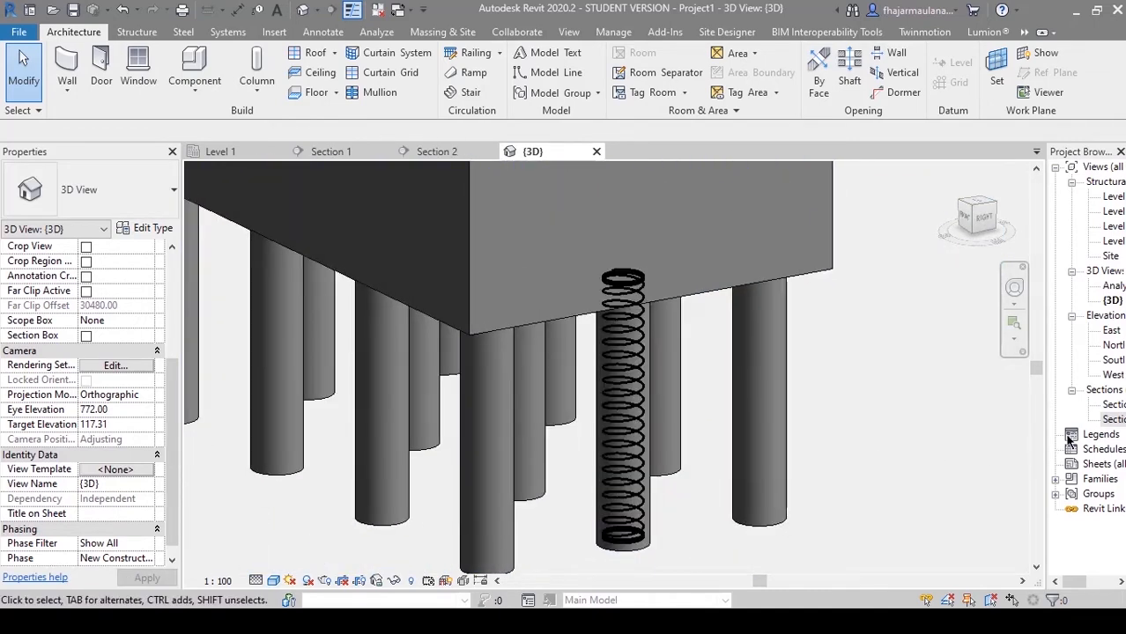
{"action": "left_click_drag", "start_coordinate": [1031, 413], "coordinate": [993, 413]}
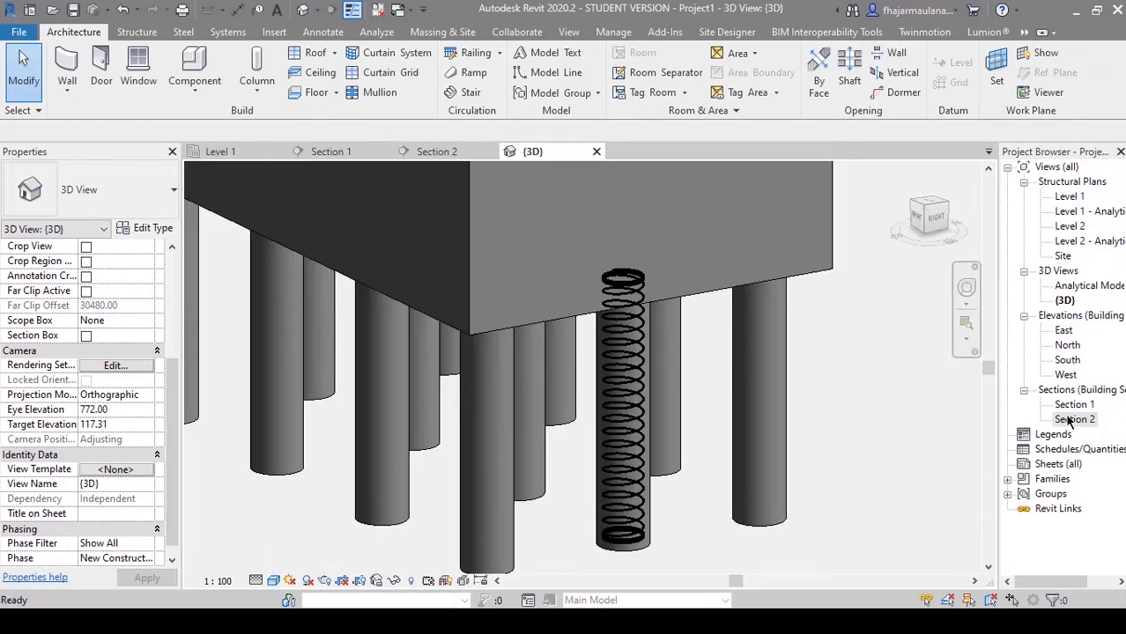
{"action": "double_click", "coordinate": [1070, 420]}
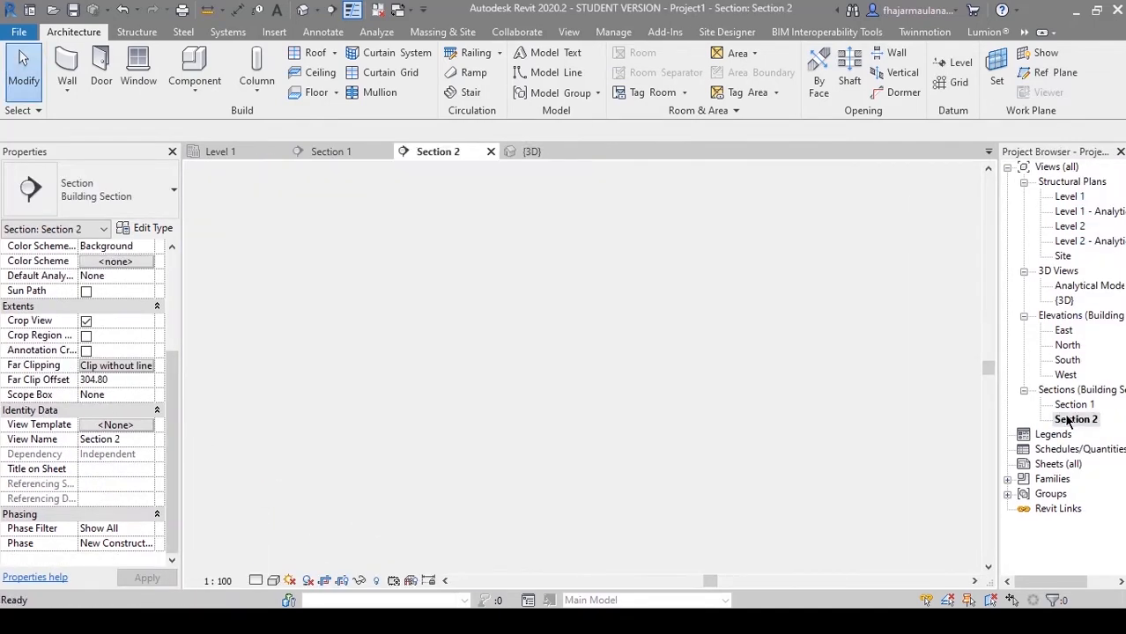
{"action": "left_click", "coordinate": [256, 582]}
{"action": "left_click", "coordinate": [278, 563]}
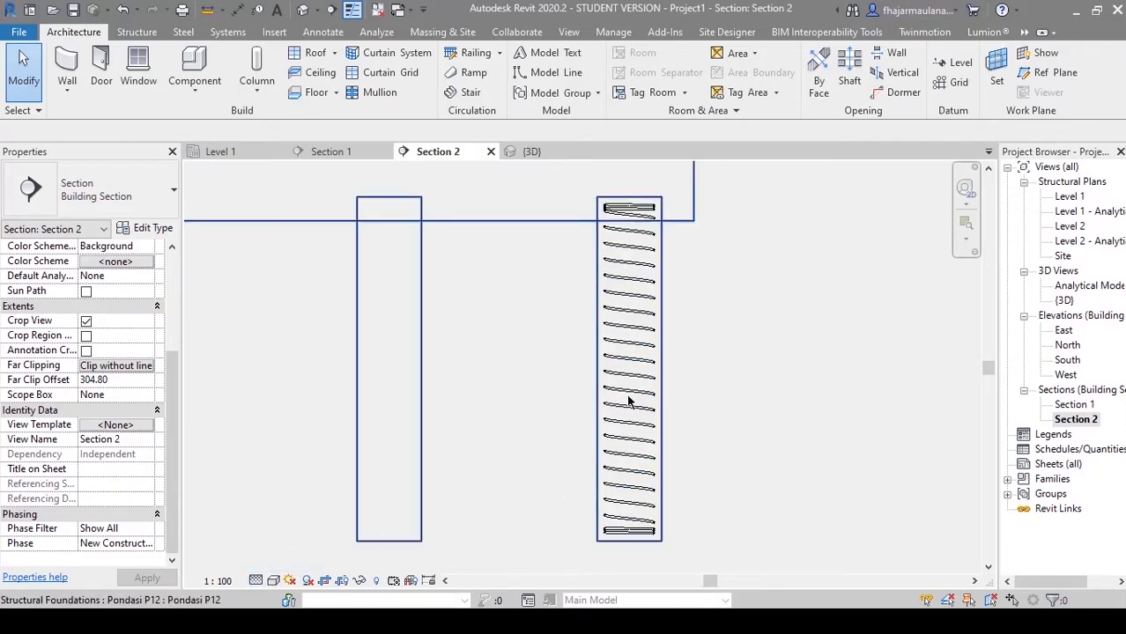
{"action": "scroll", "coordinate": [651, 299], "scroll_direction": "up", "scroll_amount": 3}
{"action": "scroll", "coordinate": [645, 485], "scroll_direction": "down", "scroll_amount": 3}
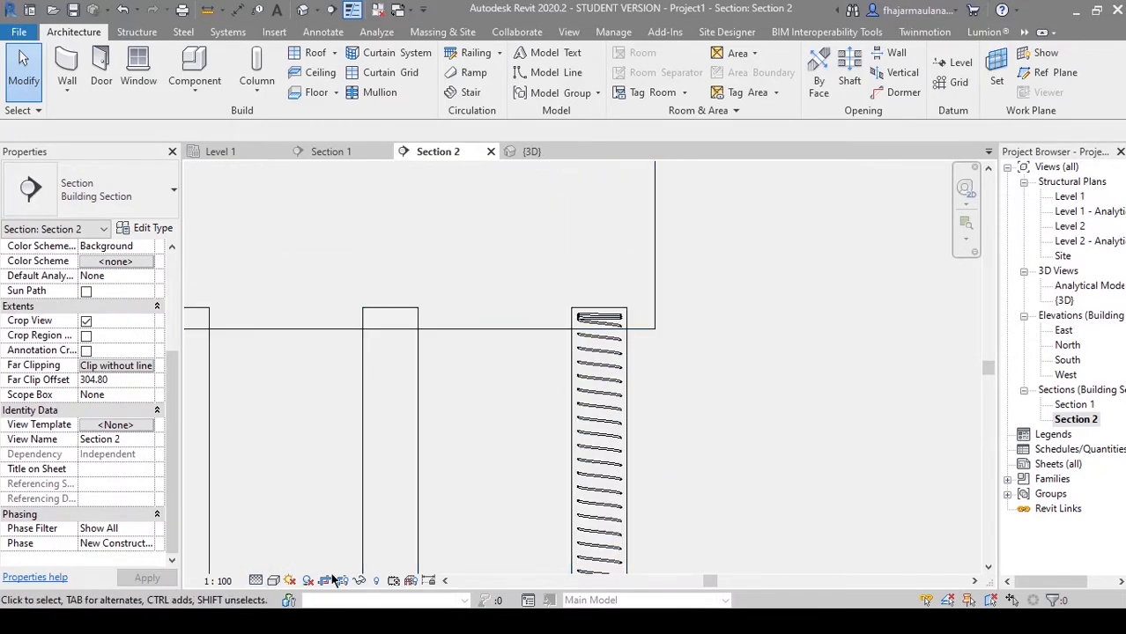
Step: Switch to the foundation drawing in Adobe Acrobat Reader and check the pile reinforcement in section B-B of P.12
{"action": "key", "text": "alt+Tab"}
{"action": "mouse_move", "coordinate": [505, 410]}
{"action": "left_mouse_down"}
{"action": "mouse_move", "coordinate": [339, 301]}
{"action": "mouse_move", "coordinate": [442, 420]}
{"action": "left_mouse_up"}
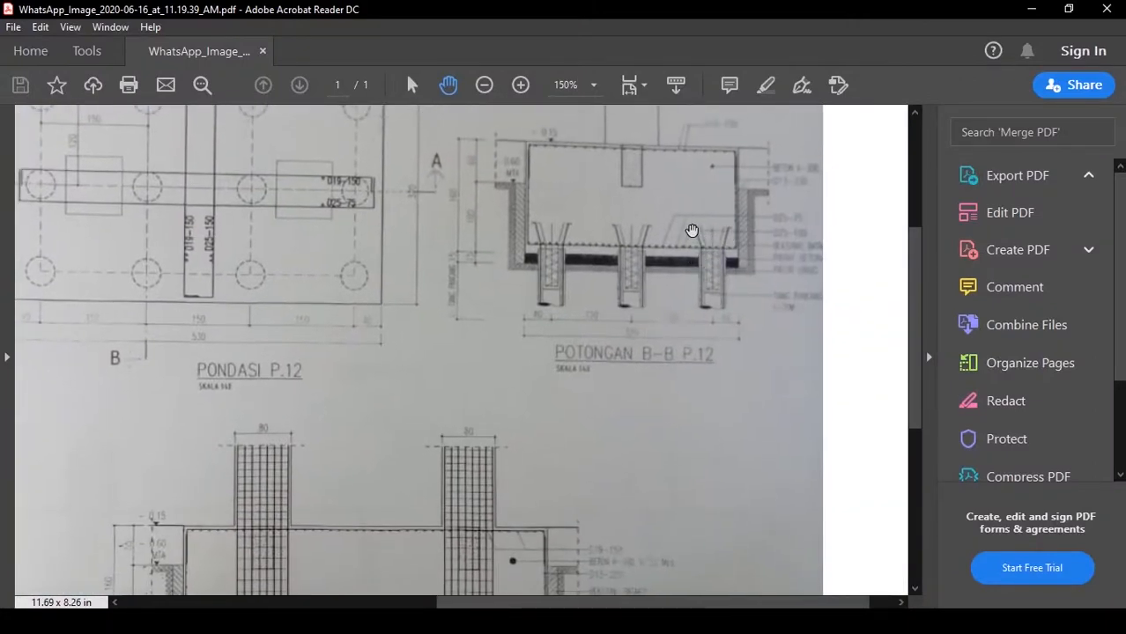
{"action": "key", "text": "alt+Tab"}
Step: Sketch a rebar hosted by the Pondasi P12 foundation, with a vertical segment along the reinforced pile's outer cover line up to the pile top
{"action": "scroll", "coordinate": [759, 450], "scroll_direction": "down", "scroll_amount": 3}
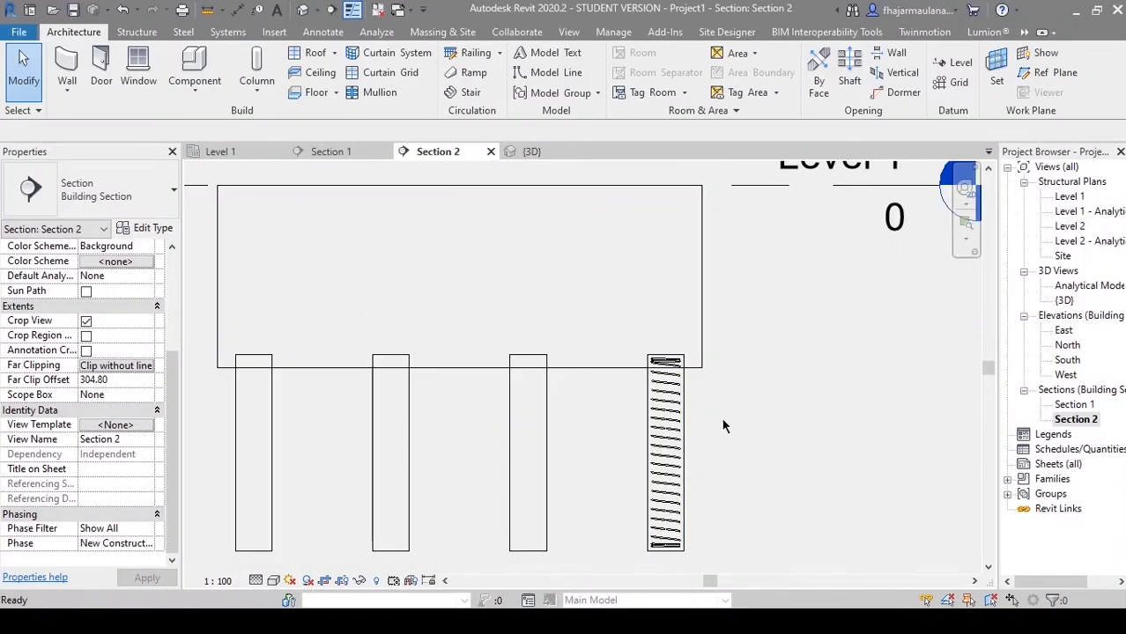
{"action": "left_click", "coordinate": [702, 299]}
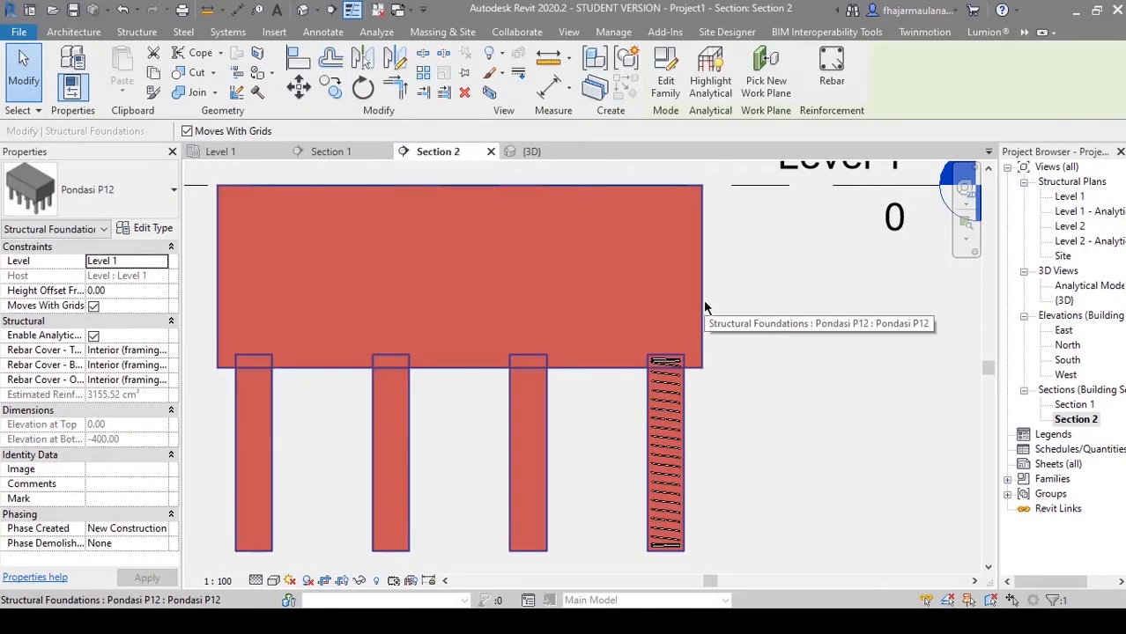
{"action": "left_click", "coordinate": [832, 66]}
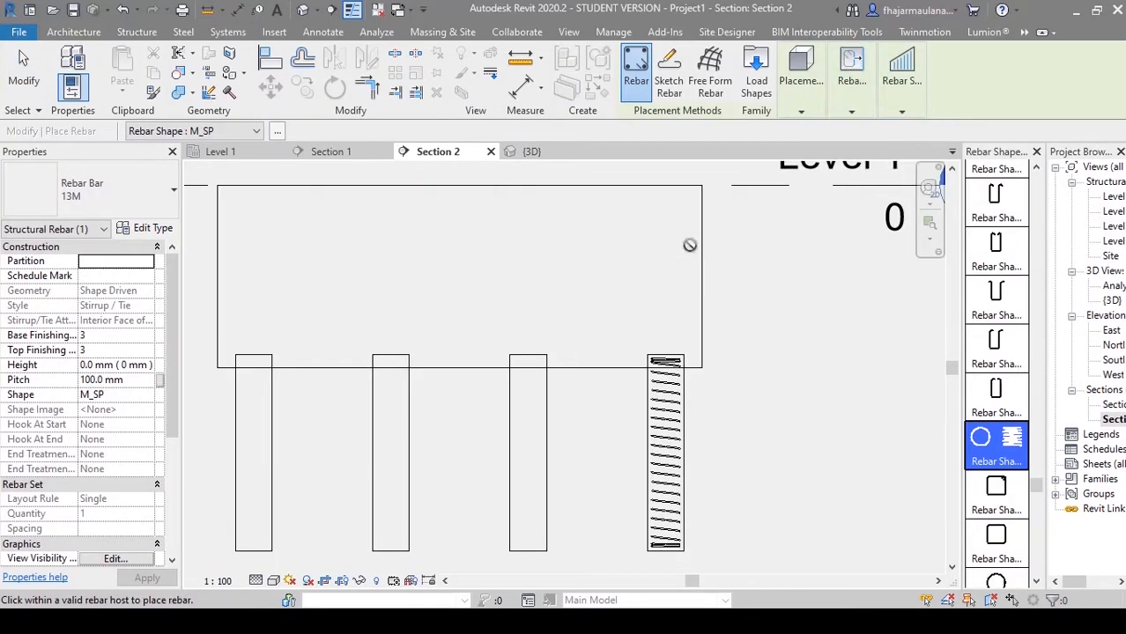
{"action": "left_click", "coordinate": [673, 74]}
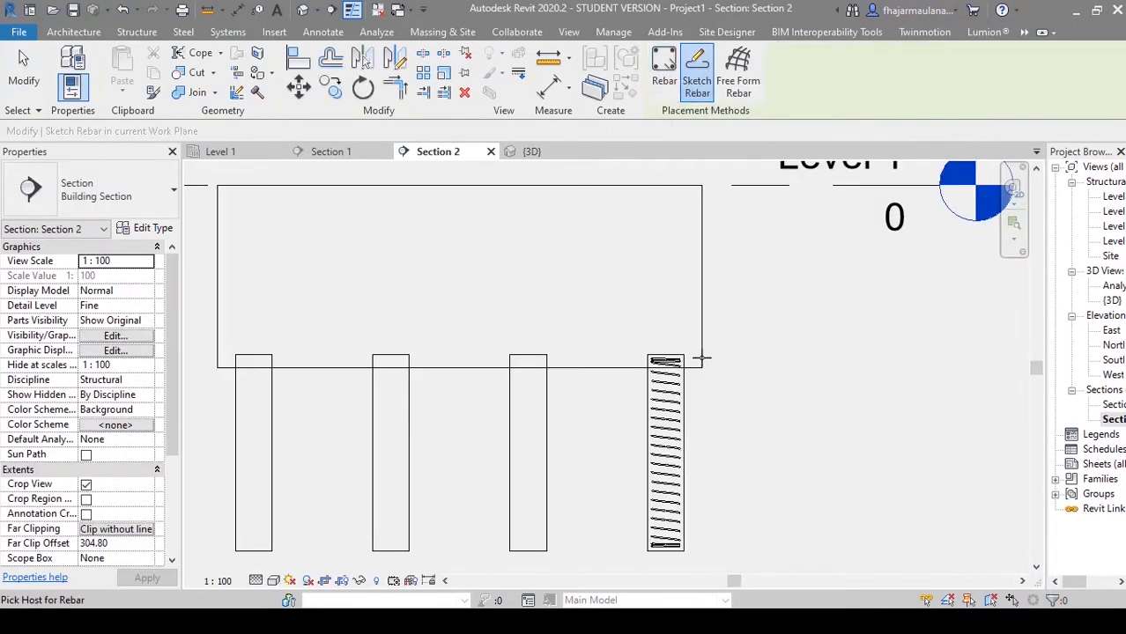
{"action": "left_click", "coordinate": [695, 352]}
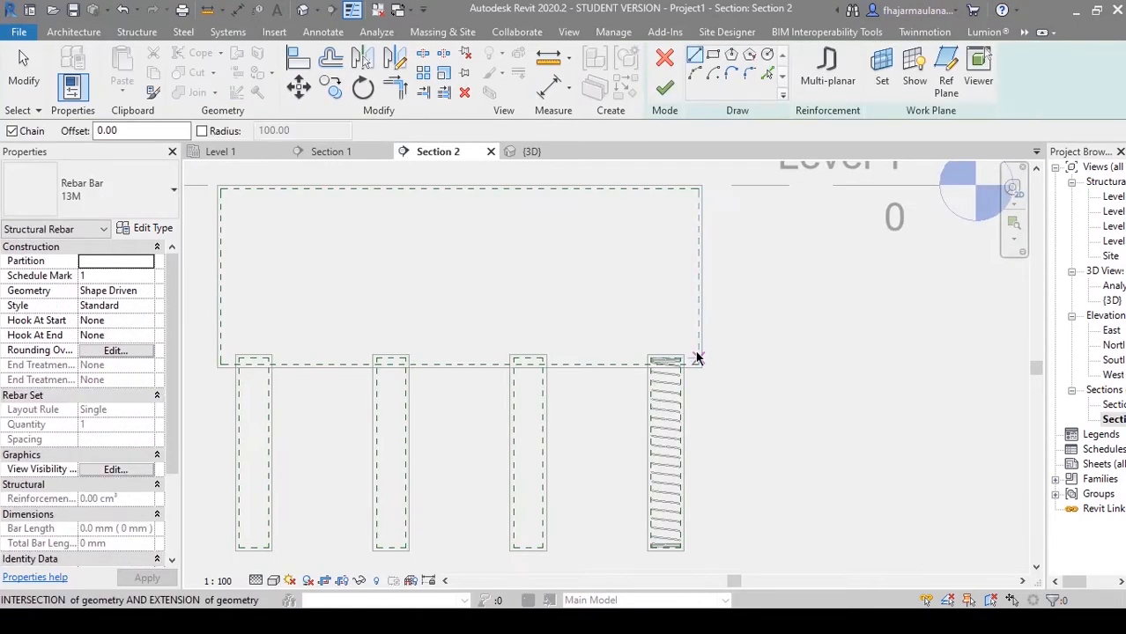
{"action": "scroll", "coordinate": [660, 459], "scroll_direction": "up", "scroll_amount": 5}
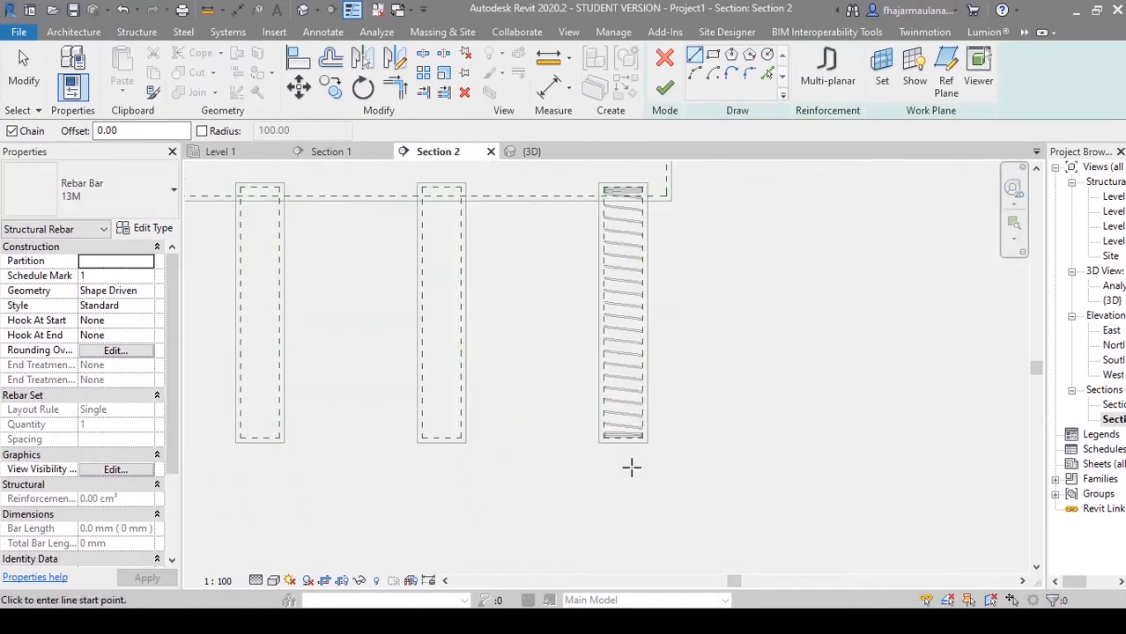
{"action": "left_click", "coordinate": [678, 373]}
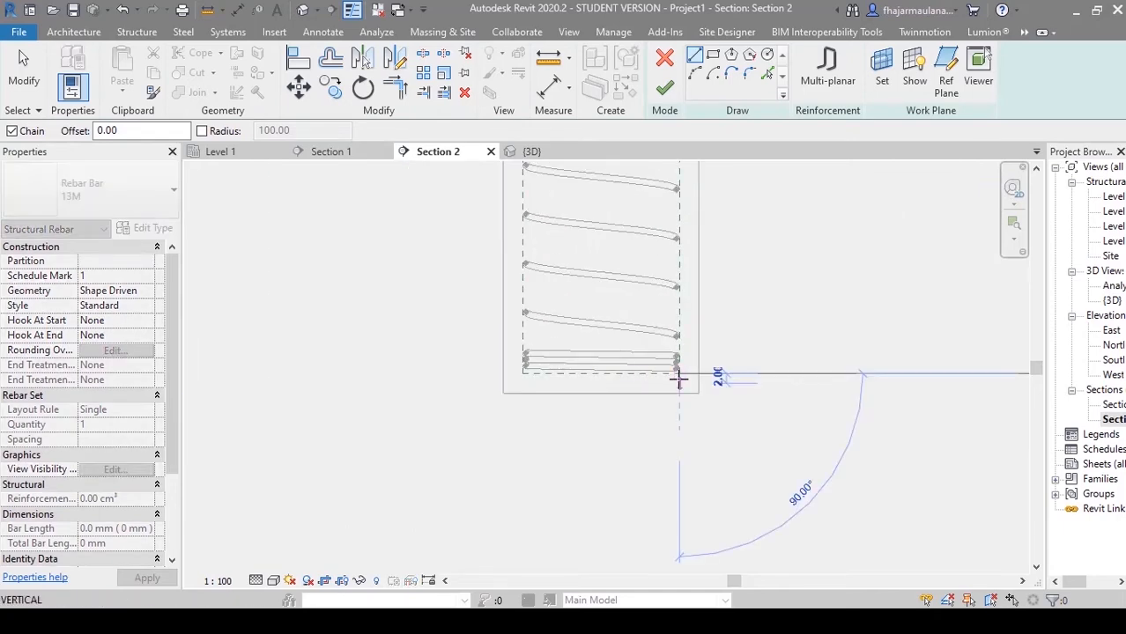
{"action": "scroll", "coordinate": [679, 284], "scroll_direction": "down", "scroll_amount": 3}
{"action": "middle_click_drag", "start_coordinate": [679, 234], "coordinate": [712, 536]}
{"action": "scroll", "coordinate": [697, 416], "scroll_direction": "down", "scroll_amount": 2}
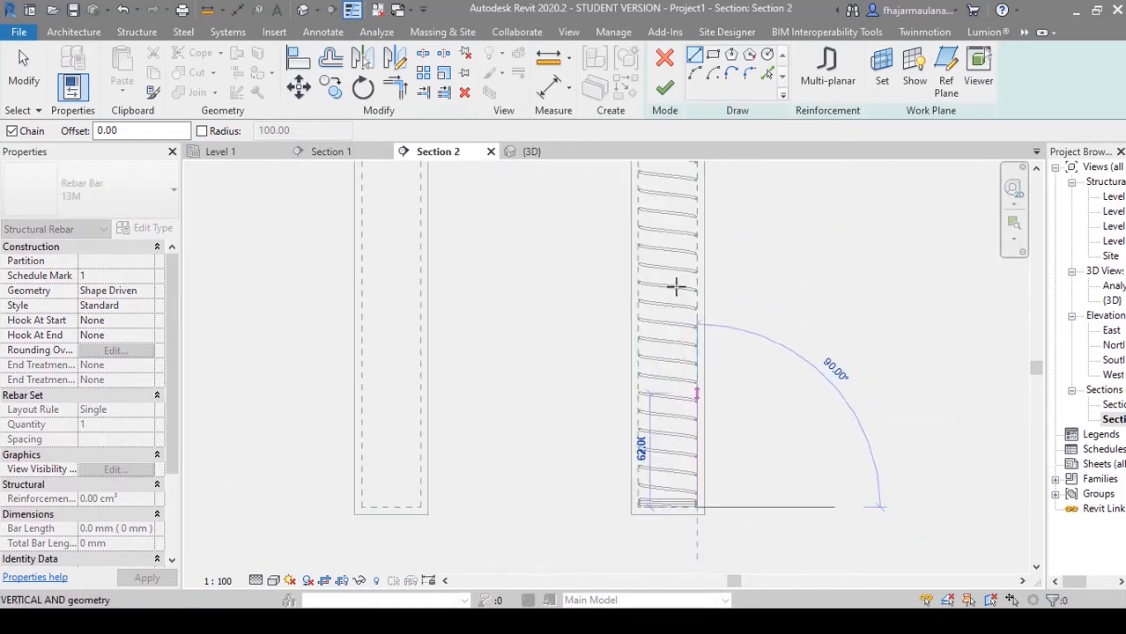
{"action": "middle_click_drag", "start_coordinate": [684, 320], "coordinate": [694, 507]}
{"action": "scroll", "coordinate": [695, 349], "scroll_direction": "up", "scroll_amount": 4}
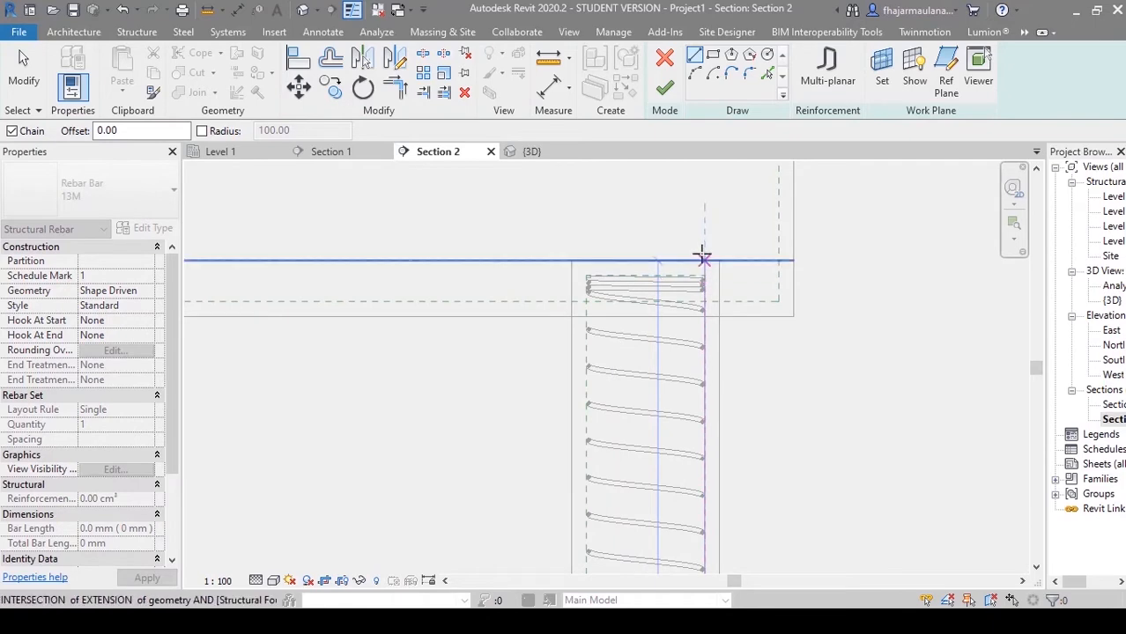
{"action": "scroll", "coordinate": [703, 272], "scroll_direction": "up", "scroll_amount": 3}
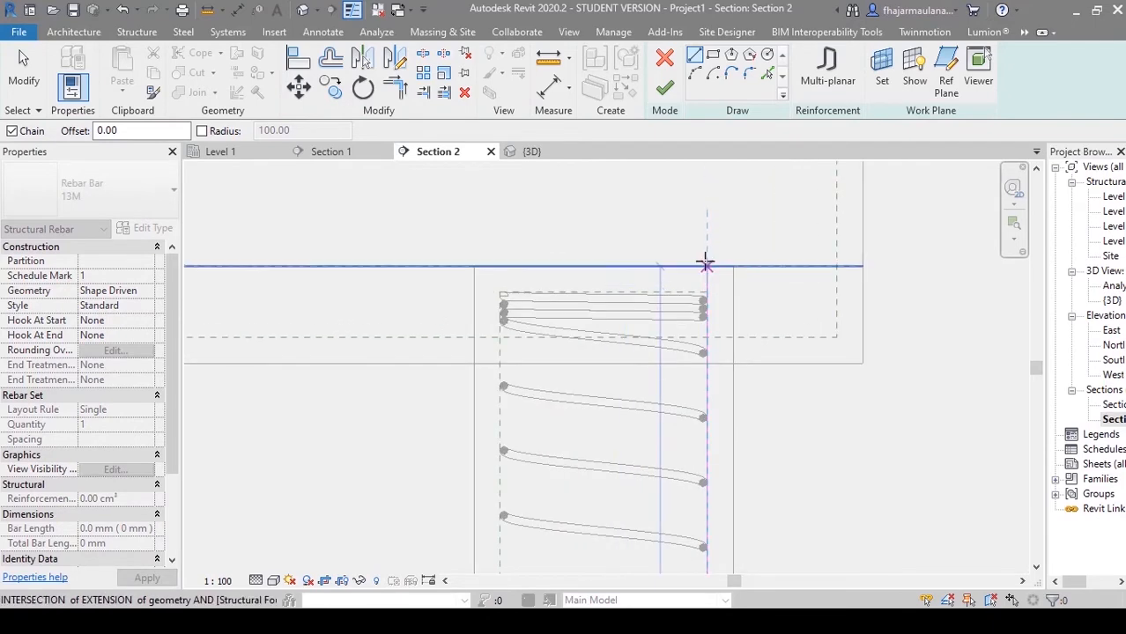
{"action": "left_click", "coordinate": [705, 262]}
Step: Continue the rebar sketch with an outward-sloping segment about 44 cm long at 76° and a horizontal end about 6 cm long
{"action": "middle_click_drag", "start_coordinate": [738, 348], "coordinate": [745, 555]}
{"action": "scroll", "coordinate": [779, 195], "scroll_direction": "down", "scroll_amount": 2}
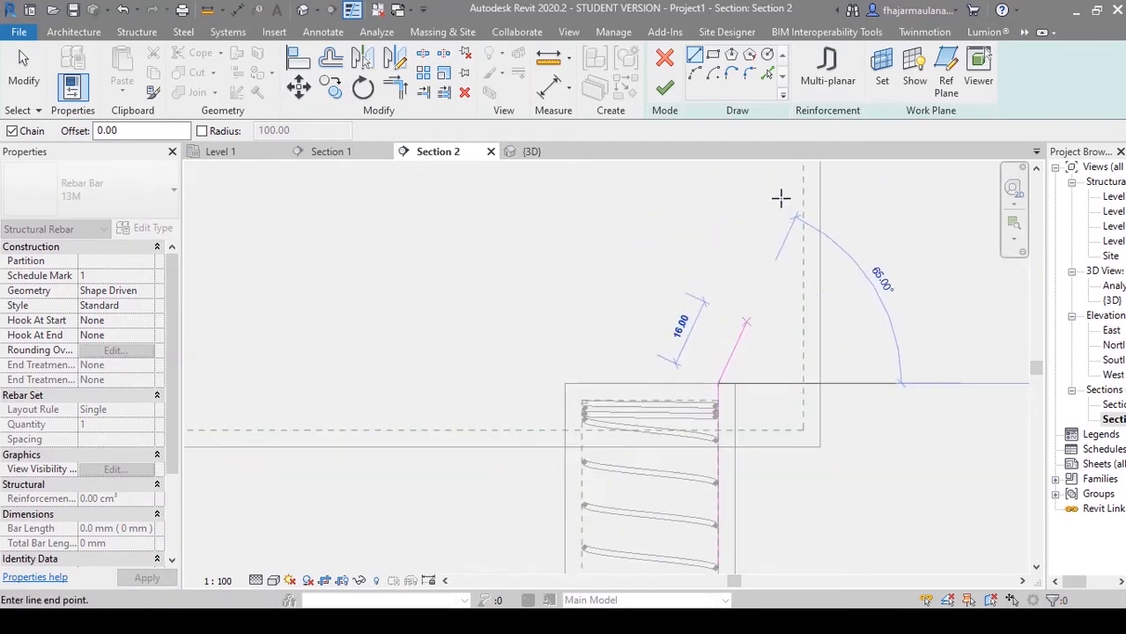
{"action": "middle_click_drag", "start_coordinate": [759, 226], "coordinate": [773, 261]}
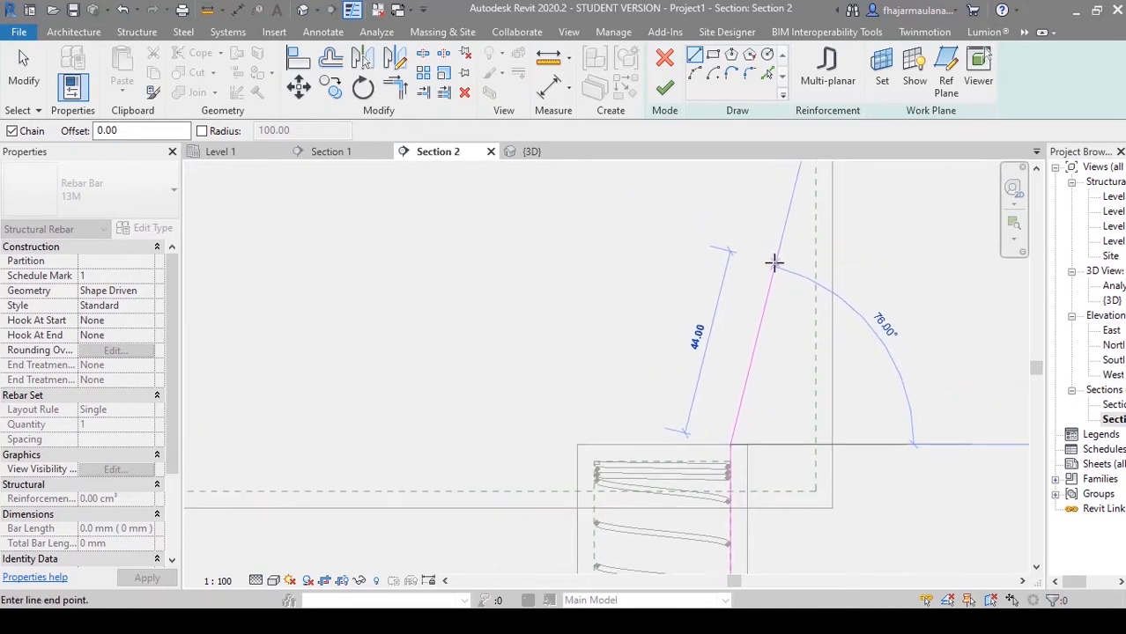
{"action": "left_click", "coordinate": [773, 261]}
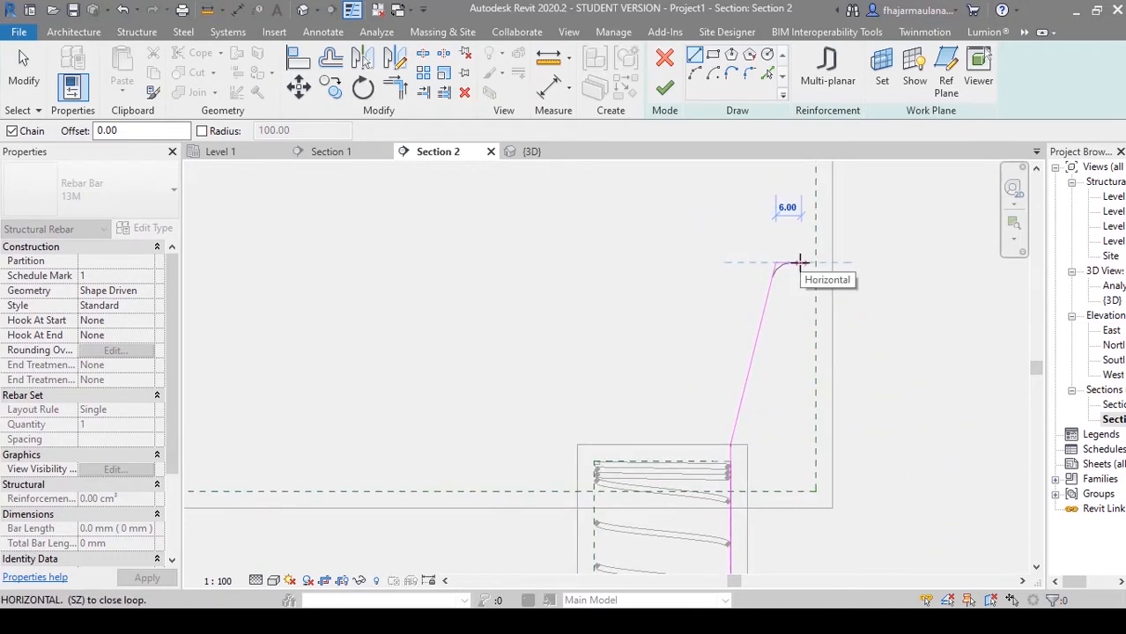
{"action": "left_click", "coordinate": [799, 262]}
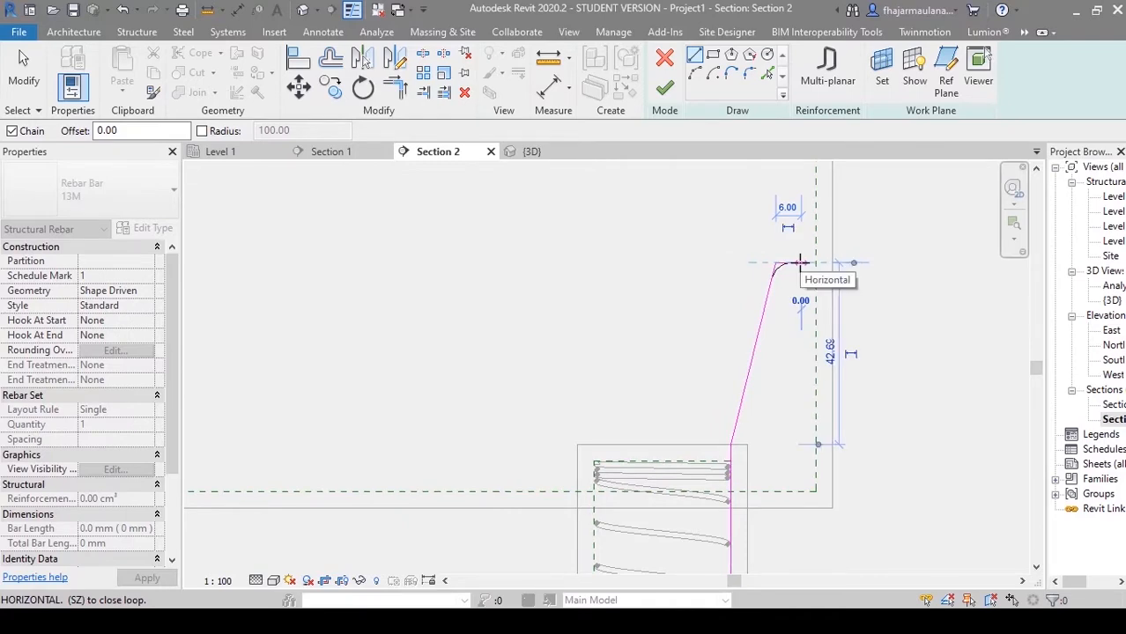
{"action": "key", "text": "Escape"}
{"action": "key", "text": "Escape"}
Step: Finish the sketch to create the bent longitudinal bar in the reinforced pile and leave rebar placement
{"action": "scroll", "coordinate": [775, 288], "scroll_direction": "up", "scroll_amount": 1}
{"action": "middle_click_drag", "start_coordinate": [762, 377], "coordinate": [726, 301]}
{"action": "scroll", "coordinate": [726, 300], "scroll_direction": "down", "scroll_amount": 2}
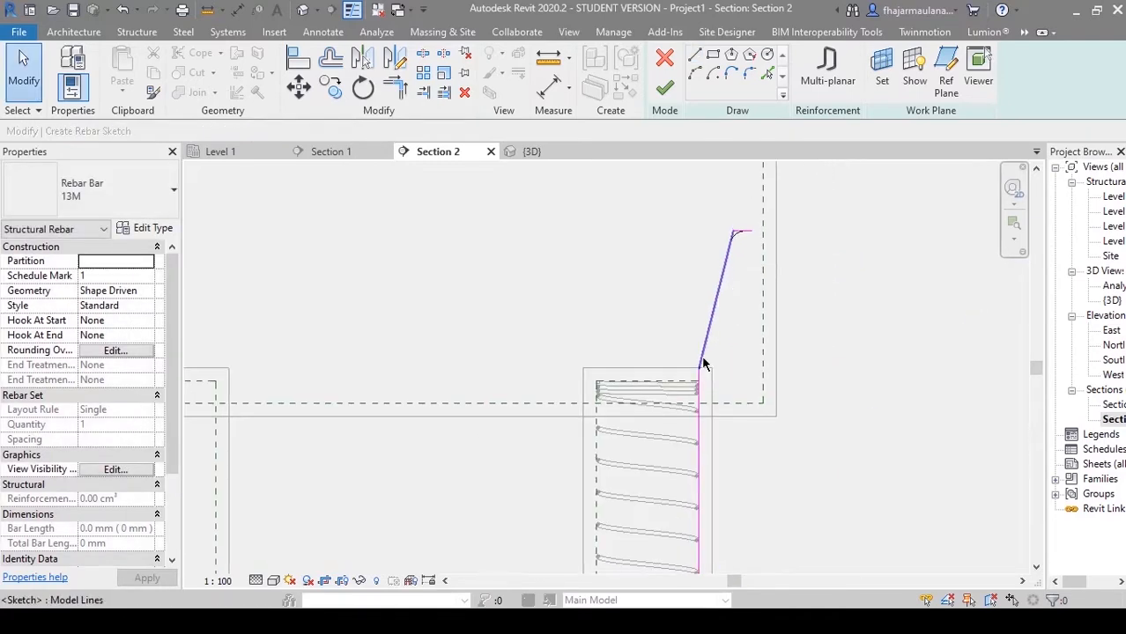
{"action": "left_click", "coordinate": [666, 90]}
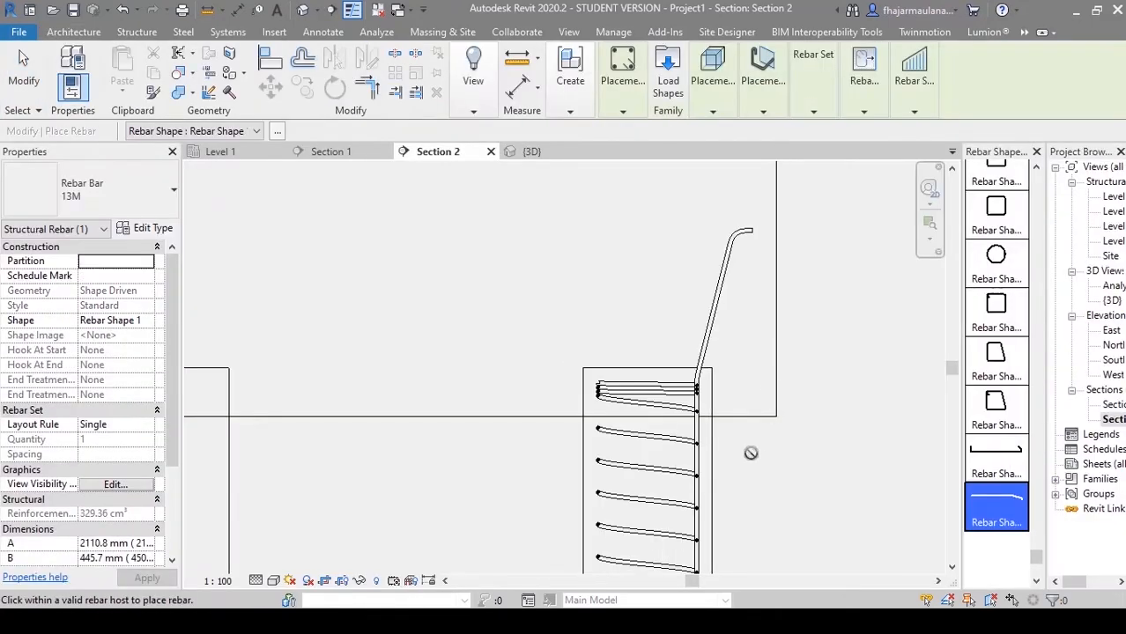
{"action": "middle_click_drag", "start_coordinate": [688, 478], "coordinate": [665, 319]}
{"action": "scroll", "coordinate": [665, 319], "scroll_direction": "up", "scroll_amount": 1}
{"action": "key", "text": "Escape"}
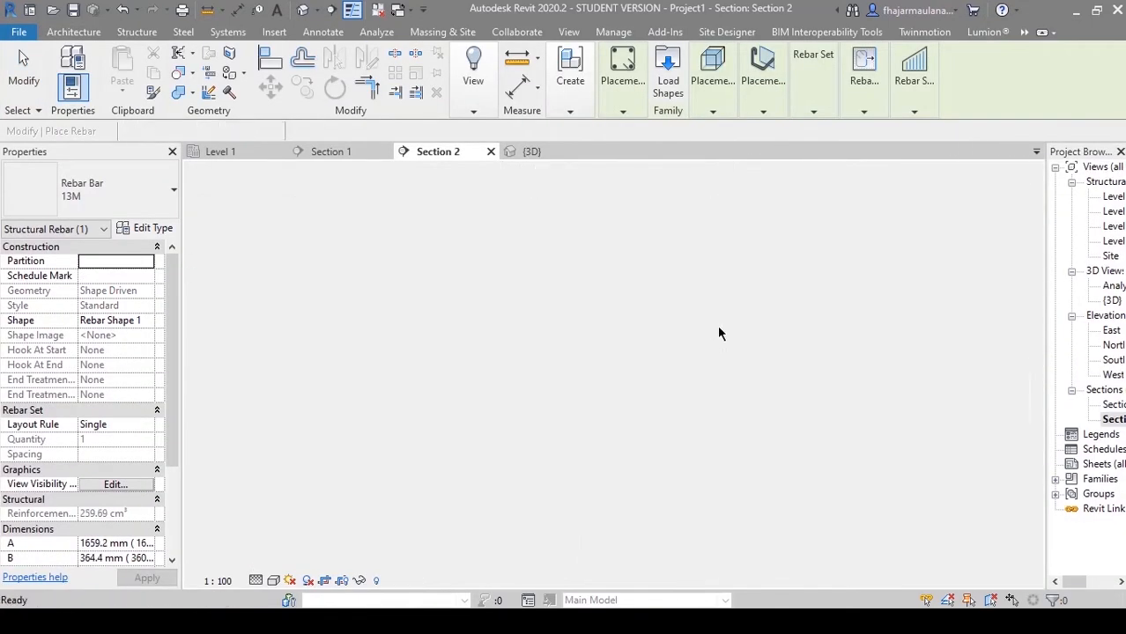
{"action": "scroll", "coordinate": [691, 452], "scroll_direction": "down", "scroll_amount": 2}
{"action": "middle_click_drag", "start_coordinate": [631, 429], "coordinate": [595, 304]}
{"action": "middle_click_drag", "start_coordinate": [621, 366], "coordinate": [654, 540]}
{"action": "scroll", "coordinate": [646, 295], "scroll_direction": "up", "scroll_amount": 1}
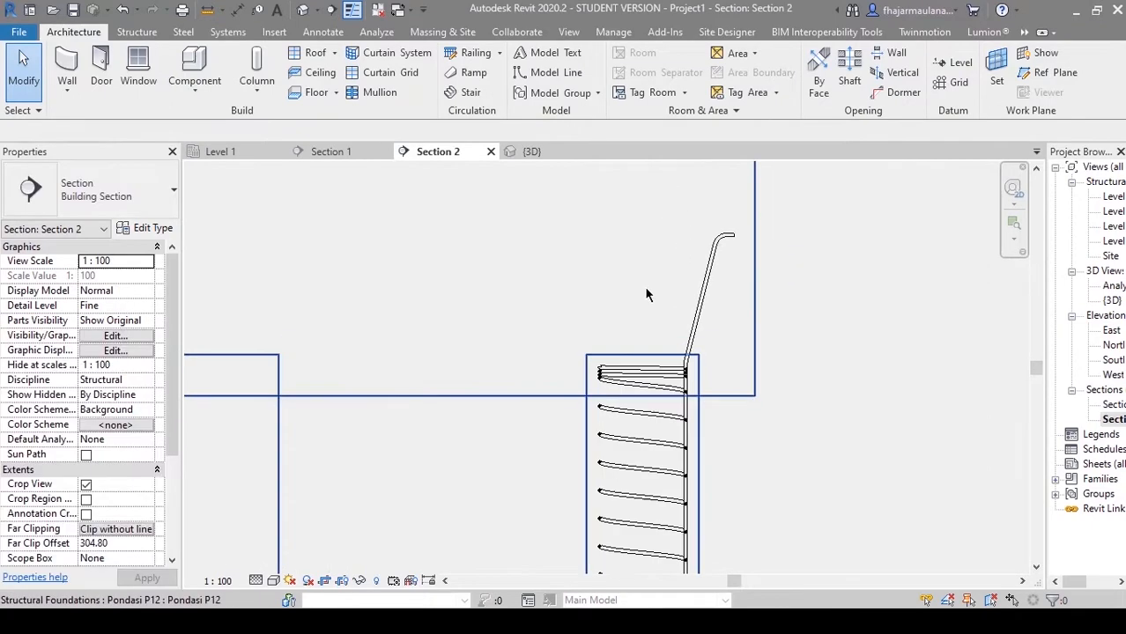
Step: Set the pitch of the pile's spiral rebar to 200 mm
{"action": "scroll", "coordinate": [646, 295], "scroll_direction": "up", "scroll_amount": 2}
{"action": "middle_click_drag", "start_coordinate": [645, 295], "coordinate": [671, 267]}
{"action": "scroll", "coordinate": [621, 354], "scroll_direction": "down", "scroll_amount": 1}
{"action": "scroll", "coordinate": [594, 375], "scroll_direction": "up", "scroll_amount": 3}
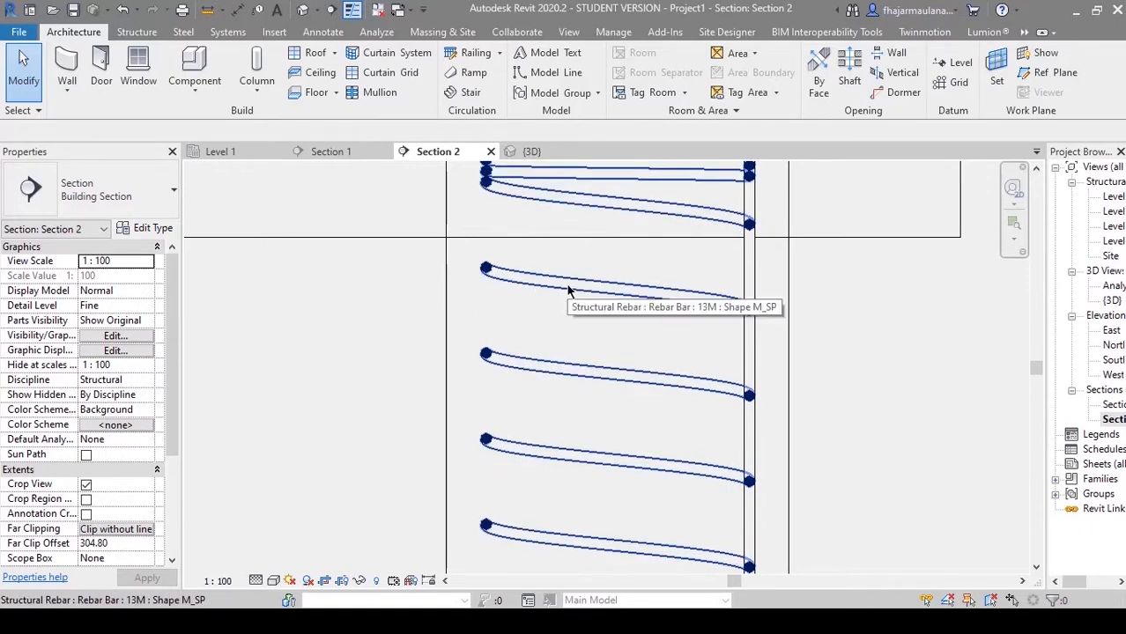
{"action": "left_click", "coordinate": [568, 290]}
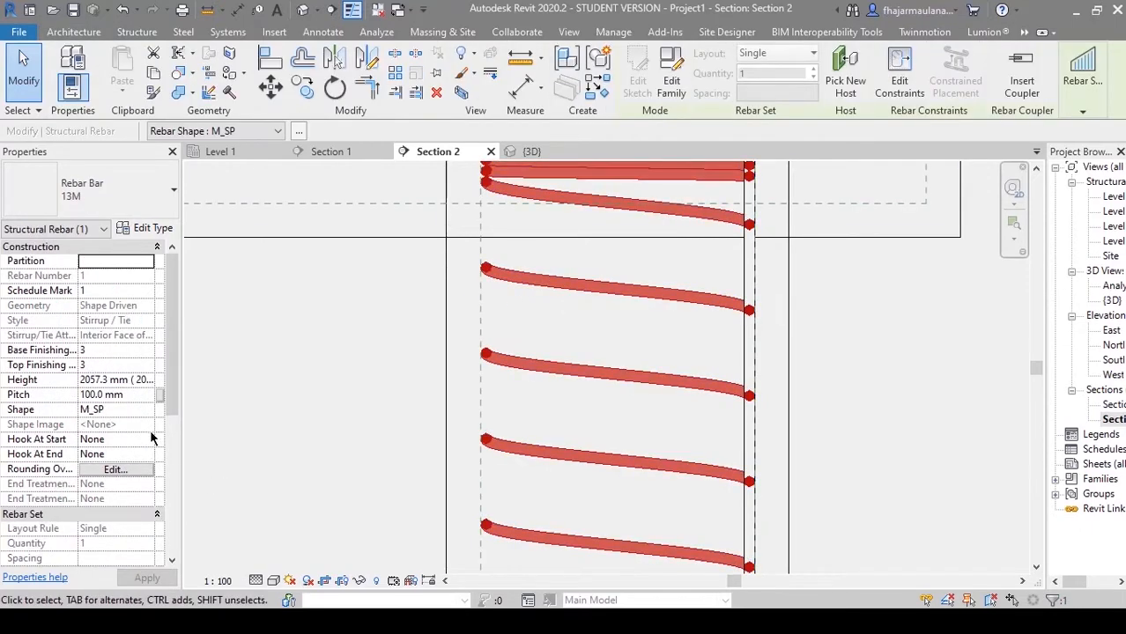
{"action": "left_click_drag", "start_coordinate": [169, 364], "coordinate": [40, 407]}
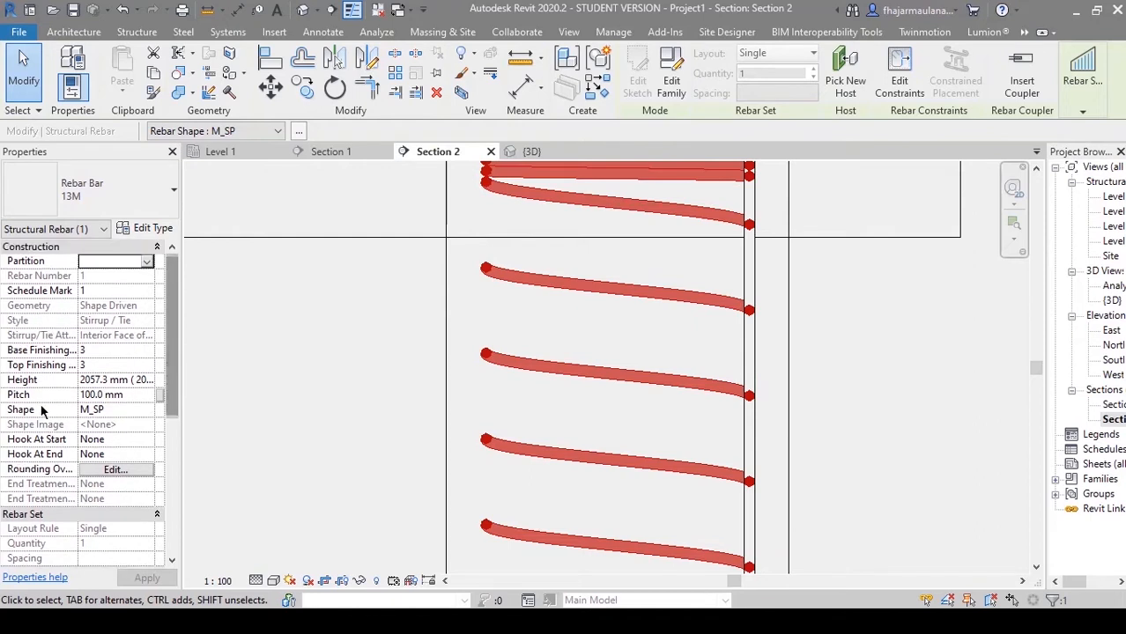
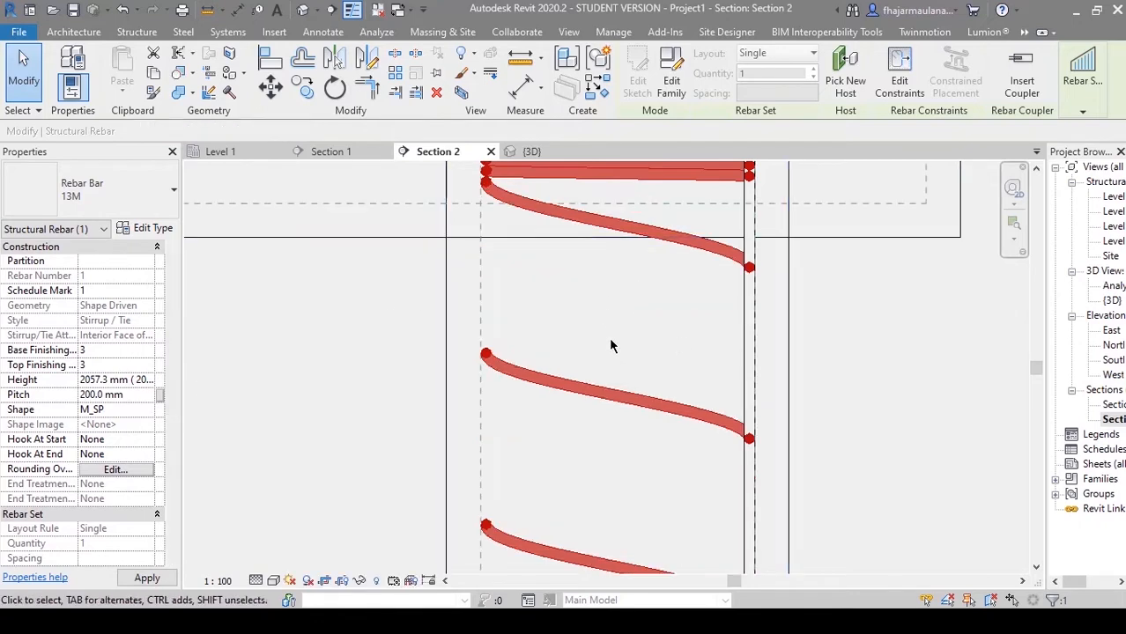
{"action": "scroll", "coordinate": [674, 428], "scroll_direction": "down", "scroll_amount": 3}
{"action": "left_click", "coordinate": [753, 564]}
Step: Set the spiral rebar's pitch back to 100 mm
{"action": "middle_click_drag", "start_coordinate": [753, 569], "coordinate": [711, 342]}
{"action": "scroll", "coordinate": [711, 342], "scroll_direction": "down", "scroll_amount": 3}
{"action": "scroll", "coordinate": [656, 387], "scroll_direction": "up", "scroll_amount": 5}
{"action": "middle_click_drag", "start_coordinate": [660, 375], "coordinate": [638, 529]}
{"action": "scroll", "coordinate": [639, 524], "scroll_direction": "down", "scroll_amount": 2}
{"action": "scroll", "coordinate": [645, 486], "scroll_direction": "down", "scroll_amount": 1}
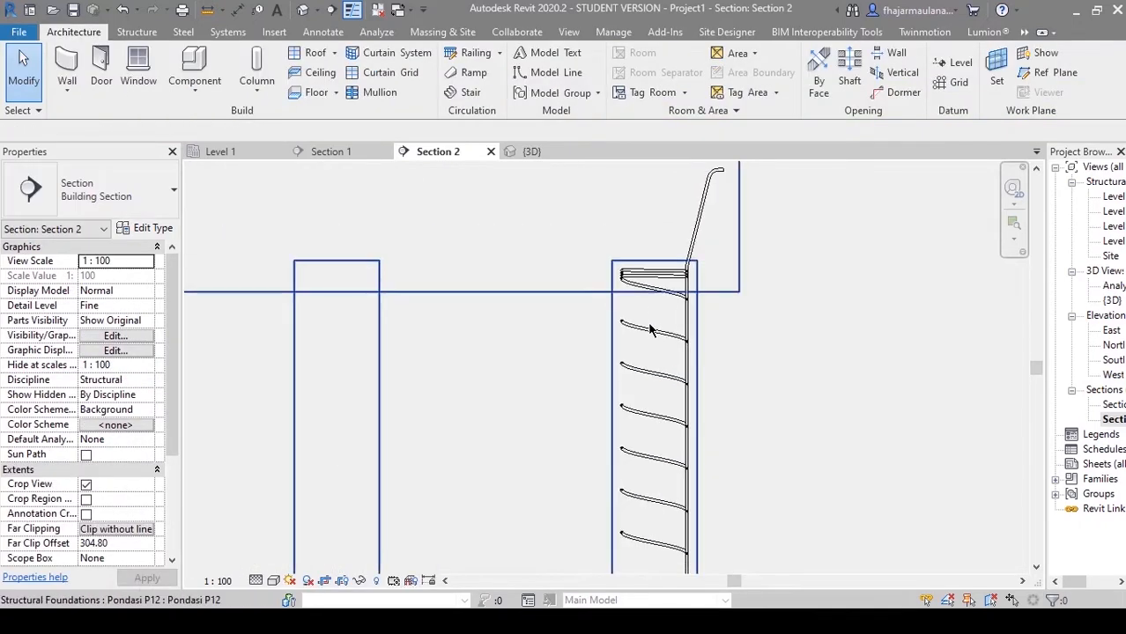
{"action": "scroll", "coordinate": [644, 334], "scroll_direction": "up", "scroll_amount": 2}
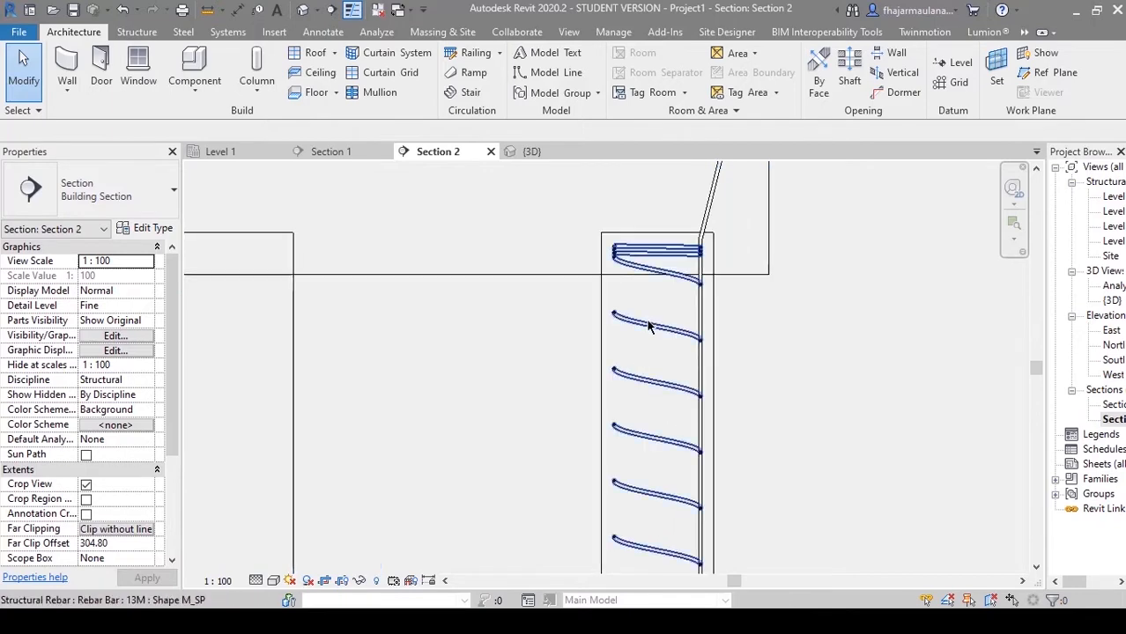
{"action": "left_click", "coordinate": [649, 327]}
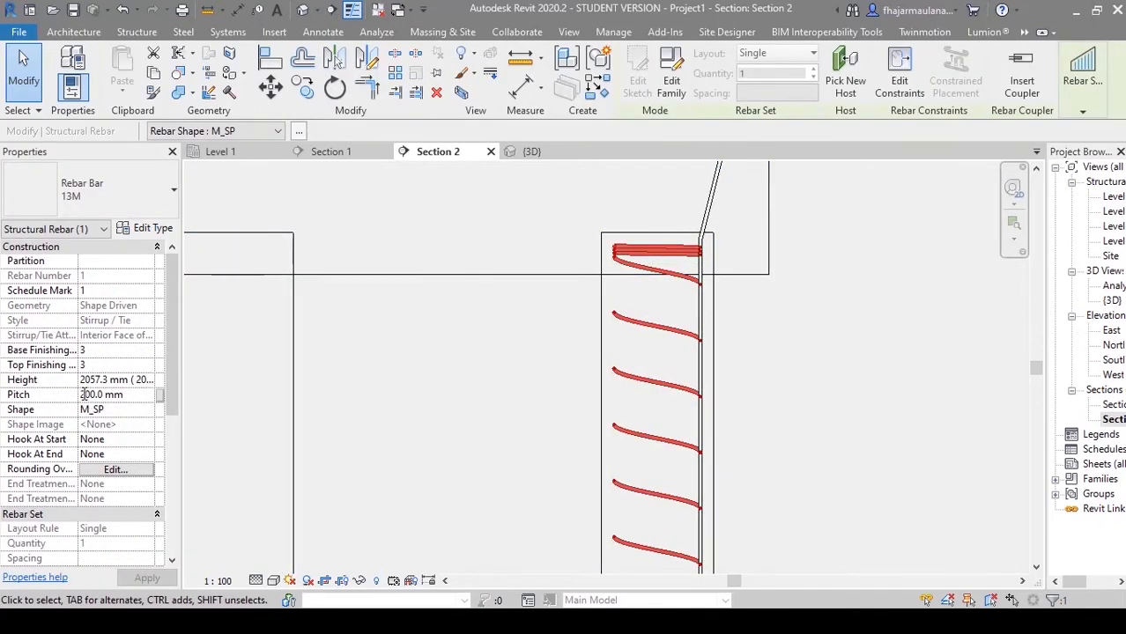
{"action": "scroll", "coordinate": [496, 381], "scroll_direction": "down", "scroll_amount": 3}
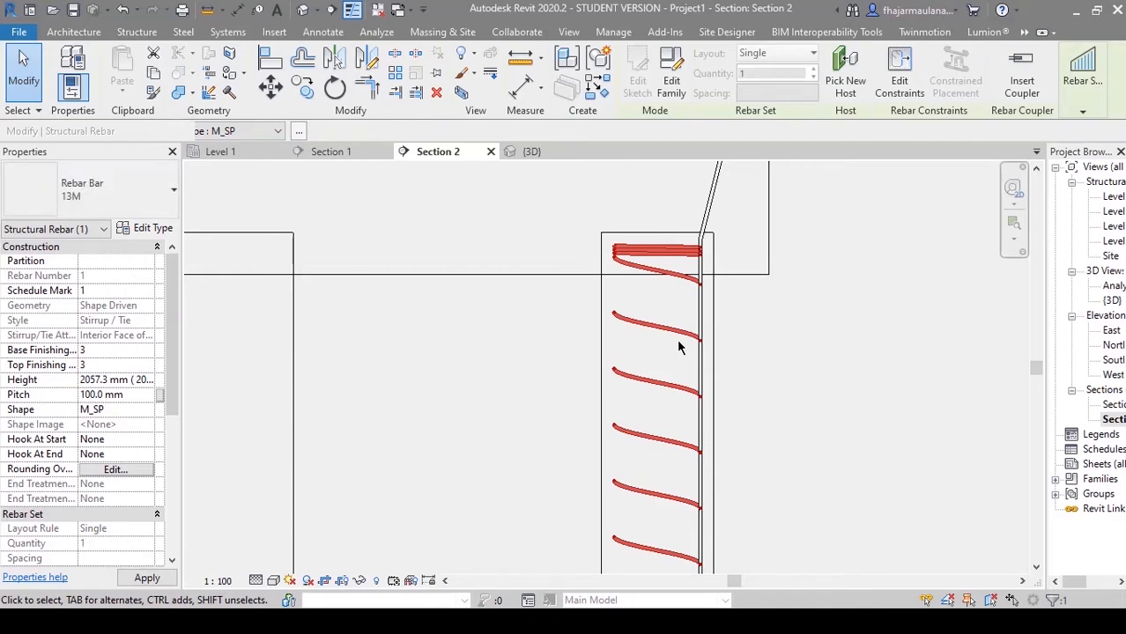
{"action": "middle_click_drag", "start_coordinate": [496, 381], "coordinate": [714, 429]}
{"action": "key", "text": "Escape"}
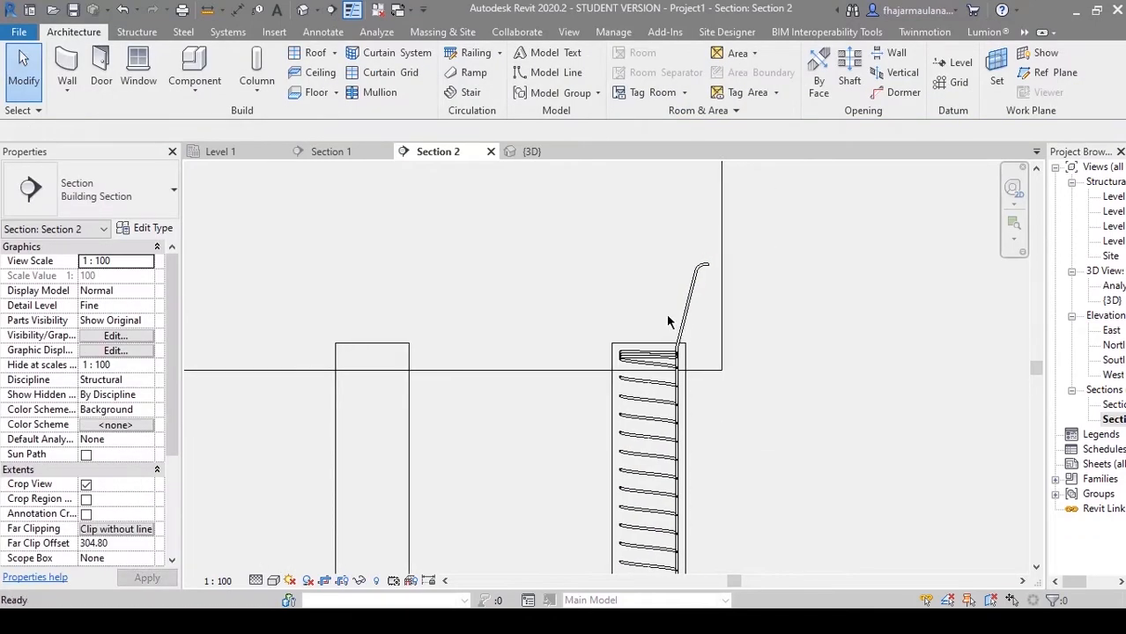
{"action": "scroll", "coordinate": [666, 312], "scroll_direction": "up", "scroll_amount": 3}
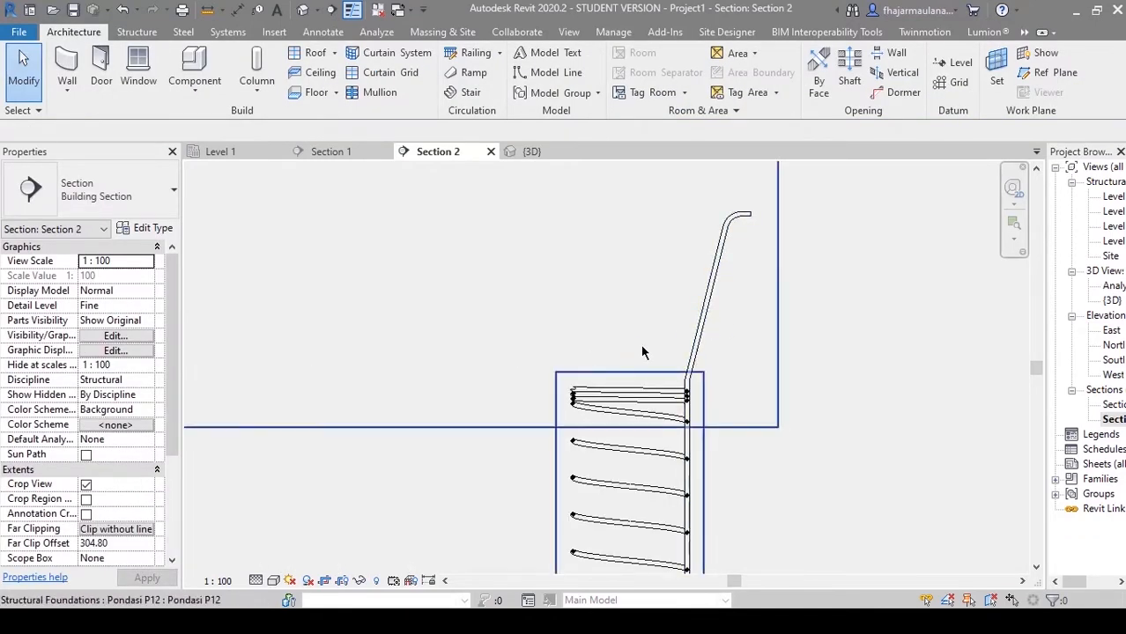
Step: Open the Level 1 structural plan and set its detail level to Fine at the reinforced pile
{"action": "middle_click_drag", "start_coordinate": [787, 320], "coordinate": [810, 321]}
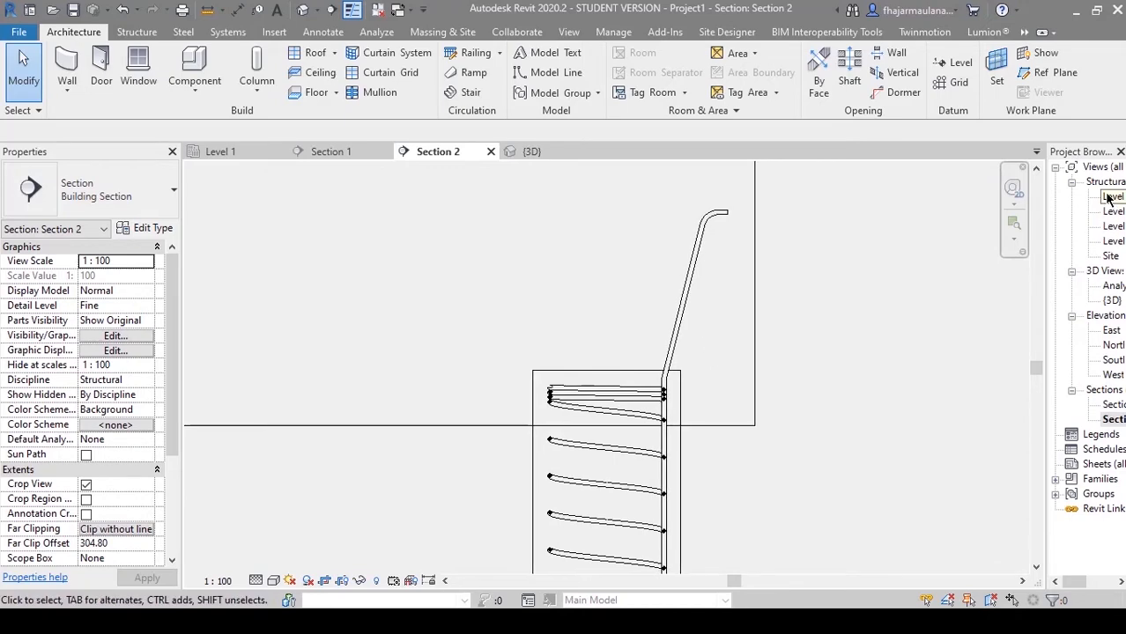
{"action": "left_click_drag", "start_coordinate": [1047, 222], "coordinate": [1005, 225]}
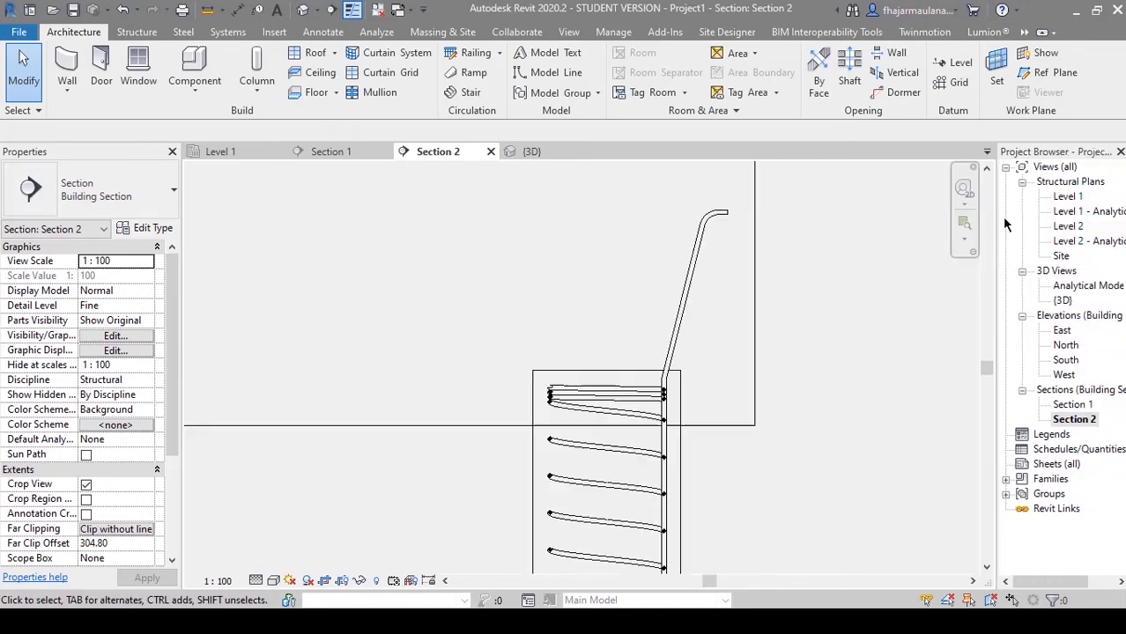
{"action": "double_click", "coordinate": [1067, 197]}
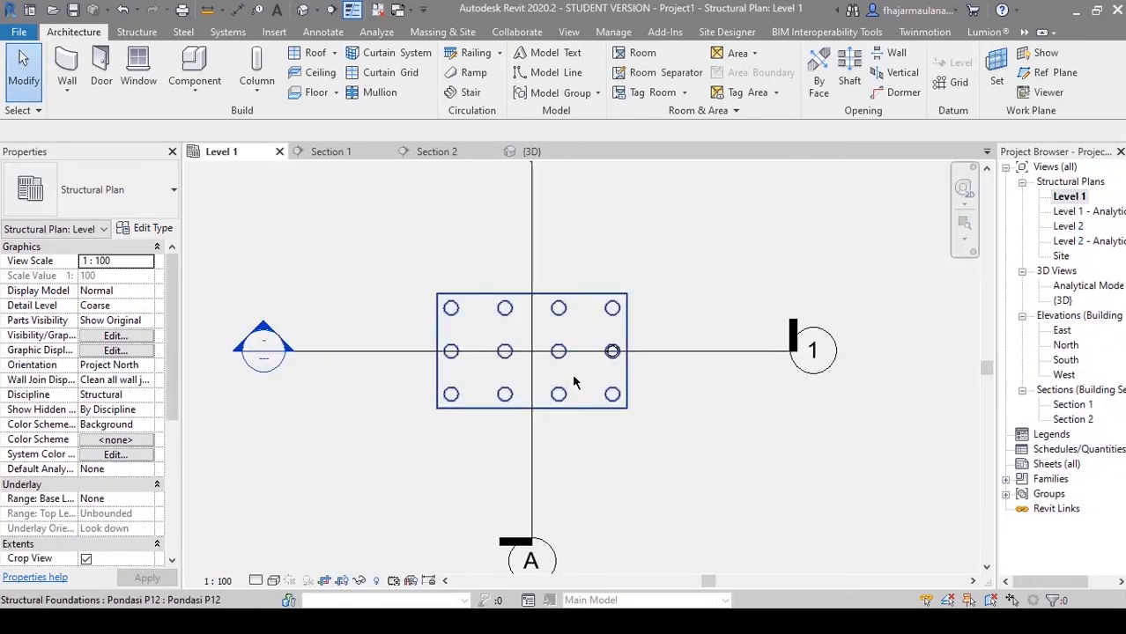
{"action": "scroll", "coordinate": [572, 382], "scroll_direction": "up", "scroll_amount": 5}
{"action": "scroll", "coordinate": [650, 343], "scroll_direction": "up", "scroll_amount": 5}
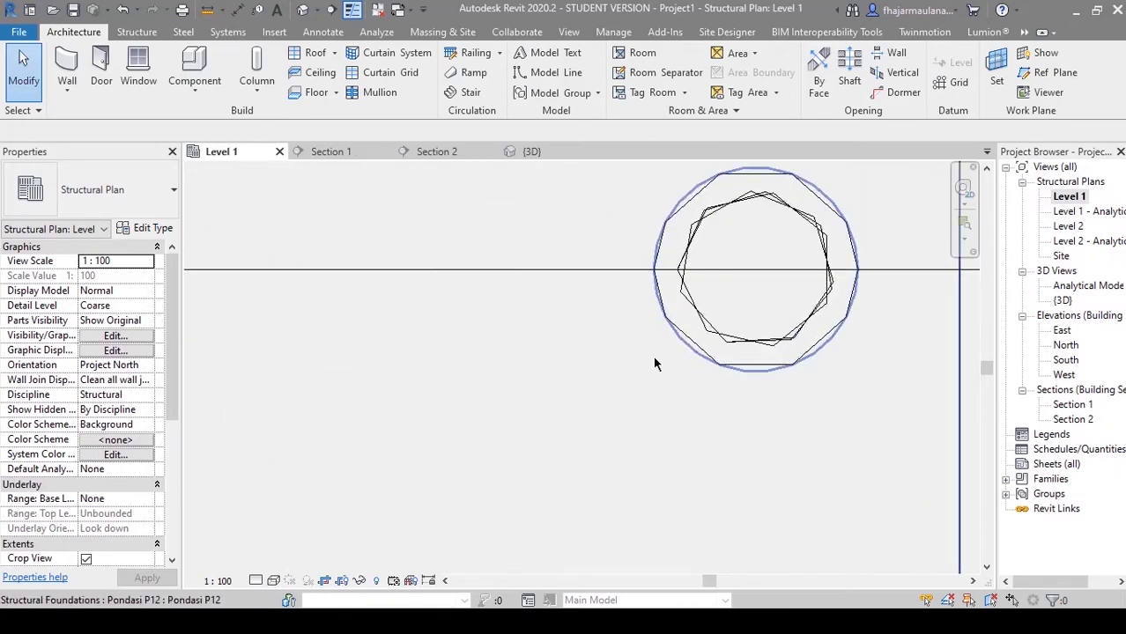
{"action": "left_click", "coordinate": [255, 581]}
{"action": "left_click", "coordinate": [277, 563]}
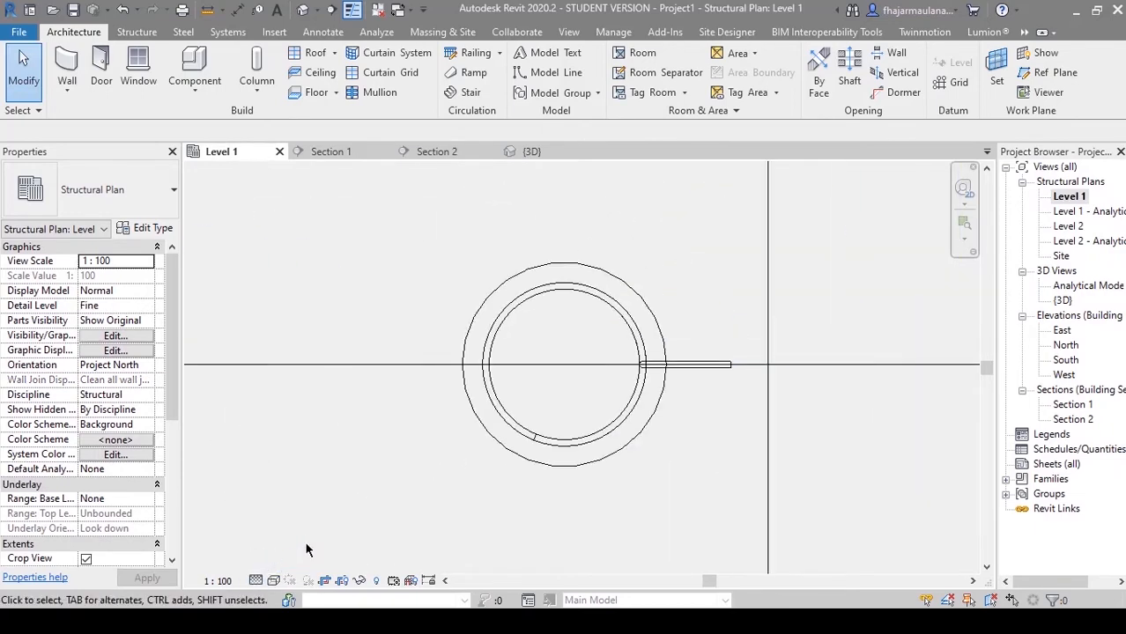
Step: Create a radial array of the bent longitudinal bar about the pile's centre, sweeping 180° from the section line to the pile's opposite side
{"action": "scroll", "coordinate": [535, 441], "scroll_direction": "up", "scroll_amount": 3}
{"action": "middle_click_drag", "start_coordinate": [611, 406], "coordinate": [648, 420]}
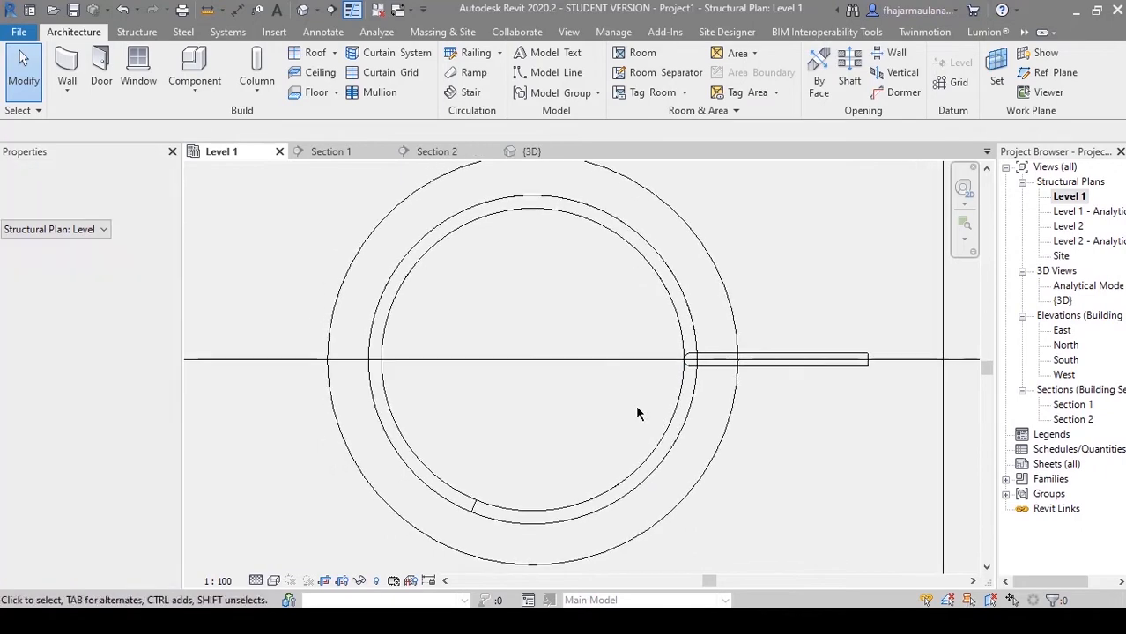
{"action": "scroll", "coordinate": [652, 417], "scroll_direction": "up", "scroll_amount": 2}
{"action": "scroll", "coordinate": [778, 401], "scroll_direction": "down", "scroll_amount": 3}
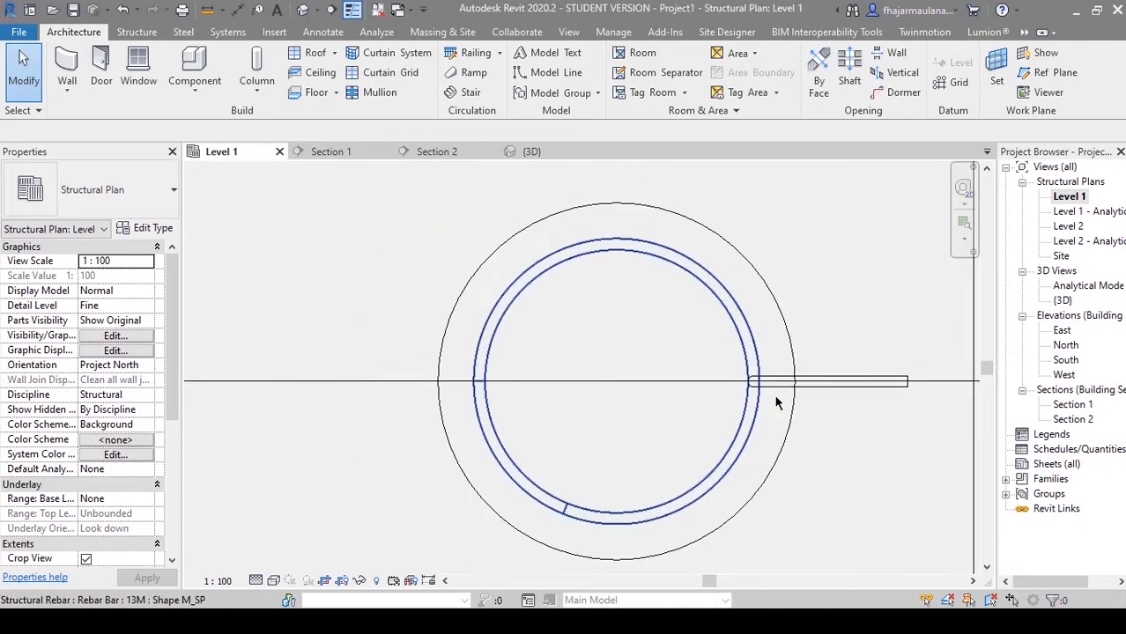
{"action": "left_click", "coordinate": [834, 387]}
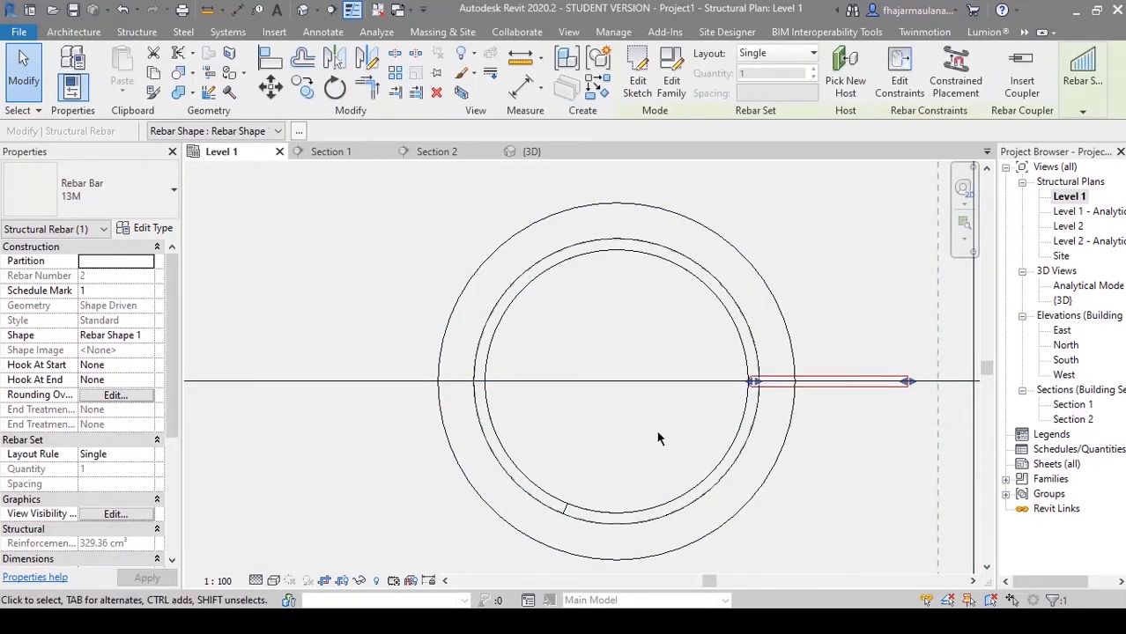
{"action": "middle_click_drag", "start_coordinate": [655, 429], "coordinate": [601, 438]}
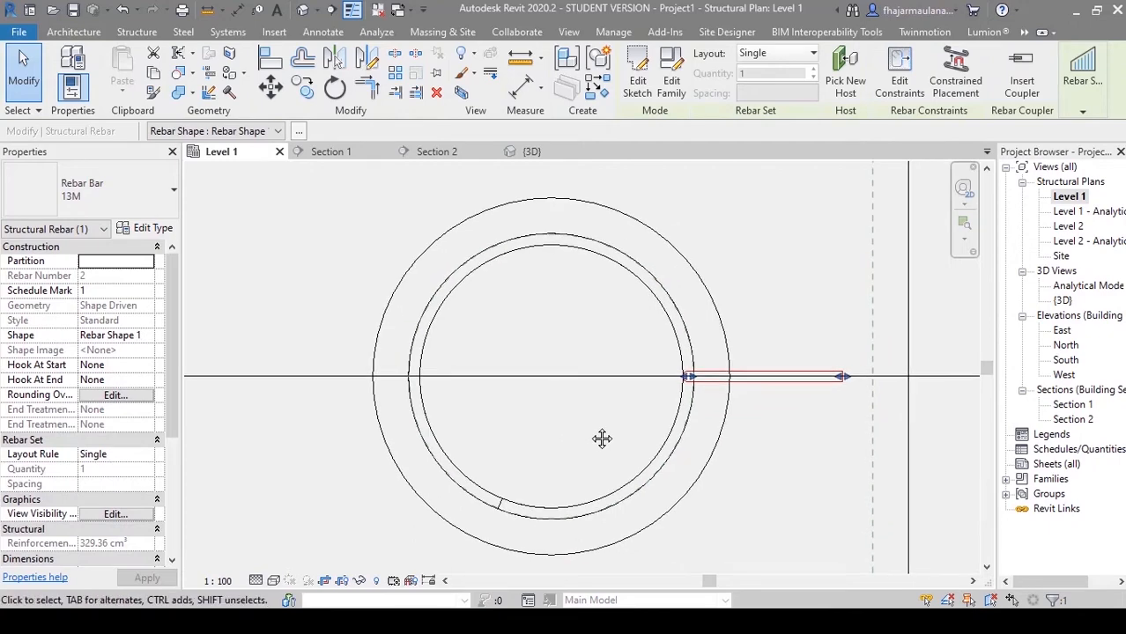
{"action": "key", "text": "a"}
{"action": "key", "text": "r"}
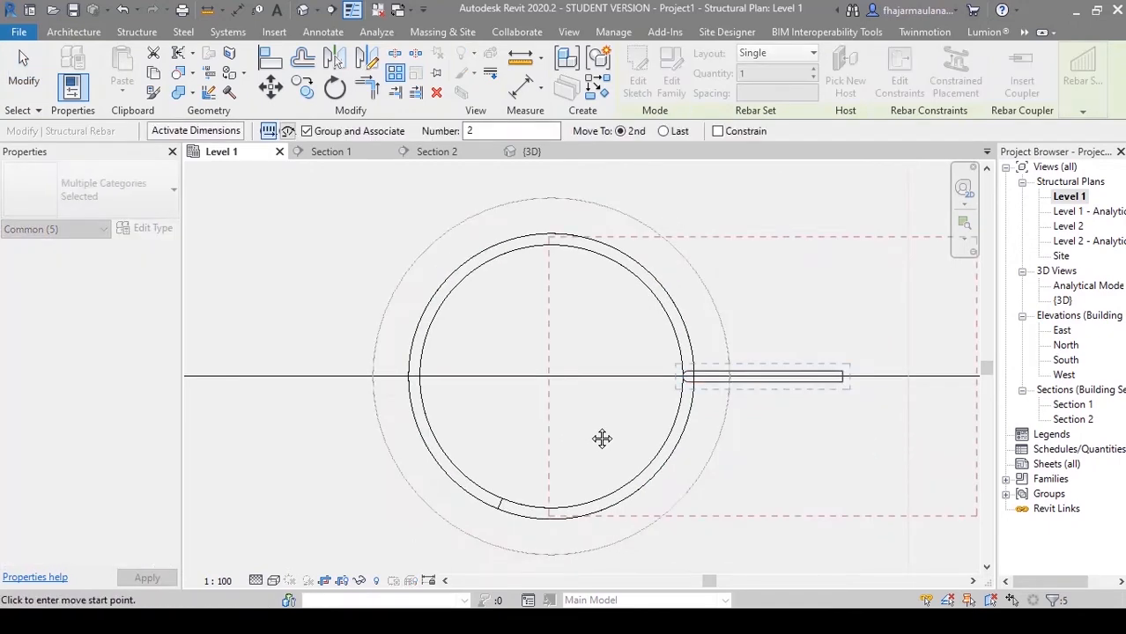
{"action": "middle_click_drag", "start_coordinate": [581, 424], "coordinate": [524, 416]}
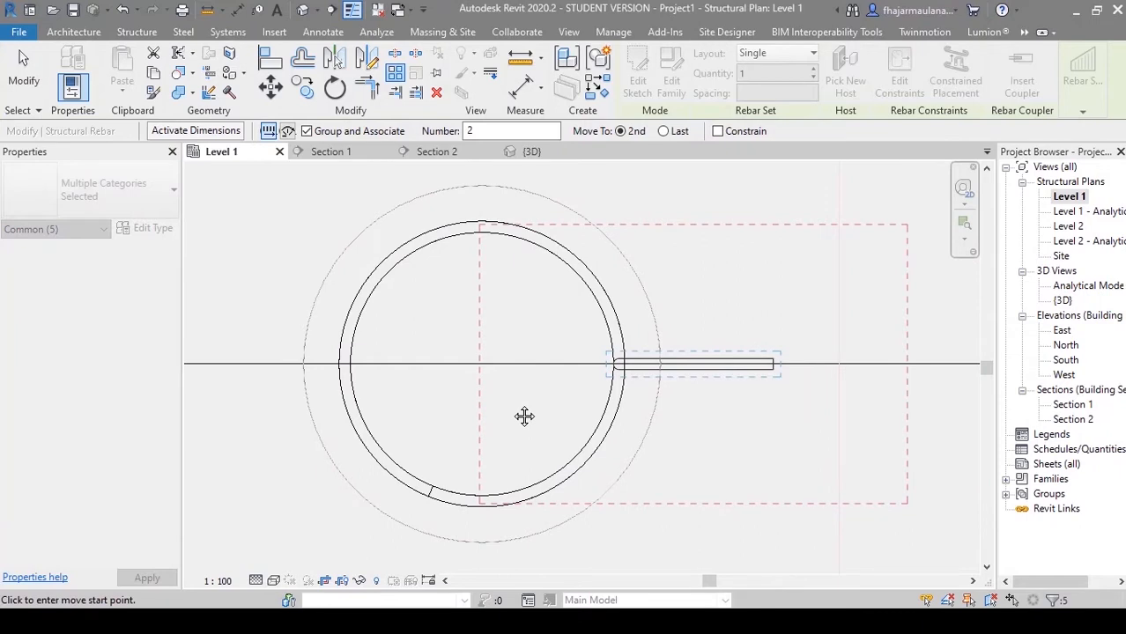
{"action": "left_click", "coordinate": [288, 132]}
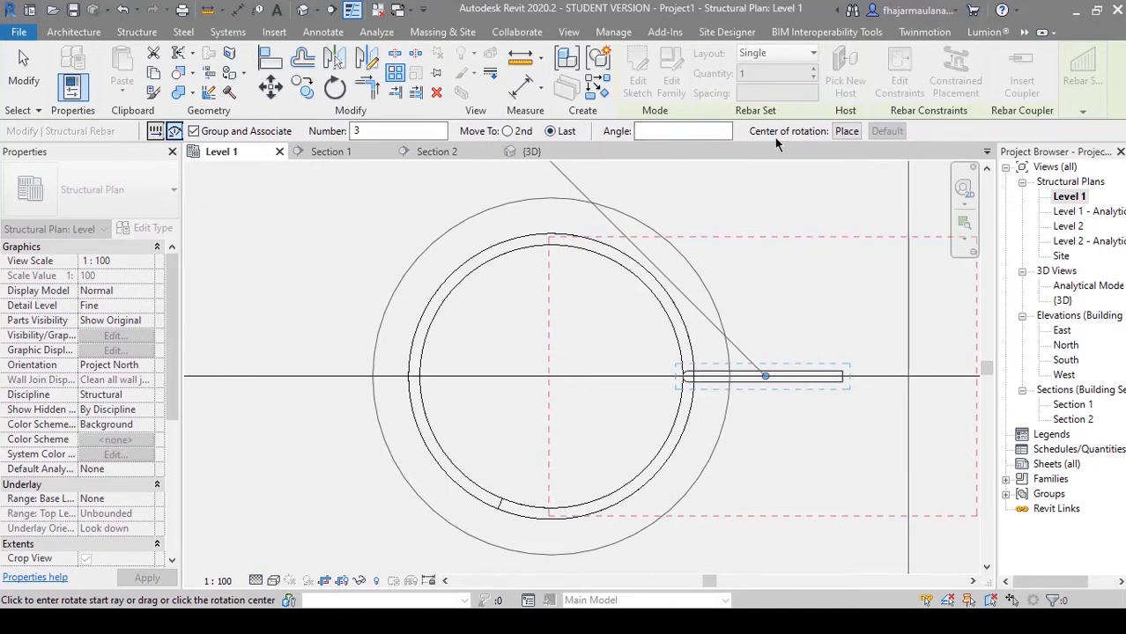
{"action": "left_click", "coordinate": [845, 137]}
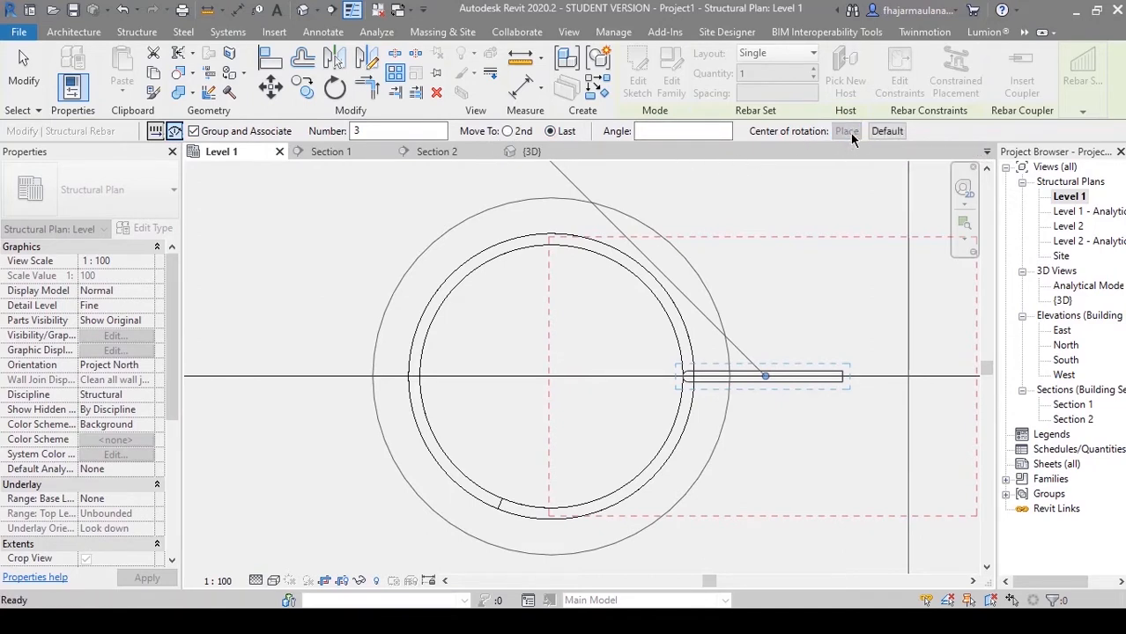
{"action": "left_click", "coordinate": [548, 376]}
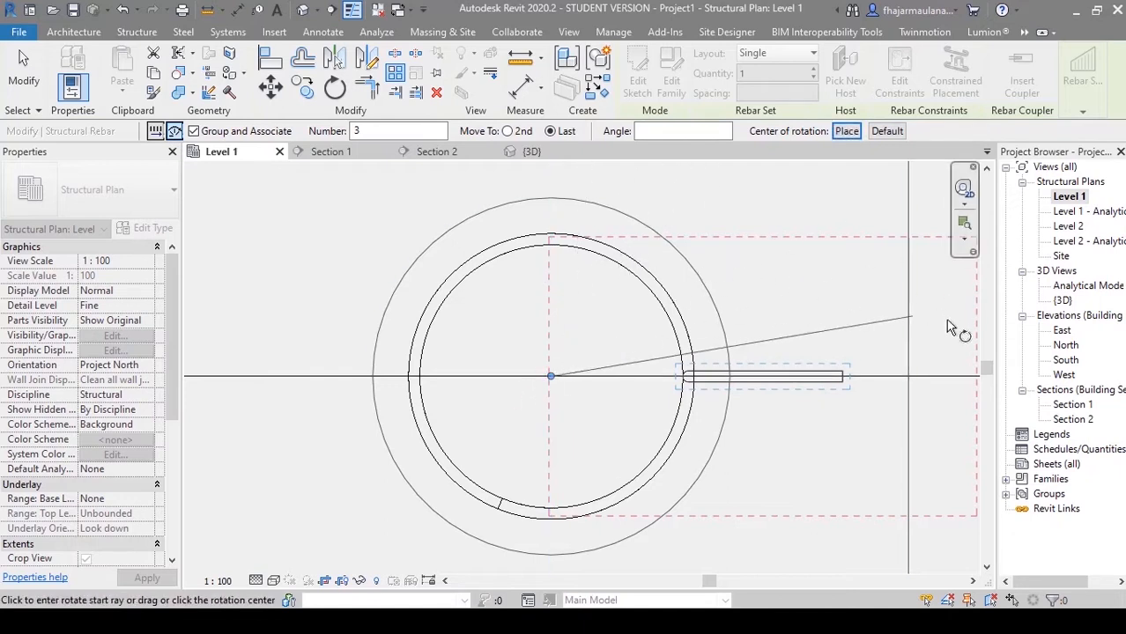
{"action": "left_click", "coordinate": [933, 376]}
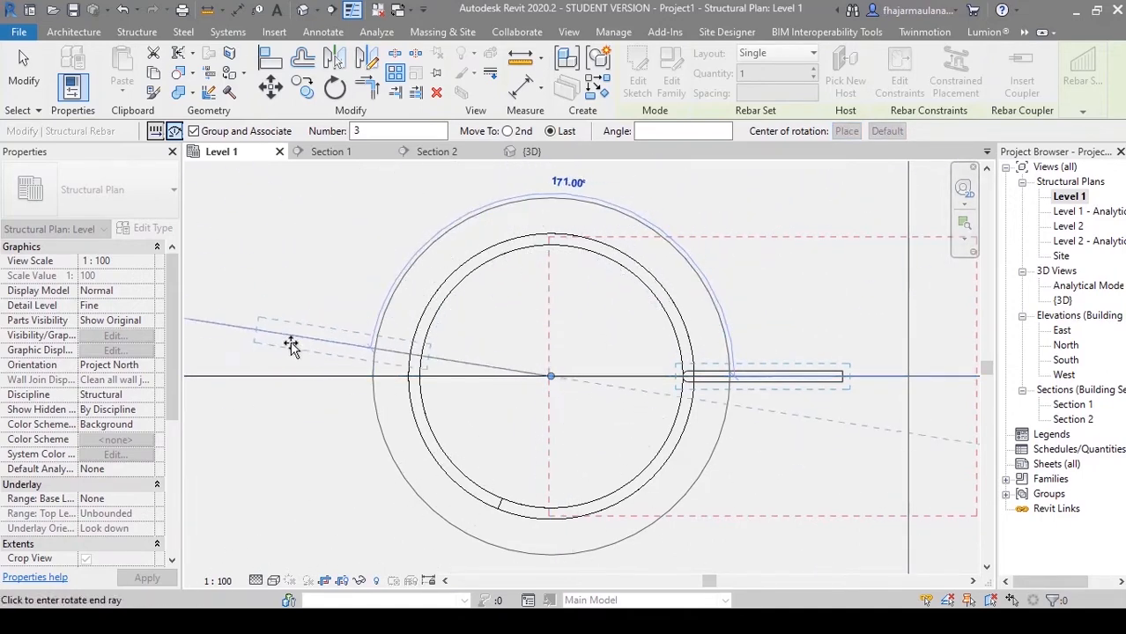
{"action": "left_click", "coordinate": [281, 376]}
Step: Change the bar array's count to 4 and finally to 5, and leave the array selection
{"action": "middle_click_drag", "start_coordinate": [396, 346], "coordinate": [502, 418]}
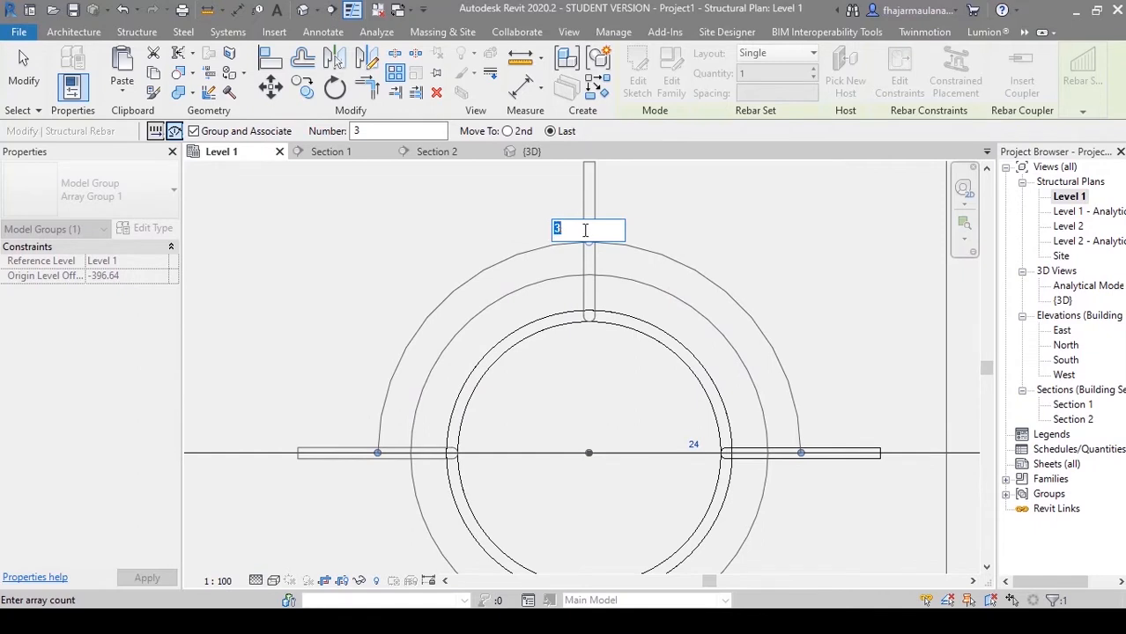
{"action": "type", "text": "4"}
{"action": "key", "text": "Return"}
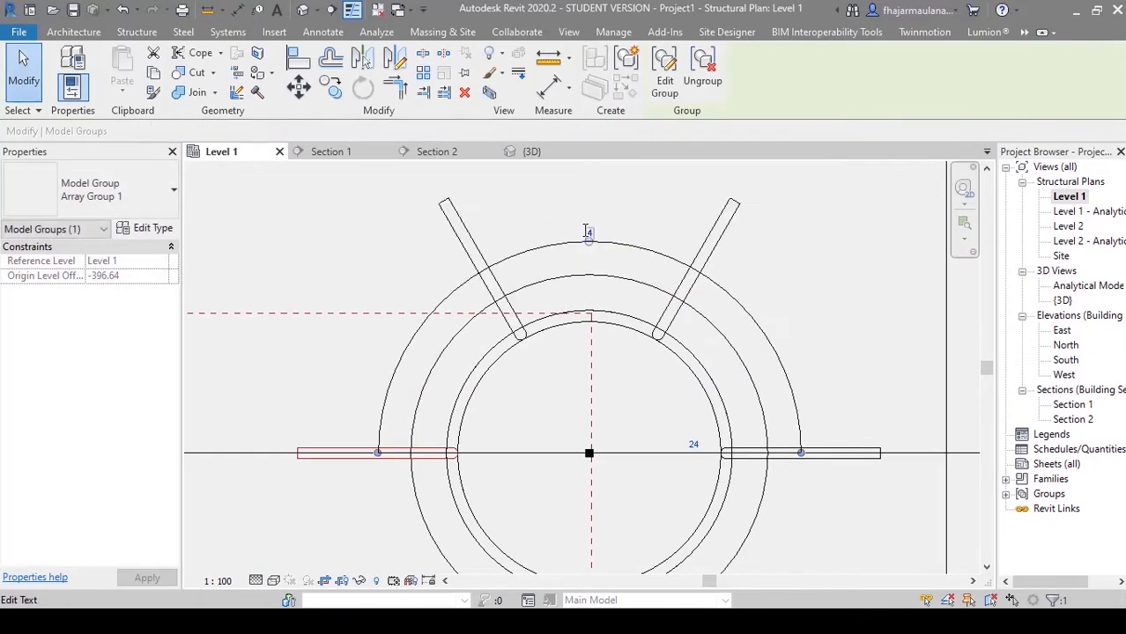
{"action": "key", "text": "Return"}
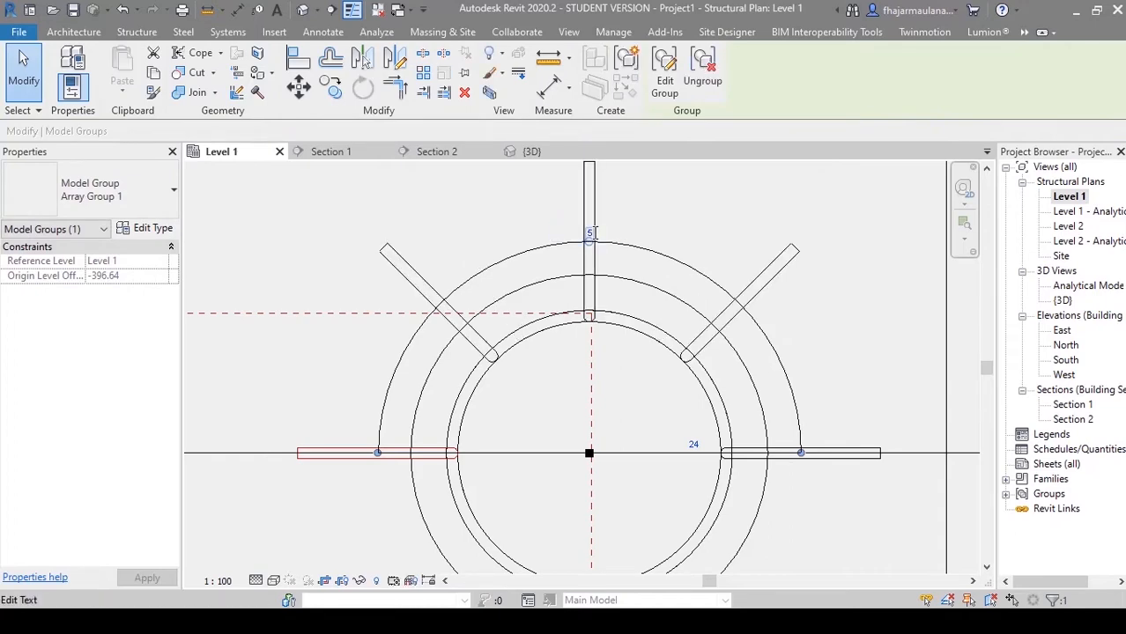
{"action": "scroll", "coordinate": [614, 355], "scroll_direction": "down", "scroll_amount": 4}
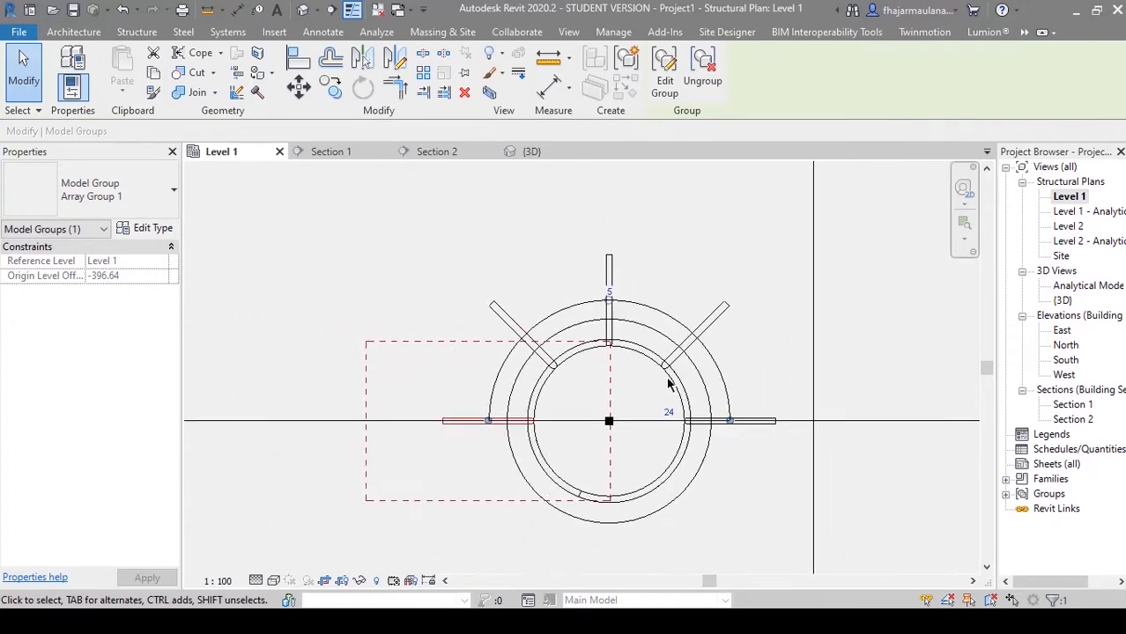
{"action": "key", "text": "Escape"}
Step: Ungroup all five arrayed bar groups around the pile into individual bars
{"action": "scroll", "coordinate": [779, 403], "scroll_direction": "up", "scroll_amount": 3}
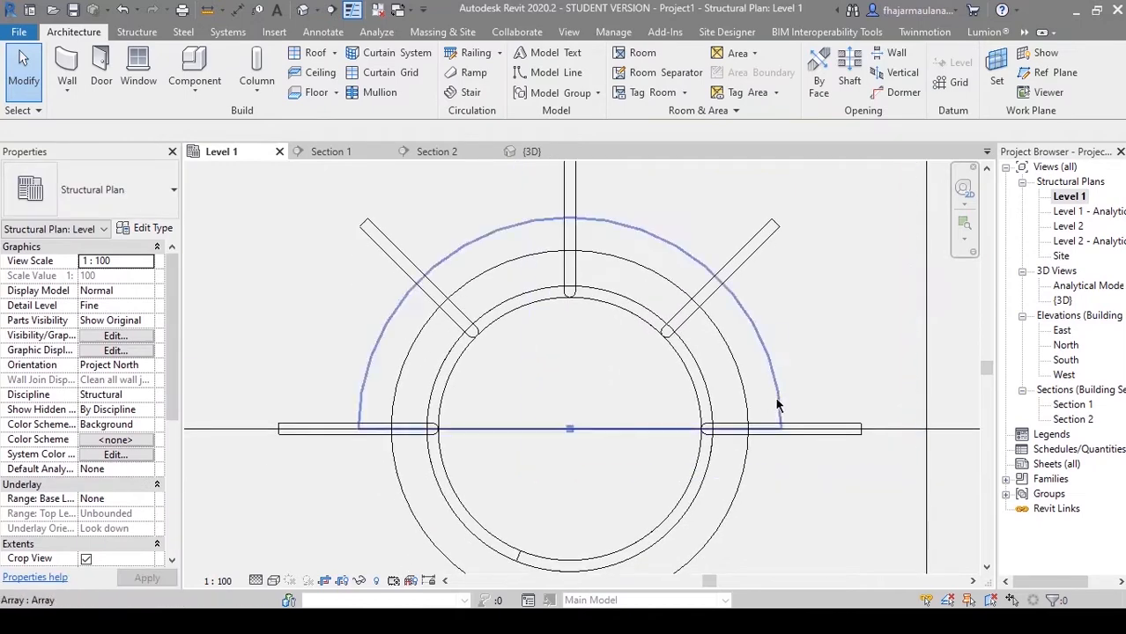
{"action": "left_click", "coordinate": [803, 435]}
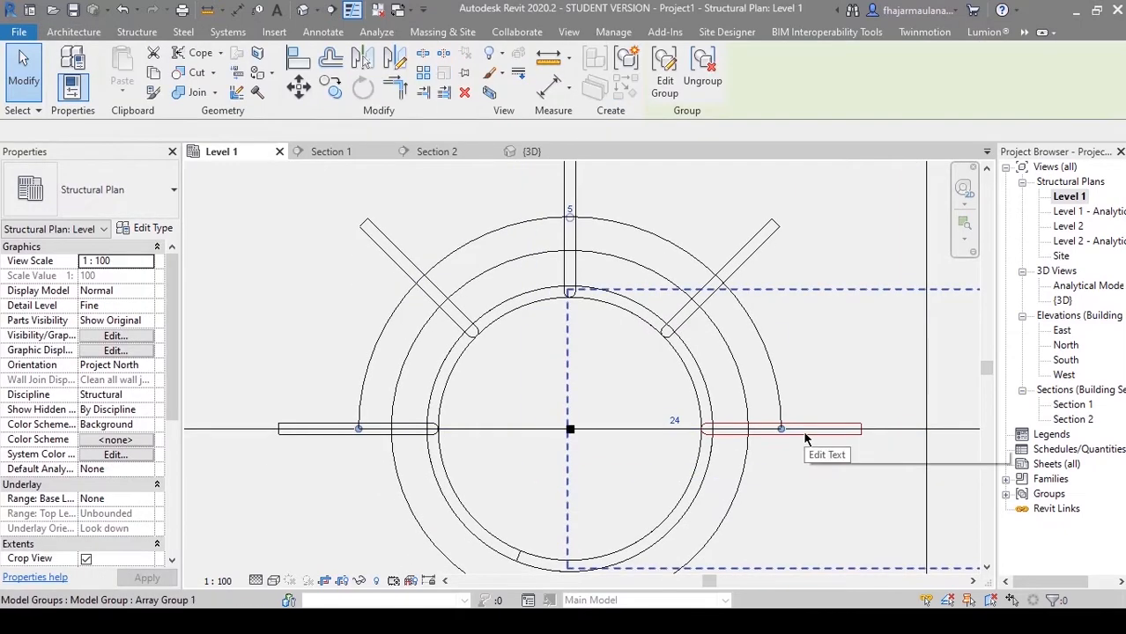
{"action": "left_click", "coordinate": [760, 244], "text": "ctrl"}
{"action": "middle_click_drag", "start_coordinate": [611, 389], "coordinate": [629, 474]}
{"action": "left_click", "coordinate": [595, 236], "text": "ctrl"}
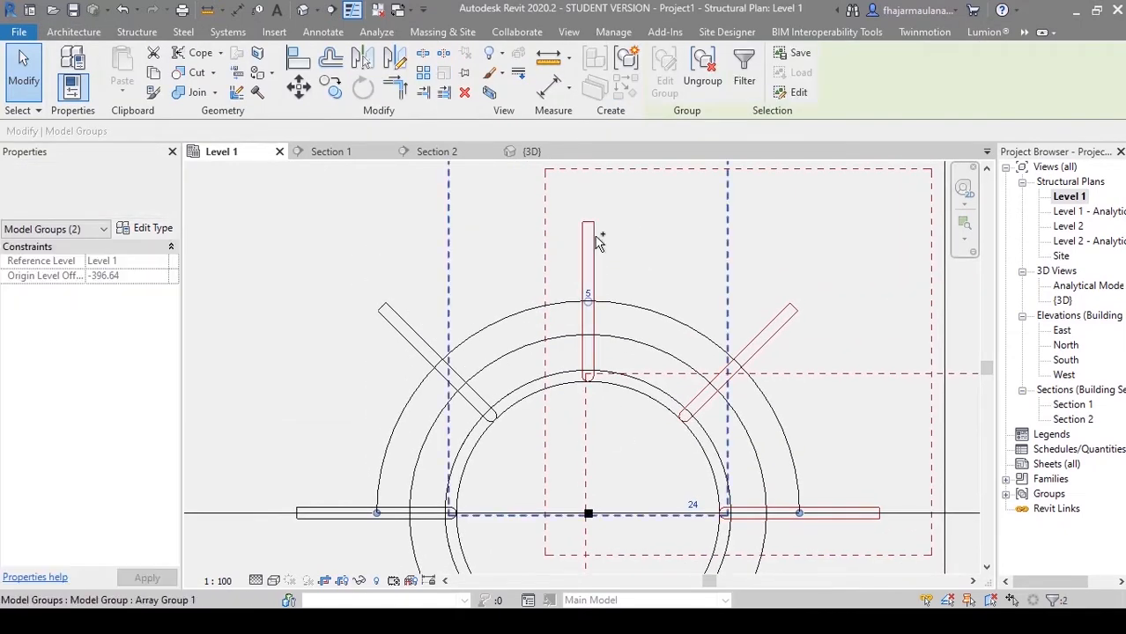
{"action": "left_click", "coordinate": [391, 317], "text": "ctrl"}
{"action": "middle_click_drag", "start_coordinate": [309, 440], "coordinate": [402, 389]}
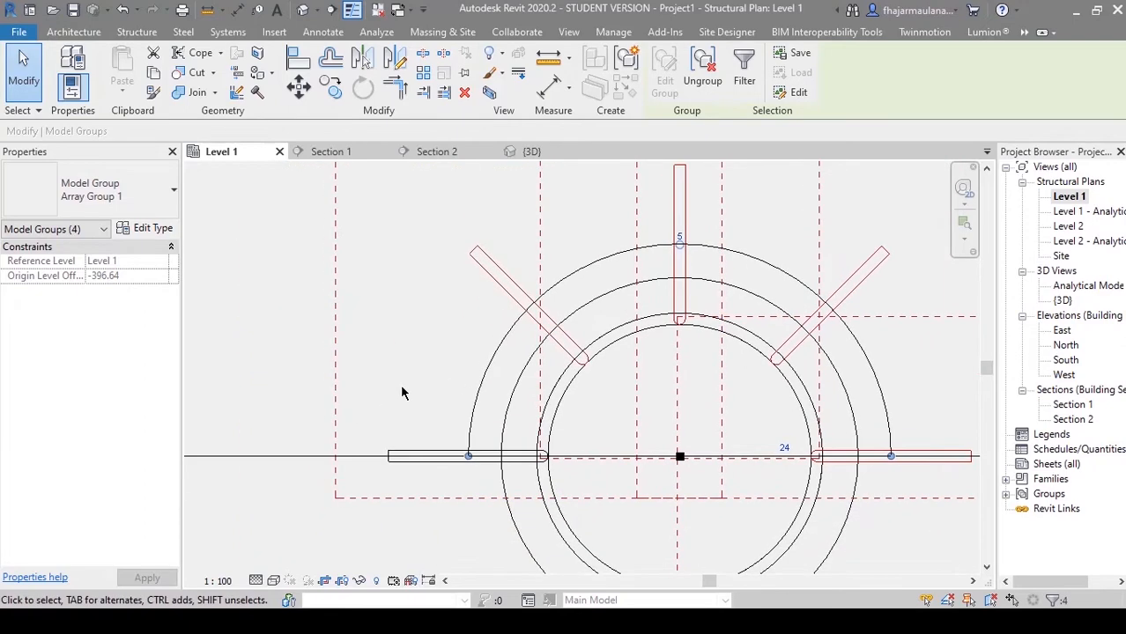
{"action": "left_click", "coordinate": [389, 458], "text": "ctrl"}
{"action": "middle_click_drag", "start_coordinate": [510, 487], "coordinate": [523, 406]}
{"action": "scroll", "coordinate": [444, 440], "scroll_direction": "down", "scroll_amount": 2}
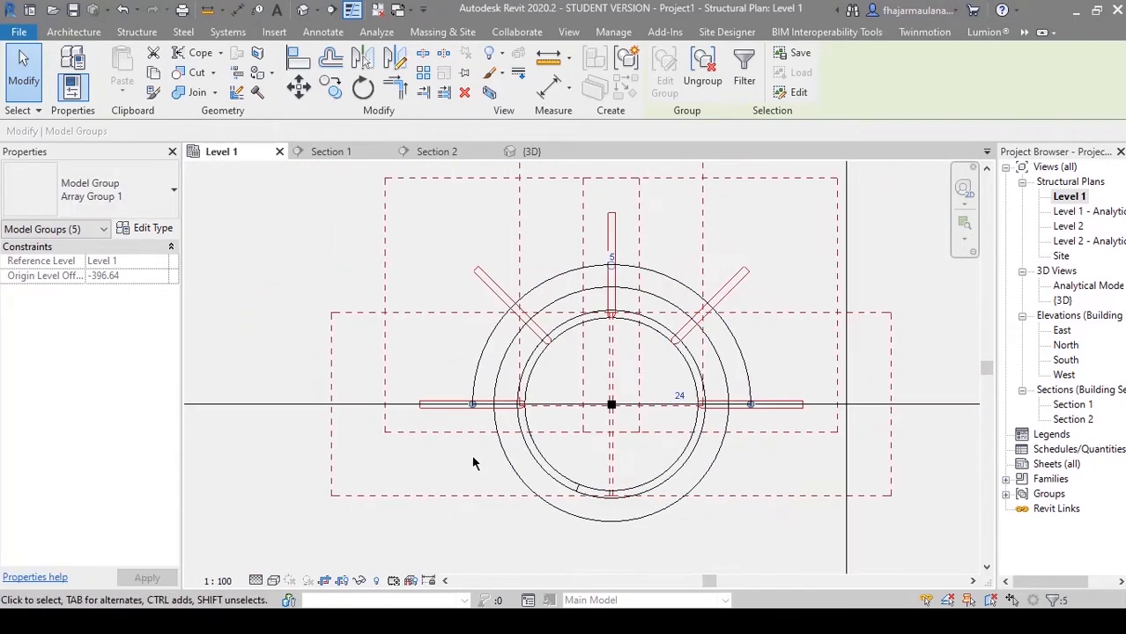
{"action": "middle_click_drag", "start_coordinate": [658, 359], "coordinate": [589, 388]}
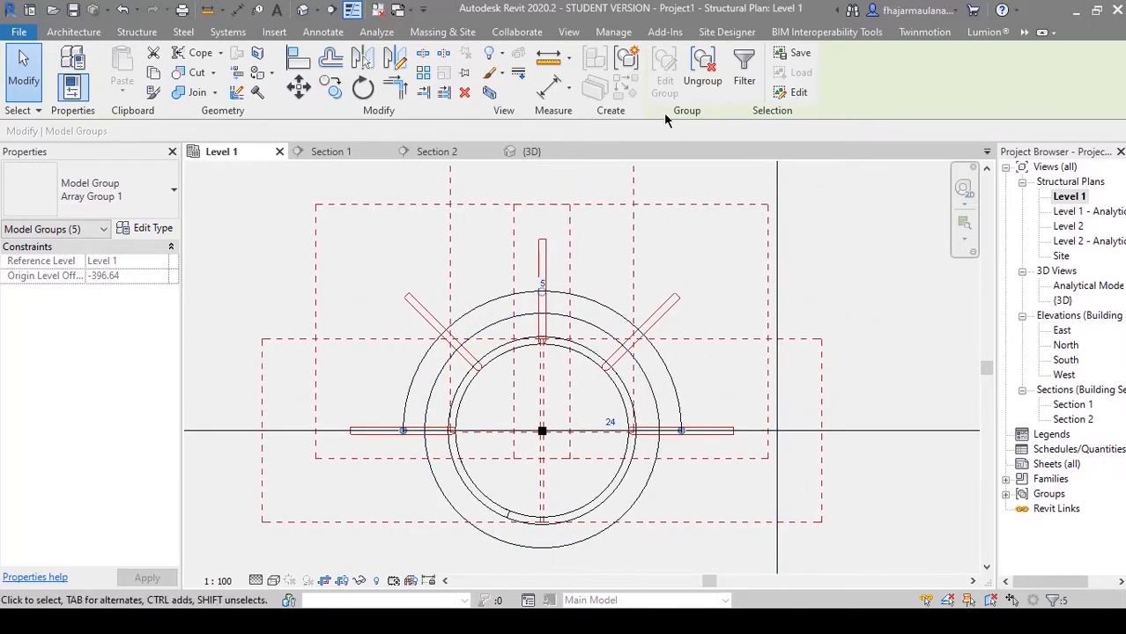
{"action": "left_click", "coordinate": [702, 71]}
{"action": "scroll", "coordinate": [546, 386], "scroll_direction": "up", "scroll_amount": 2}
{"action": "middle_click_drag", "start_coordinate": [546, 386], "coordinate": [569, 333]}
{"action": "left_click", "coordinate": [592, 354]}
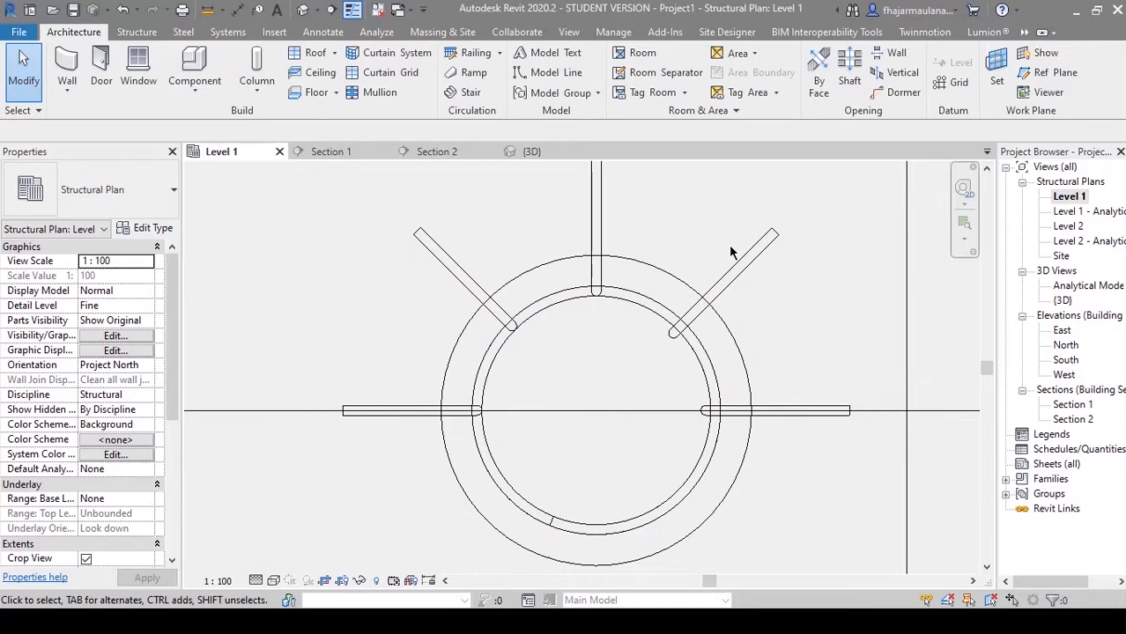
{"action": "left_click", "coordinate": [775, 245]}
{"action": "left_click", "coordinate": [662, 277], "text": "ctrl"}
{"action": "middle_click_drag", "start_coordinate": [663, 277], "coordinate": [697, 332]}
{"action": "key", "text": "Escape"}
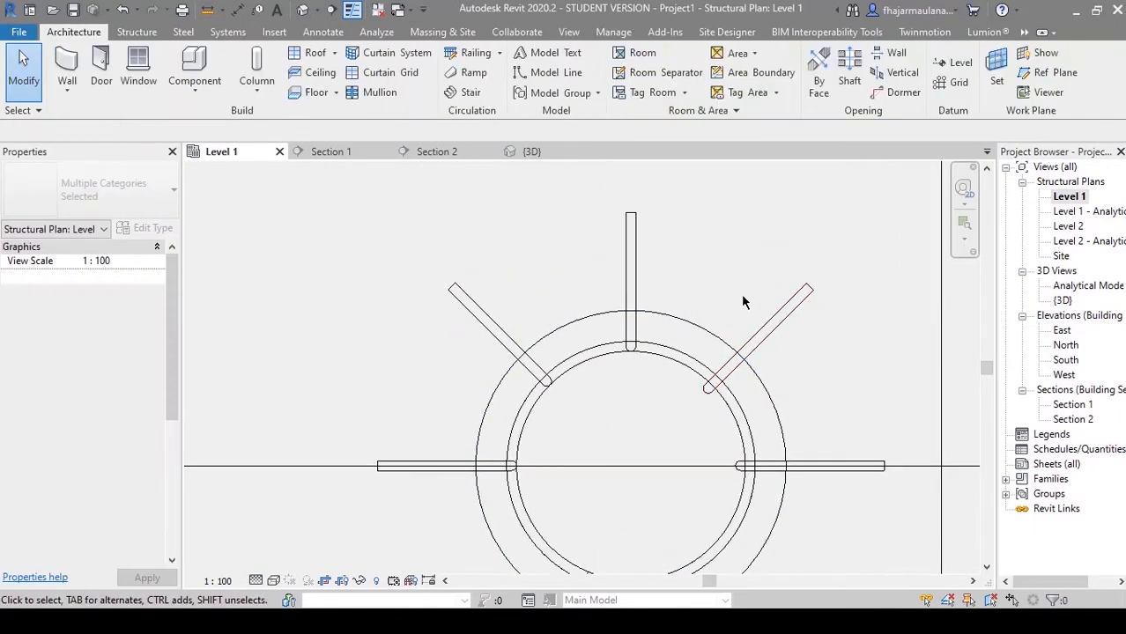
{"action": "left_click", "coordinate": [700, 244]}
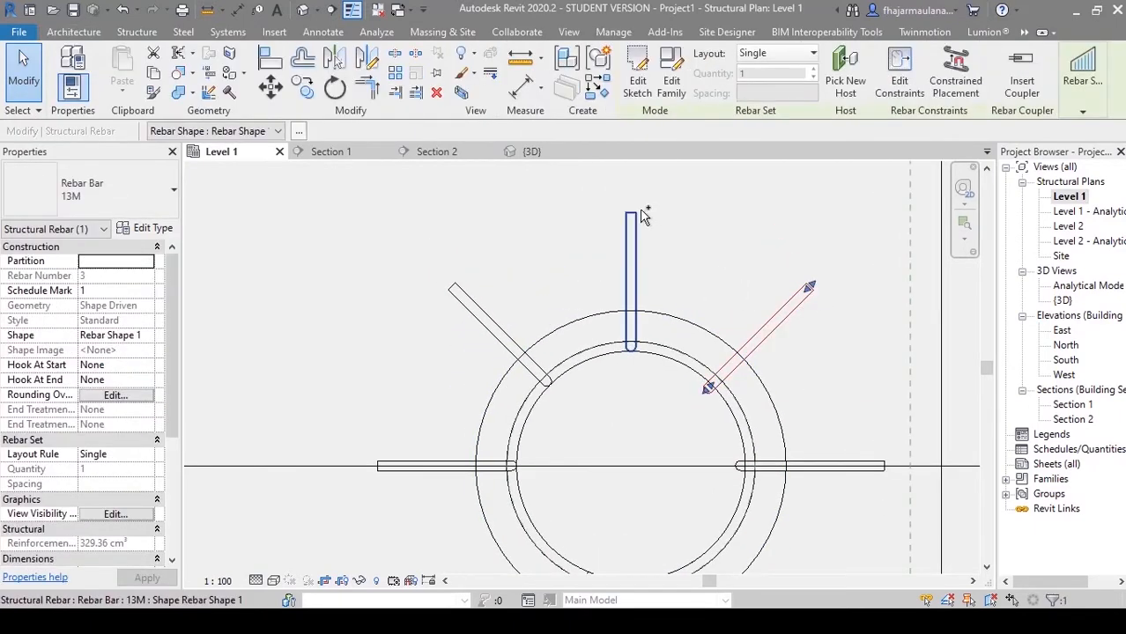
{"action": "left_click", "coordinate": [522, 243], "text": "ctrl"}
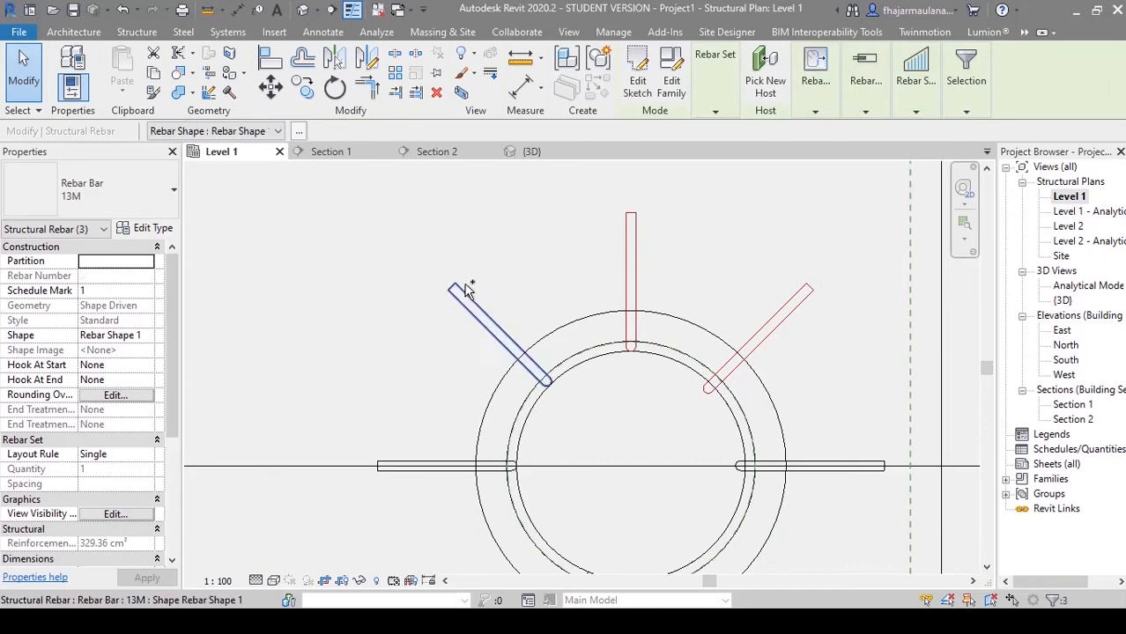
{"action": "left_click", "coordinate": [466, 292], "text": "ctrl"}
{"action": "middle_click_drag", "start_coordinate": [625, 347], "coordinate": [559, 306]}
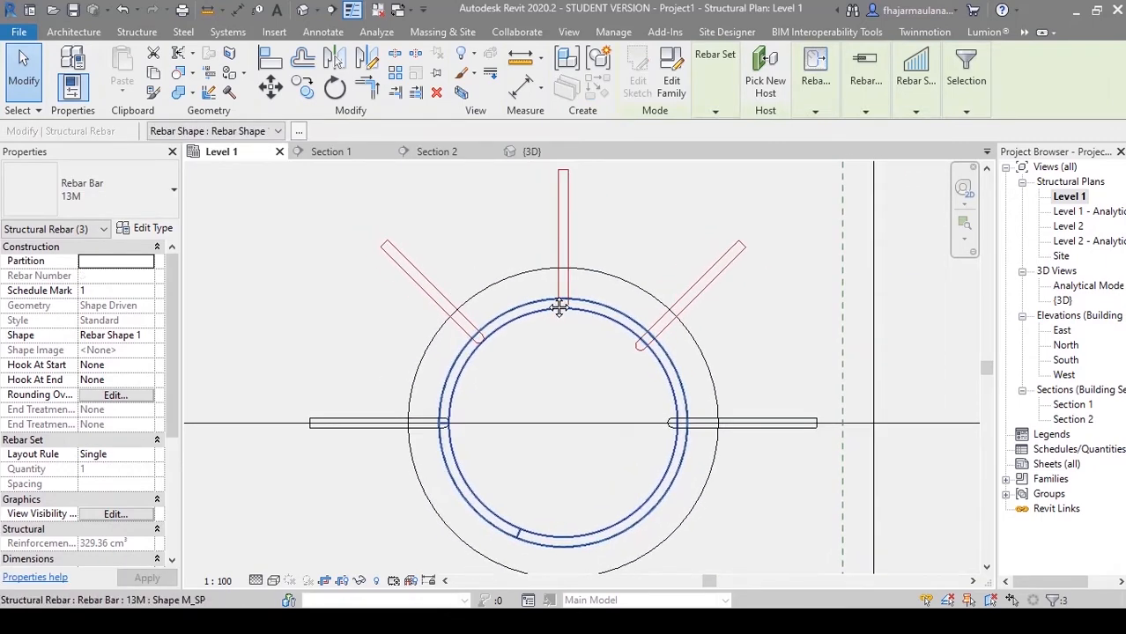
{"action": "left_click", "coordinate": [721, 304]}
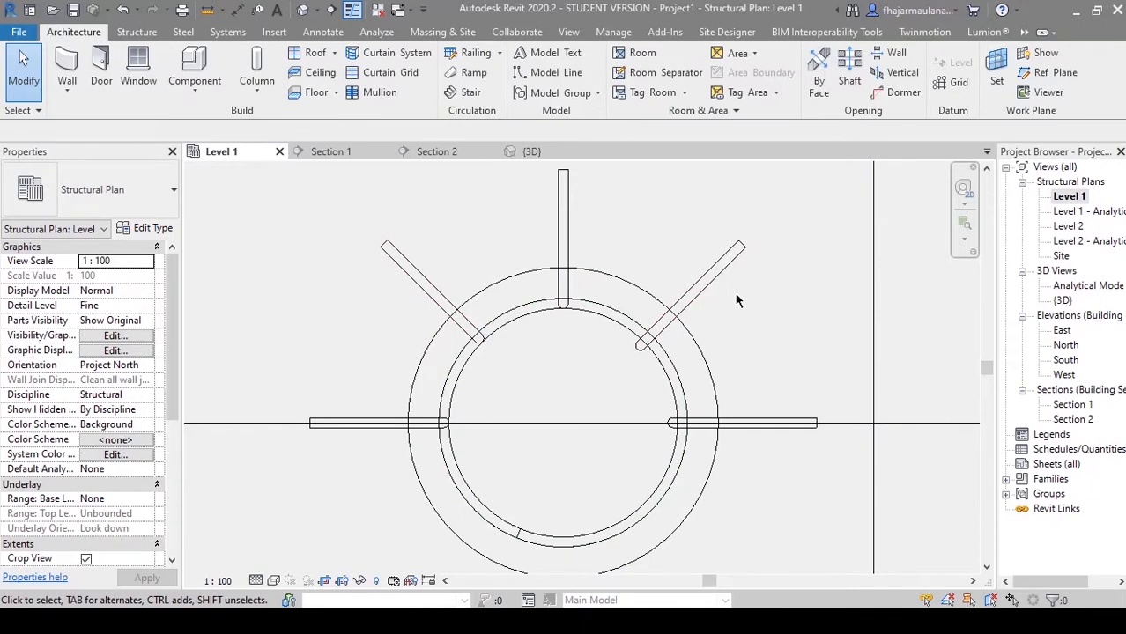
Step: Mirror the three upper bent bars across the horizontal section line onto the lower half of the pile
{"action": "left_click", "coordinate": [733, 270]}
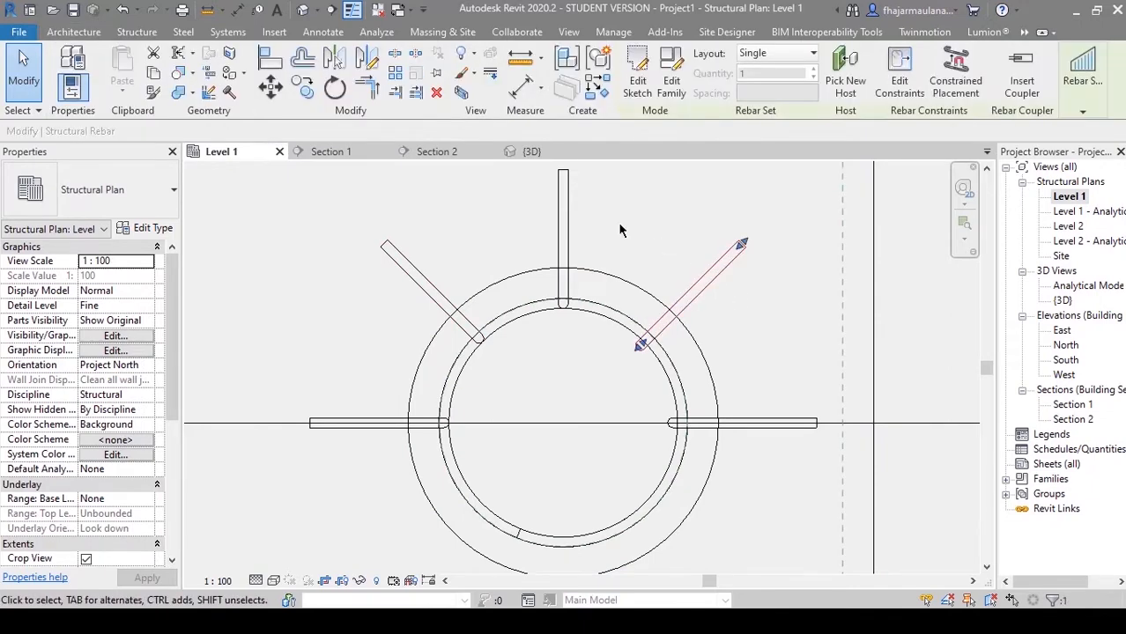
{"action": "left_click", "coordinate": [574, 195], "text": "ctrl"}
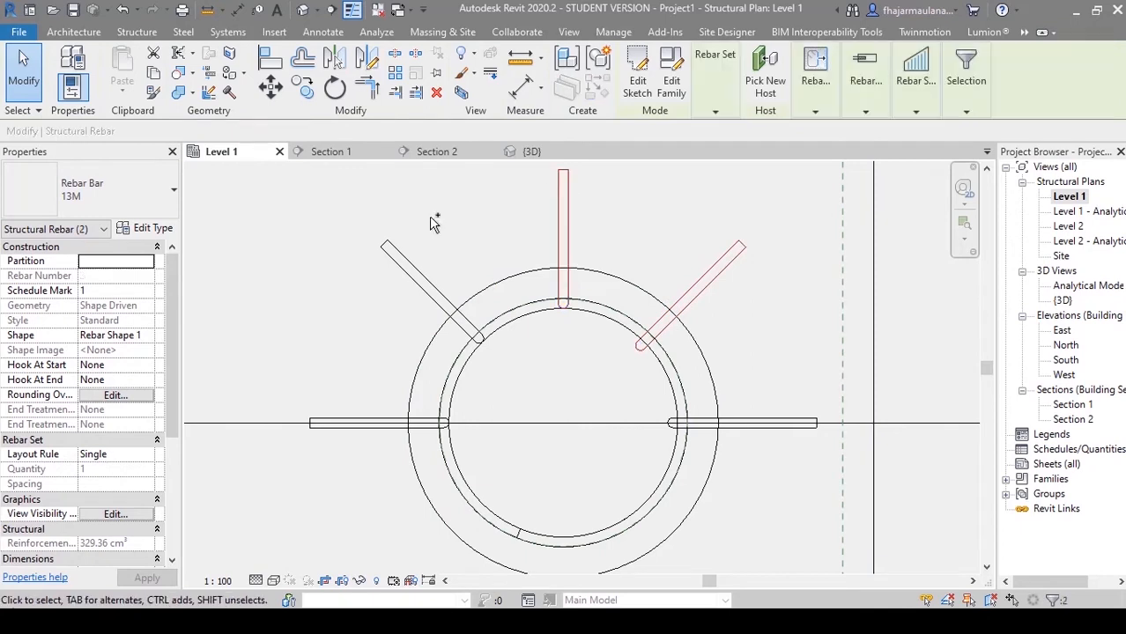
{"action": "left_click", "coordinate": [432, 264], "text": "ctrl"}
{"action": "middle_click_drag", "start_coordinate": [565, 429], "coordinate": [532, 418]}
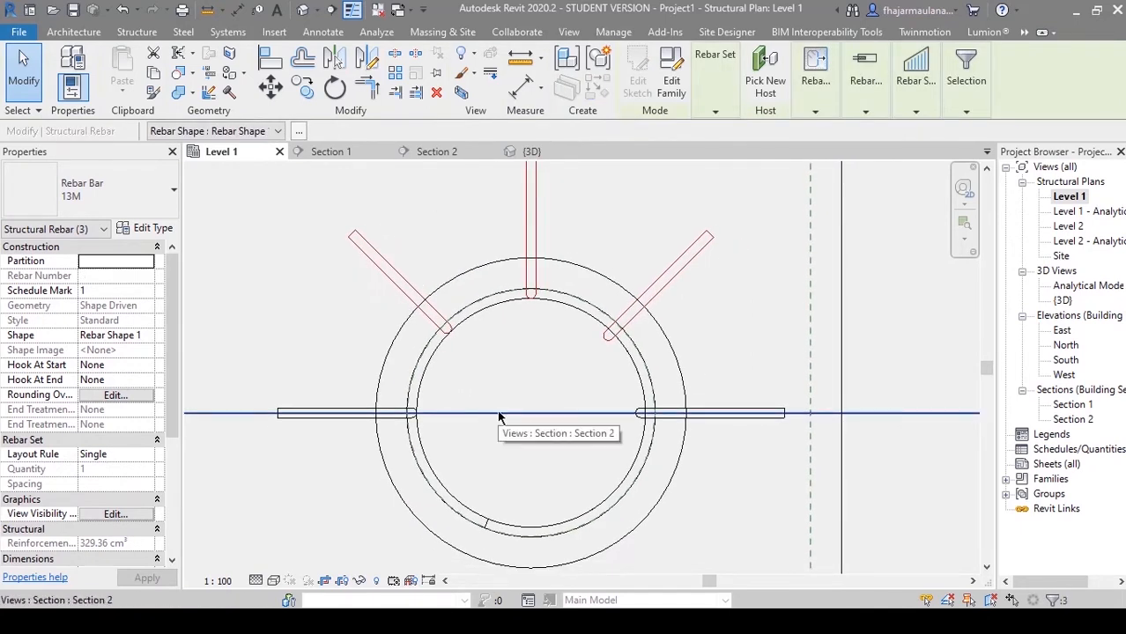
{"action": "key", "text": "Escape"}
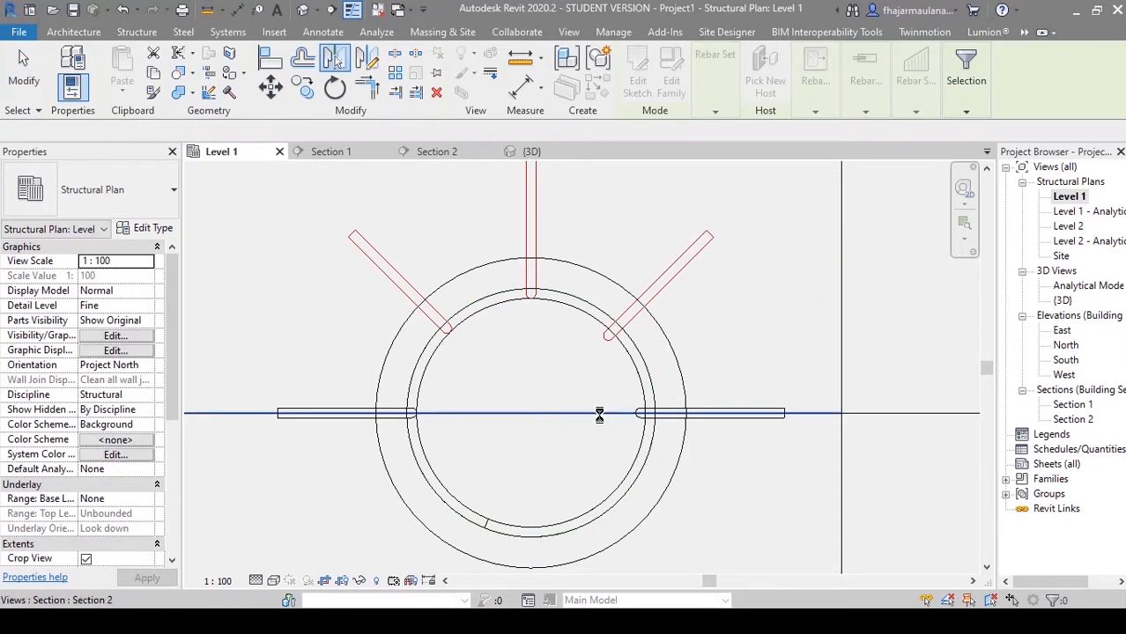
{"action": "scroll", "coordinate": [599, 414], "scroll_direction": "down", "scroll_amount": 2}
{"action": "middle_click_drag", "start_coordinate": [571, 453], "coordinate": [594, 433]}
{"action": "key", "text": "Escape"}
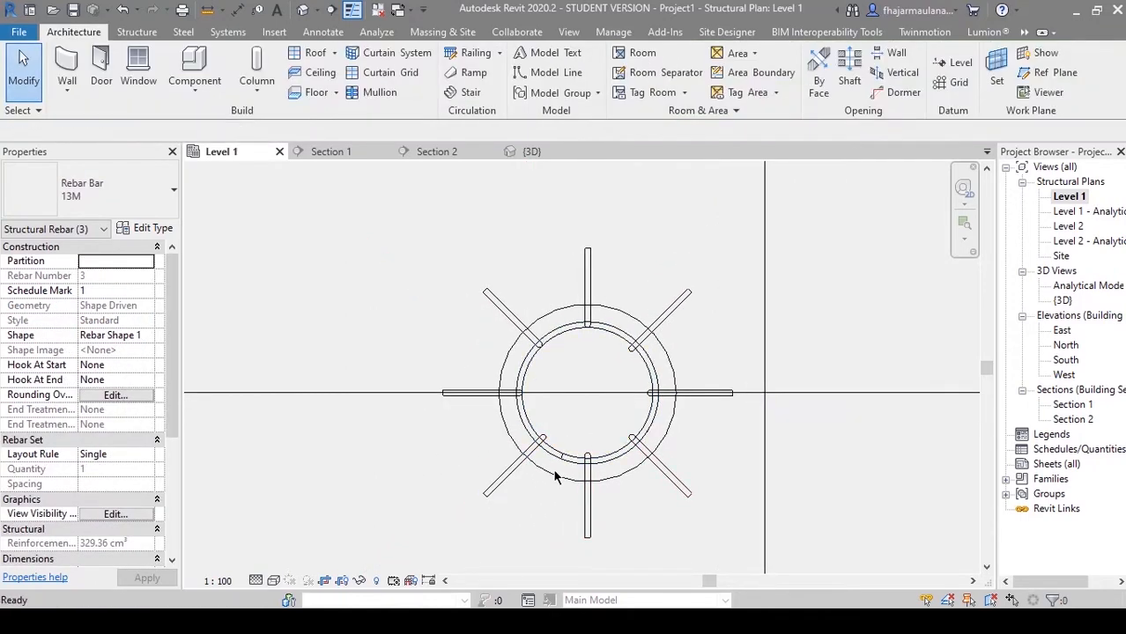
Step: Select the pile's spiral and all eight bent bars, and check with Filter that only Structural Rebar is included
{"action": "scroll", "coordinate": [564, 431], "scroll_direction": "down", "scroll_amount": 2}
{"action": "scroll", "coordinate": [573, 423], "scroll_direction": "up", "scroll_amount": 2}
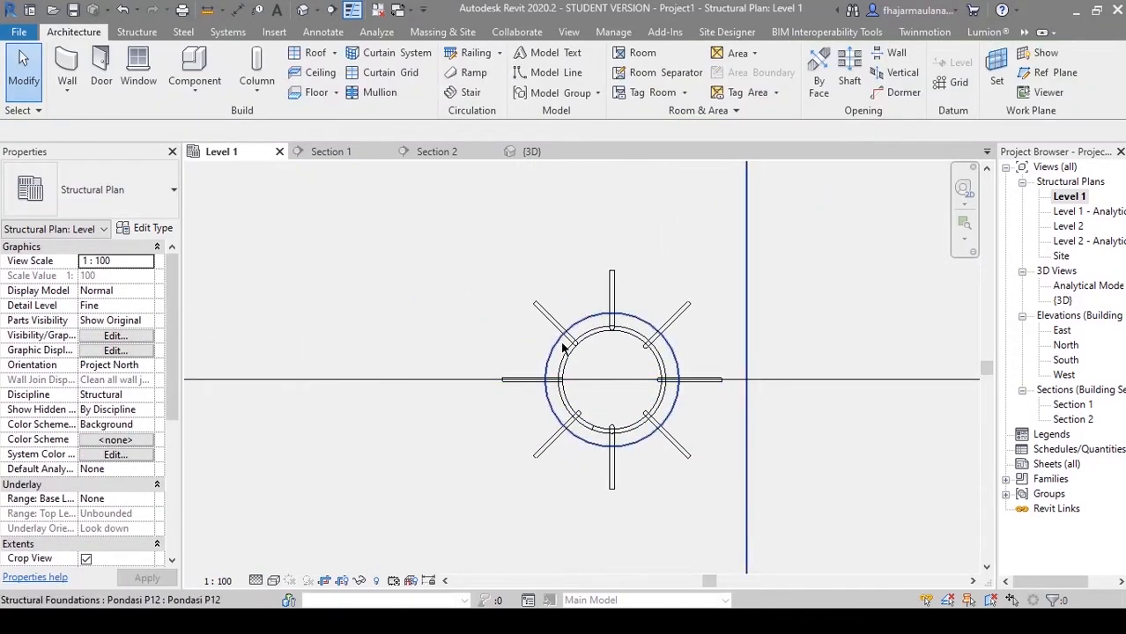
{"action": "scroll", "coordinate": [607, 342], "scroll_direction": "up", "scroll_amount": 2}
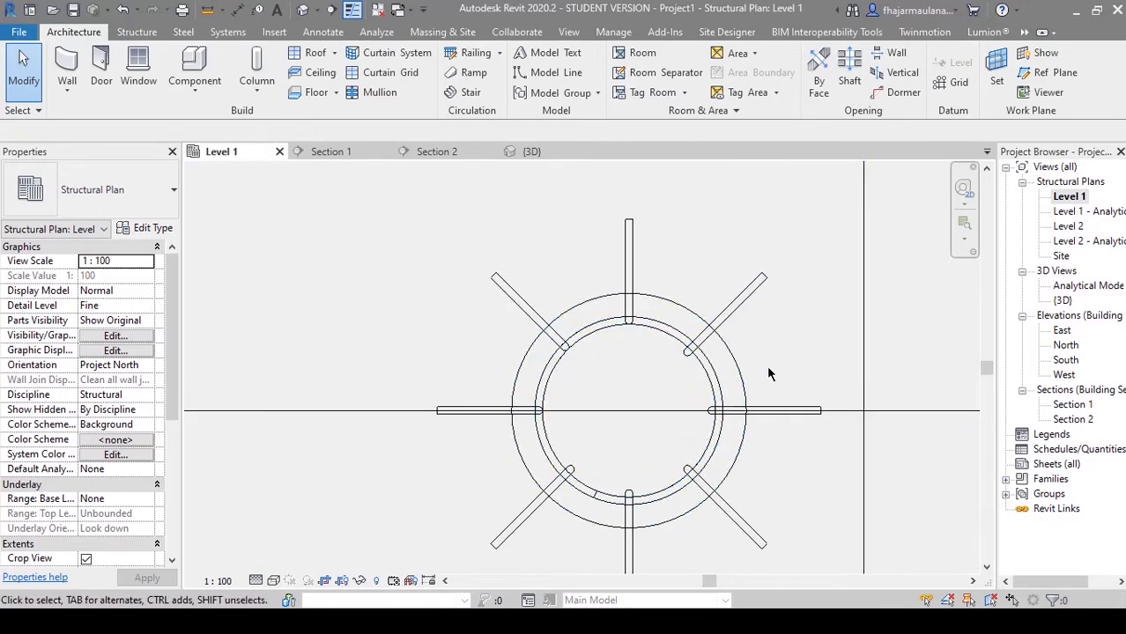
{"action": "scroll", "coordinate": [595, 300], "scroll_direction": "down", "scroll_amount": 2}
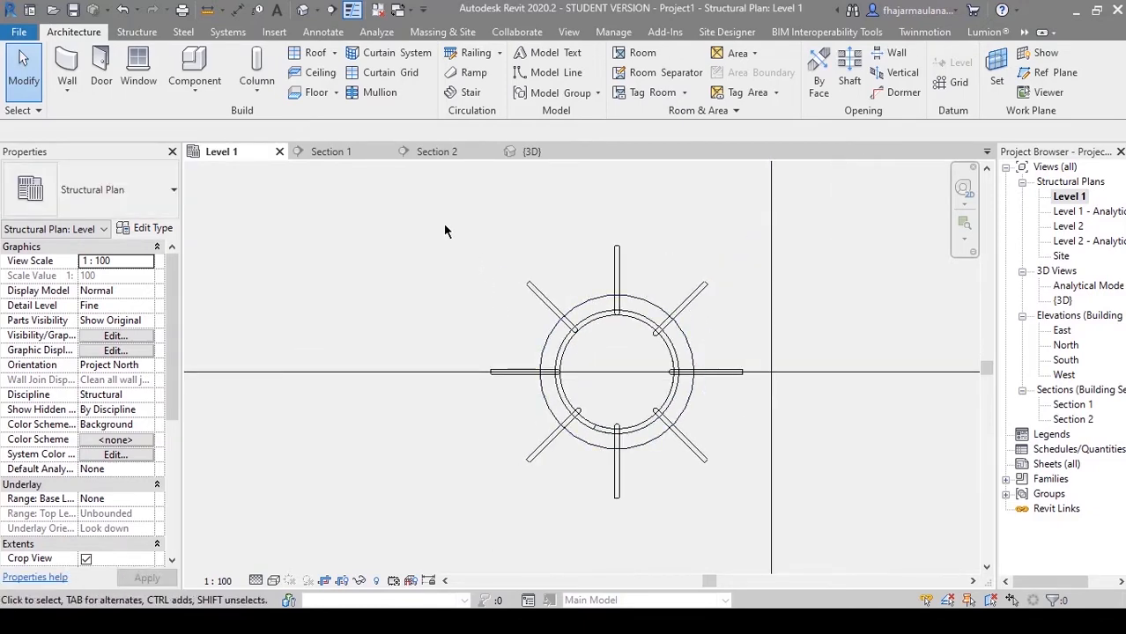
{"action": "left_click_drag", "start_coordinate": [453, 225], "coordinate": [755, 496]}
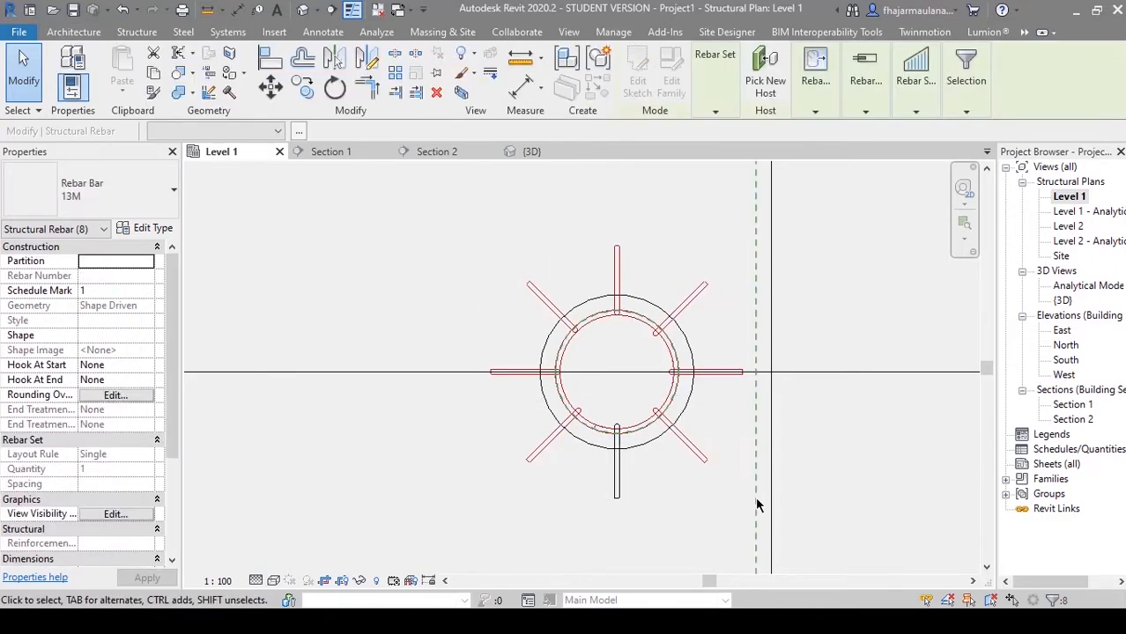
{"action": "left_click", "coordinate": [631, 531]}
{"action": "left_click_drag", "start_coordinate": [446, 218], "coordinate": [756, 526]}
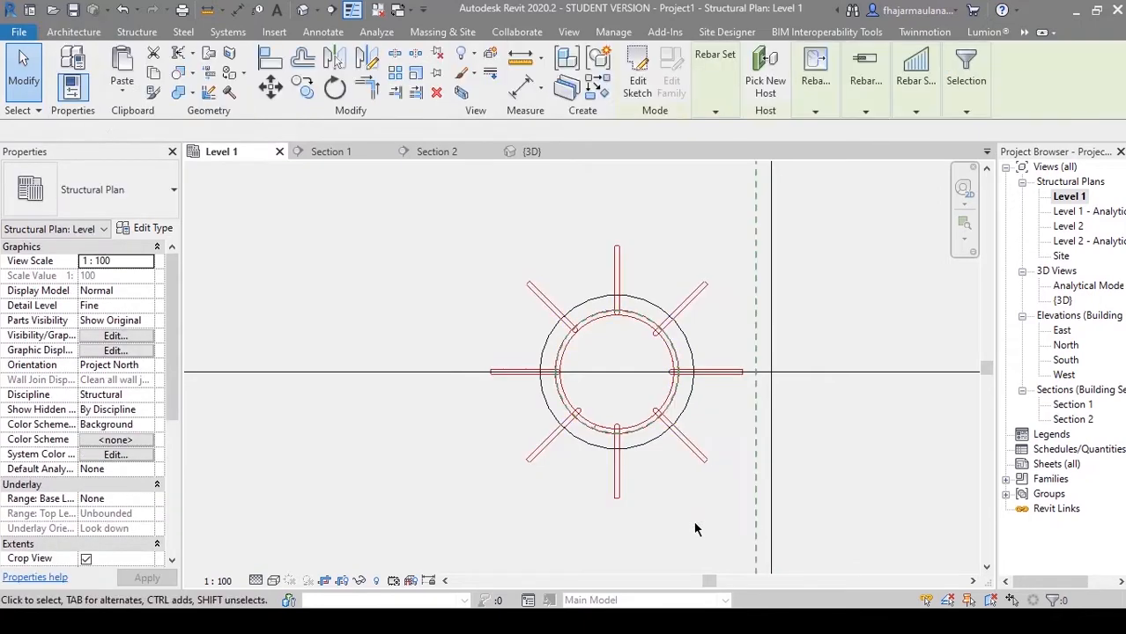
{"action": "middle_click_drag", "start_coordinate": [564, 489], "coordinate": [526, 483]}
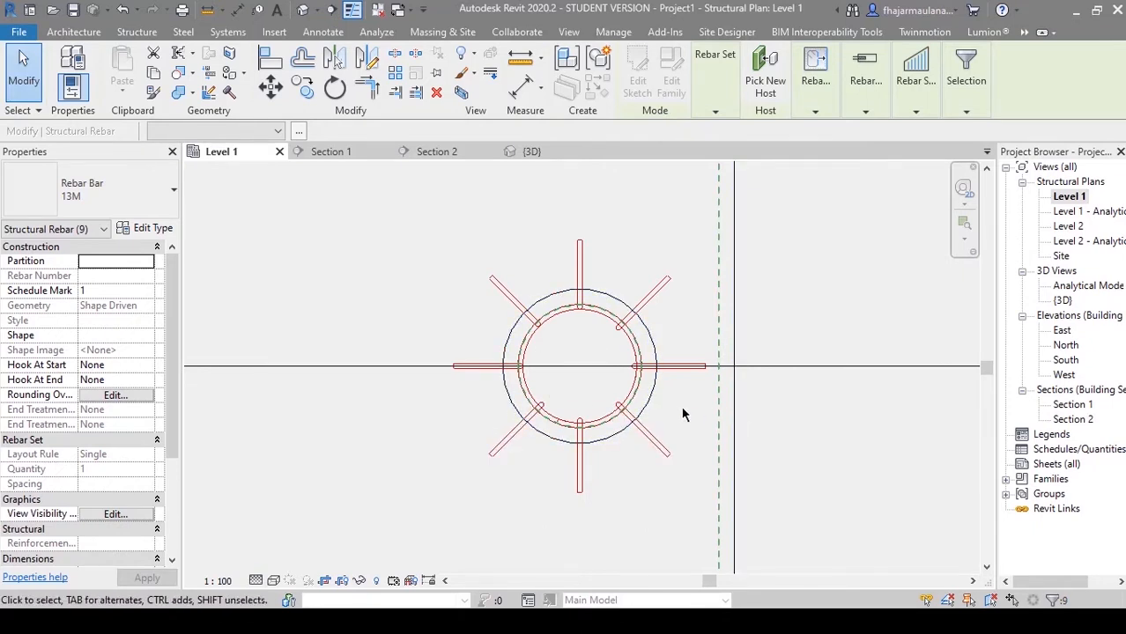
{"action": "left_click", "coordinate": [971, 89]}
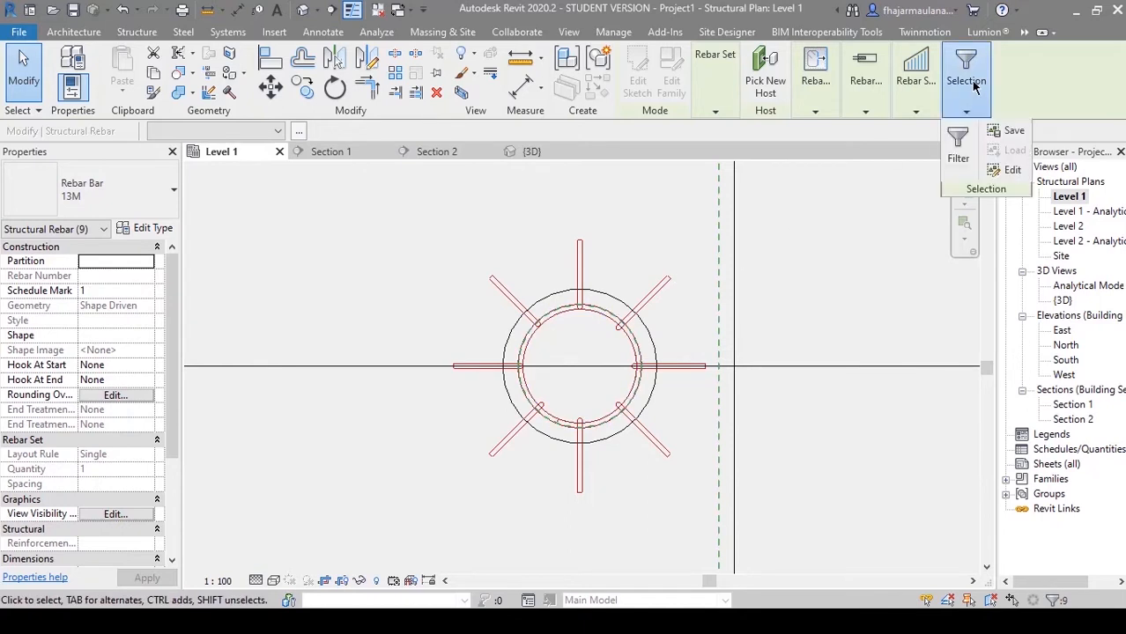
{"action": "left_click", "coordinate": [958, 143]}
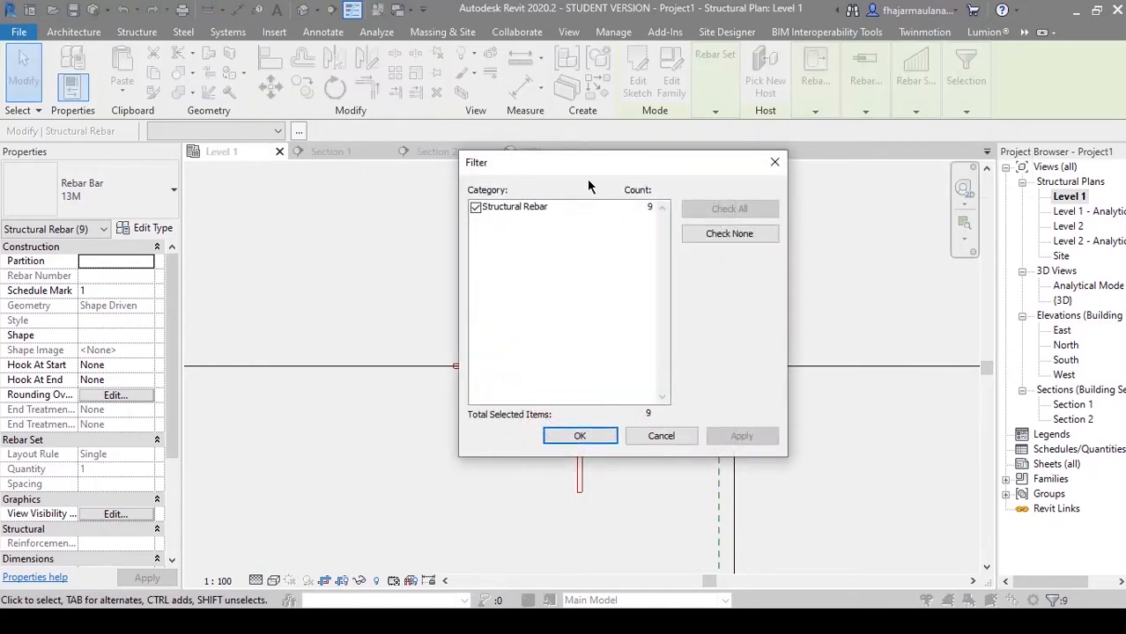
{"action": "left_click", "coordinate": [566, 438]}
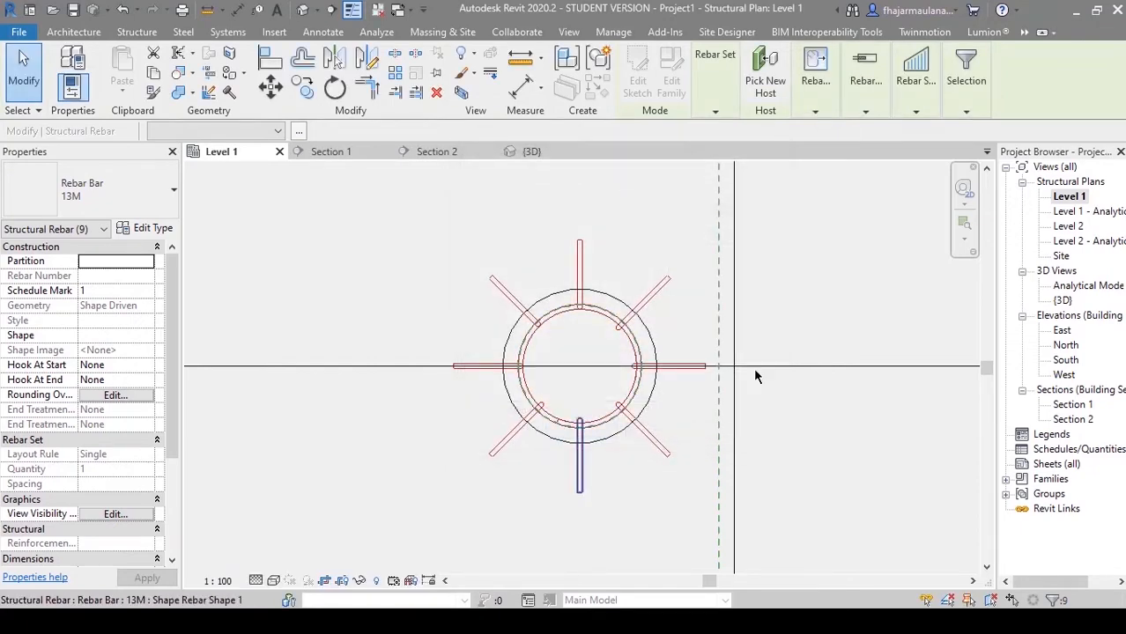
Step: Copy the selected pile reinforcement, with Multiple enabled, from its pile centre to the centres of the other three middle-row piles
{"action": "scroll", "coordinate": [595, 408], "scroll_direction": "up", "scroll_amount": 4}
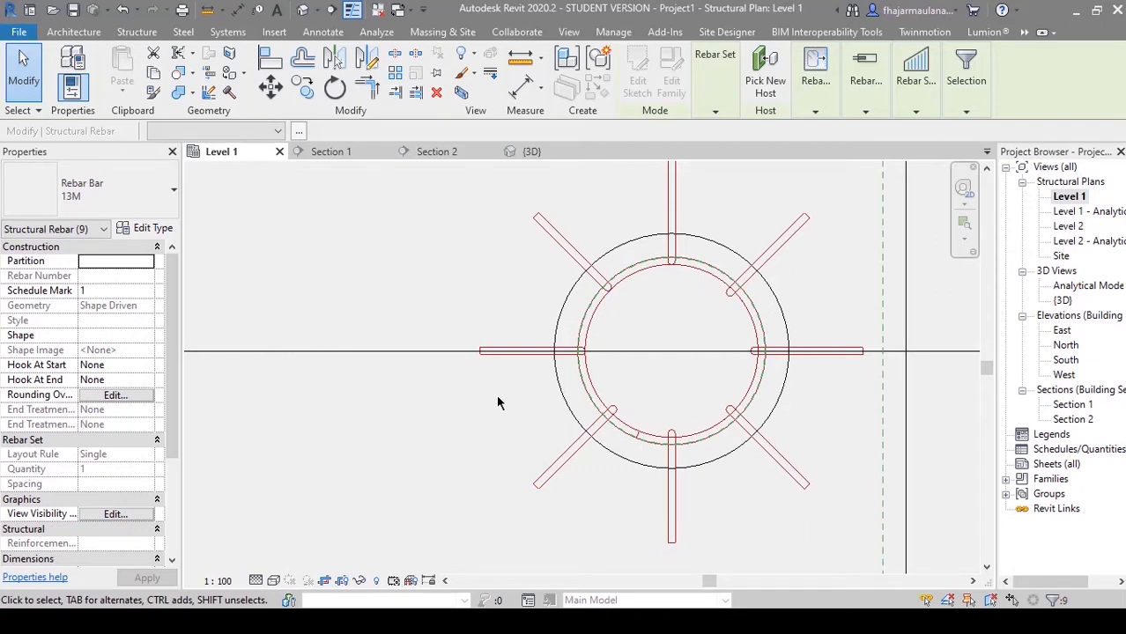
{"action": "key", "text": "m"}
{"action": "key", "text": "v"}
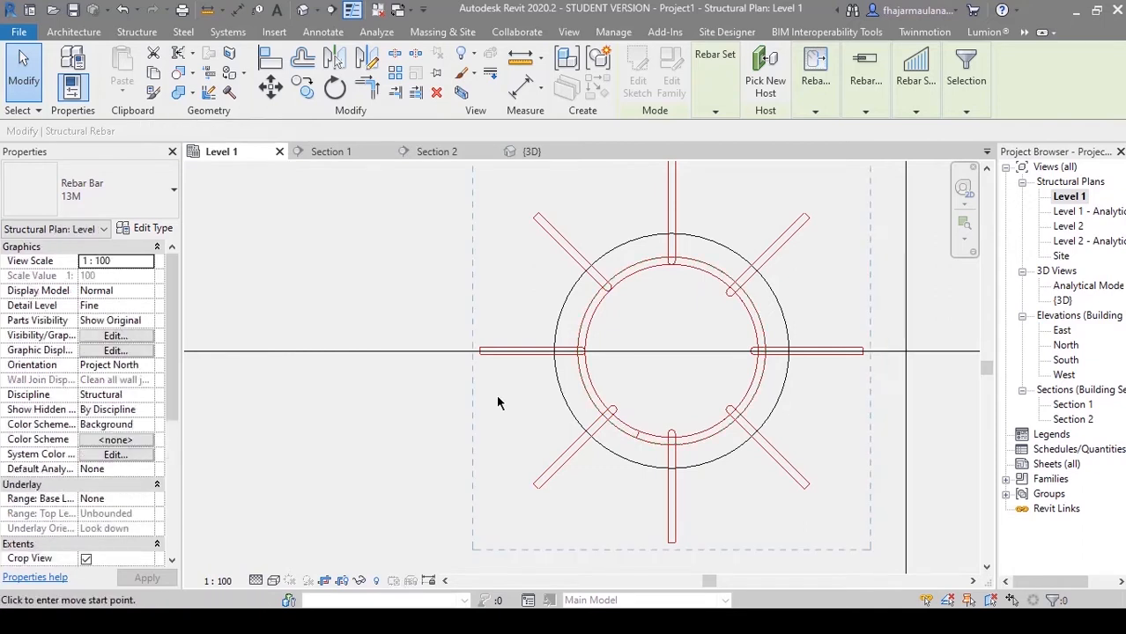
{"action": "left_click", "coordinate": [671, 352]}
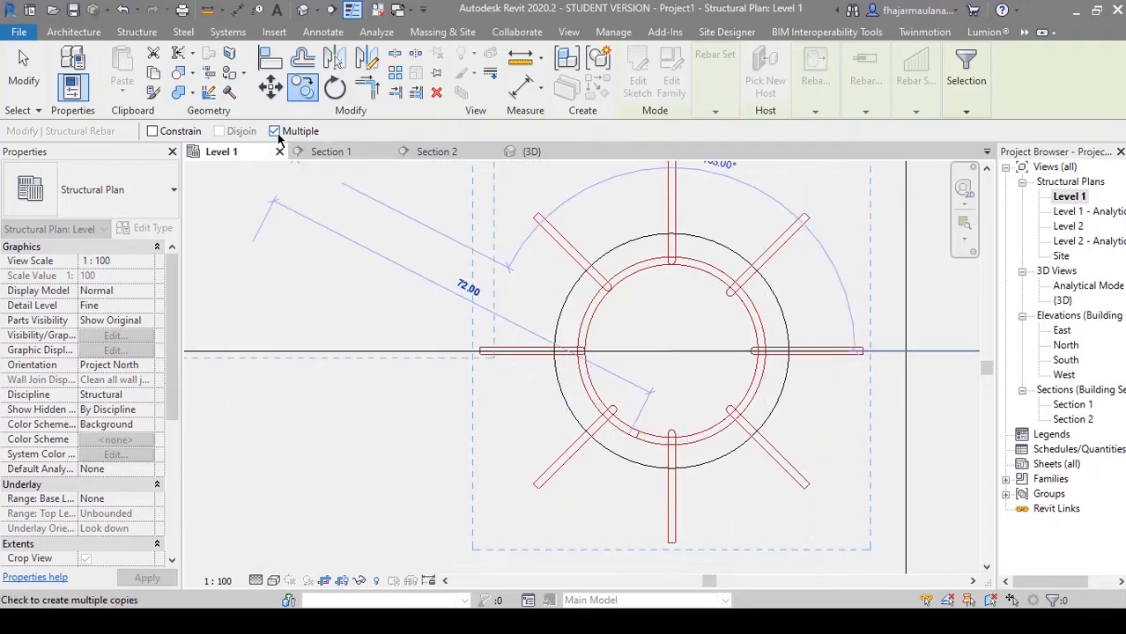
{"action": "scroll", "coordinate": [523, 329], "scroll_direction": "down", "scroll_amount": 2}
{"action": "middle_click_drag", "start_coordinate": [508, 389], "coordinate": [922, 388]}
{"action": "scroll", "coordinate": [643, 375], "scroll_direction": "up", "scroll_amount": 1}
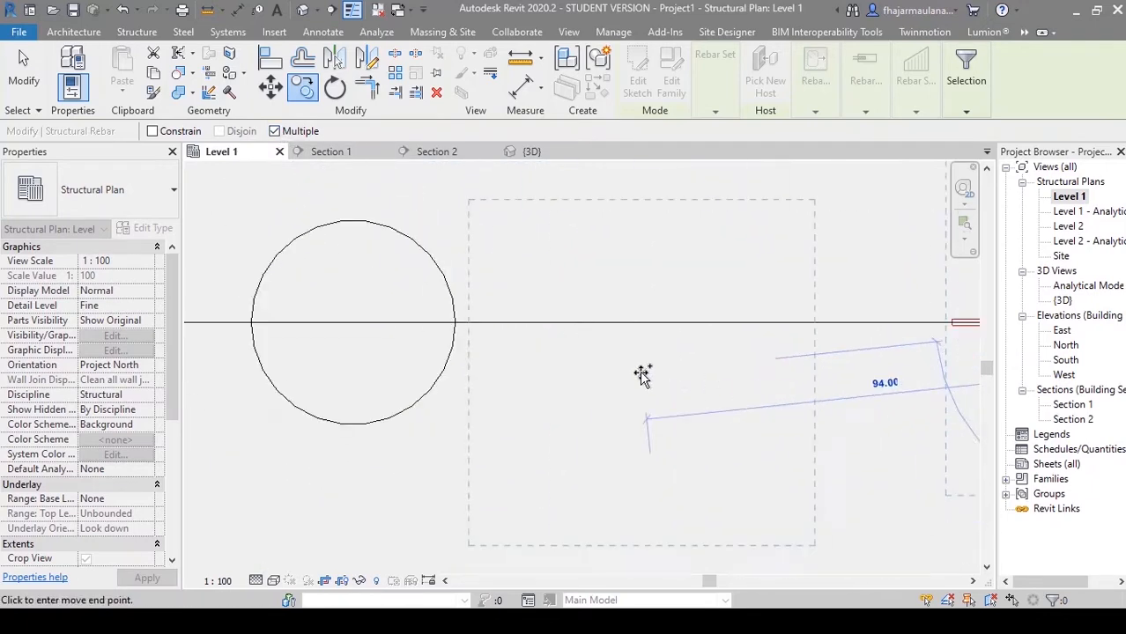
{"action": "left_click", "coordinate": [352, 322]}
{"action": "scroll", "coordinate": [520, 405], "scroll_direction": "down", "scroll_amount": 5}
{"action": "middle_click_drag", "start_coordinate": [523, 415], "coordinate": [658, 408]}
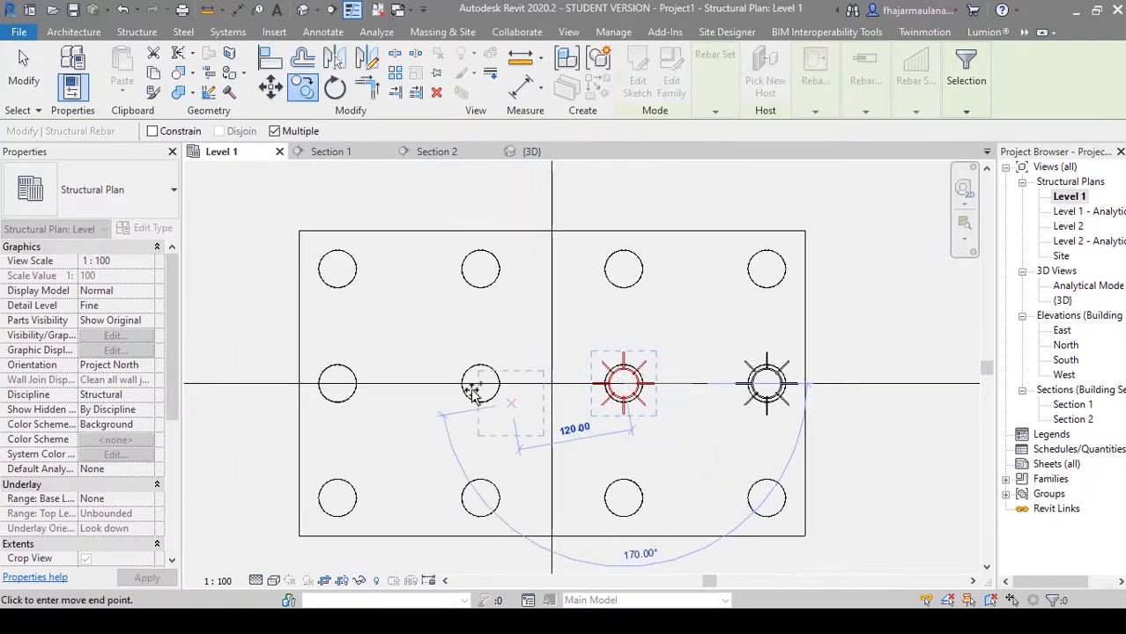
{"action": "left_click", "coordinate": [432, 370]}
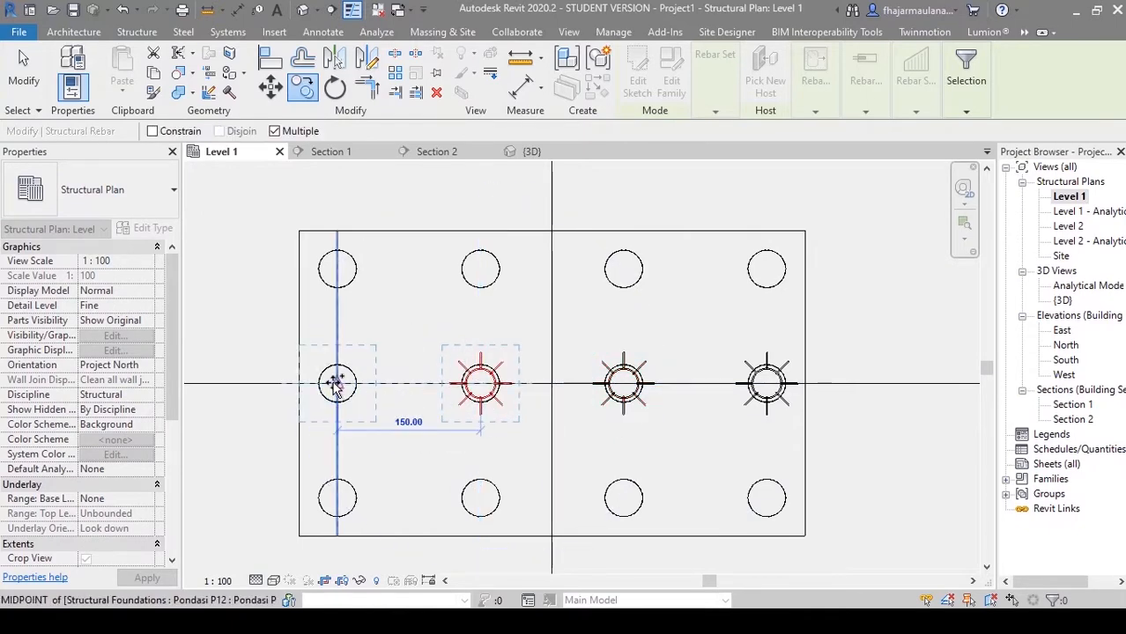
{"action": "left_click", "coordinate": [337, 383]}
Step: Place further copies of the reinforcement at the centres of all upper-row and lower-row piles, and finish copying
{"action": "left_click", "coordinate": [337, 268]}
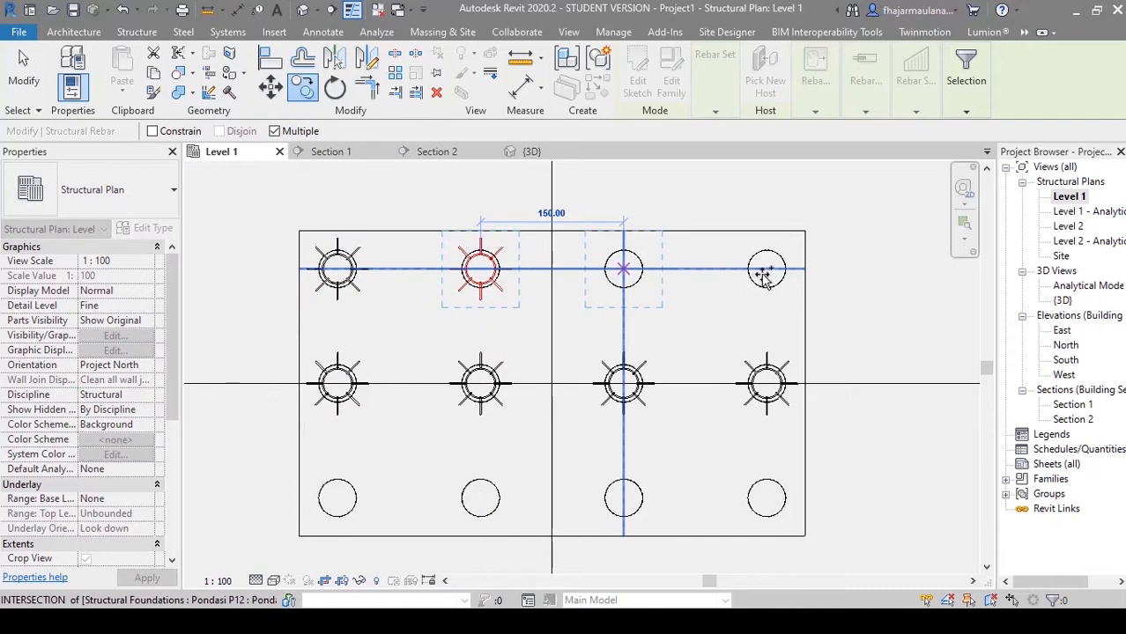
{"action": "left_click", "coordinate": [755, 401]}
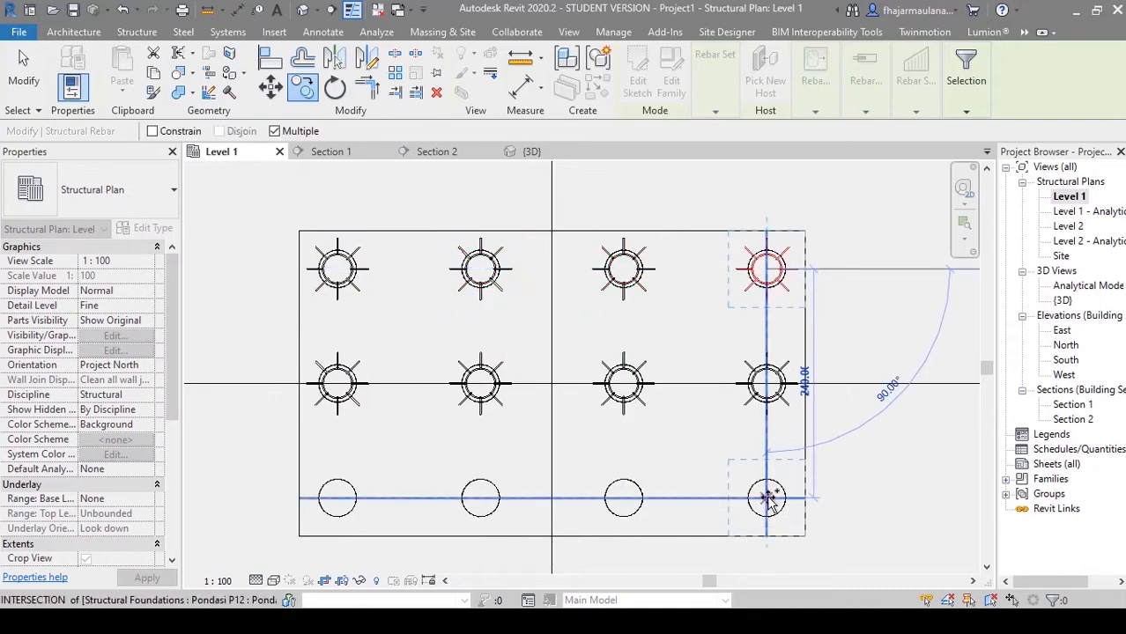
{"action": "left_click", "coordinate": [623, 493]}
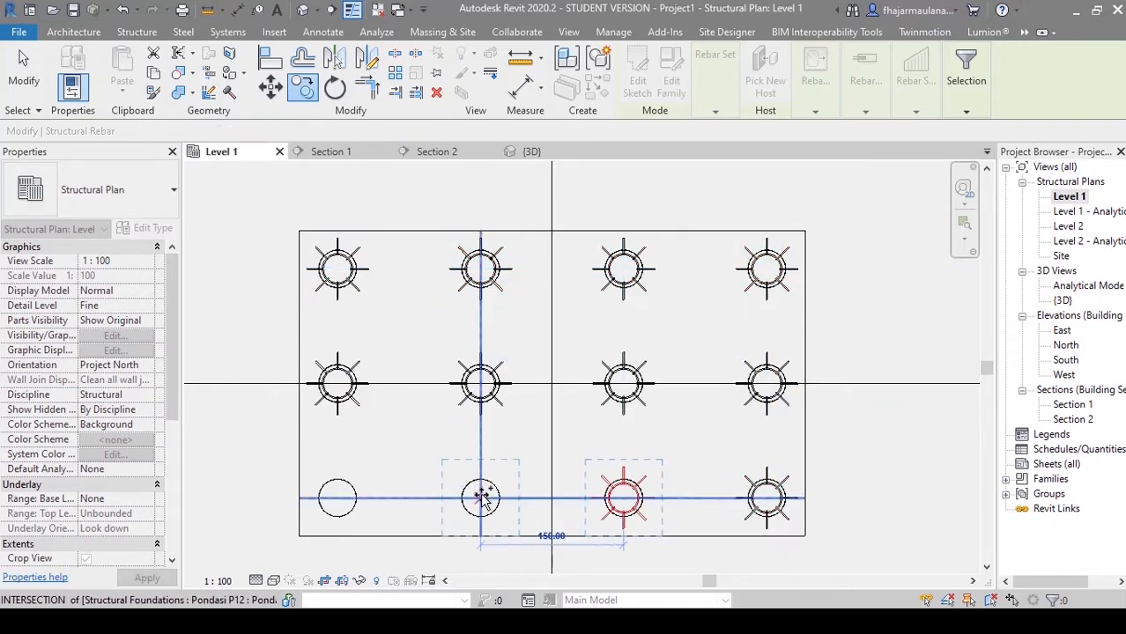
{"action": "left_click", "coordinate": [479, 499]}
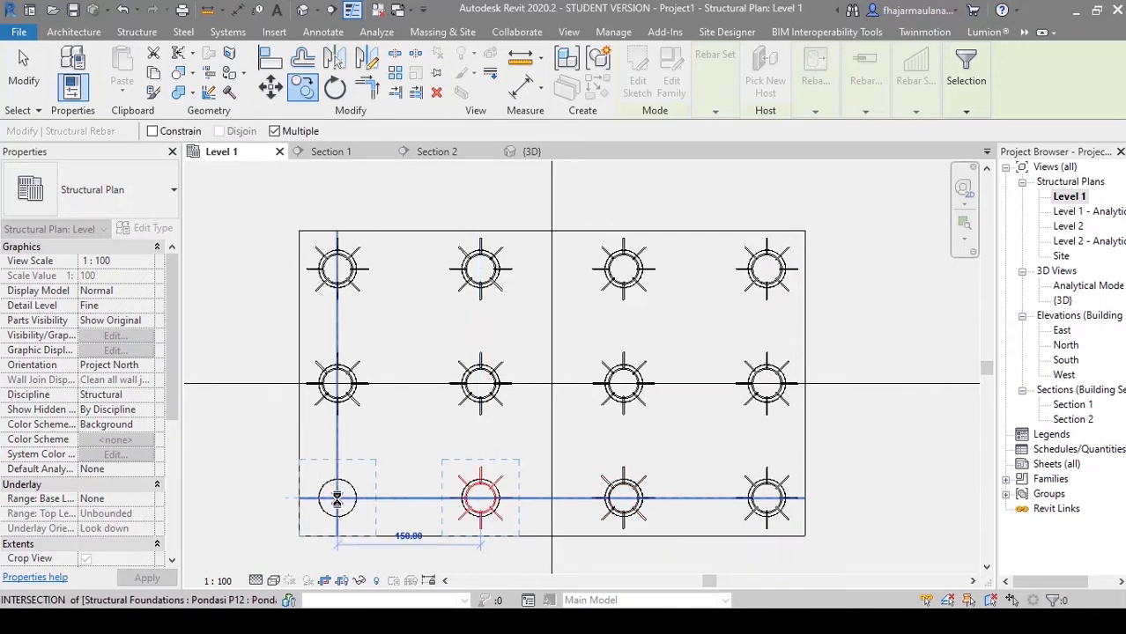
{"action": "left_click", "coordinate": [336, 499]}
{"action": "middle_click_drag", "start_coordinate": [640, 482], "coordinate": [582, 421]}
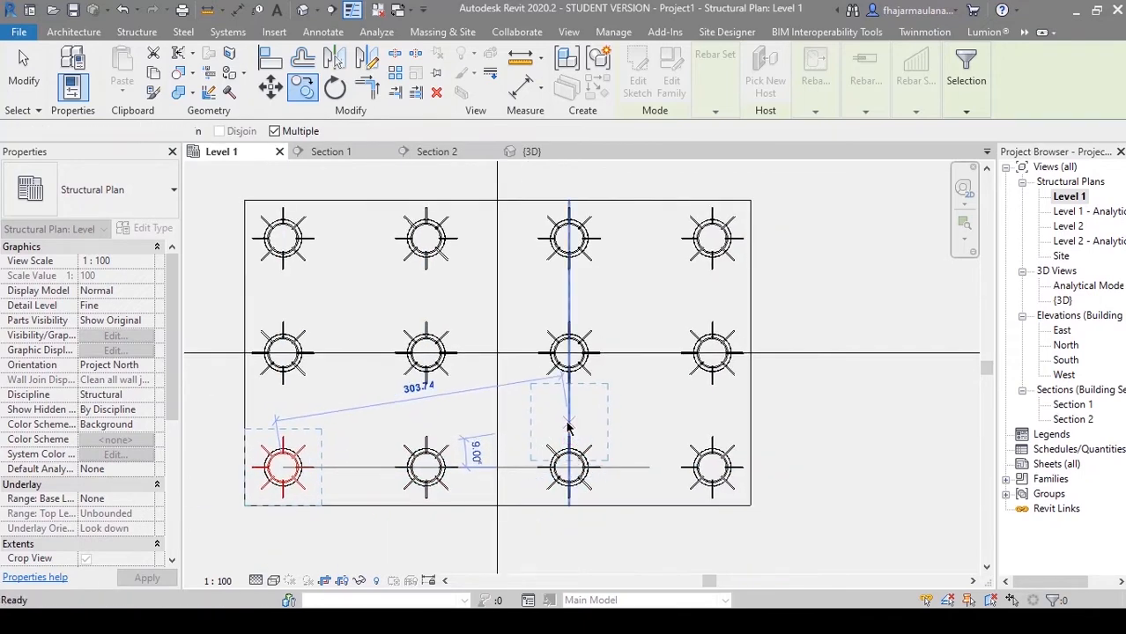
{"action": "key", "text": "Escape"}
{"action": "key", "text": "Escape"}
{"action": "middle_click_drag", "start_coordinate": [515, 446], "coordinate": [572, 395]}
{"action": "scroll", "coordinate": [623, 421], "scroll_direction": "down", "scroll_amount": 1}
{"action": "scroll", "coordinate": [601, 423], "scroll_direction": "down", "scroll_amount": 2}
{"action": "scroll", "coordinate": [598, 419], "scroll_direction": "up", "scroll_amount": 1}
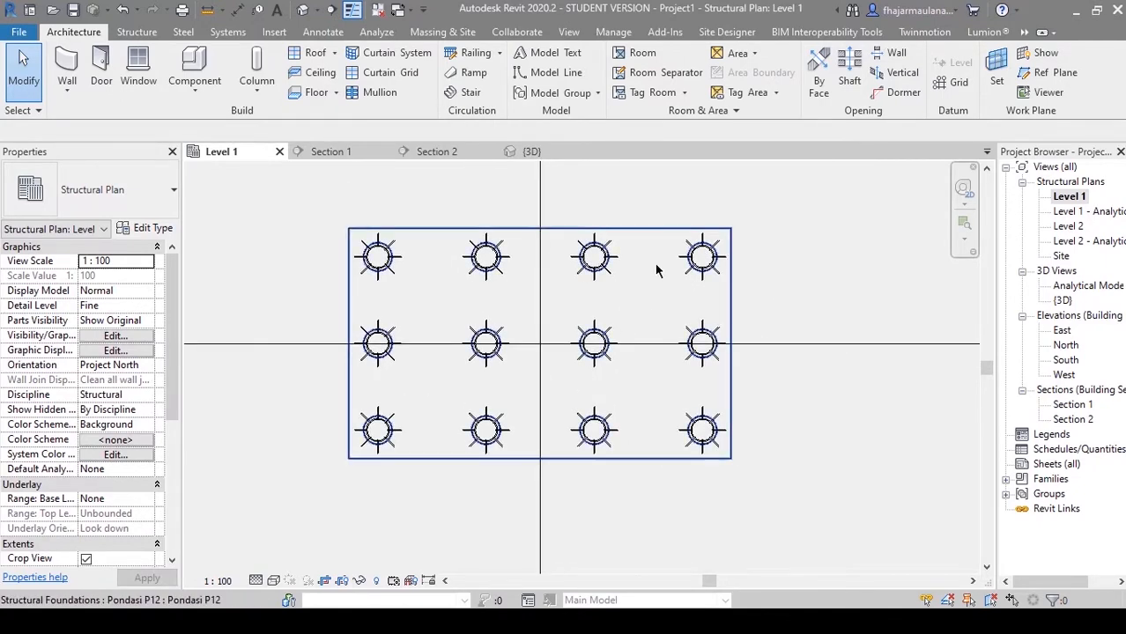
Step: Open the default 3D view and select all instances of the 13M rebar visible in it
{"action": "left_click", "coordinate": [304, 9]}
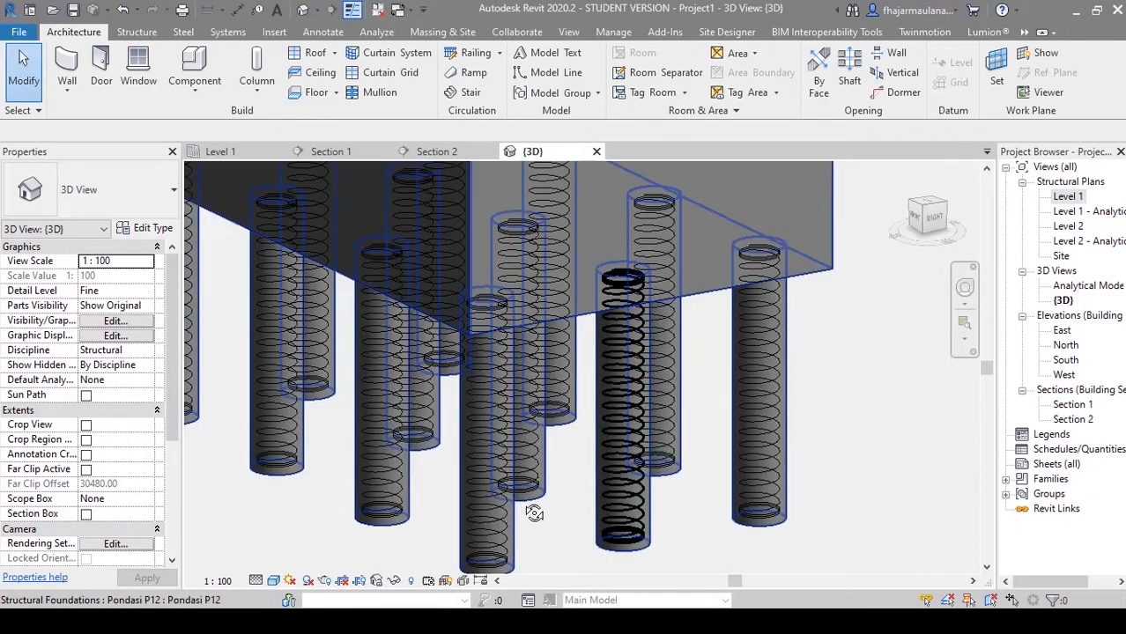
{"action": "middle_click_drag", "start_coordinate": [533, 510], "coordinate": [546, 397], "text": "shift"}
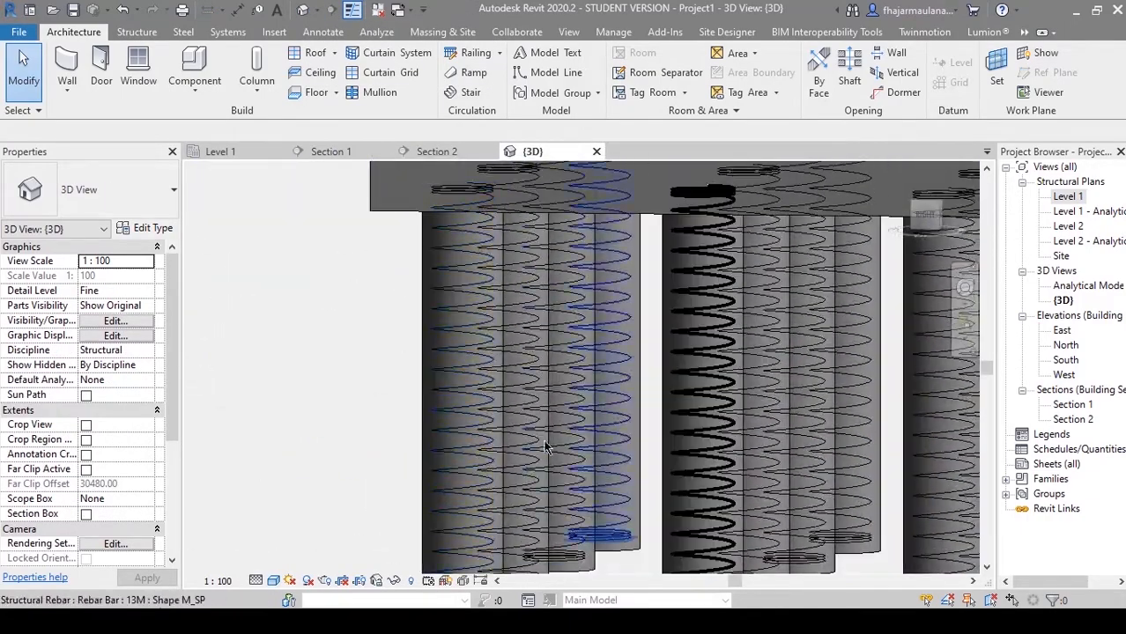
{"action": "scroll", "coordinate": [577, 371], "scroll_direction": "up", "scroll_amount": 2}
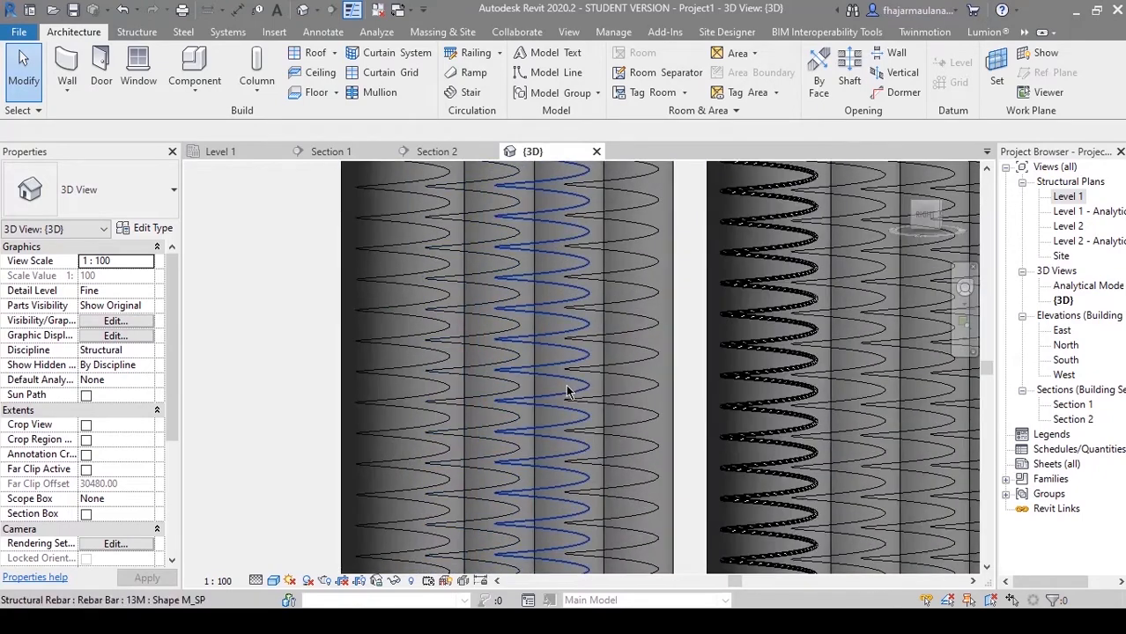
{"action": "left_click", "coordinate": [398, 318]}
{"action": "right_click", "coordinate": [398, 318]}
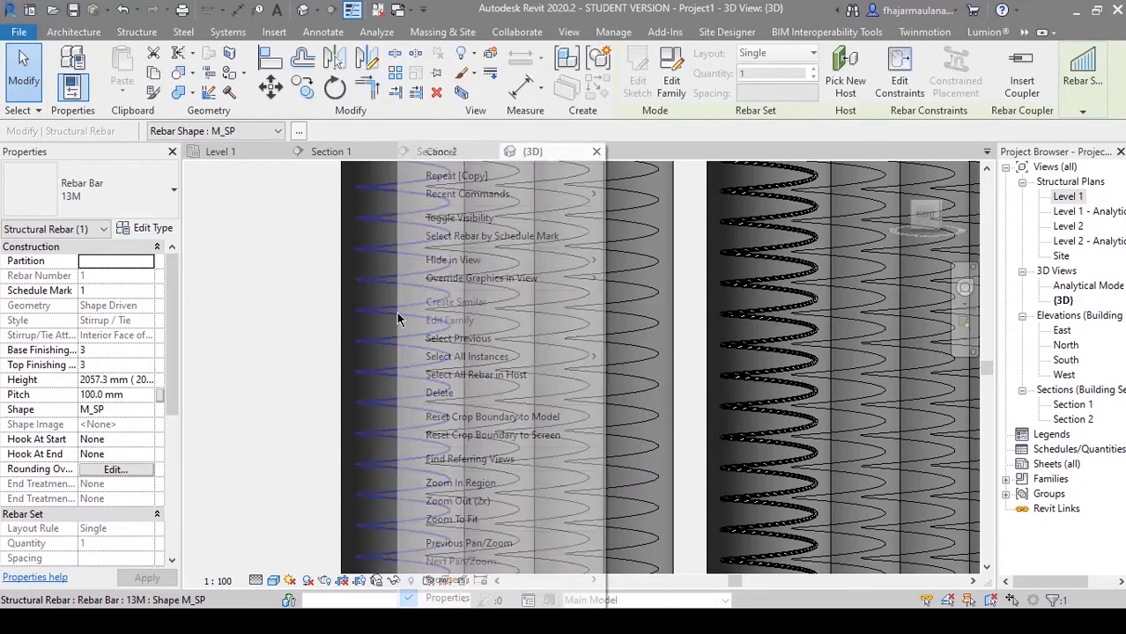
{"action": "mouse_move", "coordinate": [547, 357]}
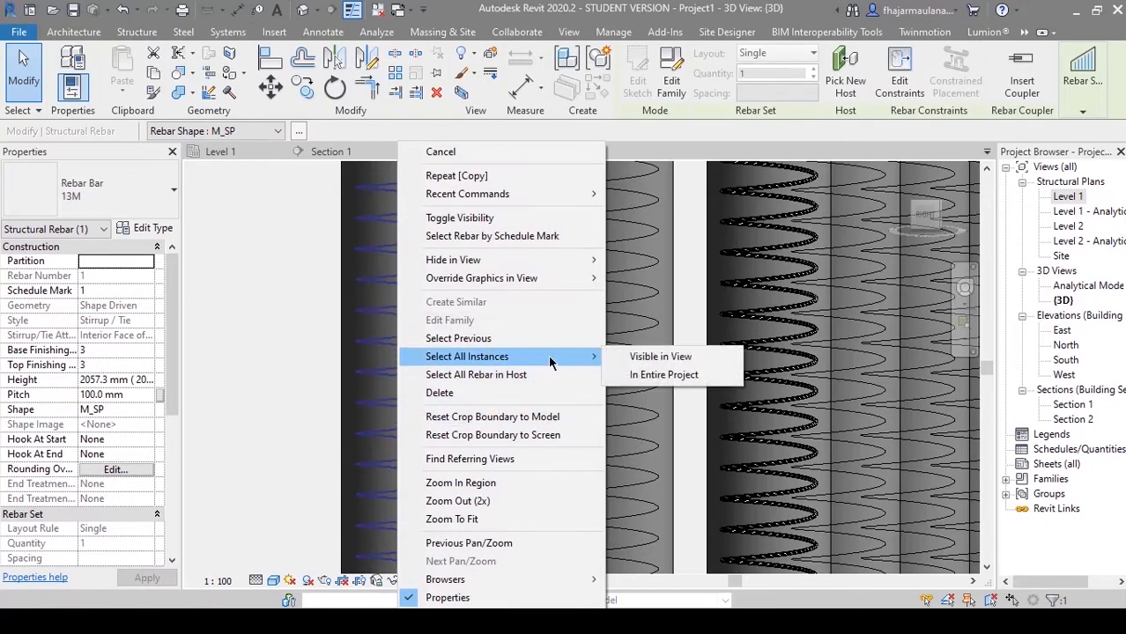
{"action": "left_click", "coordinate": [663, 359]}
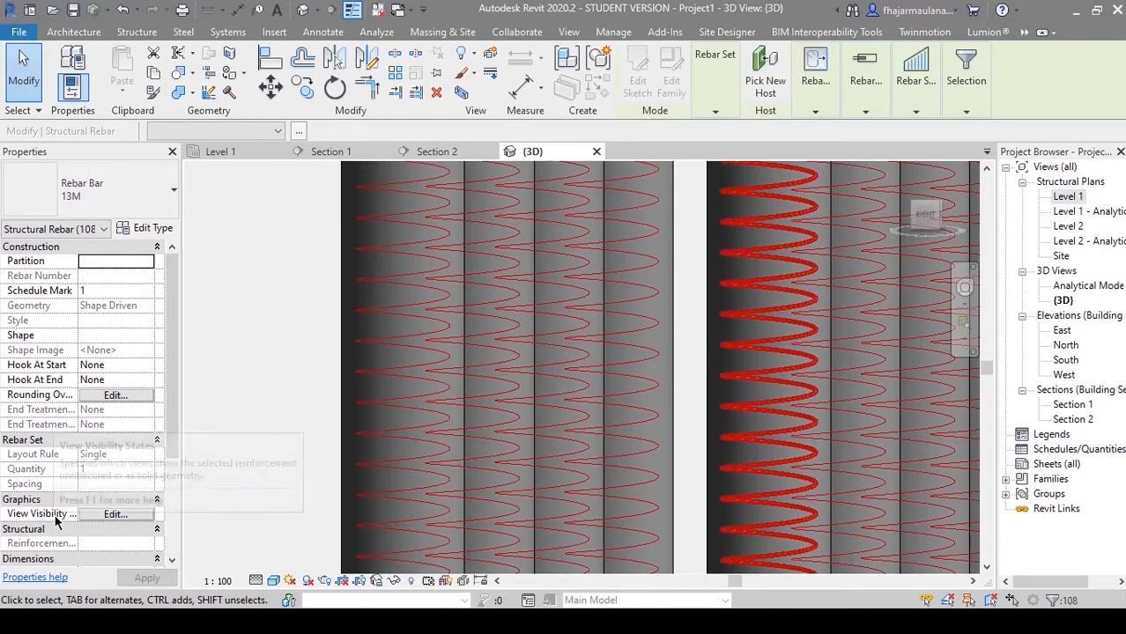
Step: Set the selected rebar's view visibility to unobscured and solid in the {3D} view
{"action": "left_click", "coordinate": [115, 515]}
{"action": "left_click", "coordinate": [618, 248]}
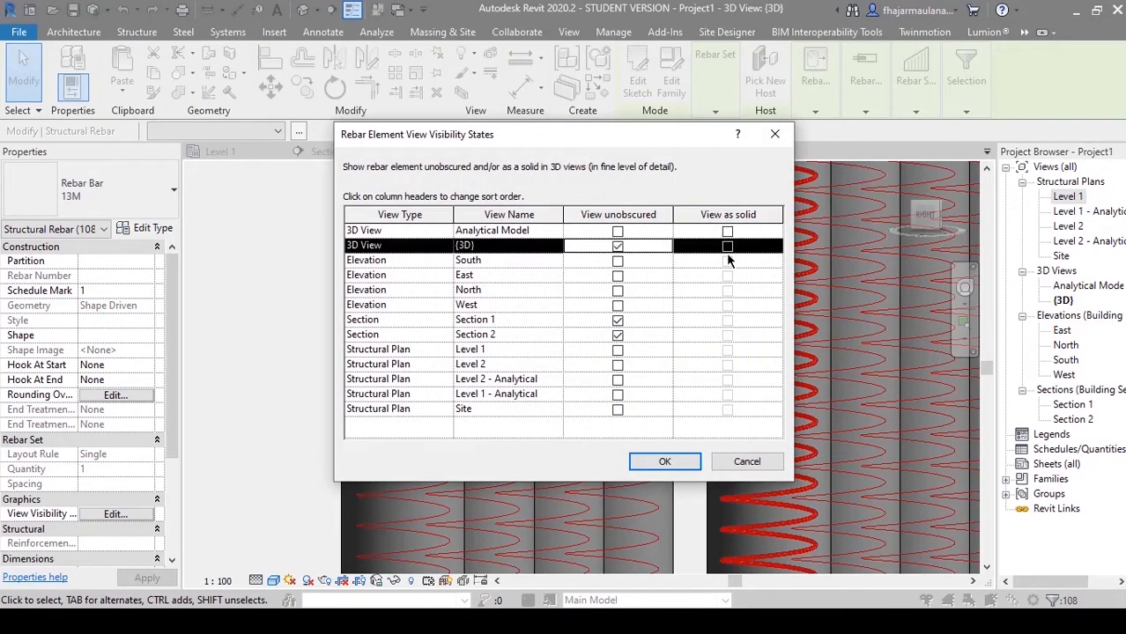
{"action": "left_click", "coordinate": [728, 249]}
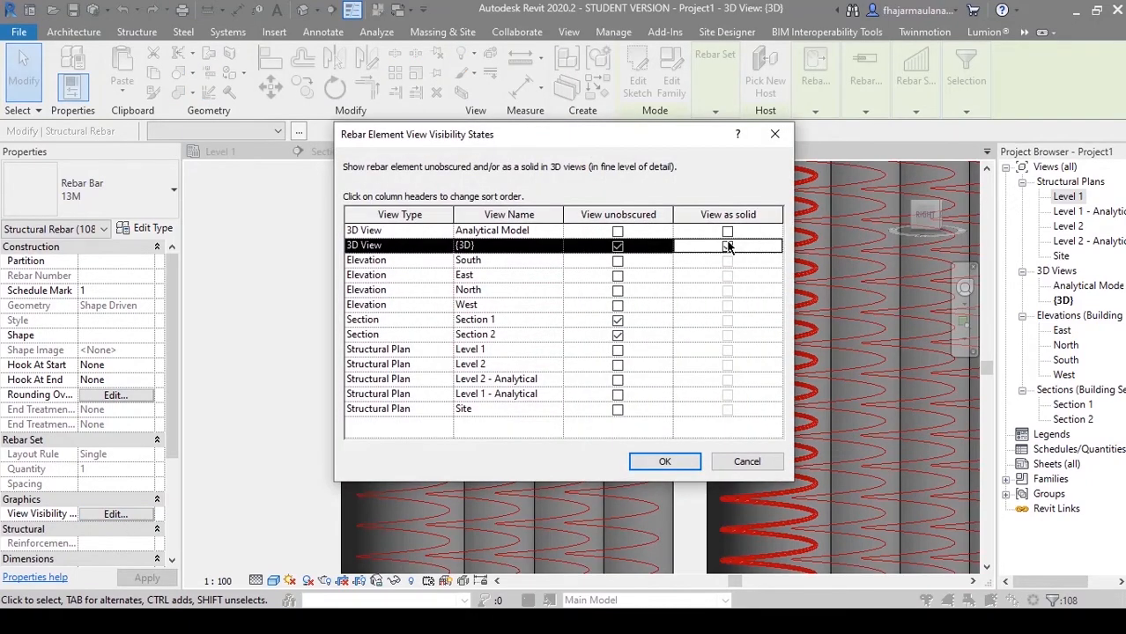
{"action": "left_click", "coordinate": [664, 462]}
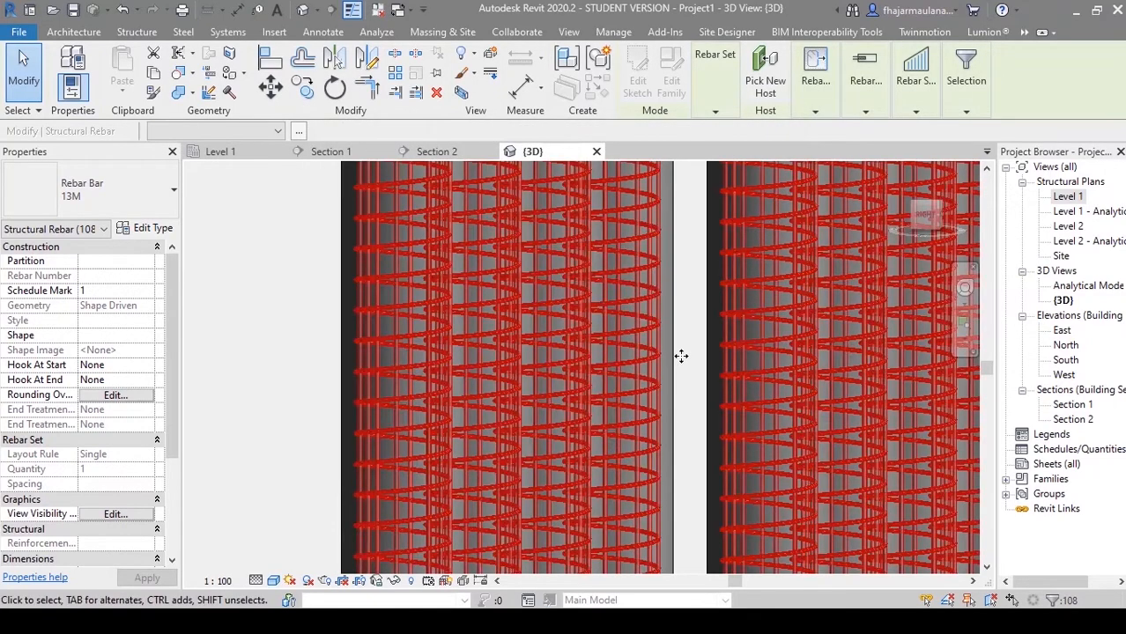
Step: Clear the rebar selection and examine the solid spiral and longitudinal bars in the piles up close from several angles
{"action": "left_click", "coordinate": [233, 344]}
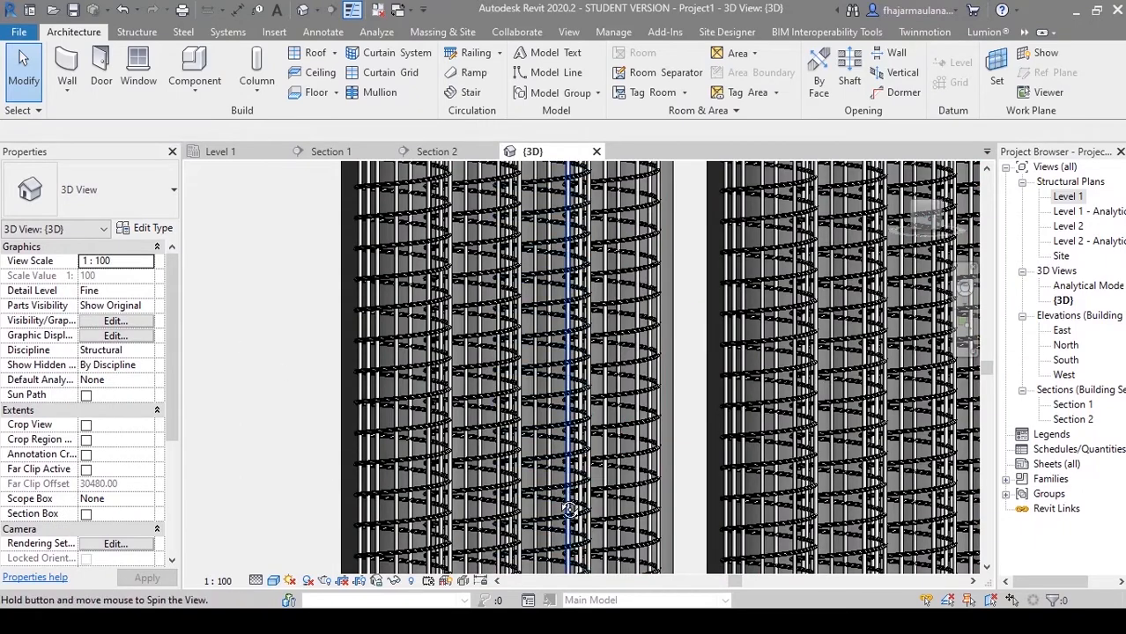
{"action": "mouse_move", "coordinate": [569, 528]}
{"action": "middle_mouse_down", "text": "shift"}
{"action": "mouse_move", "coordinate": [533, 517]}
{"action": "mouse_move", "coordinate": [566, 506]}
{"action": "middle_mouse_up", "text": "shift"}
{"action": "scroll", "coordinate": [563, 502], "scroll_direction": "down", "scroll_amount": 2}
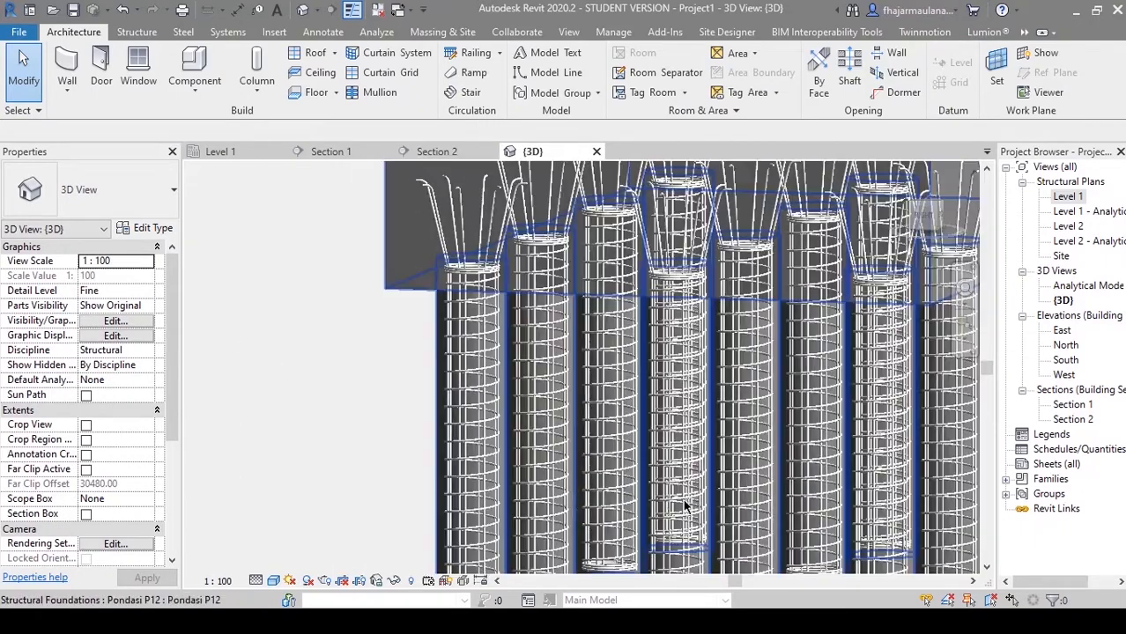
{"action": "middle_click_drag", "start_coordinate": [686, 507], "coordinate": [749, 439], "text": "shift"}
{"action": "scroll", "coordinate": [616, 451], "scroll_direction": "up", "scroll_amount": 1}
{"action": "scroll", "coordinate": [630, 452], "scroll_direction": "up", "scroll_amount": 1}
{"action": "scroll", "coordinate": [663, 443], "scroll_direction": "up", "scroll_amount": 1}
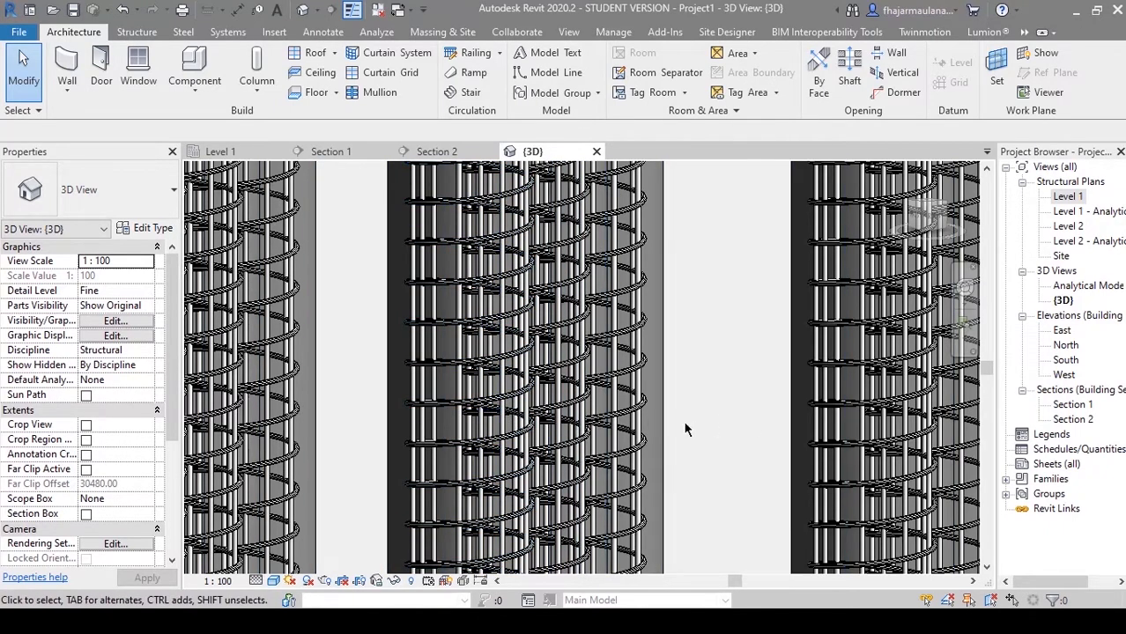
{"action": "middle_click_drag", "start_coordinate": [697, 429], "coordinate": [710, 427]}
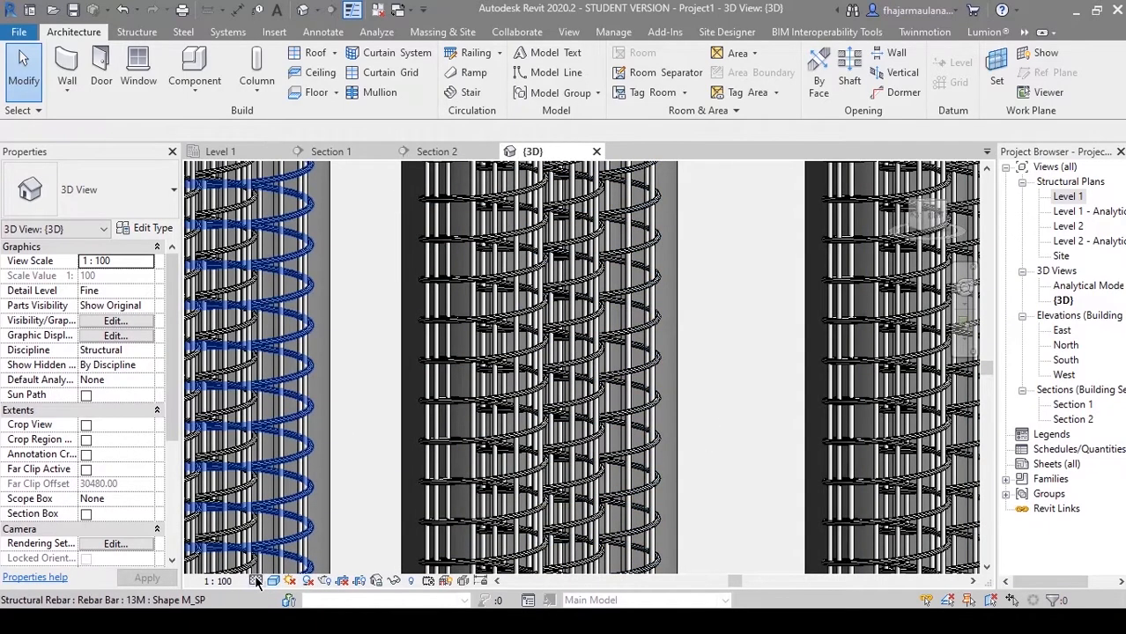
Step: Set the detail level of the {3D} view to Coarse
{"action": "left_click", "coordinate": [281, 530]}
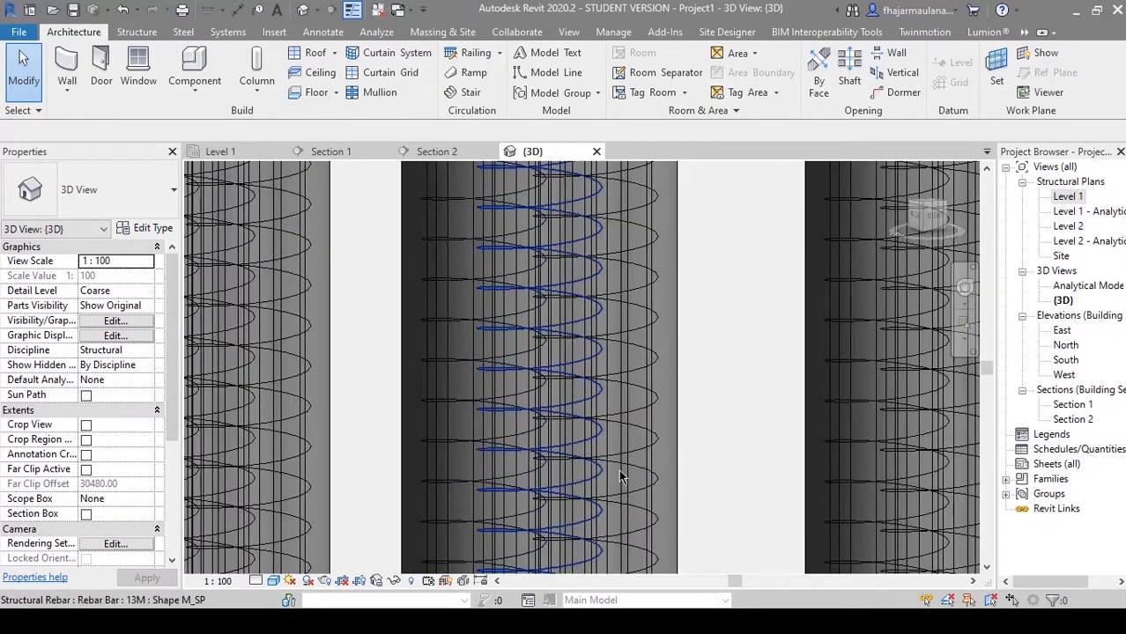
{"action": "middle_click_drag", "start_coordinate": [623, 477], "coordinate": [798, 449], "text": "shift"}
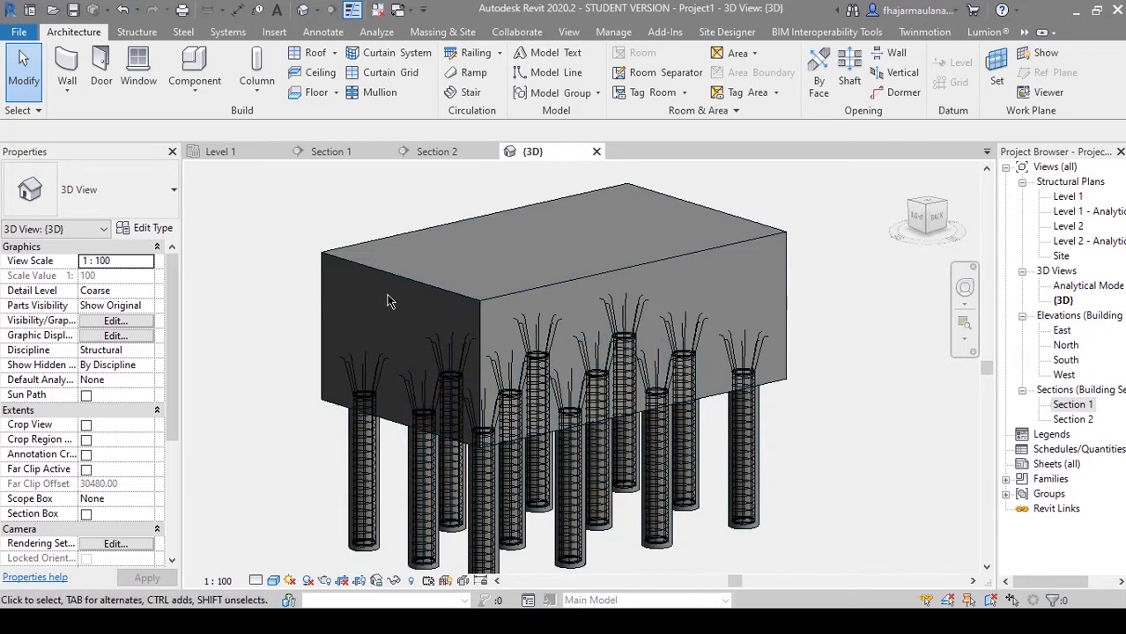
Step: Override the surface transparency of the Structural Foundations category to 80% in the {3D} view
{"action": "key", "text": "v"}
{"action": "key", "text": "v"}
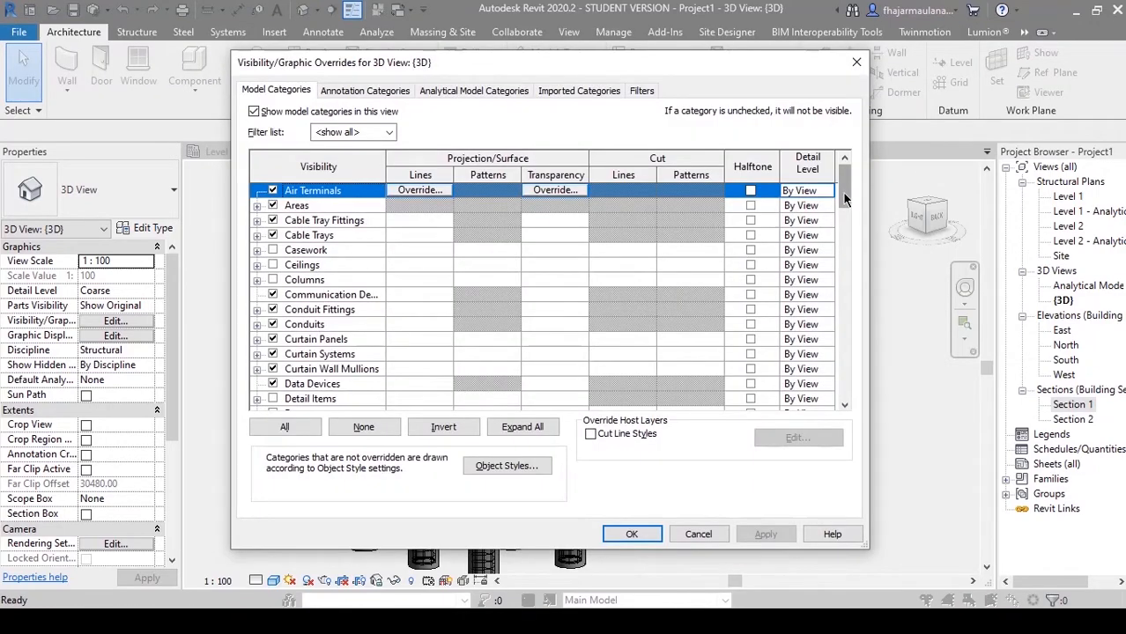
{"action": "left_click_drag", "start_coordinate": [841, 198], "coordinate": [846, 379]}
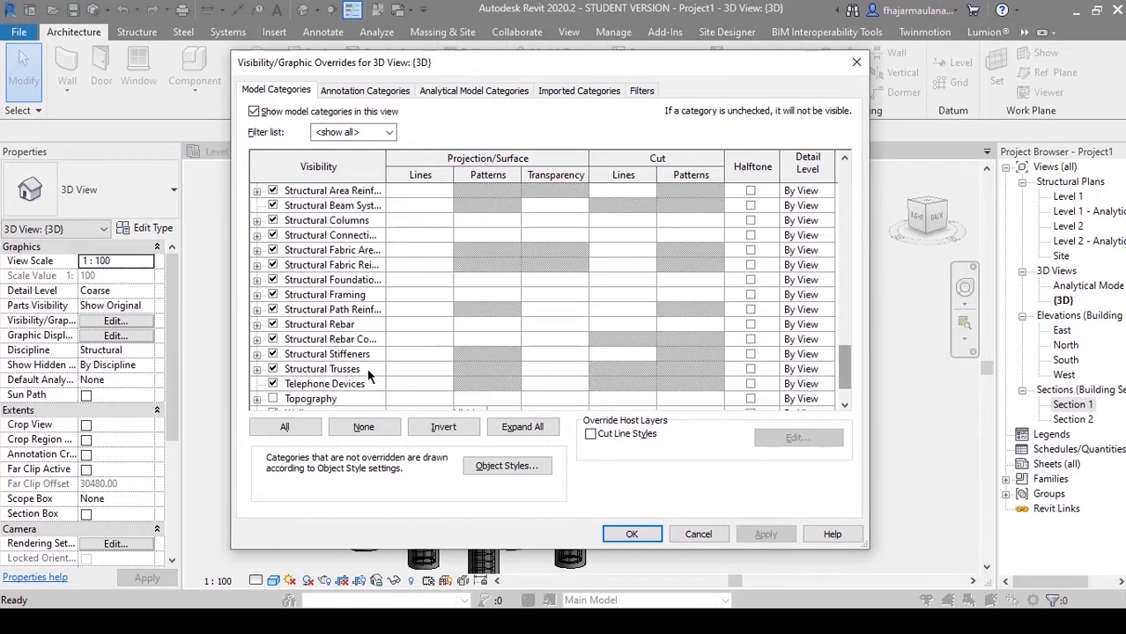
{"action": "left_click", "coordinate": [355, 280]}
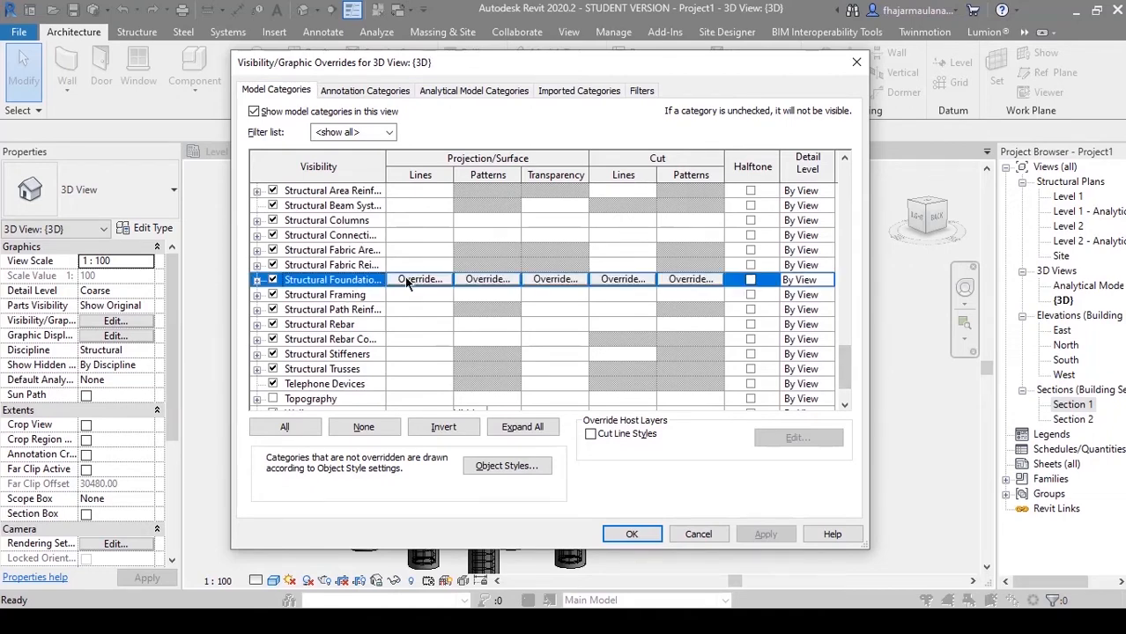
{"action": "left_click", "coordinate": [555, 280]}
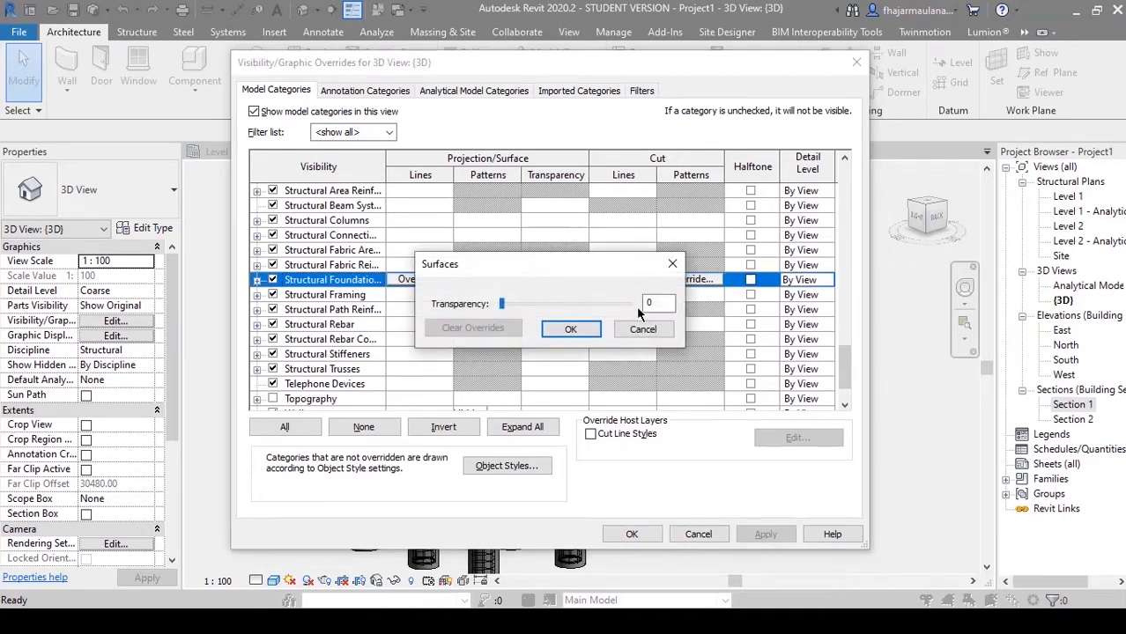
{"action": "left_click", "coordinate": [568, 328]}
{"action": "left_click", "coordinate": [624, 528]}
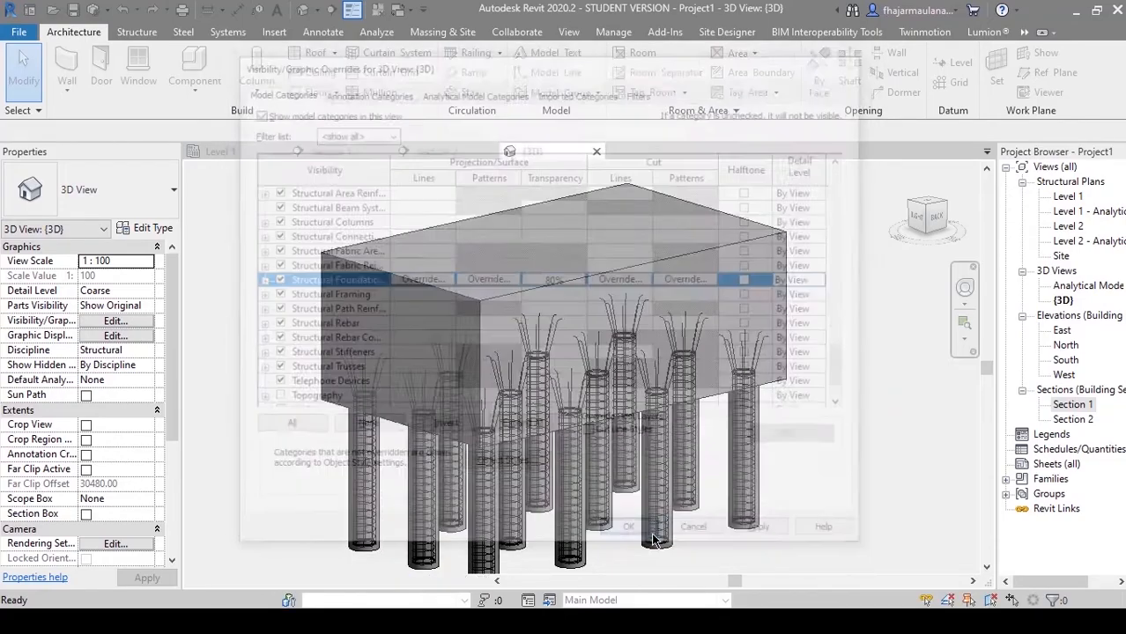
{"action": "middle_click_drag", "start_coordinate": [608, 333], "coordinate": [960, 471], "text": "shift"}
{"action": "middle_click_drag", "start_coordinate": [830, 512], "coordinate": [800, 528]}
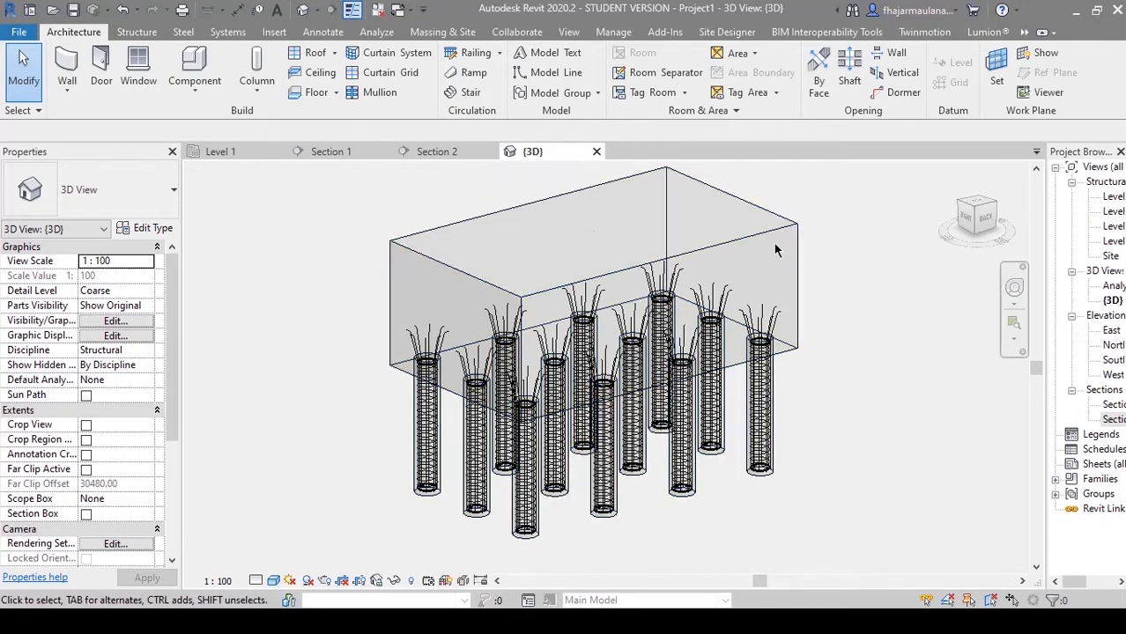
{"action": "middle_click_drag", "start_coordinate": [778, 236], "coordinate": [745, 250]}
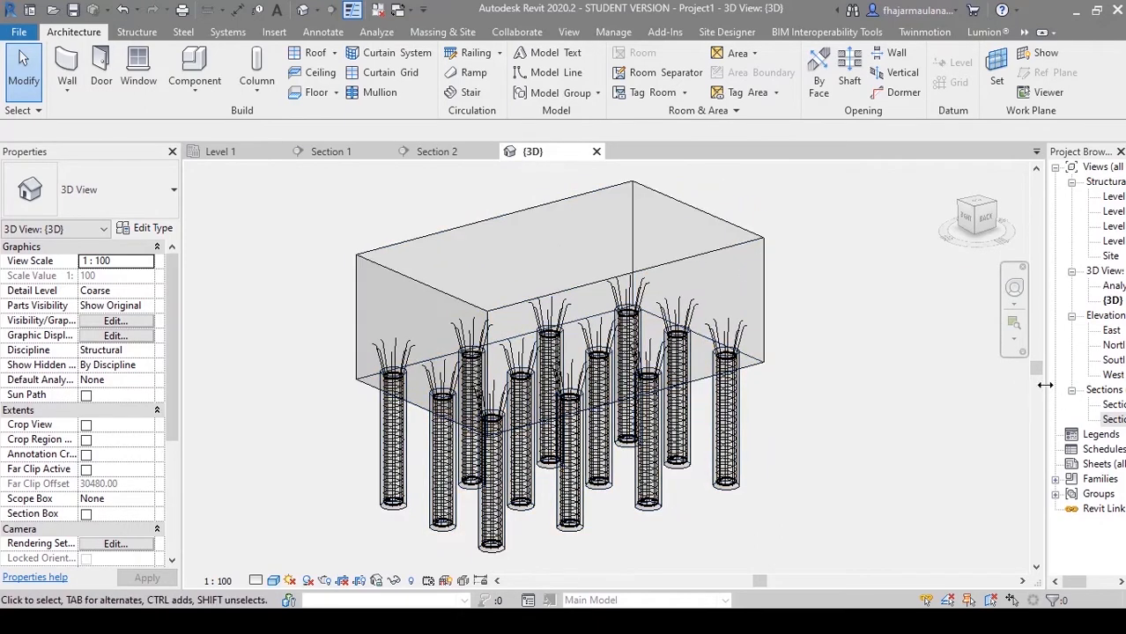
Step: Open the Section 2 view showing the pile cap above a row of four piles
{"action": "left_click_drag", "start_coordinate": [1045, 385], "coordinate": [971, 396]}
{"action": "double_click", "coordinate": [1053, 422]}
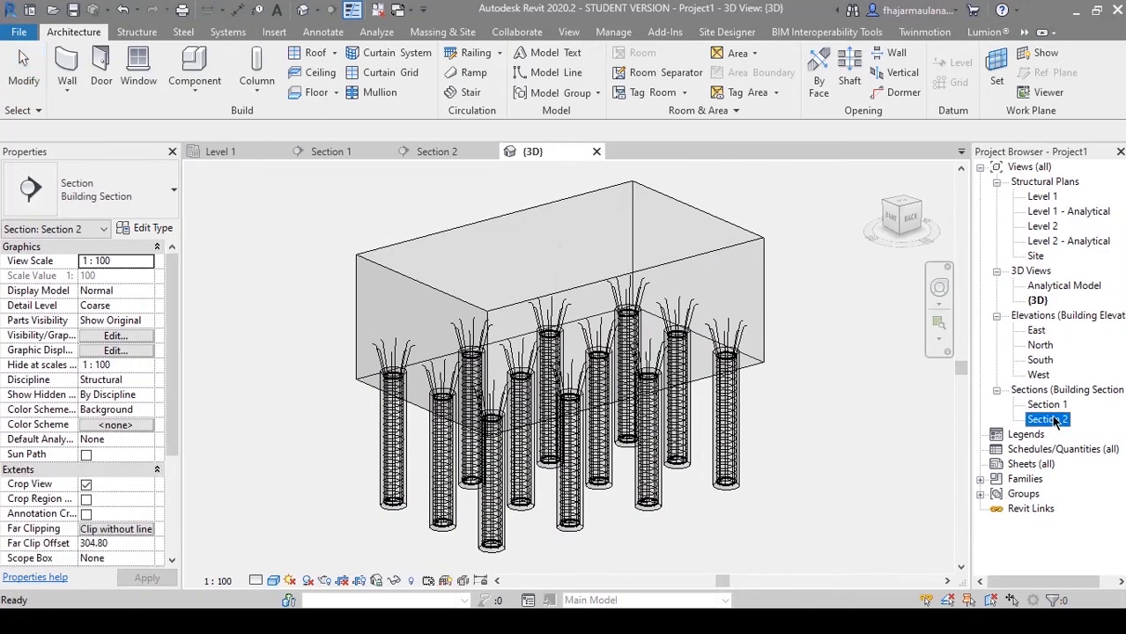
{"action": "scroll", "coordinate": [745, 259], "scroll_direction": "up", "scroll_amount": 4}
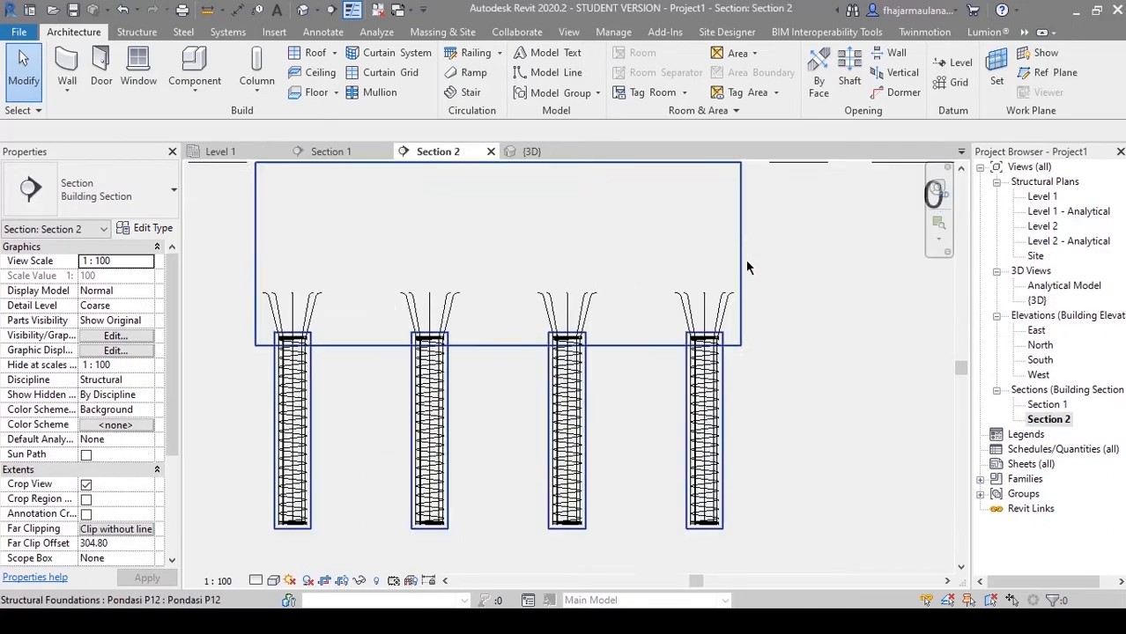
{"action": "scroll", "coordinate": [789, 312], "scroll_direction": "down", "scroll_amount": 2}
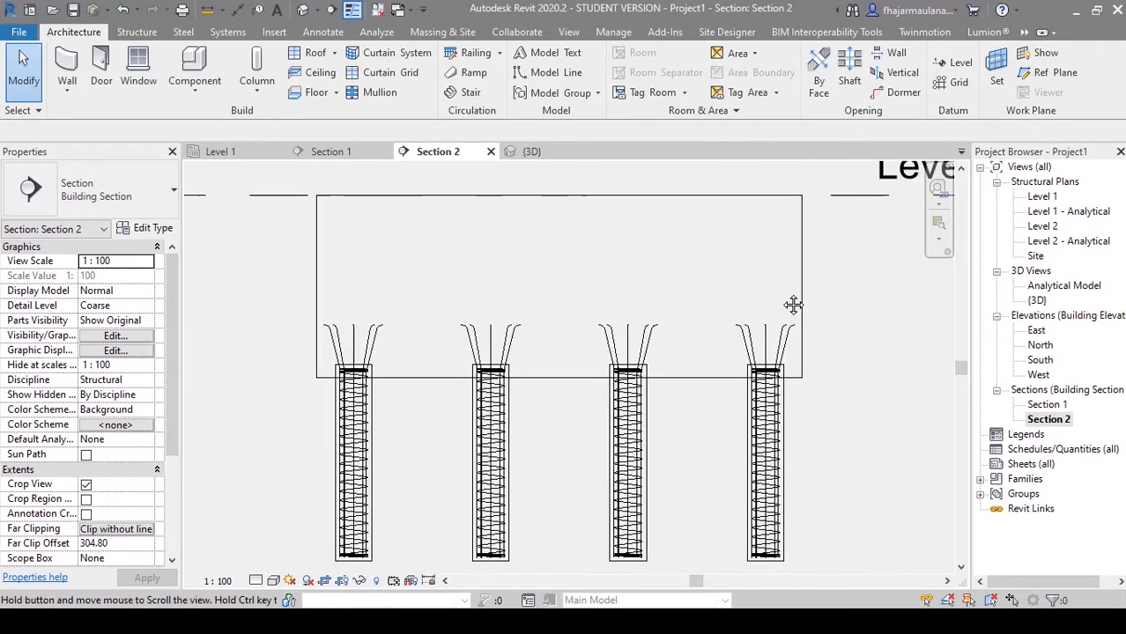
Step: Start placing 13M rebar of shape M_17 in the Pondasi P12 foundation, with the placement orientation perpendicular to cover
{"action": "left_click", "coordinate": [799, 269]}
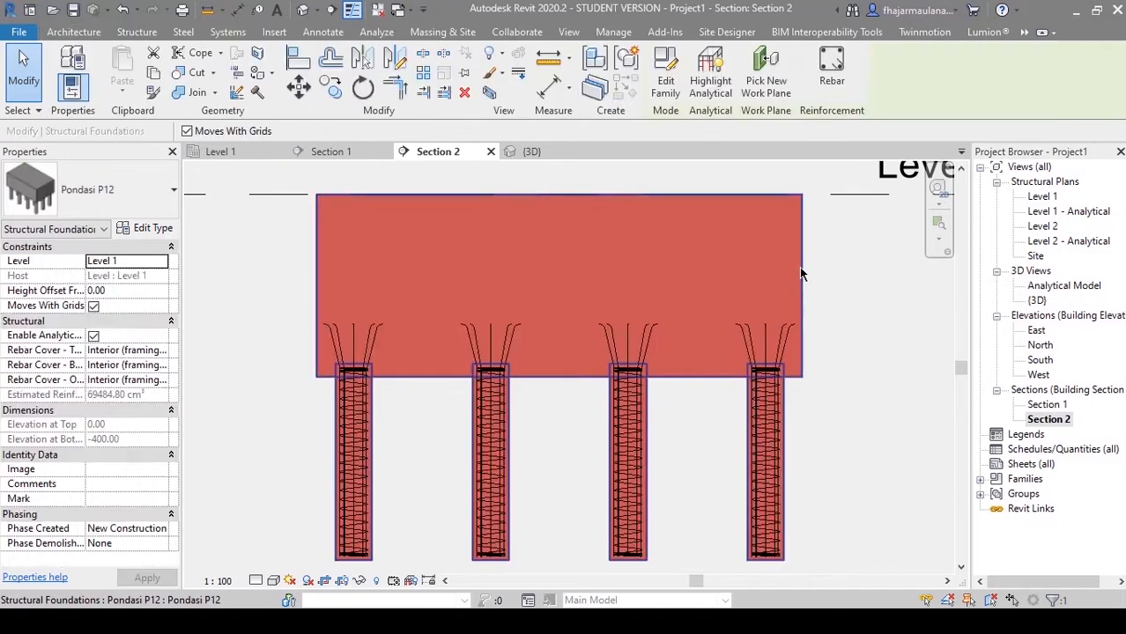
{"action": "left_click", "coordinate": [832, 72]}
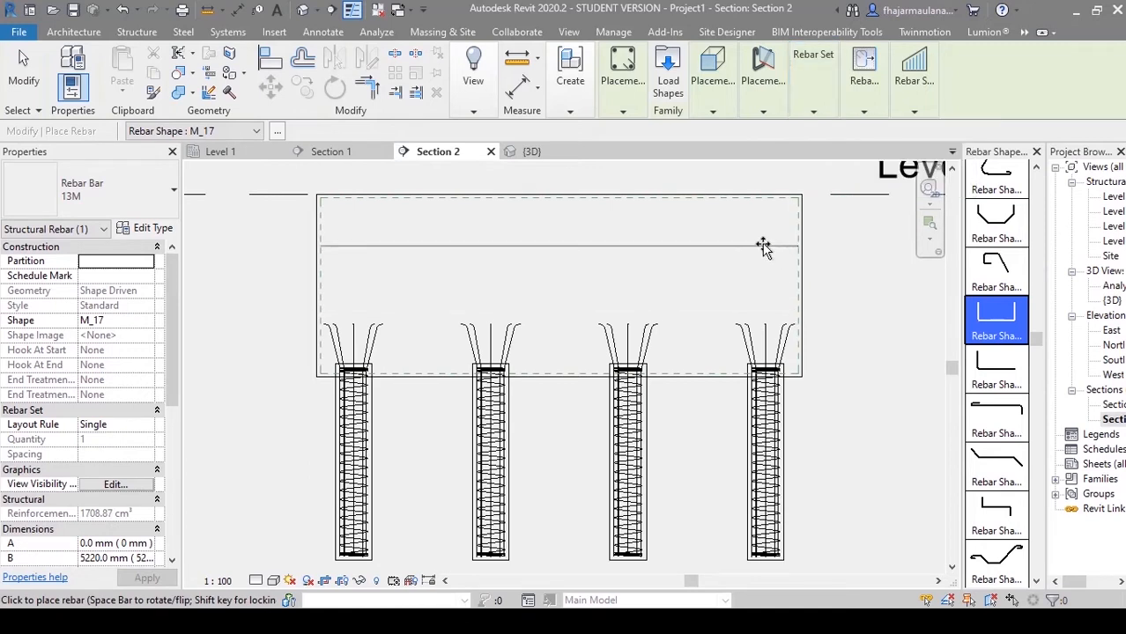
{"action": "key", "text": "space"}
{"action": "left_click", "coordinate": [726, 86]}
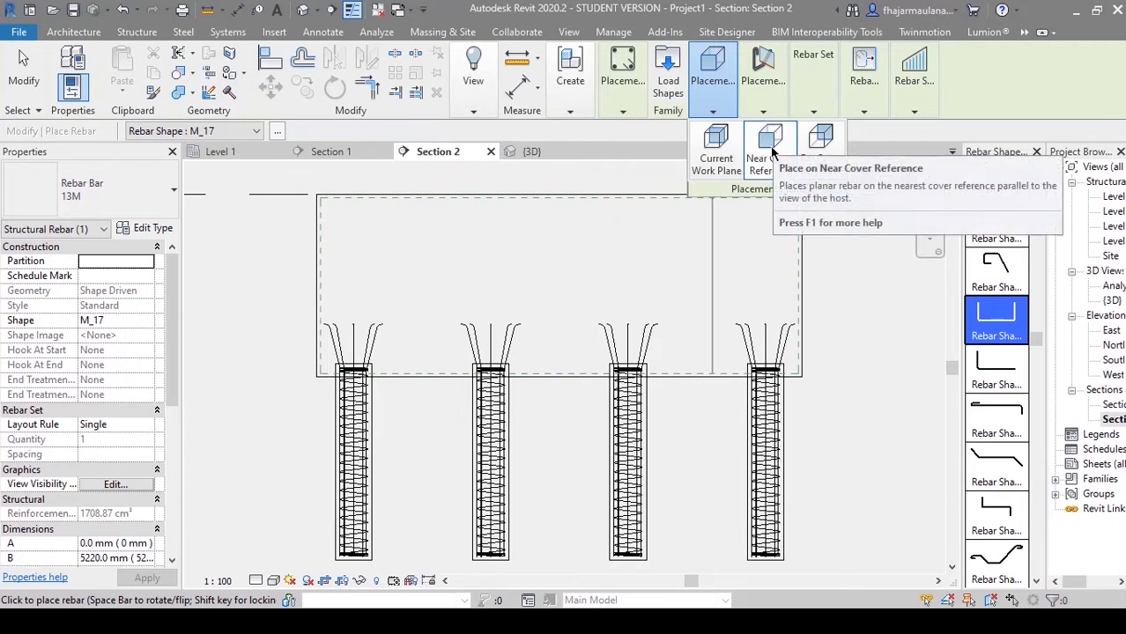
{"action": "left_click", "coordinate": [760, 104]}
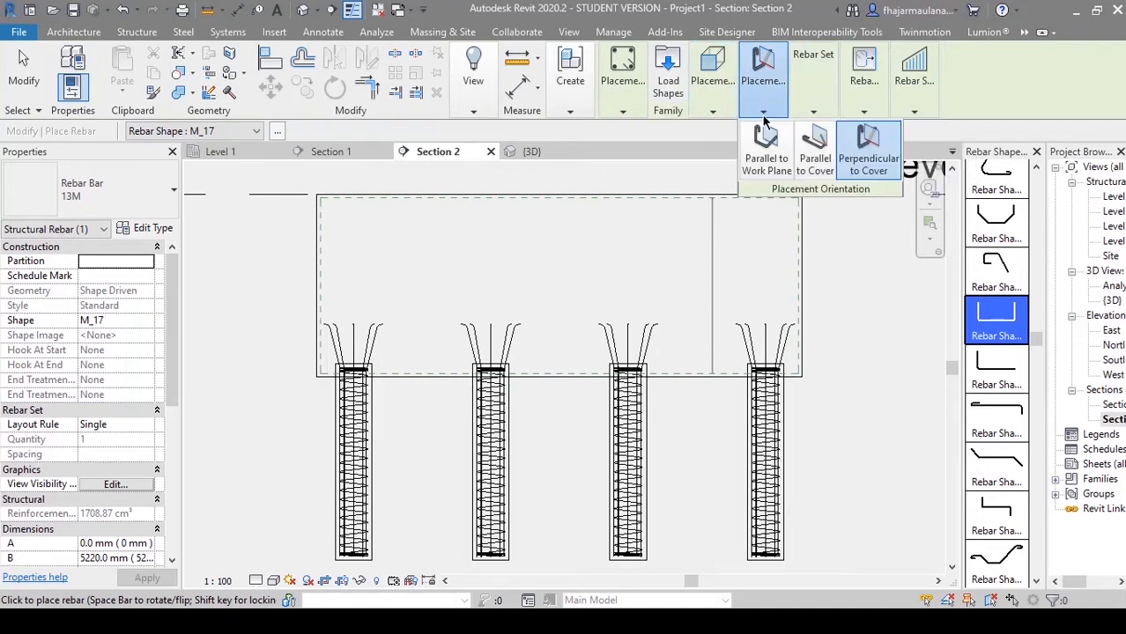
{"action": "left_click", "coordinate": [867, 157]}
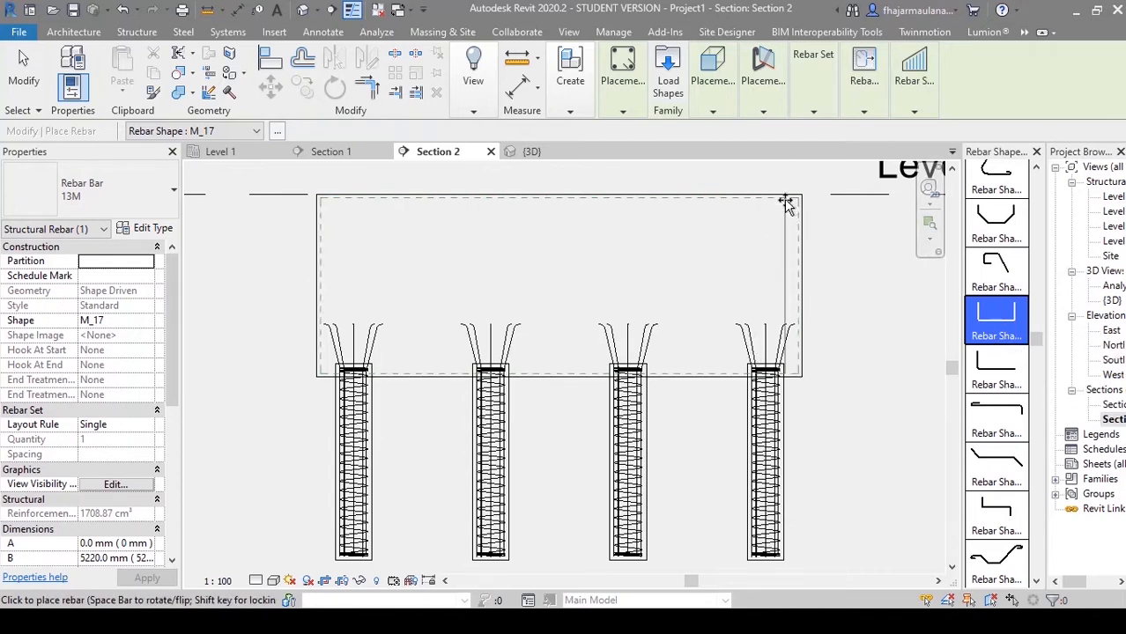
Step: Place a single 13M rebar of shape M_17 vertically just inside the pile cap's right edge in Section 2
{"action": "scroll", "coordinate": [786, 205], "scroll_direction": "up", "scroll_amount": 1}
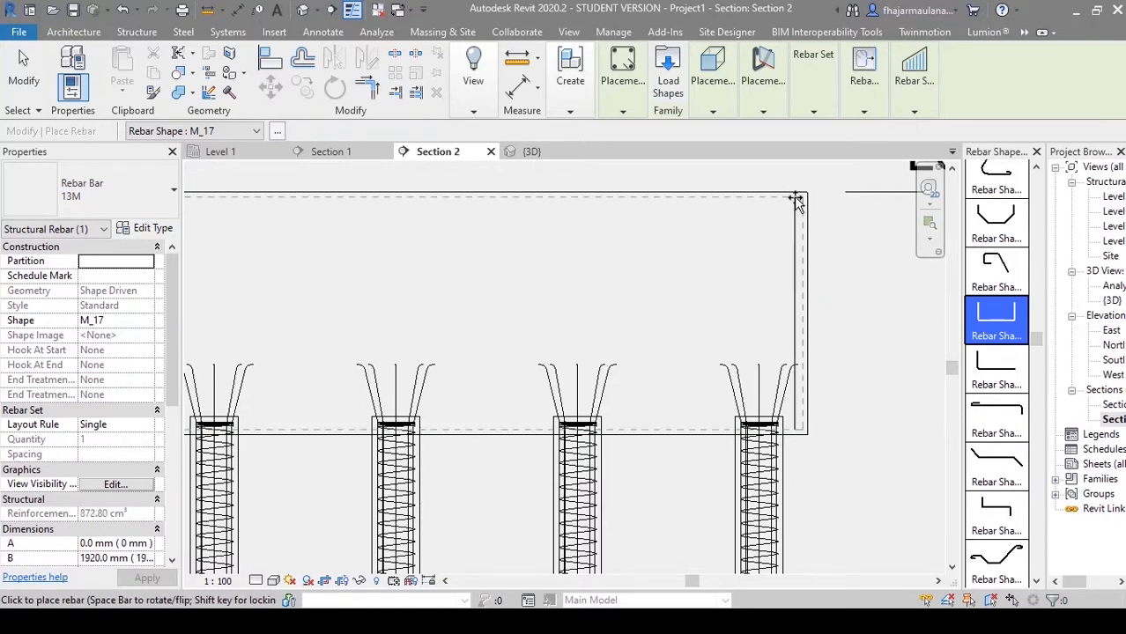
{"action": "scroll", "coordinate": [691, 241], "scroll_direction": "down", "scroll_amount": 1}
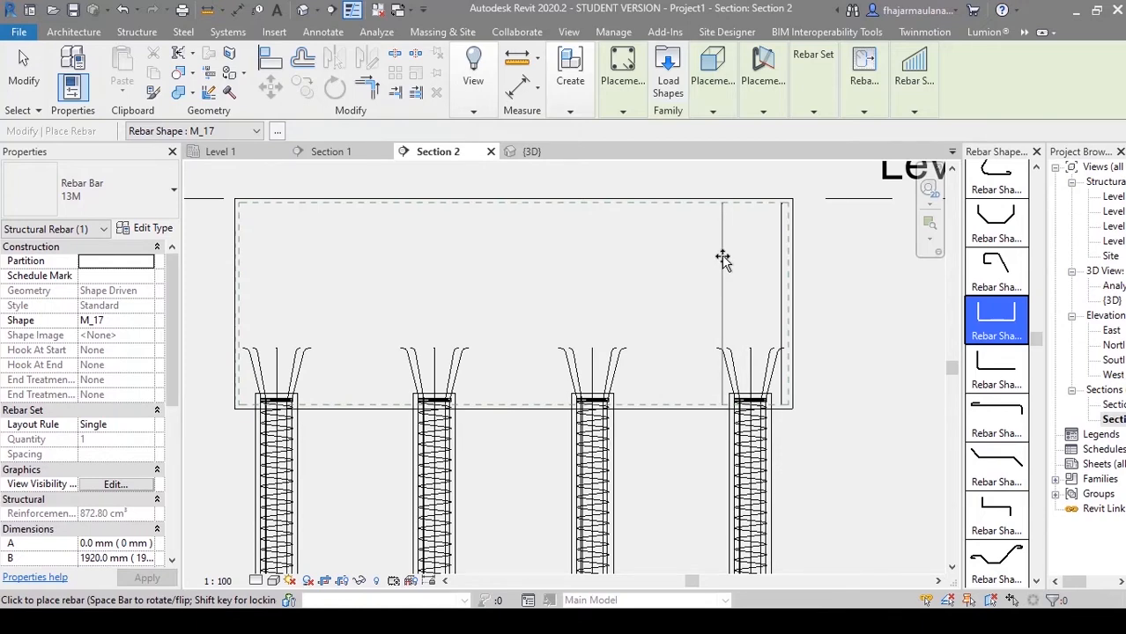
{"action": "key", "text": "Escape"}
{"action": "key", "text": "Escape"}
Step: Distribute the placed M_17 rebar across the pile cap with the Maximum Spacing layout at 200 mm
{"action": "scroll", "coordinate": [743, 262], "scroll_direction": "up", "scroll_amount": 2}
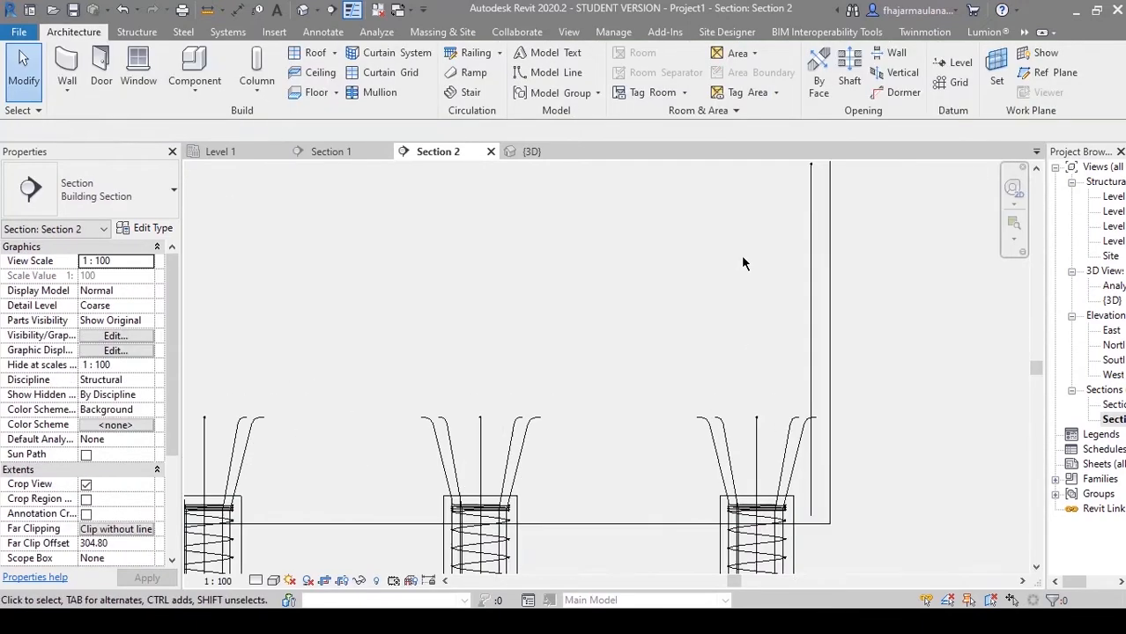
{"action": "left_click", "coordinate": [811, 249]}
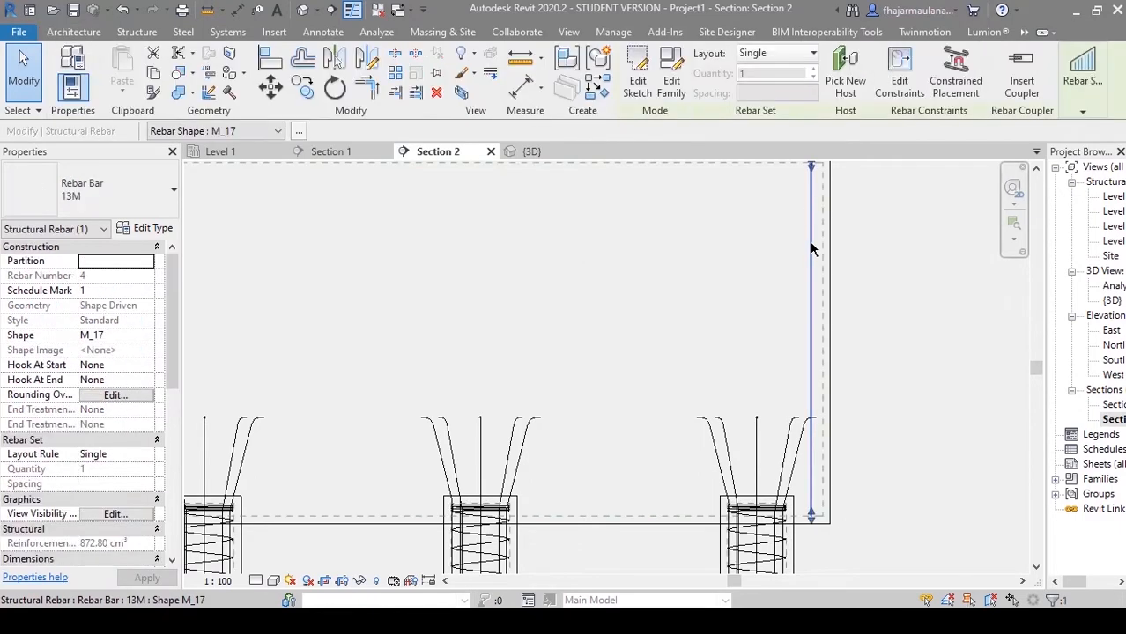
{"action": "left_click", "coordinate": [769, 53]}
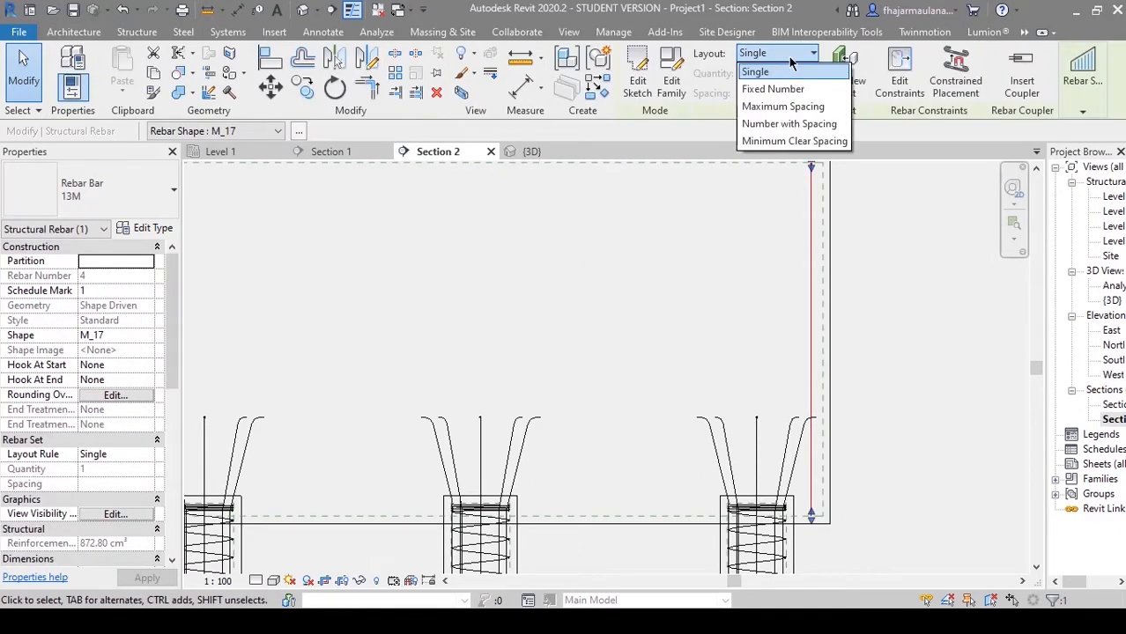
{"action": "left_click", "coordinate": [783, 106]}
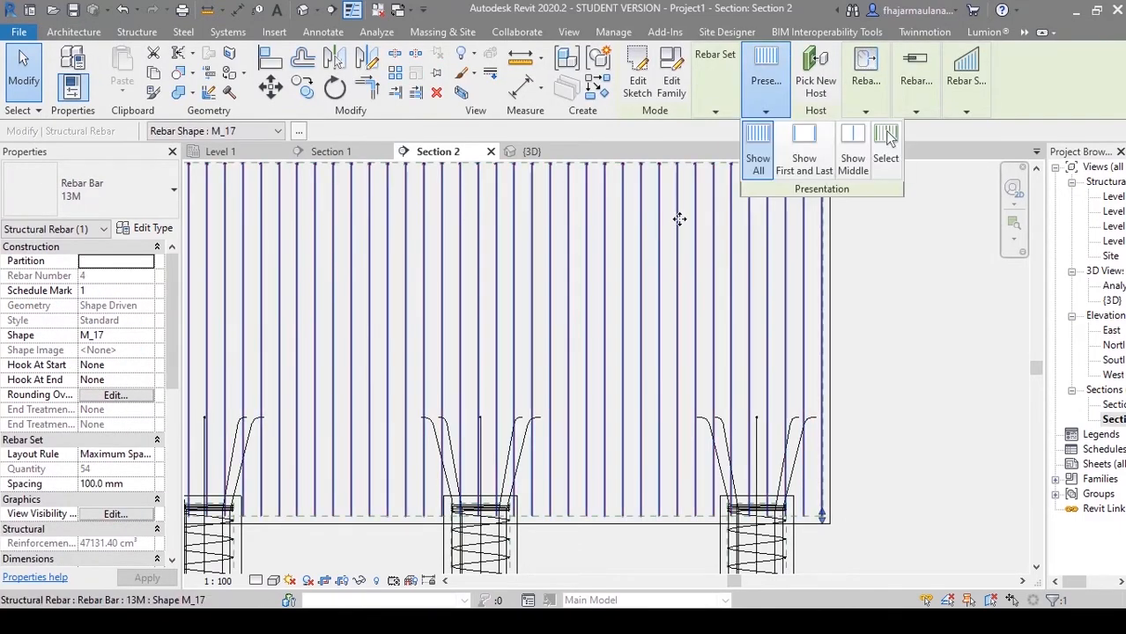
{"action": "scroll", "coordinate": [687, 247], "scroll_direction": "down", "scroll_amount": 3}
{"action": "mouse_move", "coordinate": [724, 88]}
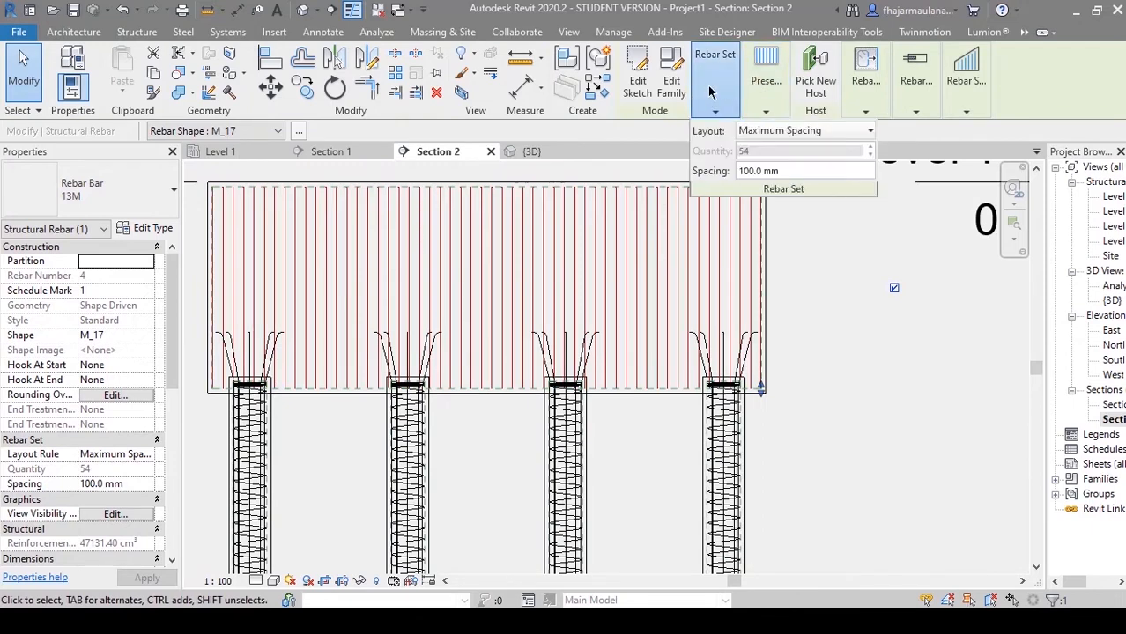
{"action": "left_click", "coordinate": [736, 173]}
{"action": "left_click", "coordinate": [743, 171]}
{"action": "key", "text": "Return"}
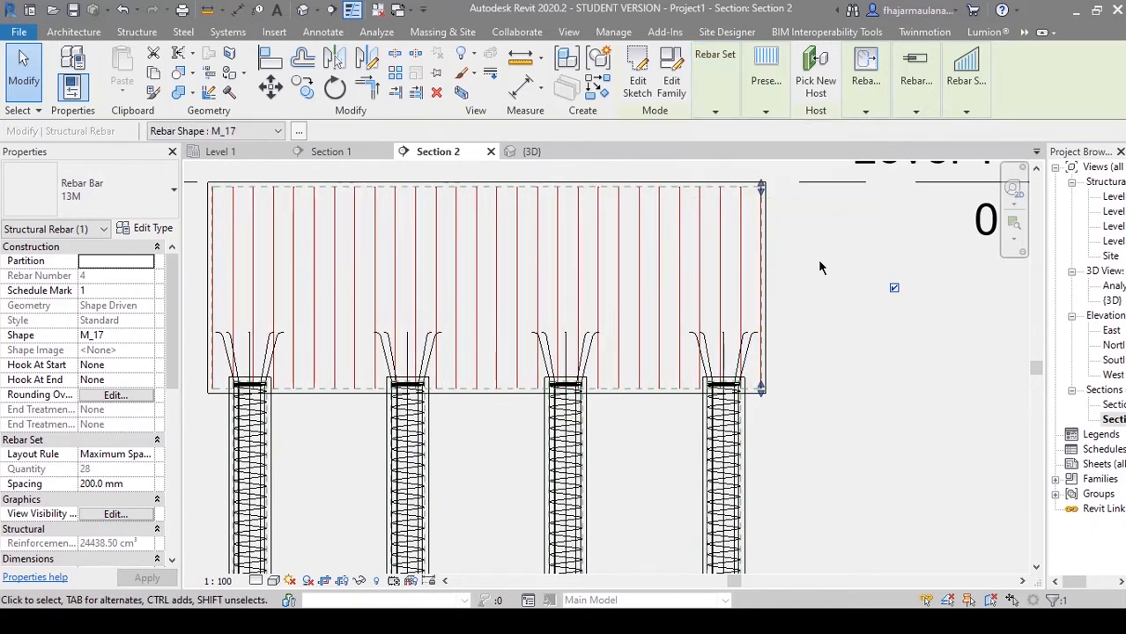
{"action": "scroll", "coordinate": [976, 375], "scroll_direction": "down", "scroll_amount": 5}
{"action": "scroll", "coordinate": [718, 457], "scroll_direction": "up", "scroll_amount": 3}
{"action": "middle_click_drag", "start_coordinate": [718, 457], "coordinate": [647, 468]}
{"action": "scroll", "coordinate": [648, 468], "scroll_direction": "up", "scroll_amount": 1}
{"action": "scroll", "coordinate": [963, 379], "scroll_direction": "down", "scroll_amount": 1}
{"action": "middle_click_drag", "start_coordinate": [962, 377], "coordinate": [782, 425]}
{"action": "left_click", "coordinate": [786, 372]}
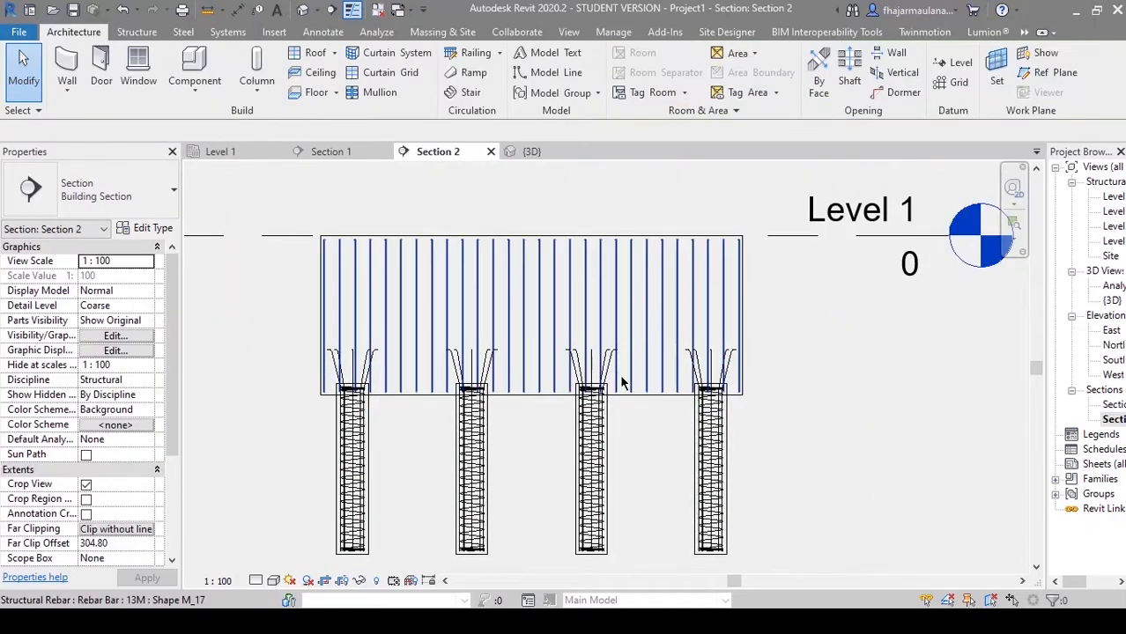
Step: Open the default 3D view and set its detail level to Fine
{"action": "middle_click_drag", "start_coordinate": [621, 378], "coordinate": [680, 362]}
{"action": "left_click", "coordinate": [377, 11]}
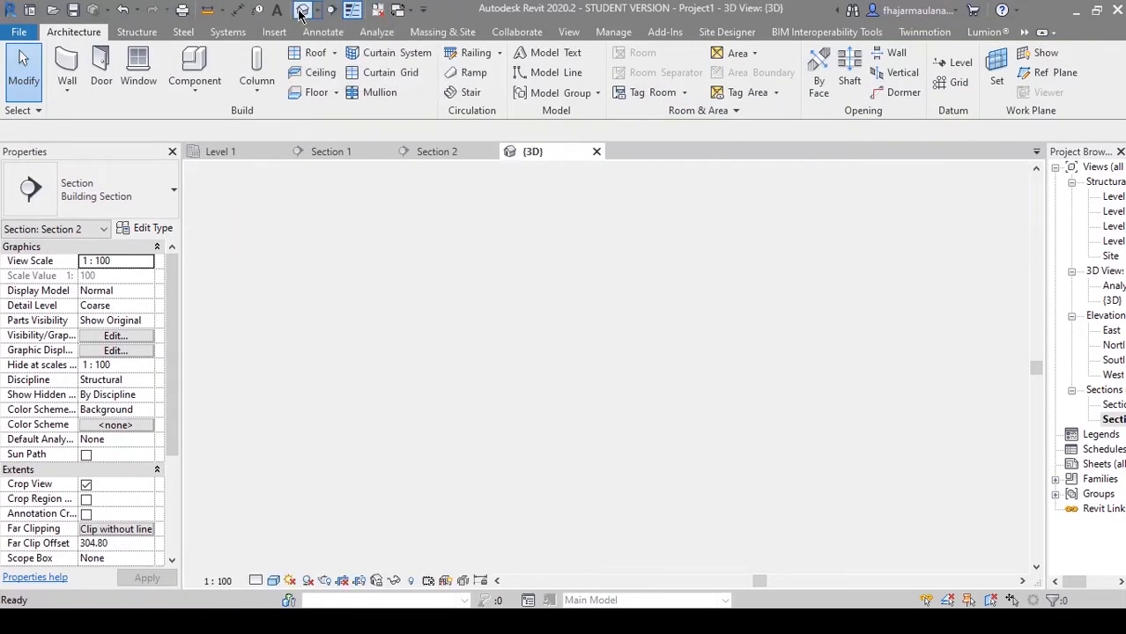
{"action": "middle_click_drag", "start_coordinate": [600, 400], "coordinate": [539, 410], "text": "shift"}
{"action": "scroll", "coordinate": [457, 370], "scroll_direction": "up", "scroll_amount": 4}
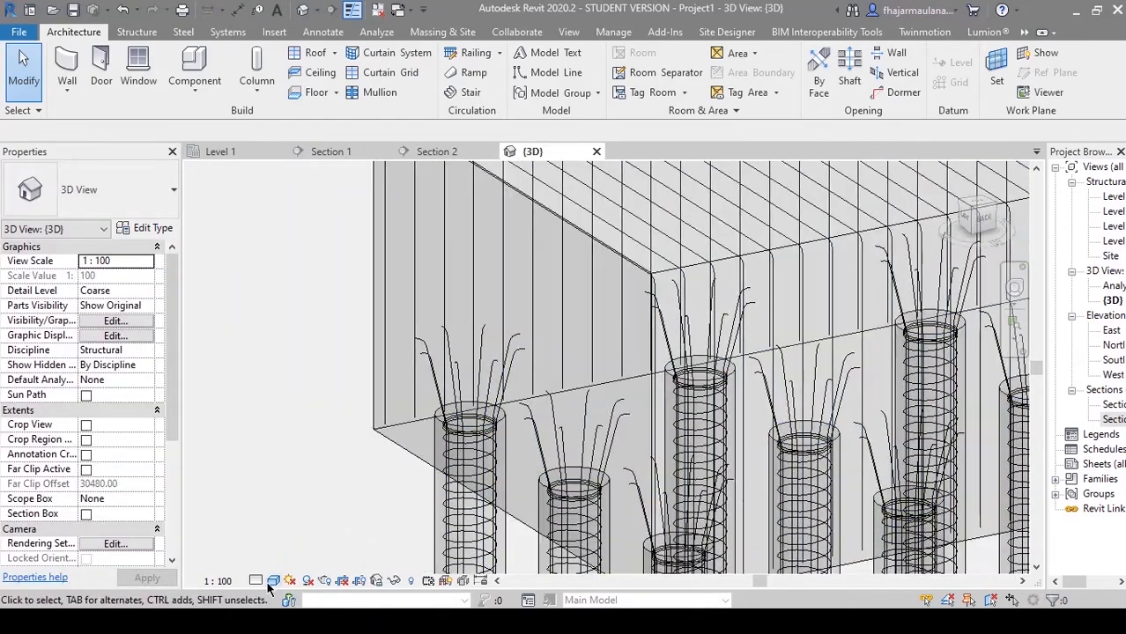
{"action": "left_click", "coordinate": [255, 581]}
{"action": "left_click", "coordinate": [276, 562]}
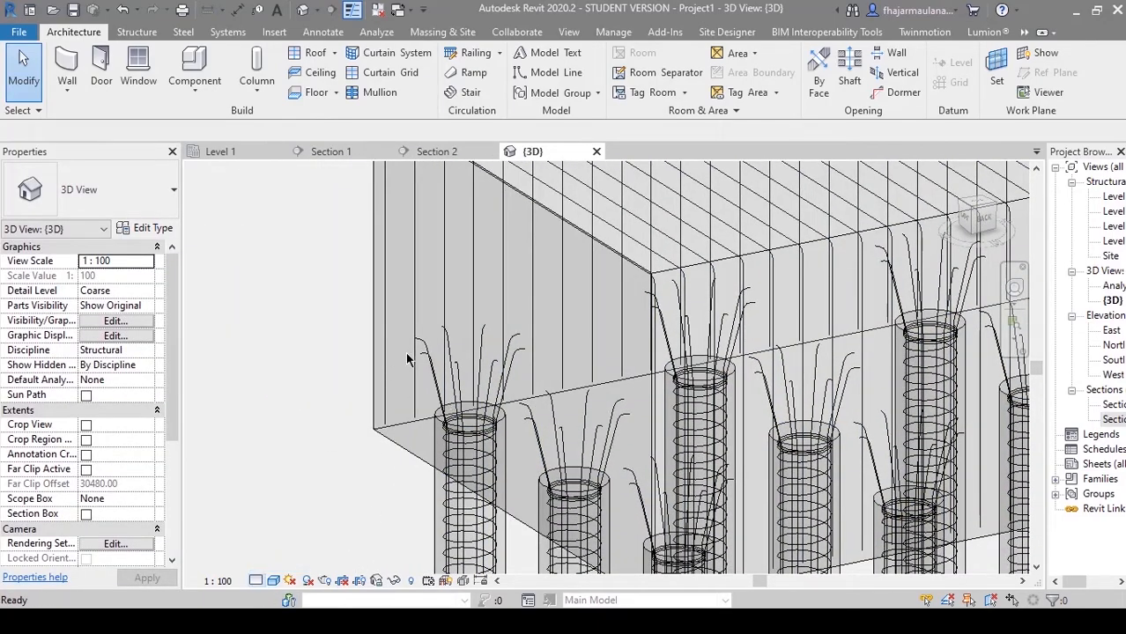
{"action": "middle_click_drag", "start_coordinate": [311, 395], "coordinate": [315, 451]}
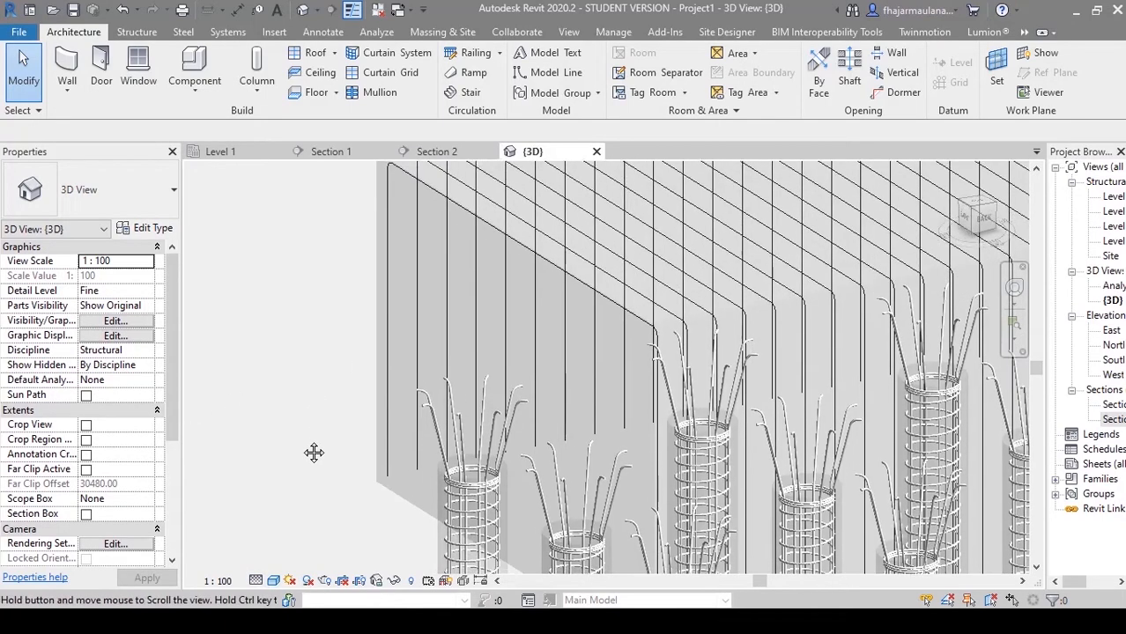
{"action": "middle_click_drag", "start_coordinate": [397, 229], "coordinate": [388, 285]}
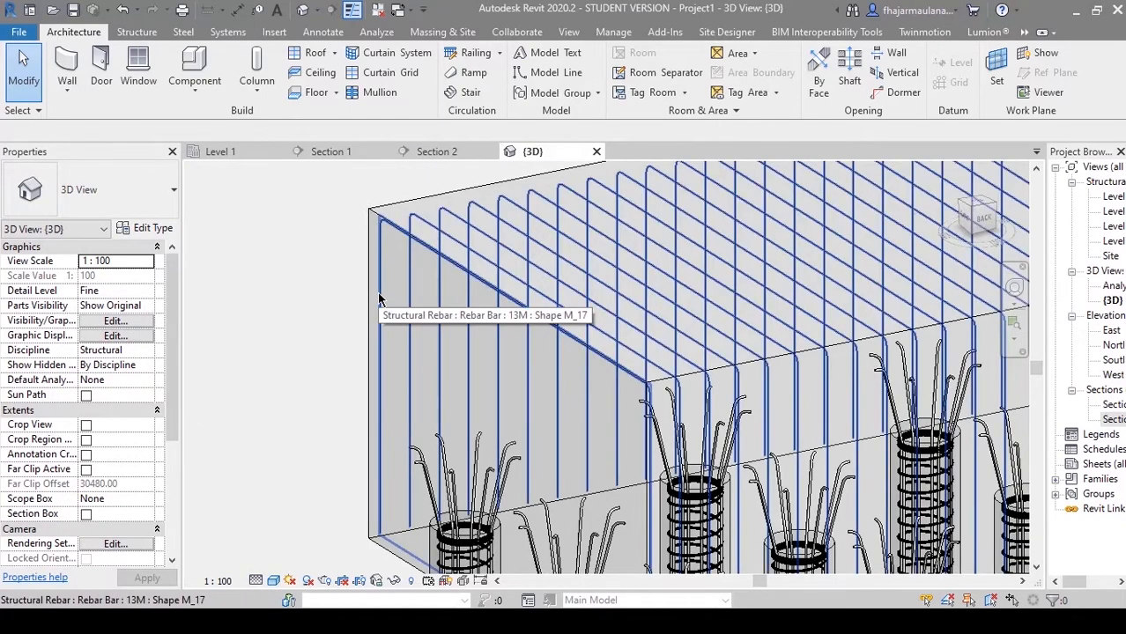
Step: Make the M_17 rebar set display unobscured and as solid in the {3D} view
{"action": "left_click", "coordinate": [378, 295]}
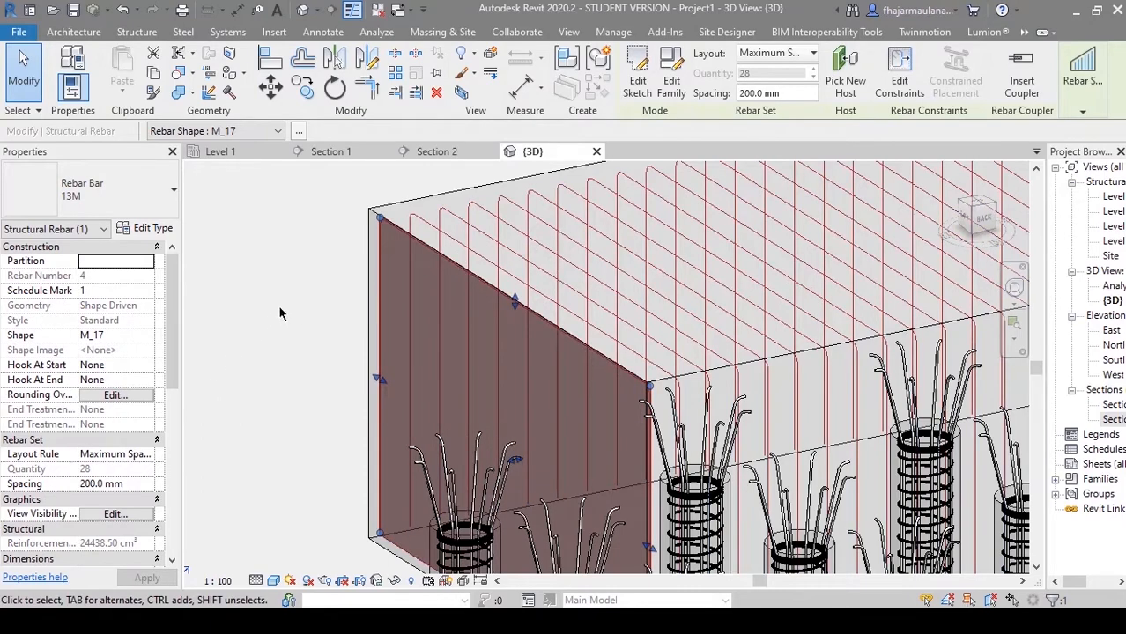
{"action": "left_click", "coordinate": [280, 313]}
{"action": "left_click", "coordinate": [483, 237]}
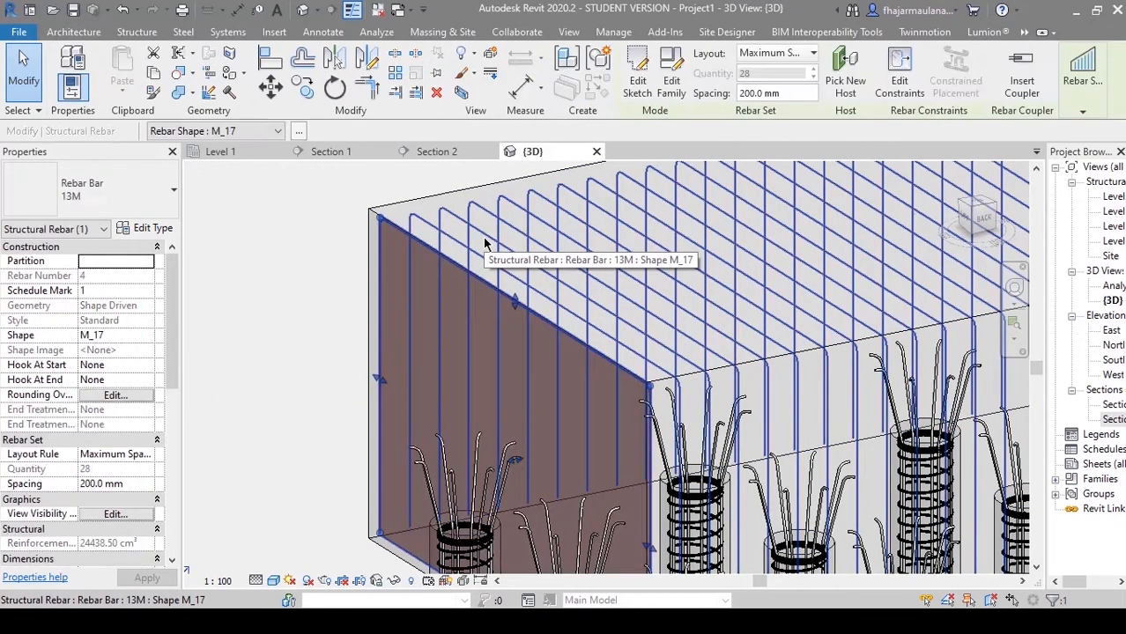
{"action": "left_click", "coordinate": [106, 514]}
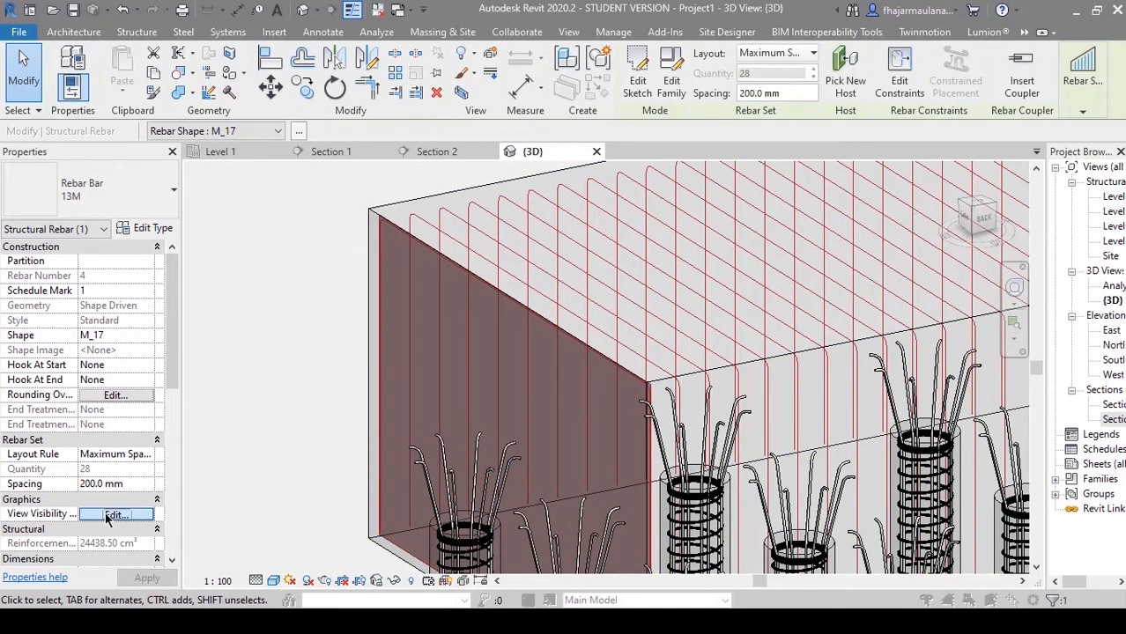
{"action": "left_click", "coordinate": [617, 247]}
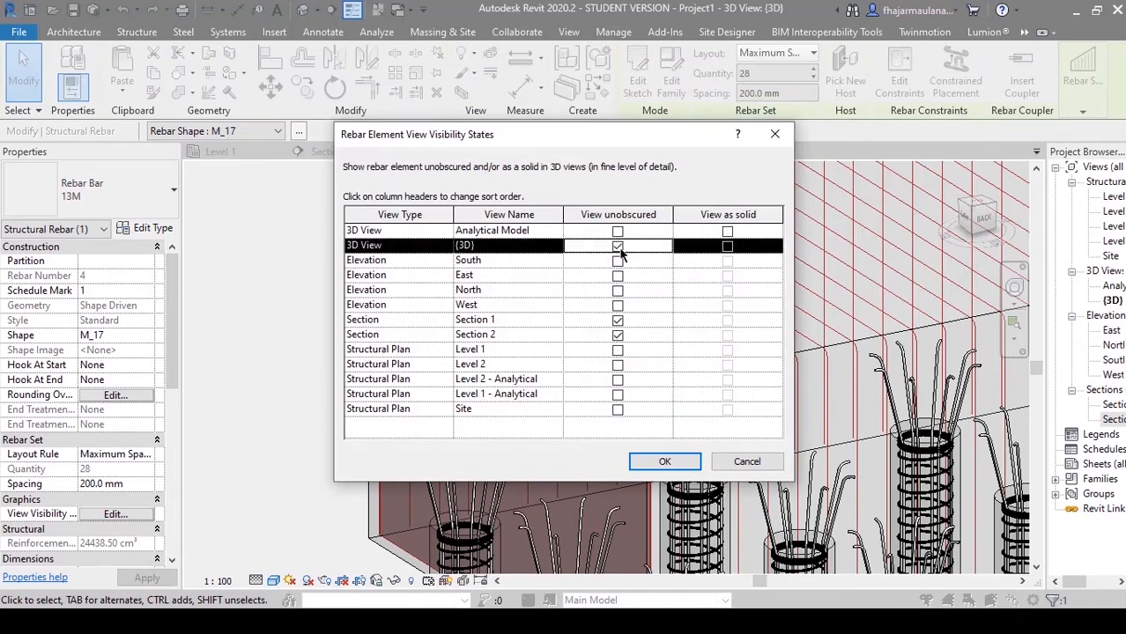
{"action": "left_click", "coordinate": [726, 247]}
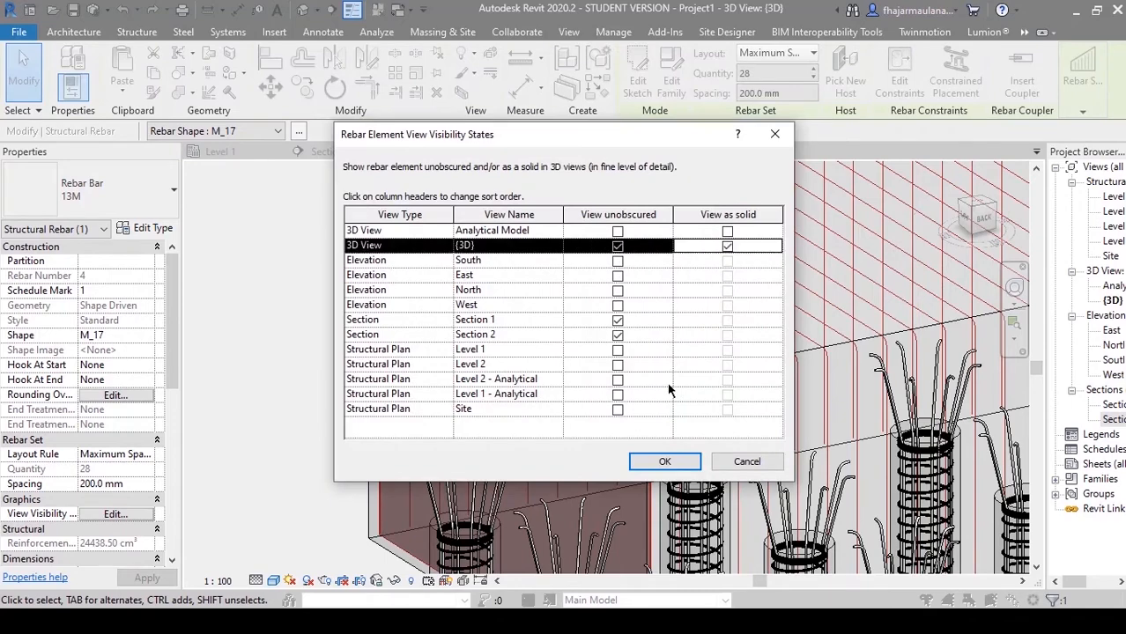
{"action": "left_click", "coordinate": [665, 464]}
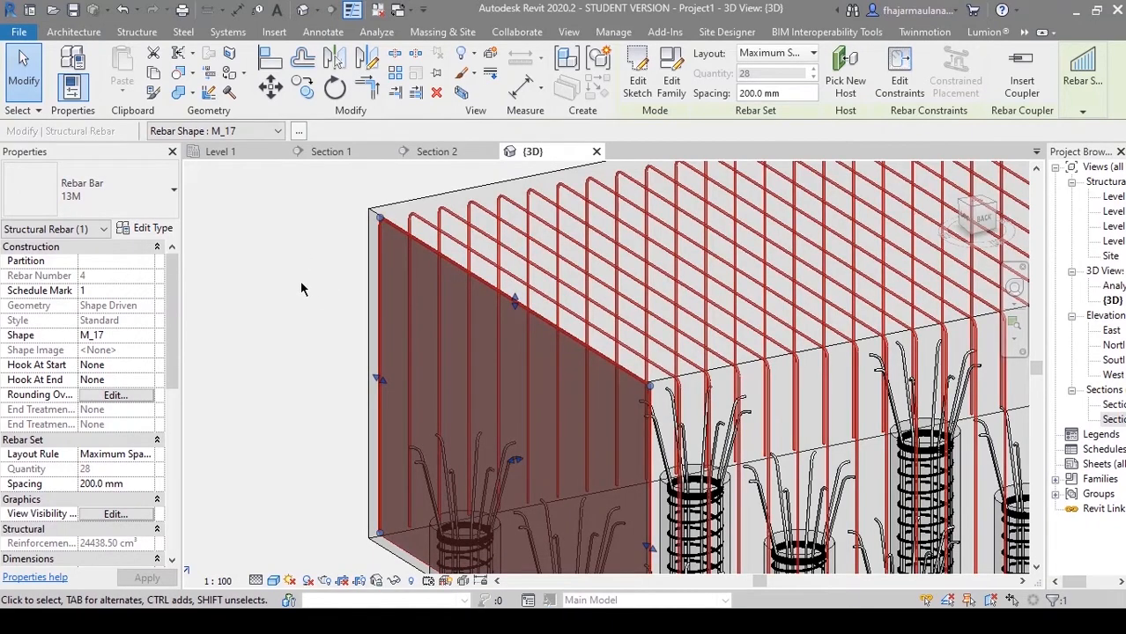
{"action": "left_click", "coordinate": [300, 288]}
Step: Set the 3D view's detail level to Coarse
{"action": "scroll", "coordinate": [386, 420], "scroll_direction": "down", "scroll_amount": 3}
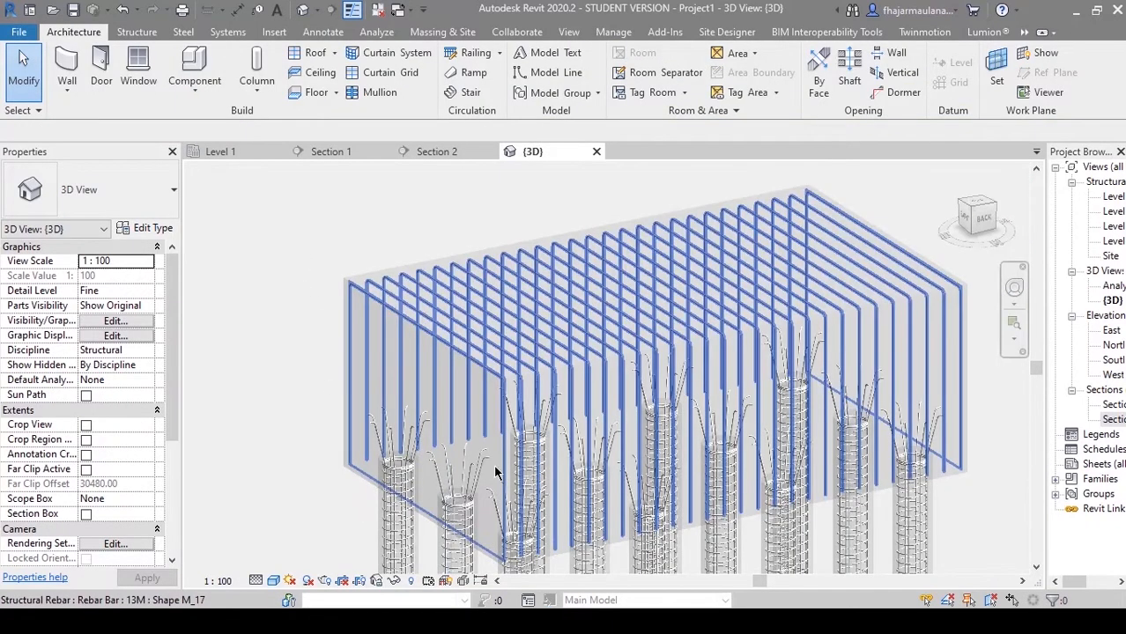
{"action": "middle_click_drag", "start_coordinate": [441, 434], "coordinate": [370, 449], "text": "shift"}
{"action": "scroll", "coordinate": [368, 441], "scroll_direction": "up", "scroll_amount": 2}
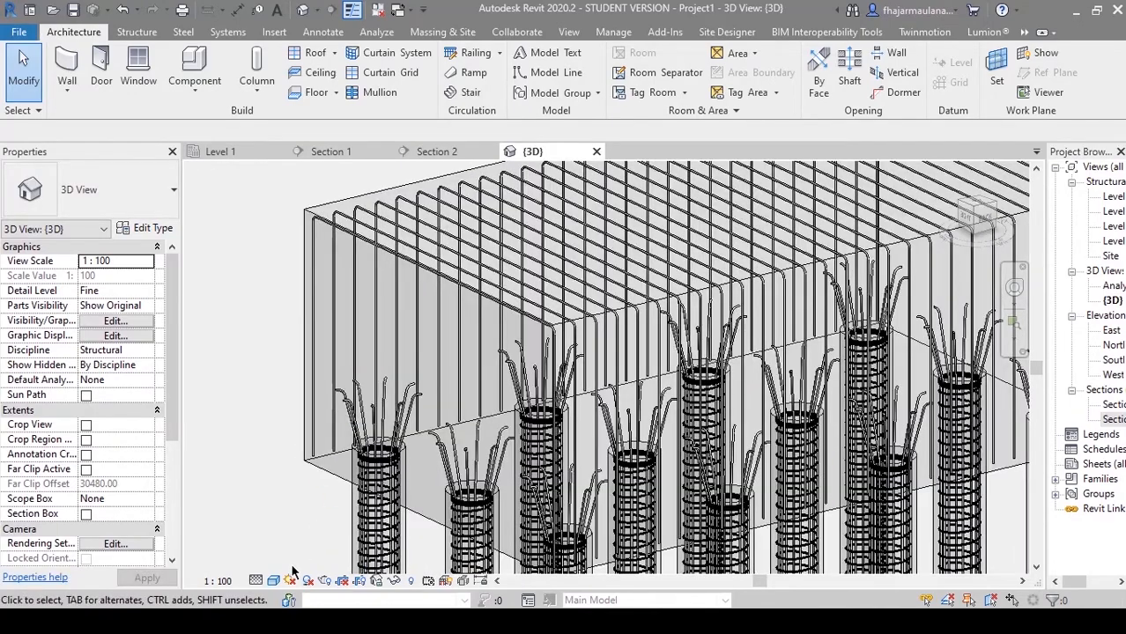
{"action": "left_click", "coordinate": [254, 584]}
{"action": "left_click", "coordinate": [278, 528]}
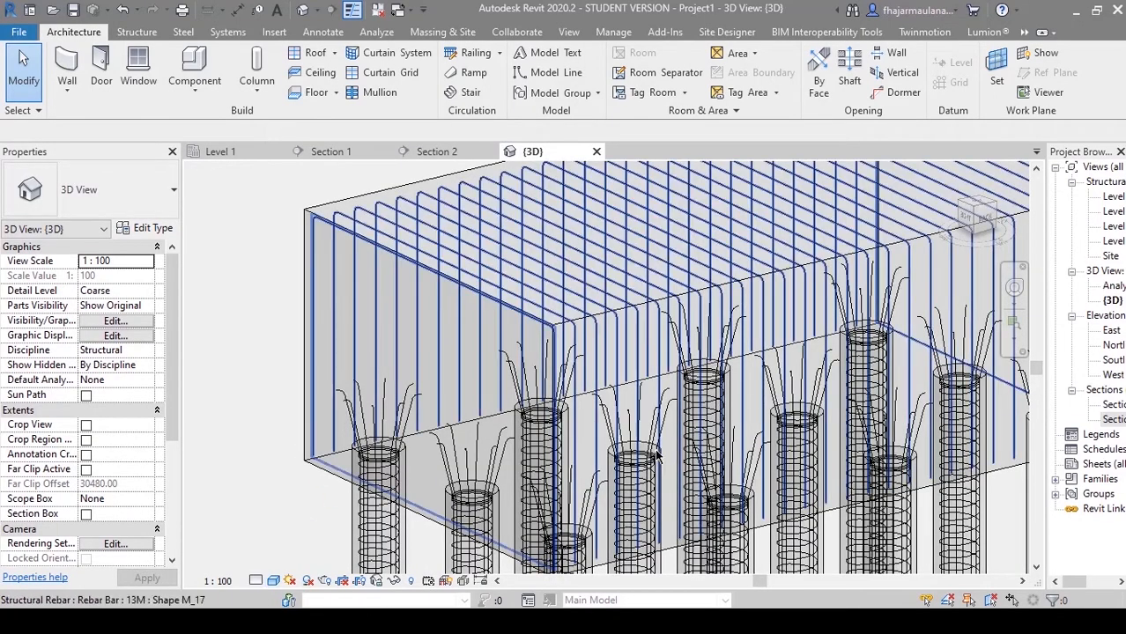
{"action": "scroll", "coordinate": [569, 352], "scroll_direction": "up", "scroll_amount": 2}
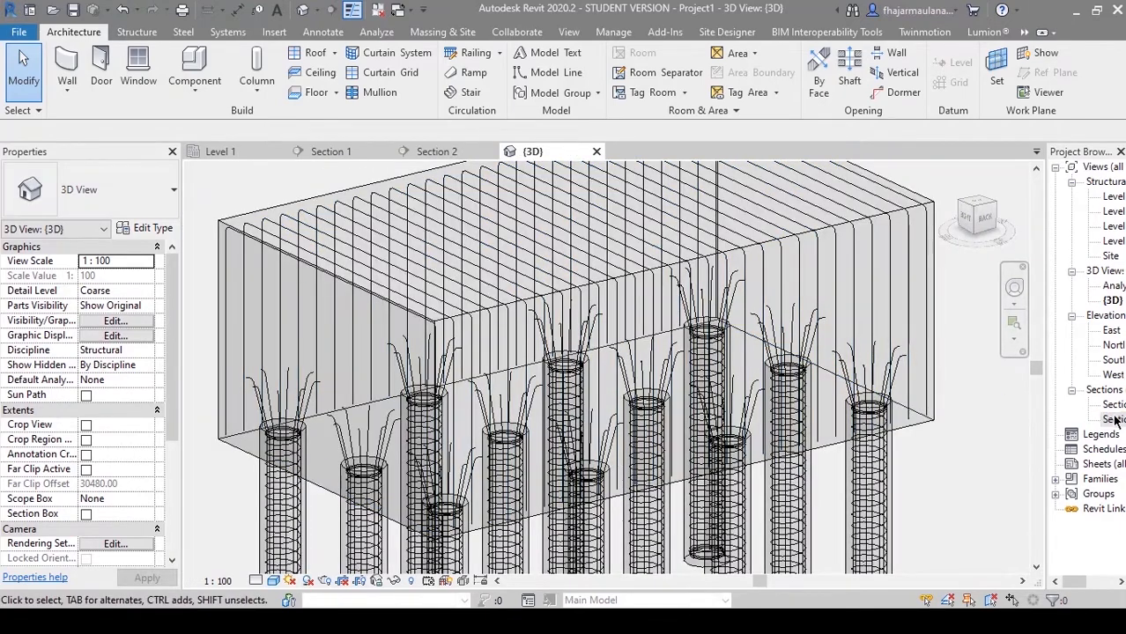
Step: In Section 2, place another single 13M rebar of shape M_17 in the Pondasi P12 foundation near its right edge
{"action": "double_click", "coordinate": [1114, 419]}
{"action": "scroll", "coordinate": [908, 336], "scroll_direction": "up", "scroll_amount": 1}
{"action": "middle_click_drag", "start_coordinate": [908, 336], "coordinate": [915, 351]}
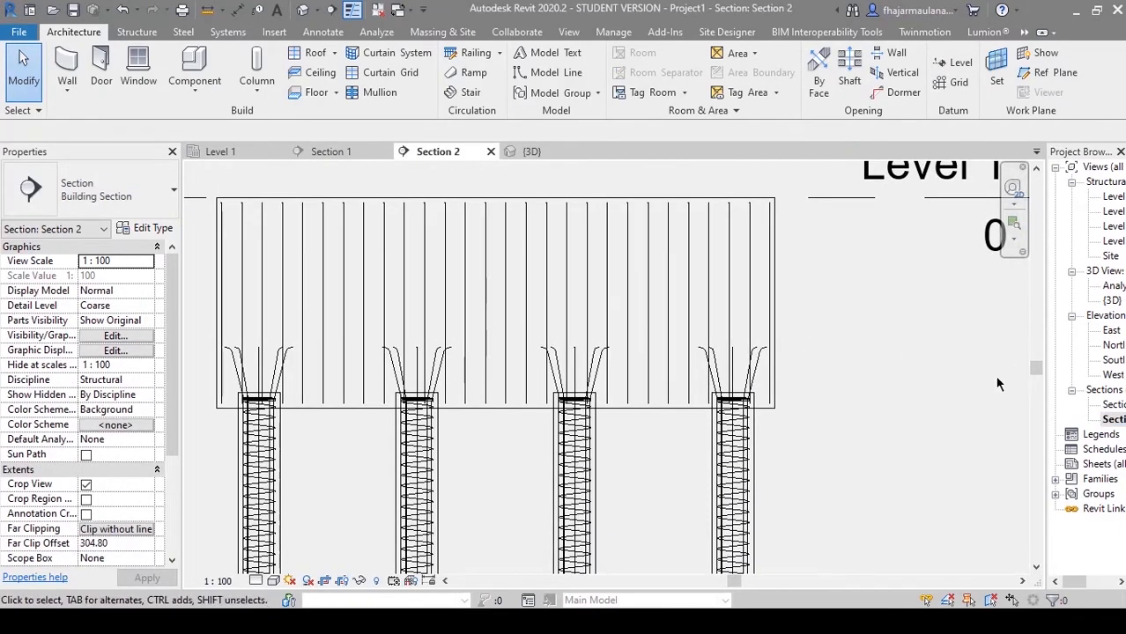
{"action": "left_click_drag", "start_coordinate": [1045, 397], "coordinate": [995, 397]}
{"action": "middle_click_drag", "start_coordinate": [820, 416], "coordinate": [856, 407]}
{"action": "left_click", "coordinate": [810, 270]}
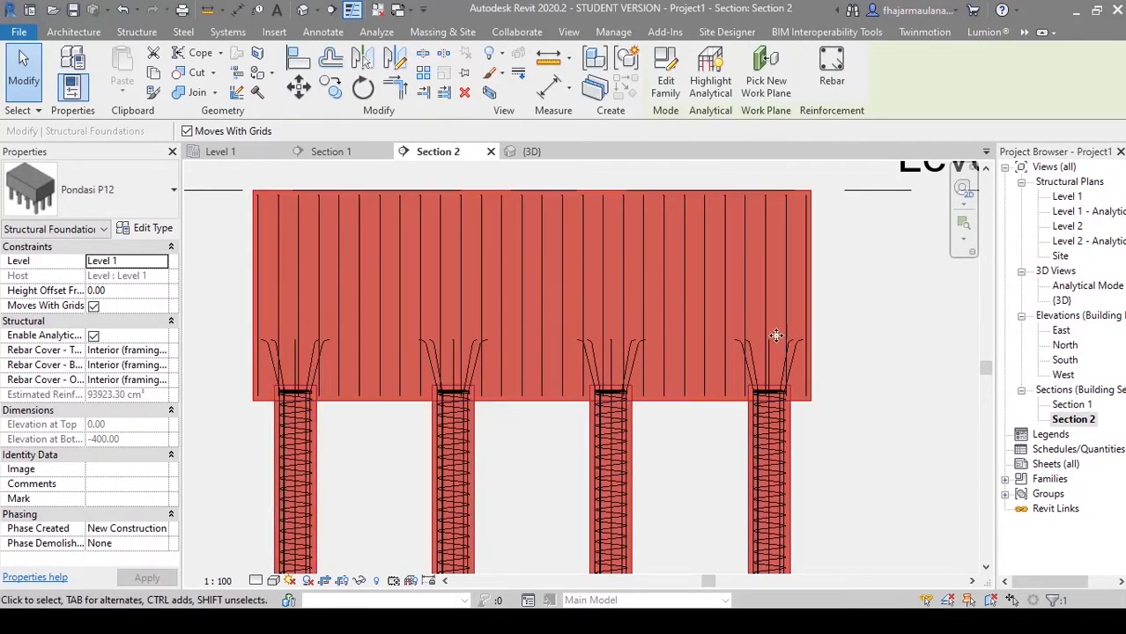
{"action": "left_click", "coordinate": [833, 70]}
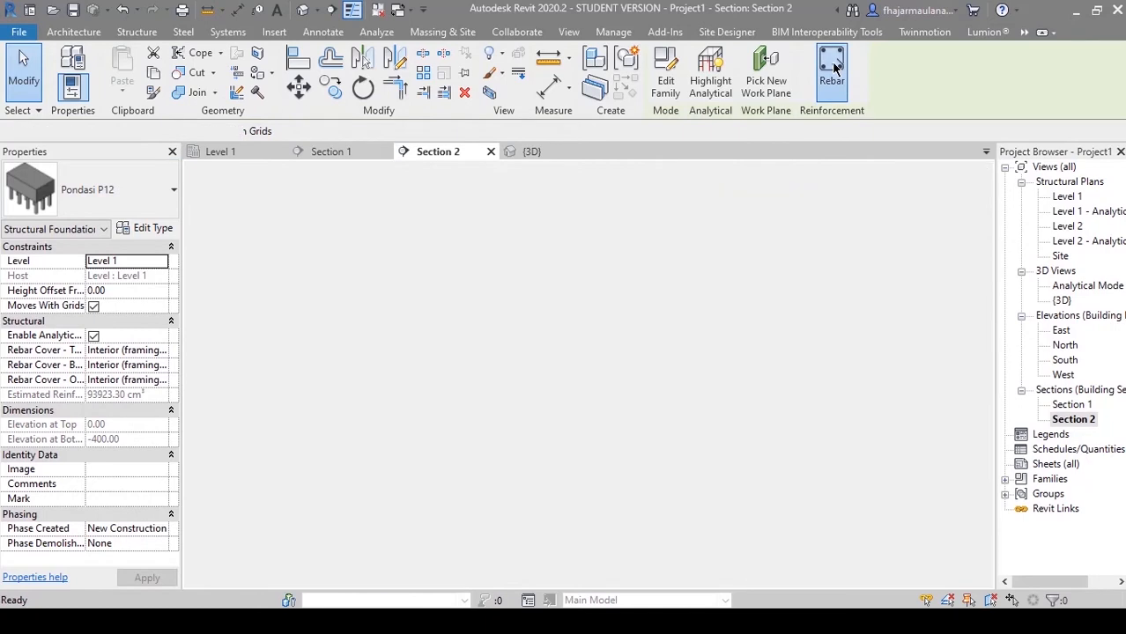
{"action": "left_click", "coordinate": [813, 77]}
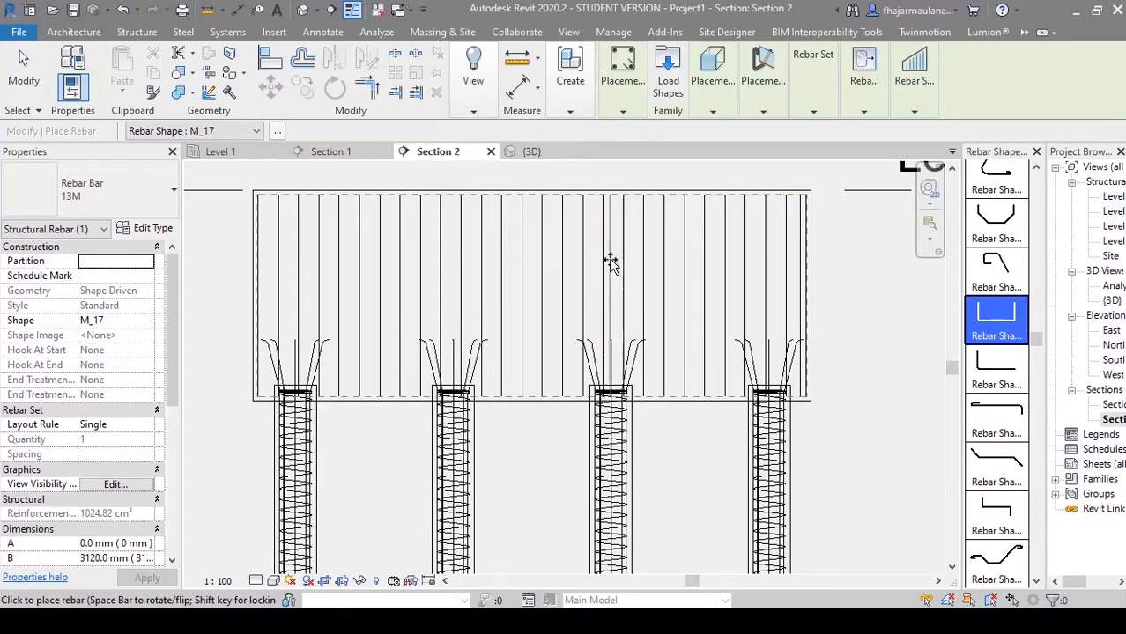
{"action": "key", "text": "Escape"}
{"action": "key", "text": "Escape"}
Step: In the 3D view, flip the new single M_17 rebar at the foundation's end so its U shape opens upward
{"action": "left_click", "coordinate": [303, 11]}
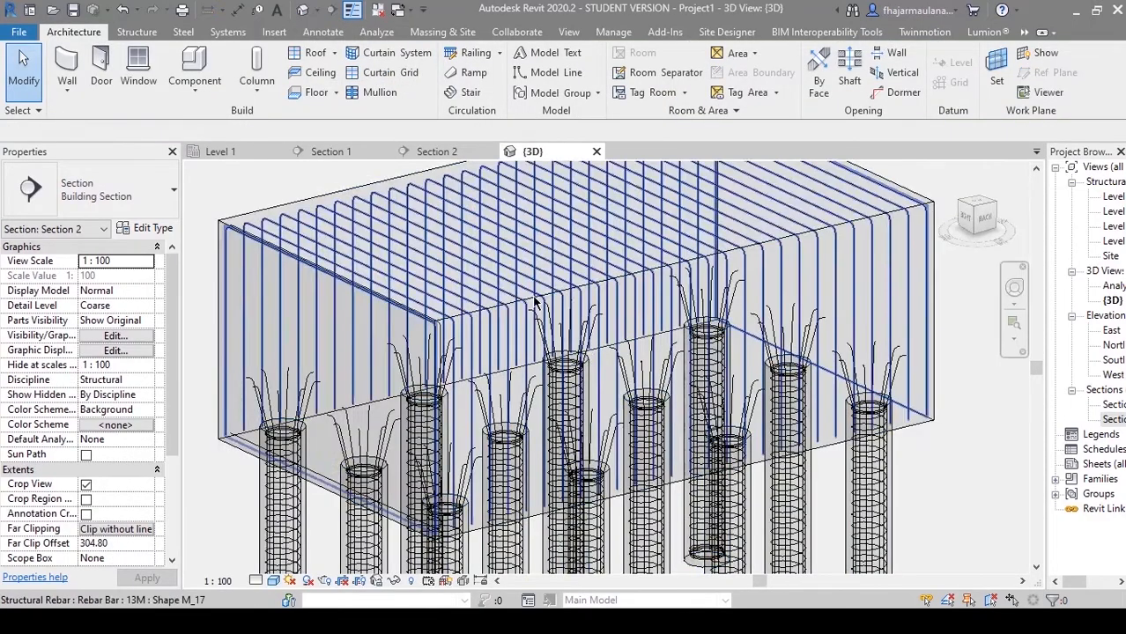
{"action": "middle_click_drag", "start_coordinate": [551, 481], "coordinate": [631, 438]}
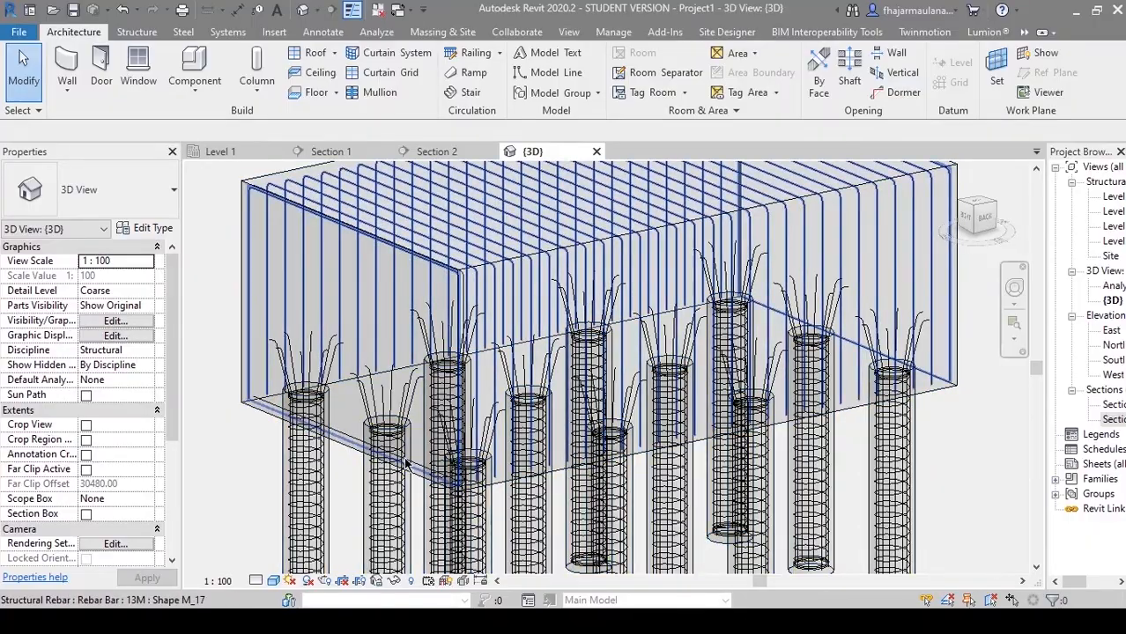
{"action": "middle_click_drag", "start_coordinate": [215, 504], "coordinate": [482, 462], "text": "shift"}
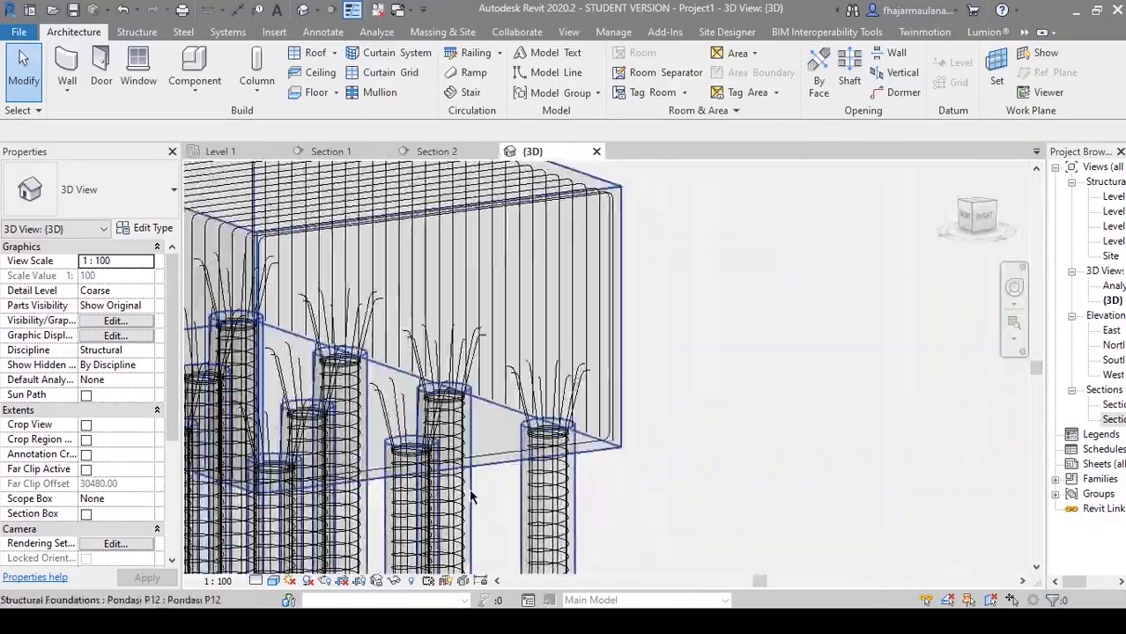
{"action": "left_click", "coordinate": [481, 459]}
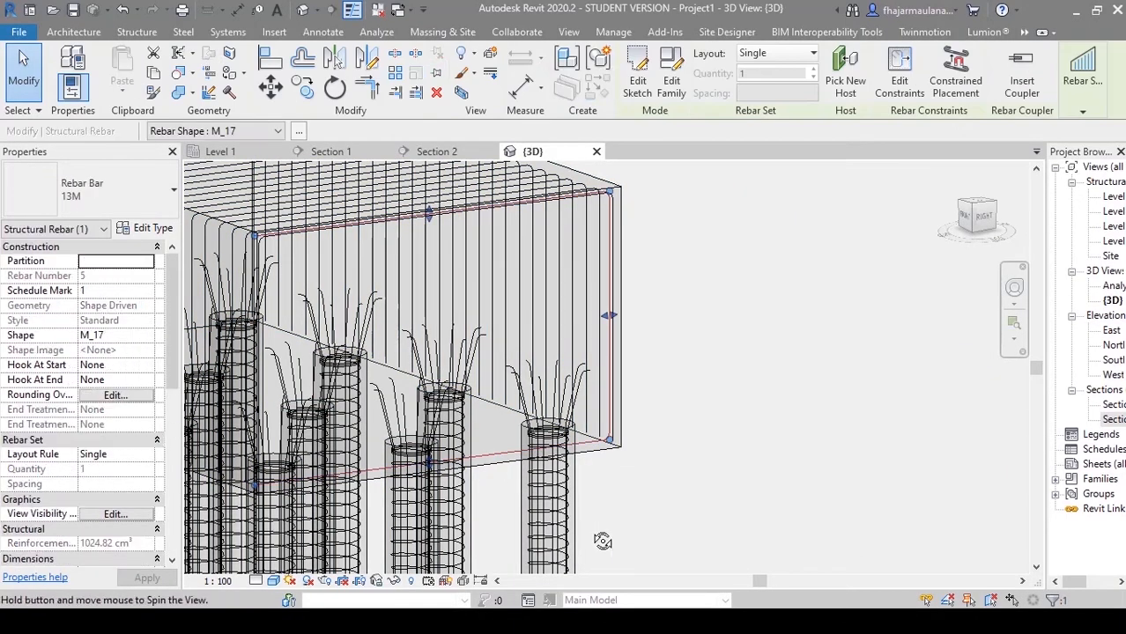
{"action": "middle_click_drag", "start_coordinate": [603, 538], "coordinate": [277, 499], "text": "shift"}
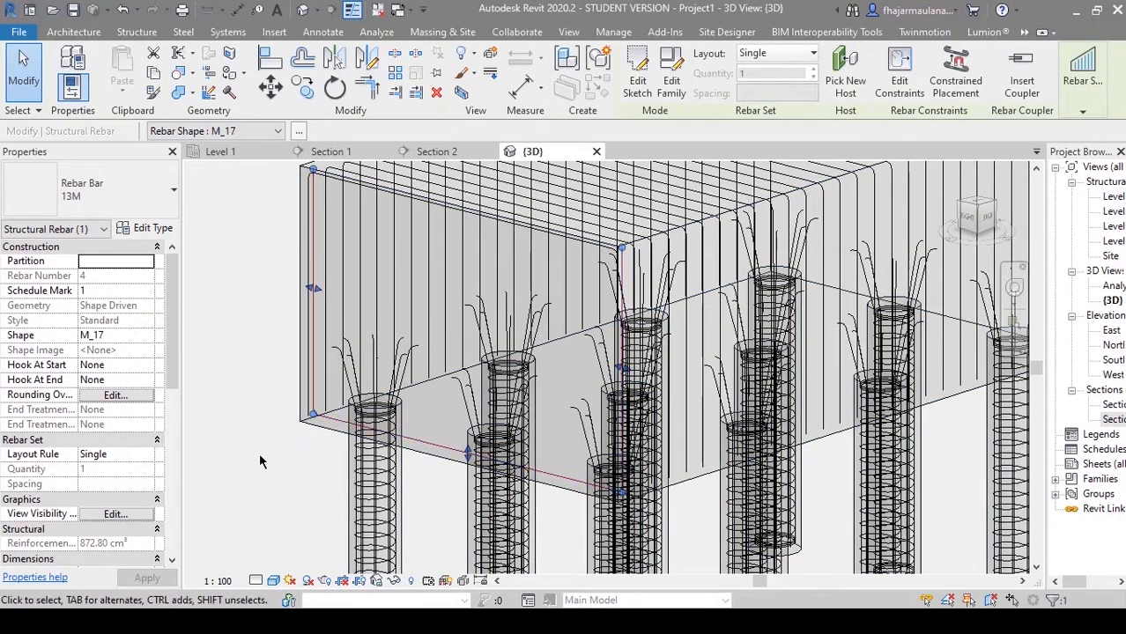
{"action": "key", "text": "space"}
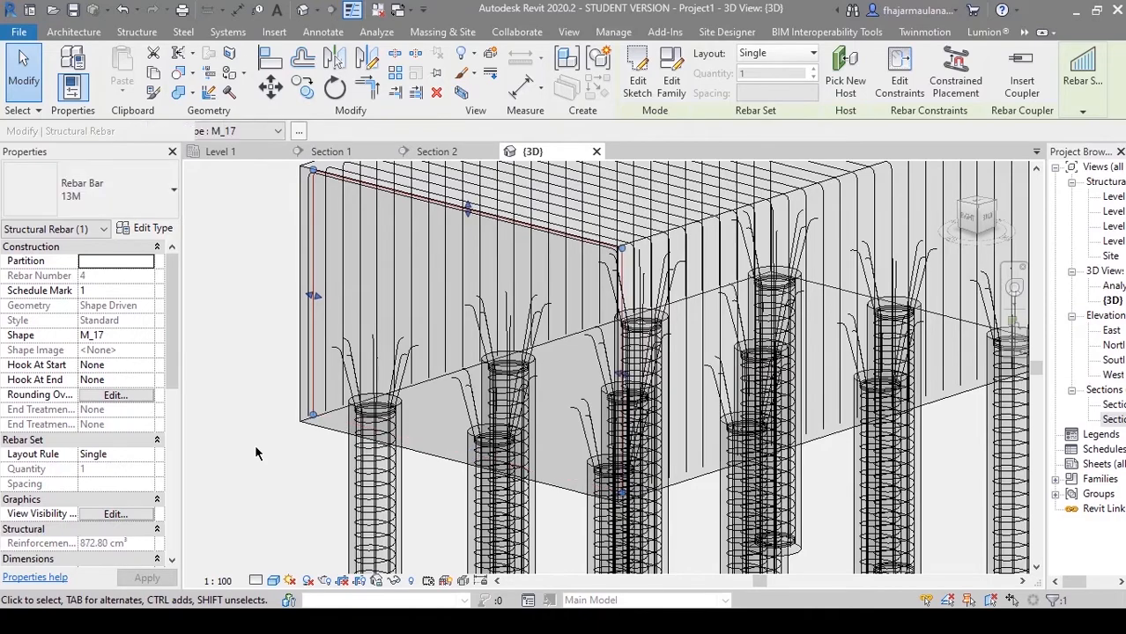
{"action": "key", "text": "space"}
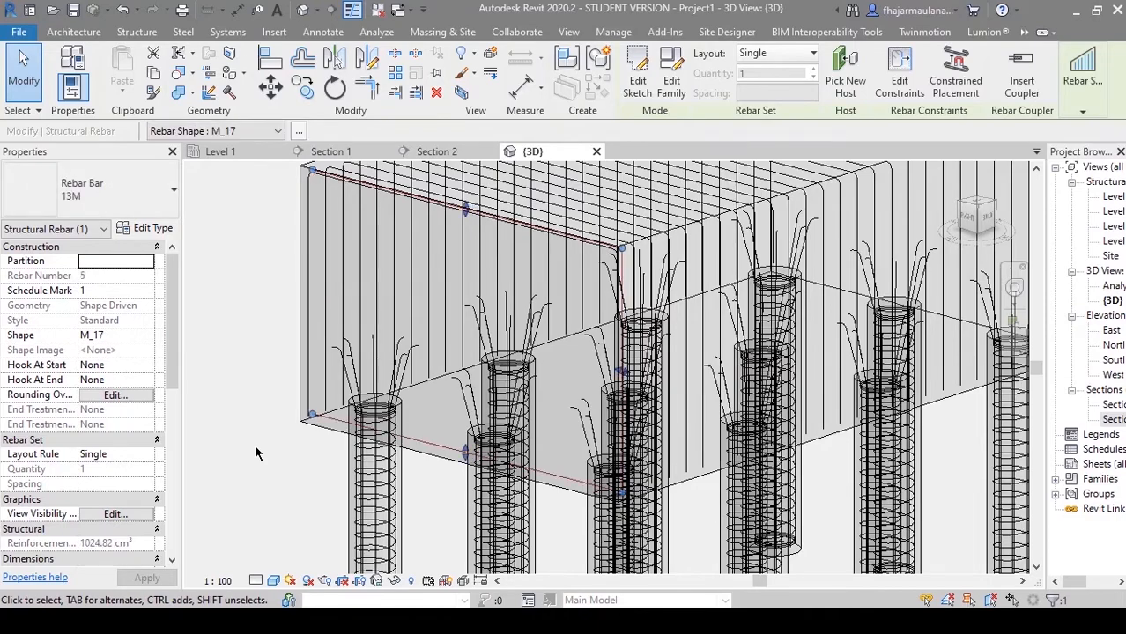
{"action": "key", "text": "space"}
{"action": "middle_click_drag", "start_coordinate": [308, 459], "coordinate": [282, 469], "text": "shift"}
Step: In Section 2, set the layout of the new M_17 rebar to Maximum Spacing
{"action": "left_click", "coordinate": [1111, 421]}
{"action": "double_click", "coordinate": [1111, 421]}
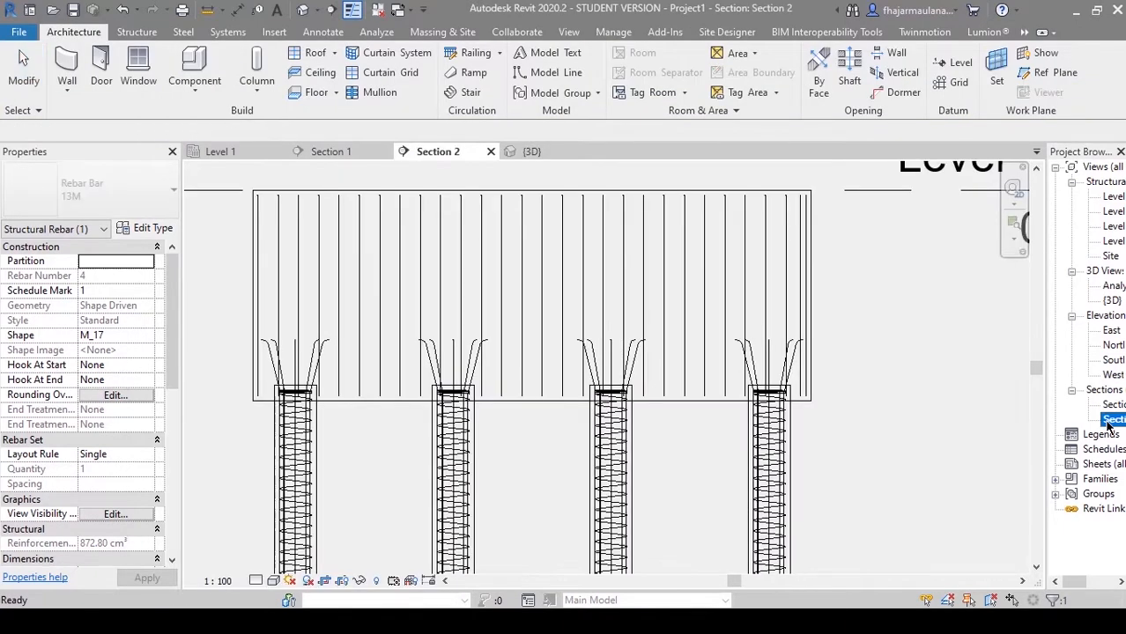
{"action": "scroll", "coordinate": [830, 334], "scroll_direction": "up", "scroll_amount": 3}
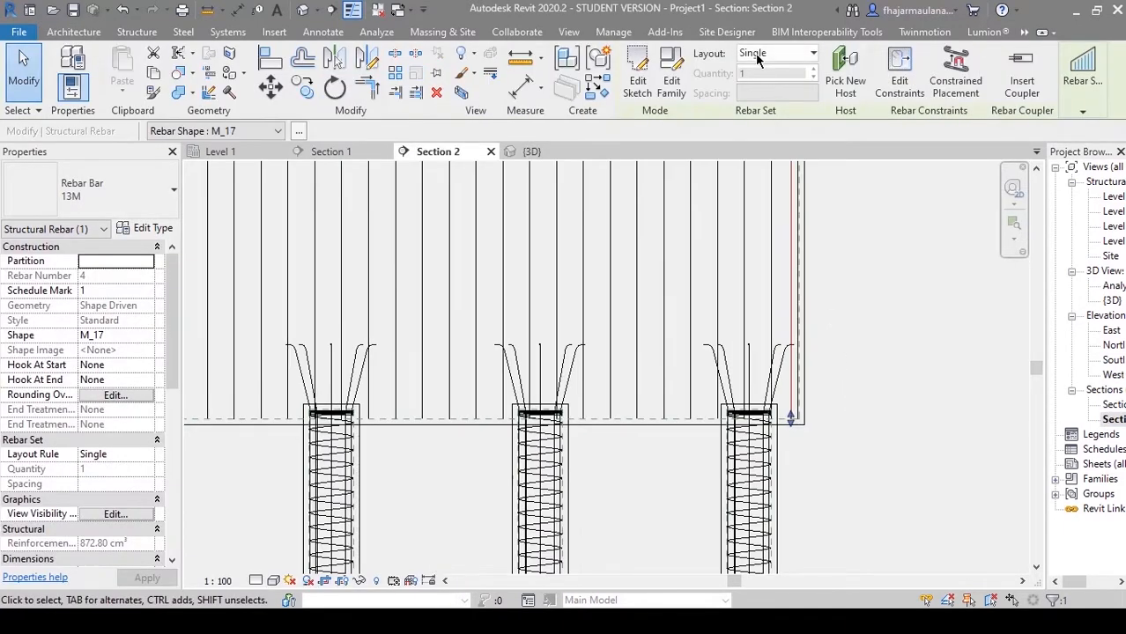
{"action": "left_click", "coordinate": [759, 55]}
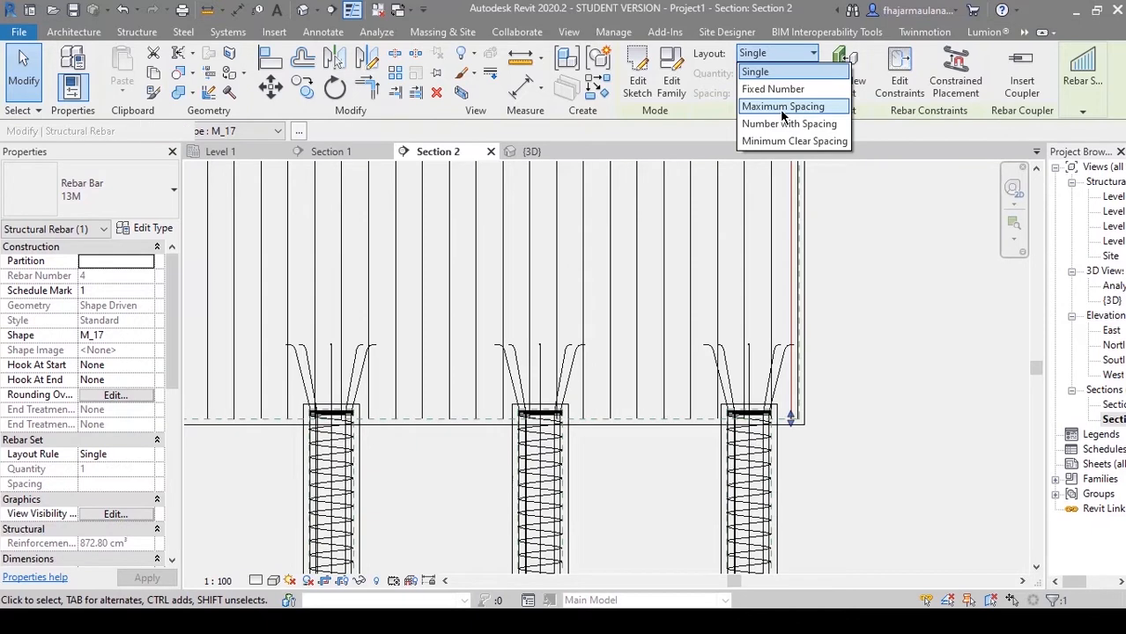
{"action": "left_click", "coordinate": [782, 107]}
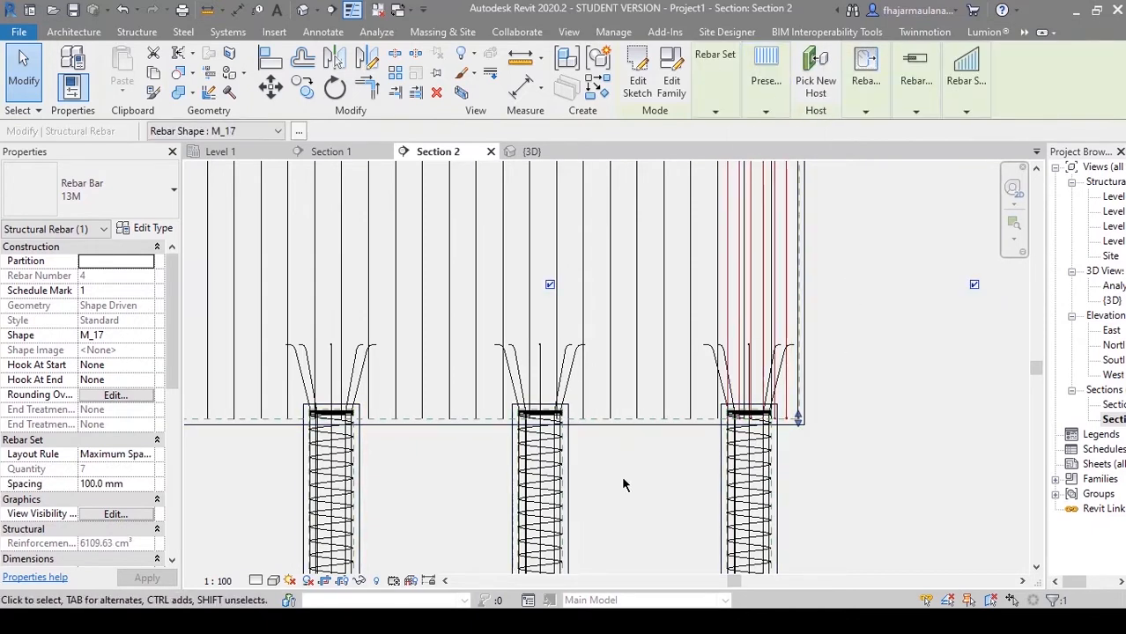
{"action": "scroll", "coordinate": [623, 484], "scroll_direction": "down", "scroll_amount": 2}
{"action": "scroll", "coordinate": [625, 484], "scroll_direction": "up", "scroll_amount": 1}
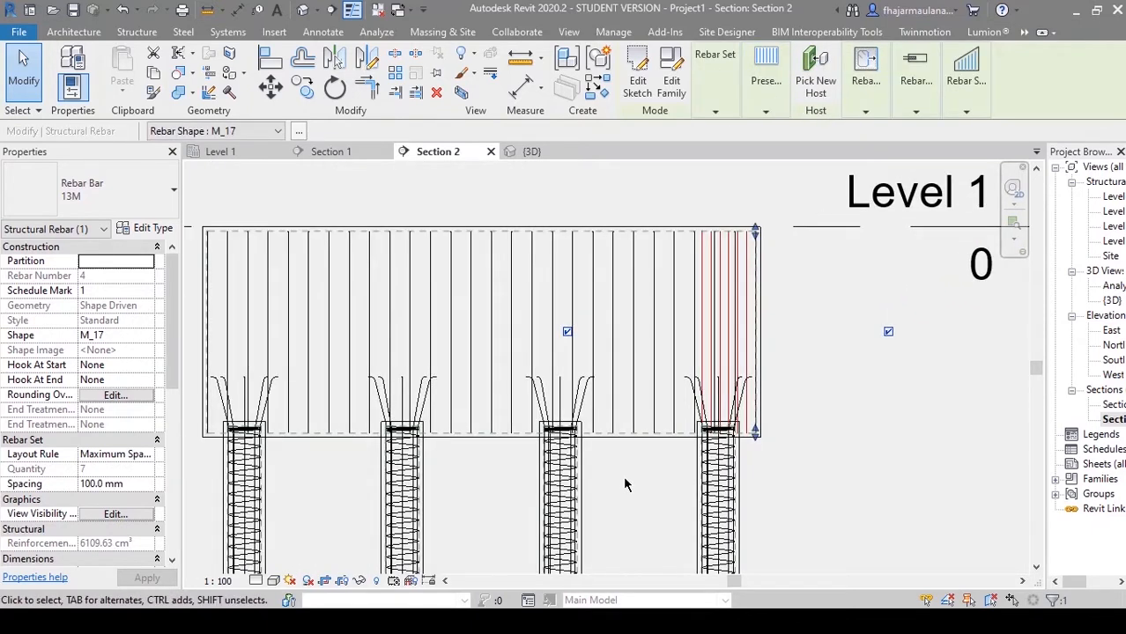
Step: In the 3D view, stretch the new upward-opening M_17 set along the foundation's full length to the opposite end
{"action": "left_click", "coordinate": [302, 14]}
{"action": "key", "text": "Escape"}
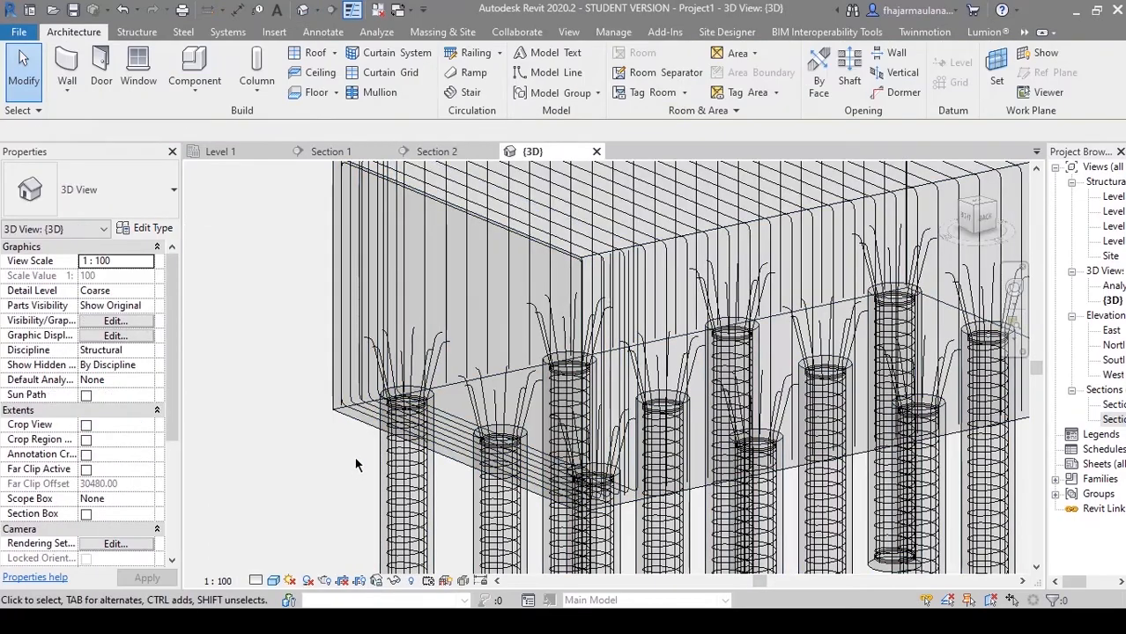
{"action": "left_click", "coordinate": [374, 440]}
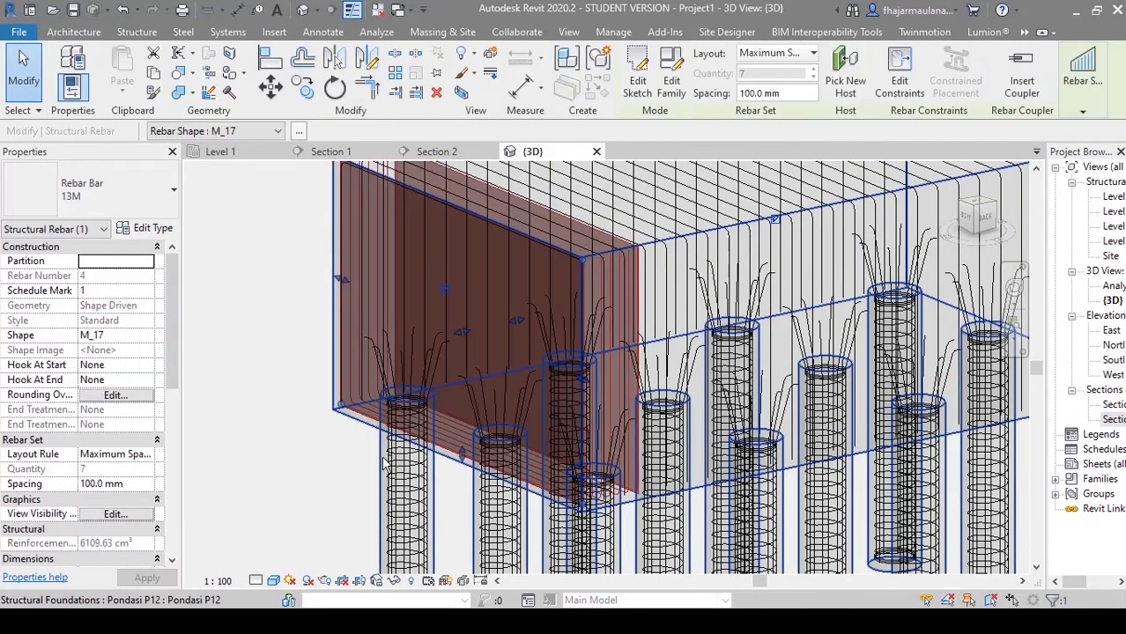
{"action": "middle_click_drag", "start_coordinate": [374, 440], "coordinate": [387, 460], "text": "shift"}
{"action": "left_click_drag", "start_coordinate": [488, 345], "coordinate": [927, 347]}
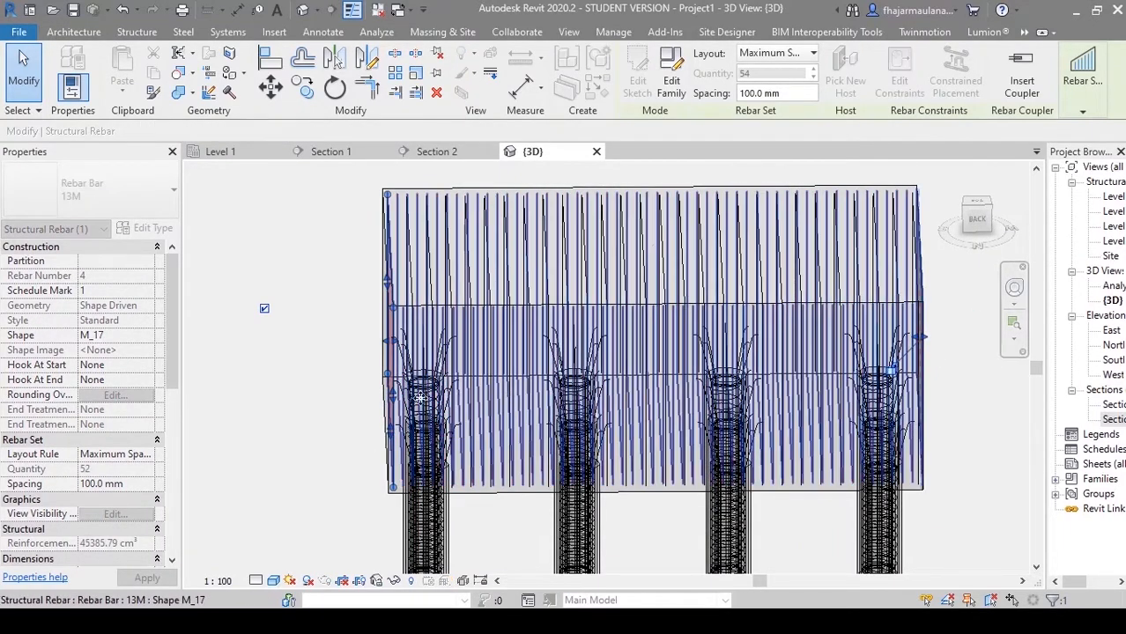
{"action": "scroll", "coordinate": [394, 346], "scroll_direction": "up", "scroll_amount": 2}
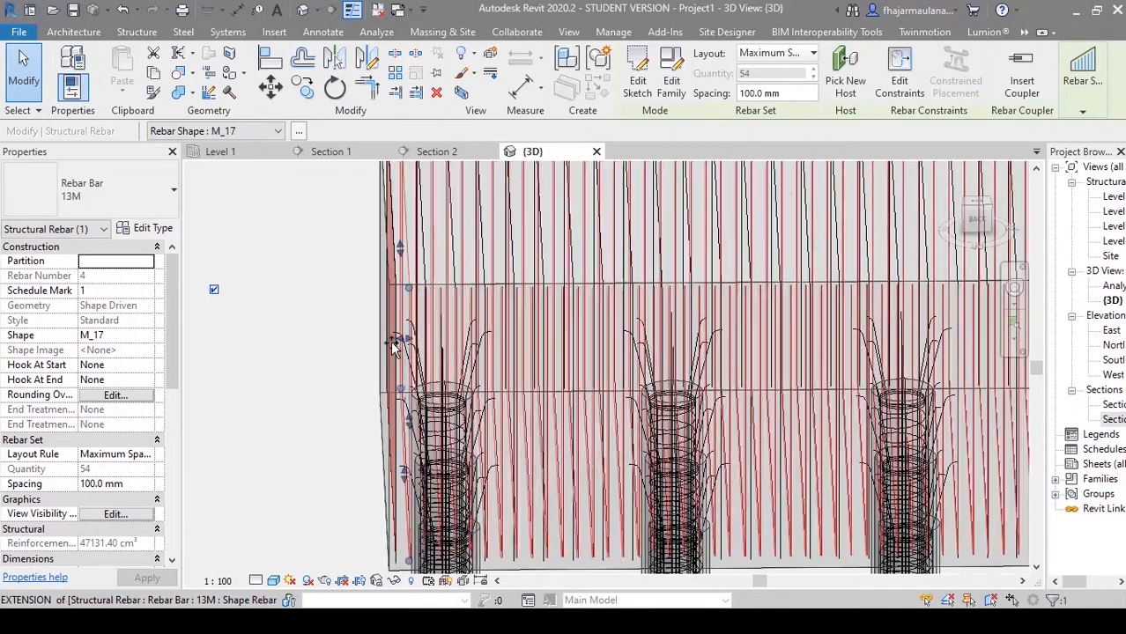
{"action": "middle_click_drag", "start_coordinate": [383, 339], "coordinate": [315, 485], "text": "shift"}
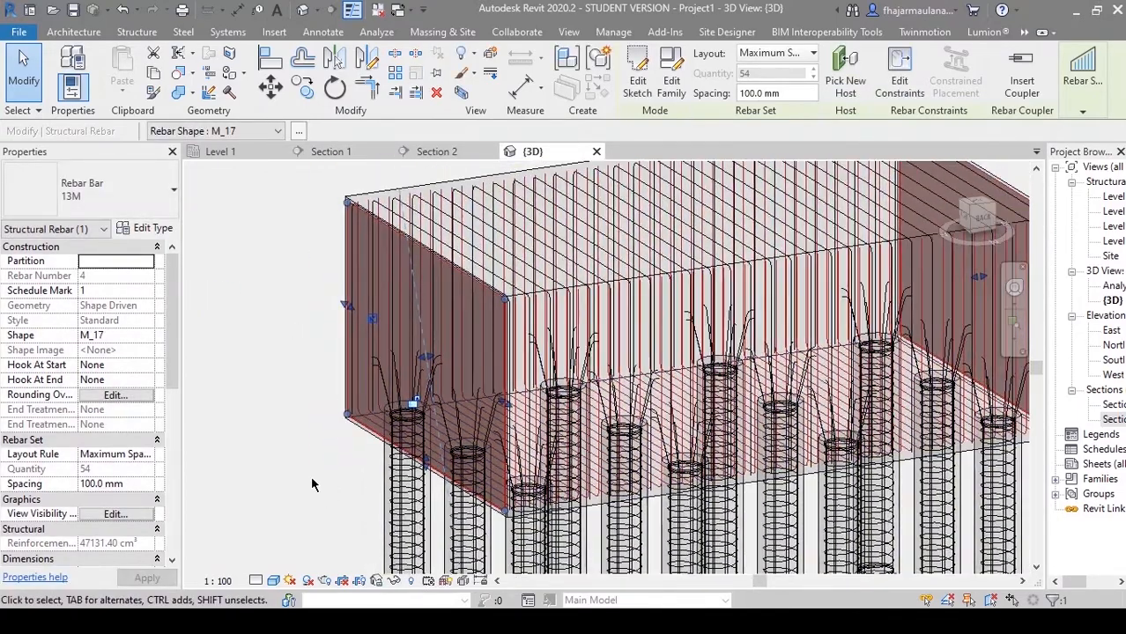
Step: Deselect the rebar set and set the 3D view's detail level to Fine
{"action": "left_click", "coordinate": [294, 480]}
{"action": "left_click", "coordinate": [256, 581]}
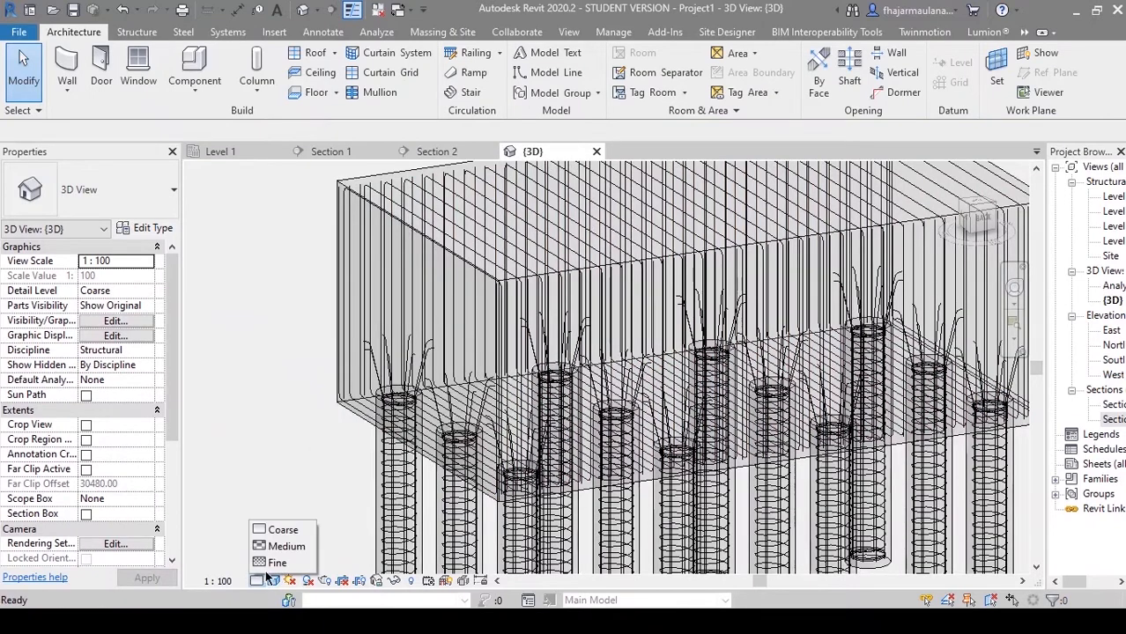
{"action": "left_click", "coordinate": [275, 565]}
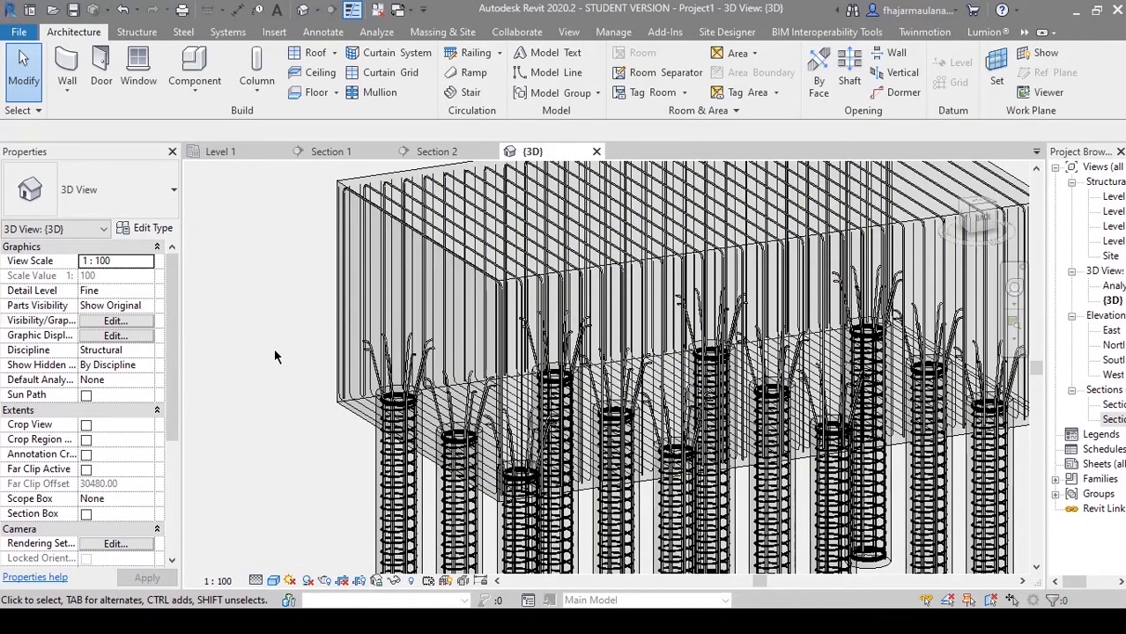
{"action": "scroll", "coordinate": [301, 401], "scroll_direction": "up", "scroll_amount": 3}
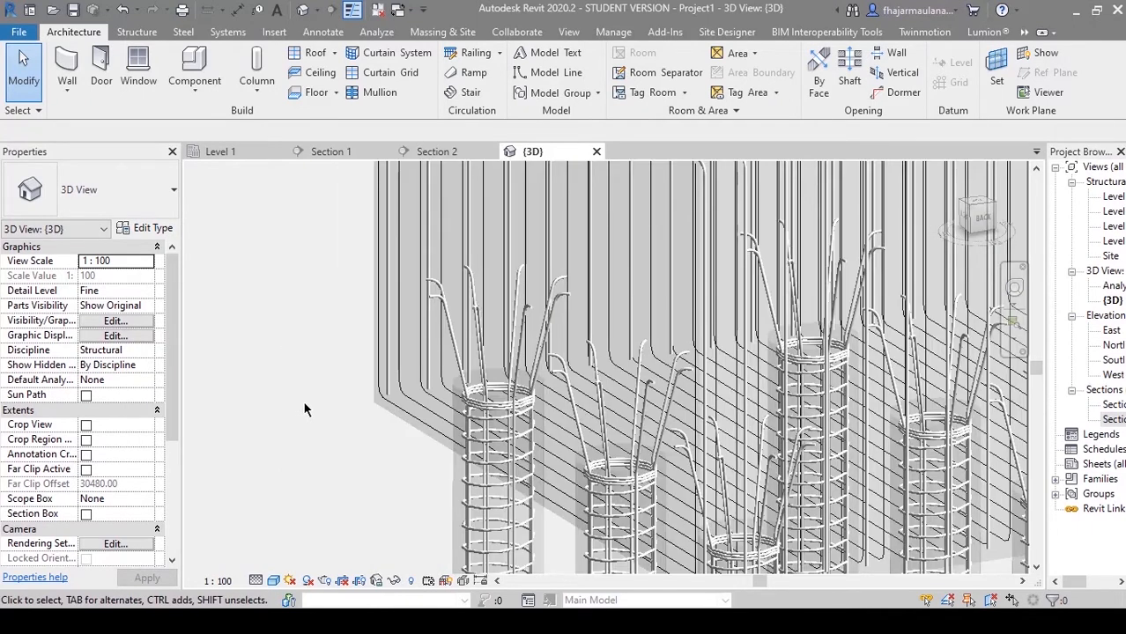
{"action": "scroll", "coordinate": [308, 403], "scroll_direction": "up", "scroll_amount": 4}
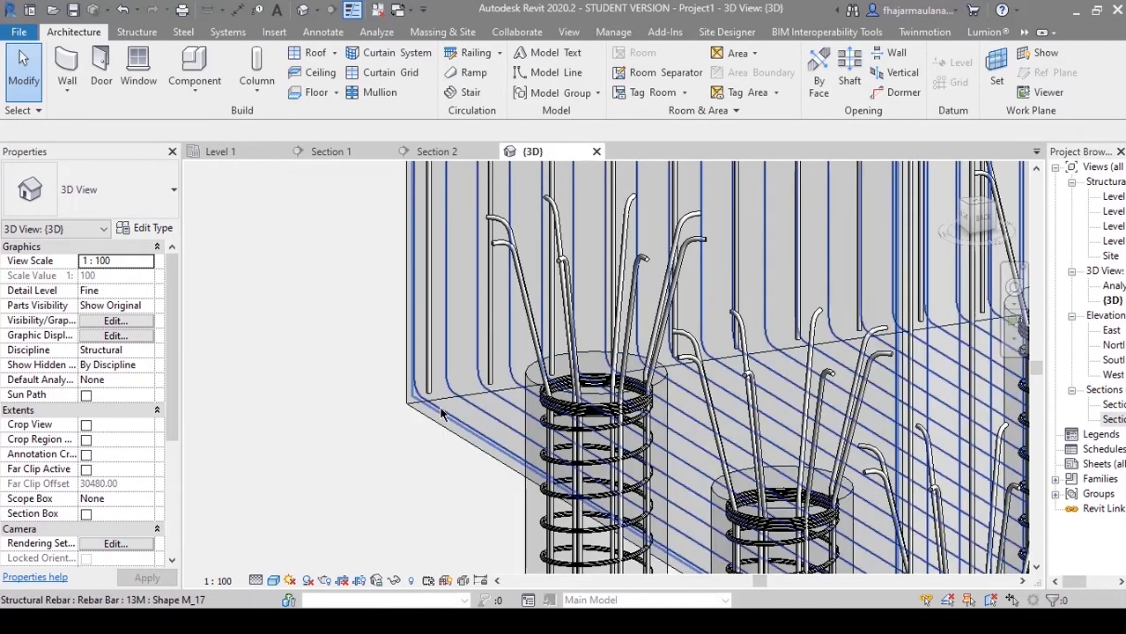
Step: Make the bottom M_17 rebar set display unobscured and as solid in the {3D} view
{"action": "left_click", "coordinate": [443, 414]}
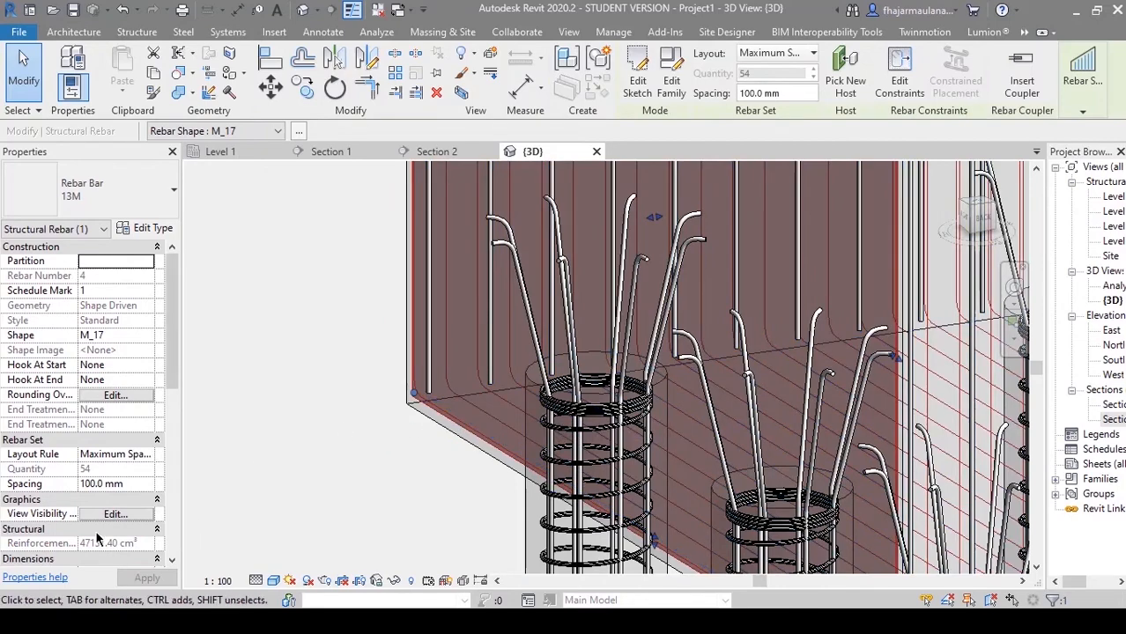
{"action": "left_click", "coordinate": [115, 515]}
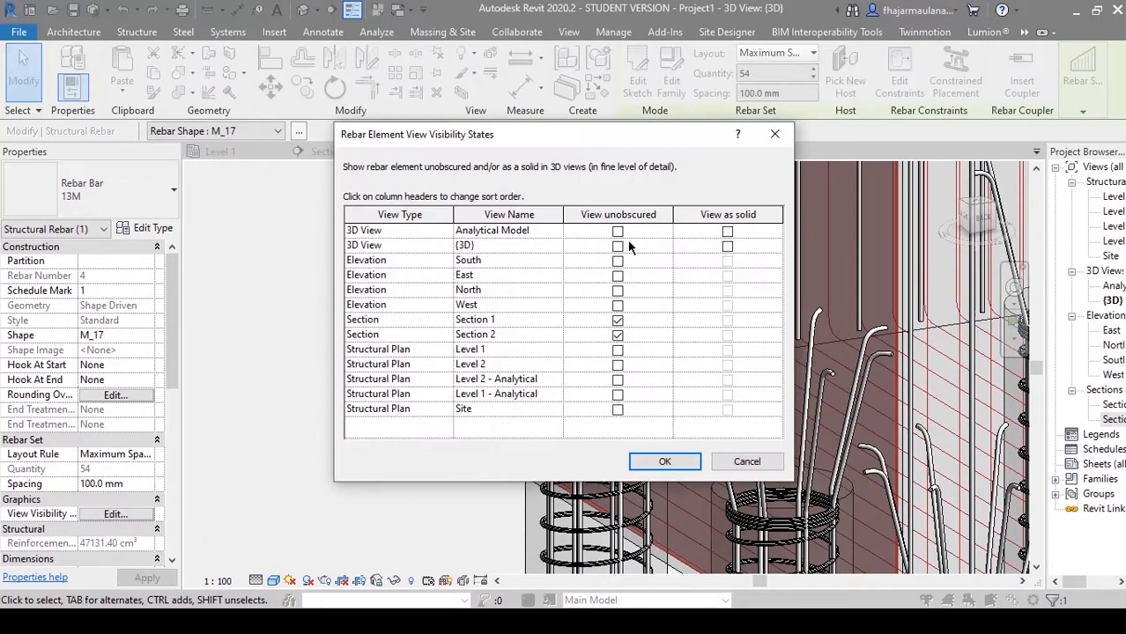
{"action": "left_click", "coordinate": [618, 245]}
{"action": "left_click", "coordinate": [730, 253]}
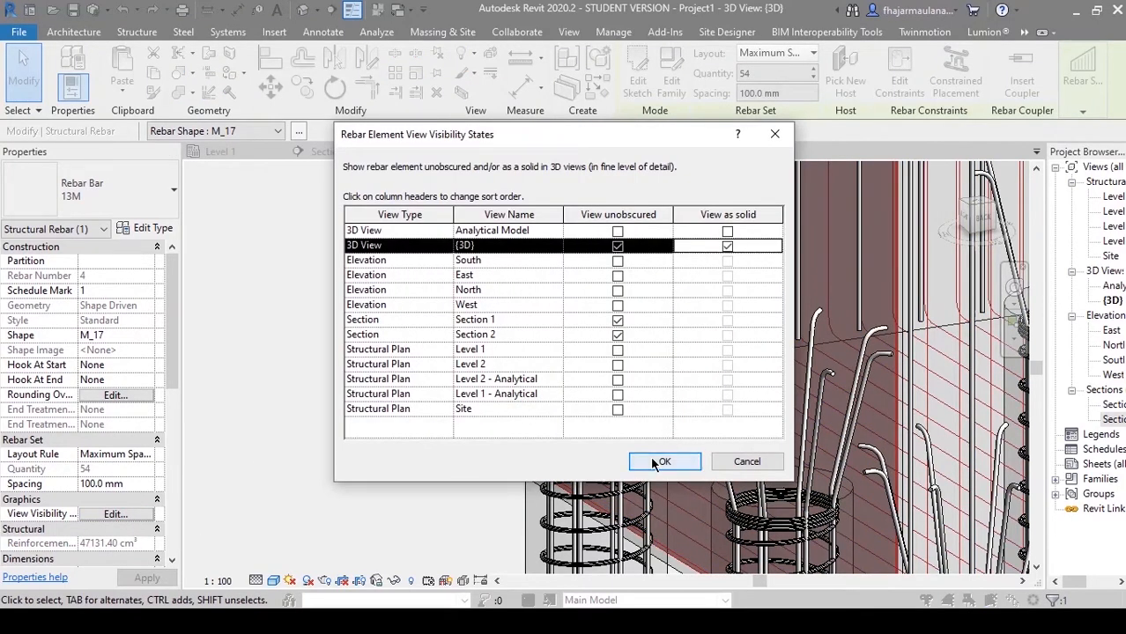
{"action": "left_click", "coordinate": [660, 462]}
{"action": "left_click", "coordinate": [301, 391]}
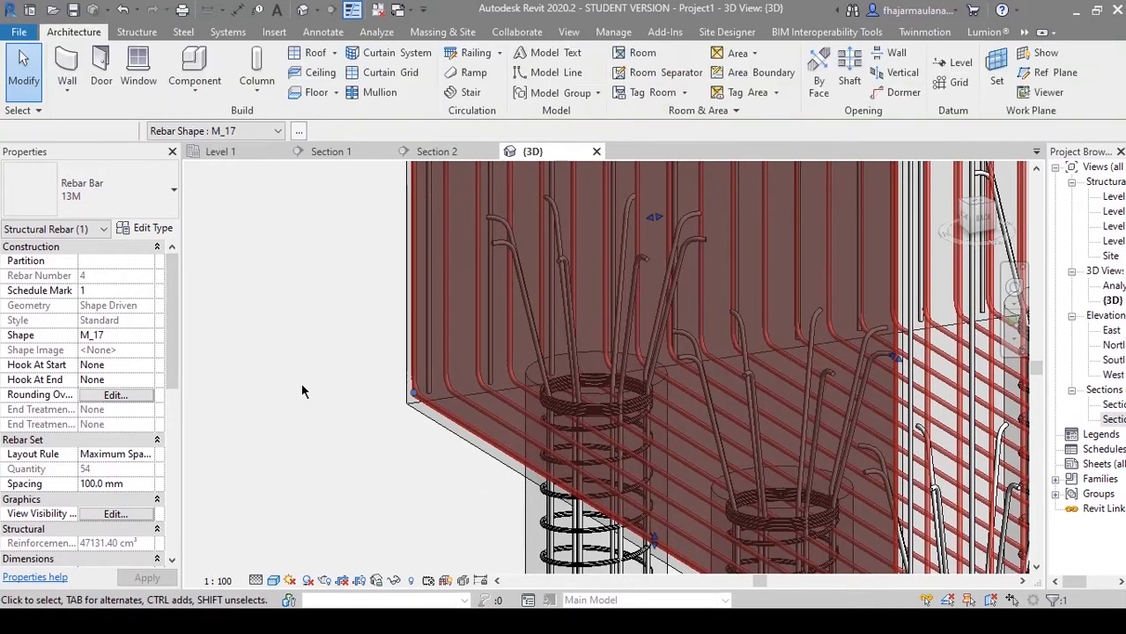
Step: Shift the end of the M_17 rebar set with 200 mm spacing slightly at the foundation's end face
{"action": "middle_click_drag", "start_coordinate": [301, 391], "coordinate": [414, 421], "text": "shift"}
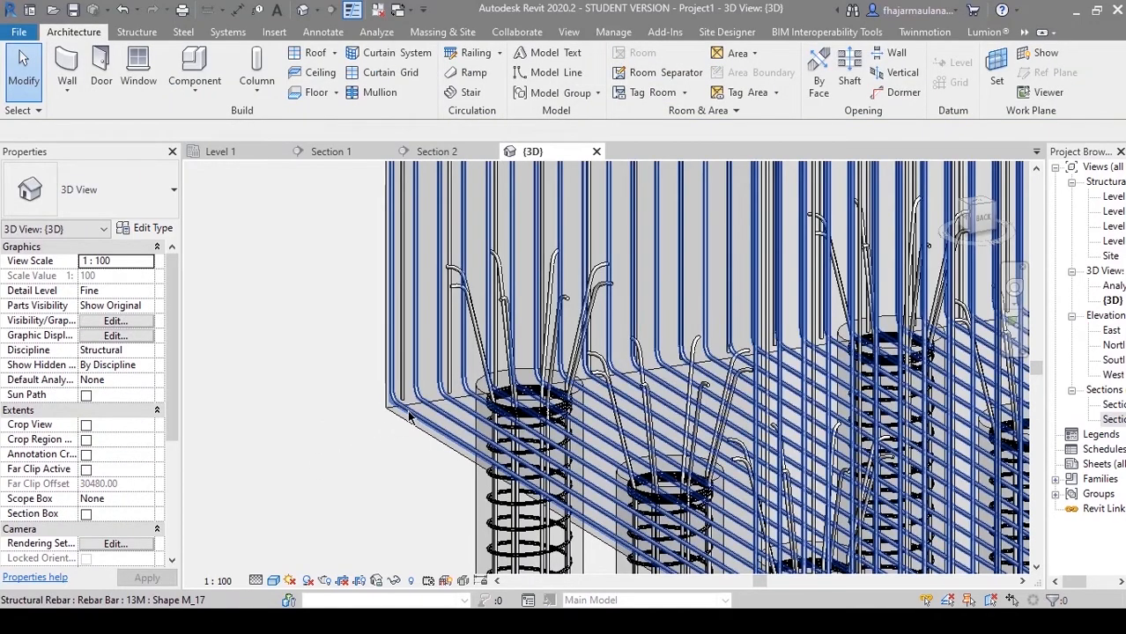
{"action": "left_click", "coordinate": [408, 411]}
{"action": "mouse_move", "coordinate": [353, 378]}
{"action": "middle_mouse_down", "text": "shift"}
{"action": "mouse_move", "coordinate": [339, 385]}
{"action": "mouse_move", "coordinate": [352, 361]}
{"action": "middle_mouse_up", "text": "shift"}
{"action": "scroll", "coordinate": [354, 361], "scroll_direction": "up", "scroll_amount": 2}
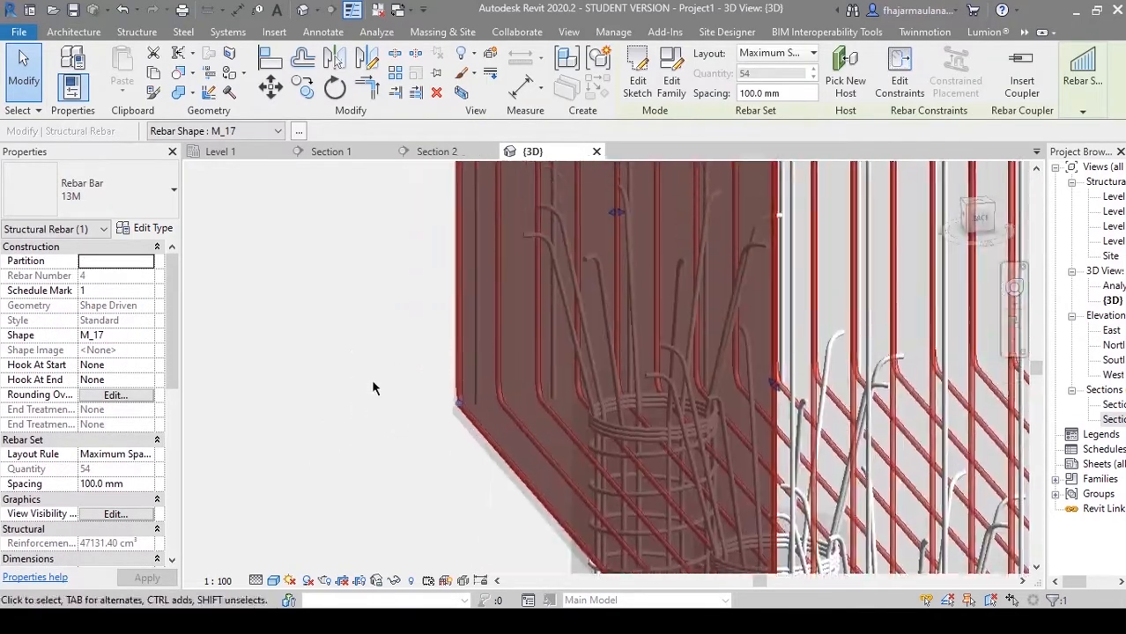
{"action": "left_click", "coordinate": [477, 301]}
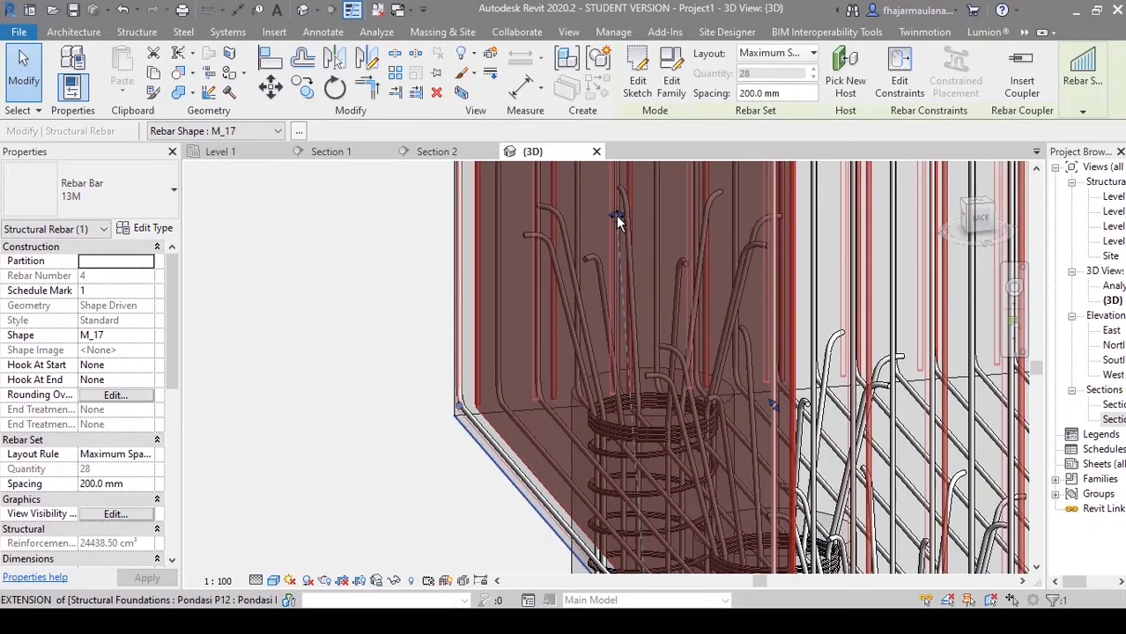
{"action": "left_click_drag", "start_coordinate": [616, 218], "coordinate": [620, 220]}
{"action": "left_click", "coordinate": [385, 377]}
Step: Set the 3D view's detail level to Coarse and examine the foundation's combined reinforcement from several sides
{"action": "scroll", "coordinate": [385, 377], "scroll_direction": "down", "scroll_amount": 6}
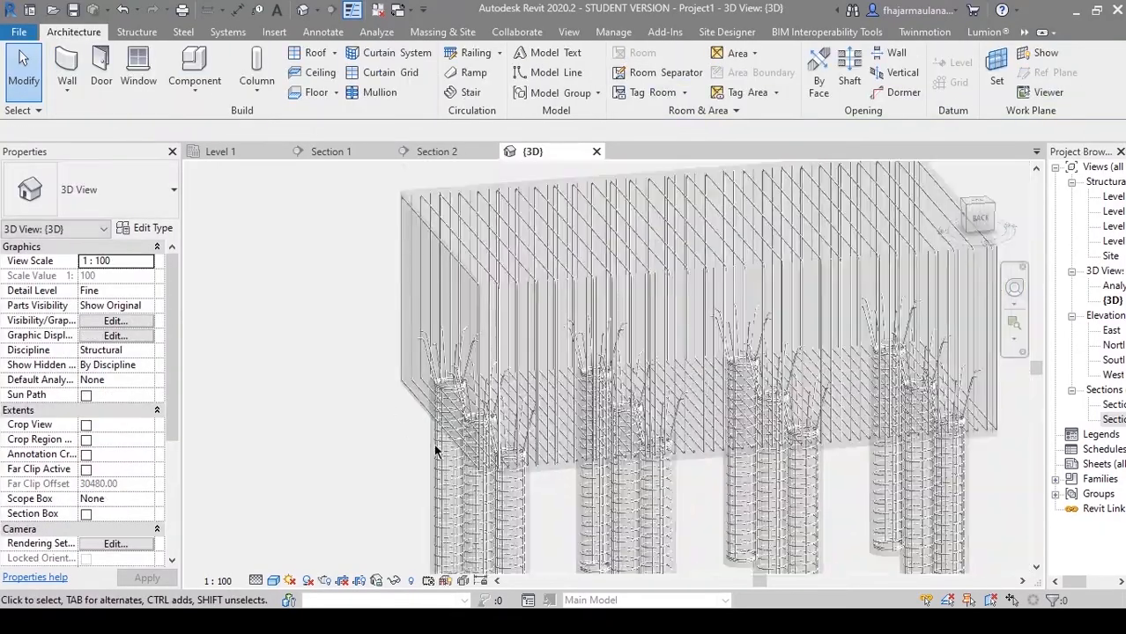
{"action": "middle_click_drag", "start_coordinate": [431, 454], "coordinate": [753, 482], "text": "shift"}
{"action": "scroll", "coordinate": [645, 483], "scroll_direction": "up", "scroll_amount": 4}
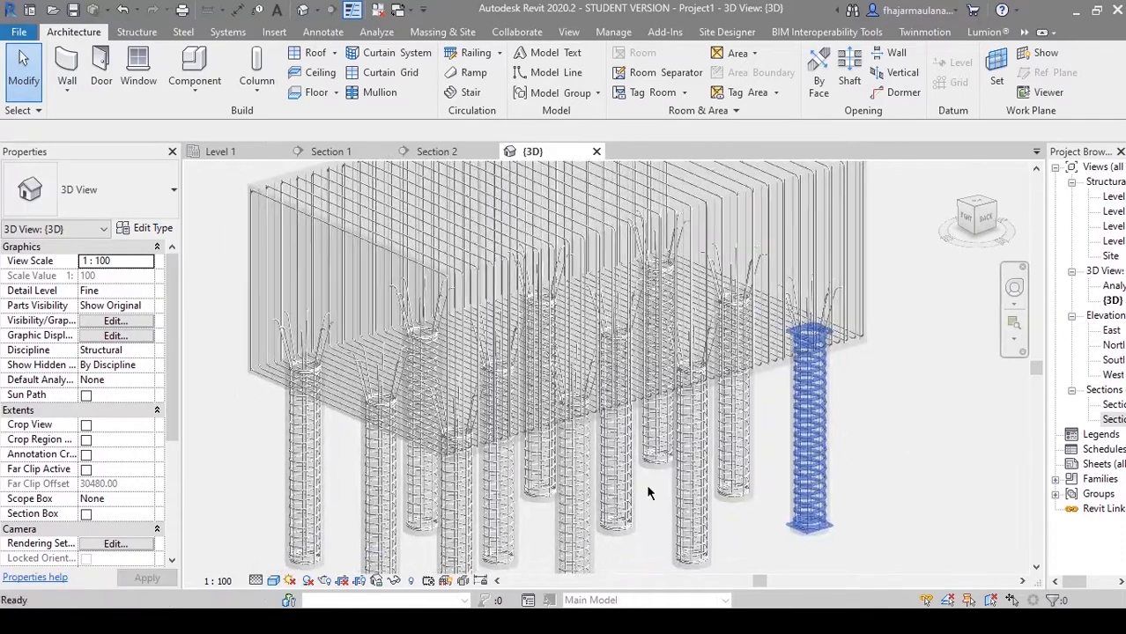
{"action": "left_click", "coordinate": [226, 582]}
{"action": "left_click", "coordinate": [256, 580]}
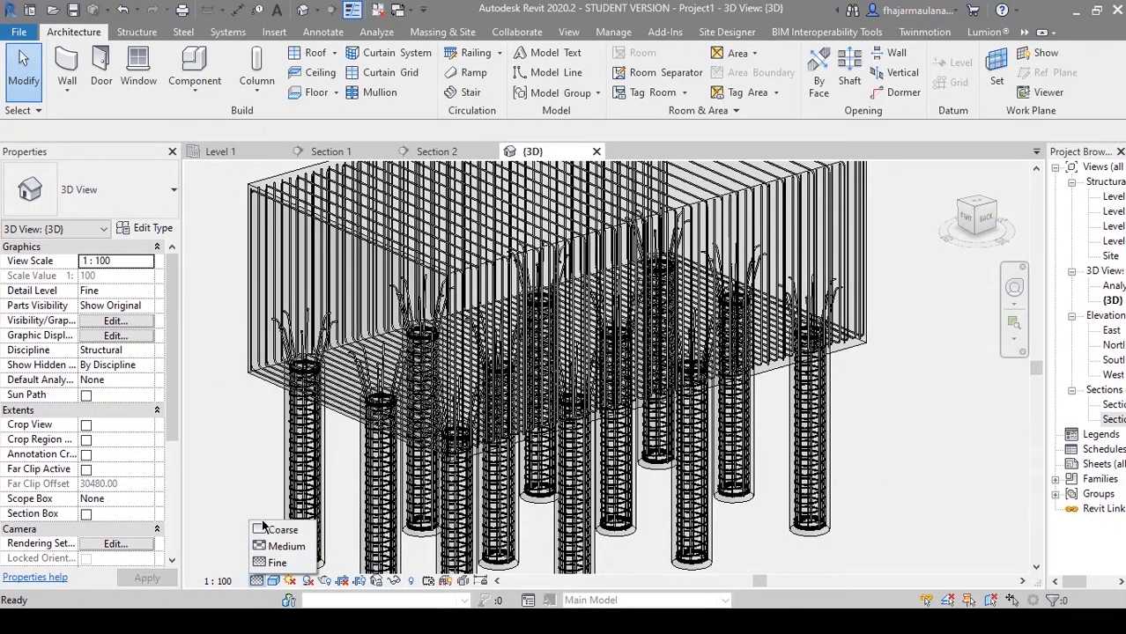
{"action": "left_click", "coordinate": [280, 531]}
{"action": "middle_click_drag", "start_coordinate": [303, 444], "coordinate": [784, 467], "text": "shift"}
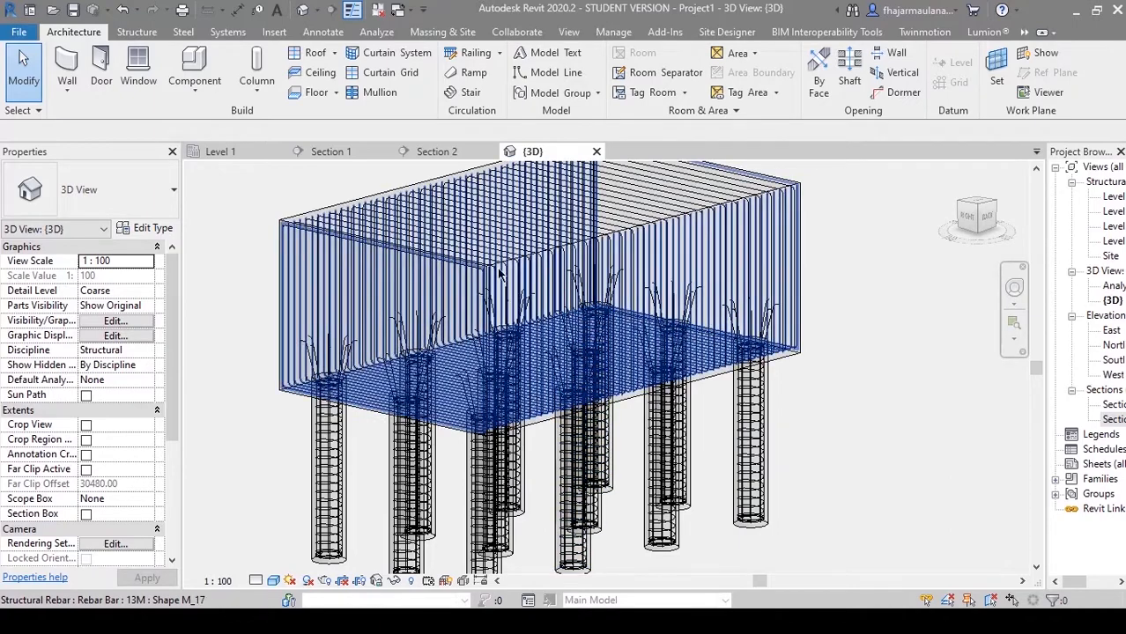
{"action": "middle_click_drag", "start_coordinate": [811, 411], "coordinate": [896, 456], "text": "shift"}
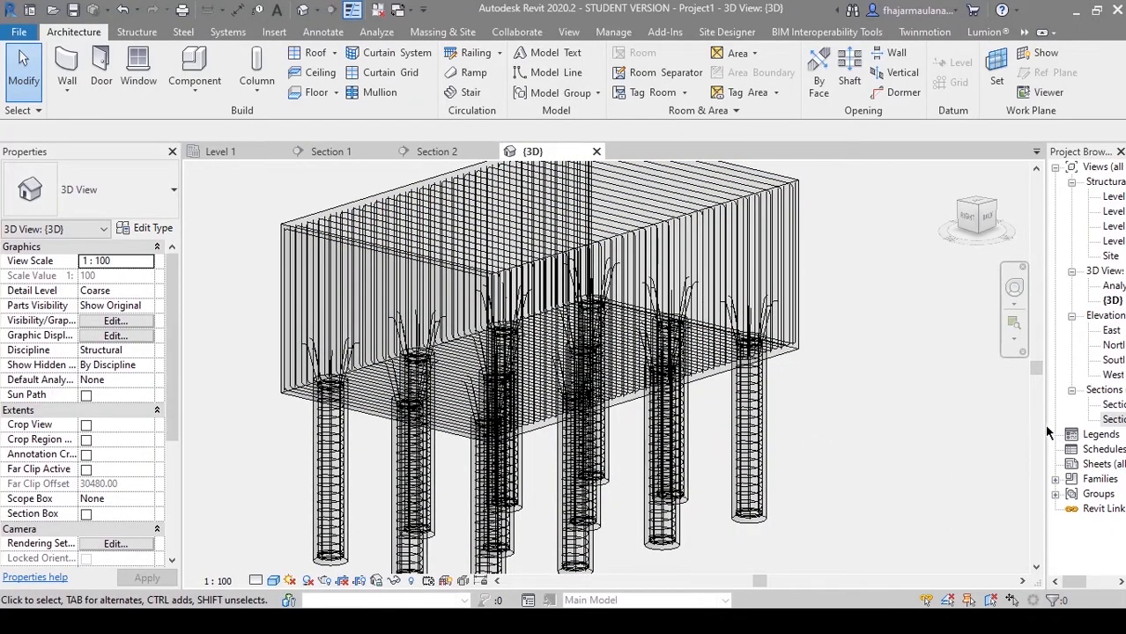
Step: Widen the Project Browser and close all inactive views, keeping only the 3D view open
{"action": "left_click_drag", "start_coordinate": [1045, 425], "coordinate": [979, 425]}
{"action": "scroll", "coordinate": [822, 493], "scroll_direction": "down", "scroll_amount": 2}
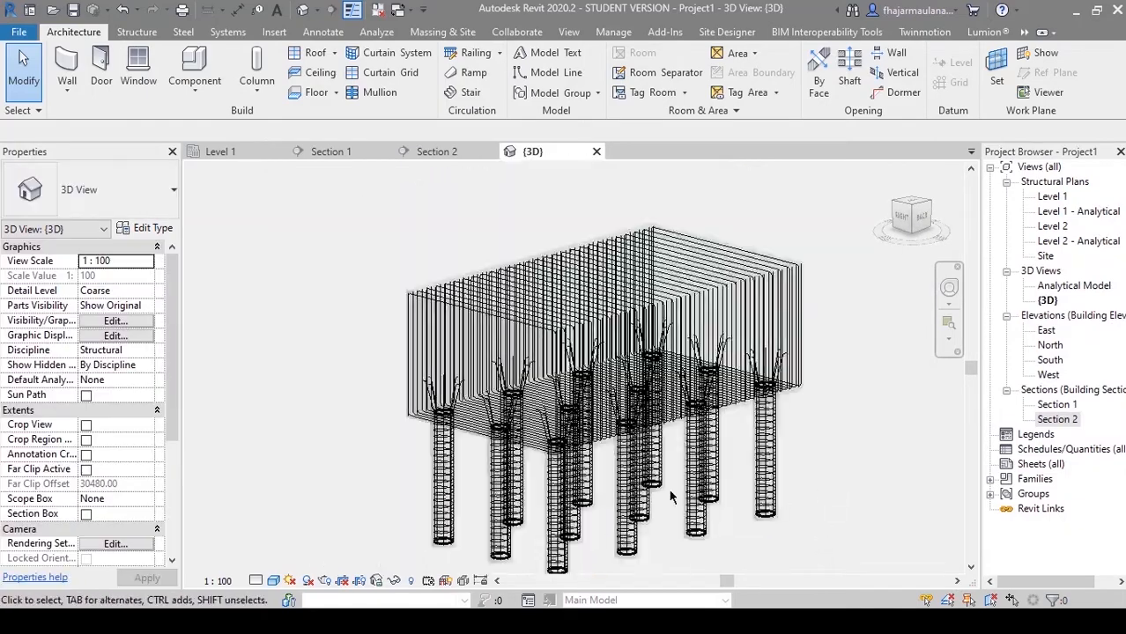
{"action": "left_click", "coordinate": [377, 10]}
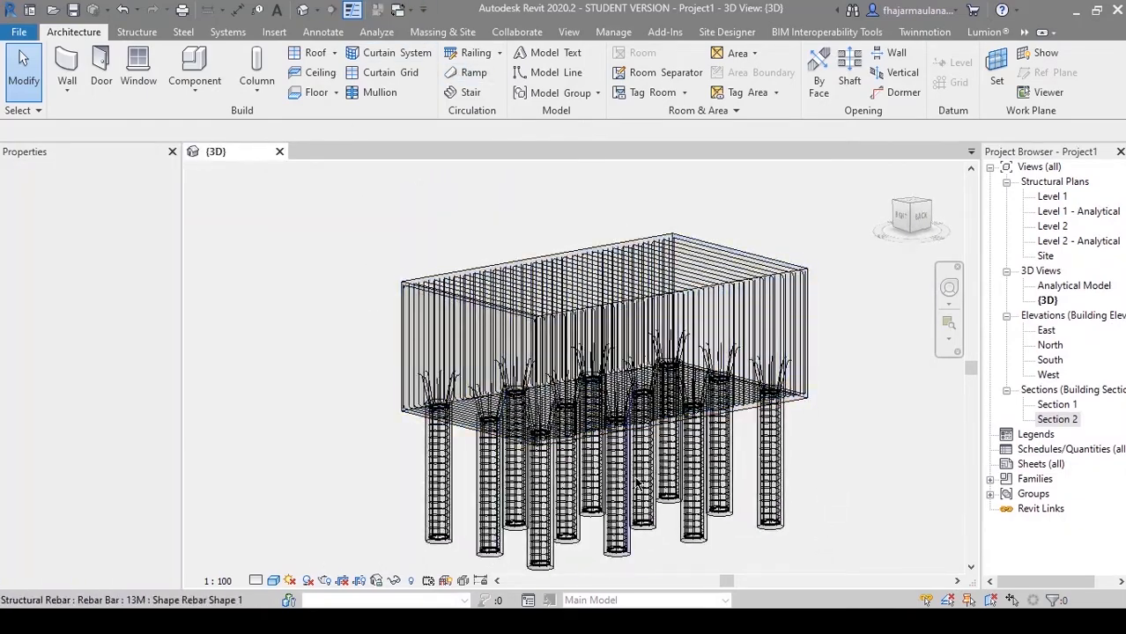
Step: Hide the Structural Rebar category in the {3D} view through its visibility/graphic overrides
{"action": "scroll", "coordinate": [826, 495], "scroll_direction": "up", "scroll_amount": 2}
{"action": "mouse_move", "coordinate": [826, 495]}
{"action": "middle_mouse_down"}
{"action": "mouse_move", "coordinate": [841, 515]}
{"action": "mouse_move", "coordinate": [835, 498]}
{"action": "middle_mouse_up"}
{"action": "scroll", "coordinate": [838, 499], "scroll_direction": "down", "scroll_amount": 1}
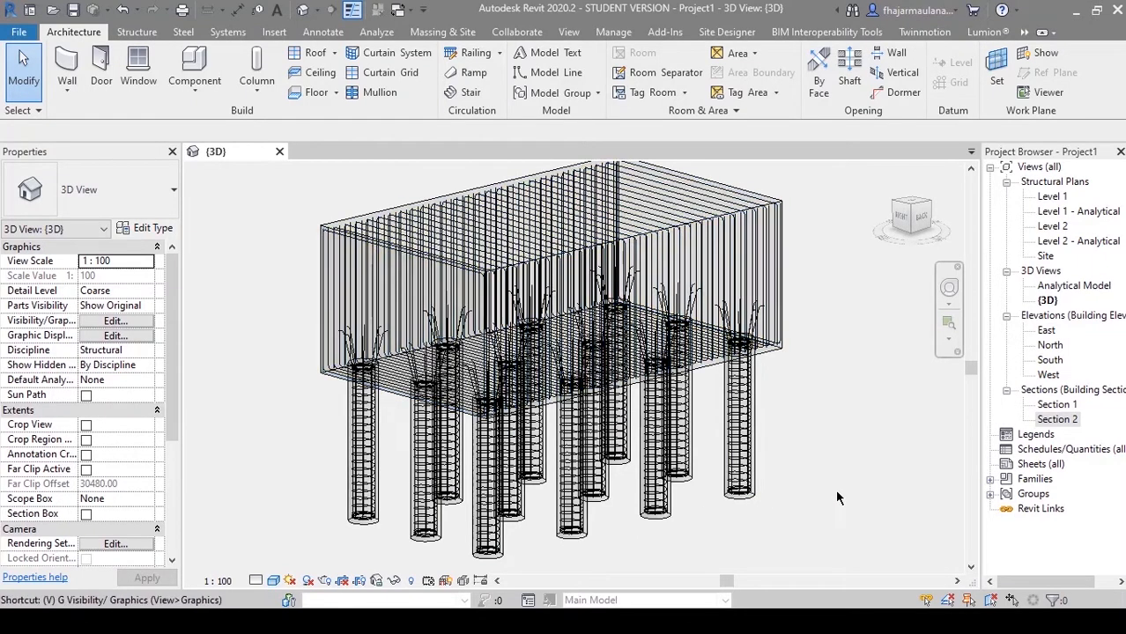
{"action": "key", "text": "g"}
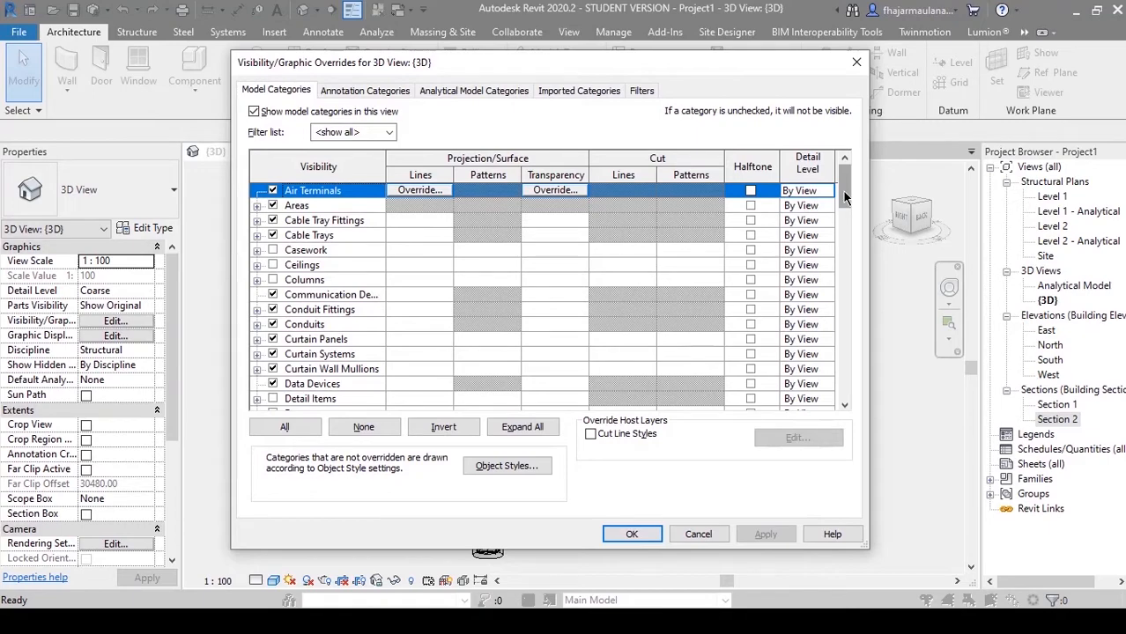
{"action": "left_click_drag", "start_coordinate": [843, 196], "coordinate": [845, 398]}
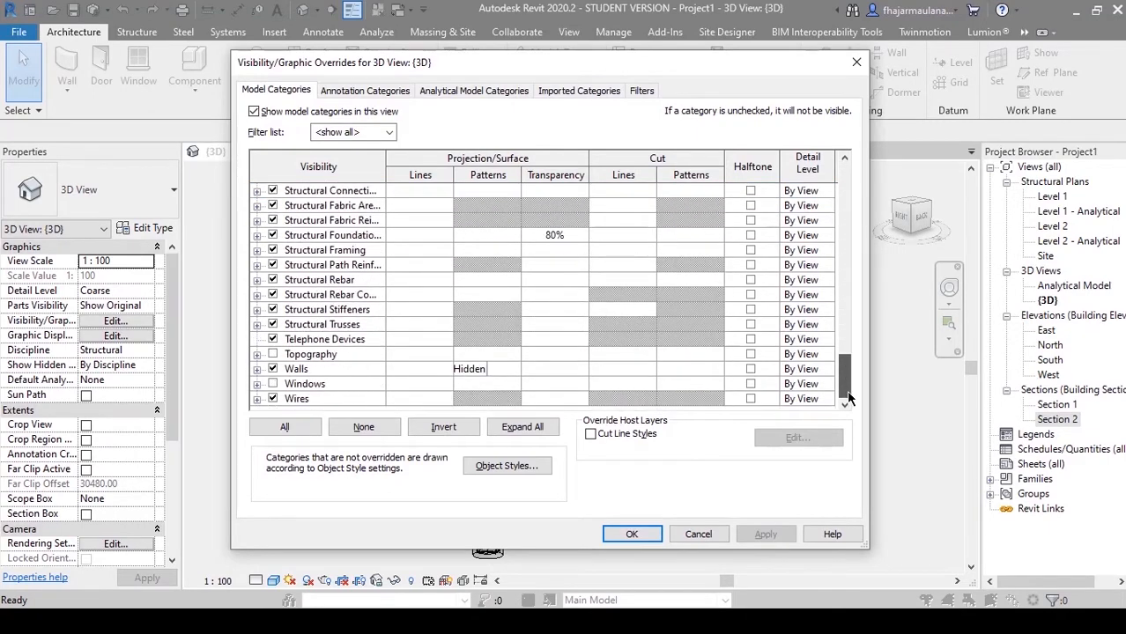
{"action": "left_click", "coordinate": [273, 280]}
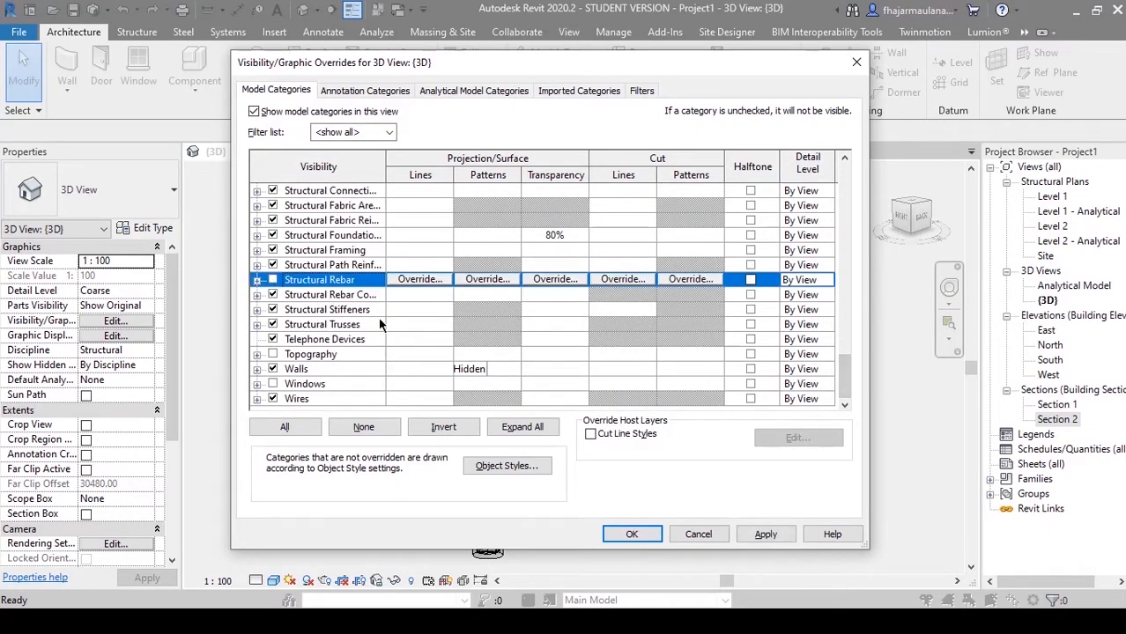
{"action": "left_click", "coordinate": [632, 534]}
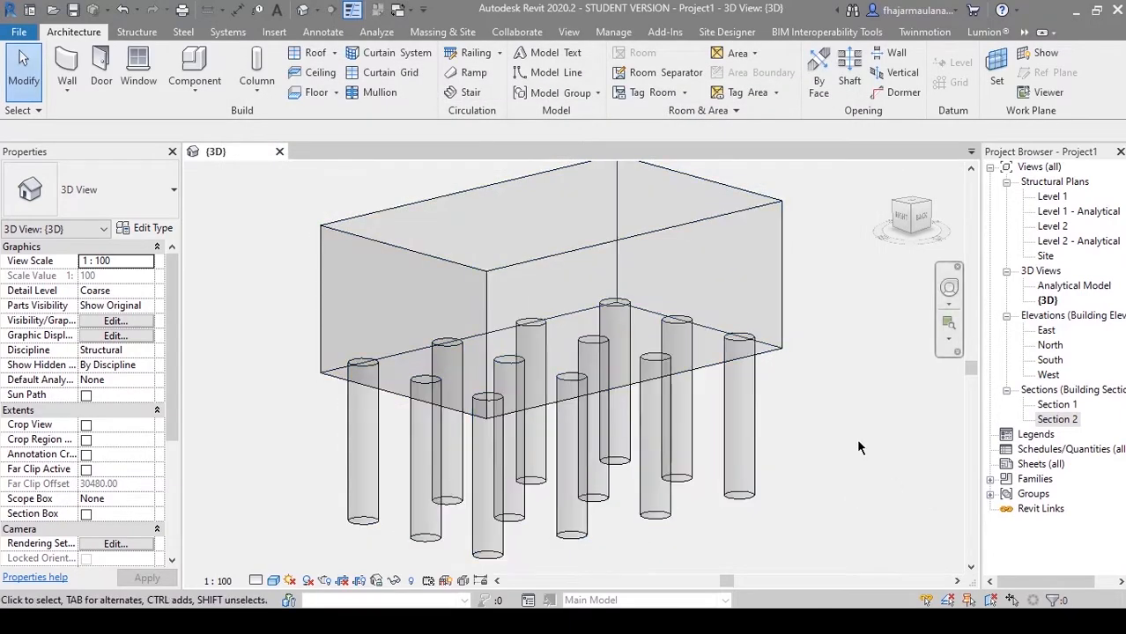
Step: Select the Pondasi P12 foundation and examine its cap and piles without the reinforcement
{"action": "mouse_move", "coordinate": [742, 447]}
{"action": "middle_mouse_down", "text": "shift"}
{"action": "mouse_move", "coordinate": [737, 440]}
{"action": "mouse_move", "coordinate": [693, 472]}
{"action": "mouse_move", "coordinate": [678, 464]}
{"action": "middle_mouse_up", "text": "shift"}
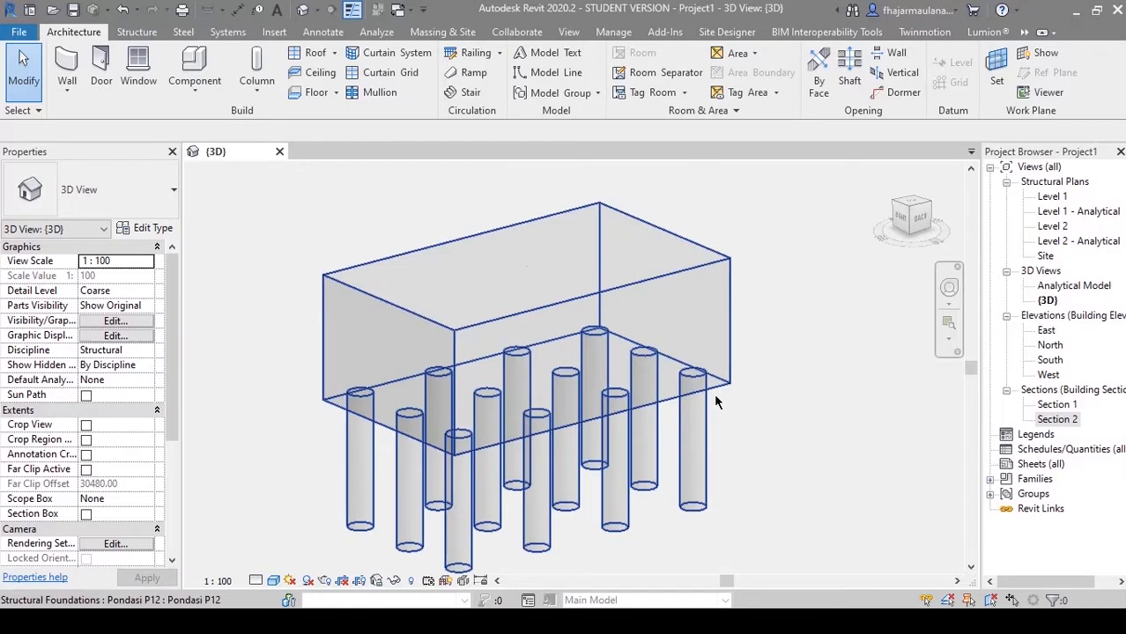
{"action": "left_click", "coordinate": [716, 401]}
{"action": "left_click_drag", "start_coordinate": [642, 478], "coordinate": [660, 468]}
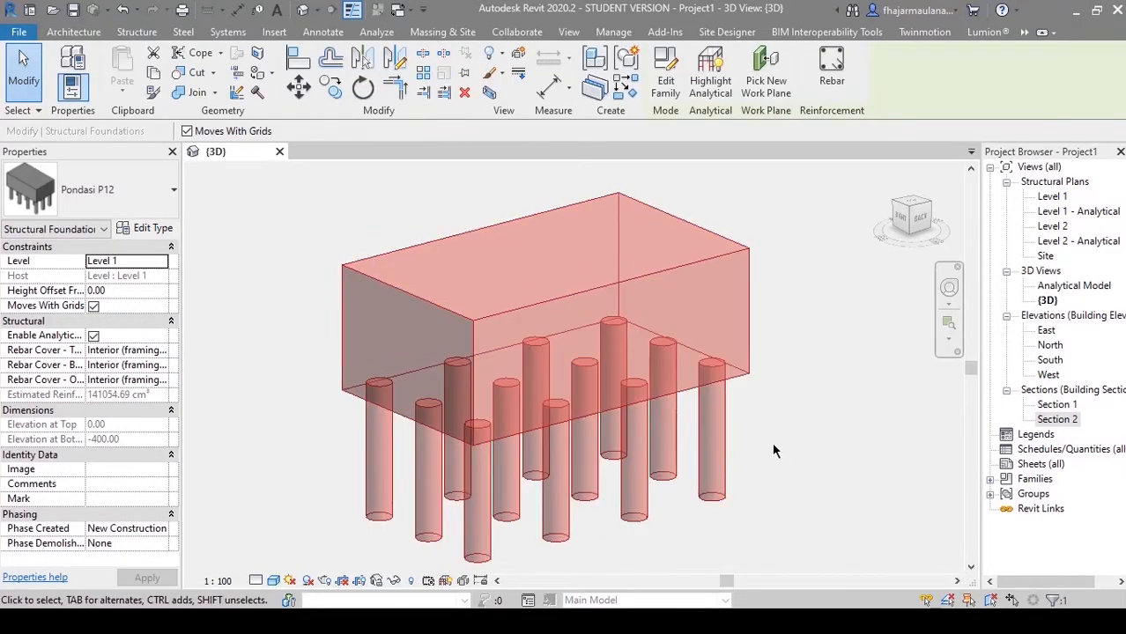
{"action": "left_click_drag", "start_coordinate": [722, 419], "coordinate": [729, 409]}
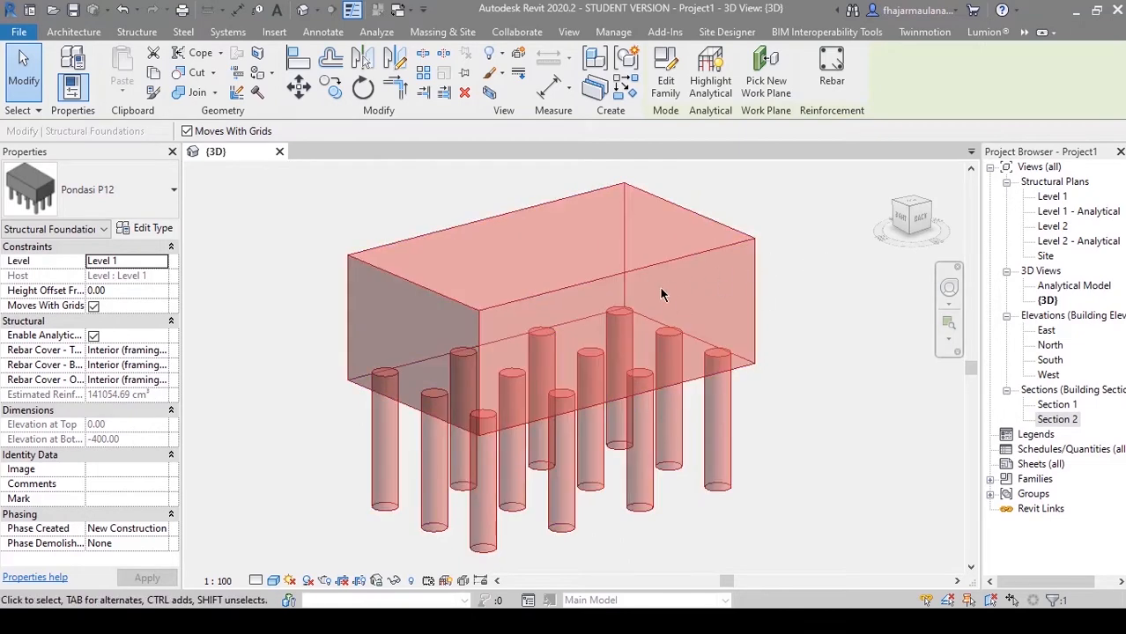
{"action": "middle_click_drag", "start_coordinate": [673, 465], "coordinate": [641, 467]}
{"action": "scroll", "coordinate": [633, 447], "scroll_direction": "up", "scroll_amount": 1}
{"action": "scroll", "coordinate": [648, 430], "scroll_direction": "down", "scroll_amount": 1}
{"action": "scroll", "coordinate": [647, 430], "scroll_direction": "up", "scroll_amount": 1}
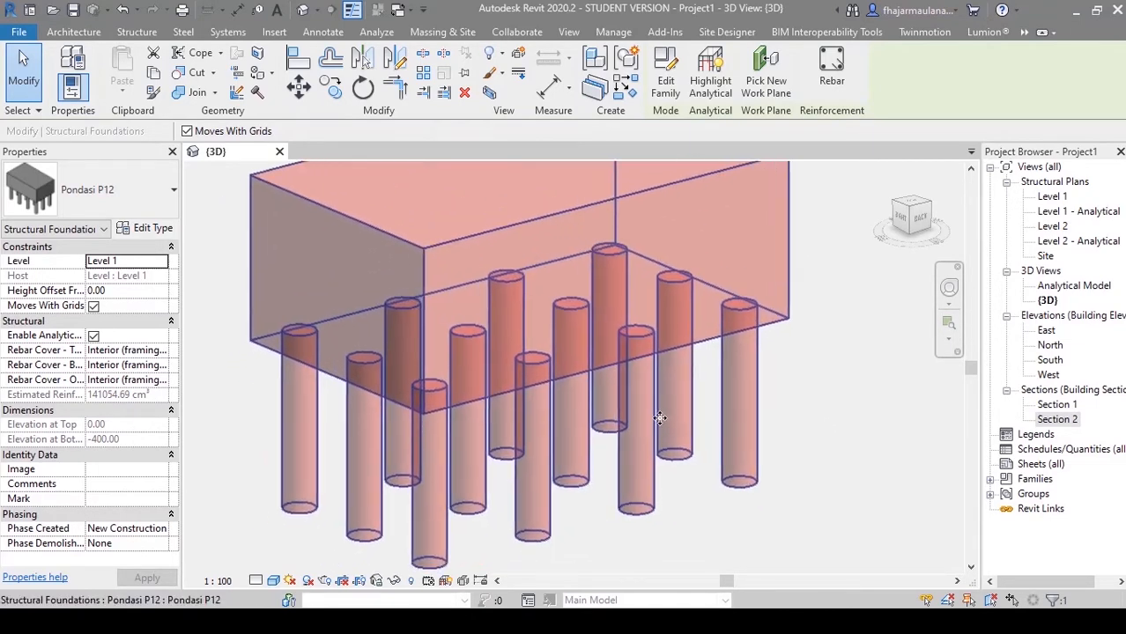
{"action": "scroll", "coordinate": [659, 417], "scroll_direction": "down", "scroll_amount": 1}
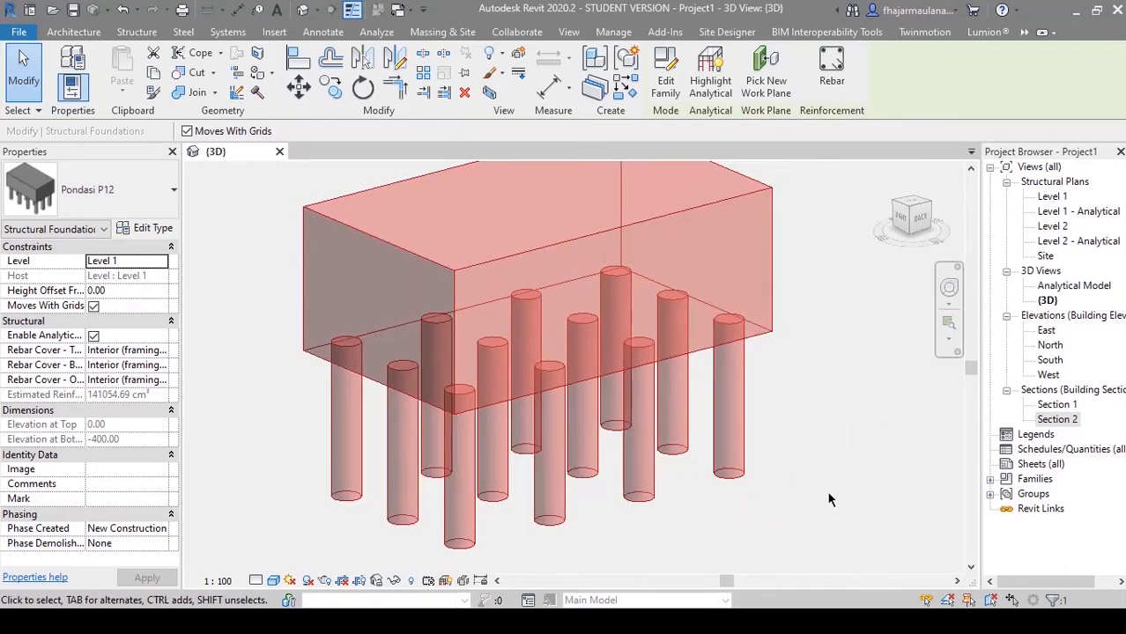
{"action": "middle_click_drag", "start_coordinate": [571, 316], "coordinate": [535, 301]}
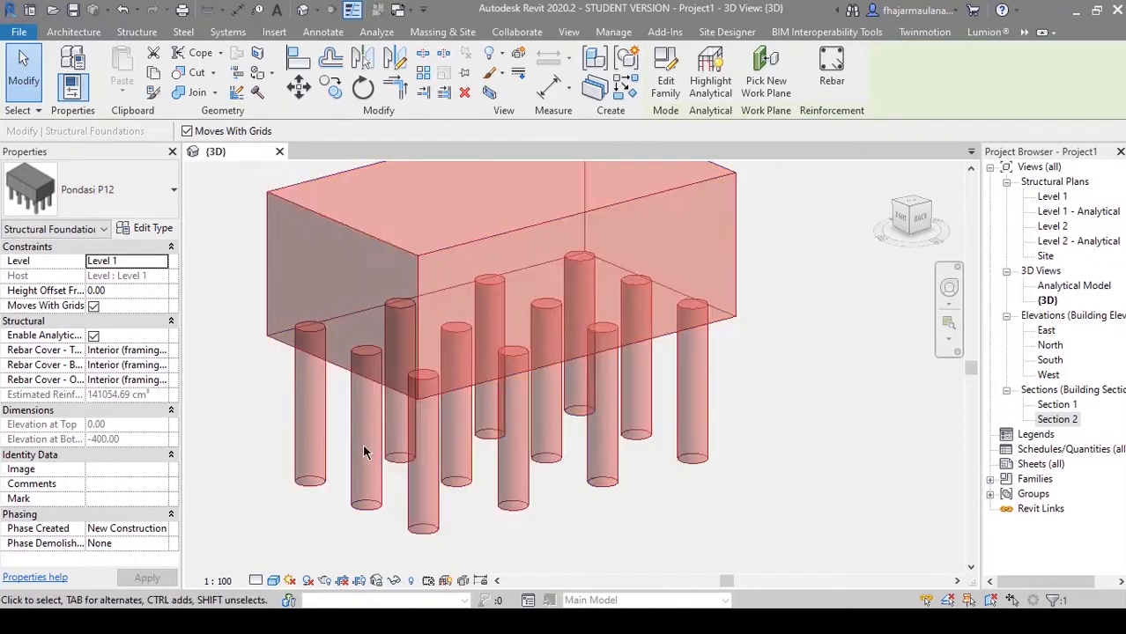
{"action": "middle_click_drag", "start_coordinate": [414, 441], "coordinate": [524, 469]}
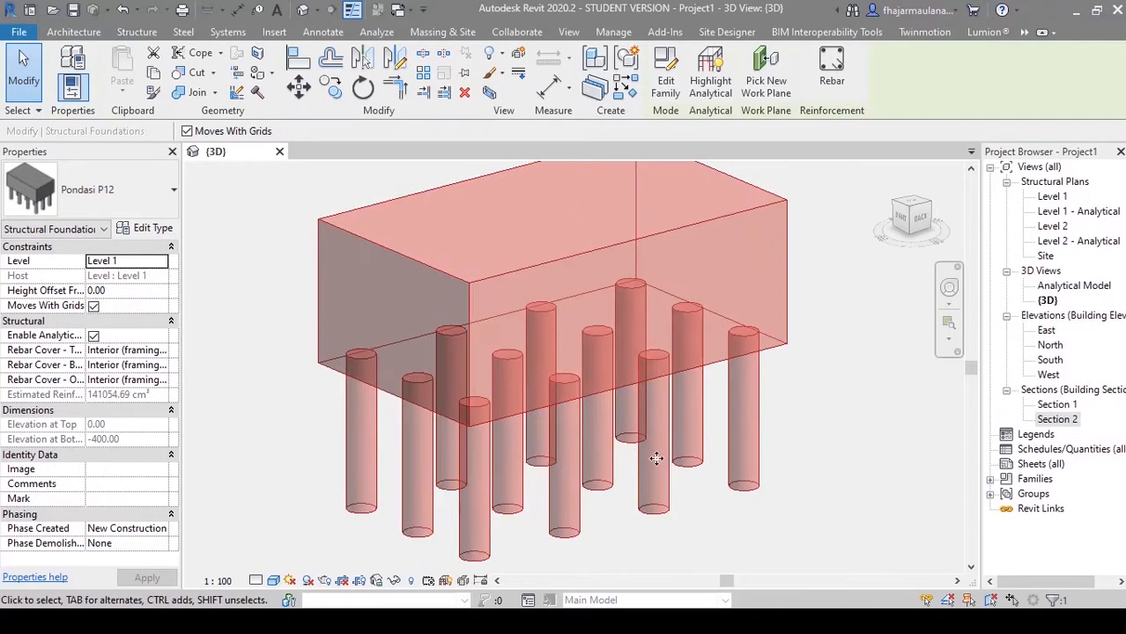
Step: Create parts from the Pondasi P12 foundation
{"action": "left_click", "coordinate": [863, 412]}
{"action": "left_click", "coordinate": [772, 345]}
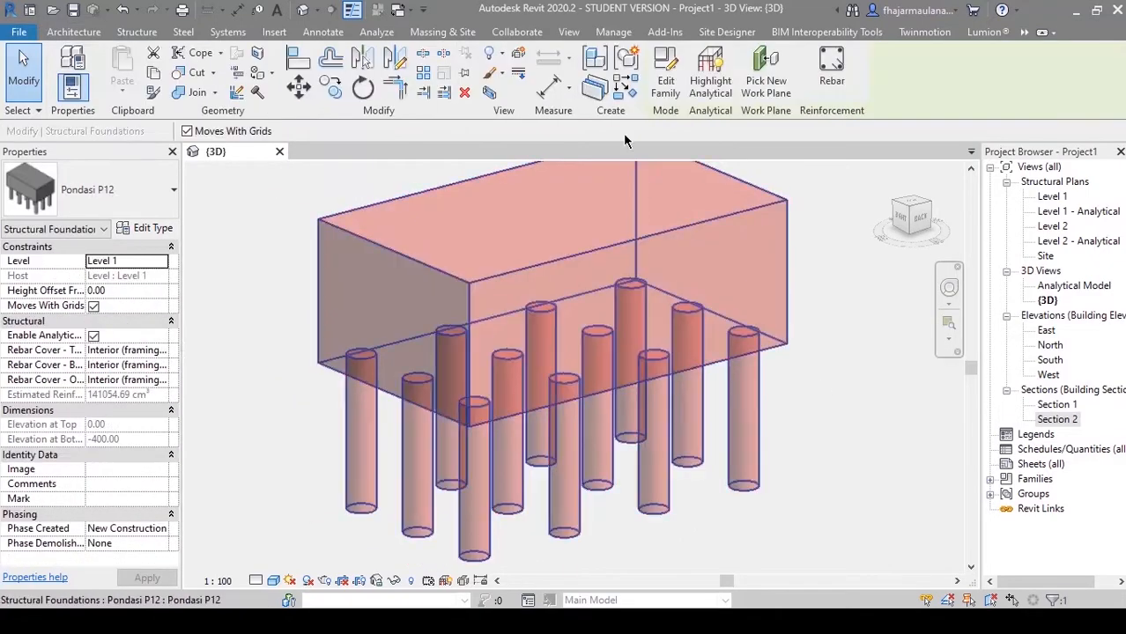
{"action": "left_click", "coordinate": [596, 91]}
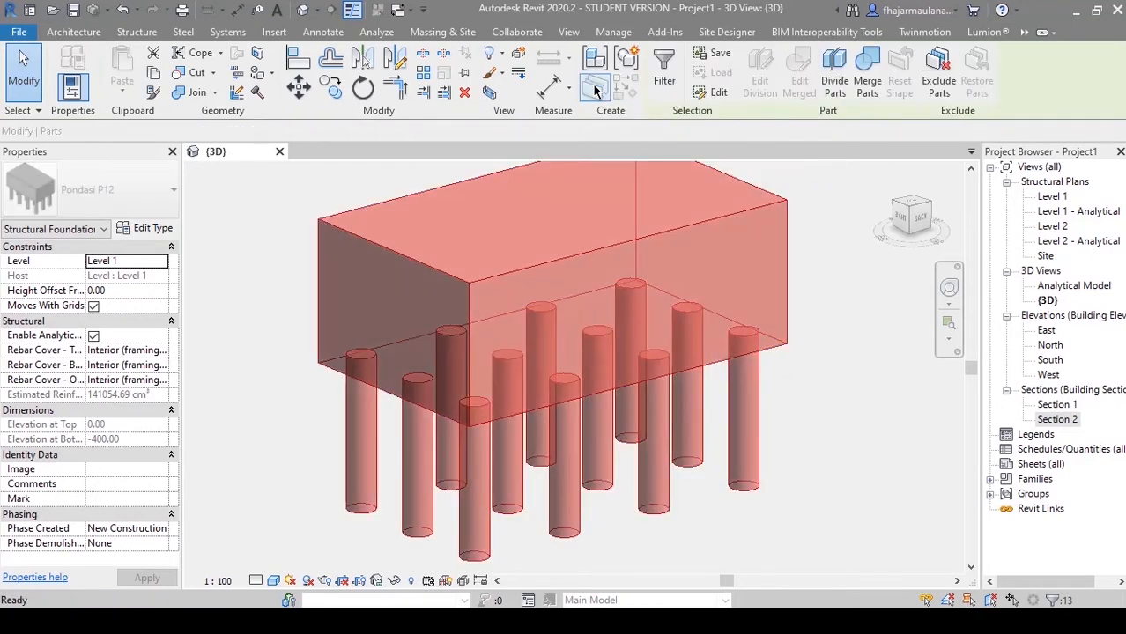
Step: Examine the separate cap and pile parts of the foundation from several sides in the 3D view
{"action": "middle_click_drag", "start_coordinate": [546, 477], "coordinate": [474, 472]}
{"action": "left_click", "coordinate": [824, 448]}
{"action": "middle_click_drag", "start_coordinate": [765, 449], "coordinate": [660, 371], "text": "shift"}
{"action": "middle_click_drag", "start_coordinate": [462, 430], "coordinate": [636, 407]}
{"action": "middle_click_drag", "start_coordinate": [636, 408], "coordinate": [721, 438], "text": "shift"}
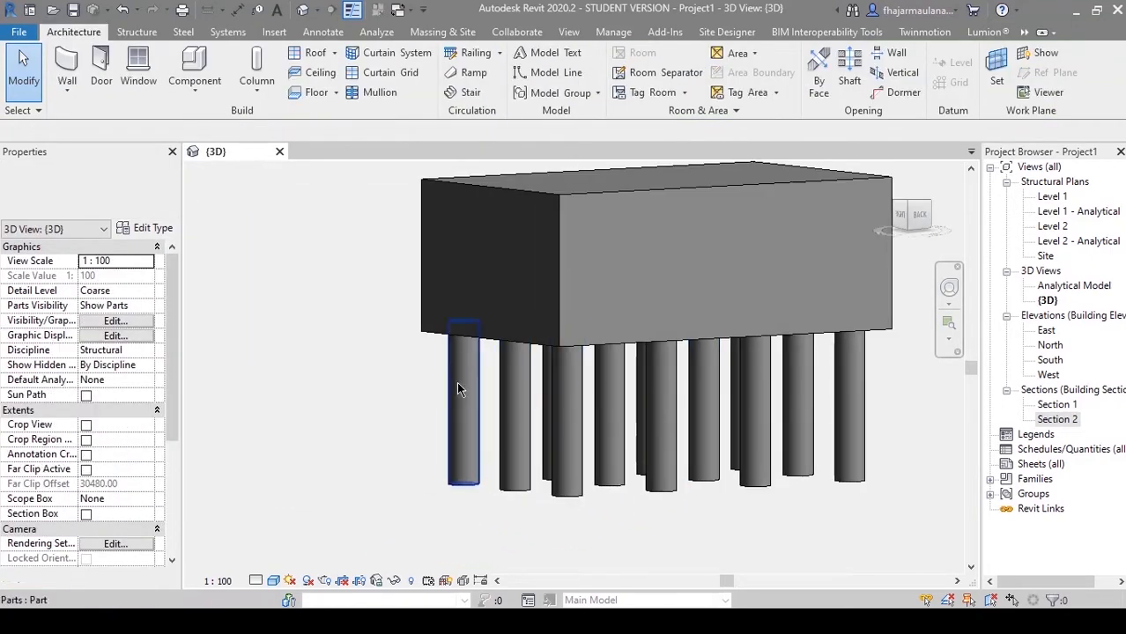
{"action": "left_click_drag", "start_coordinate": [902, 409], "coordinate": [341, 444]}
{"action": "middle_click_drag", "start_coordinate": [342, 444], "coordinate": [435, 491], "text": "shift"}
{"action": "left_click", "coordinate": [771, 412]}
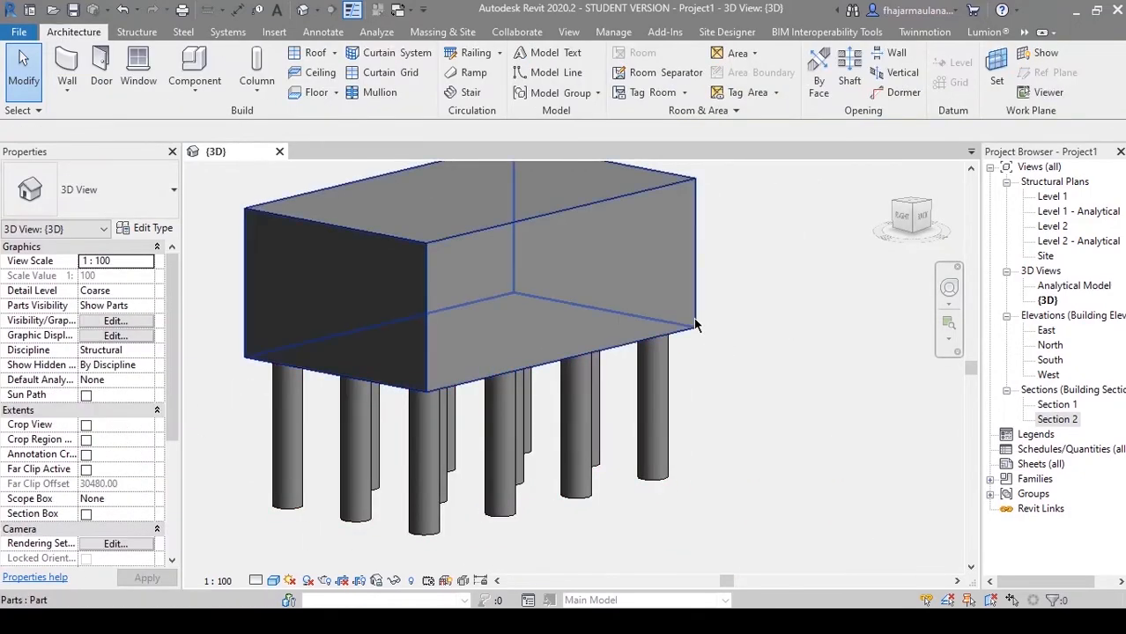
{"action": "left_click", "coordinate": [696, 327]}
{"action": "left_click", "coordinate": [776, 427]}
{"action": "middle_click_drag", "start_coordinate": [776, 427], "coordinate": [615, 305], "text": "shift"}
{"action": "left_click", "coordinate": [609, 262]}
{"action": "middle_click_drag", "start_coordinate": [711, 377], "coordinate": [778, 398], "text": "shift"}
{"action": "left_click", "coordinate": [804, 418]}
{"action": "scroll", "coordinate": [755, 426], "scroll_direction": "down", "scroll_amount": 1}
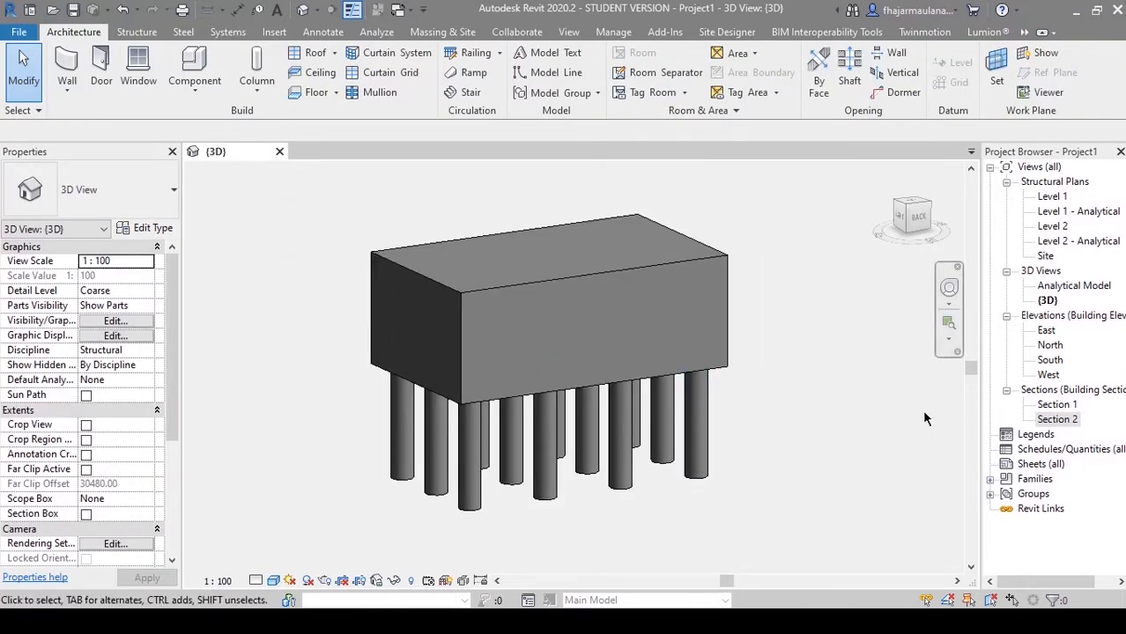
{"action": "left_click", "coordinate": [1038, 452]}
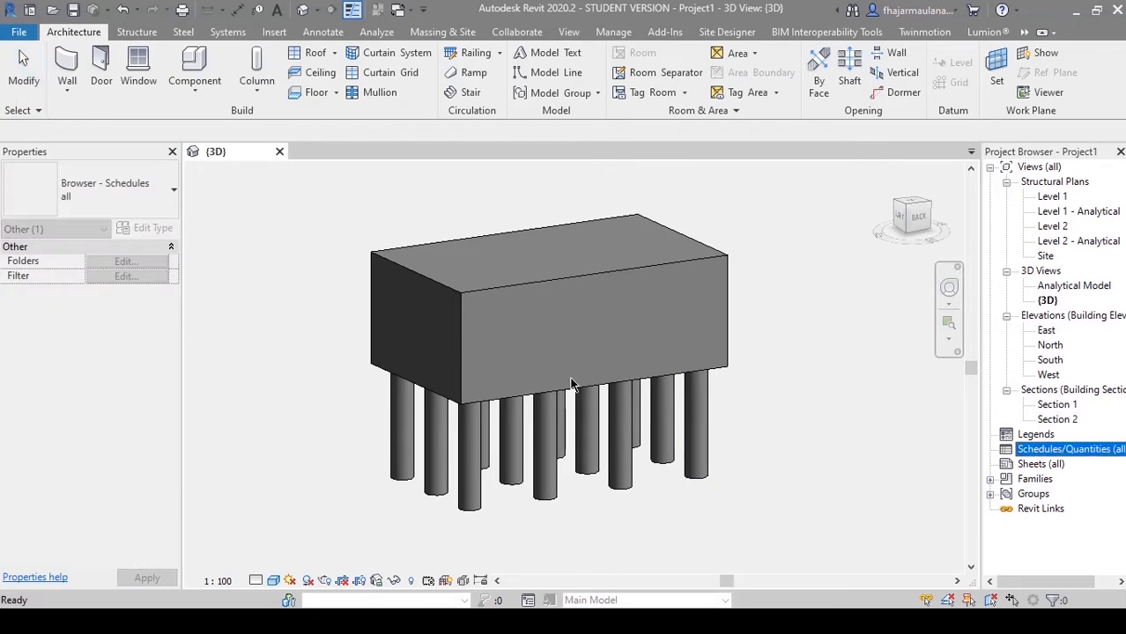
{"action": "left_click", "coordinate": [722, 403]}
{"action": "right_click", "coordinate": [1048, 450]}
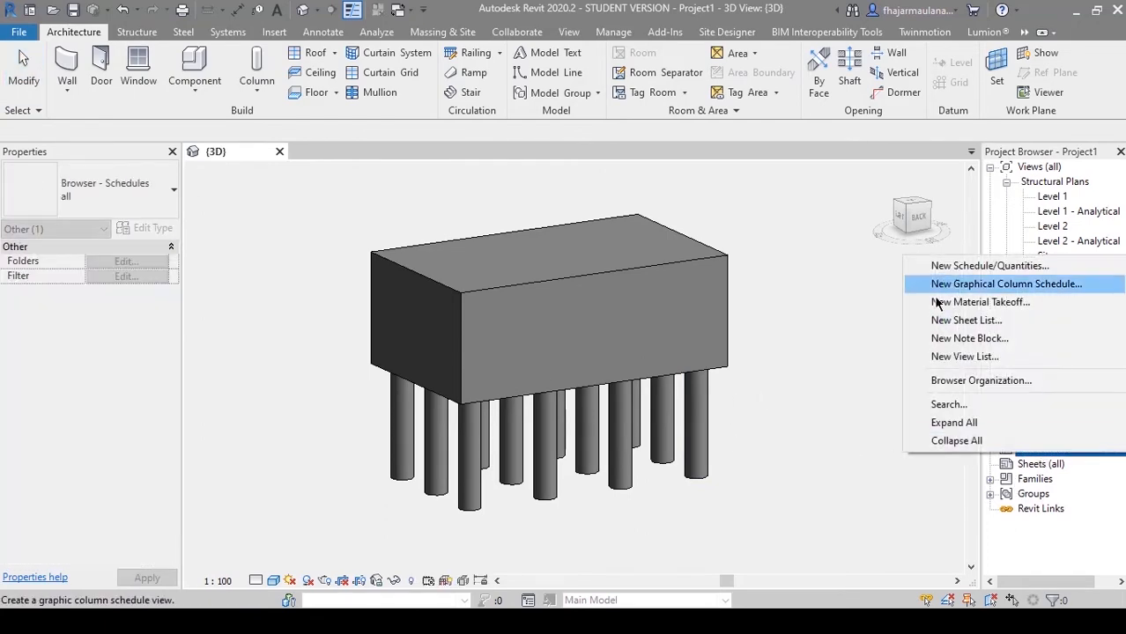
{"action": "left_click", "coordinate": [953, 267]}
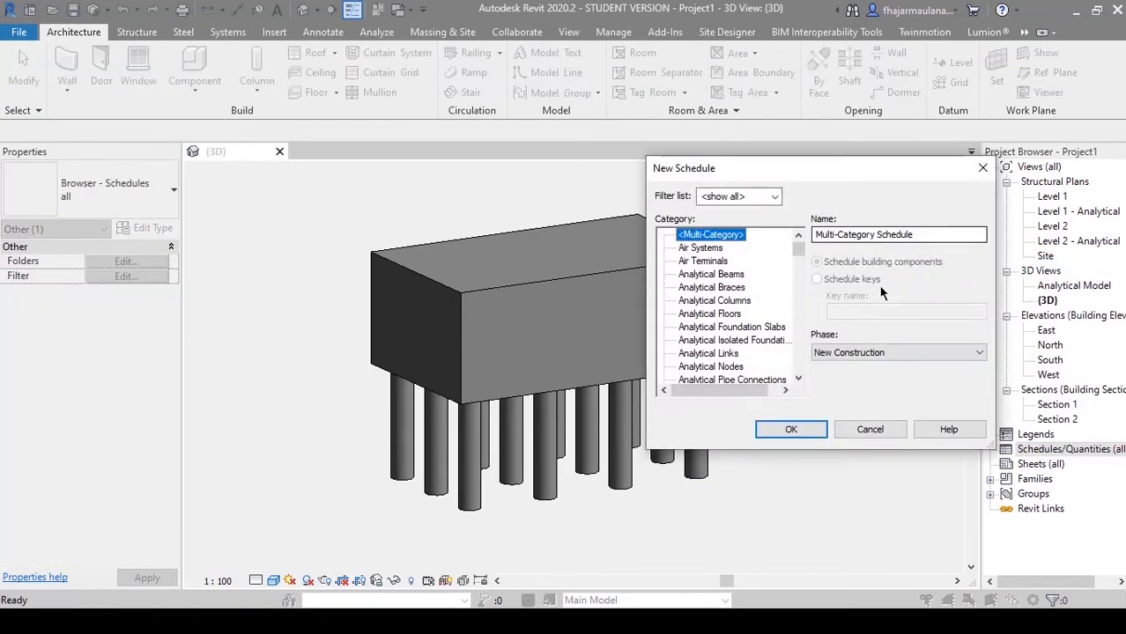
{"action": "left_click", "coordinate": [870, 430]}
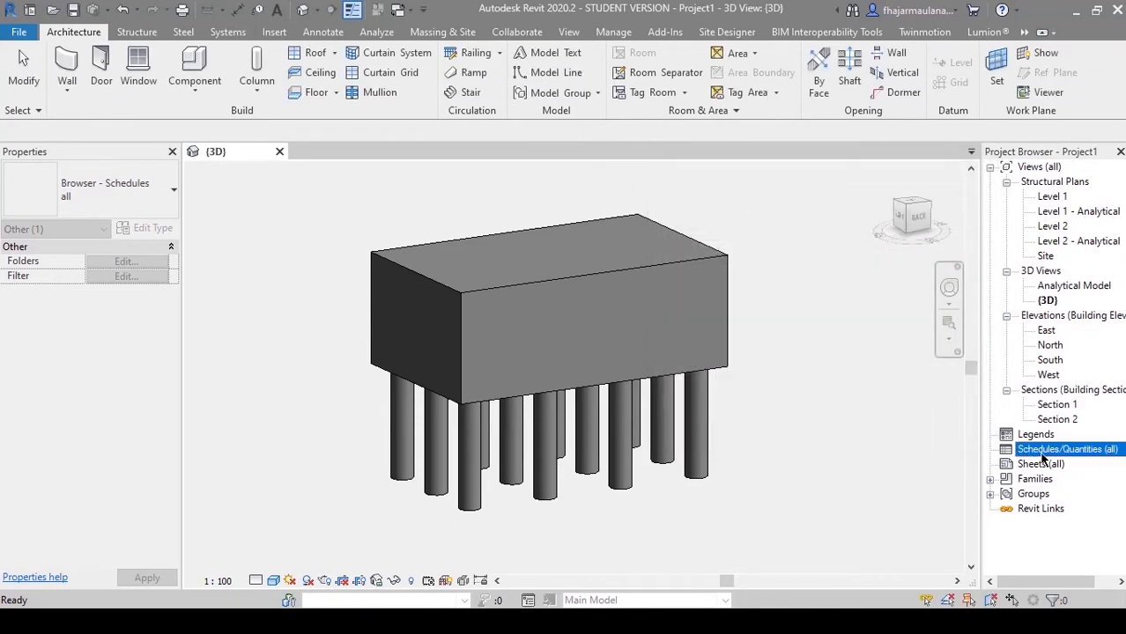
Step: Undo the creation of parts and the hiding of the Structural Rebar category
{"action": "left_click", "coordinate": [504, 361]}
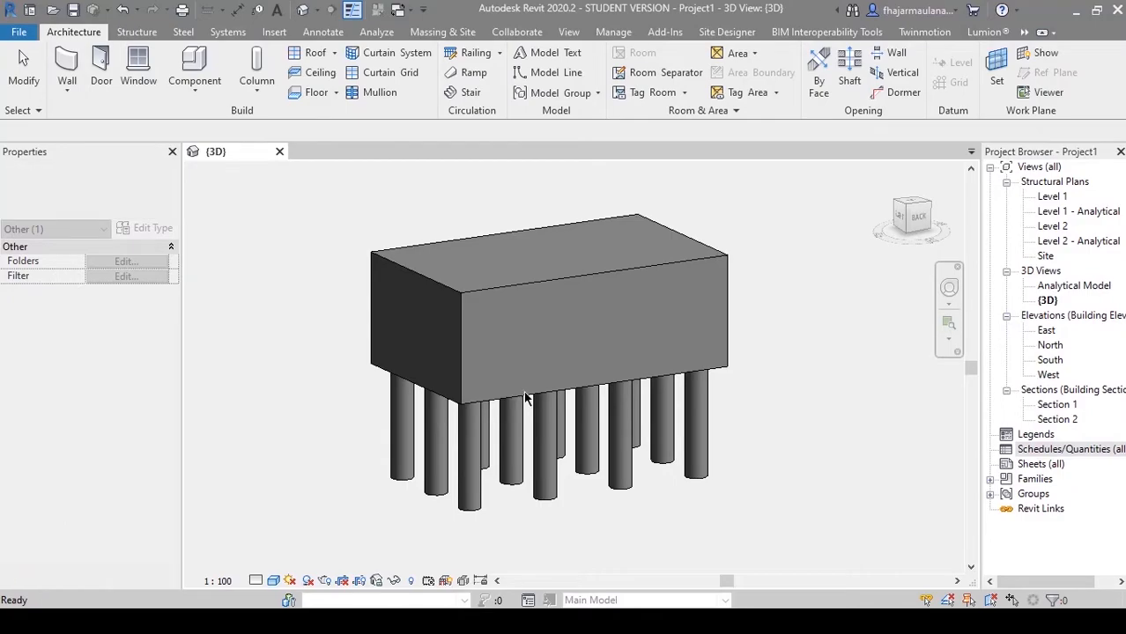
{"action": "key", "text": "ctrl+z"}
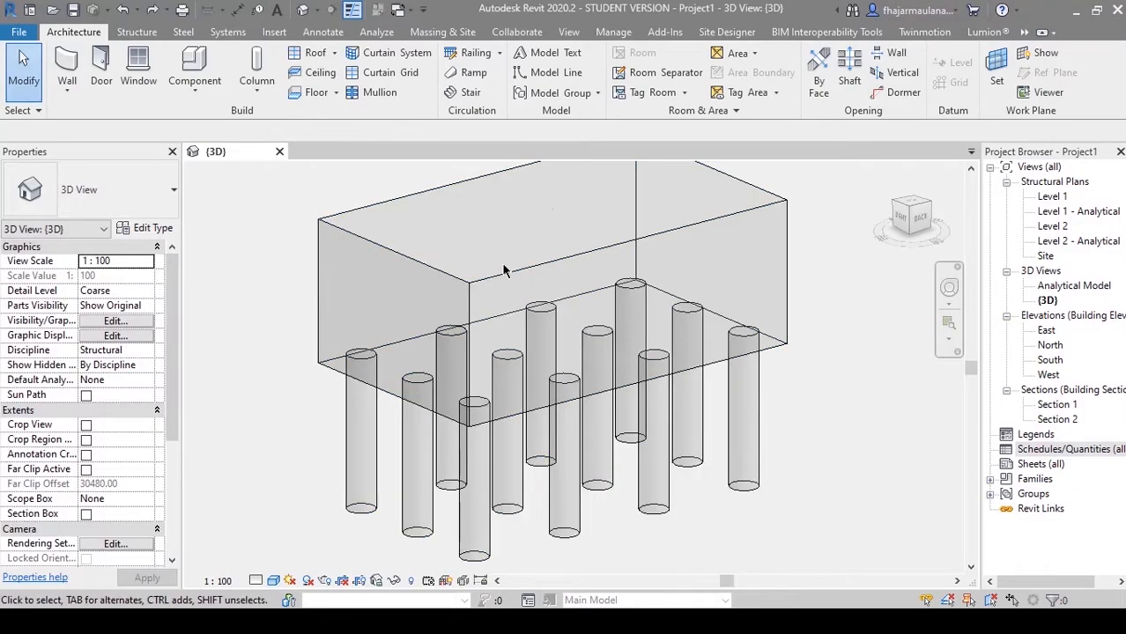
{"action": "key", "text": "ctrl+z"}
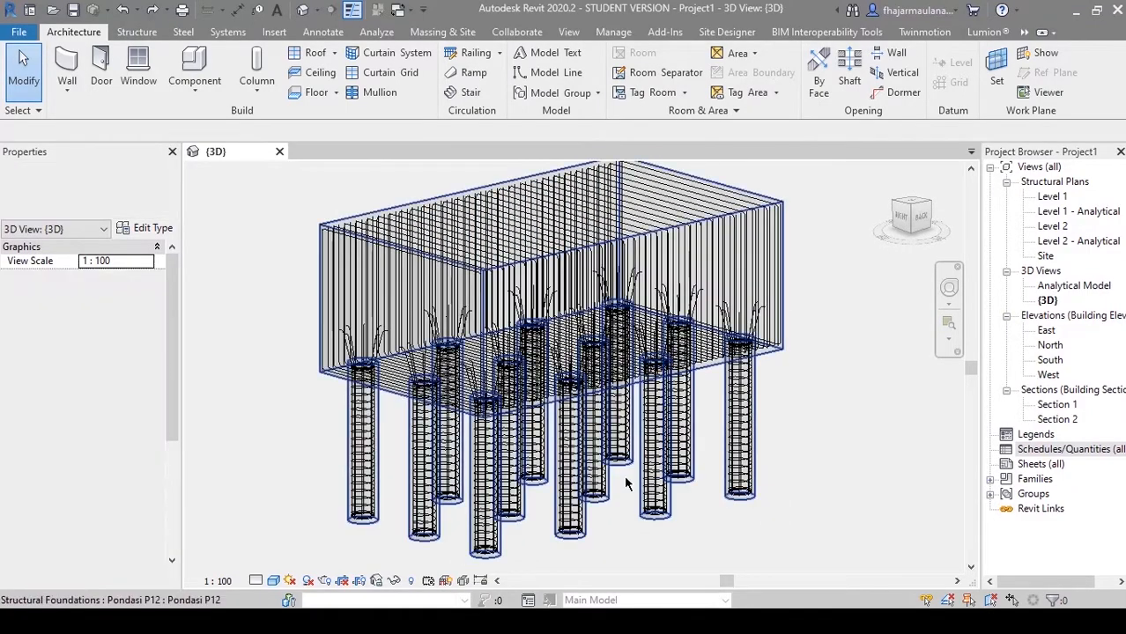
Step: Set the 3D view's detail level to Fine and inspect the rebar cages near the pile bottoms
{"action": "scroll", "coordinate": [639, 486], "scroll_direction": "up", "scroll_amount": 3}
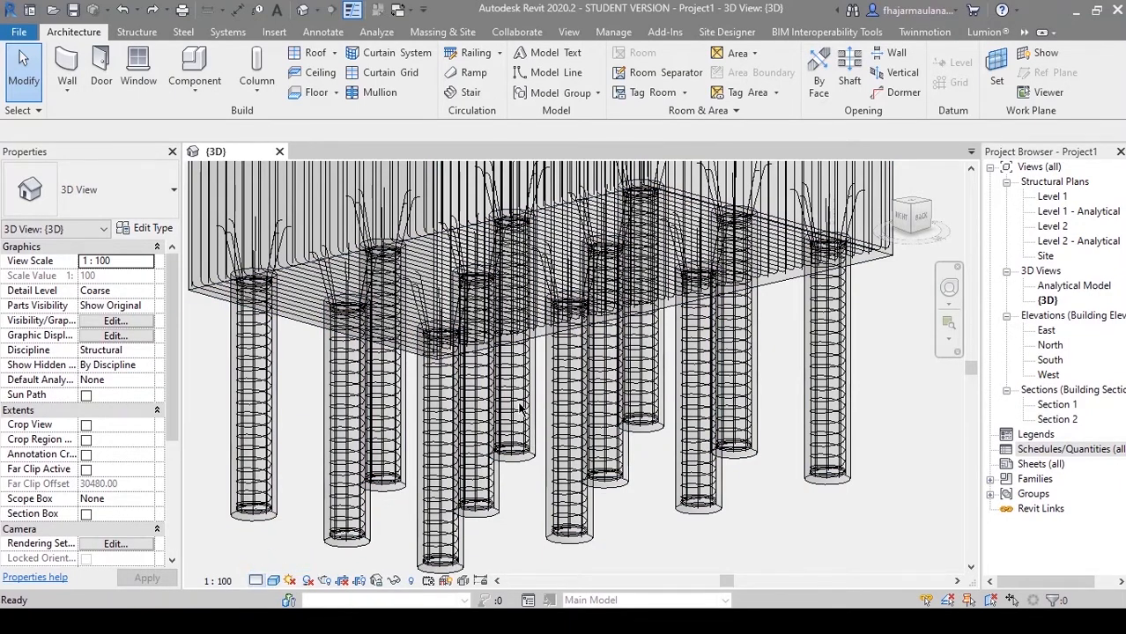
{"action": "key", "text": "d"}
{"action": "key", "text": "f"}
{"action": "middle_click_drag", "start_coordinate": [493, 414], "coordinate": [535, 509], "text": "shift"}
{"action": "scroll", "coordinate": [536, 509], "scroll_direction": "up", "scroll_amount": 3}
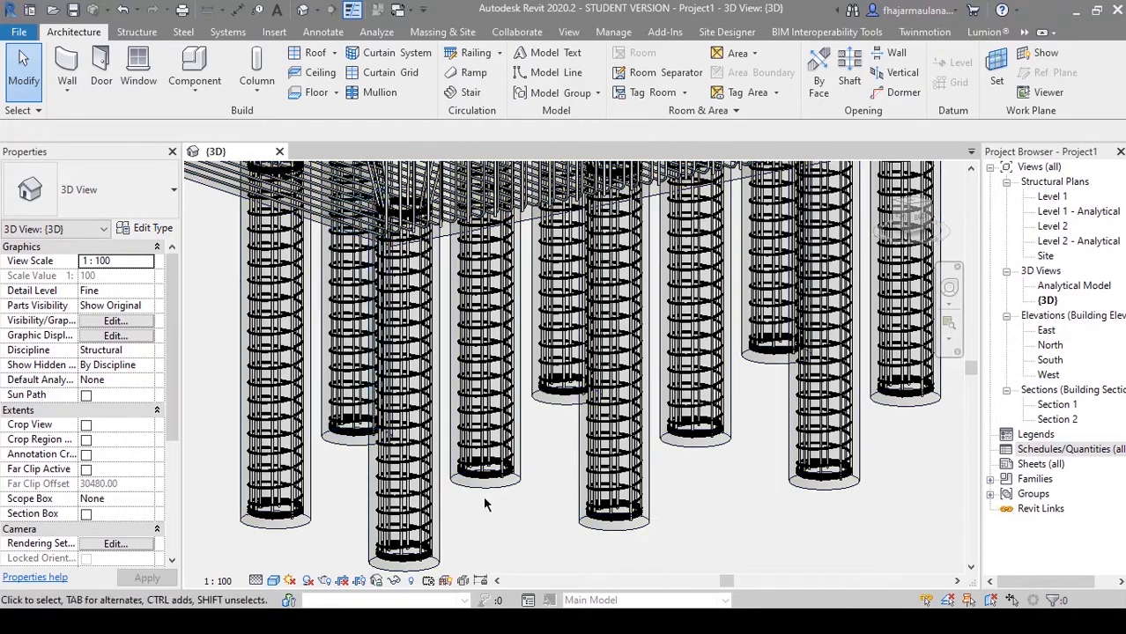
{"action": "scroll", "coordinate": [529, 516], "scroll_direction": "up", "scroll_amount": 4}
{"action": "middle_click_drag", "start_coordinate": [532, 515], "coordinate": [565, 499]}
{"action": "scroll", "coordinate": [565, 500], "scroll_direction": "up", "scroll_amount": 2}
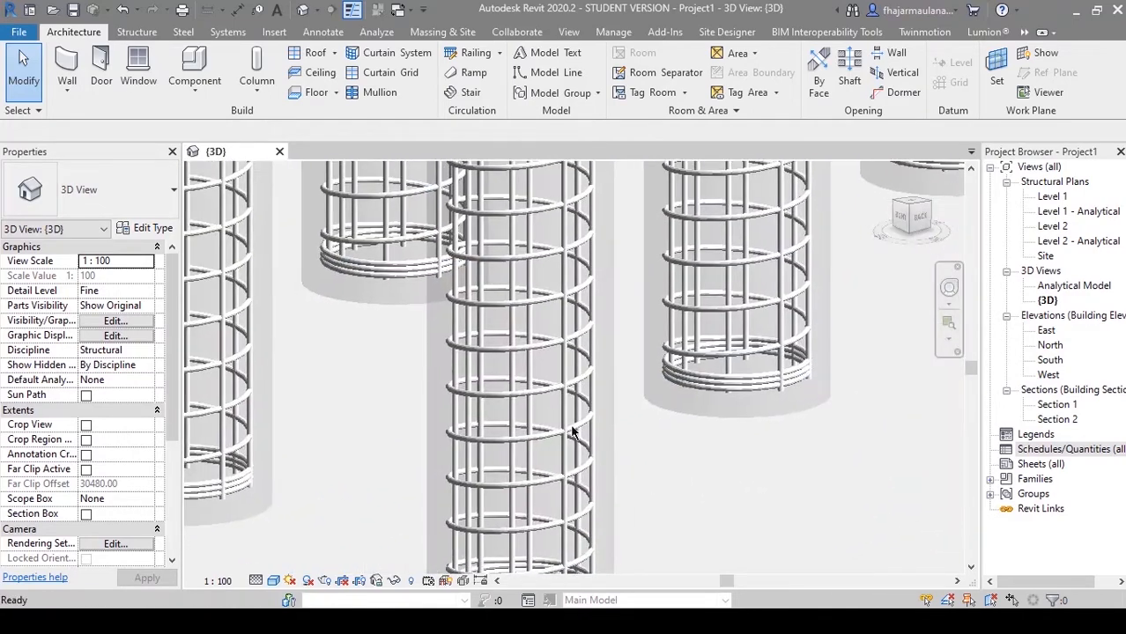
Step: Change the M_SP spiral stirrup of the front pile to the 10M rebar bar type
{"action": "left_click", "coordinate": [522, 399]}
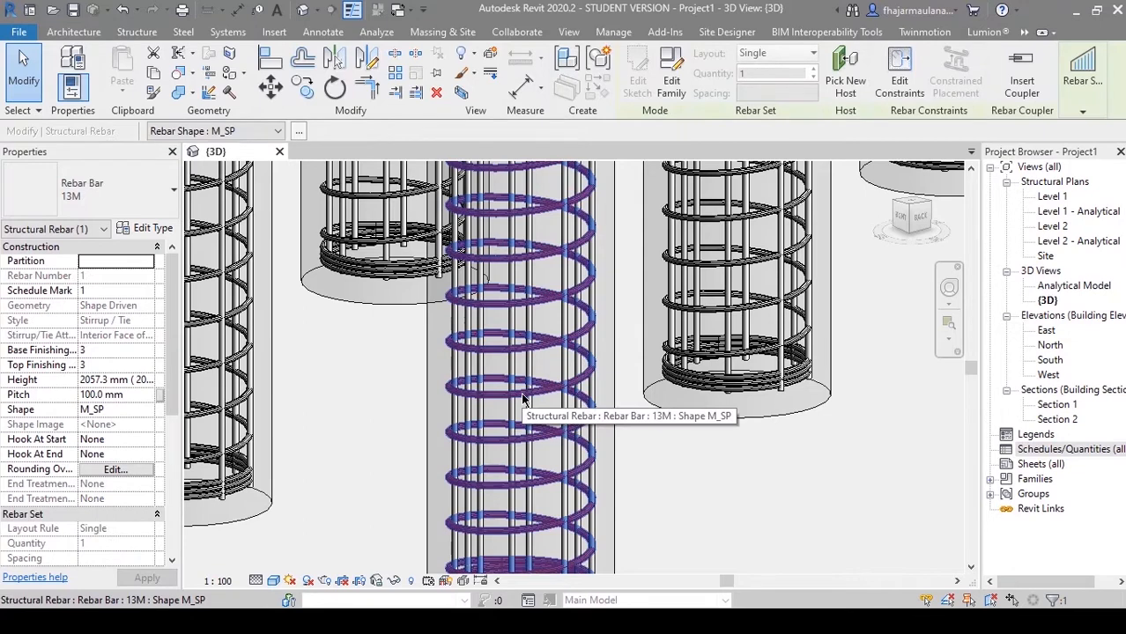
{"action": "left_click", "coordinate": [97, 195]}
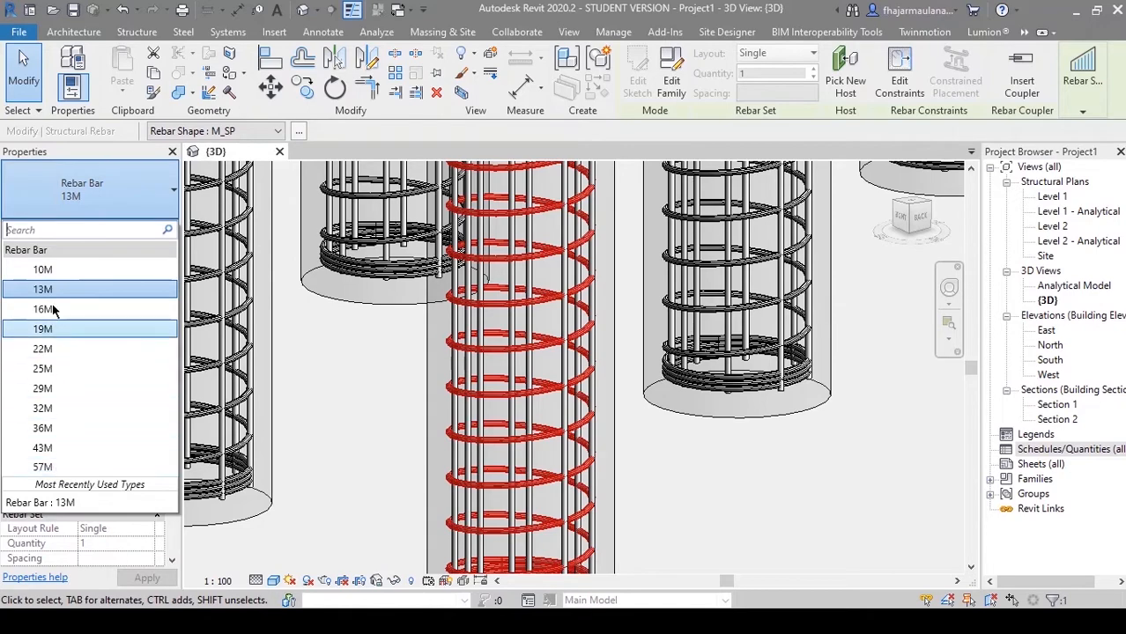
{"action": "left_click", "coordinate": [53, 270]}
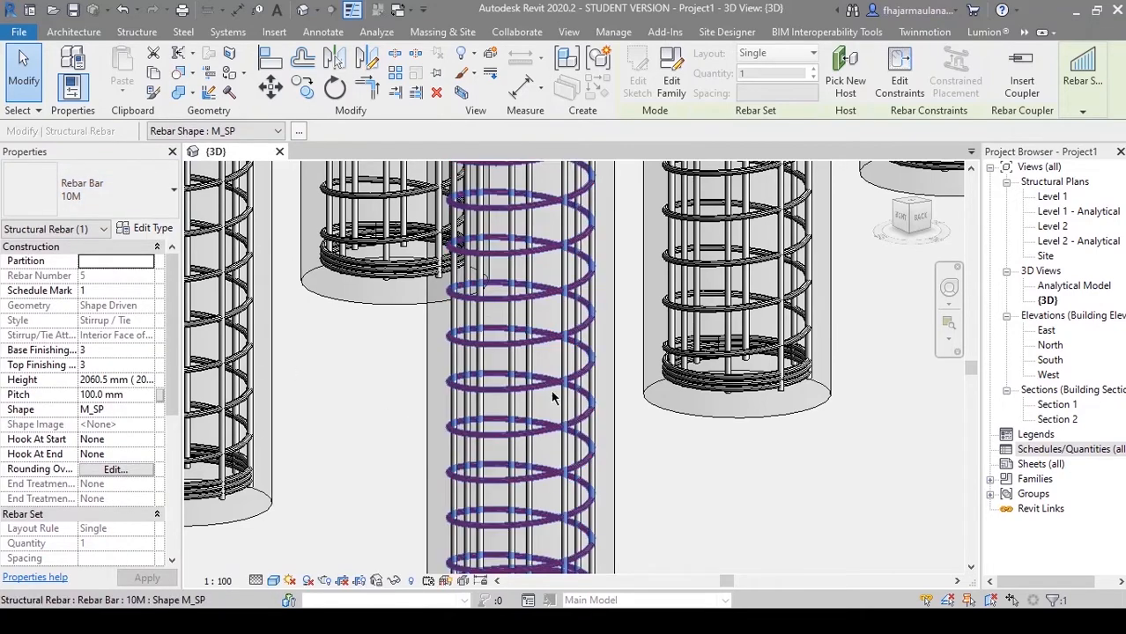
{"action": "left_click", "coordinate": [722, 551]}
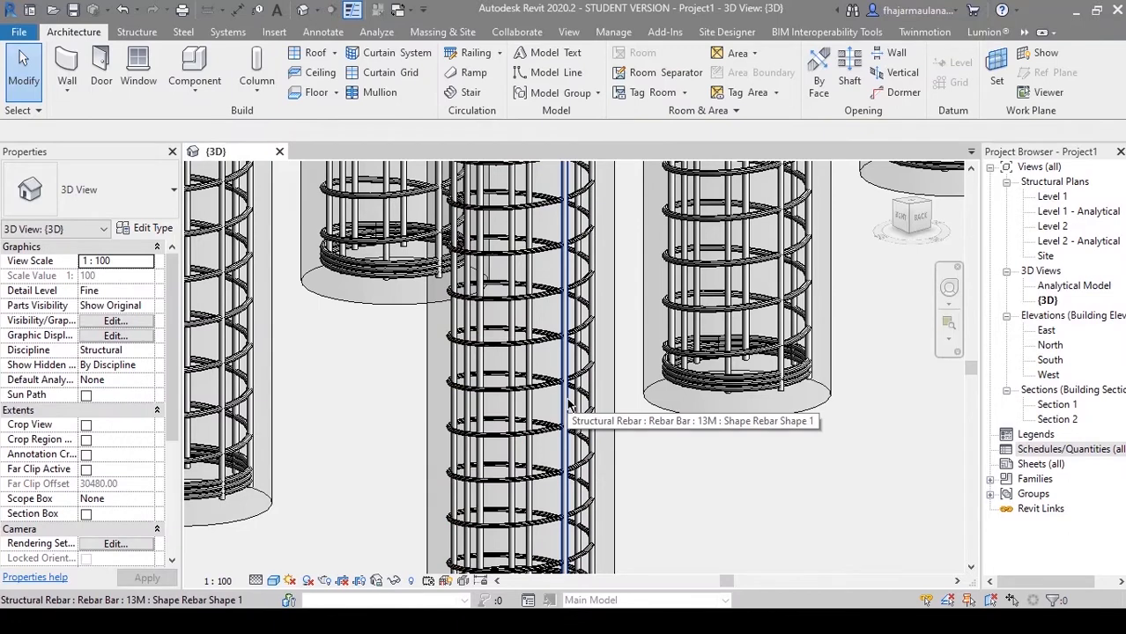
Step: Try to select all instances of the front pile's vertical 13M bar in the entire project
{"action": "left_click", "coordinate": [568, 403]}
{"action": "right_click", "coordinate": [568, 403]}
{"action": "mouse_move", "coordinate": [702, 366]}
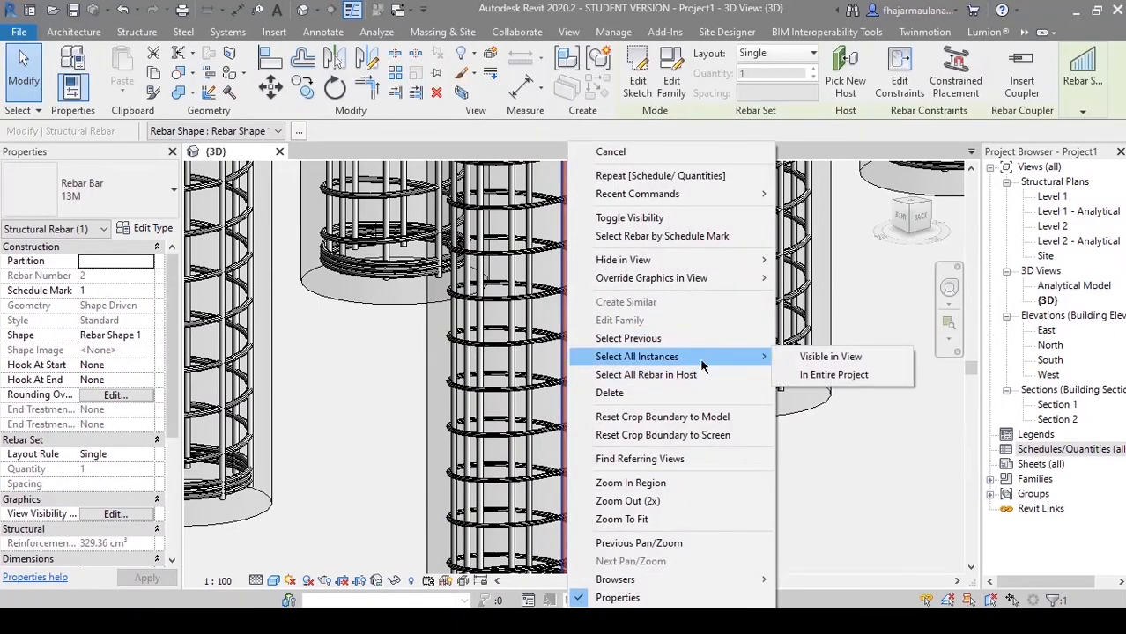
{"action": "left_click", "coordinate": [812, 379]}
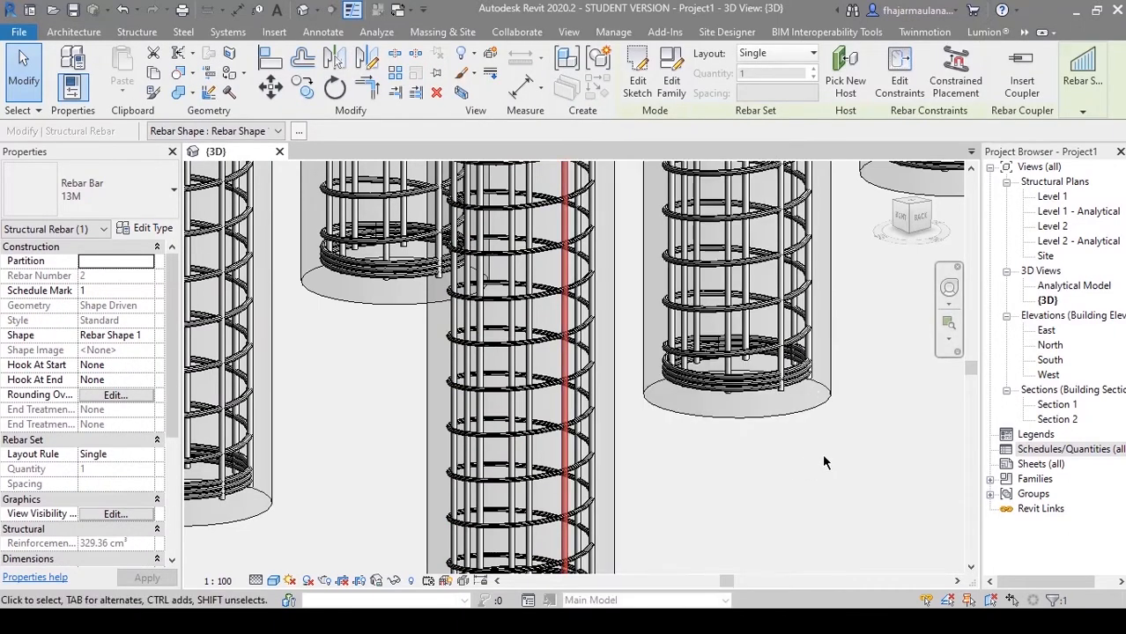
{"action": "key", "text": "Escape"}
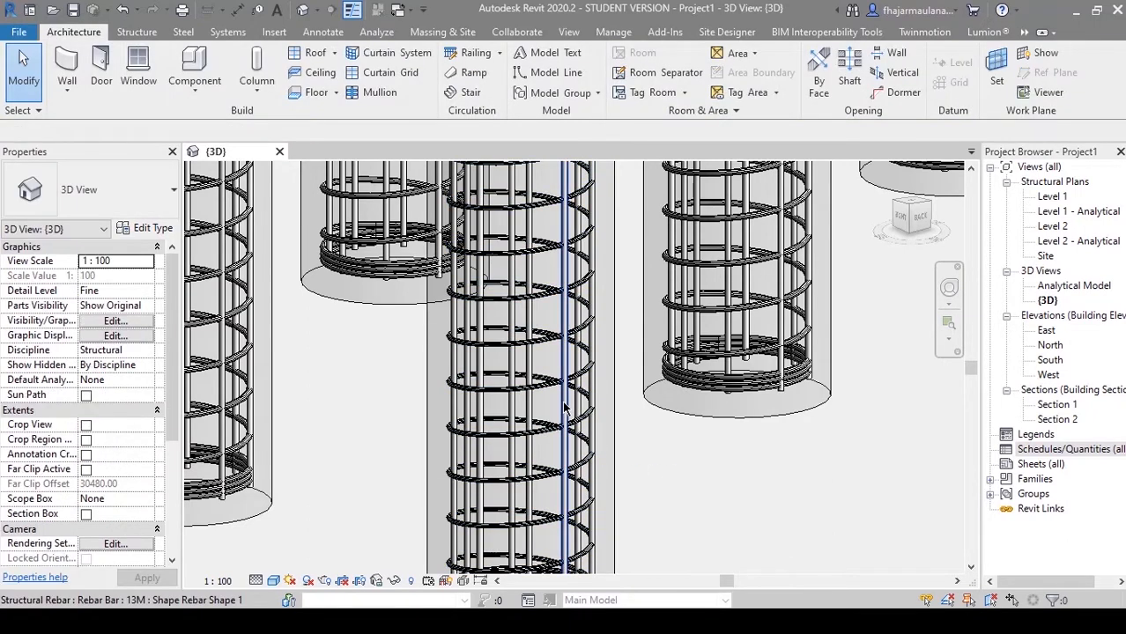
Step: Try to change the front pile's vertical 13M bar to the 36M rebar bar type
{"action": "left_click", "coordinate": [566, 408]}
{"action": "left_click", "coordinate": [121, 199]}
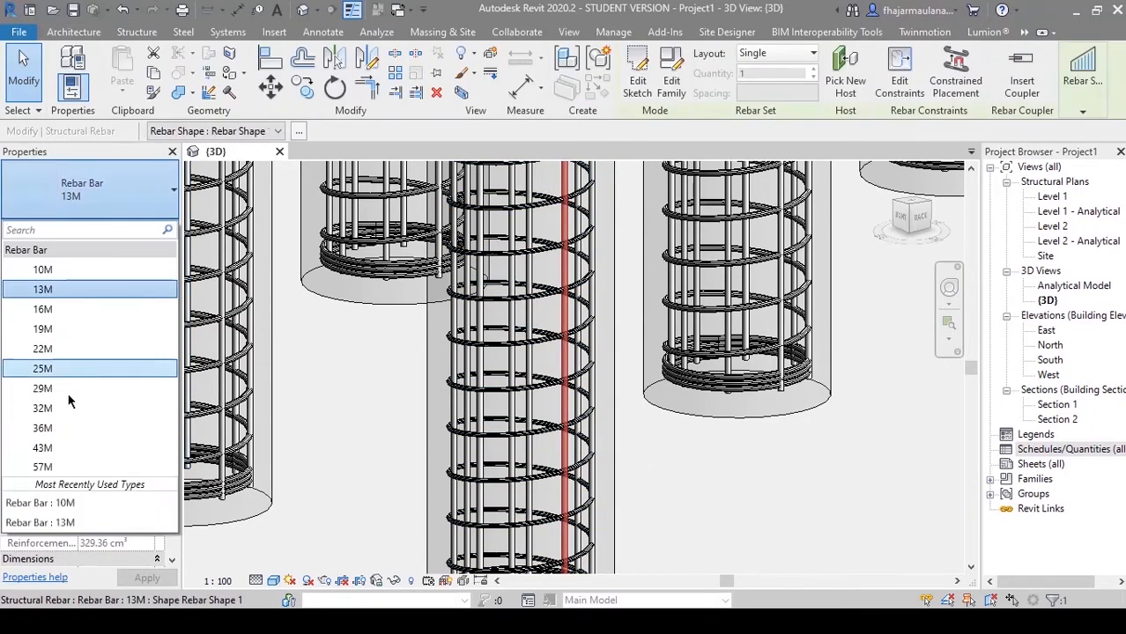
{"action": "left_click", "coordinate": [71, 429]}
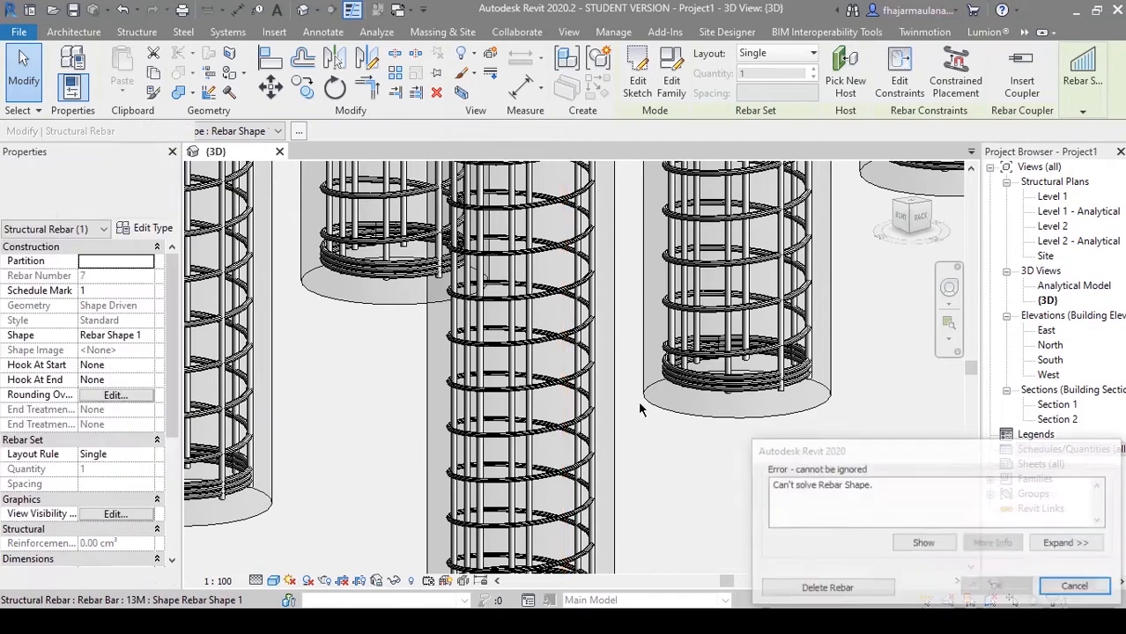
{"action": "left_click", "coordinate": [1076, 588]}
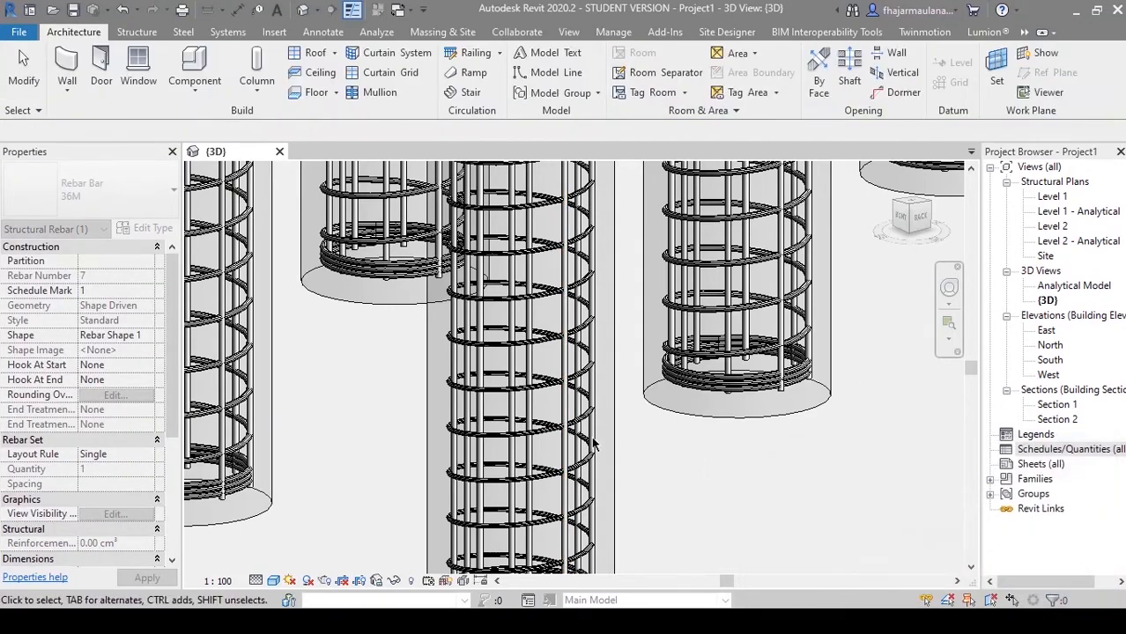
Step: Change the front pile's vertical 13M bar to the 19M rebar bar type
{"action": "left_click", "coordinate": [546, 396]}
{"action": "left_click", "coordinate": [97, 189]}
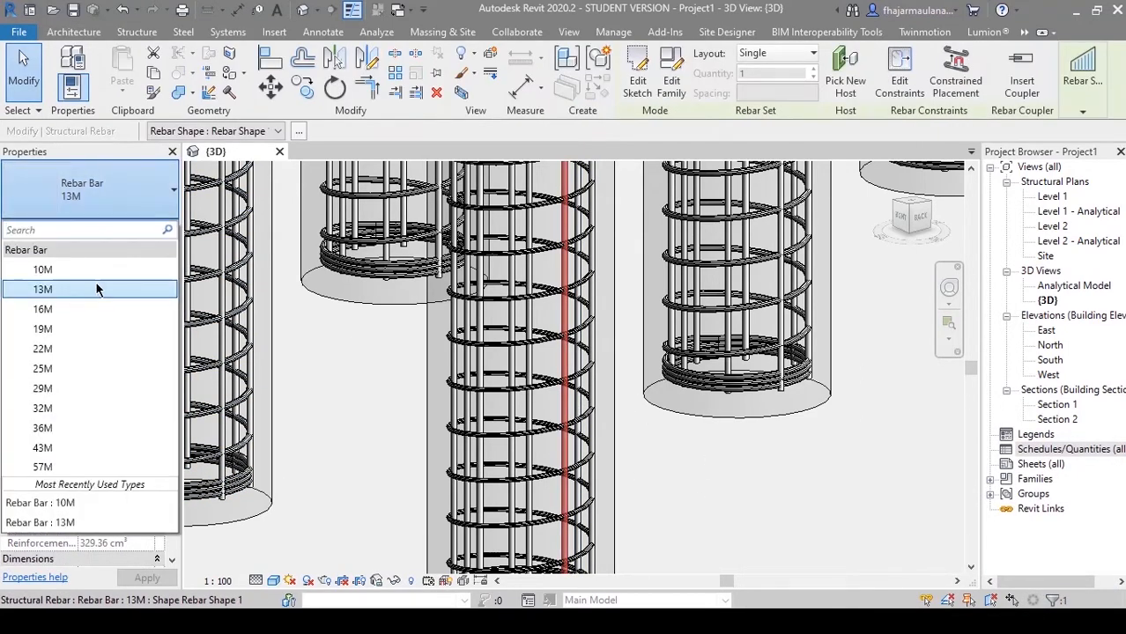
{"action": "left_click", "coordinate": [70, 329]}
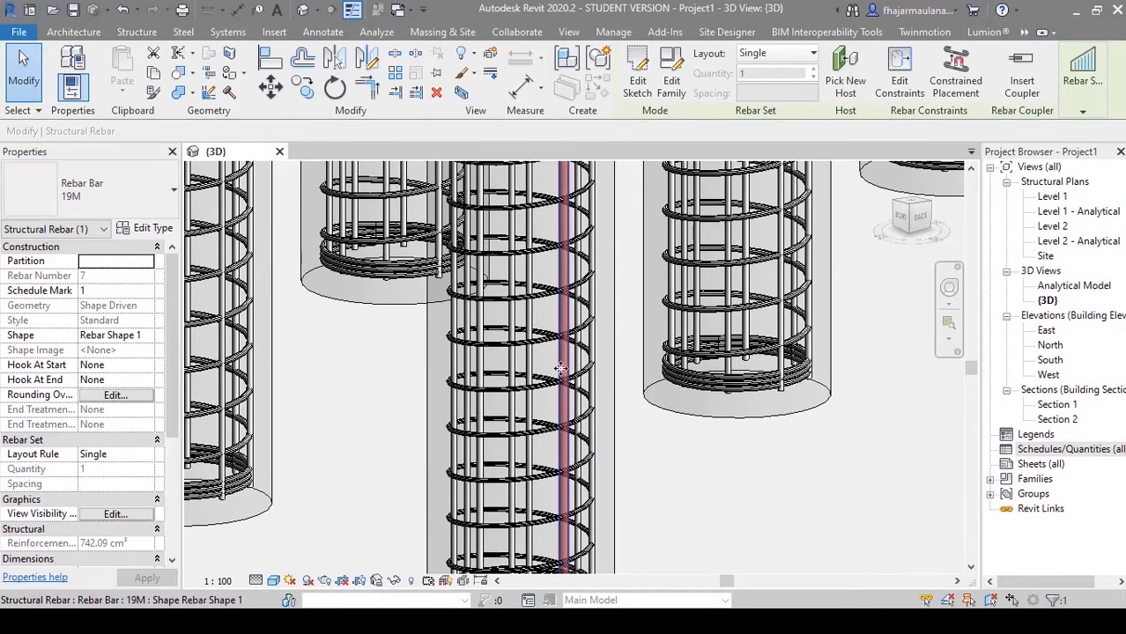
{"action": "left_click", "coordinate": [657, 490]}
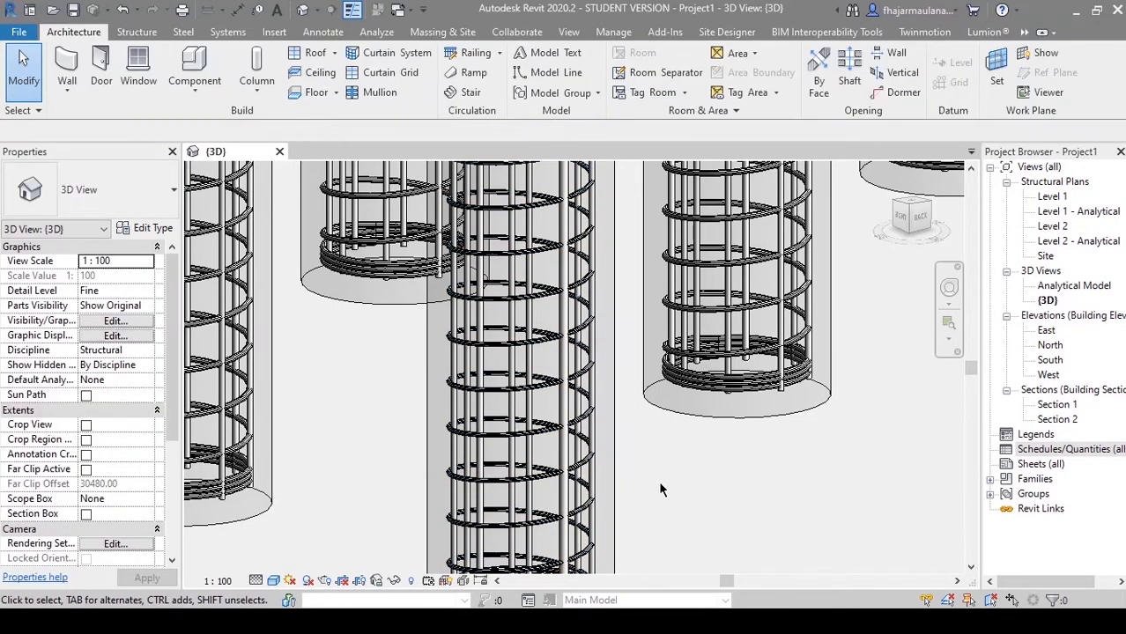
Step: Hide the Structural Rebar category in the 3D view's visibility and graphic overrides
{"action": "middle_click_drag", "start_coordinate": [572, 401], "coordinate": [621, 540], "text": "shift"}
{"action": "scroll", "coordinate": [647, 502], "scroll_direction": "down", "scroll_amount": 5}
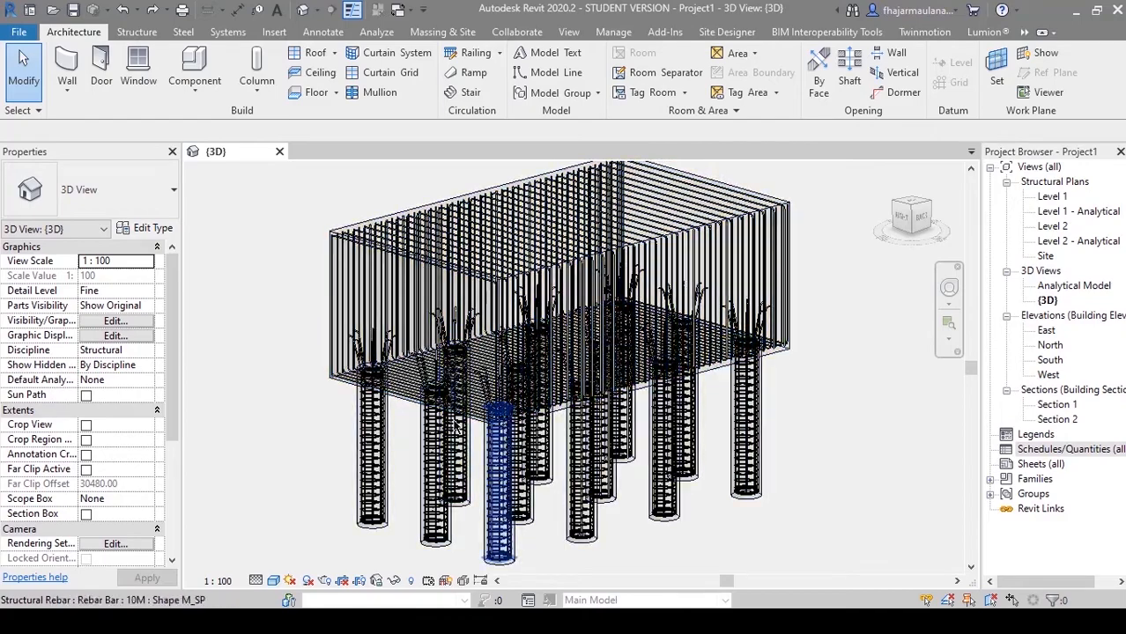
{"action": "scroll", "coordinate": [476, 315], "scroll_direction": "up", "scroll_amount": 1}
{"action": "middle_click_drag", "start_coordinate": [483, 317], "coordinate": [477, 312]}
{"action": "scroll", "coordinate": [556, 397], "scroll_direction": "down", "scroll_amount": 1}
{"action": "middle_click_drag", "start_coordinate": [556, 396], "coordinate": [513, 358]}
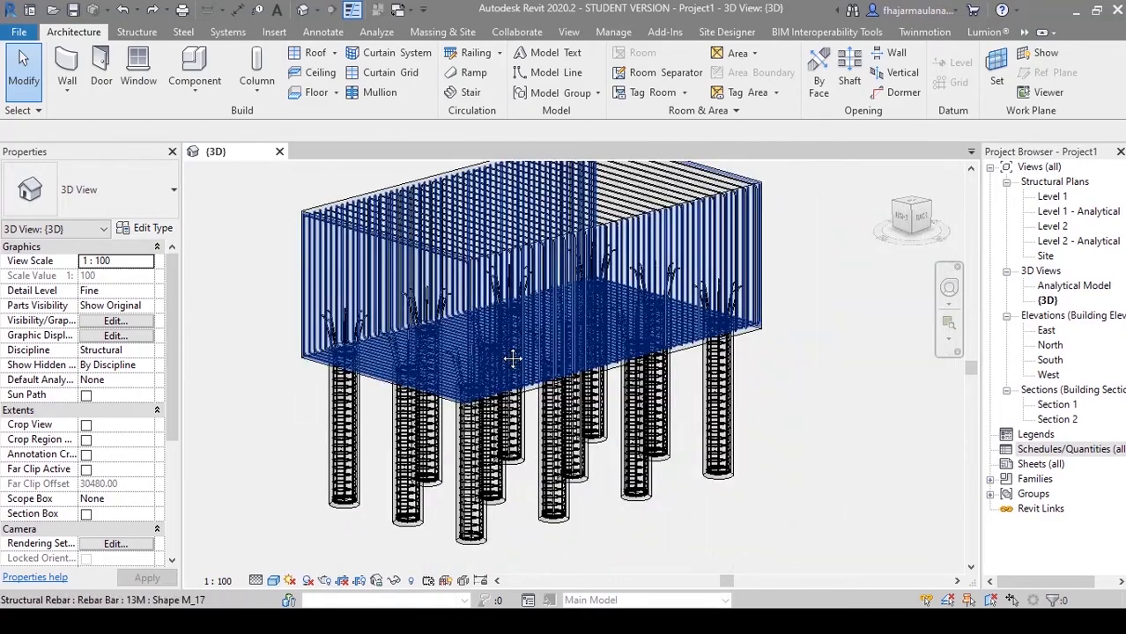
{"action": "key", "text": "v"}
{"action": "key", "text": "g"}
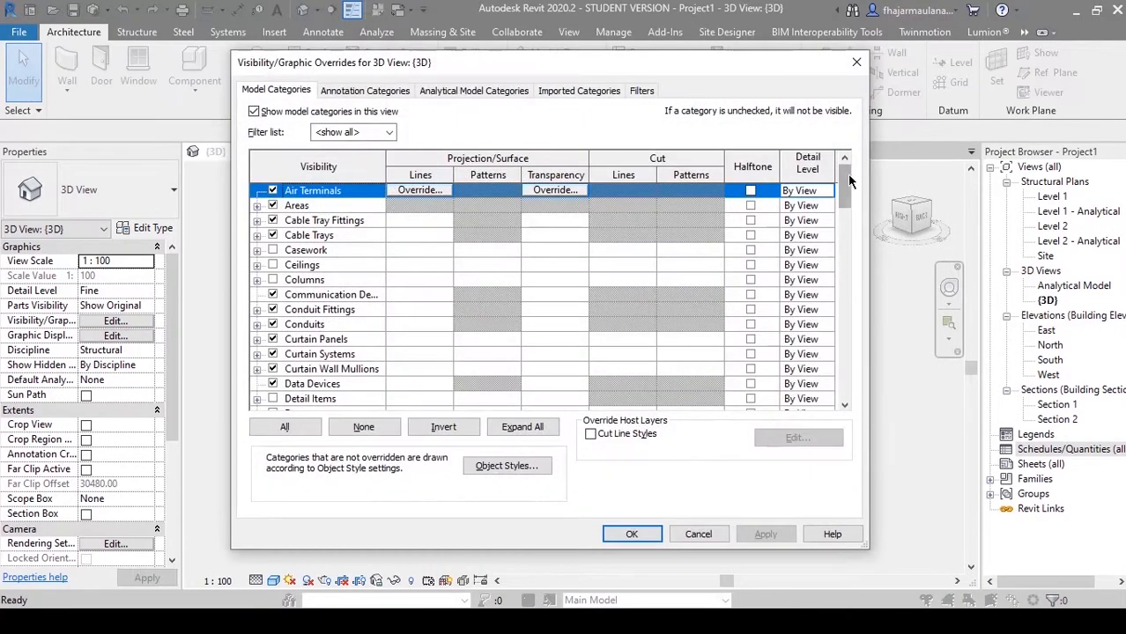
{"action": "left_click_drag", "start_coordinate": [846, 179], "coordinate": [846, 378]}
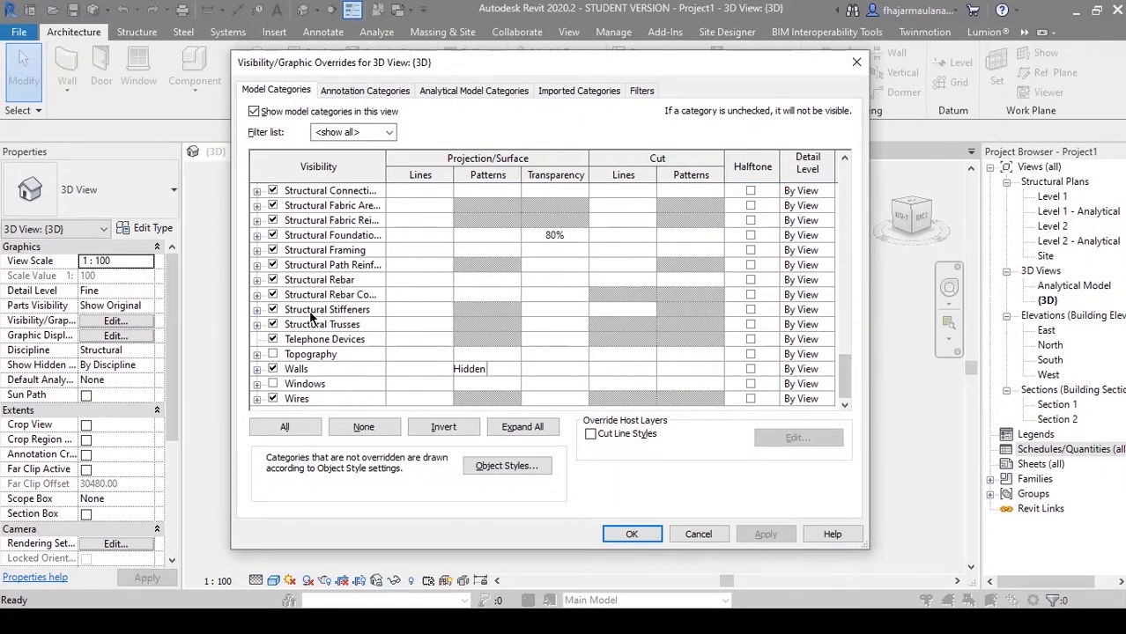
{"action": "scroll", "coordinate": [310, 317], "scroll_direction": "up", "scroll_amount": 2}
{"action": "scroll", "coordinate": [279, 295], "scroll_direction": "down", "scroll_amount": 2}
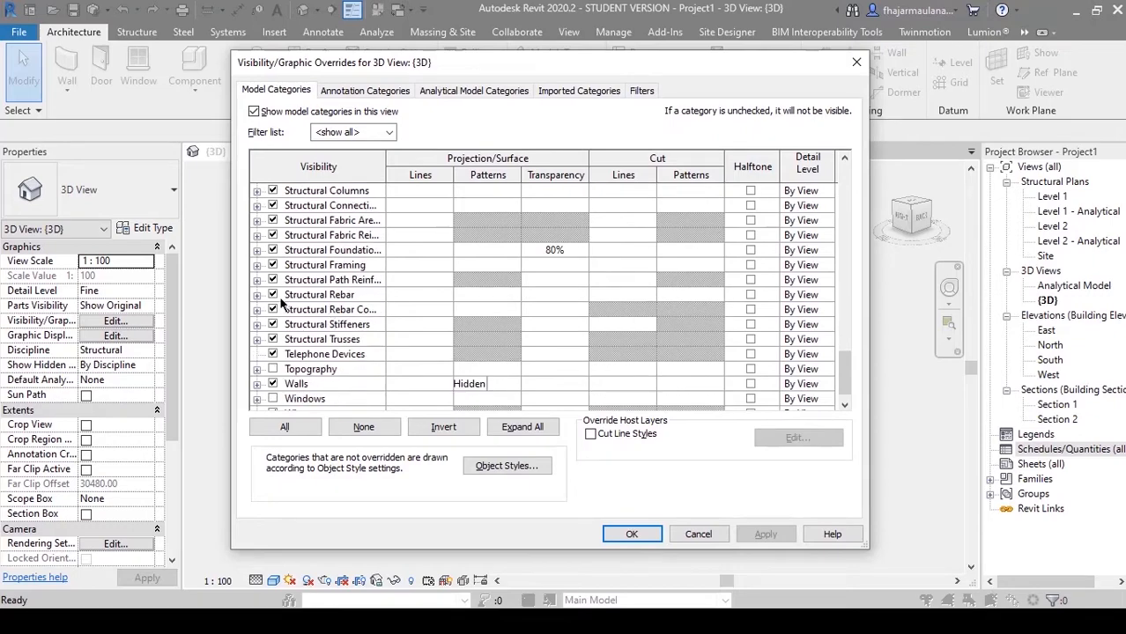
{"action": "left_click", "coordinate": [279, 295]}
{"action": "left_click", "coordinate": [627, 534]}
Step: Create parts from the Pondasi P12 foundation's pile cap and piles
{"action": "middle_click_drag", "start_coordinate": [652, 519], "coordinate": [704, 494], "text": "shift"}
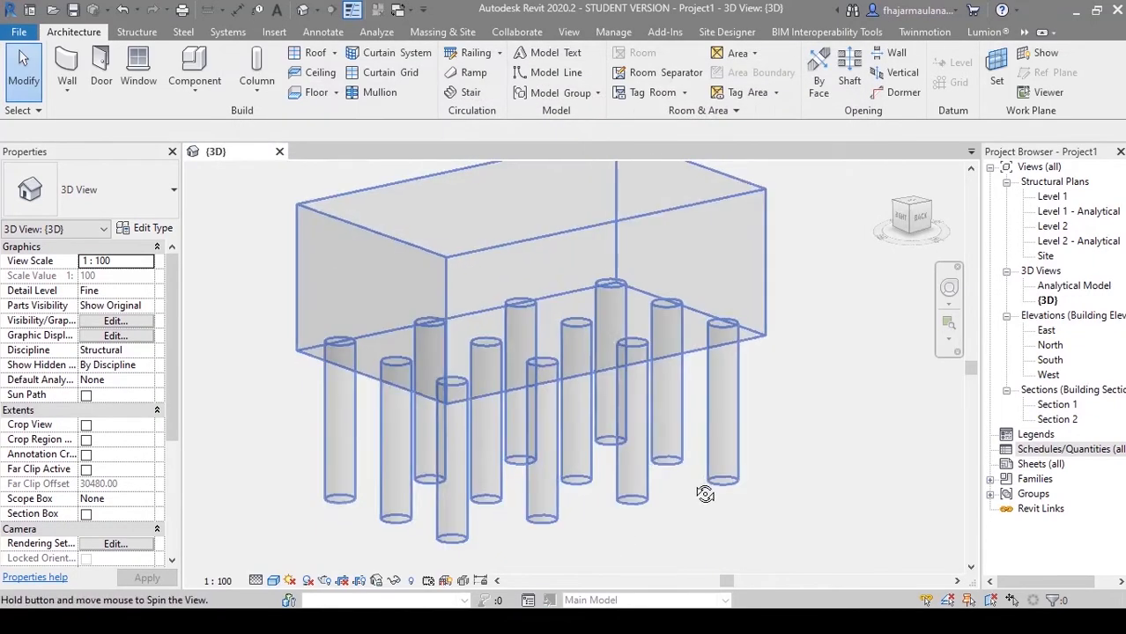
{"action": "left_click", "coordinate": [731, 389]}
{"action": "middle_click_drag", "start_coordinate": [731, 389], "coordinate": [788, 472], "text": "shift"}
{"action": "left_click", "coordinate": [595, 88]}
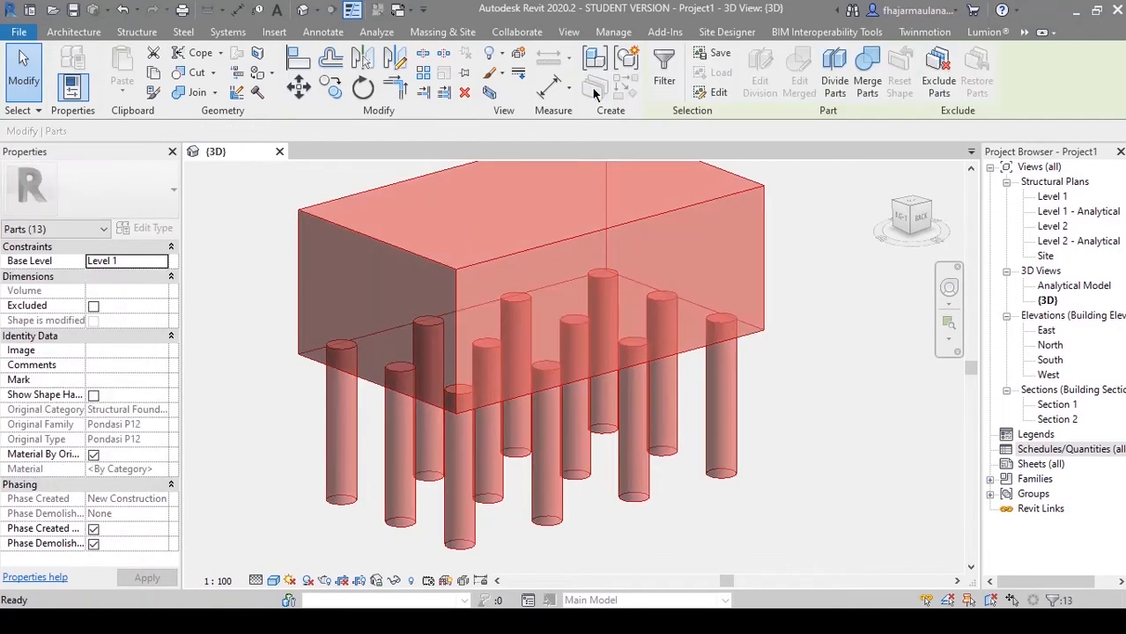
{"action": "left_click", "coordinate": [830, 375]}
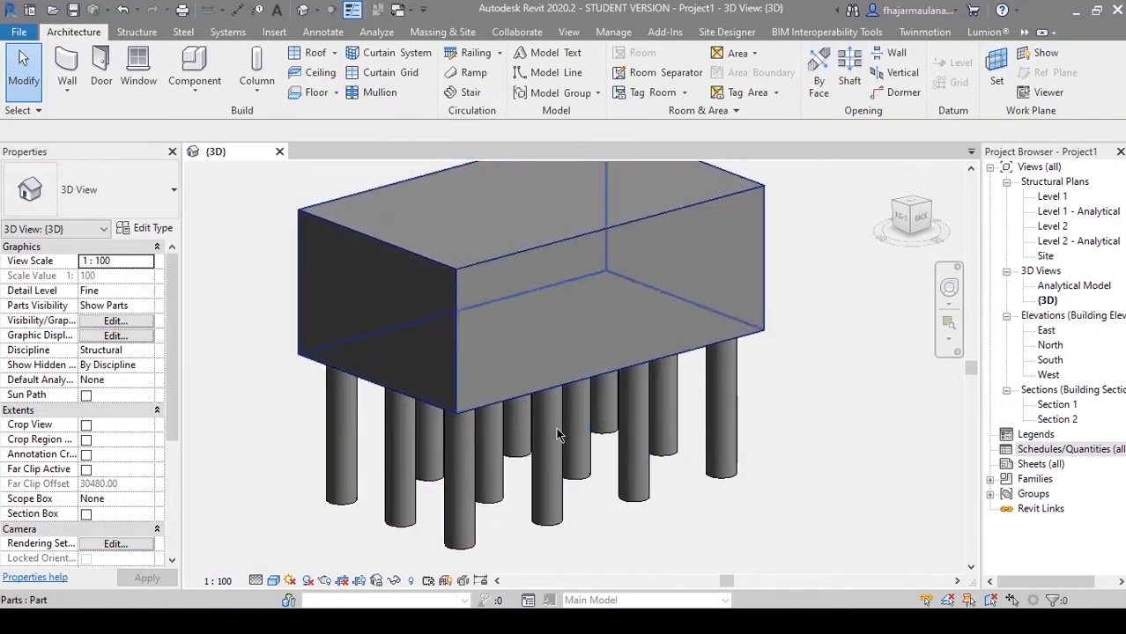
{"action": "mouse_move", "coordinate": [555, 428]}
{"action": "middle_mouse_down", "text": "shift"}
{"action": "mouse_move", "coordinate": [534, 447]}
{"action": "mouse_move", "coordinate": [571, 383]}
{"action": "mouse_move", "coordinate": [671, 455]}
{"action": "middle_mouse_up", "text": "shift"}
Step: Create a new schedule for the Parts category in the New Construction phase, keeping the name Part Schedule
{"action": "left_click", "coordinate": [1037, 451]}
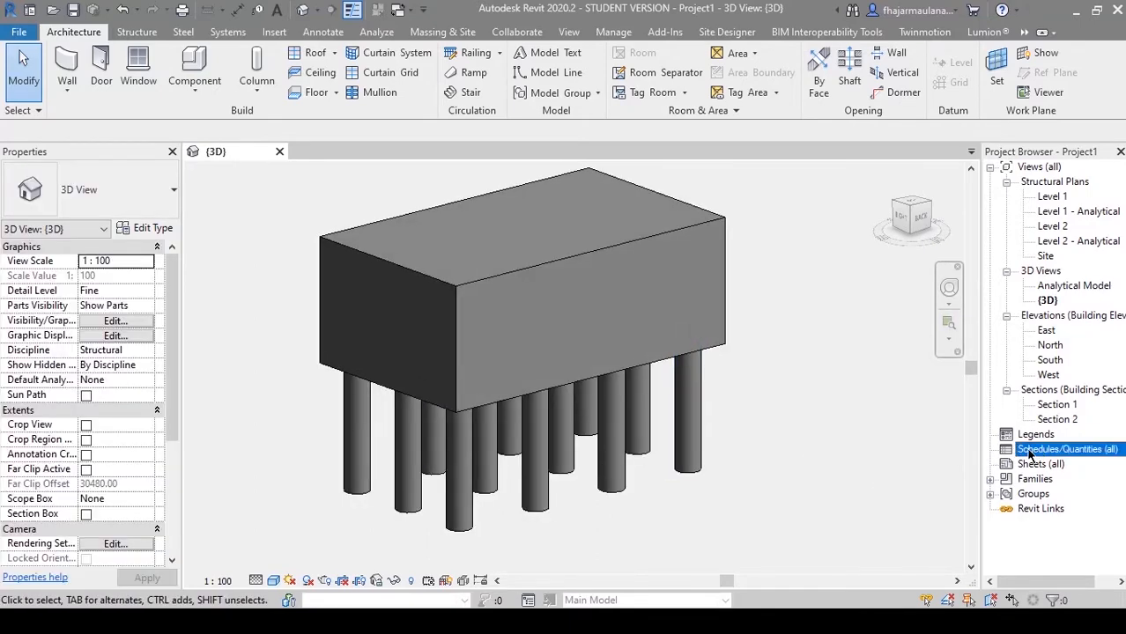
{"action": "right_click", "coordinate": [1047, 453]}
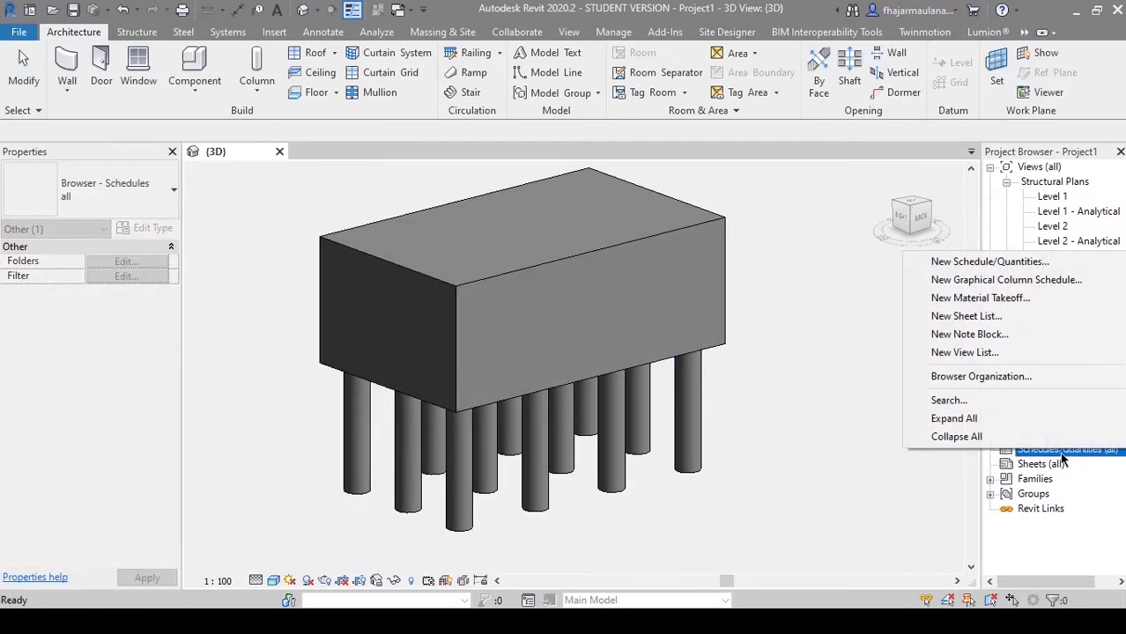
{"action": "left_click", "coordinate": [973, 263]}
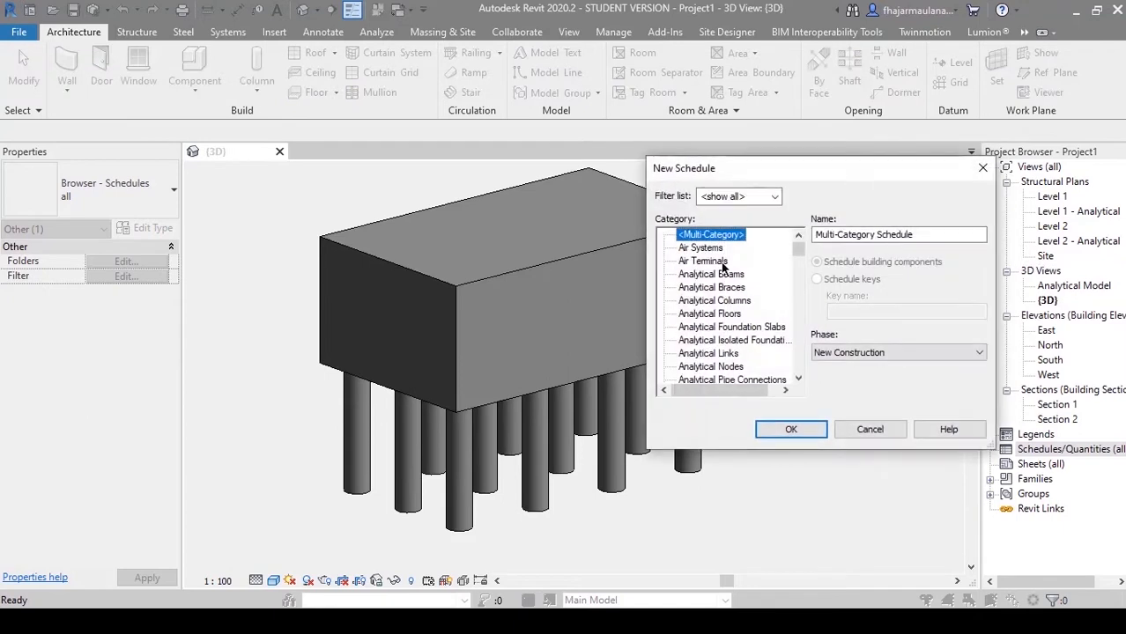
{"action": "left_click_drag", "start_coordinate": [799, 252], "coordinate": [816, 330]}
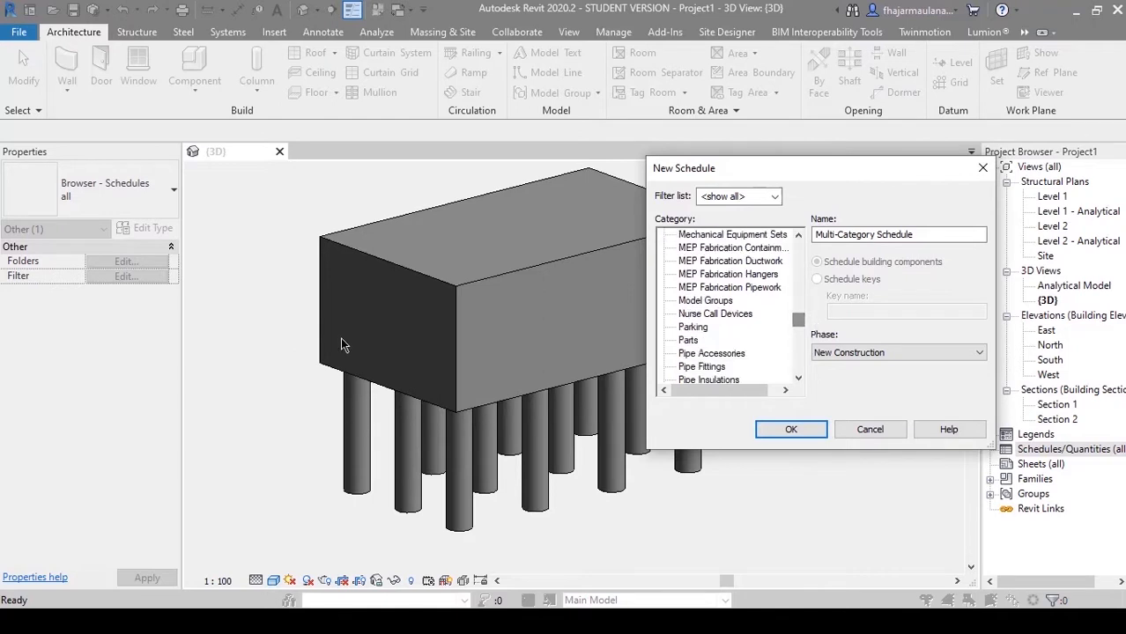
{"action": "left_click", "coordinate": [688, 341]}
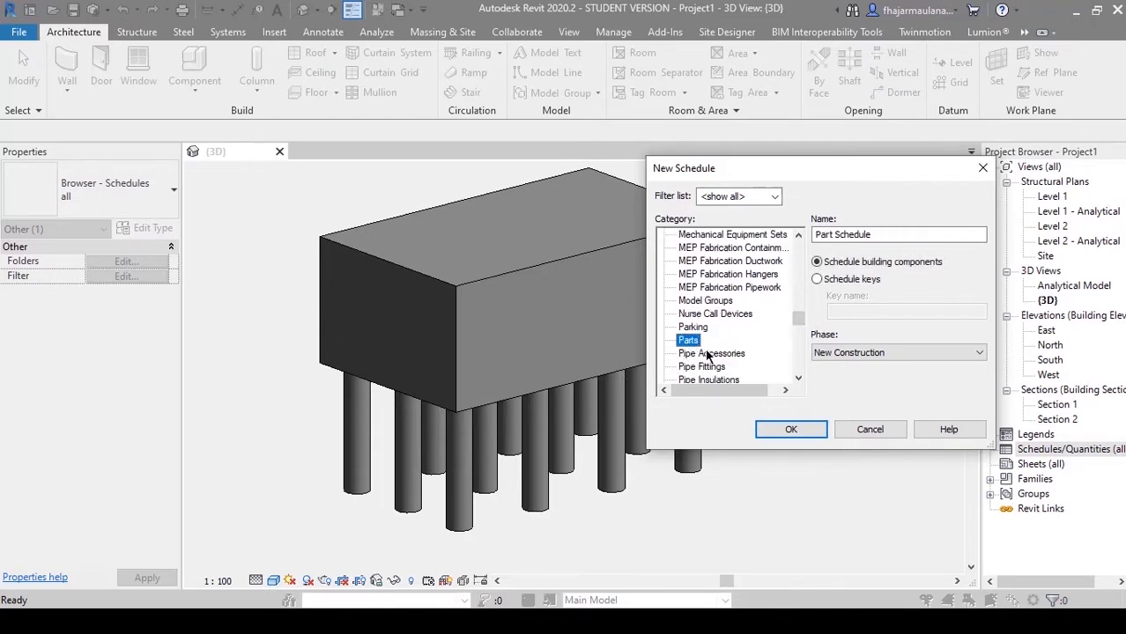
{"action": "left_click", "coordinate": [786, 428]}
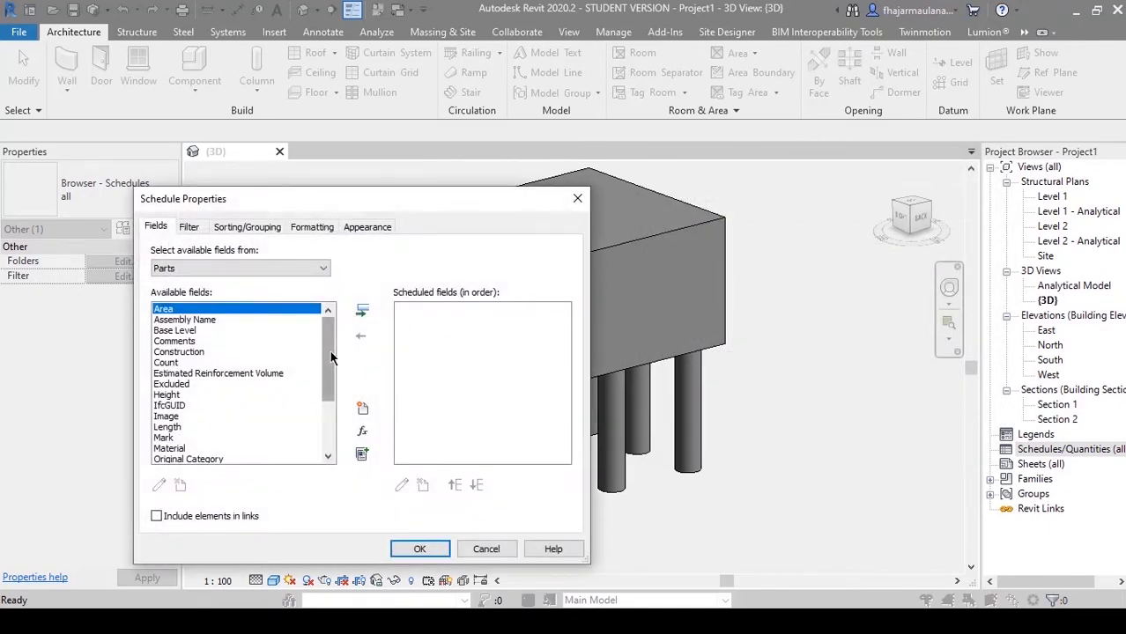
Step: Add the Count and Mark fields to the part schedule
{"action": "left_click_drag", "start_coordinate": [232, 200], "coordinate": [247, 178]}
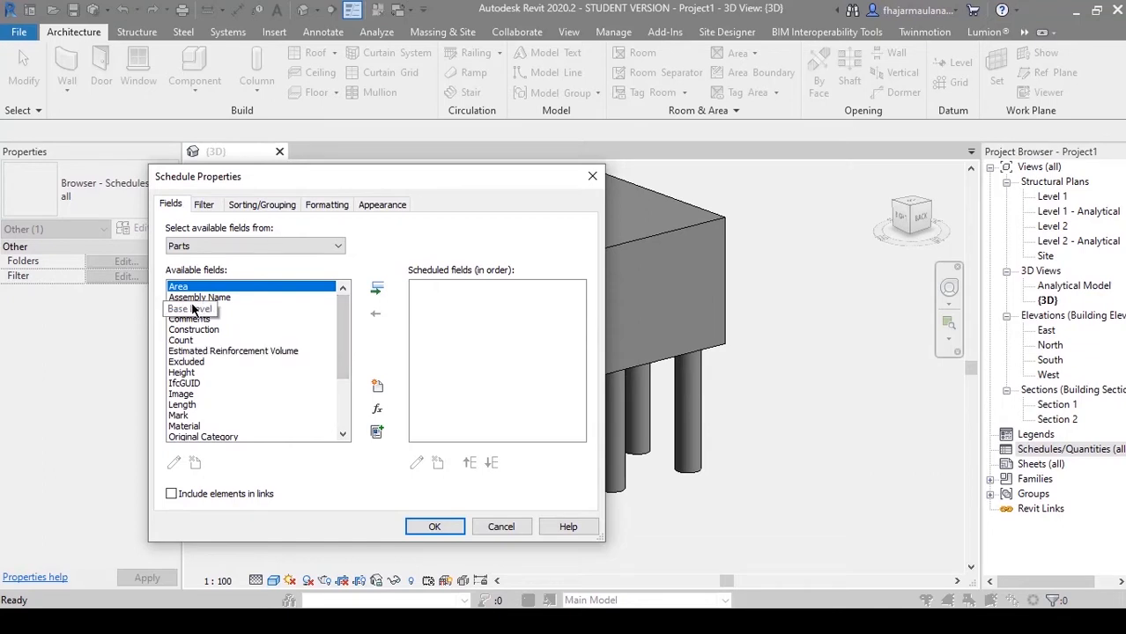
{"action": "left_click", "coordinate": [181, 340]}
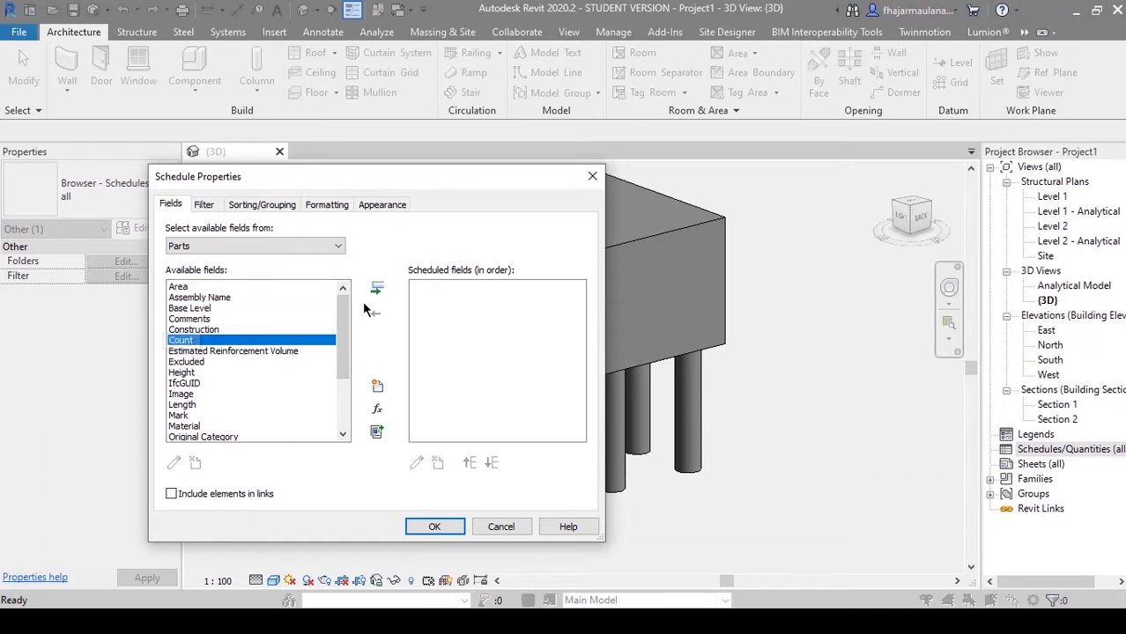
{"action": "left_click", "coordinate": [377, 288]}
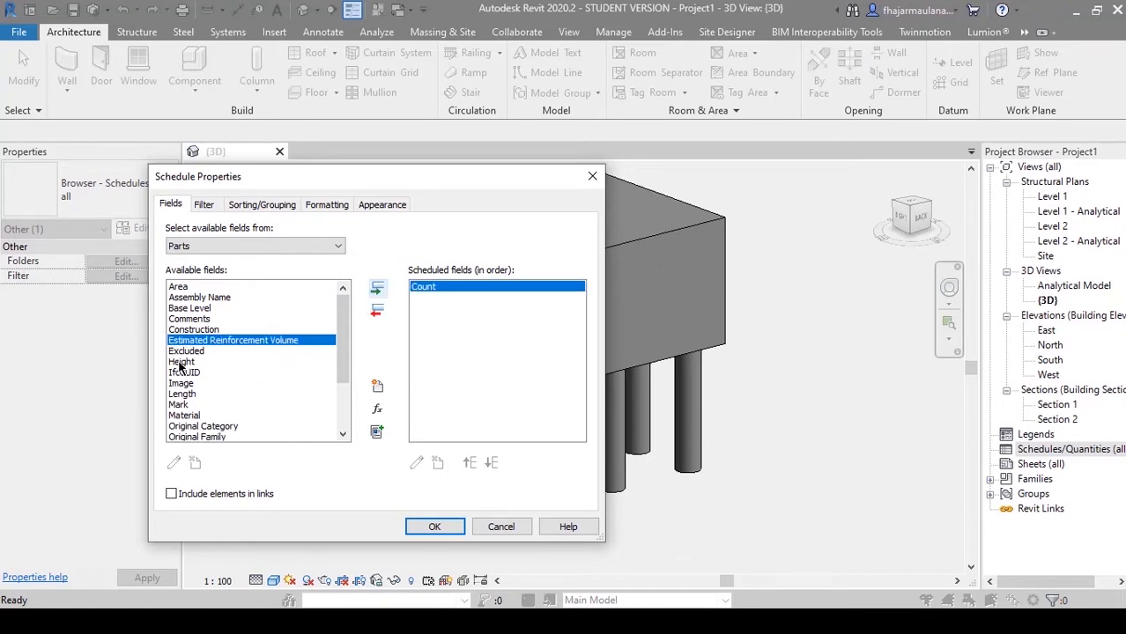
{"action": "left_click", "coordinate": [179, 362]}
{"action": "left_click", "coordinate": [178, 394]}
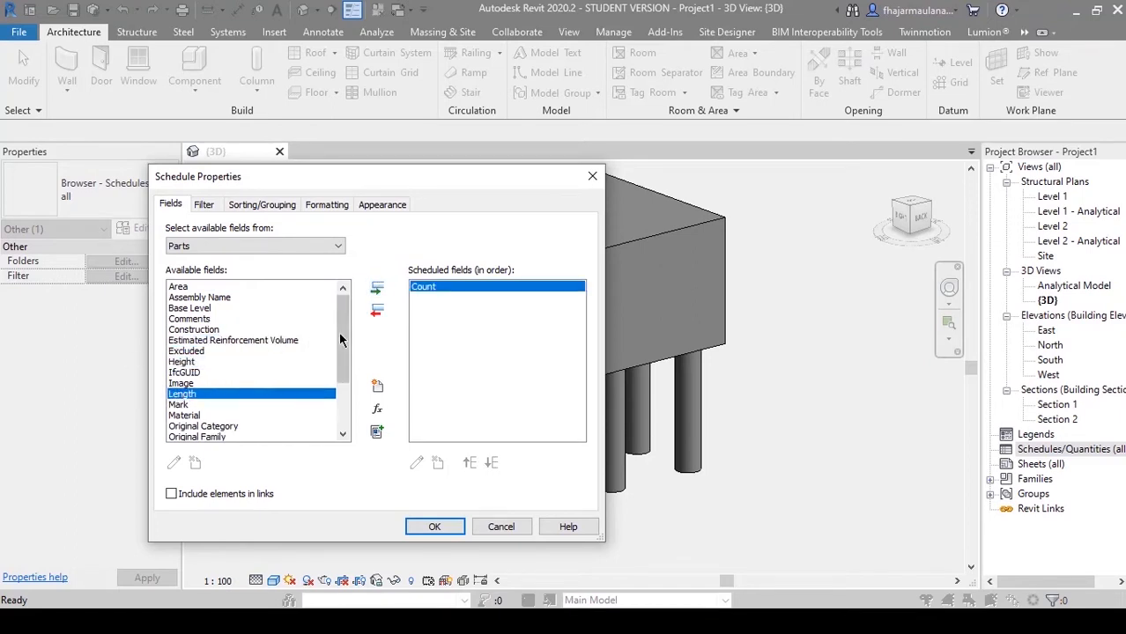
{"action": "left_click_drag", "start_coordinate": [343, 339], "coordinate": [342, 359]}
{"action": "left_click", "coordinate": [271, 310]}
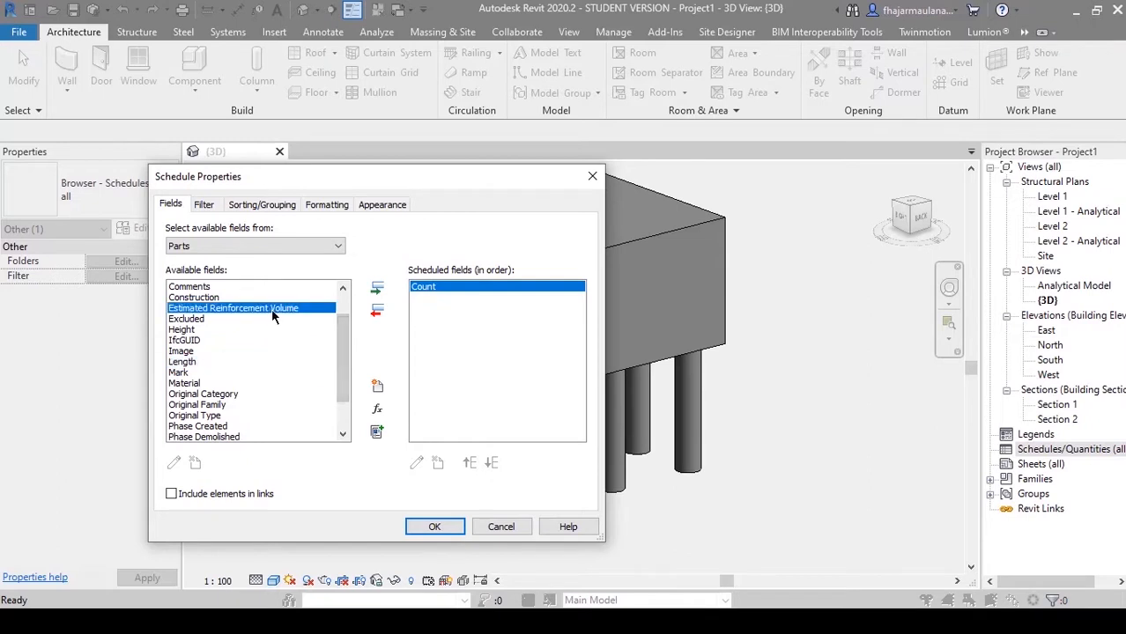
{"action": "scroll", "coordinate": [231, 365], "scroll_direction": "down", "scroll_amount": 1}
{"action": "left_click", "coordinate": [179, 351]}
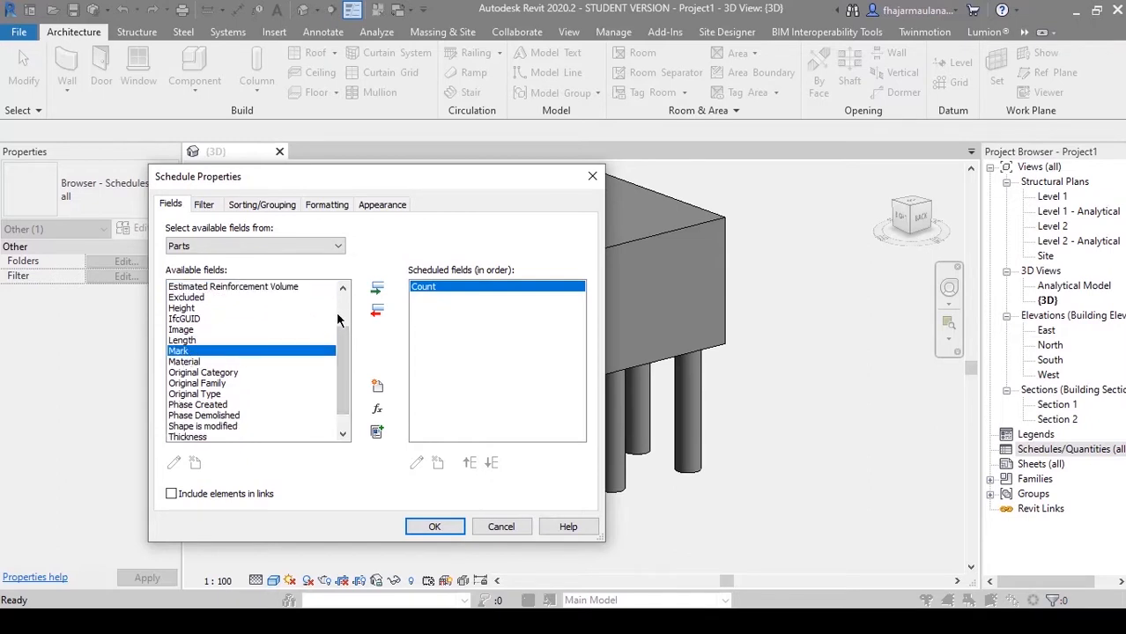
{"action": "left_click", "coordinate": [377, 288]}
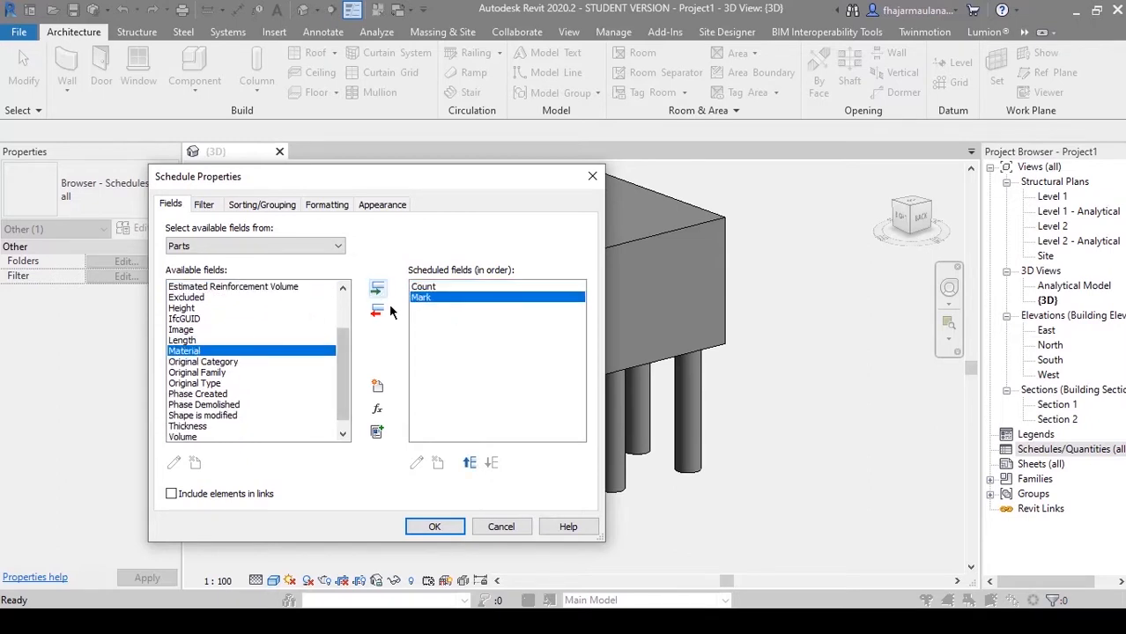
Step: Add the Original Family and Volume fields to the part schedule
{"action": "left_click", "coordinate": [214, 373]}
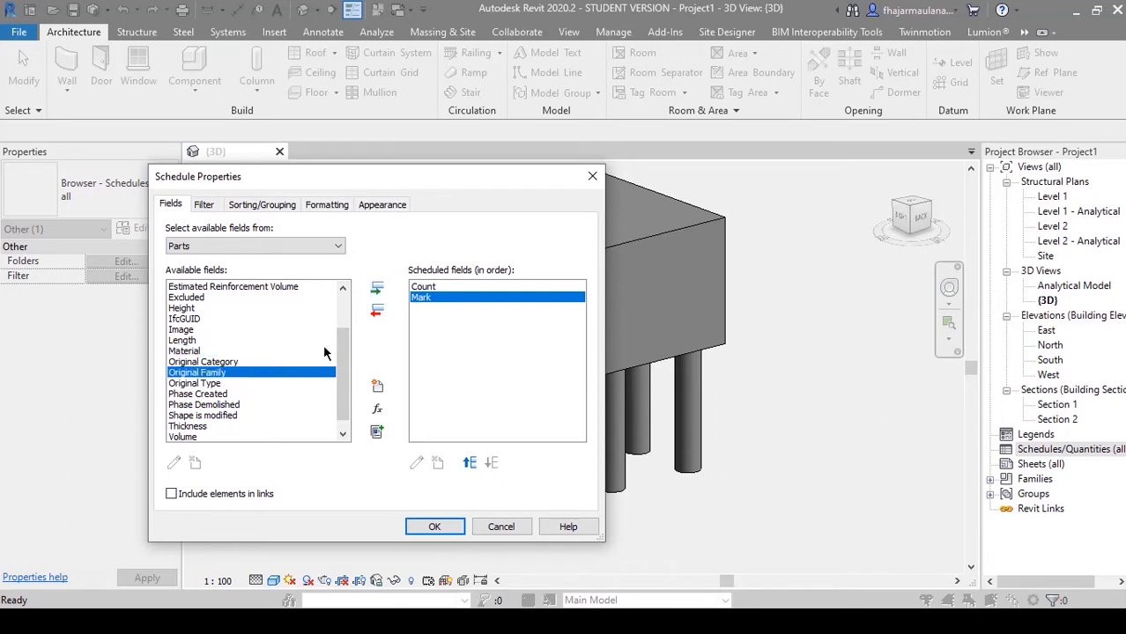
{"action": "left_click", "coordinate": [377, 289]}
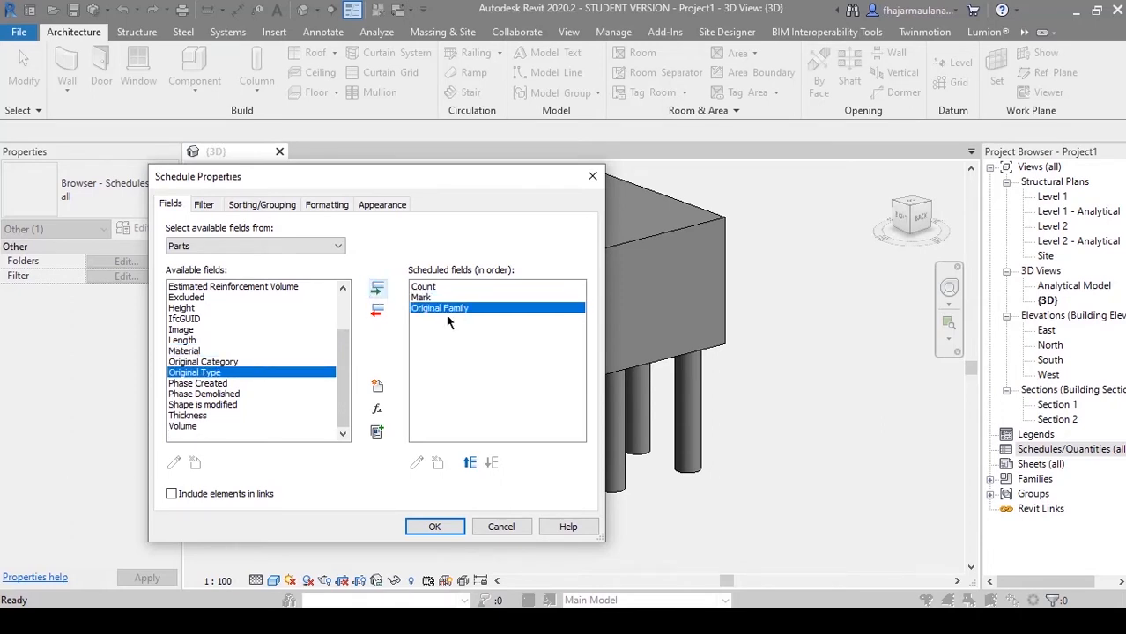
{"action": "left_click", "coordinate": [193, 427]}
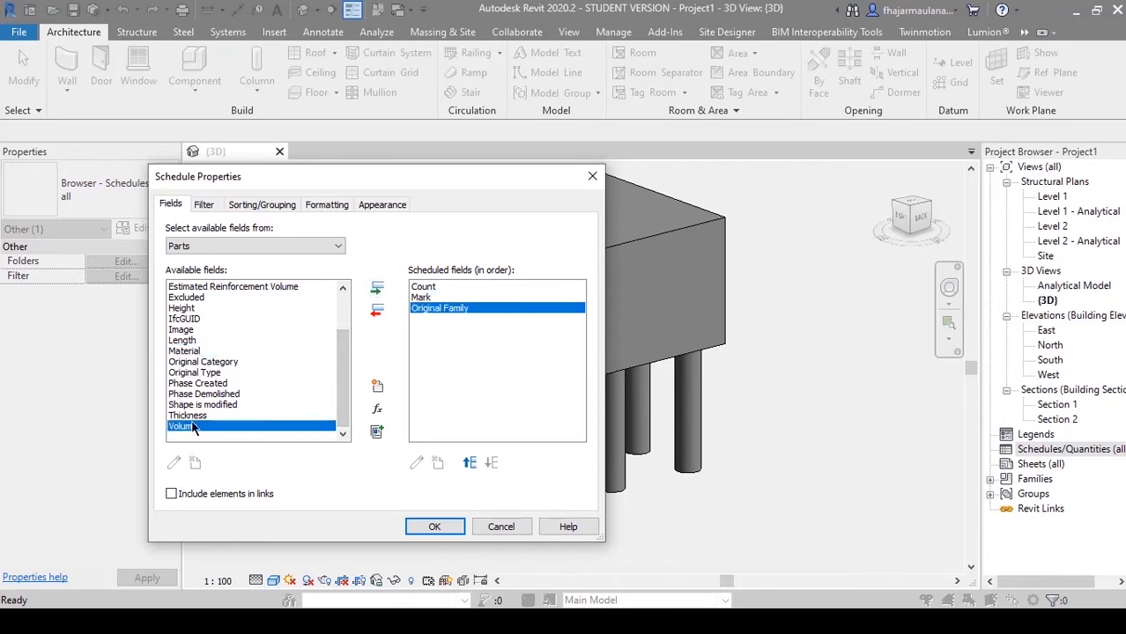
{"action": "left_click", "coordinate": [376, 289]}
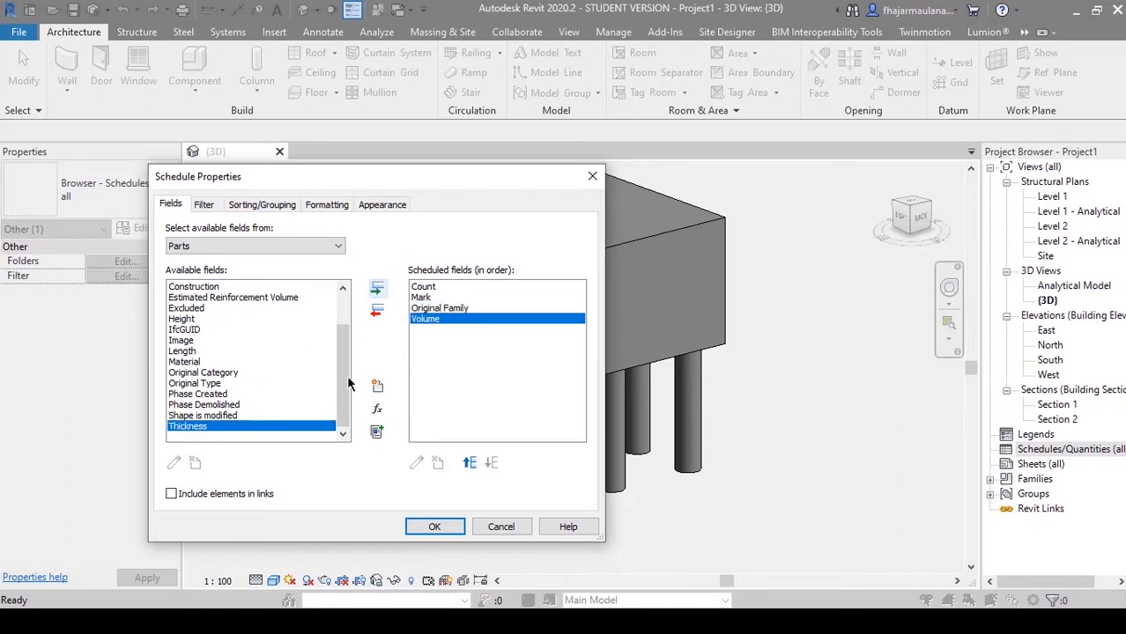
Step: Review the order of the Count, Mark, Original Family and Volume fields in the part schedule
{"action": "left_click", "coordinate": [434, 310]}
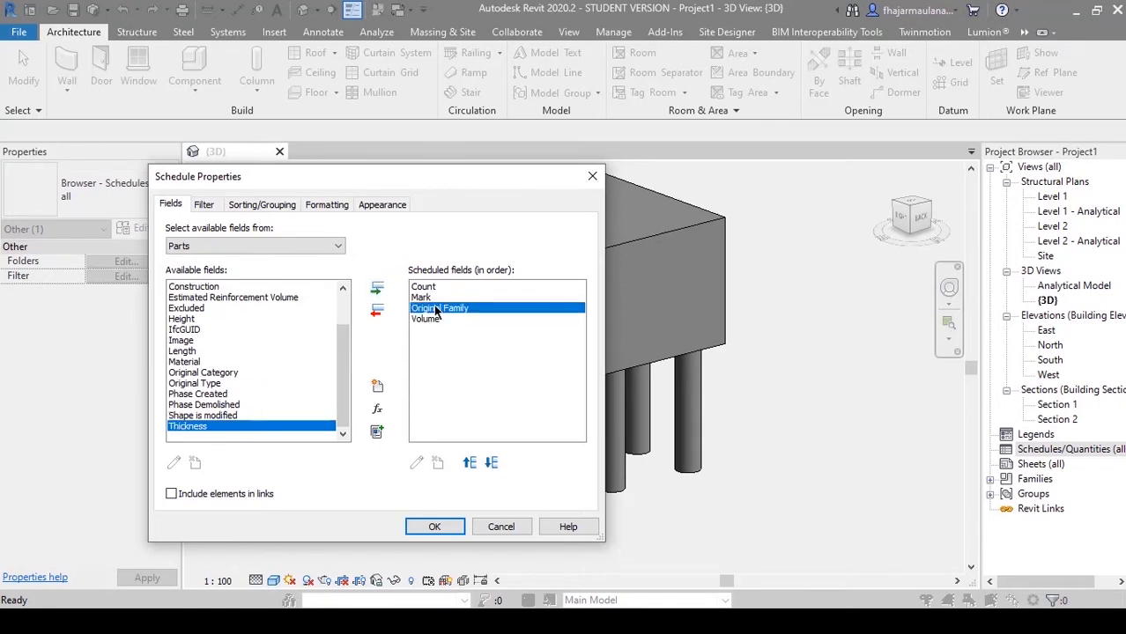
{"action": "left_click", "coordinate": [426, 287]}
{"action": "left_click", "coordinate": [424, 297]}
{"action": "left_click", "coordinate": [426, 308]}
{"action": "left_click", "coordinate": [426, 319]}
{"action": "left_click", "coordinate": [423, 287]}
{"action": "left_click", "coordinate": [424, 298]}
{"action": "left_click", "coordinate": [428, 321]}
{"action": "left_click", "coordinate": [428, 308]}
{"action": "left_click", "coordinate": [427, 297]}
{"action": "left_click", "coordinate": [428, 288]}
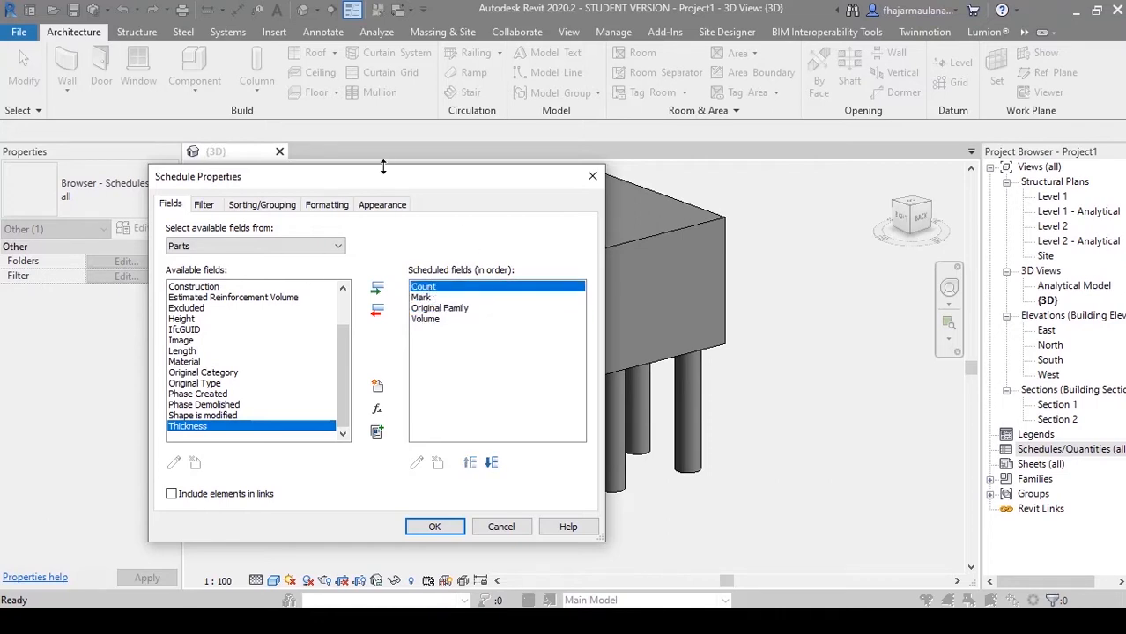
Step: Reorder the scheduled fields so Original Family comes first and Count follows Mark
{"action": "left_click", "coordinate": [445, 309]}
{"action": "left_click", "coordinate": [470, 462]}
{"action": "left_click", "coordinate": [469, 462]}
{"action": "left_click", "coordinate": [423, 298]}
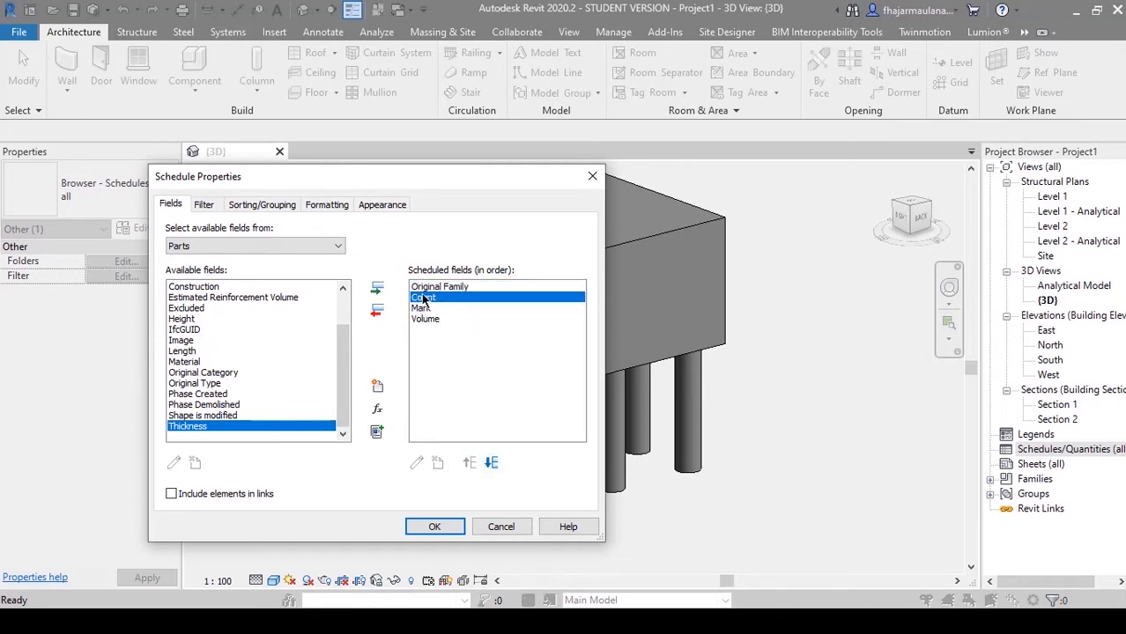
{"action": "left_click", "coordinate": [491, 464]}
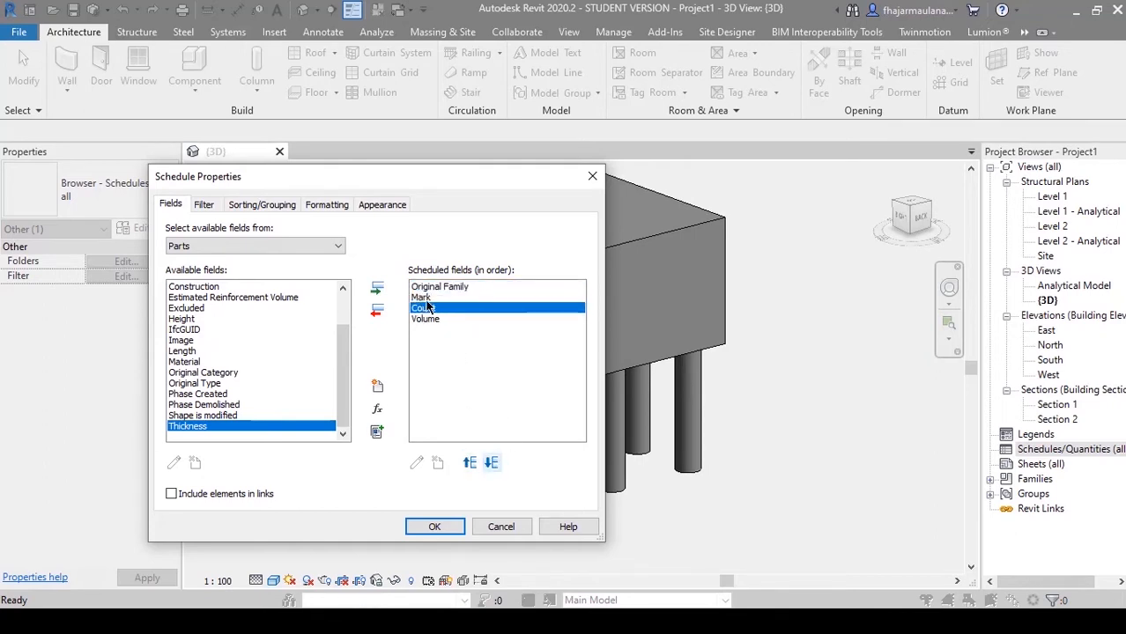
Step: Create the part schedule with the Original Family, Mark, Count and Volume fields, leaving sorting and grouping unset
{"action": "left_click", "coordinate": [426, 298]}
{"action": "left_click", "coordinate": [426, 317]}
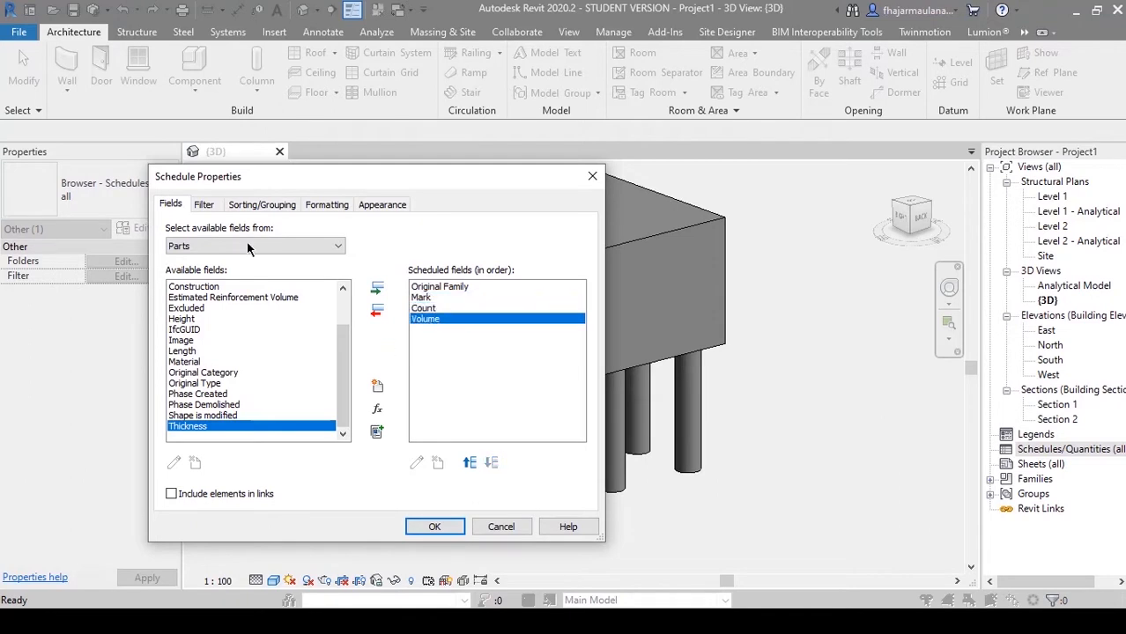
{"action": "left_click", "coordinate": [204, 205]}
{"action": "left_click", "coordinate": [245, 204]}
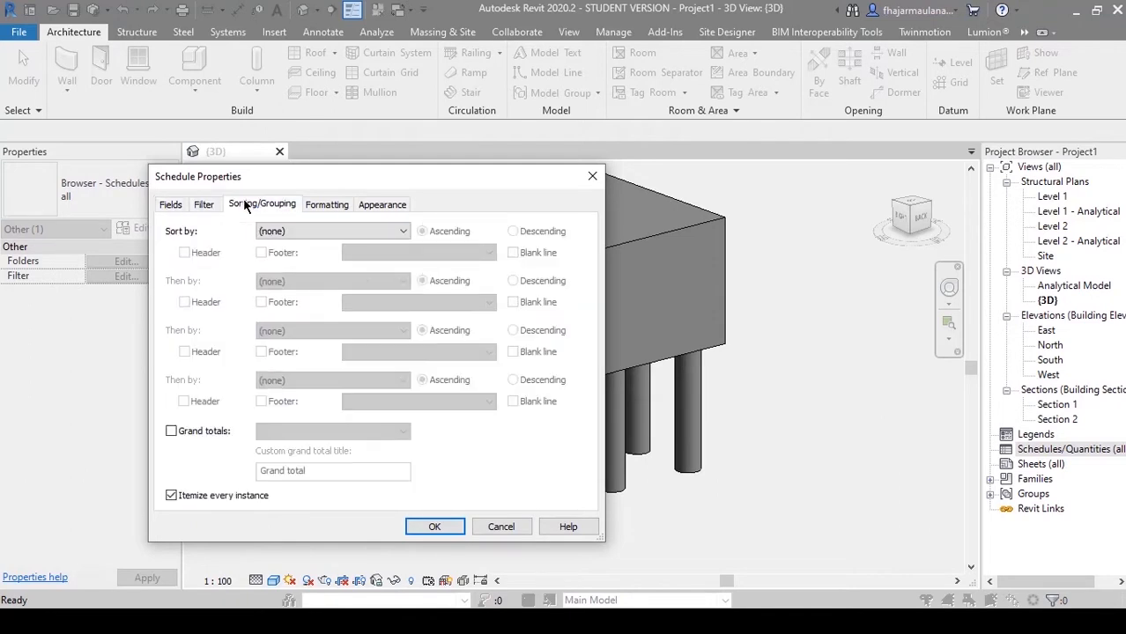
{"action": "left_click", "coordinate": [460, 529]}
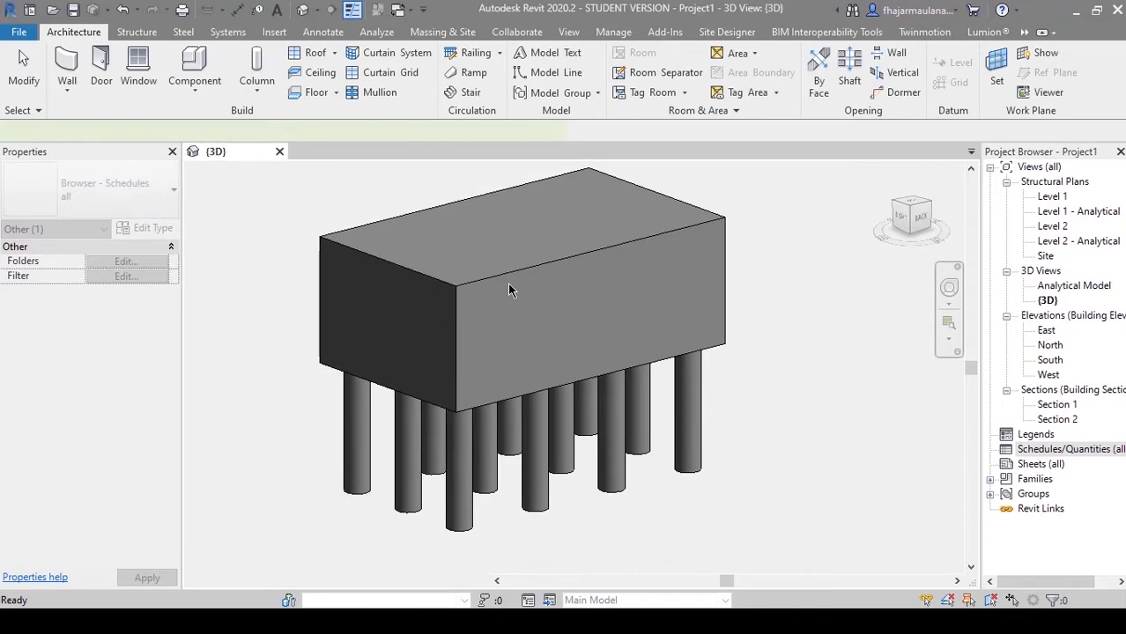
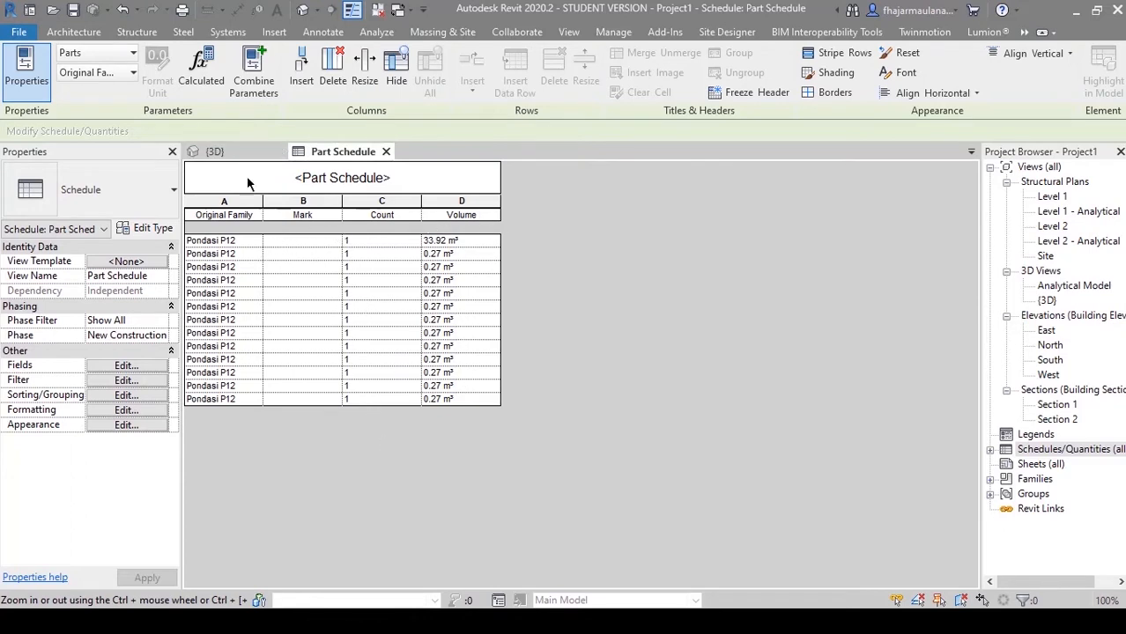
Step: Return to the 3D view, dismiss the save reminder, and tile the 3D view beside the part schedule
{"action": "left_click", "coordinate": [214, 151]}
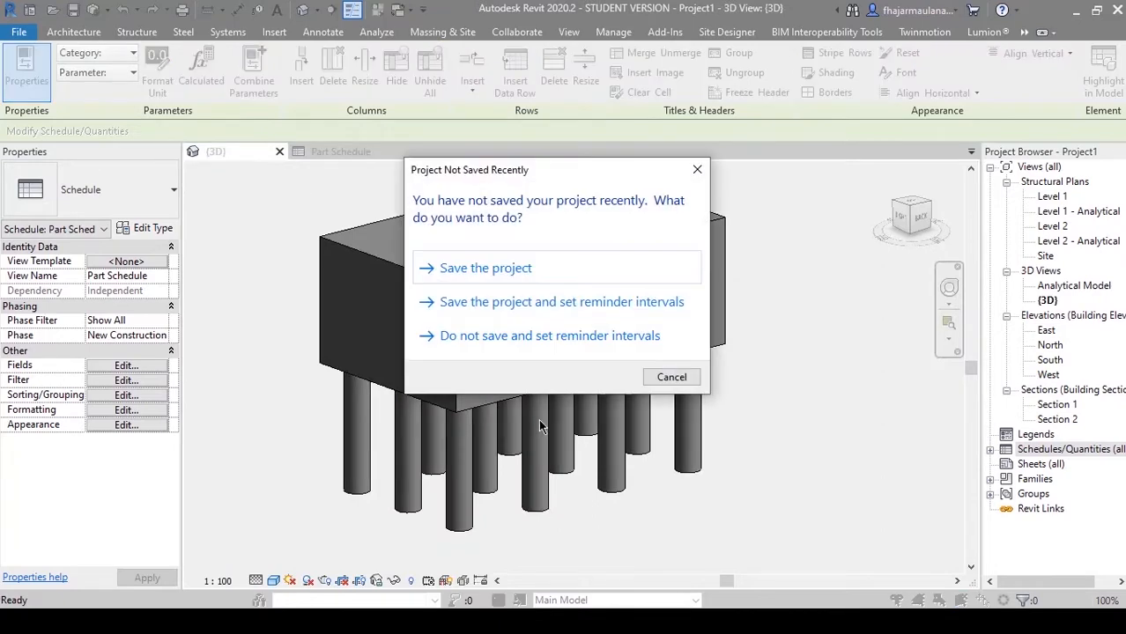
{"action": "left_click", "coordinate": [681, 376]}
{"action": "middle_click_drag", "start_coordinate": [562, 464], "coordinate": [566, 474], "text": "shift"}
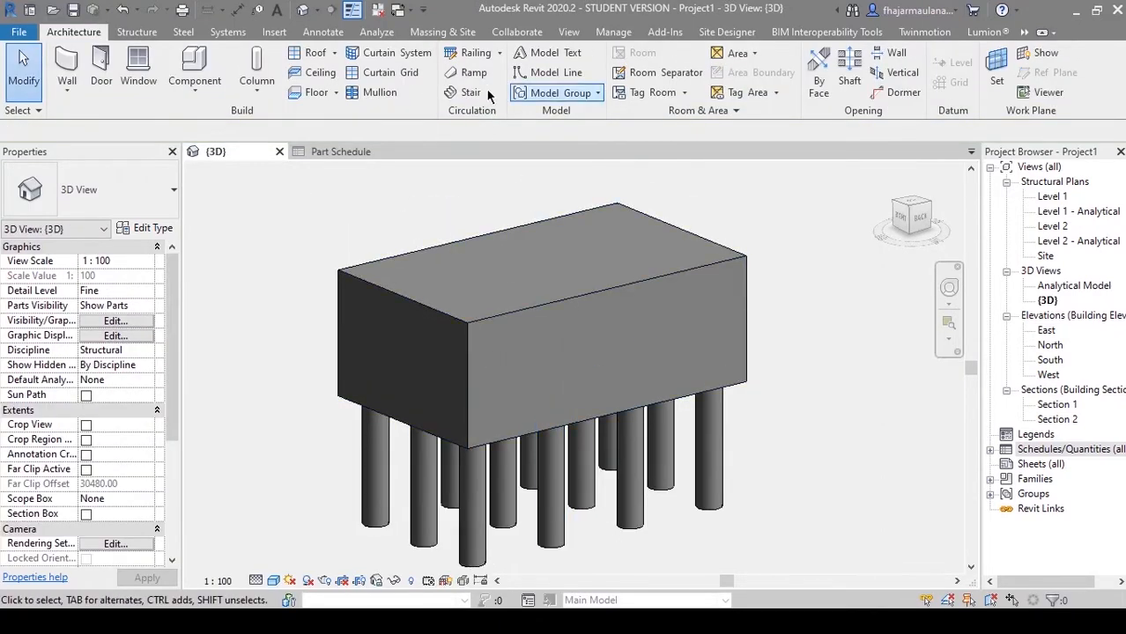
{"action": "left_click", "coordinate": [570, 32]}
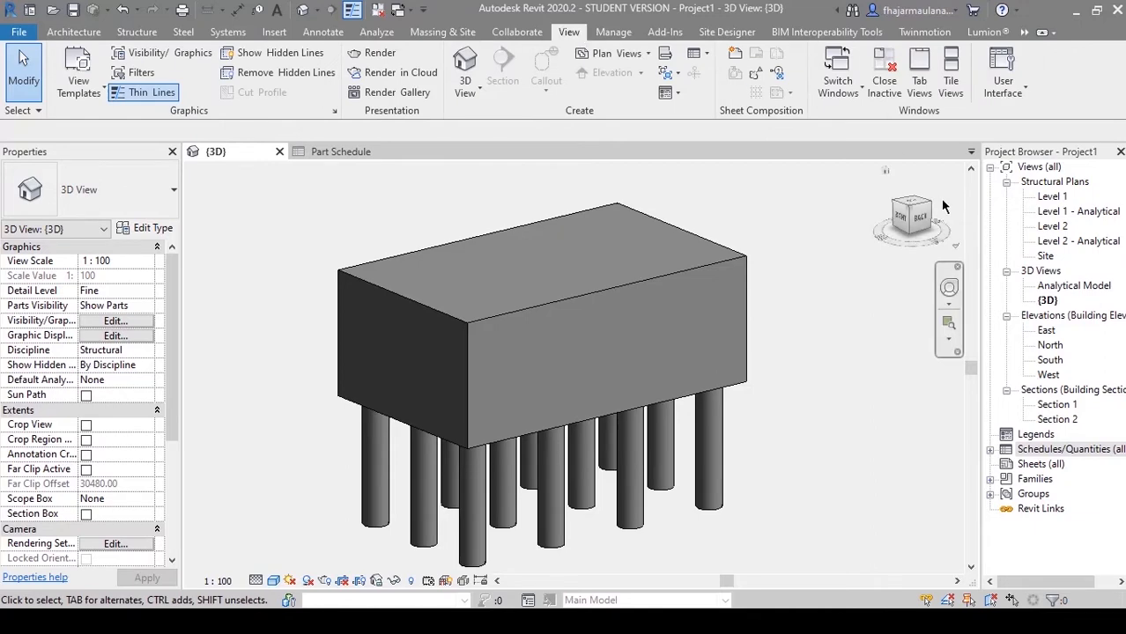
{"action": "left_click", "coordinate": [951, 81]}
Step: Set the Mark of the far pile in the row along the cap's dark short side to A
{"action": "middle_click_drag", "start_coordinate": [423, 361], "coordinate": [278, 445], "text": "shift"}
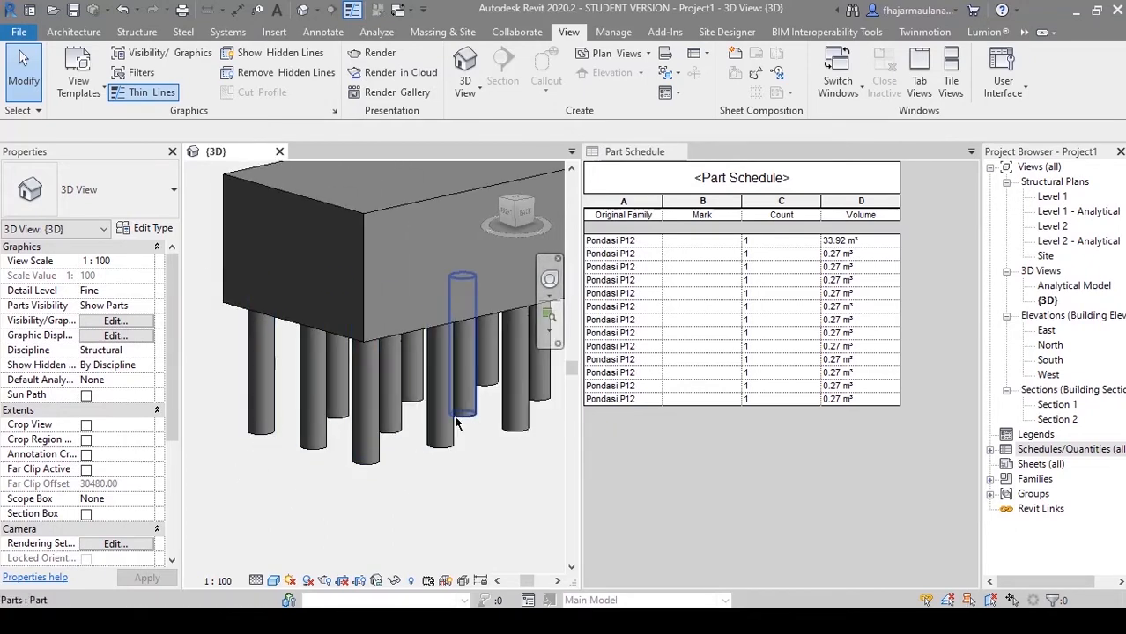
{"action": "middle_click_drag", "start_coordinate": [462, 419], "coordinate": [456, 421], "text": "shift"}
{"action": "left_click", "coordinate": [262, 371]}
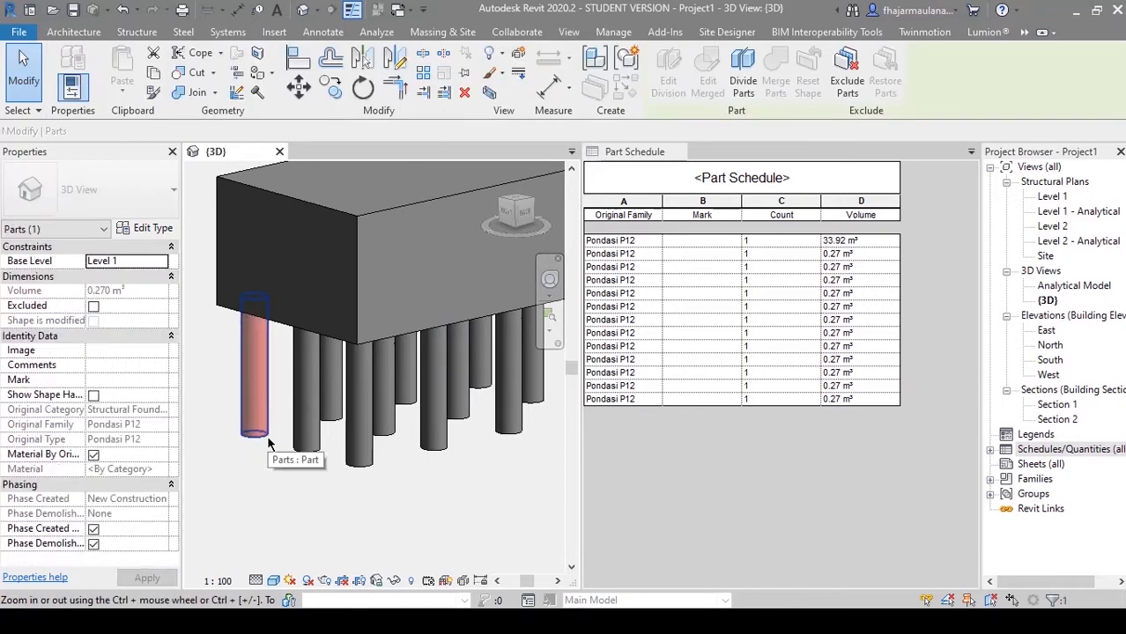
{"action": "left_click", "coordinate": [109, 383]}
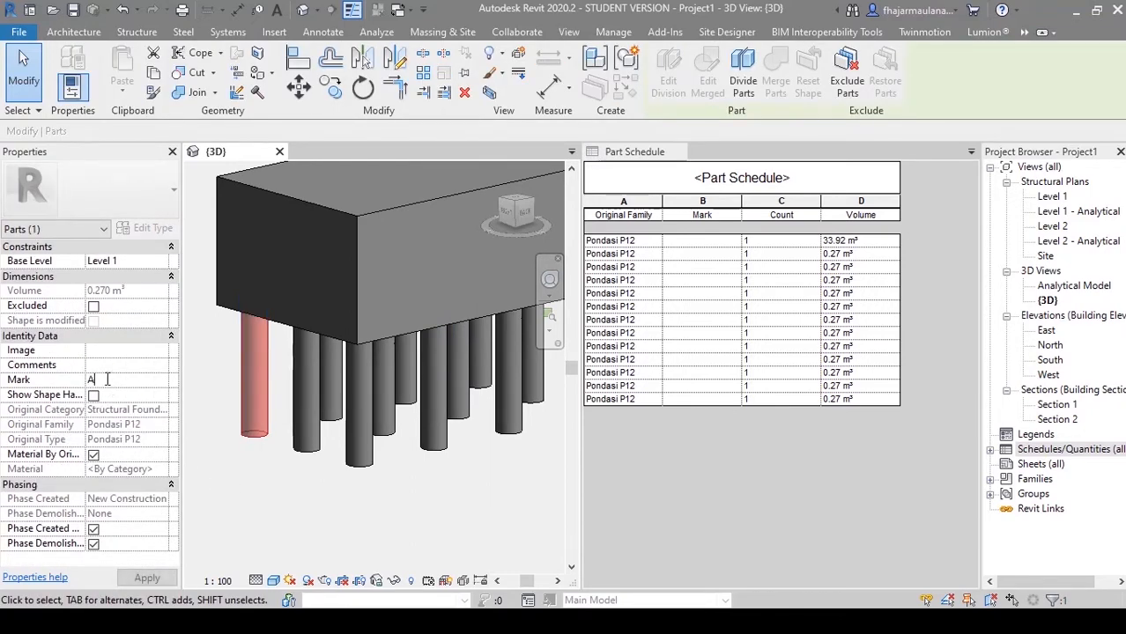
{"action": "type", "text": "A"}
{"action": "left_click", "coordinate": [292, 483]}
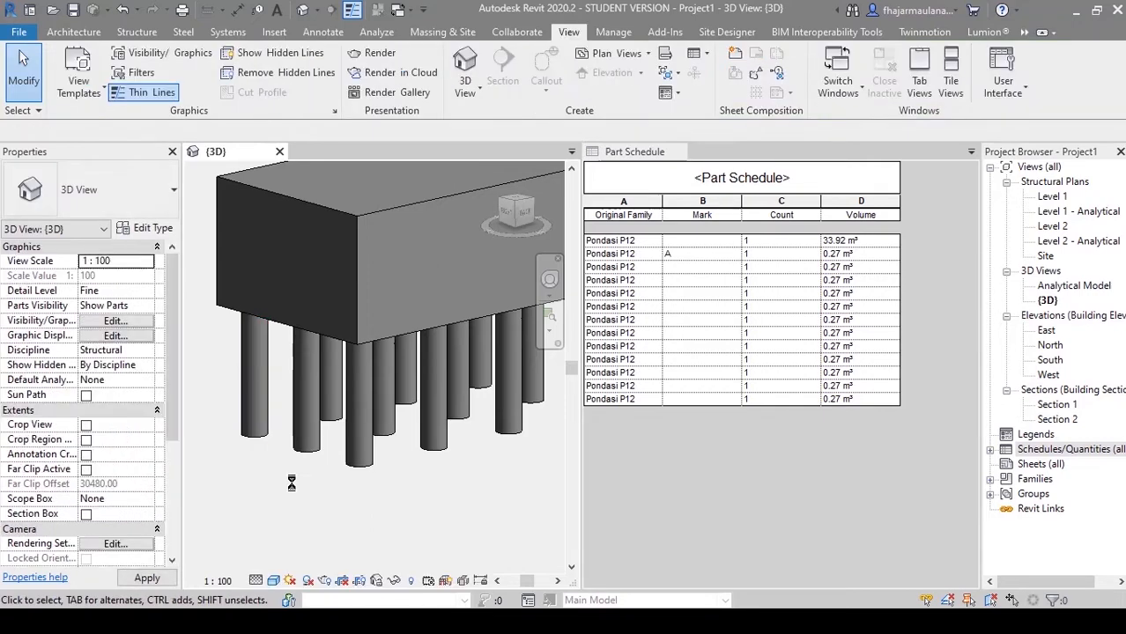
Step: Mark the other two piles in the short-side row B and C, ending at the near corner pile
{"action": "left_click", "coordinate": [302, 443]}
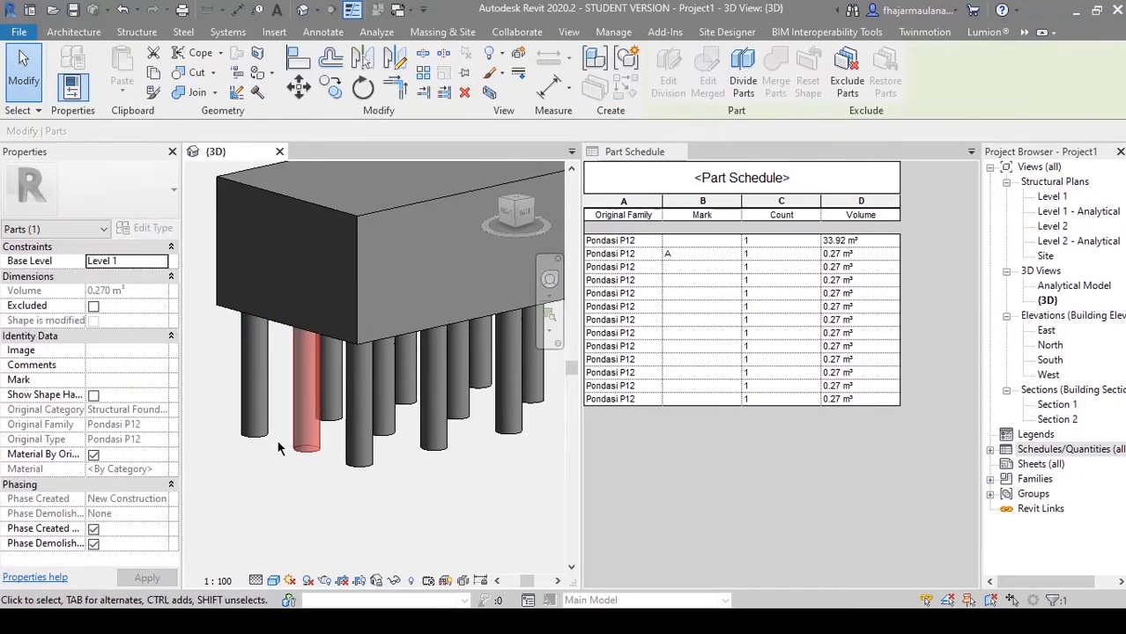
{"action": "left_click", "coordinate": [110, 384]}
{"action": "type", "text": "B"}
{"action": "left_click", "coordinate": [292, 489]}
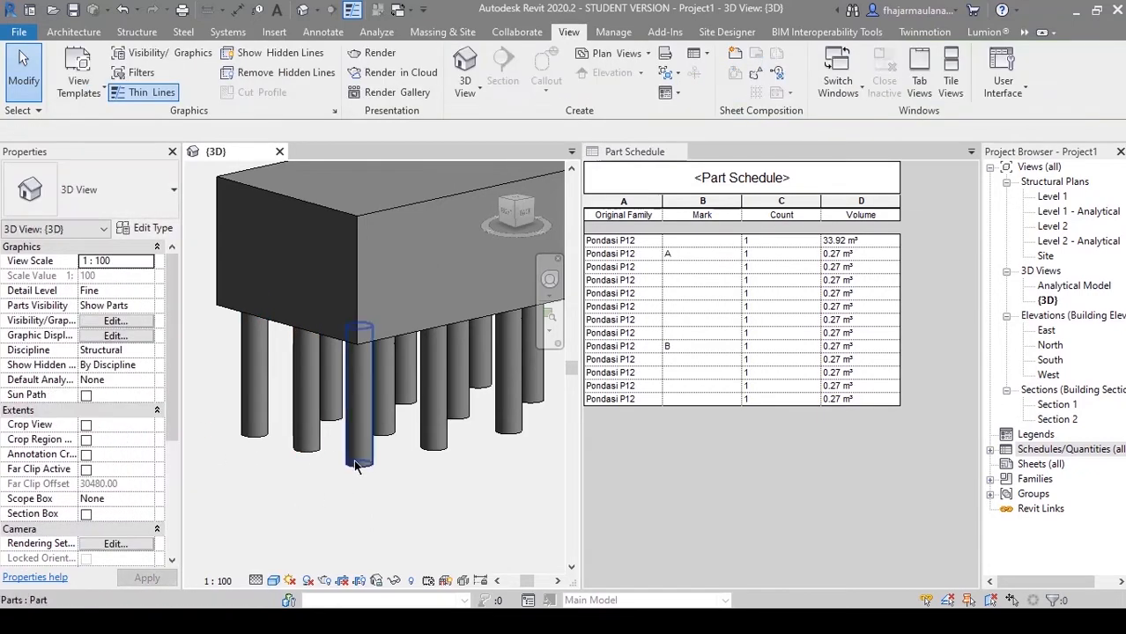
{"action": "left_click", "coordinate": [356, 467]}
{"action": "left_click", "coordinate": [121, 379]}
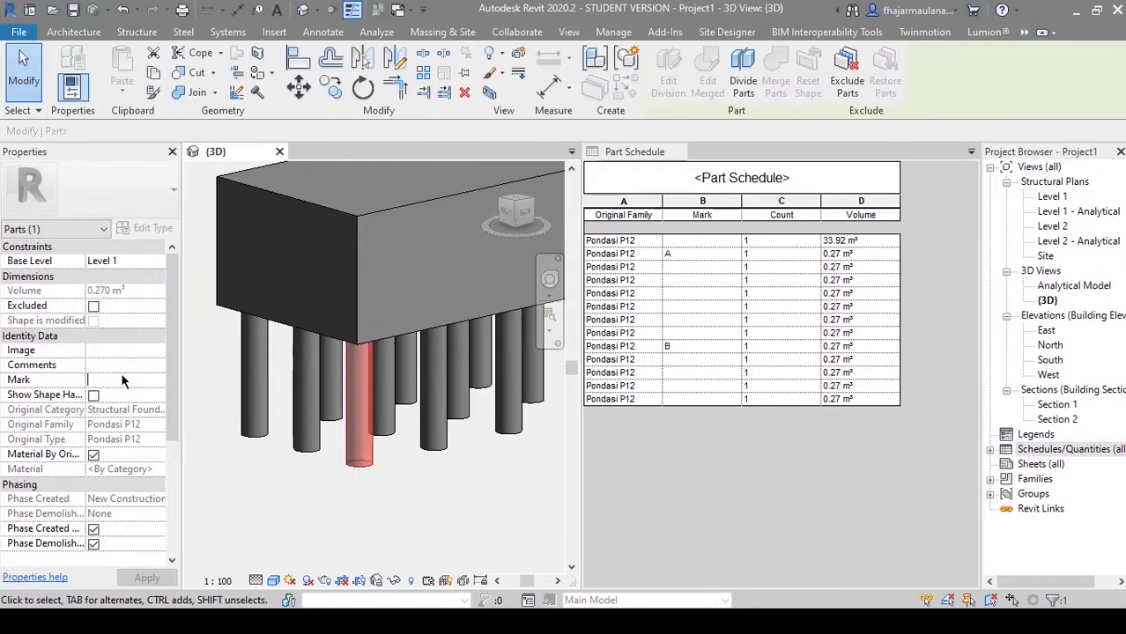
{"action": "type", "text": "C"}
{"action": "left_click", "coordinate": [308, 467]}
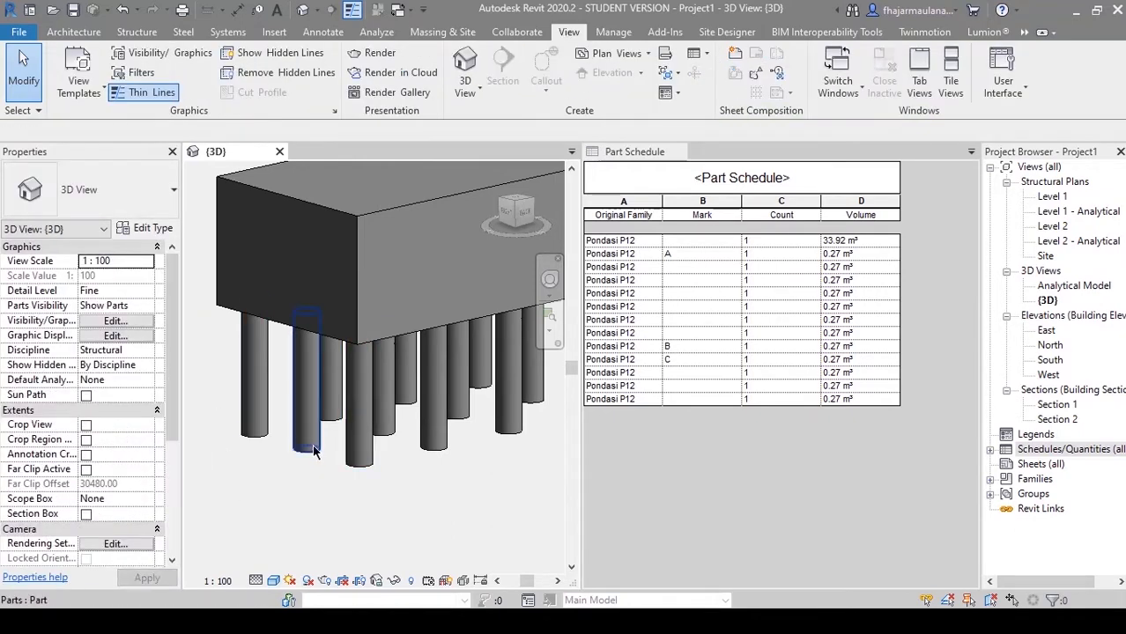
Step: Check the marks of the three piles in the first row against the part schedule
{"action": "left_click", "coordinate": [313, 449]}
{"action": "left_click", "coordinate": [358, 453]}
{"action": "left_click", "coordinate": [253, 440]}
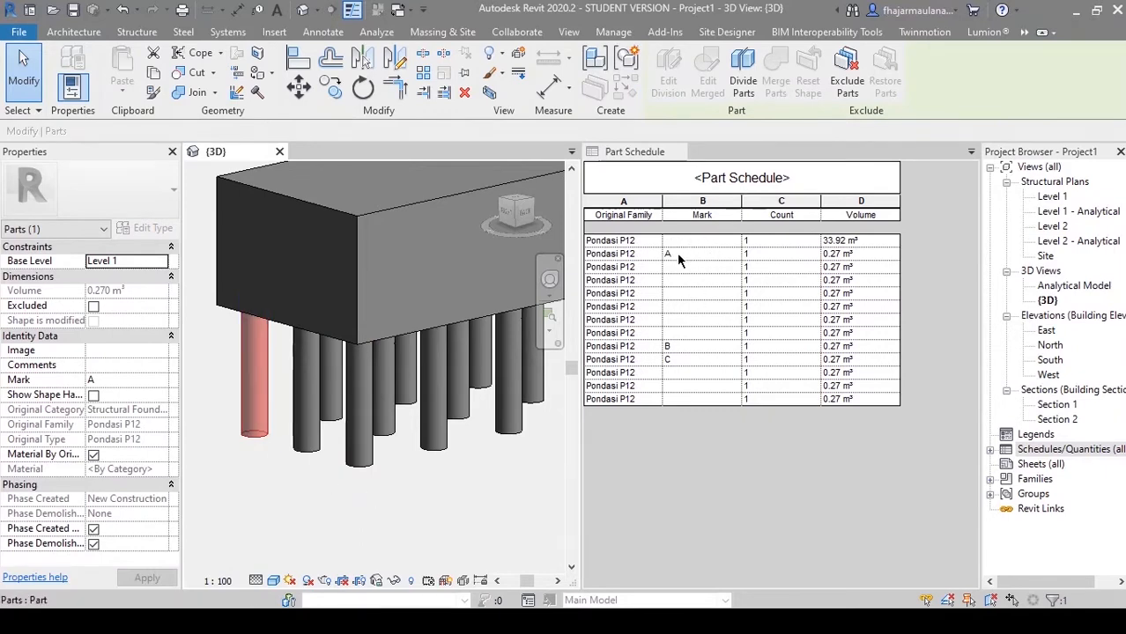
{"action": "left_click", "coordinate": [274, 477]}
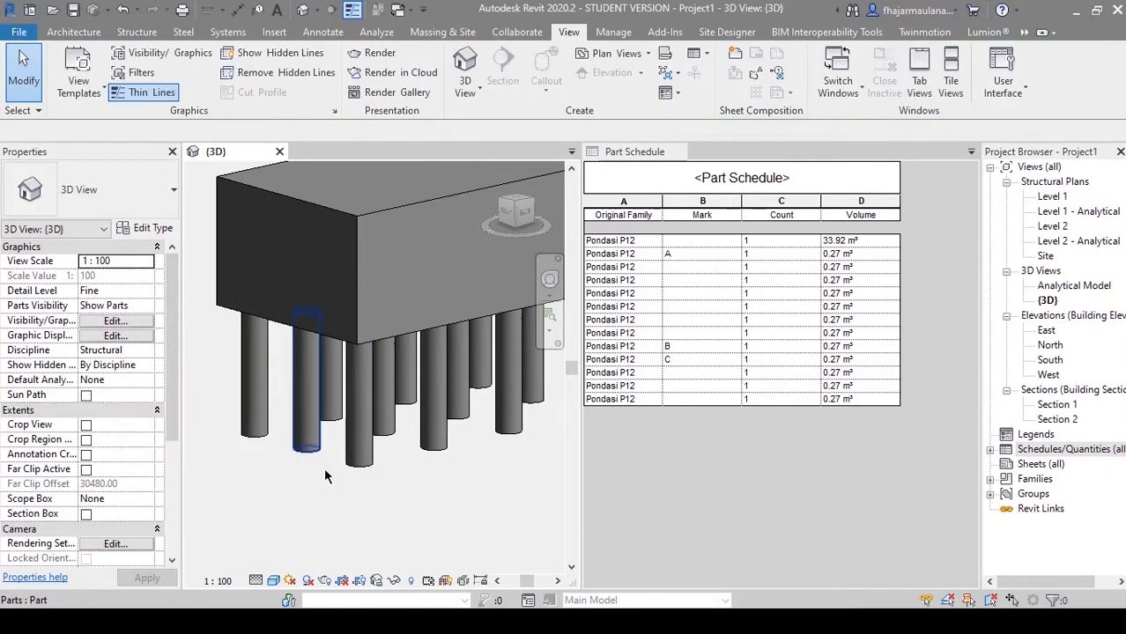
{"action": "left_click", "coordinate": [361, 459]}
{"action": "left_click", "coordinate": [375, 489]}
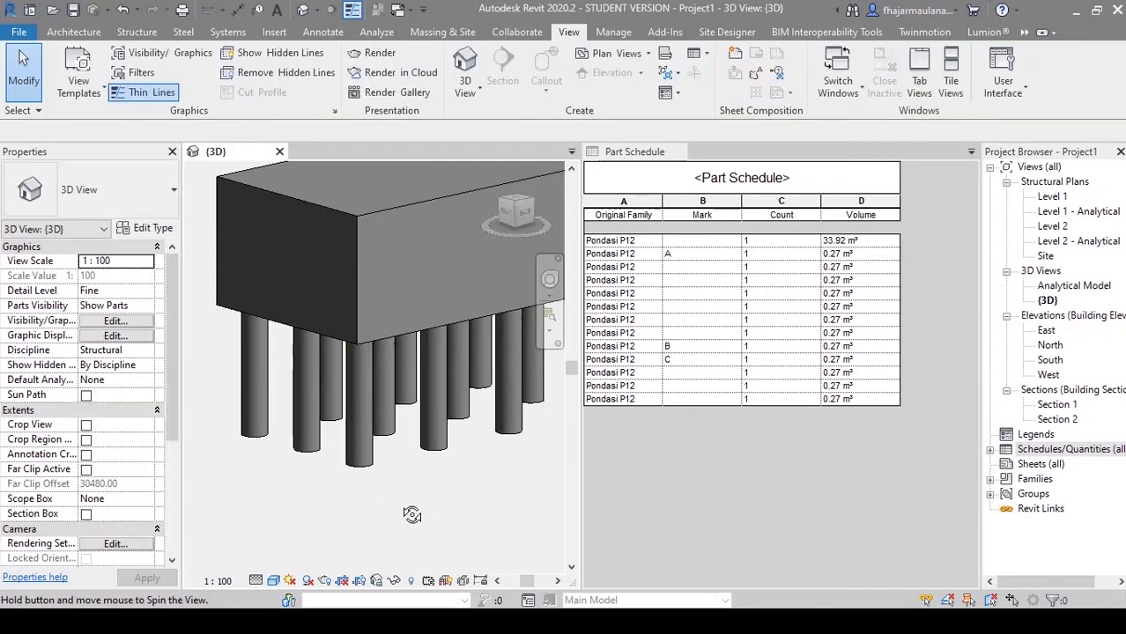
Step: Set the Mark of the far pile in the second row to D
{"action": "middle_click_drag", "start_coordinate": [375, 490], "coordinate": [330, 352], "text": "shift"}
{"action": "left_click", "coordinate": [334, 370]}
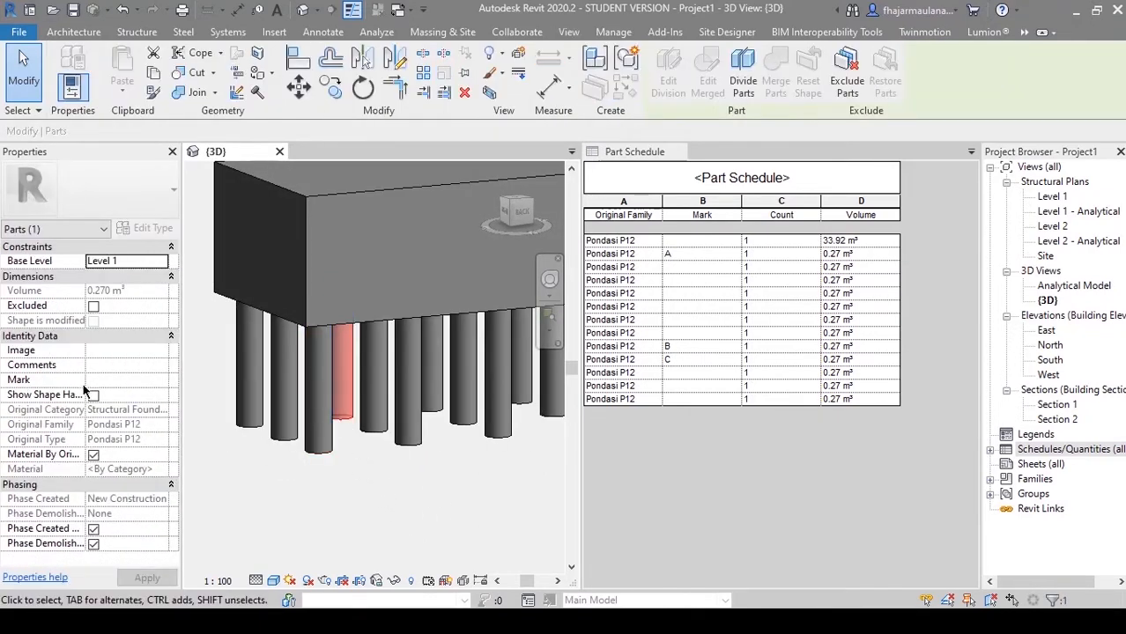
{"action": "type", "text": "D"}
{"action": "left_click", "coordinate": [291, 493]}
Step: Mark the middle and near piles of the second row E and F
{"action": "left_click", "coordinate": [373, 388]}
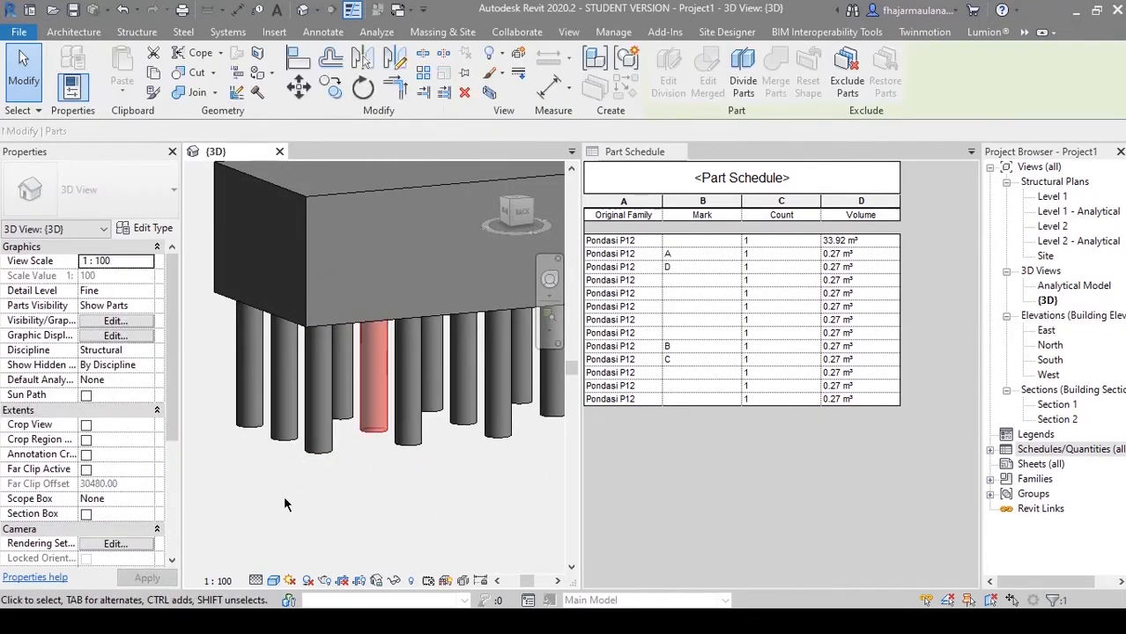
{"action": "left_click", "coordinate": [109, 385]}
{"action": "type", "text": "E"}
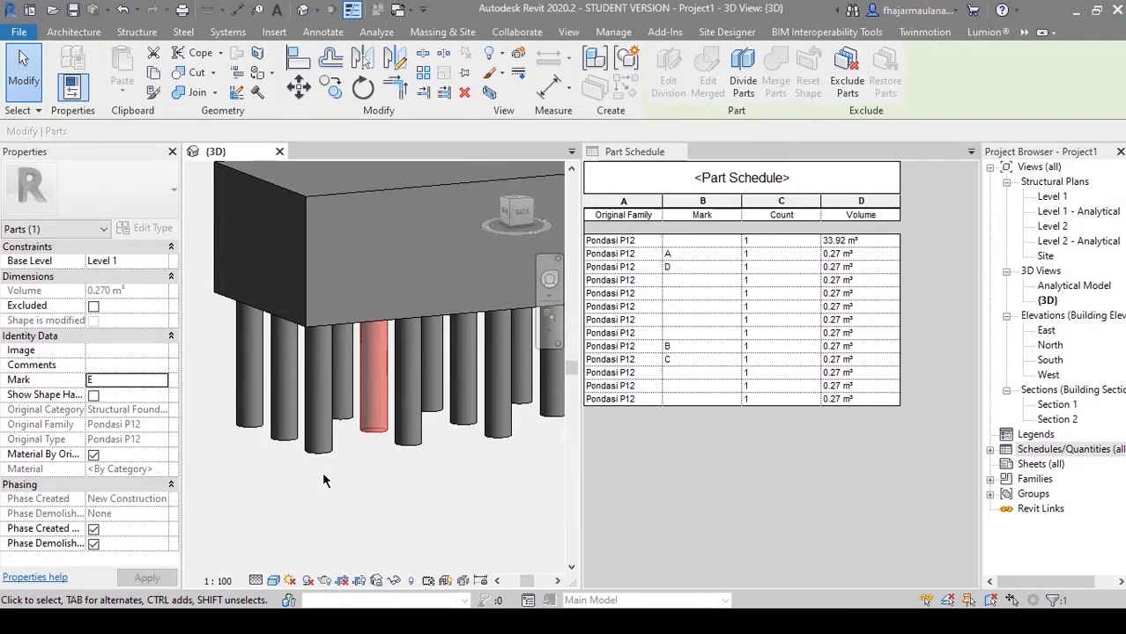
{"action": "left_click", "coordinate": [369, 470]}
{"action": "left_click", "coordinate": [417, 440]}
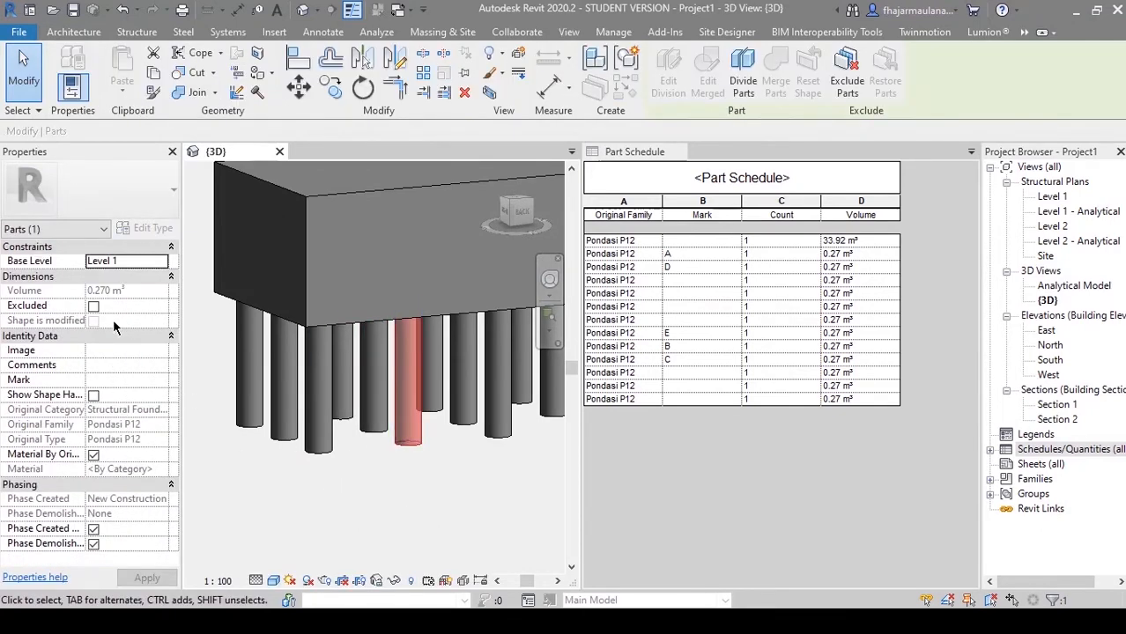
{"action": "left_click", "coordinate": [116, 379]}
{"action": "type", "text": "F"}
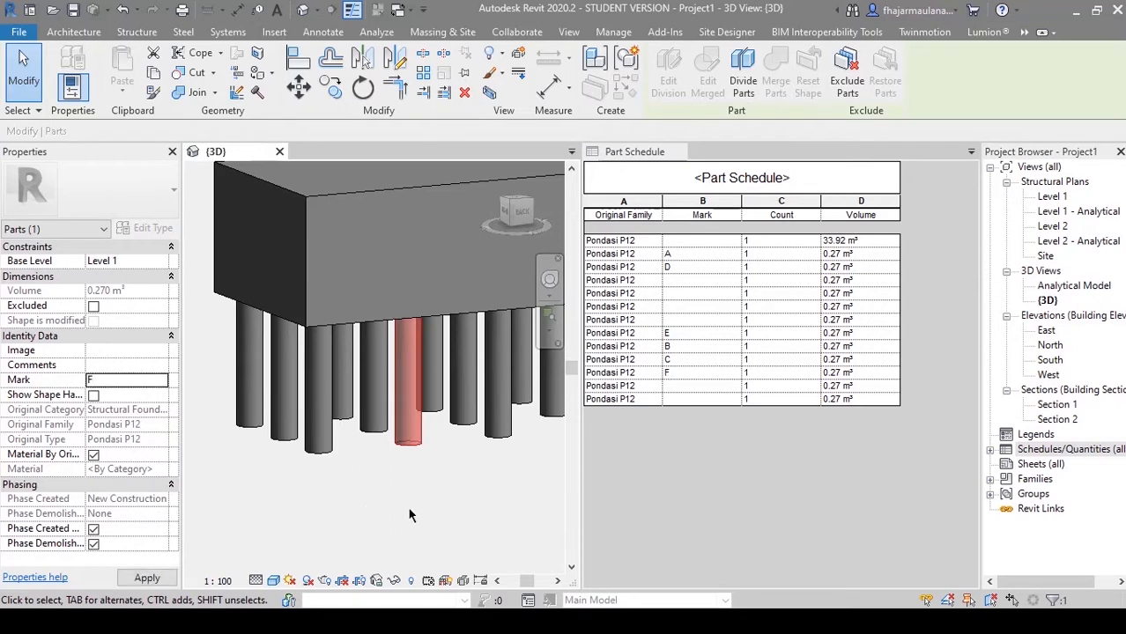
{"action": "left_click", "coordinate": [408, 507]}
Step: Recheck the second-row piles, and set the Mark of the far pile in the third row to G
{"action": "left_click", "coordinate": [341, 412]}
{"action": "left_click", "coordinate": [374, 423]}
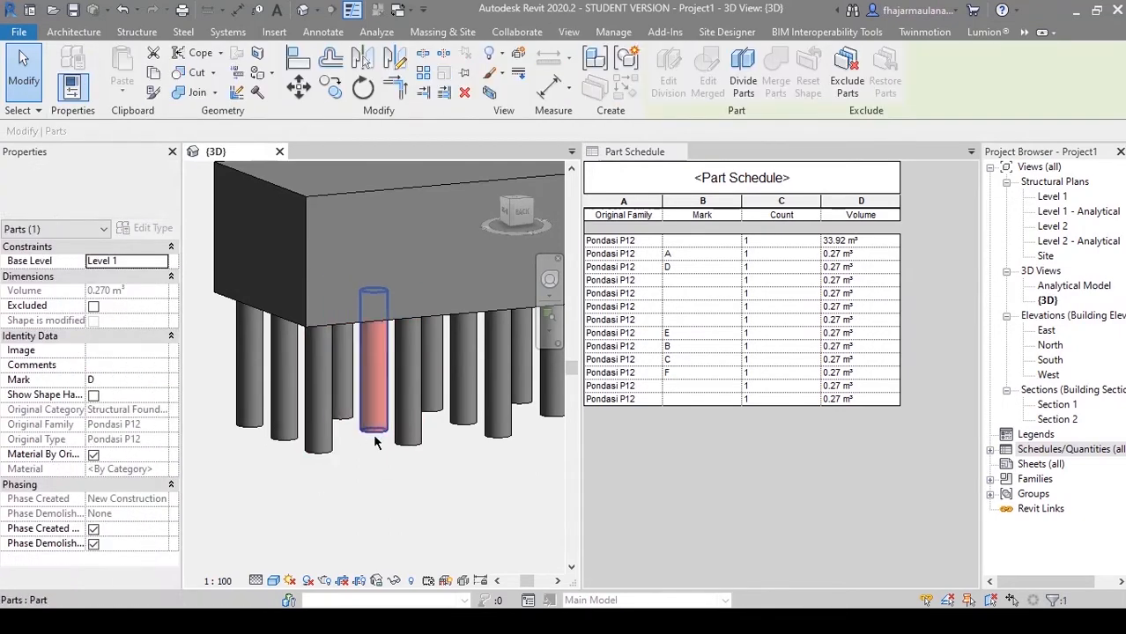
{"action": "left_click", "coordinate": [407, 427]}
{"action": "left_click", "coordinate": [421, 458]}
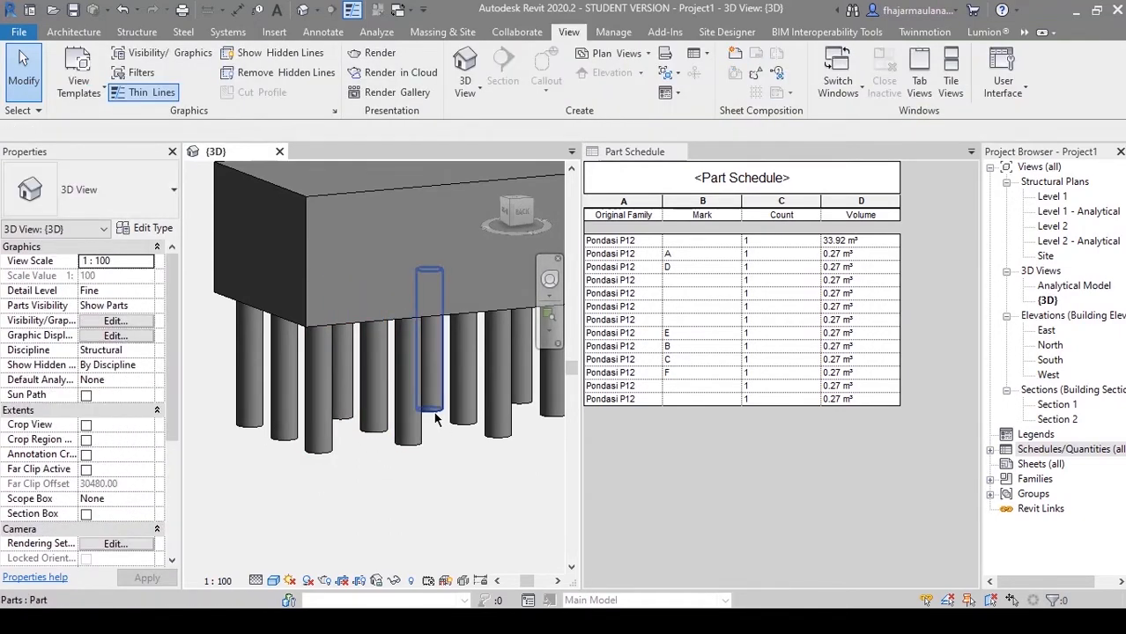
{"action": "left_click", "coordinate": [429, 405]}
{"action": "left_click", "coordinate": [116, 379]}
{"action": "type", "text": "G"}
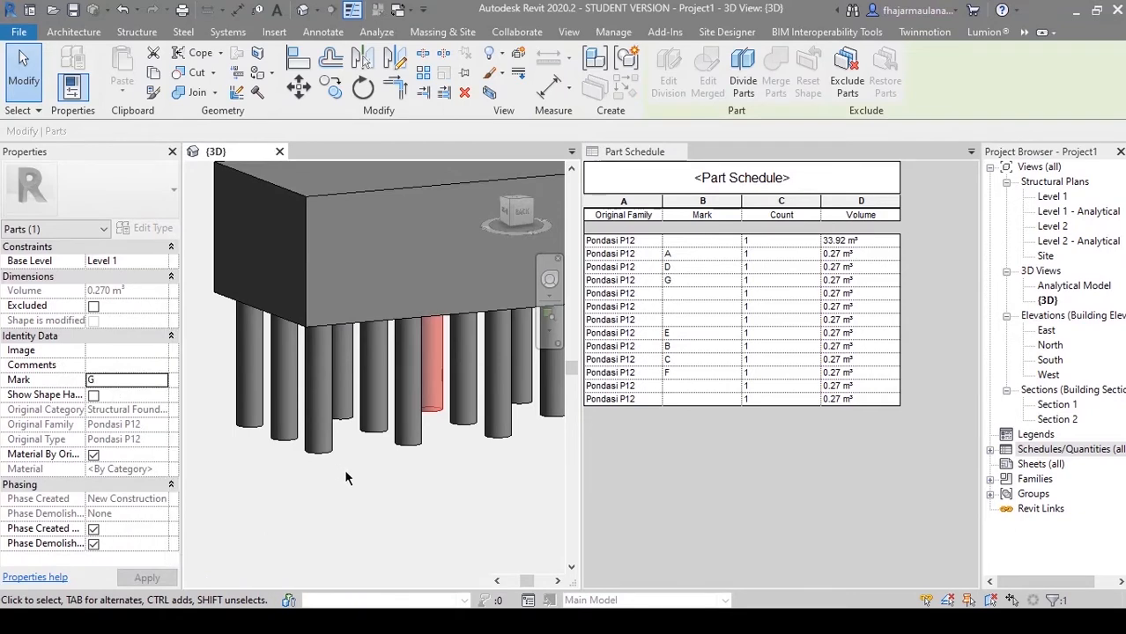
{"action": "left_click", "coordinate": [478, 485]}
Step: Mark the middle and near piles of the third row H and I
{"action": "left_click", "coordinate": [463, 405]}
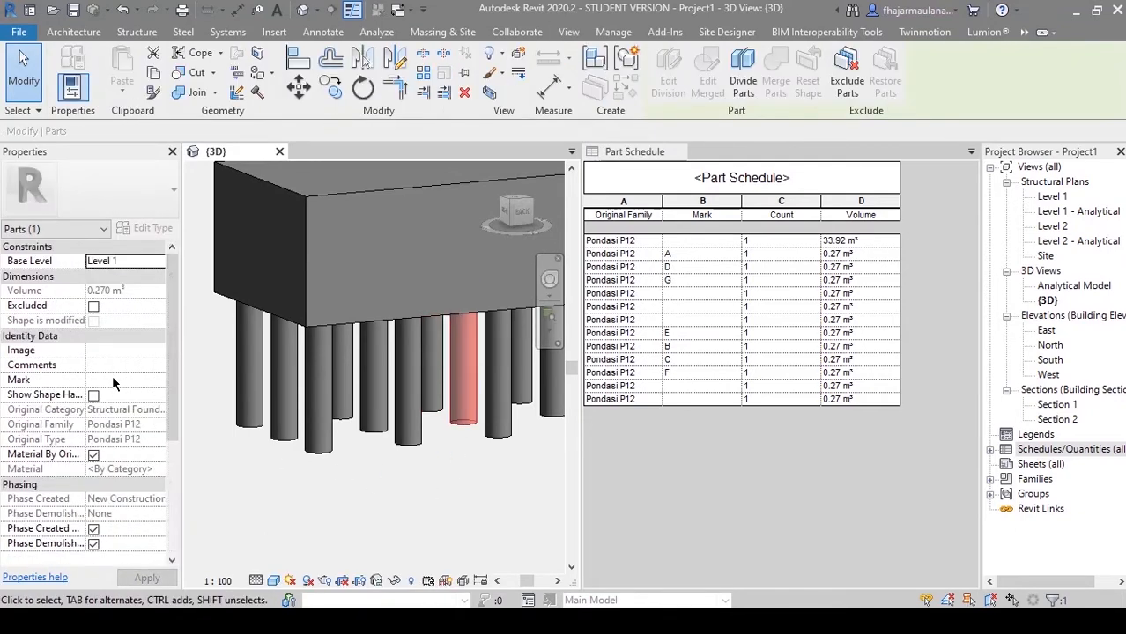
{"action": "left_click", "coordinate": [113, 378]}
{"action": "type", "text": "H"}
{"action": "left_click", "coordinate": [438, 506]}
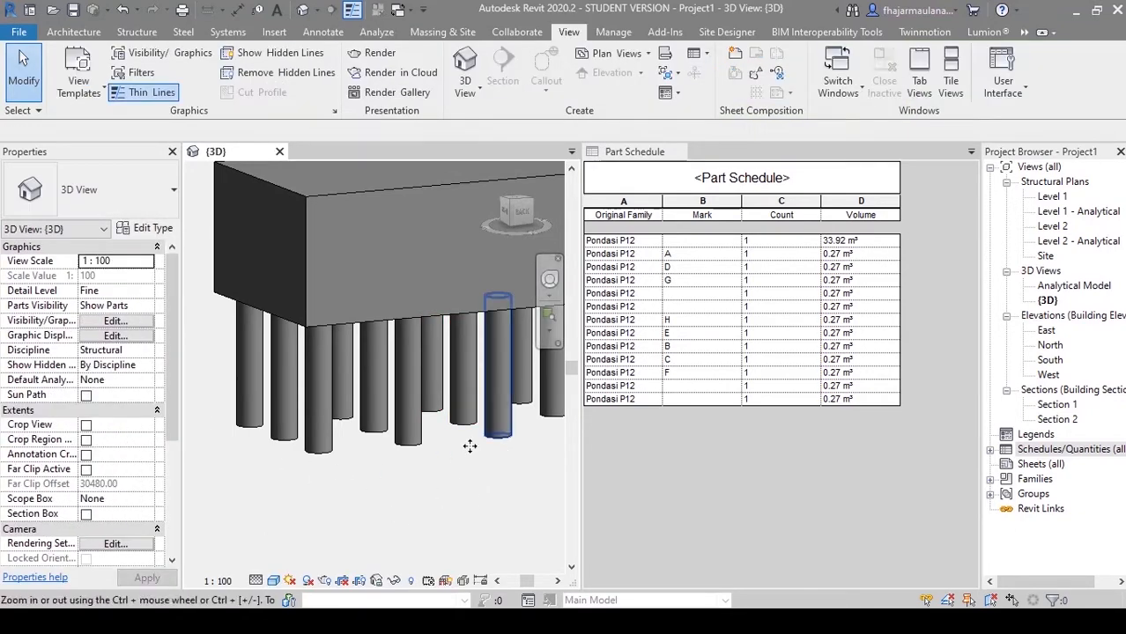
{"action": "left_click", "coordinate": [498, 396]}
{"action": "left_click", "coordinate": [116, 379]}
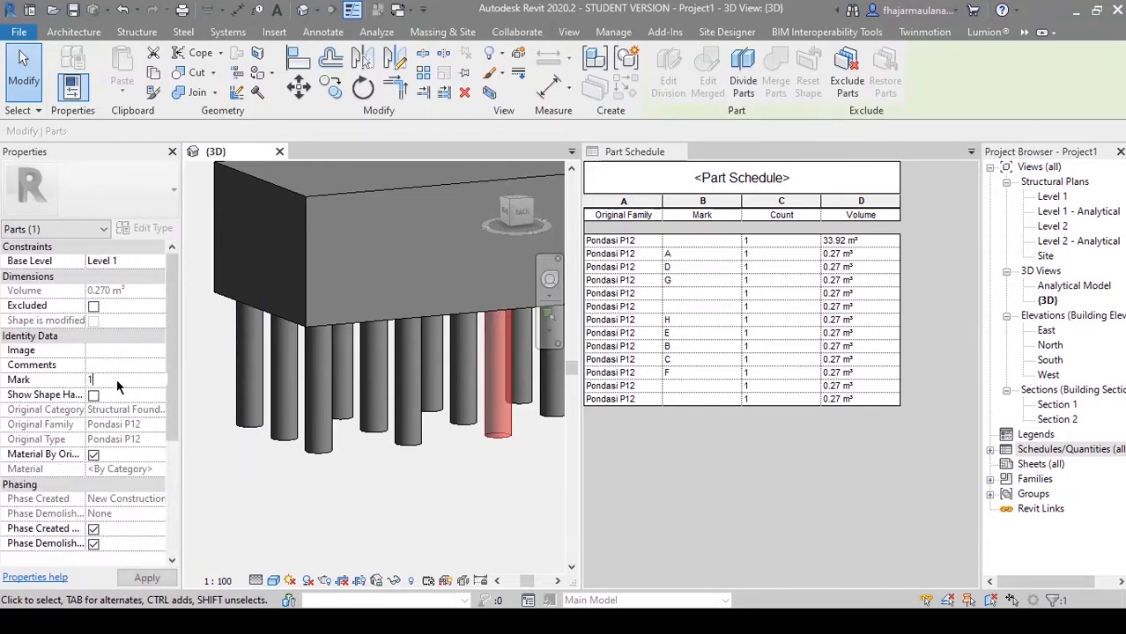
{"action": "type", "text": "I"}
{"action": "left_click", "coordinate": [480, 493]}
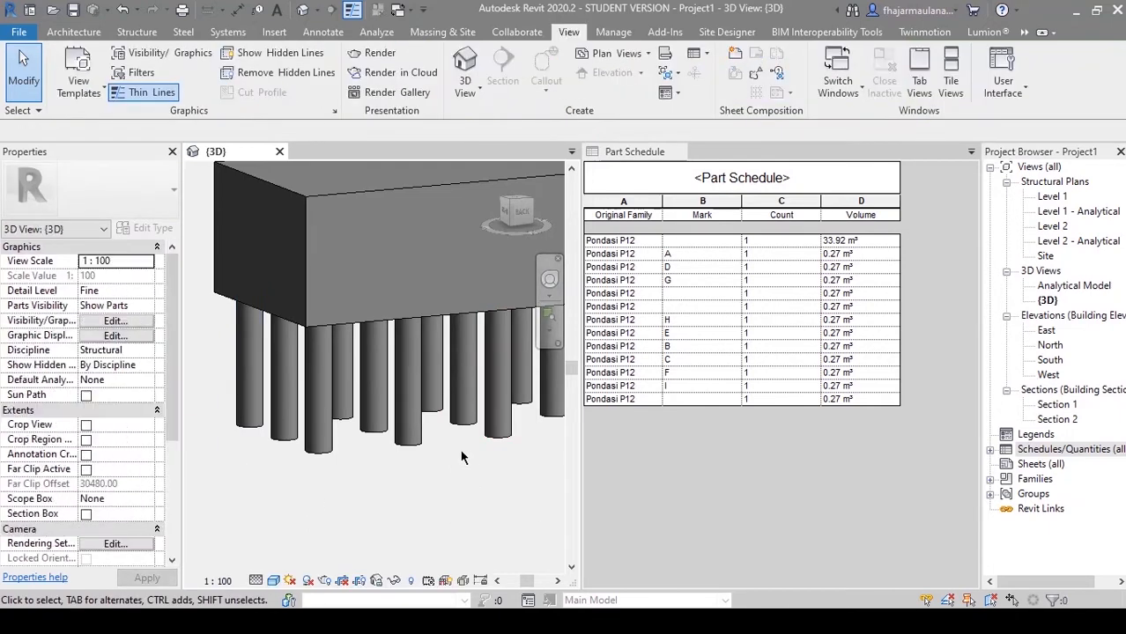
Step: Set the Mark of the far pile in the fourth row to J
{"action": "middle_click_drag", "start_coordinate": [478, 490], "coordinate": [451, 443], "text": "shift"}
{"action": "left_click", "coordinate": [444, 419]}
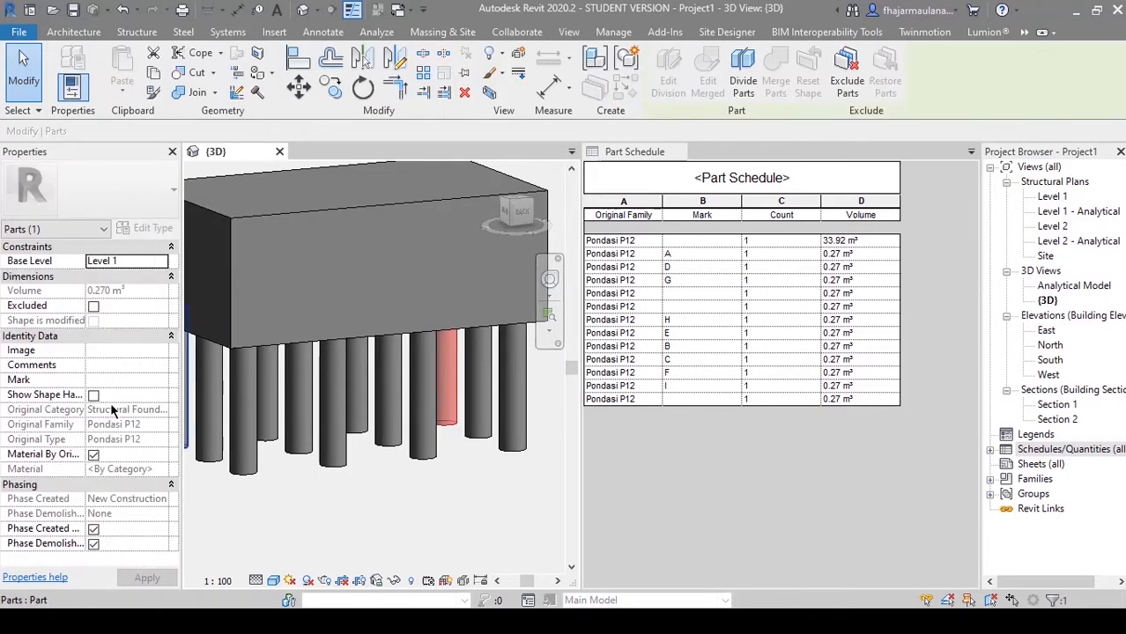
{"action": "left_click", "coordinate": [121, 380]}
{"action": "type", "text": "J"}
{"action": "key", "text": "Return"}
Step: Mark the middle and near piles of the fourth row K and L
{"action": "left_click", "coordinate": [477, 388]}
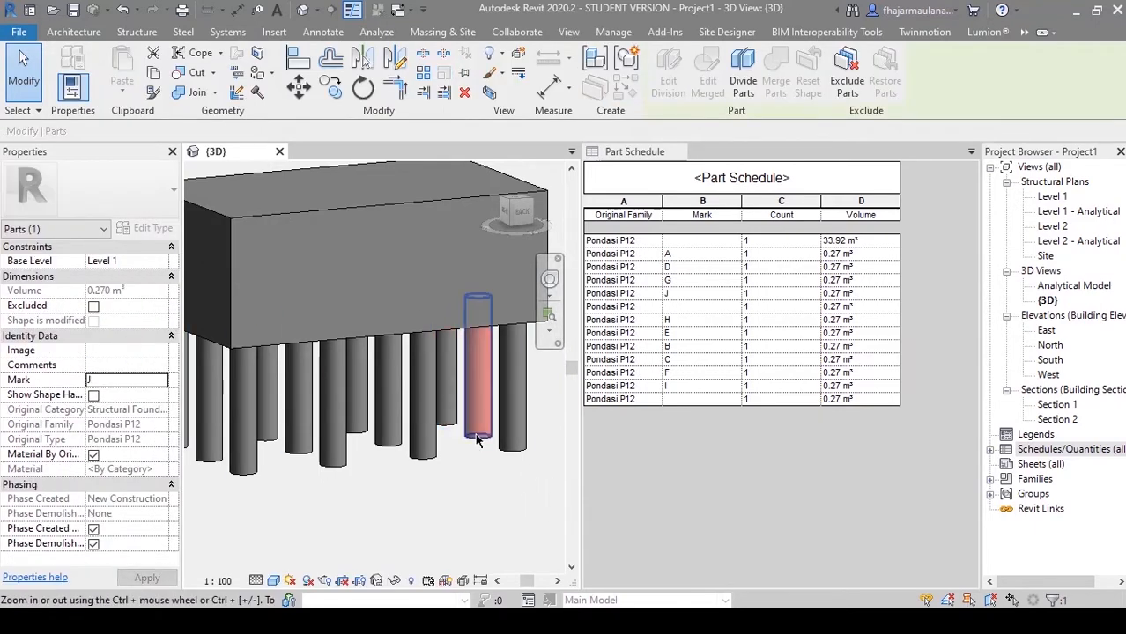
{"action": "left_click", "coordinate": [99, 379]}
{"action": "type", "text": "K"}
{"action": "key", "text": "Return"}
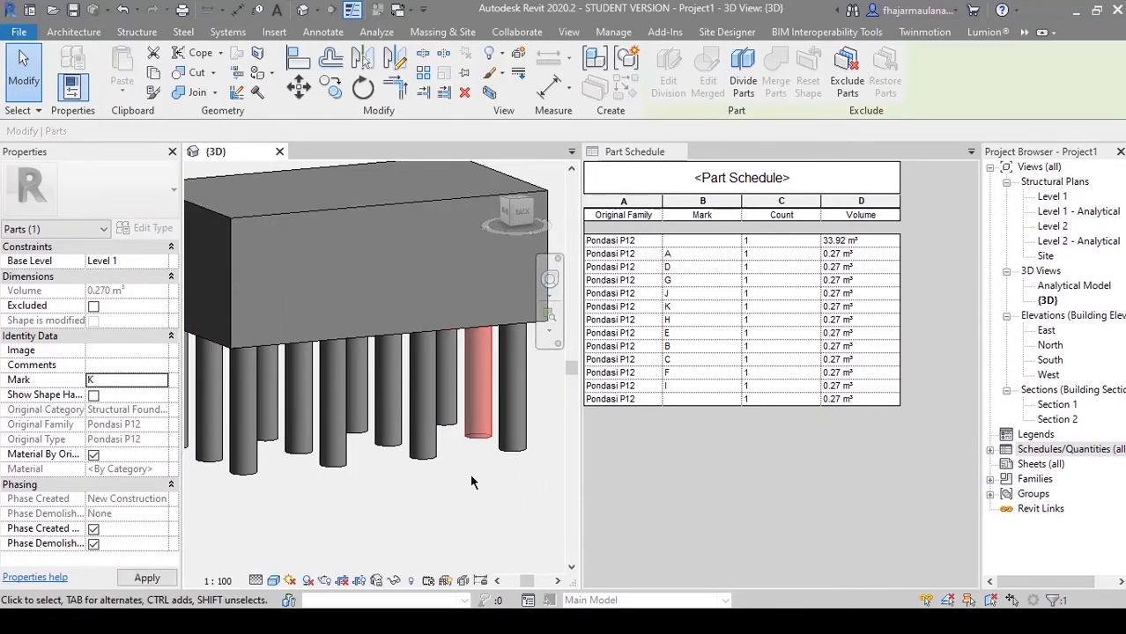
{"action": "left_click", "coordinate": [513, 451]}
{"action": "left_click", "coordinate": [125, 380]}
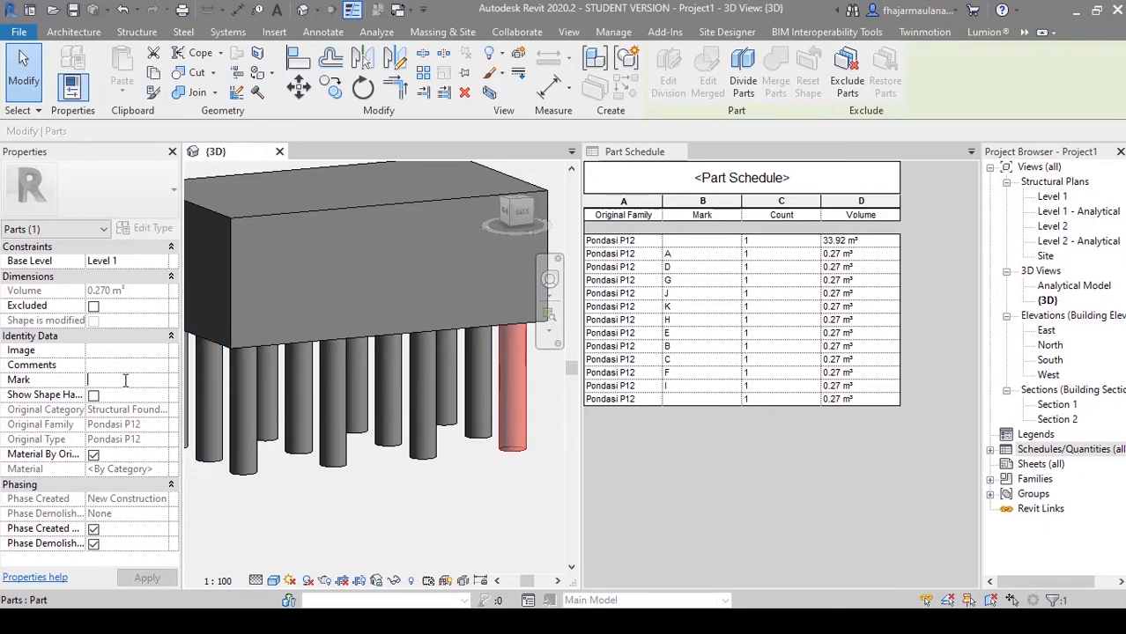
{"action": "type", "text": "L"}
{"action": "key", "text": "Return"}
{"action": "left_click", "coordinate": [451, 496]}
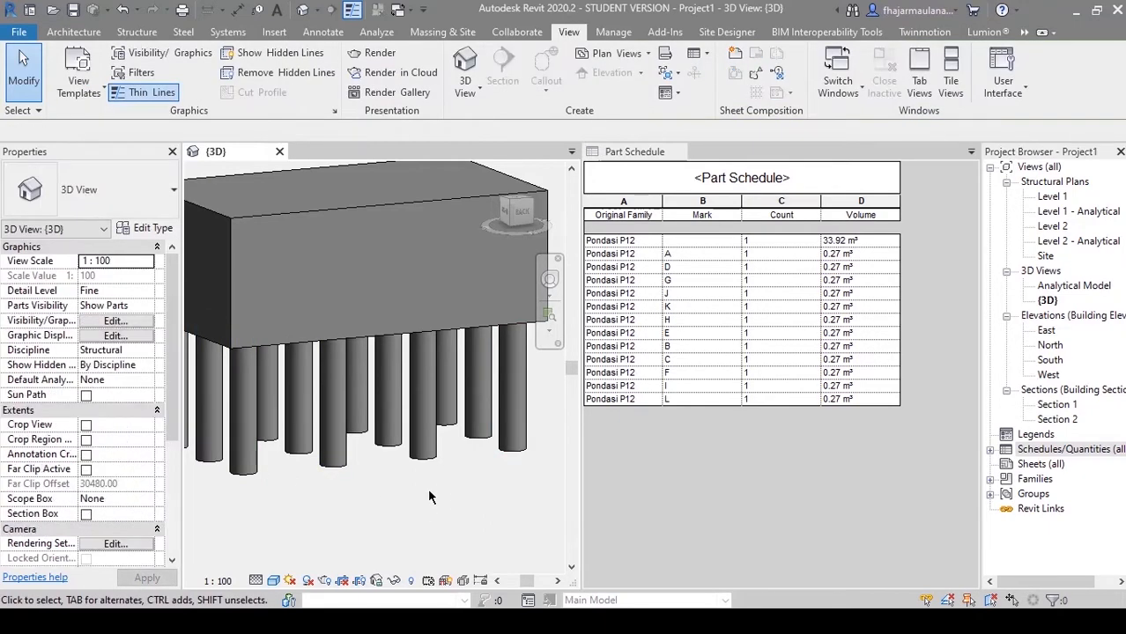
{"action": "middle_click_drag", "start_coordinate": [430, 494], "coordinate": [369, 498]}
{"action": "scroll", "coordinate": [459, 521], "scroll_direction": "down", "scroll_amount": 1}
{"action": "scroll", "coordinate": [306, 465], "scroll_direction": "up", "scroll_amount": 2}
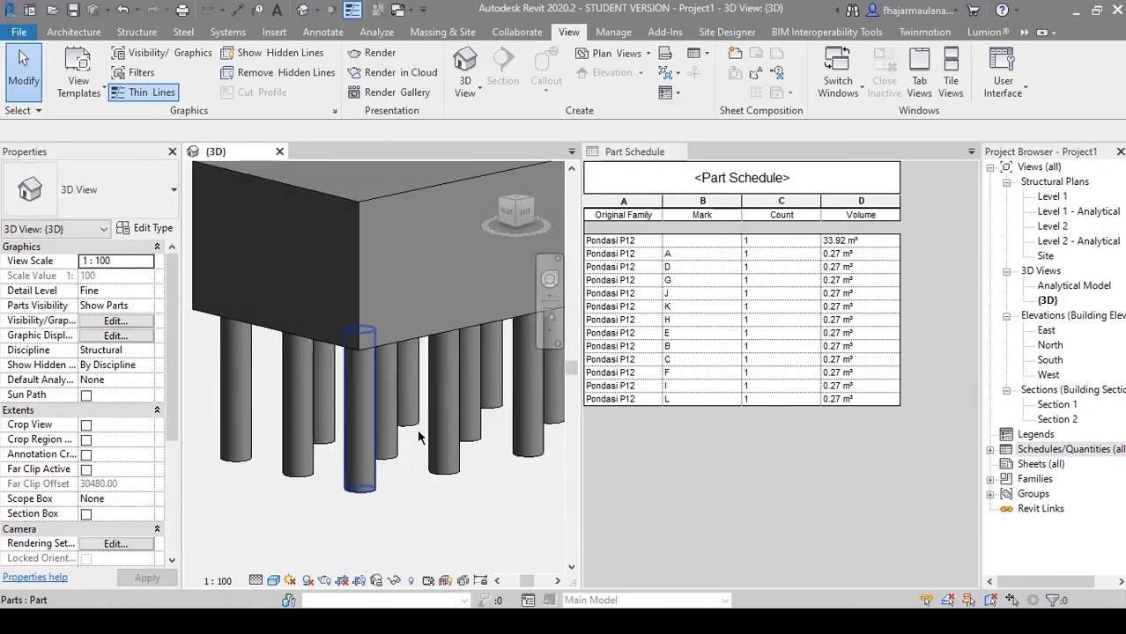
{"action": "mouse_move", "coordinate": [345, 493]}
{"action": "middle_mouse_down", "text": "shift"}
{"action": "mouse_move", "coordinate": [334, 496]}
{"action": "mouse_move", "coordinate": [352, 498]}
{"action": "mouse_move", "coordinate": [356, 474]}
{"action": "middle_mouse_up", "text": "shift"}
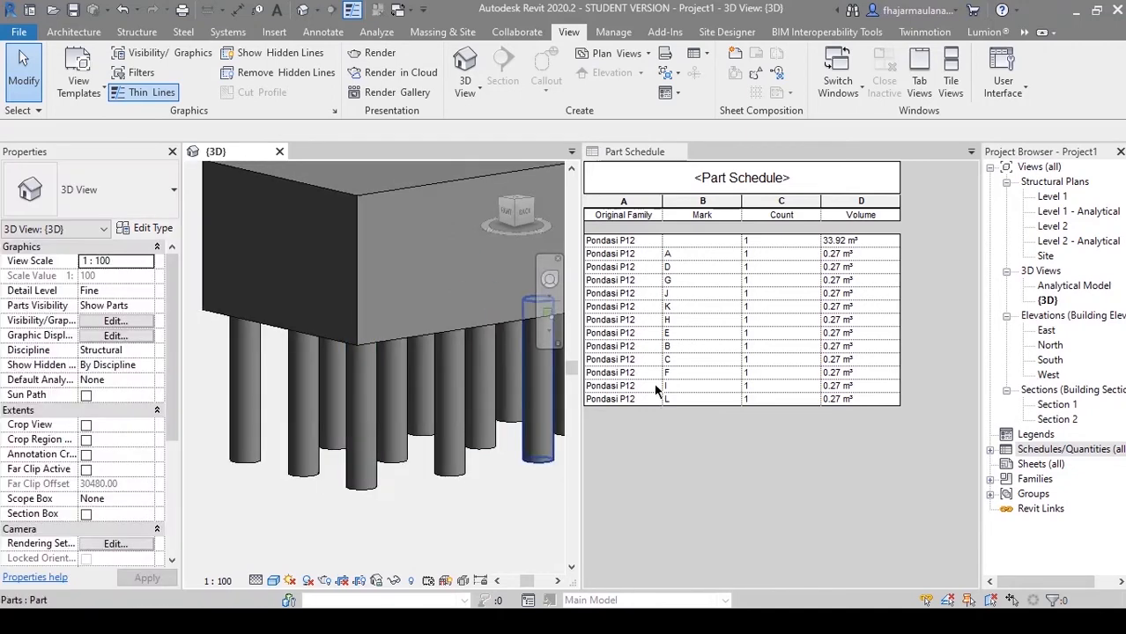
Step: Rename the Mark column heading in the part schedule to Titik Pancang
{"action": "left_click", "coordinate": [718, 219]}
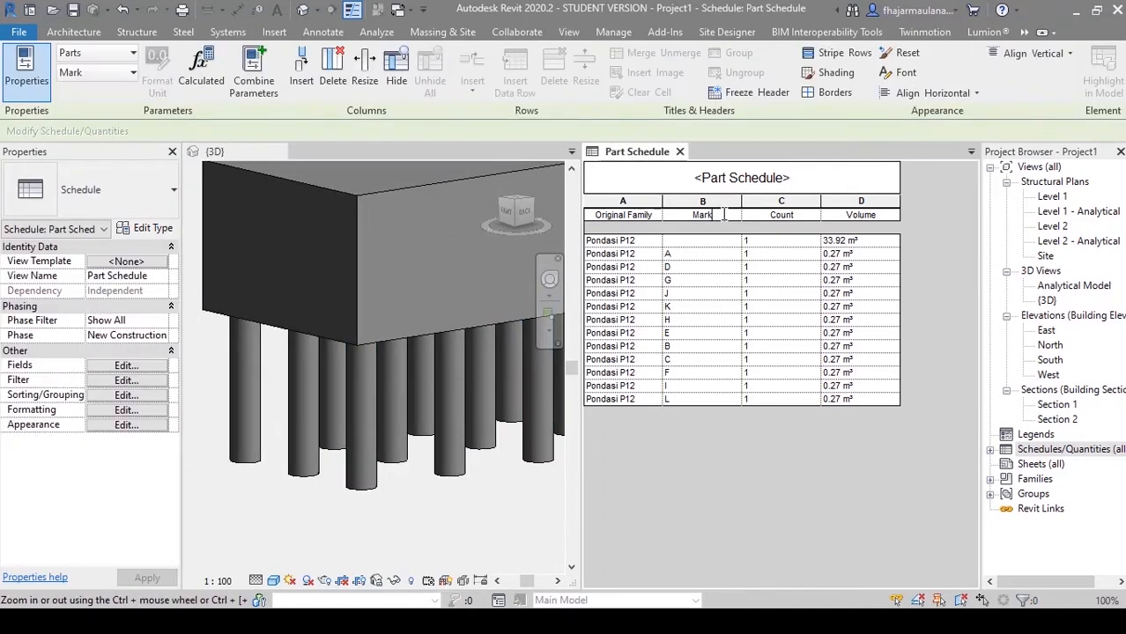
{"action": "left_click", "coordinate": [705, 217]}
{"action": "type", "text": "t"}
{"action": "key", "text": "BackSpace"}
{"action": "key", "text": "BackSpace"}
{"action": "type", "text": "itik Pancang"}
{"action": "left_click", "coordinate": [701, 240]}
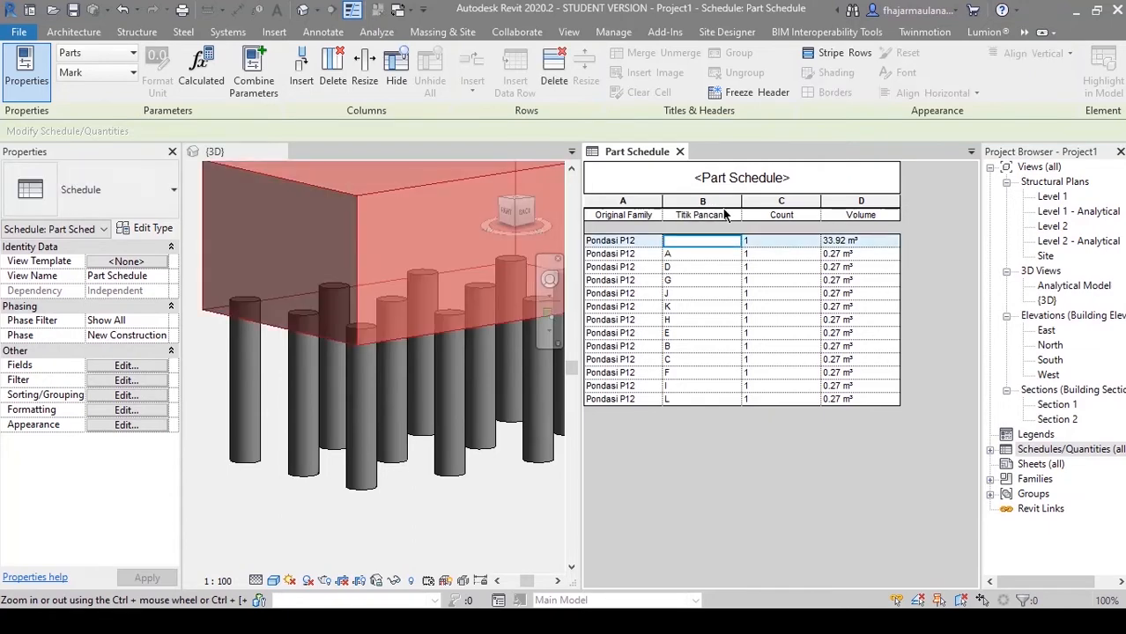
Step: Add the Comments field to the part schedule and move it ahead of Original Family as the first column
{"action": "left_click", "coordinate": [439, 514]}
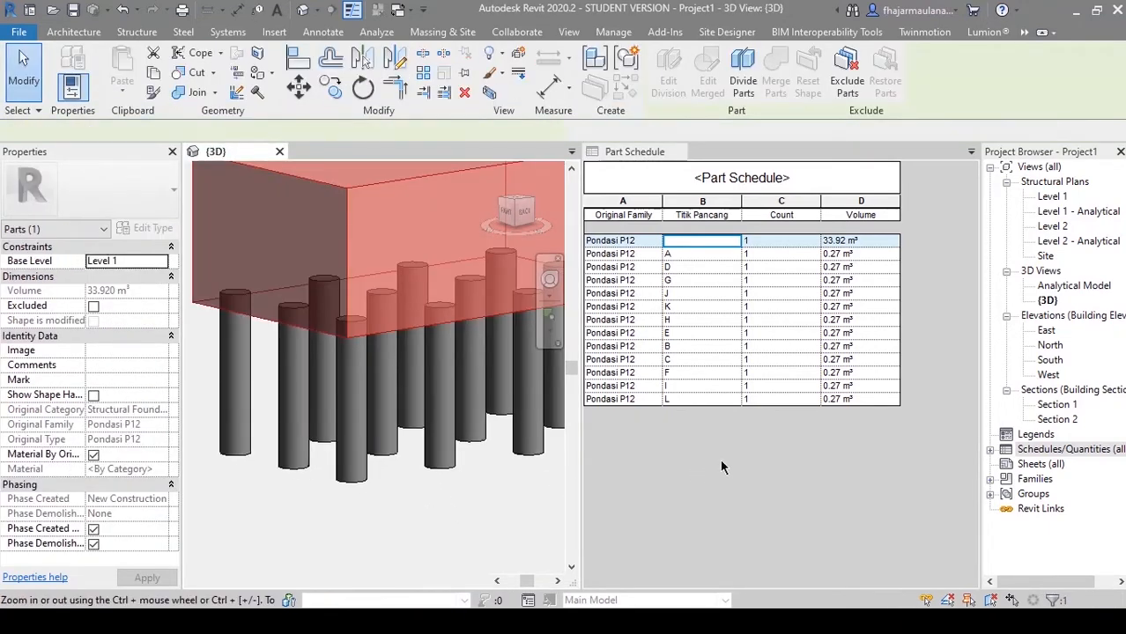
{"action": "left_click", "coordinate": [710, 478]}
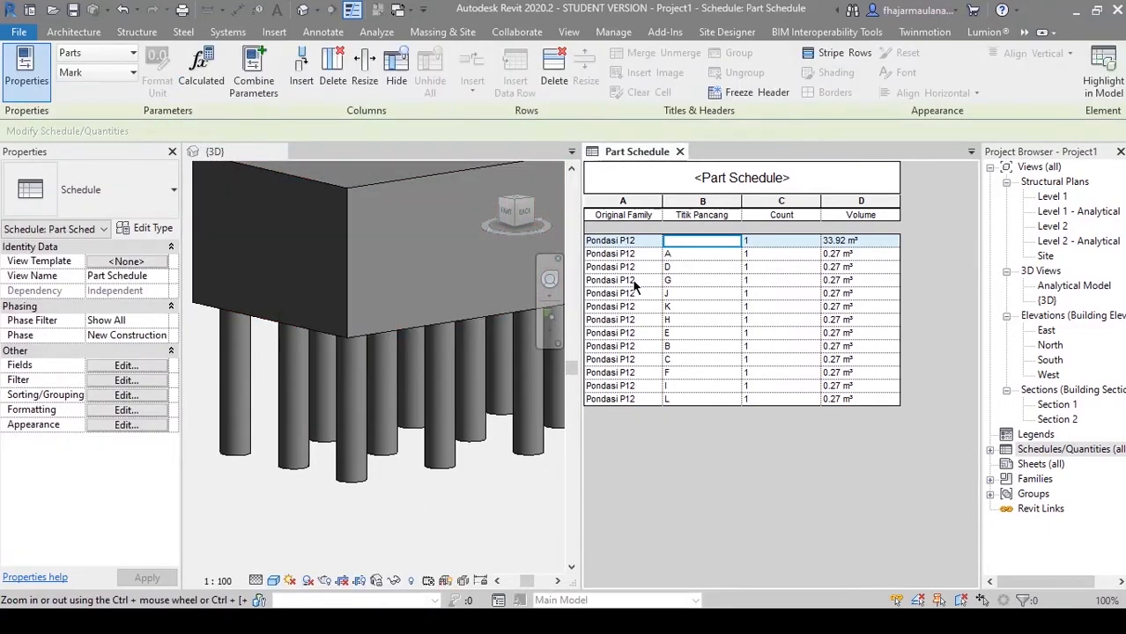
{"action": "left_click", "coordinate": [126, 365]}
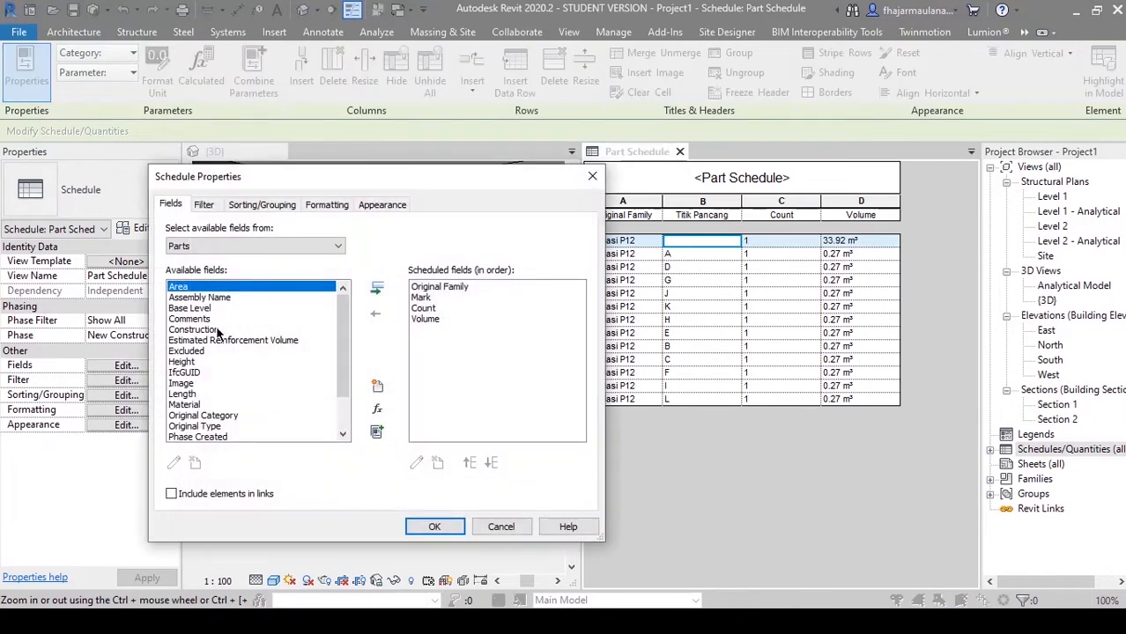
{"action": "left_click", "coordinate": [211, 319]}
{"action": "left_click", "coordinate": [376, 288]}
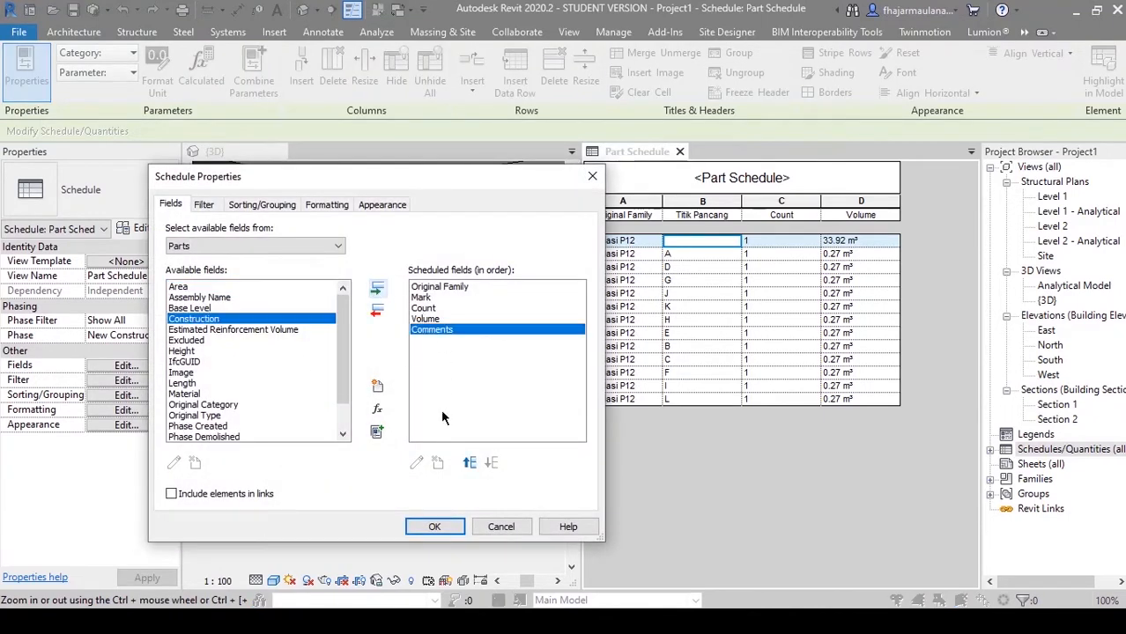
{"action": "left_click", "coordinate": [470, 463]}
{"action": "left_click", "coordinate": [471, 463]}
{"action": "left_click", "coordinate": [470, 463]}
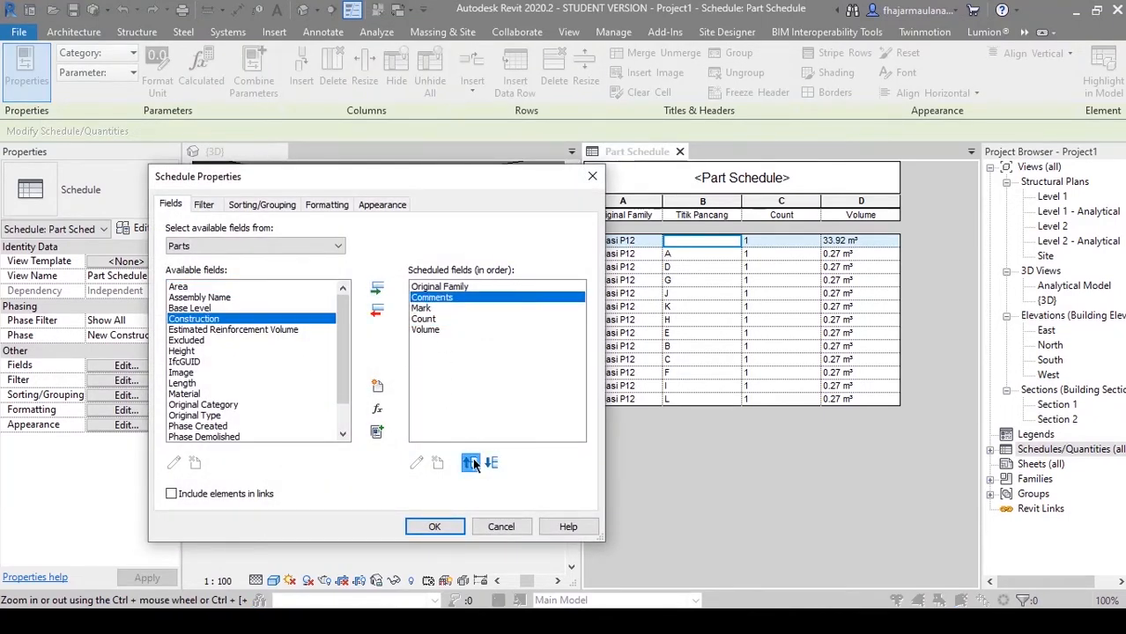
{"action": "left_click", "coordinate": [470, 463]}
{"action": "left_click", "coordinate": [435, 526]}
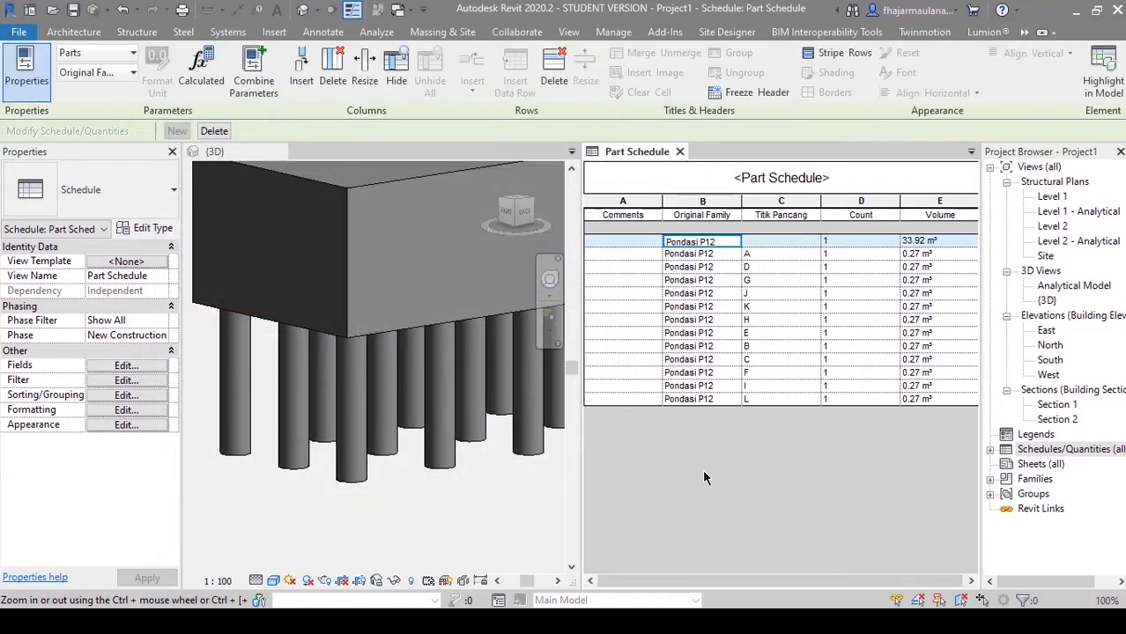
Step: Set the Comments of the pile cap part to Pekerjaan Pile Cap
{"action": "left_click", "coordinate": [411, 430]}
{"action": "middle_click_drag", "start_coordinate": [401, 450], "coordinate": [407, 490], "text": "shift"}
{"action": "mouse_move", "coordinate": [407, 489]}
{"action": "middle_mouse_down"}
{"action": "mouse_move", "coordinate": [400, 512]}
{"action": "mouse_move", "coordinate": [388, 497]}
{"action": "middle_mouse_up"}
{"action": "scroll", "coordinate": [399, 513], "scroll_direction": "down", "scroll_amount": 1}
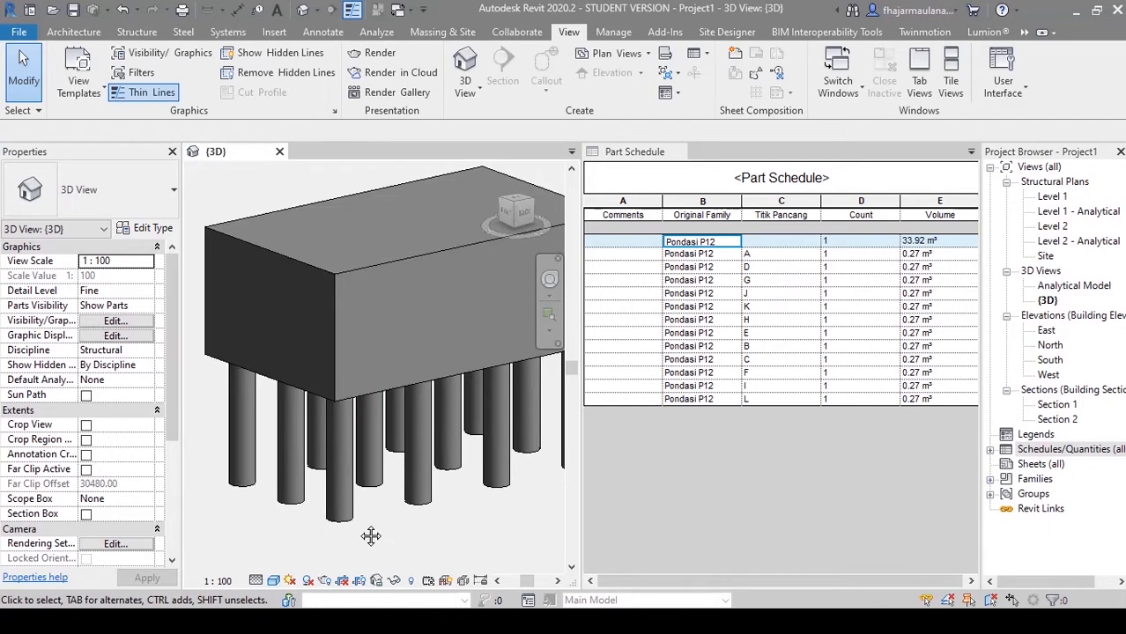
{"action": "middle_click_drag", "start_coordinate": [370, 536], "coordinate": [354, 533]}
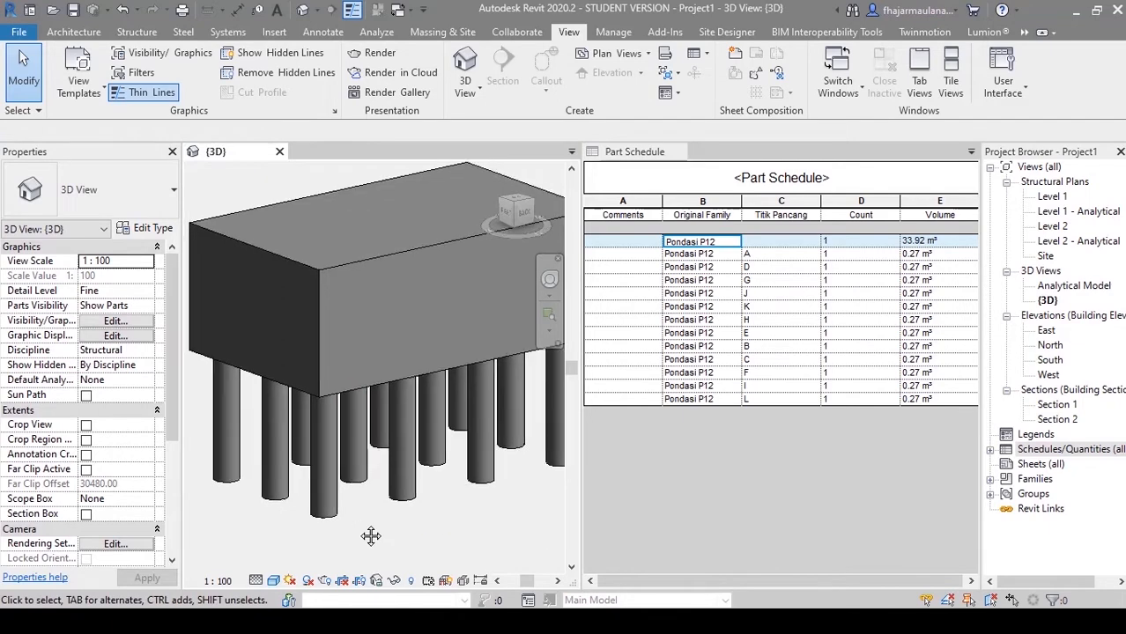
{"action": "left_click", "coordinate": [326, 292]}
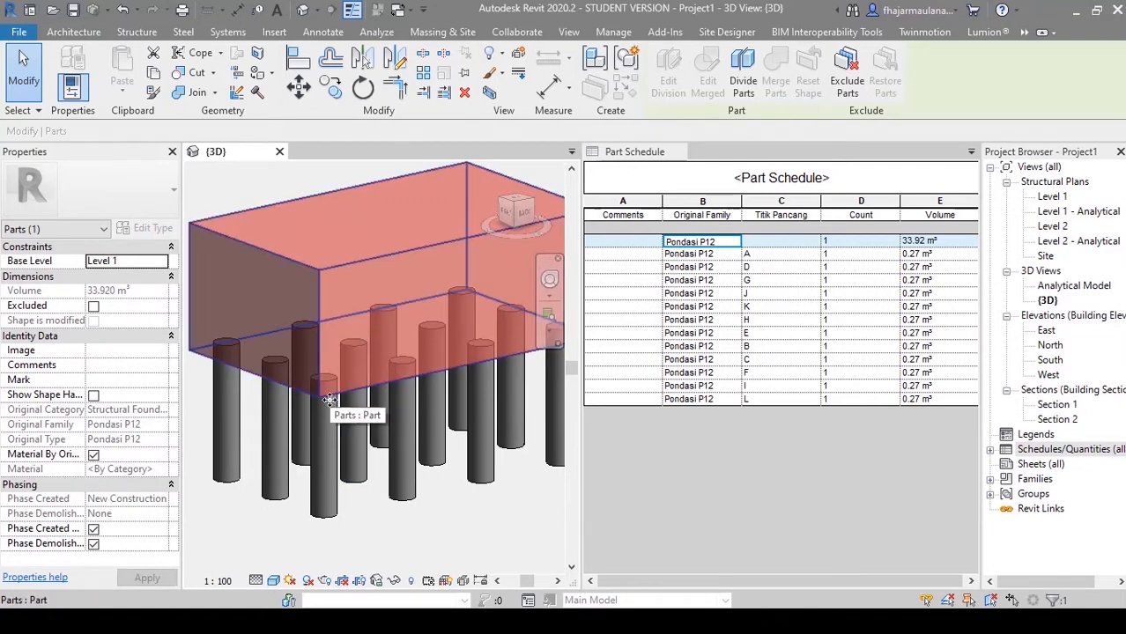
{"action": "middle_click_drag", "start_coordinate": [360, 401], "coordinate": [375, 404]}
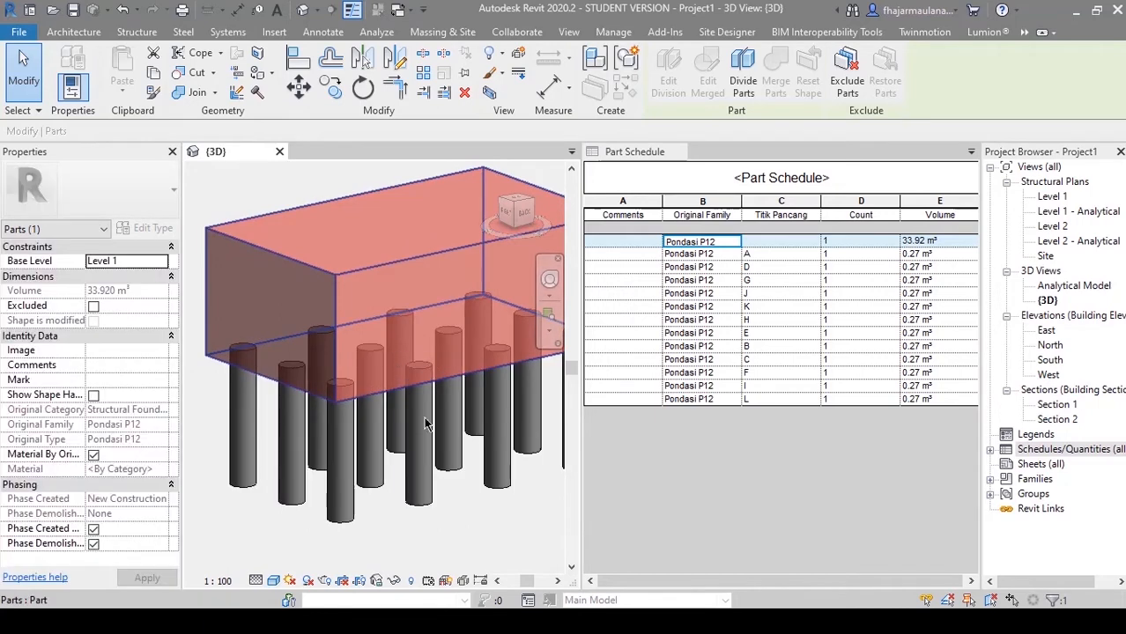
{"action": "left_click", "coordinate": [123, 365]}
{"action": "type", "text": "Tip"}
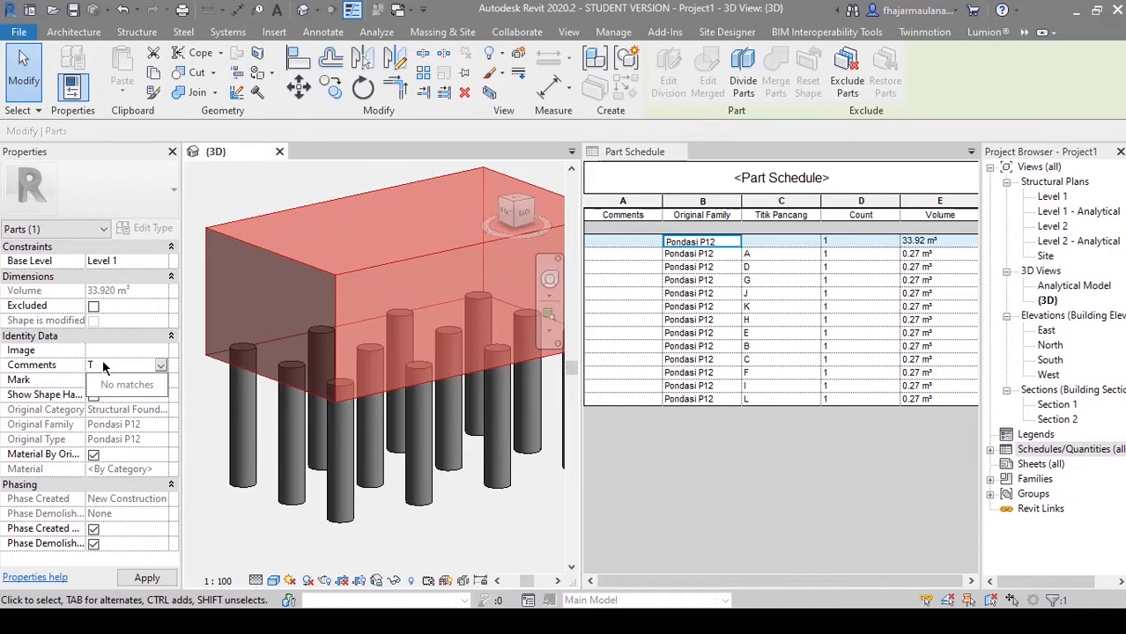
{"action": "key", "text": "BackSpace"}
{"action": "type", "text": "P"}
{"action": "type", "text": "ekerjaan"}
{"action": "type", "text": " P"}
{"action": "type", "text": "ile Cap"}
{"action": "key", "text": "Return"}
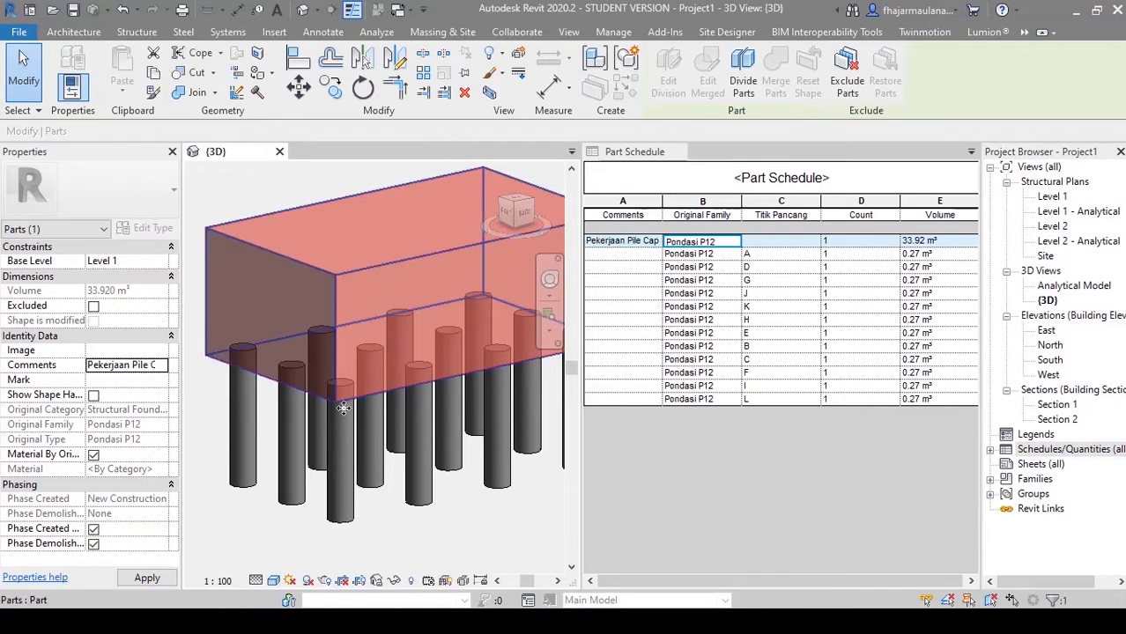
Step: Select all twelve pile parts together in the 3D view and set their Comments to Pekerjaan Pancang
{"action": "middle_click_drag", "start_coordinate": [350, 431], "coordinate": [352, 432]}
{"action": "left_click", "coordinate": [260, 538]}
{"action": "scroll", "coordinate": [369, 469], "scroll_direction": "down", "scroll_amount": 1}
{"action": "middle_click_drag", "start_coordinate": [360, 512], "coordinate": [363, 476], "text": "shift"}
{"action": "scroll", "coordinate": [356, 445], "scroll_direction": "down", "scroll_amount": 2}
{"action": "middle_click_drag", "start_coordinate": [345, 434], "coordinate": [363, 467], "text": "shift"}
{"action": "scroll", "coordinate": [357, 445], "scroll_direction": "up", "scroll_amount": 2}
{"action": "scroll", "coordinate": [363, 476], "scroll_direction": "down", "scroll_amount": 1}
{"action": "left_click_drag", "start_coordinate": [510, 506], "coordinate": [231, 472]}
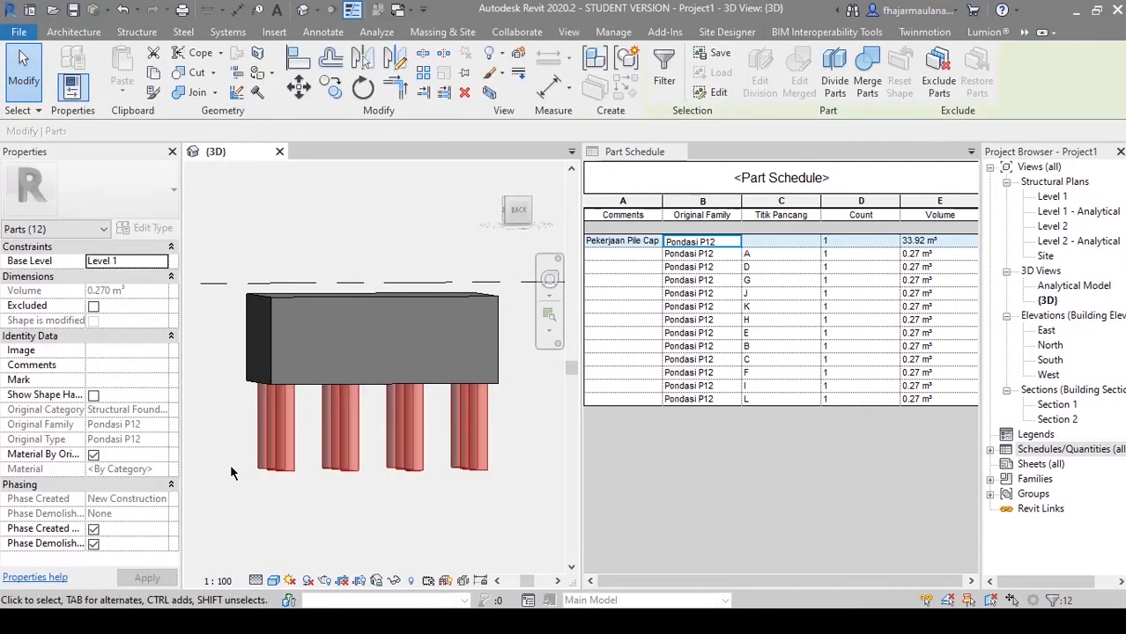
{"action": "left_click", "coordinate": [111, 366]}
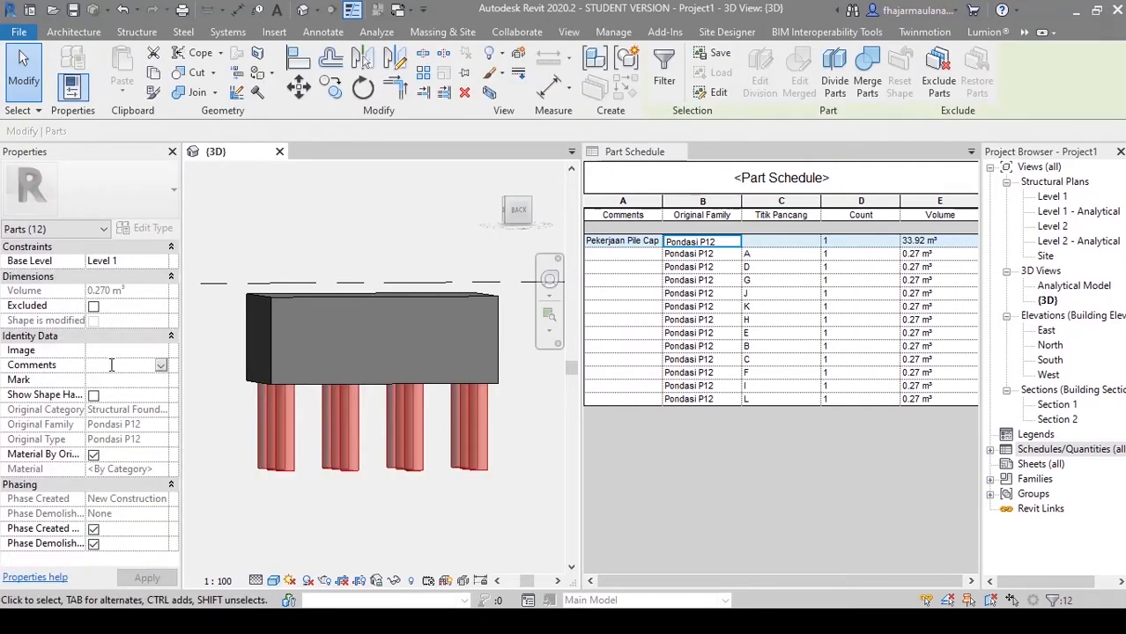
{"action": "type", "text": "Pekerjaan"}
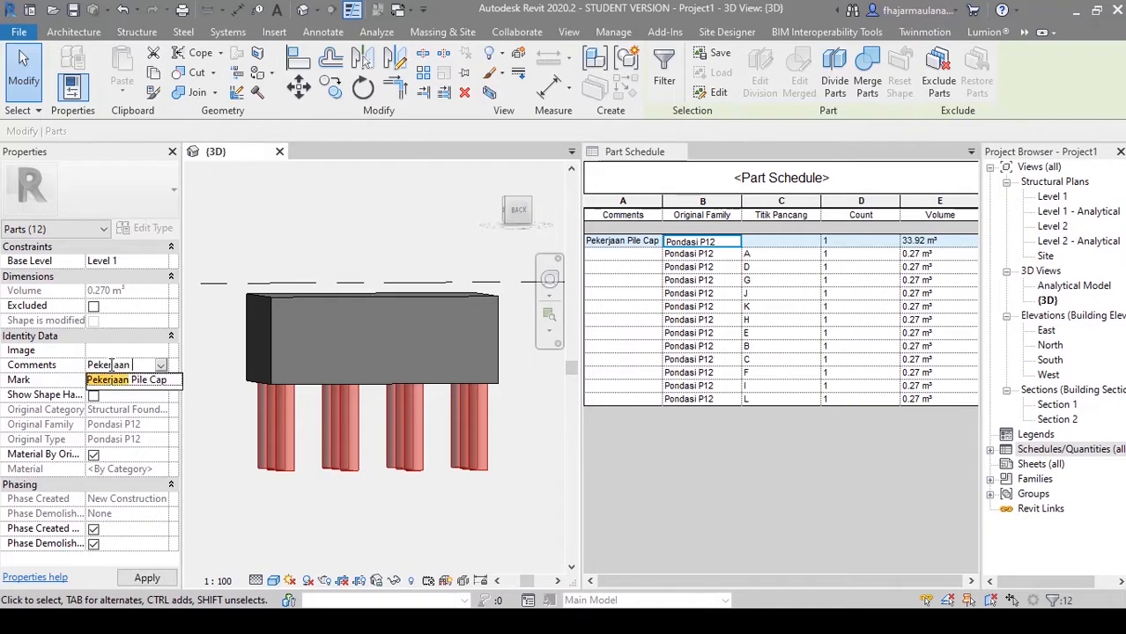
{"action": "type", "text": " Pile C"}
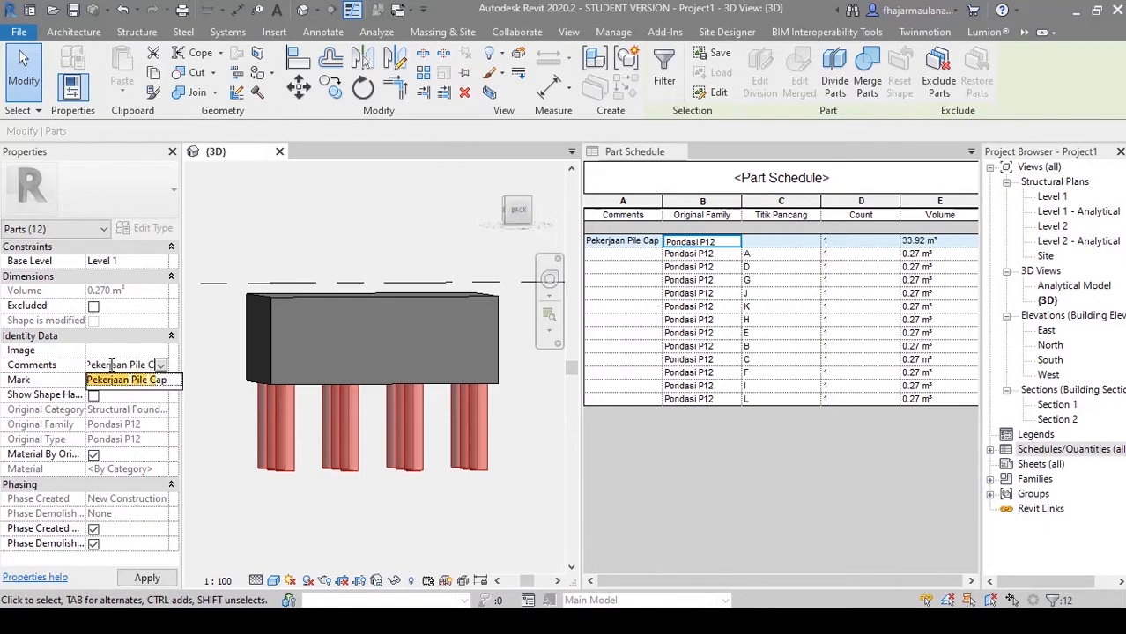
{"action": "key", "text": "BackSpace"}
{"action": "key", "text": "BackSpace"}
{"action": "key", "text": "BackSpace"}
{"action": "type", "text": "Pancang"}
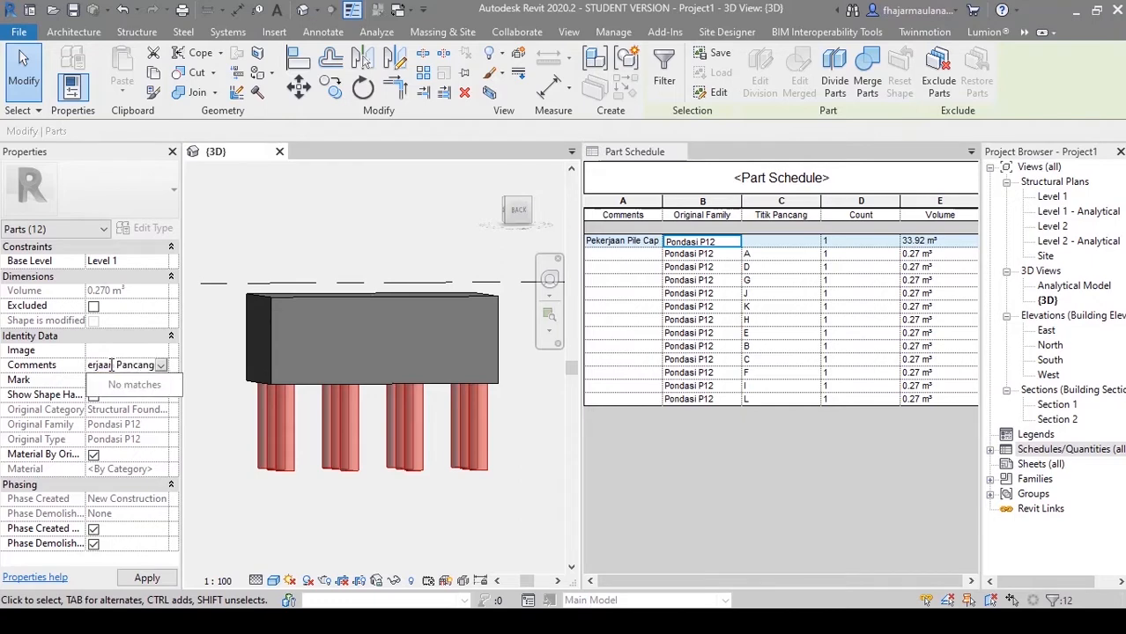
{"action": "key", "text": "Return"}
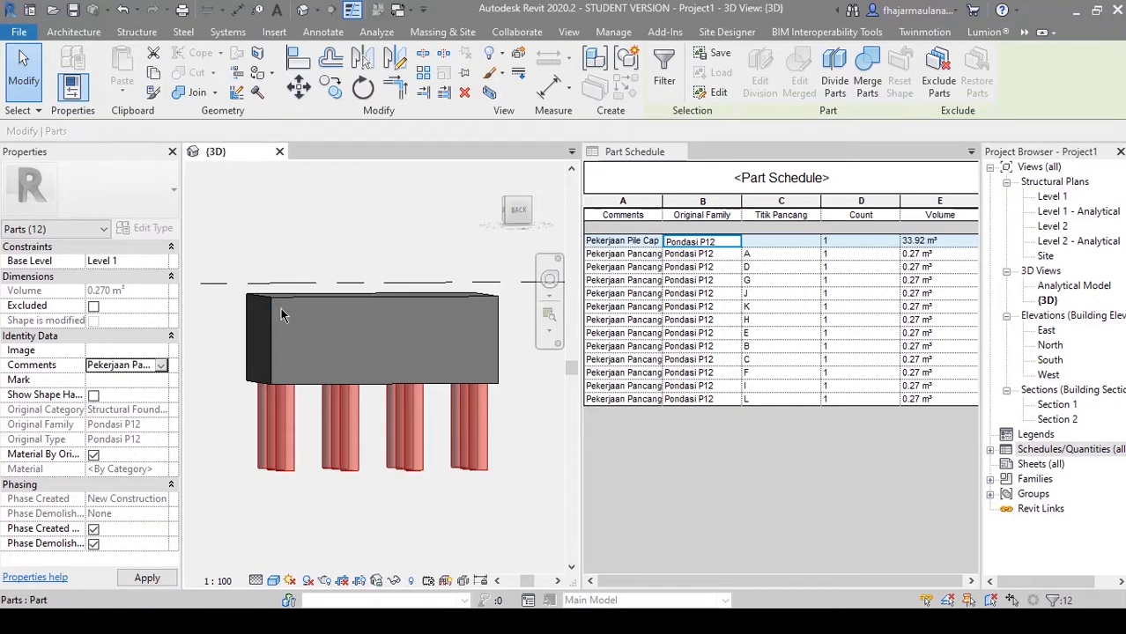
Step: Rename the Comments column heading in the part schedule to Tipe Pekerjaan
{"action": "left_click", "coordinate": [250, 521]}
{"action": "middle_click_drag", "start_coordinate": [339, 527], "coordinate": [617, 550], "text": "shift"}
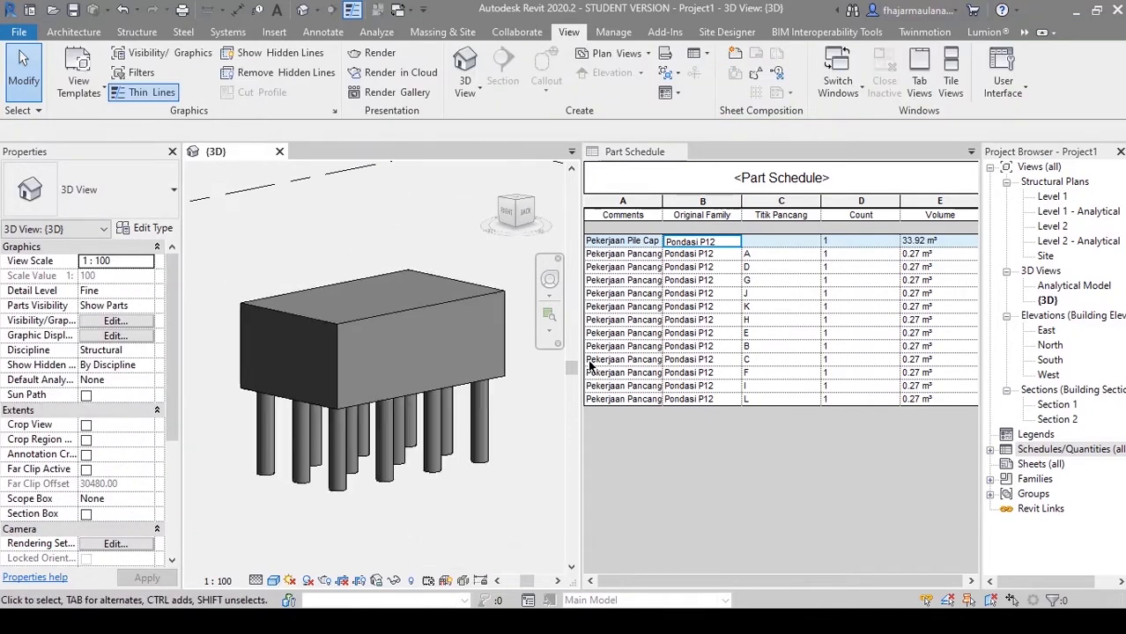
{"action": "left_click", "coordinate": [643, 224]}
{"action": "left_click", "coordinate": [649, 218]}
{"action": "left_click_drag", "start_coordinate": [649, 218], "coordinate": [583, 220]}
{"action": "type", "text": "T"}
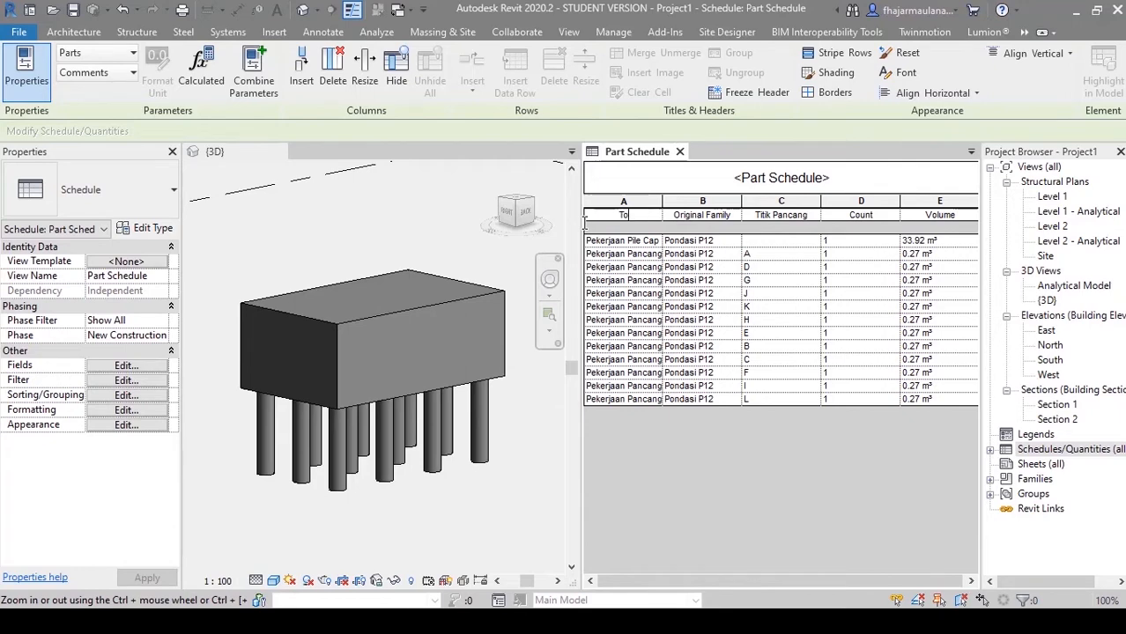
{"action": "type", "text": "ipe Pekerjaan"}
{"action": "key", "text": "Return"}
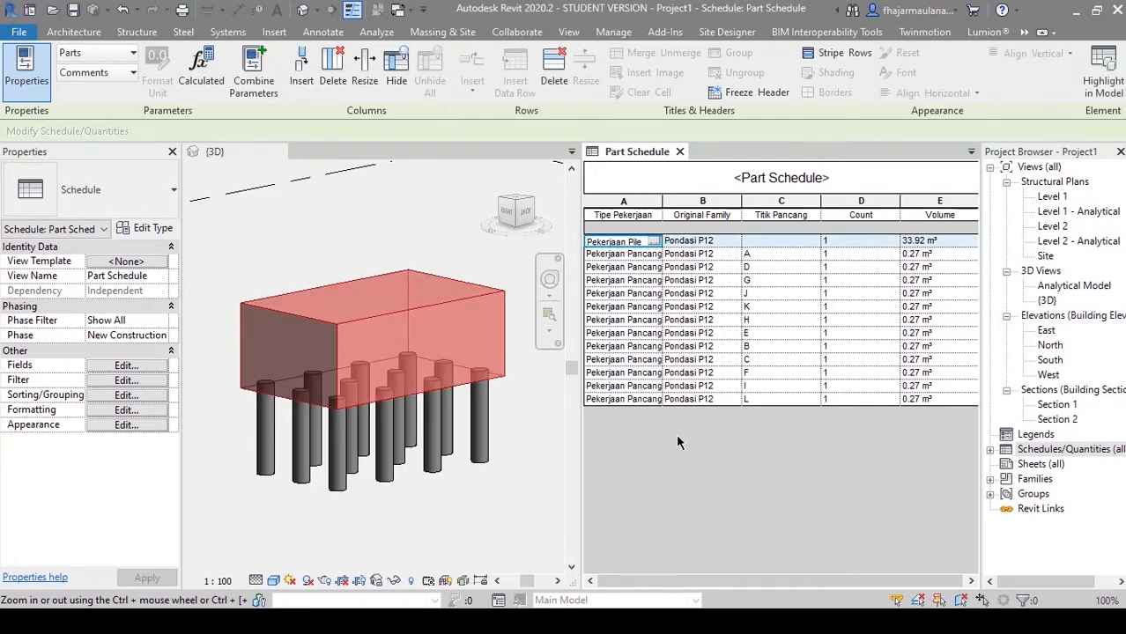
{"action": "left_click", "coordinate": [705, 283]}
{"action": "left_click", "coordinate": [617, 243]}
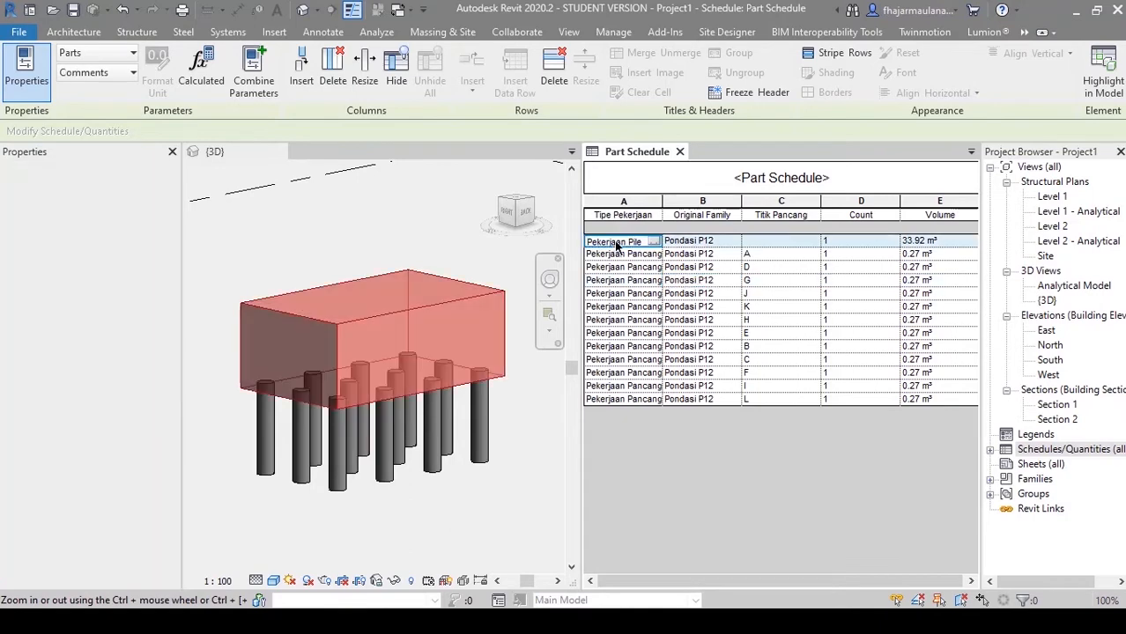
{"action": "left_click", "coordinate": [701, 224]}
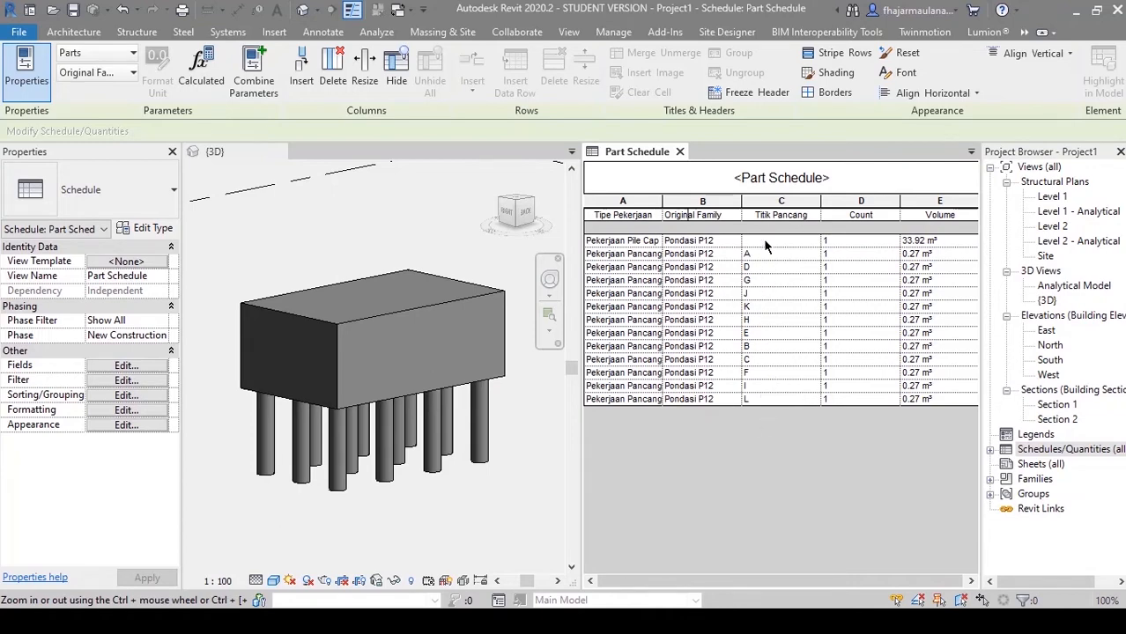
{"action": "left_click_drag", "start_coordinate": [808, 583], "coordinate": [821, 585]}
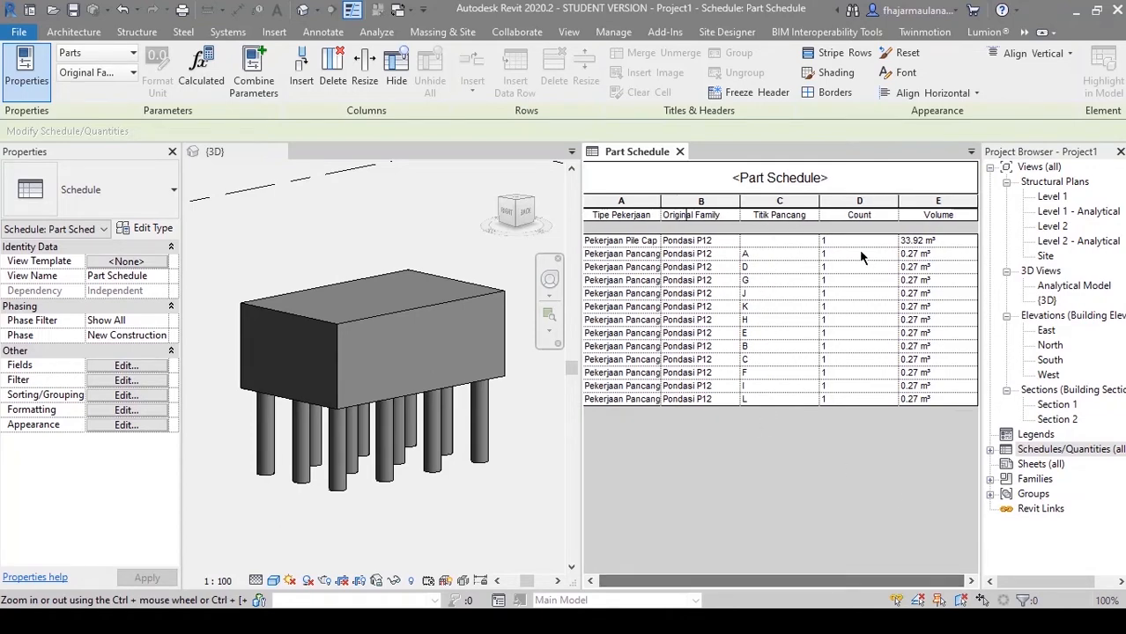
{"action": "left_click_drag", "start_coordinate": [705, 580], "coordinate": [651, 576]}
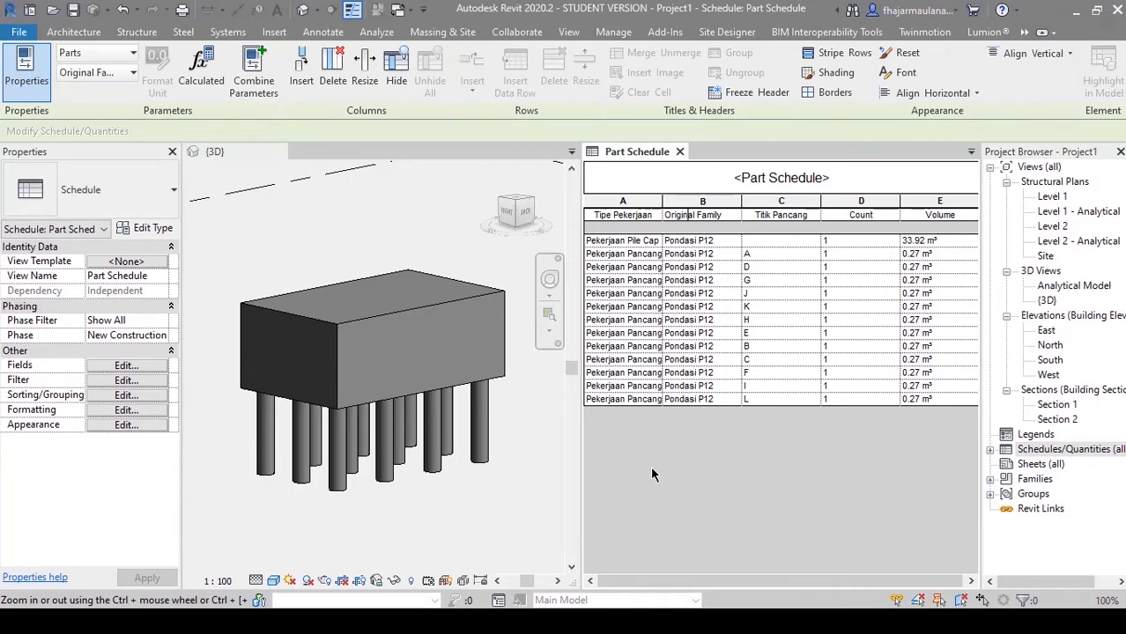
Step: Sort the part schedule by Comments in ascending order, with a header and a footer showing title, count, and totals
{"action": "left_click", "coordinate": [124, 367]}
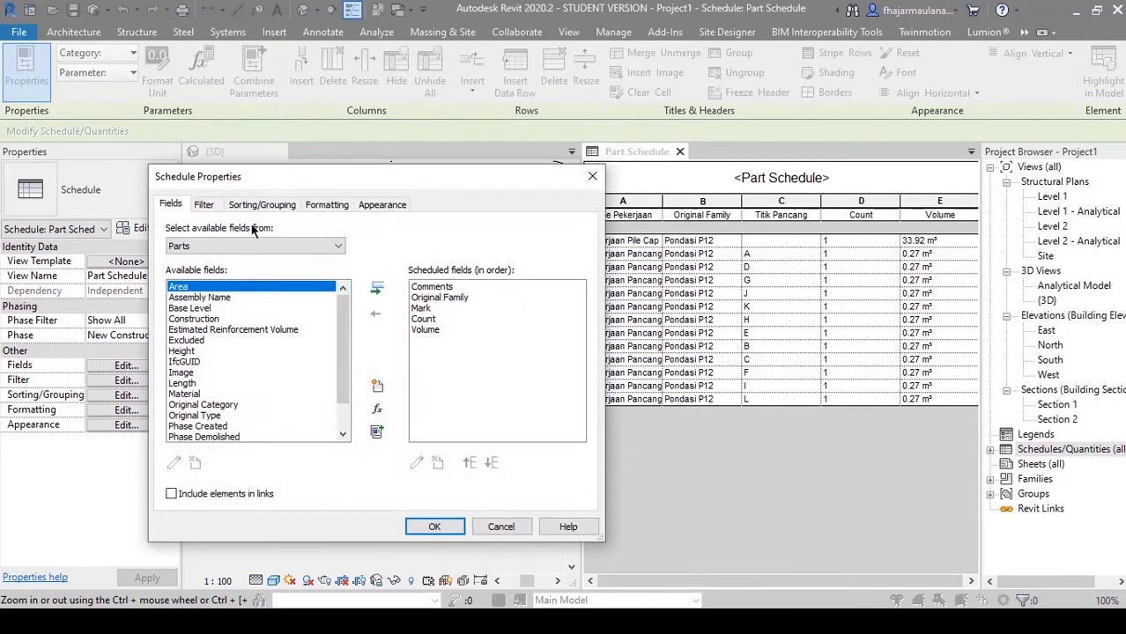
{"action": "left_click", "coordinate": [276, 189]}
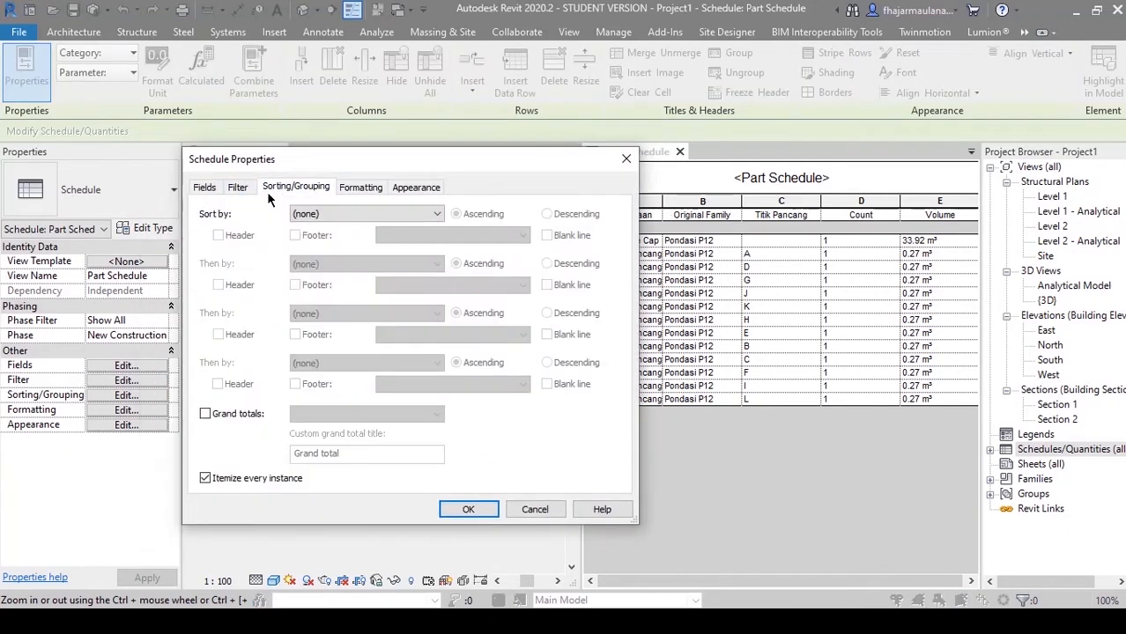
{"action": "left_click", "coordinate": [323, 215]}
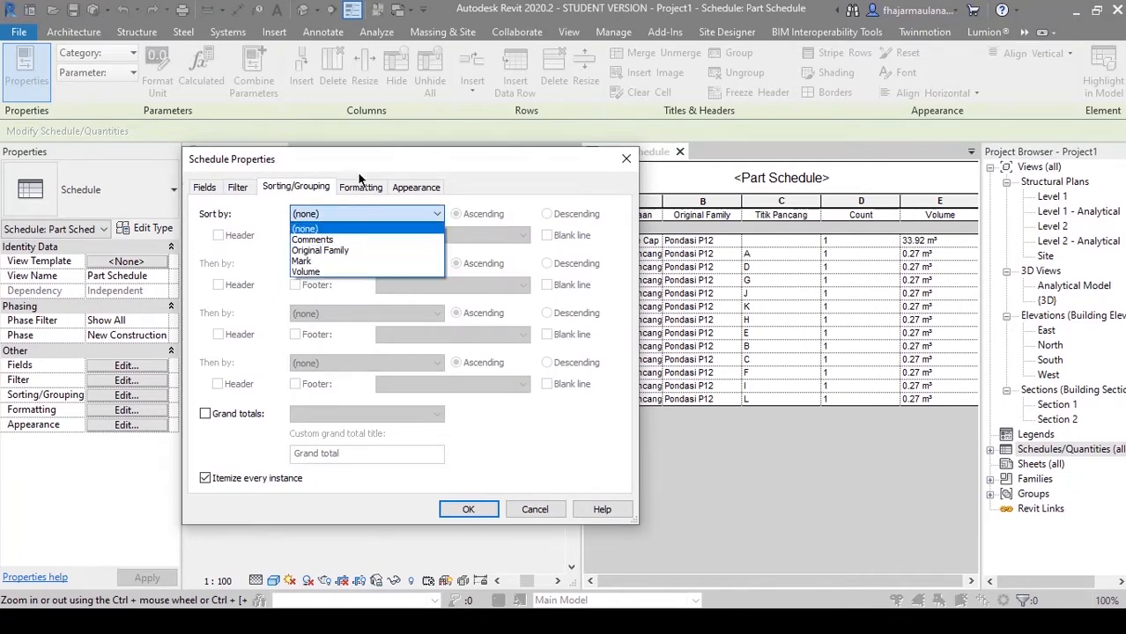
{"action": "left_click", "coordinate": [319, 238]}
{"action": "left_click_drag", "start_coordinate": [428, 163], "coordinate": [353, 160]}
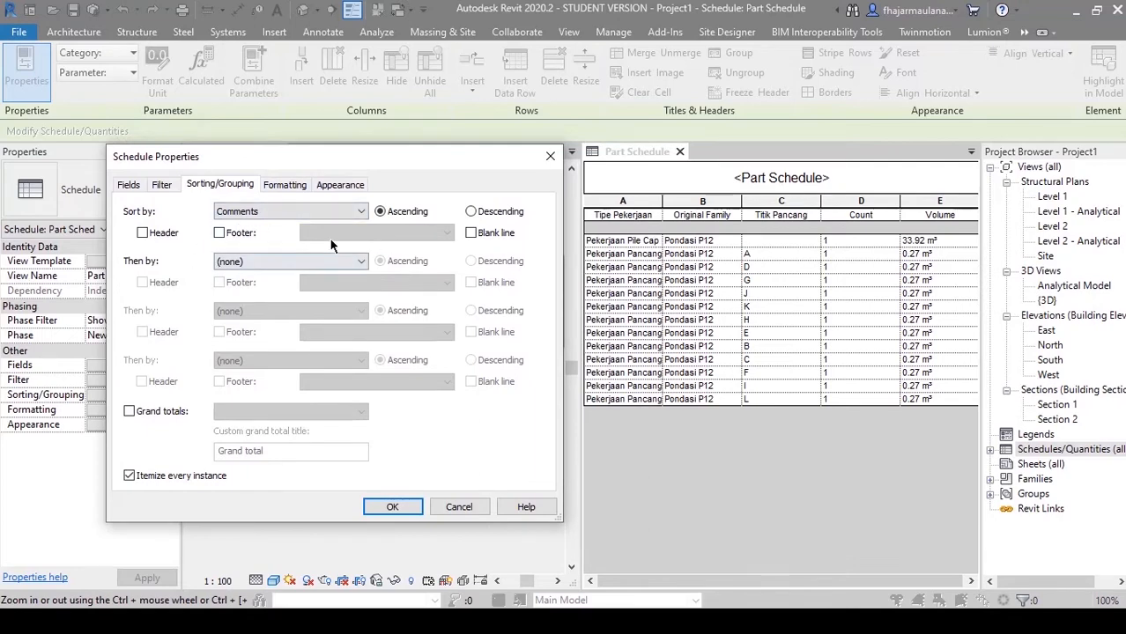
{"action": "left_click", "coordinate": [161, 236]}
{"action": "left_click", "coordinate": [218, 233]}
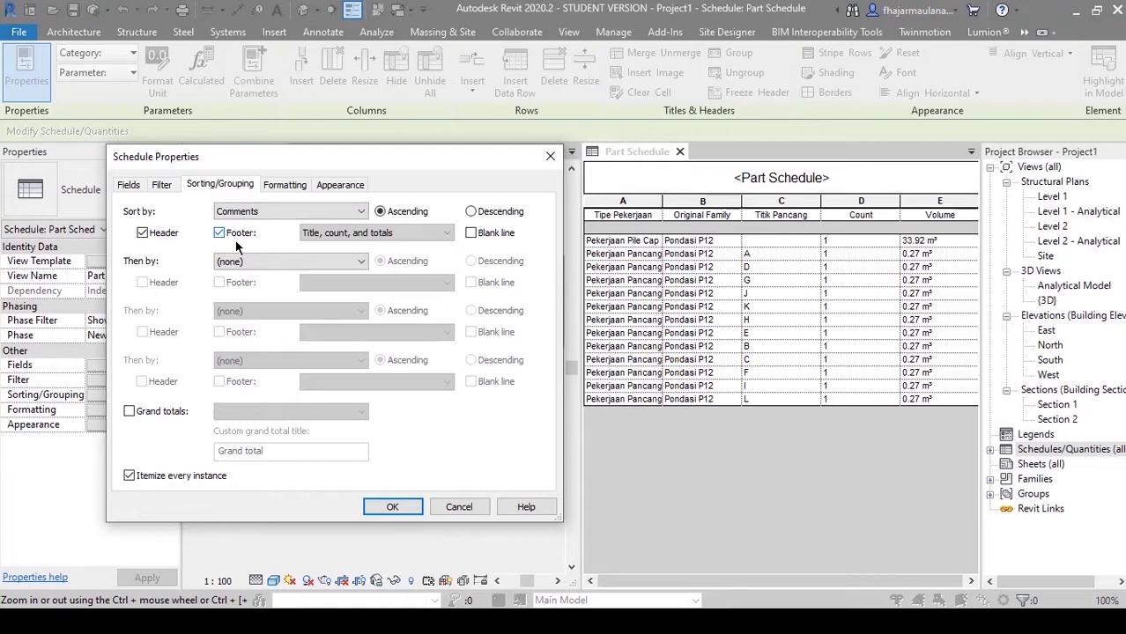
{"action": "left_click", "coordinate": [343, 234]}
{"action": "left_click", "coordinate": [324, 247]}
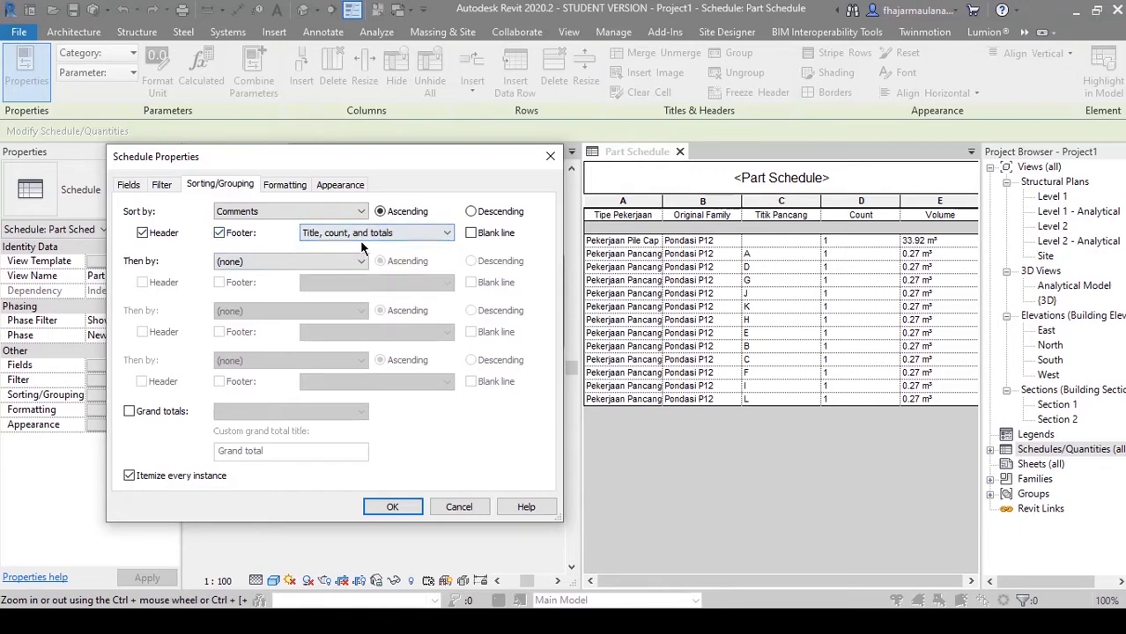
Step: Format the Volume field of the part schedule to calculate totals and apply the schedule properties
{"action": "left_click", "coordinate": [299, 186]}
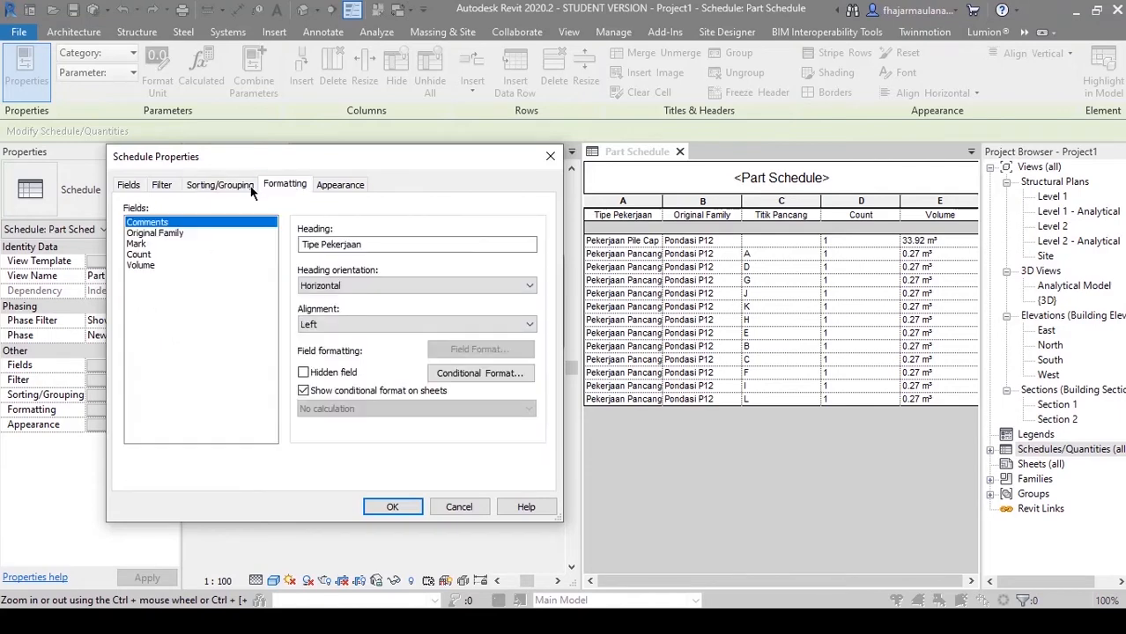
{"action": "left_click", "coordinate": [139, 265]}
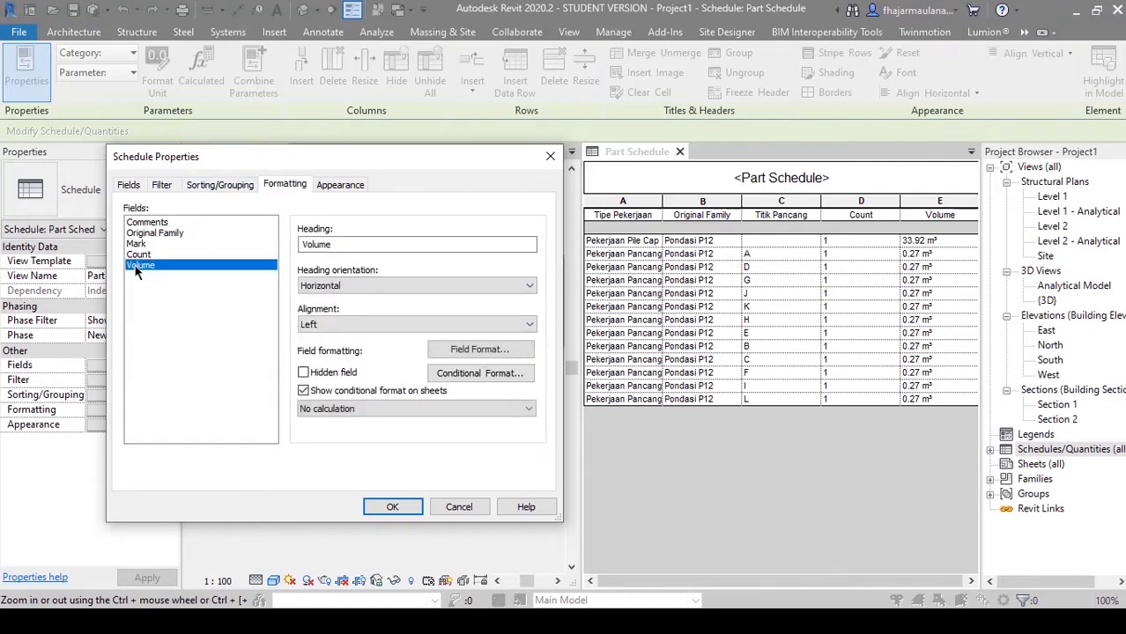
{"action": "left_click", "coordinate": [341, 412]}
{"action": "left_click", "coordinate": [355, 432]}
{"action": "key", "text": "Up"}
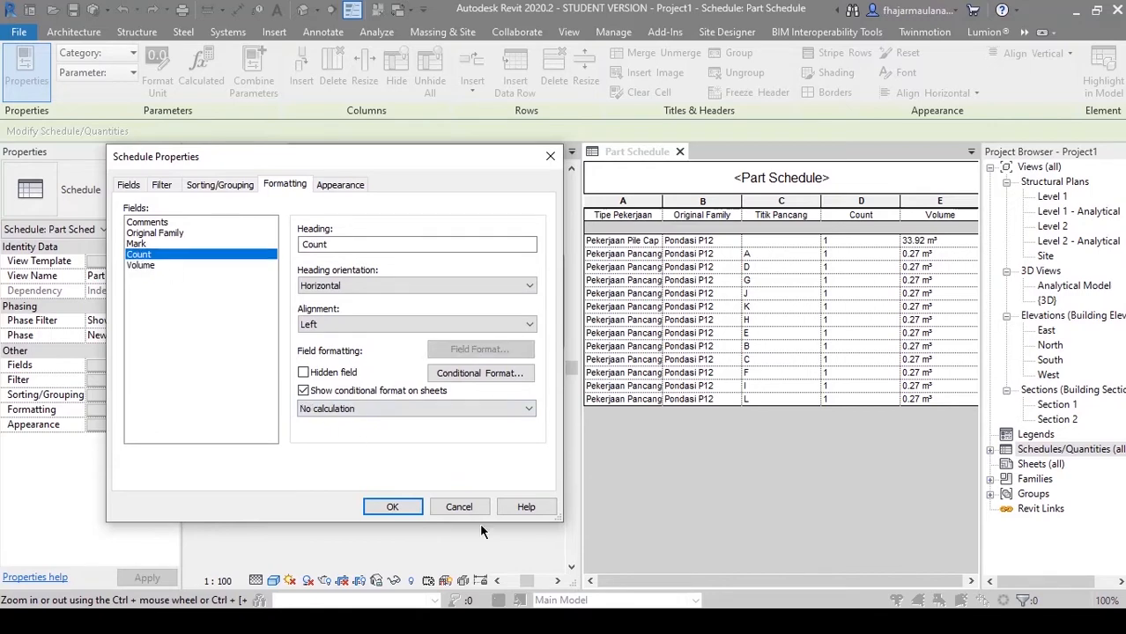
{"action": "left_click", "coordinate": [391, 507]}
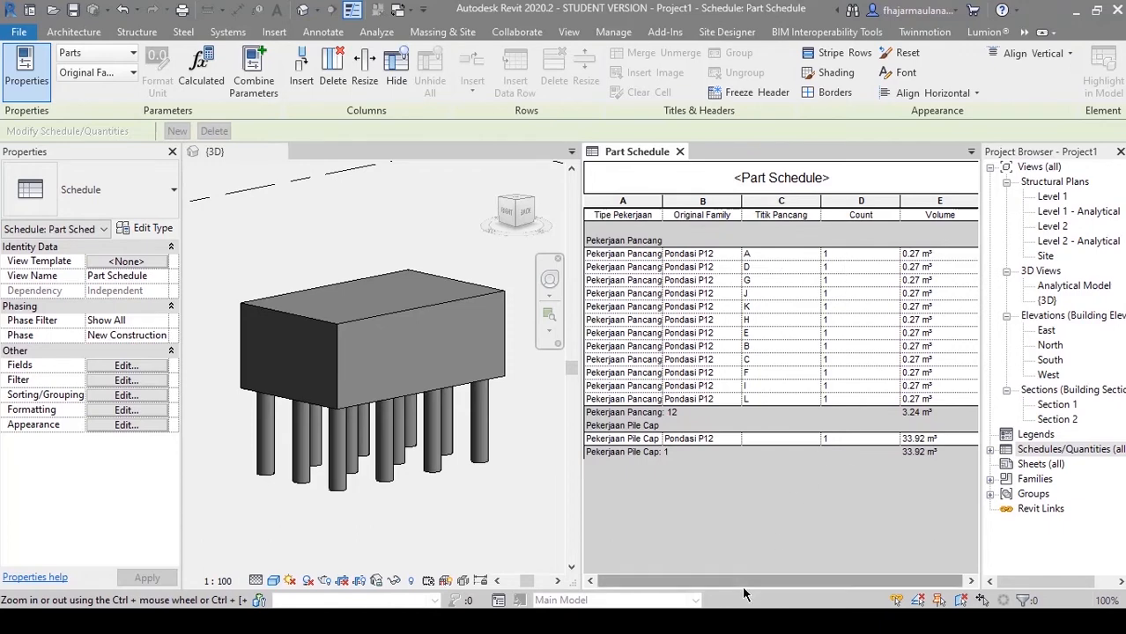
{"action": "left_click_drag", "start_coordinate": [813, 579], "coordinate": [815, 577]}
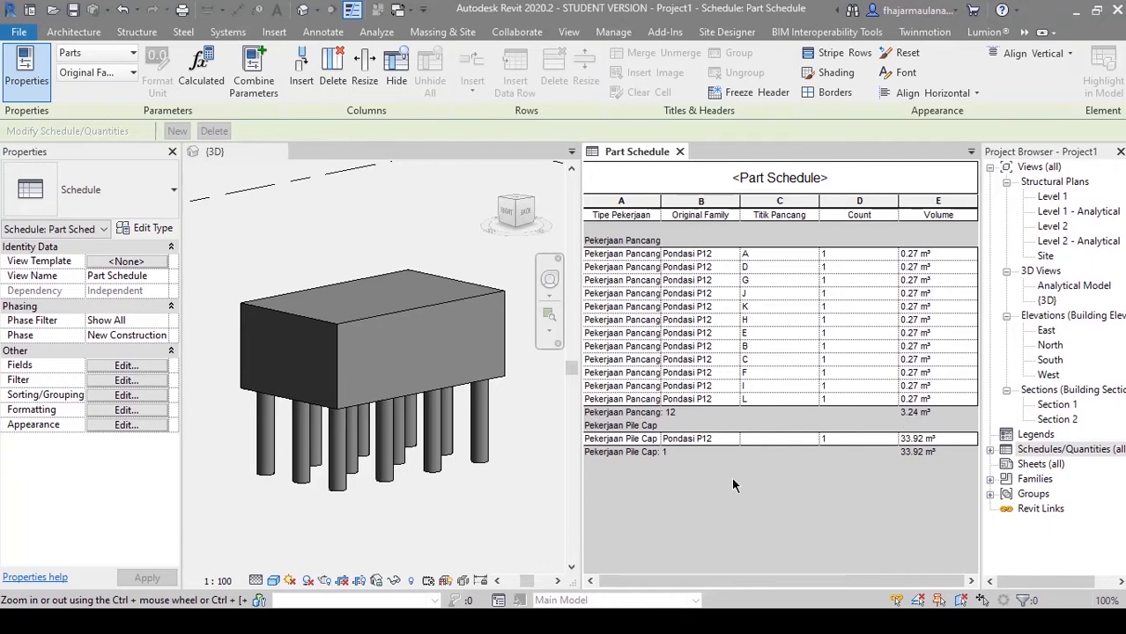
{"action": "left_click_drag", "start_coordinate": [696, 574], "coordinate": [666, 579]}
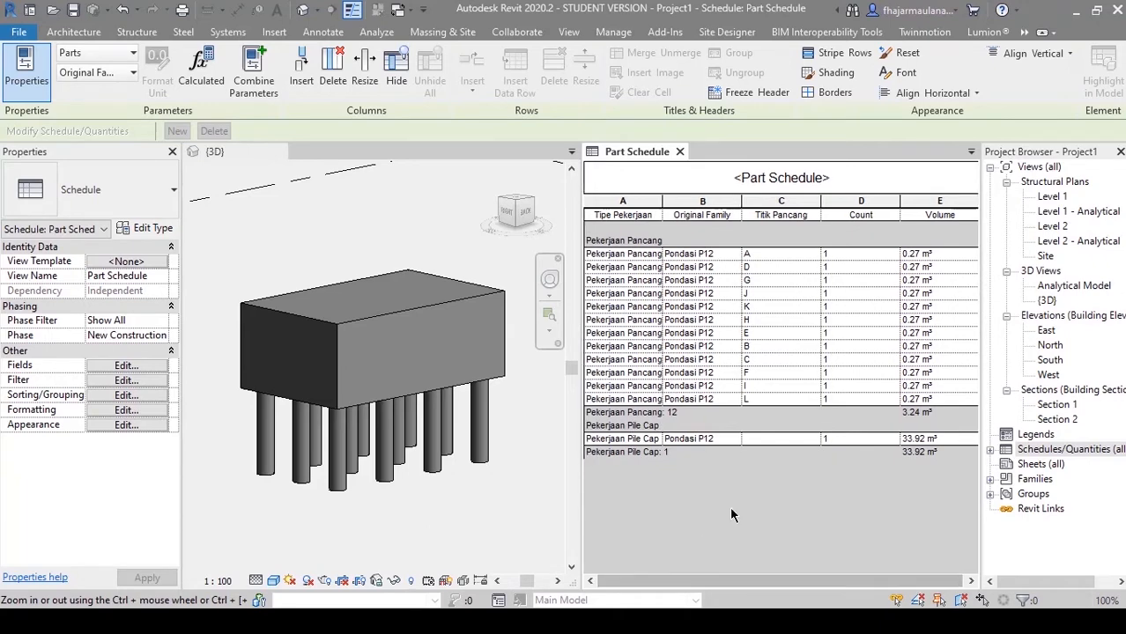
{"action": "left_click", "coordinate": [435, 487]}
{"action": "middle_click_drag", "start_coordinate": [472, 521], "coordinate": [392, 445], "text": "shift"}
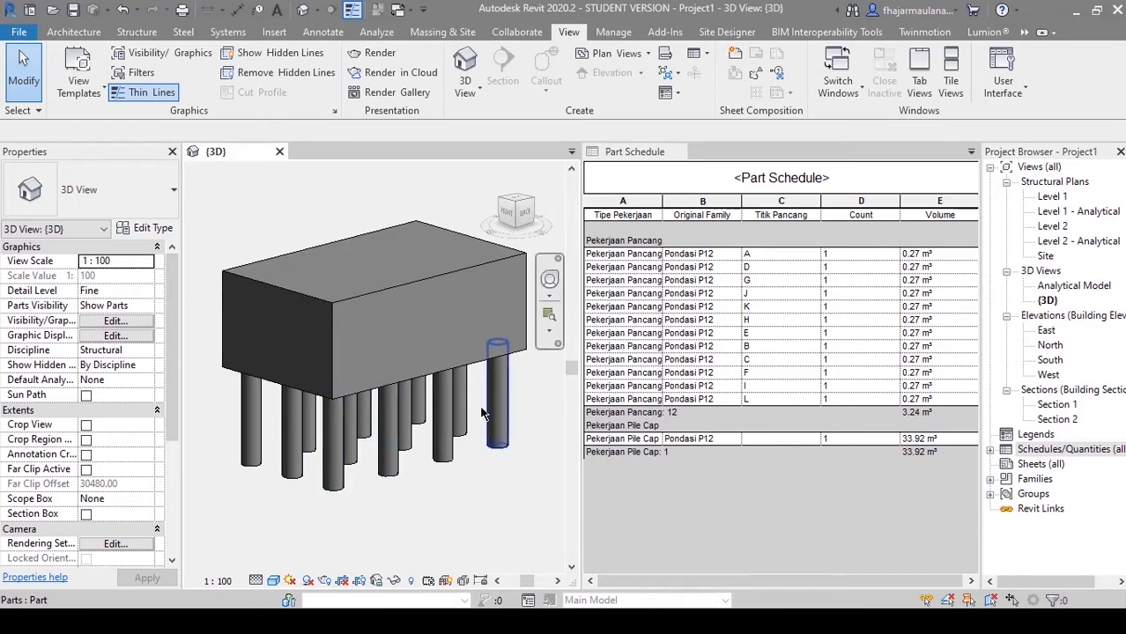
Step: Rename the part schedule's title to Volume beton Pondasi p12, checking the foundation's designation in the PDF drawing
{"action": "left_click", "coordinate": [816, 180]}
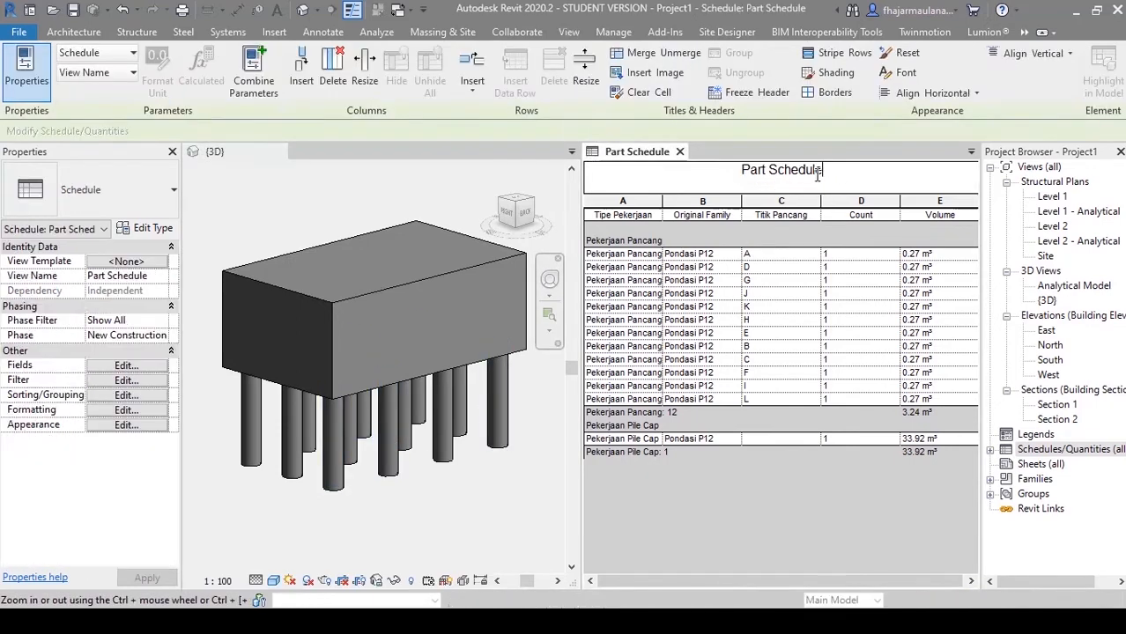
{"action": "left_click_drag", "start_coordinate": [823, 181], "coordinate": [715, 174]}
{"action": "type", "text": "Vol"}
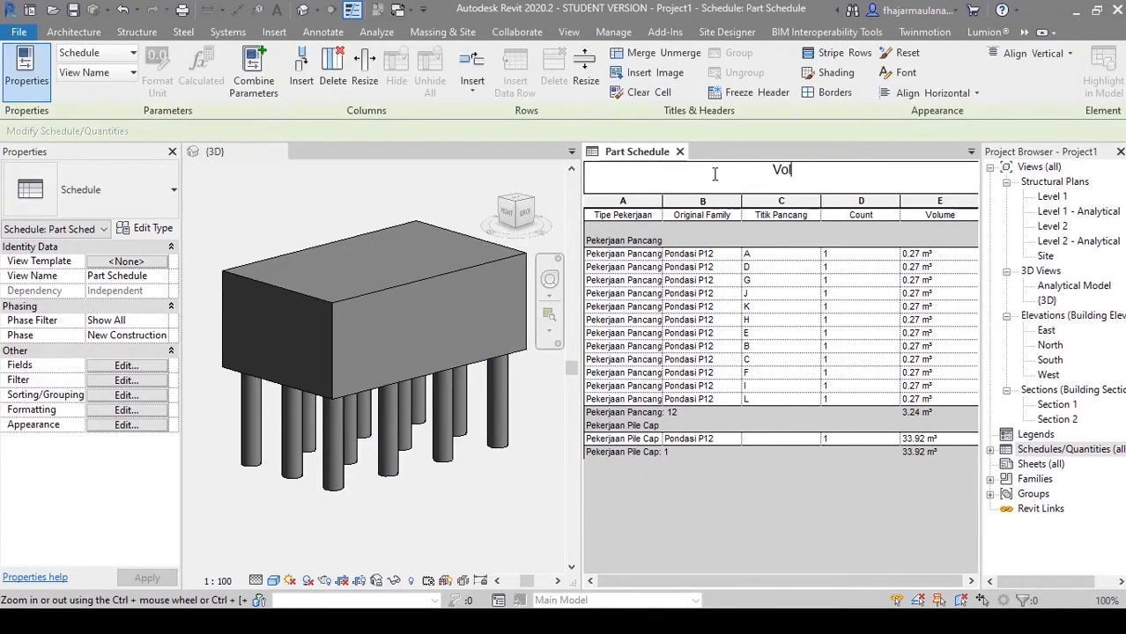
{"action": "type", "text": "ume beton Pondasi"}
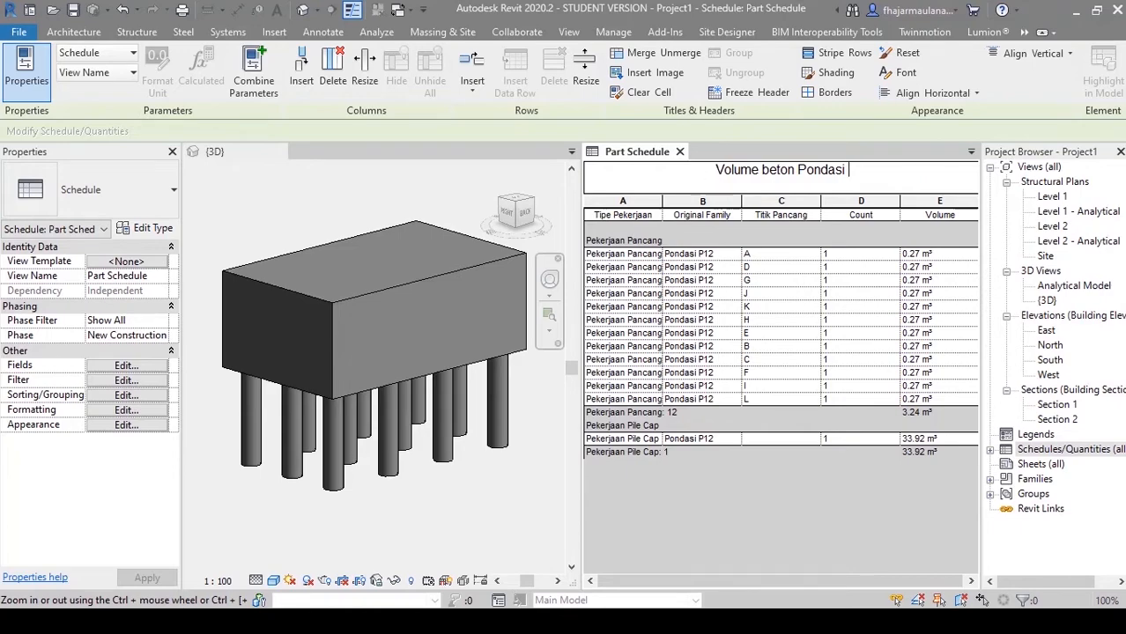
{"action": "left_click", "coordinate": [314, 581]}
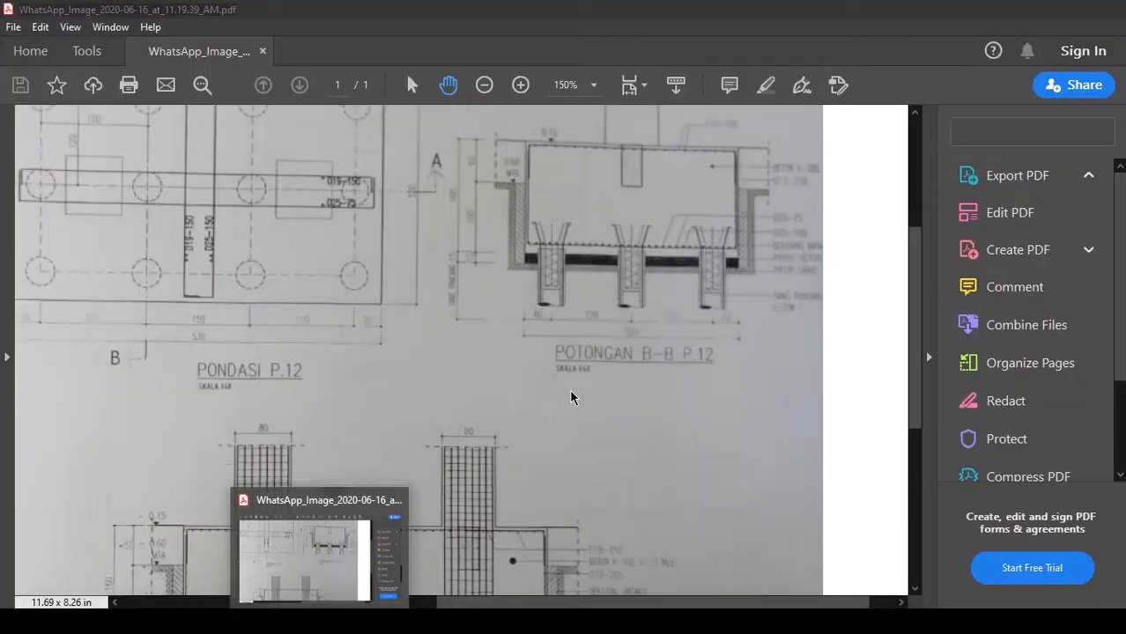
{"action": "type", "text": "p12"}
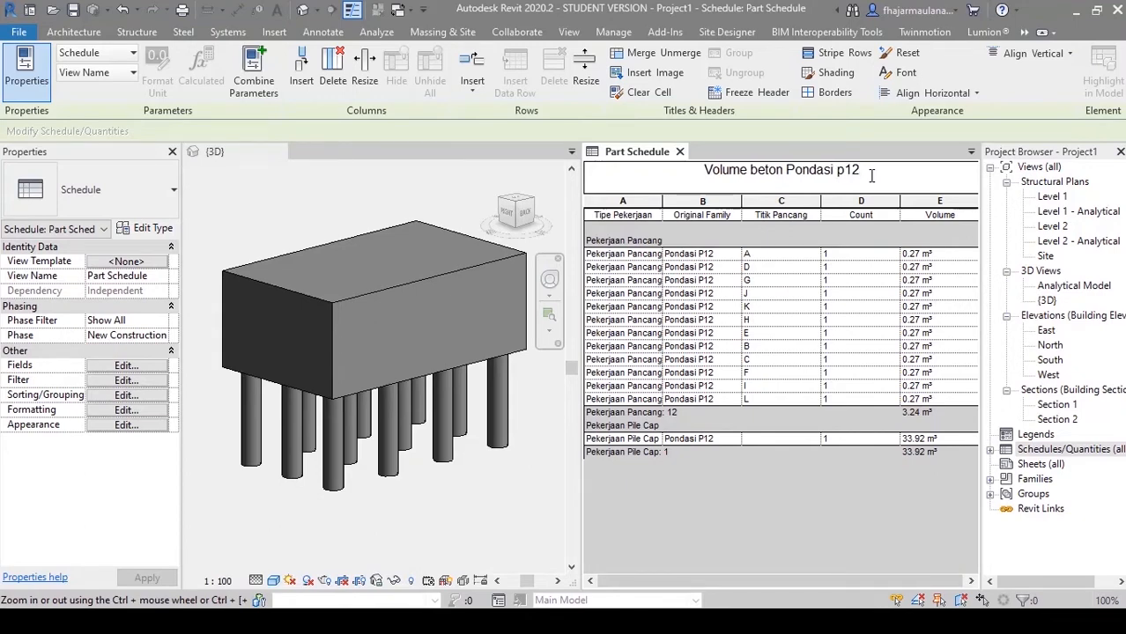
{"action": "left_click", "coordinate": [853, 306]}
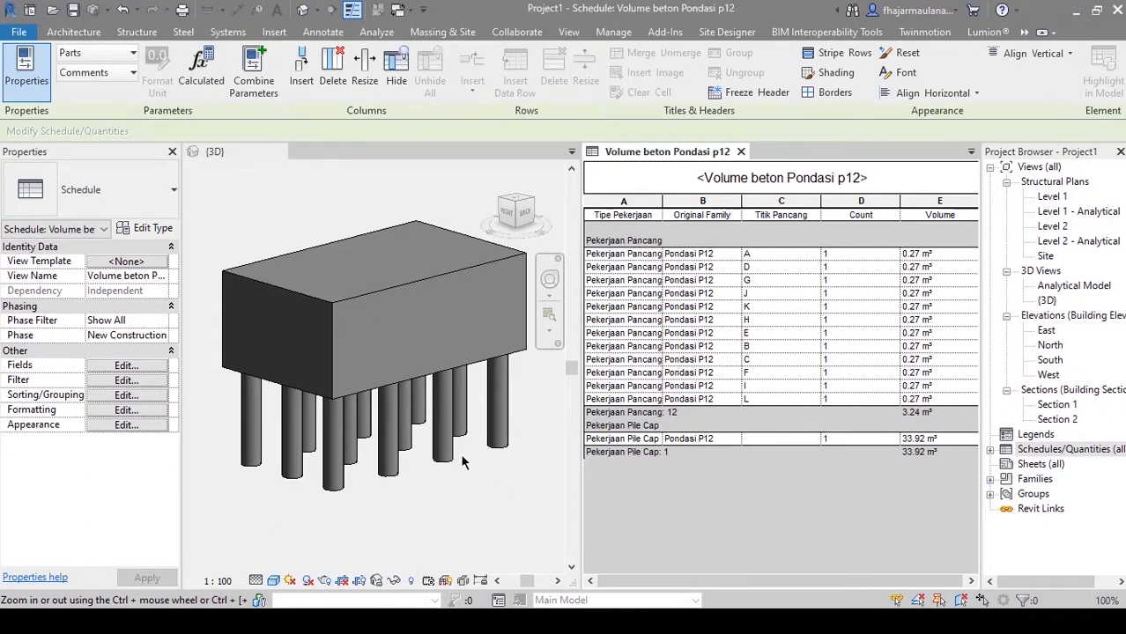
Step: Close the Volume beton Pondasi p12 schedule view, keep only the 3D view open, and inspect the foundation model
{"action": "left_click", "coordinate": [401, 407]}
{"action": "middle_click_drag", "start_coordinate": [389, 436], "coordinate": [393, 482], "text": "shift"}
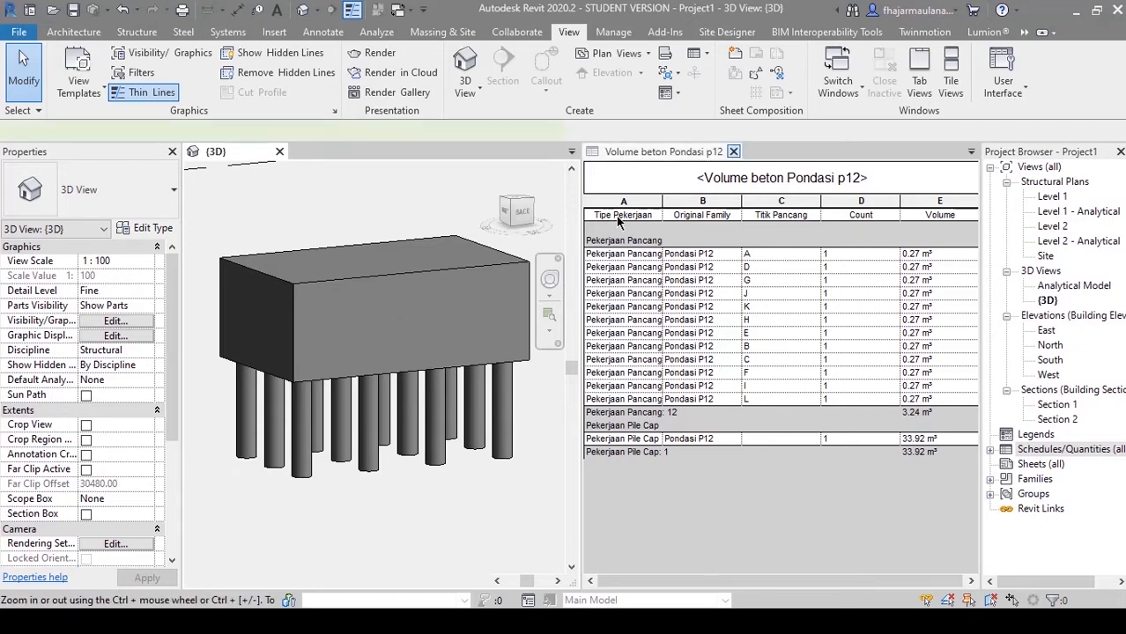
{"action": "middle_click_drag", "start_coordinate": [416, 410], "coordinate": [619, 434]}
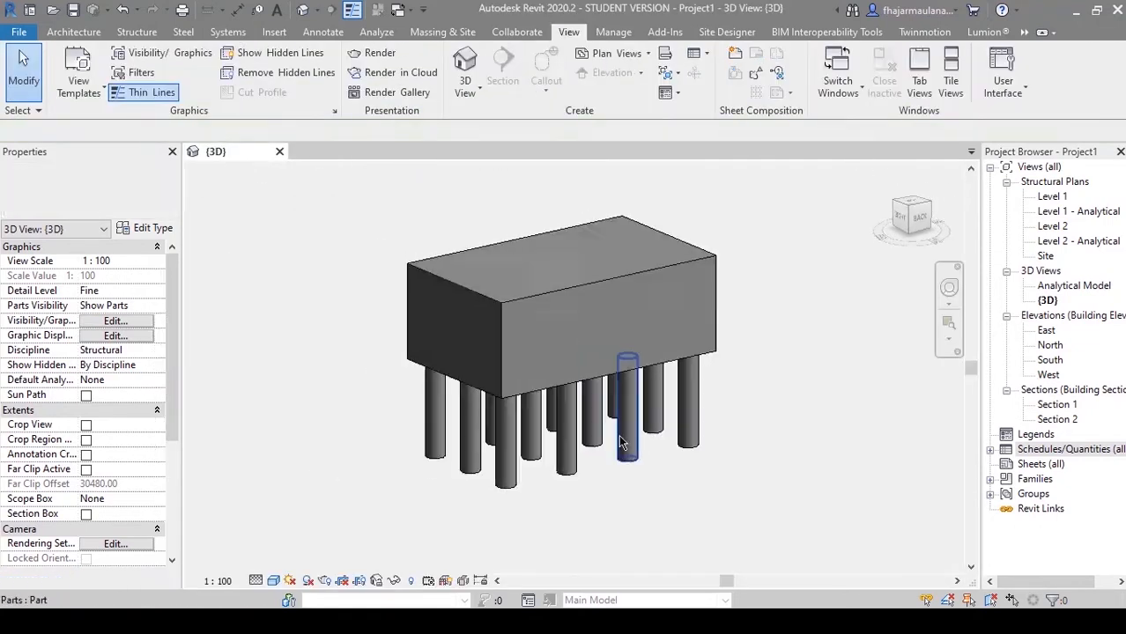
{"action": "scroll", "coordinate": [618, 434], "scroll_direction": "up", "scroll_amount": 3}
{"action": "scroll", "coordinate": [568, 441], "scroll_direction": "down", "scroll_amount": 4}
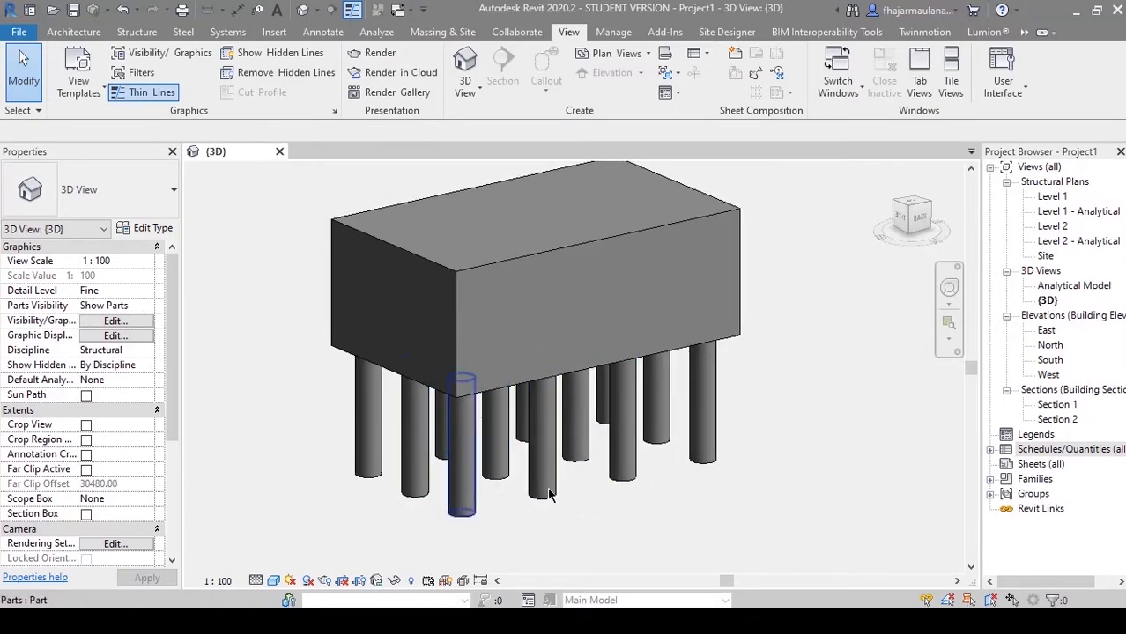
{"action": "scroll", "coordinate": [564, 494], "scroll_direction": "up", "scroll_amount": 2}
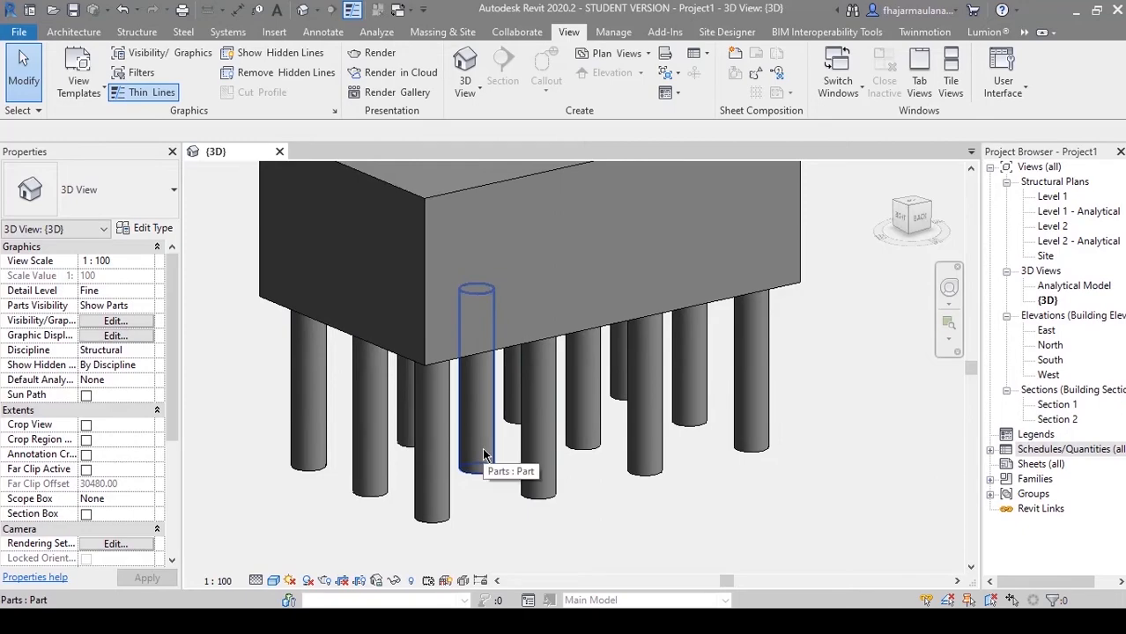
Step: Turn on the visibility of the Structural Rebar category in the 3D view's Visibility/Graphic Overrides
{"action": "key", "text": "v"}
{"action": "key", "text": "v"}
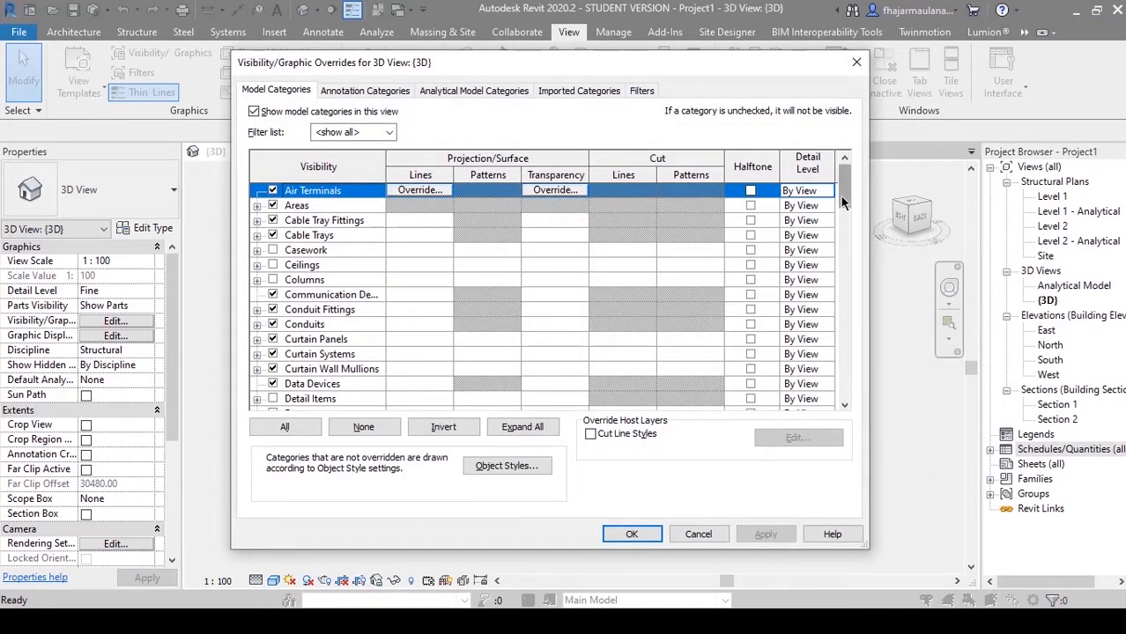
{"action": "left_click_drag", "start_coordinate": [841, 195], "coordinate": [827, 384]}
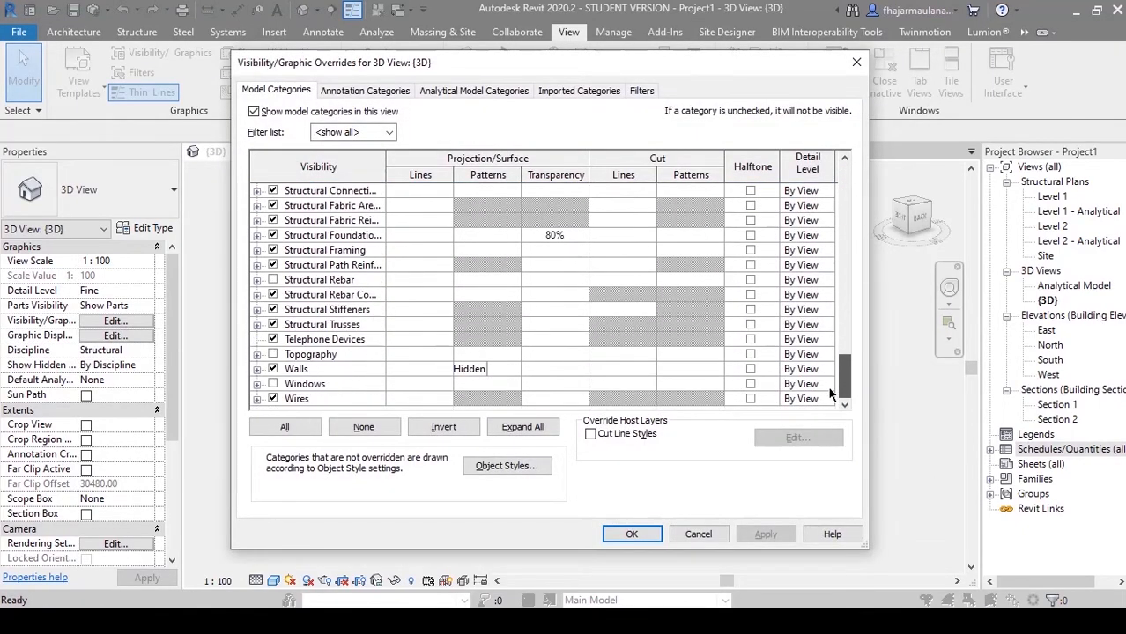
{"action": "left_click", "coordinate": [273, 280]}
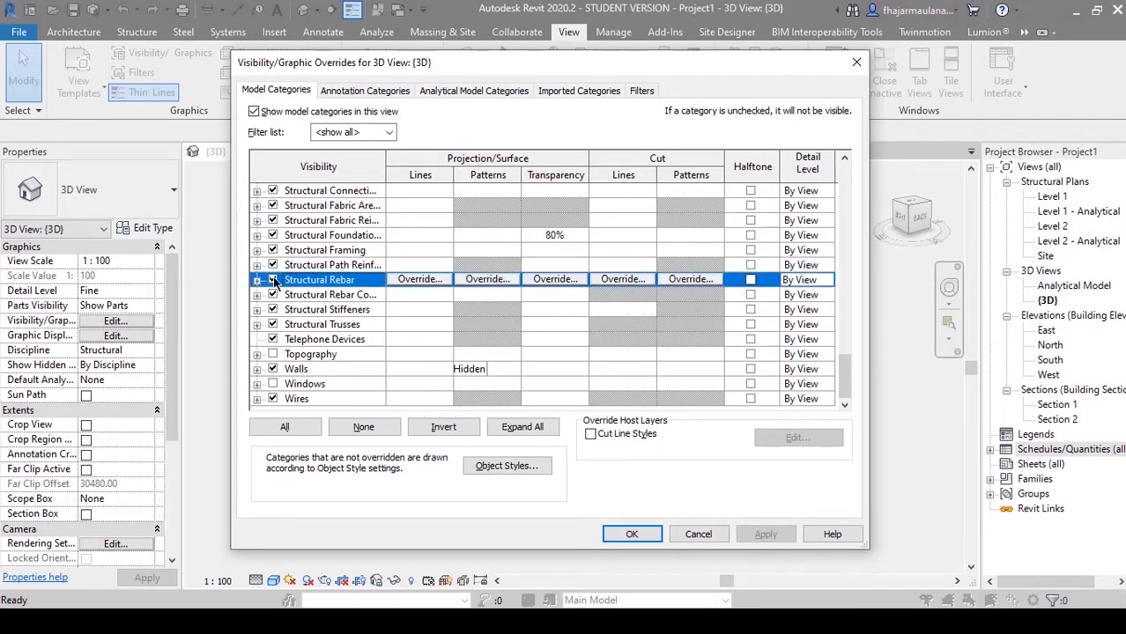
{"action": "left_click", "coordinate": [631, 533]}
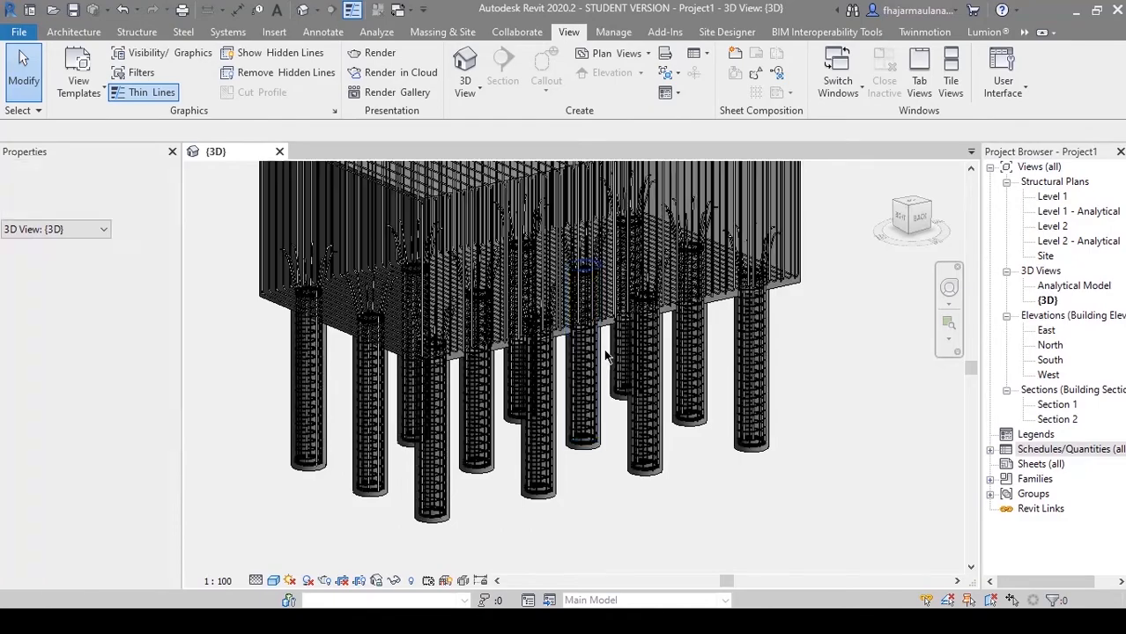
Step: Set the 3D view's detail level to Coarse so the rebar displays as single lines
{"action": "middle_click_drag", "start_coordinate": [650, 532], "coordinate": [513, 522]}
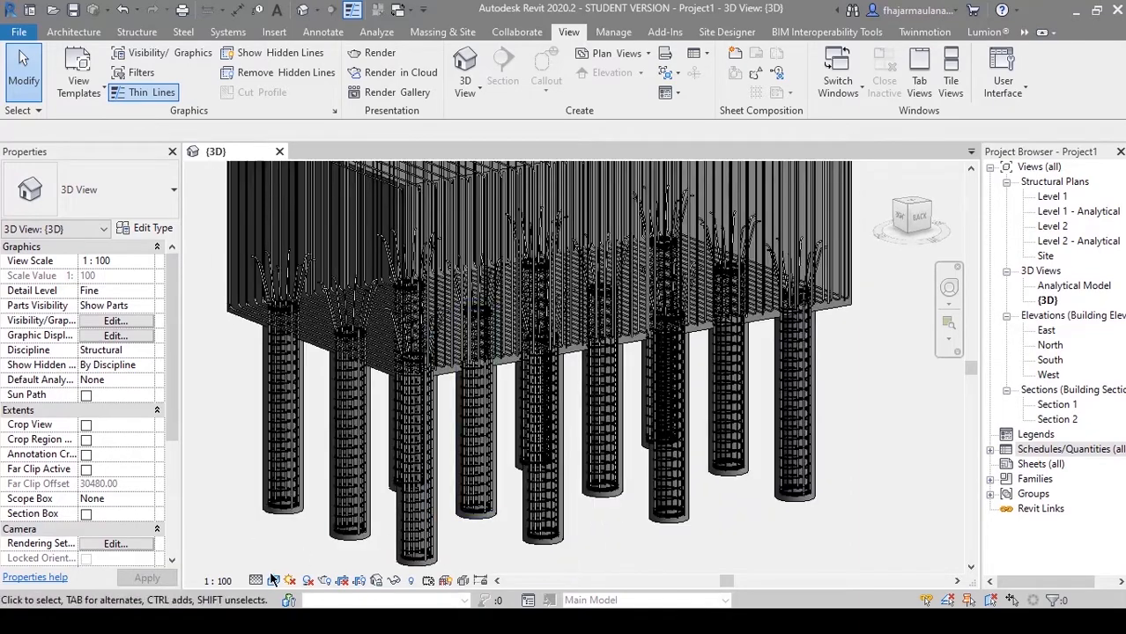
{"action": "left_click", "coordinate": [257, 580]}
{"action": "left_click", "coordinate": [275, 560]}
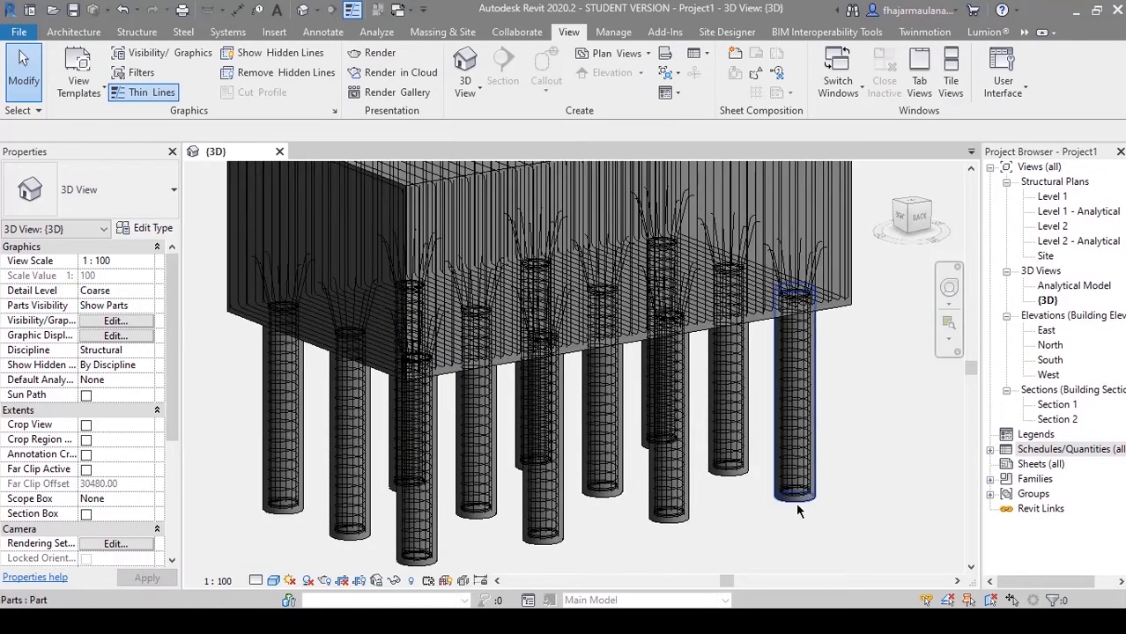
{"action": "scroll", "coordinate": [753, 492], "scroll_direction": "down", "scroll_amount": 2}
{"action": "middle_click_drag", "start_coordinate": [798, 506], "coordinate": [722, 487], "text": "shift"}
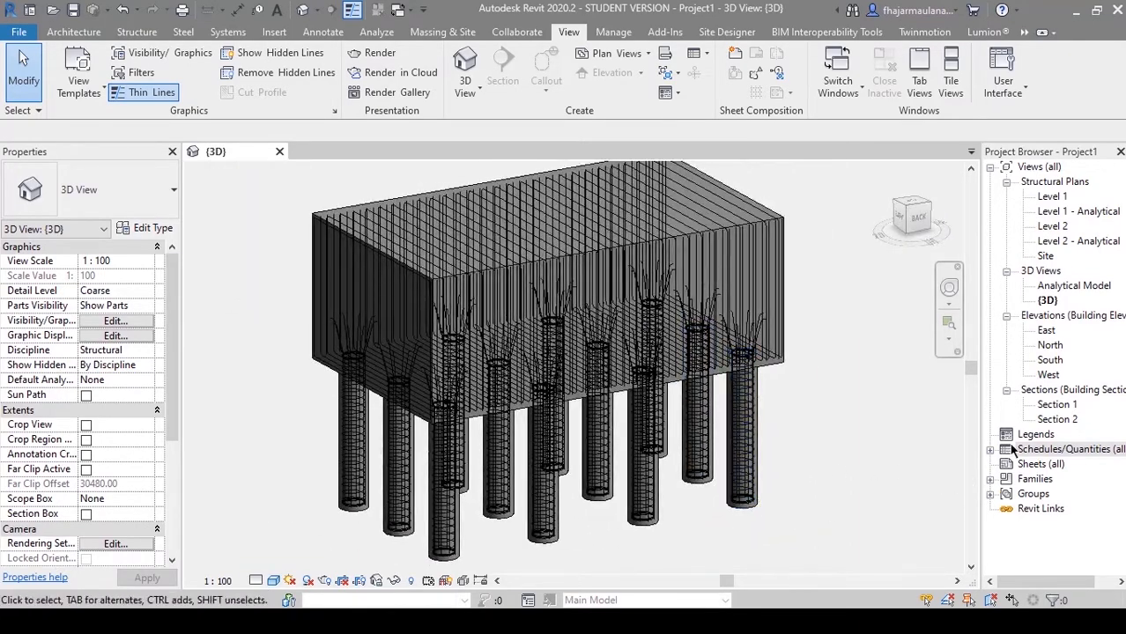
Step: Create a new building component schedule for the Structural Rebar category in the New Construction phase
{"action": "left_click", "coordinate": [1036, 450]}
{"action": "right_click", "coordinate": [1044, 455]}
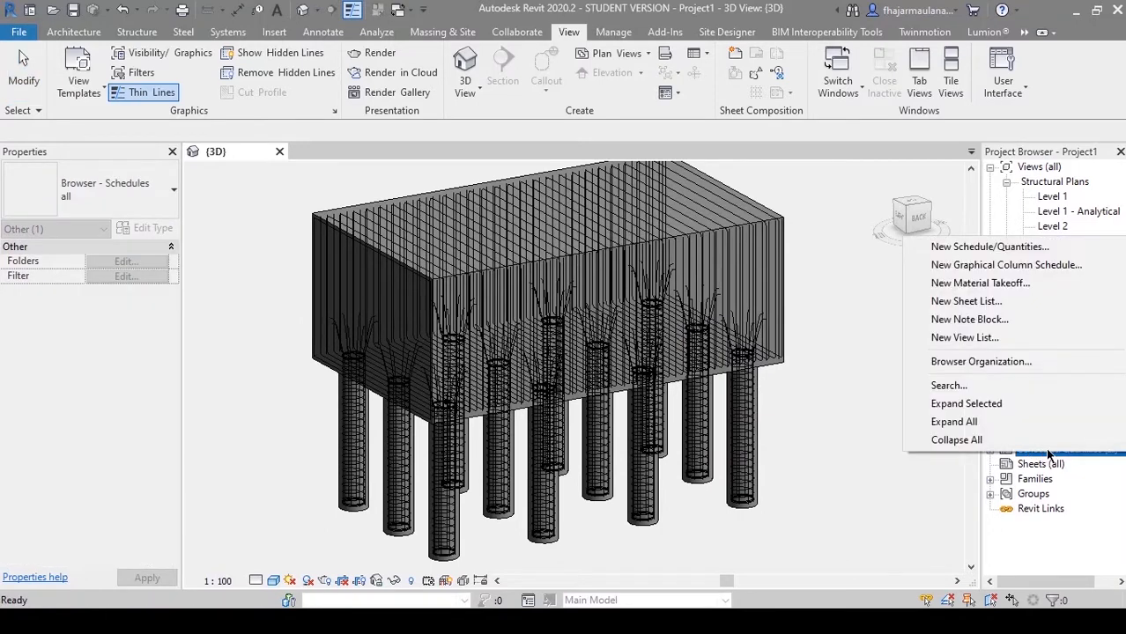
{"action": "left_click", "coordinate": [935, 244]}
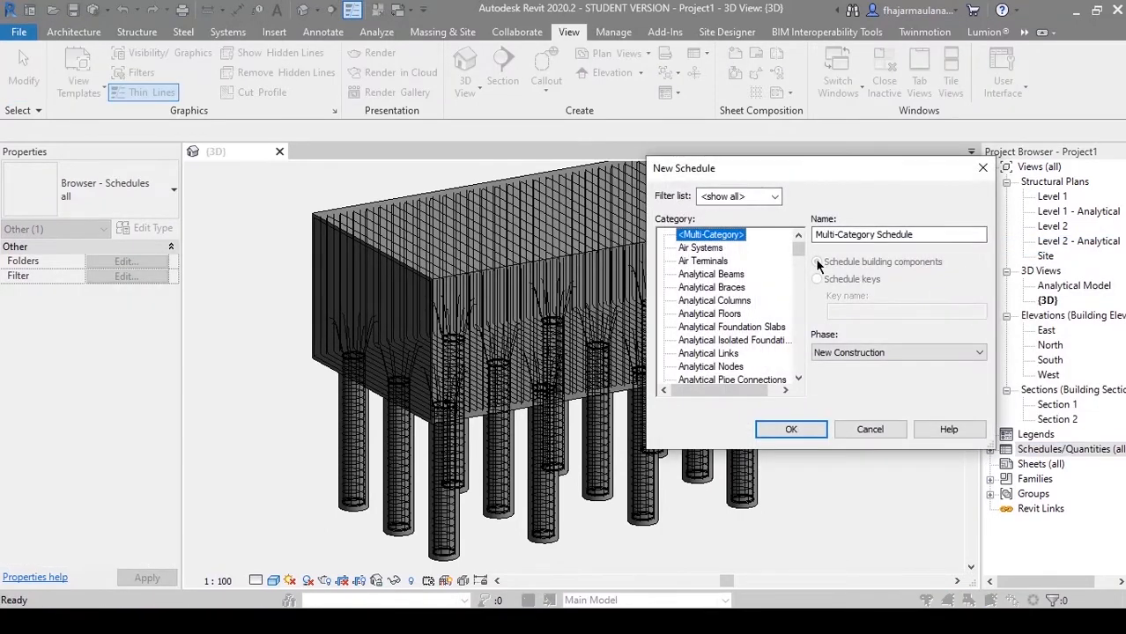
{"action": "left_click_drag", "start_coordinate": [803, 258], "coordinate": [797, 361]}
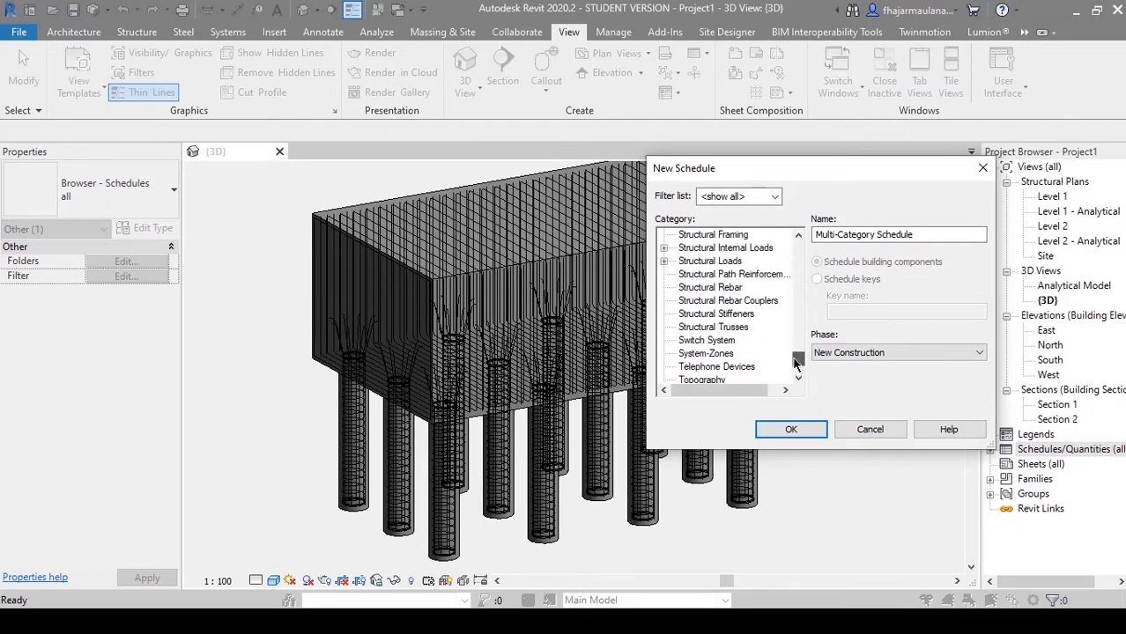
{"action": "left_click", "coordinate": [705, 289]}
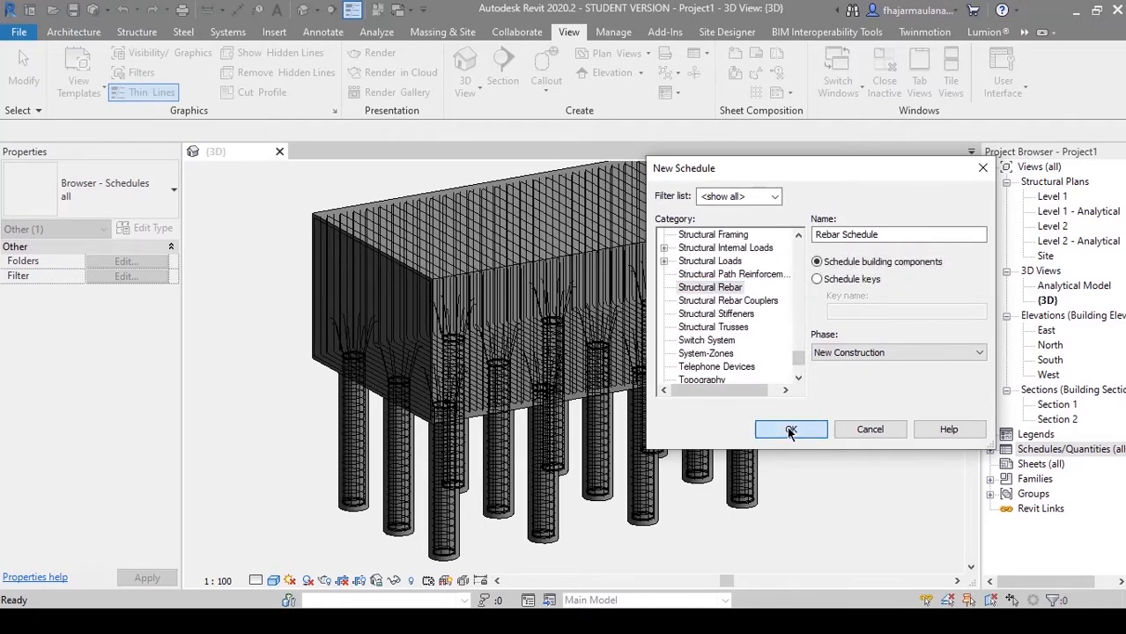
{"action": "left_click", "coordinate": [790, 428]}
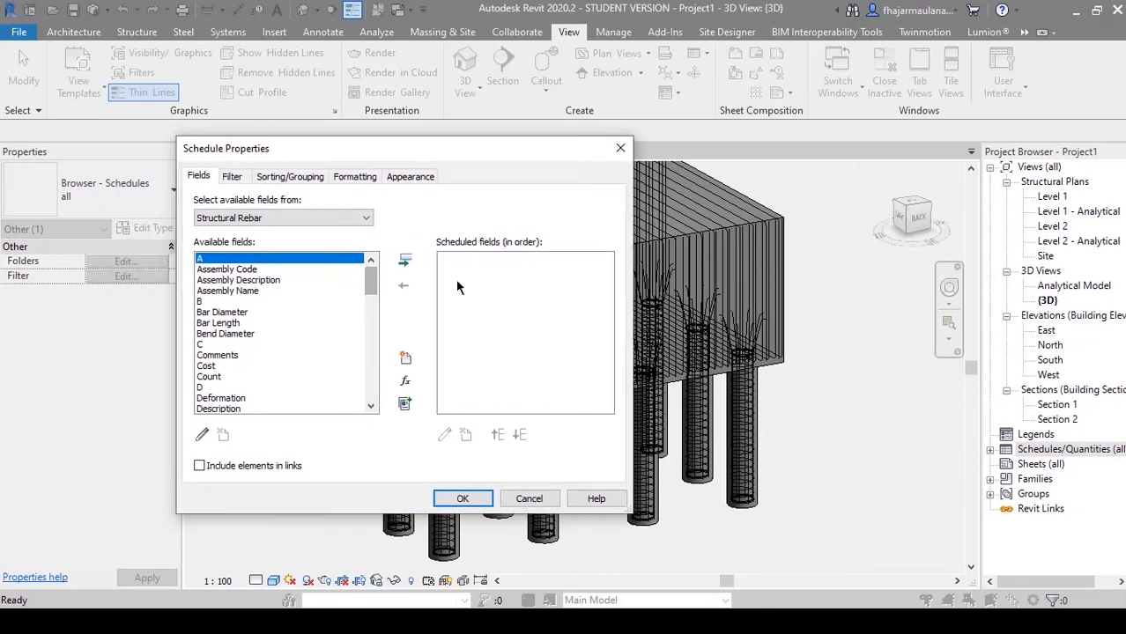
Step: Add the Assembly Name, Bar Diameter, Bar Length, Comments and Count fields to the rebar schedule
{"action": "left_click", "coordinate": [248, 291]}
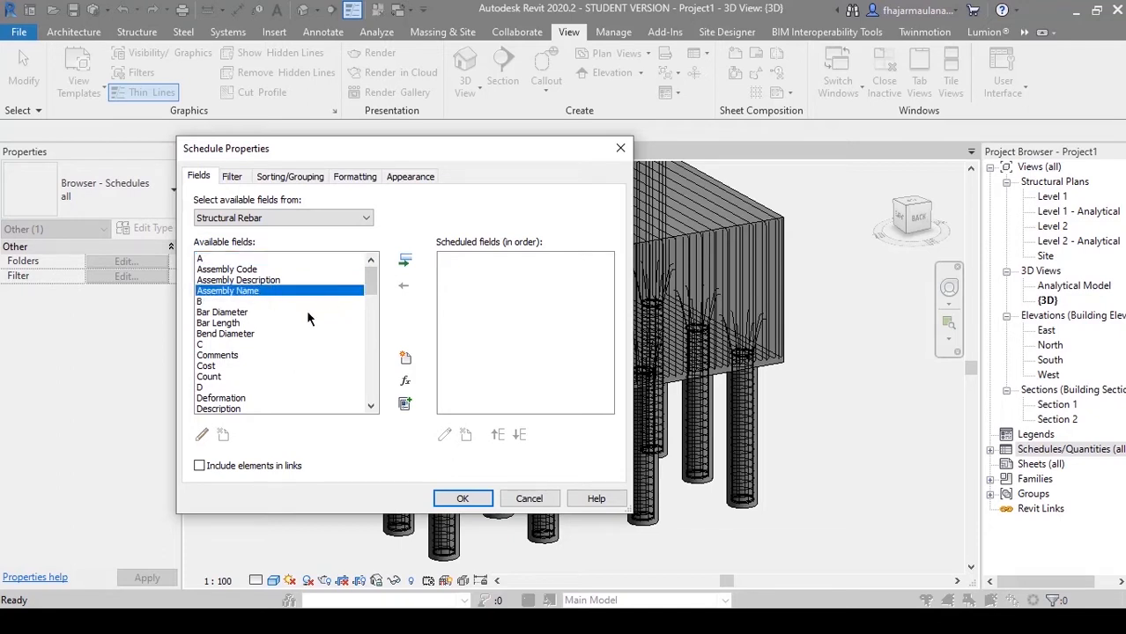
{"action": "left_click", "coordinate": [404, 261]}
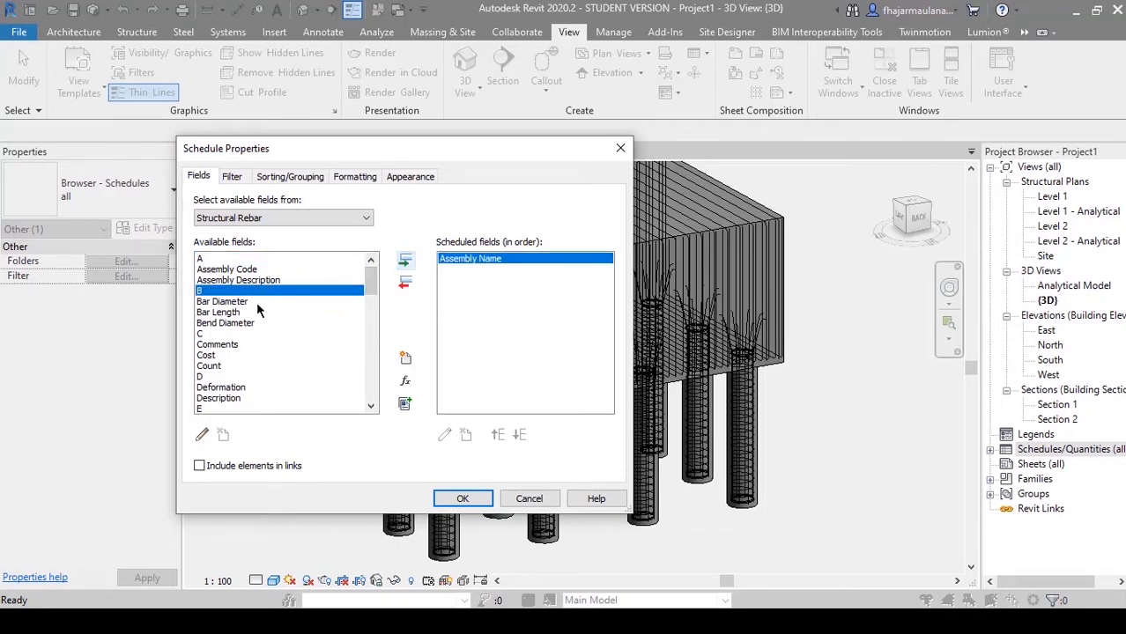
{"action": "left_click", "coordinate": [222, 302]}
{"action": "left_click", "coordinate": [404, 261]}
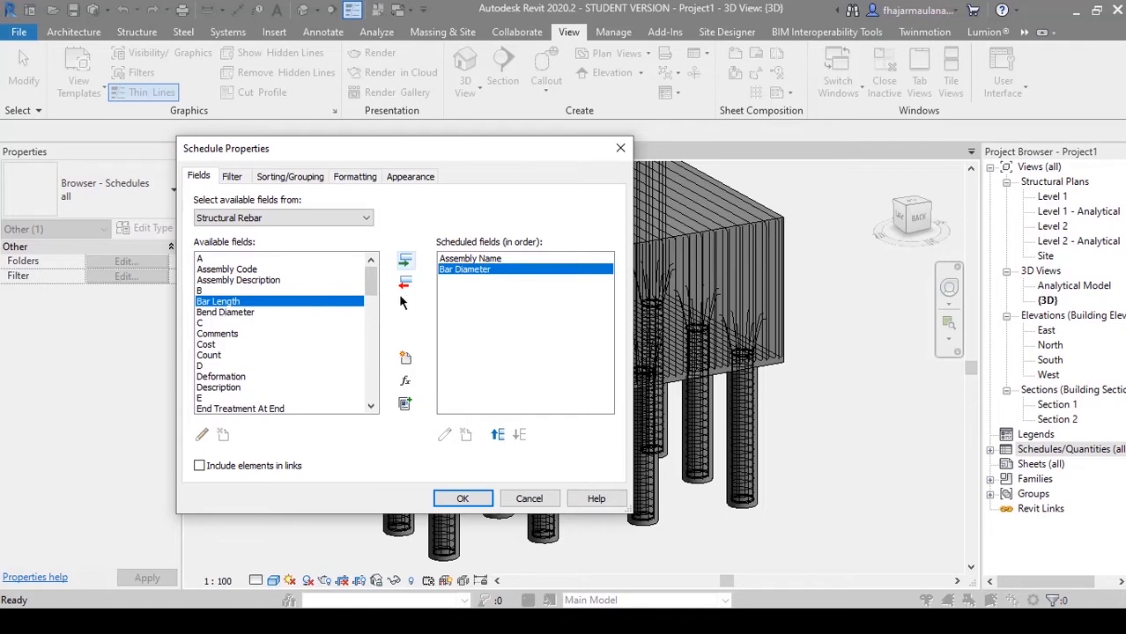
{"action": "left_click", "coordinate": [404, 262]}
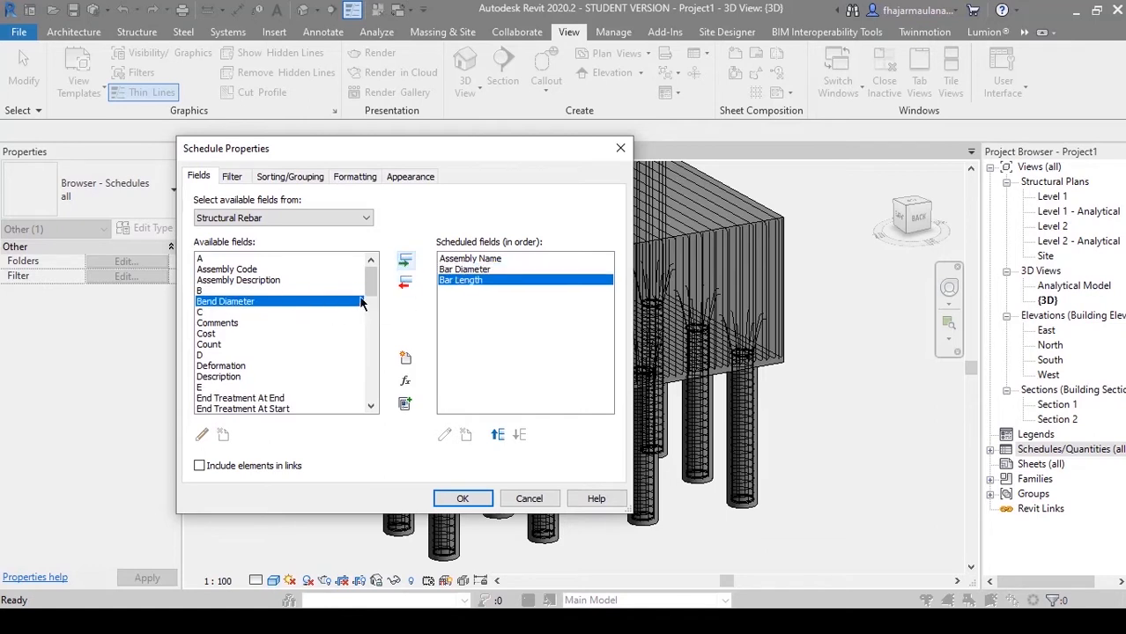
{"action": "left_click", "coordinate": [211, 323]}
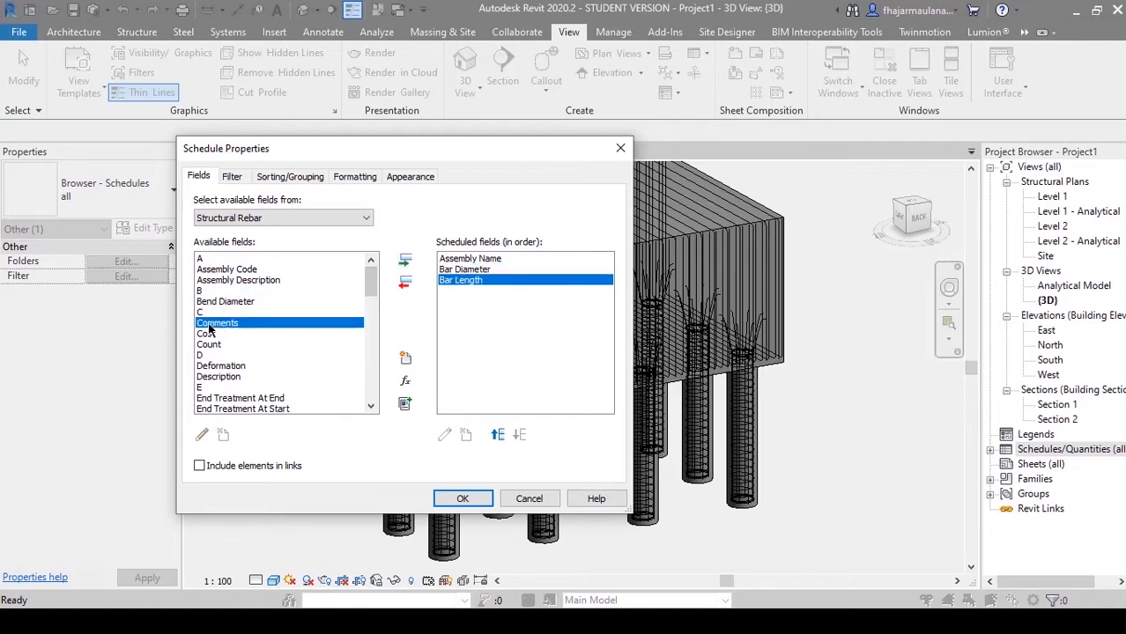
{"action": "left_click", "coordinate": [404, 262]}
{"action": "left_click", "coordinate": [209, 335]}
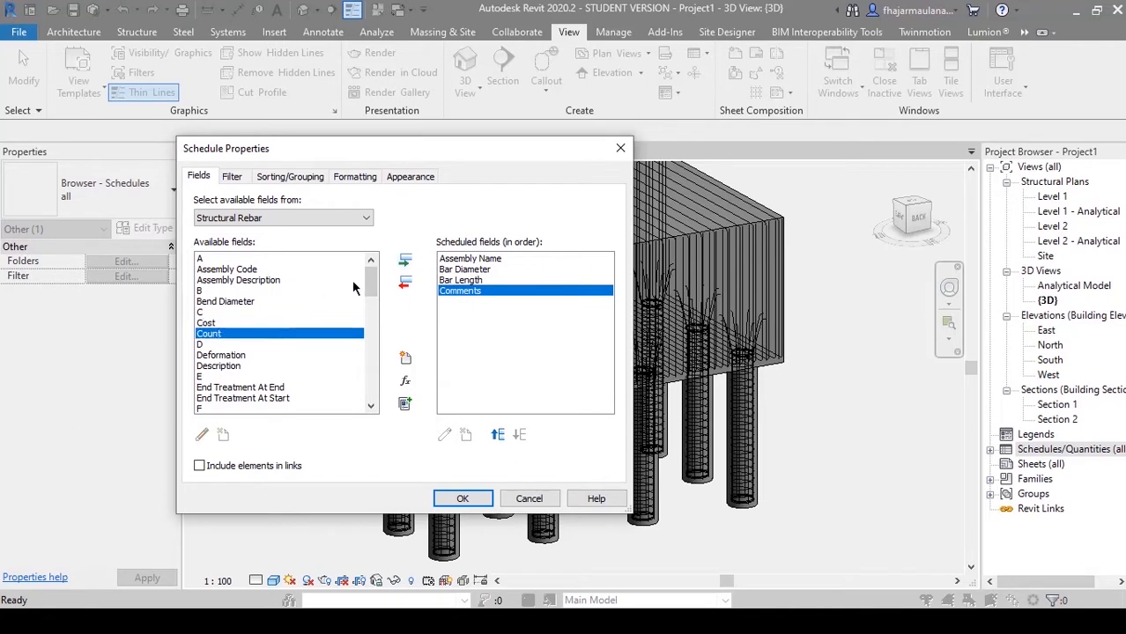
{"action": "left_click", "coordinate": [404, 262]}
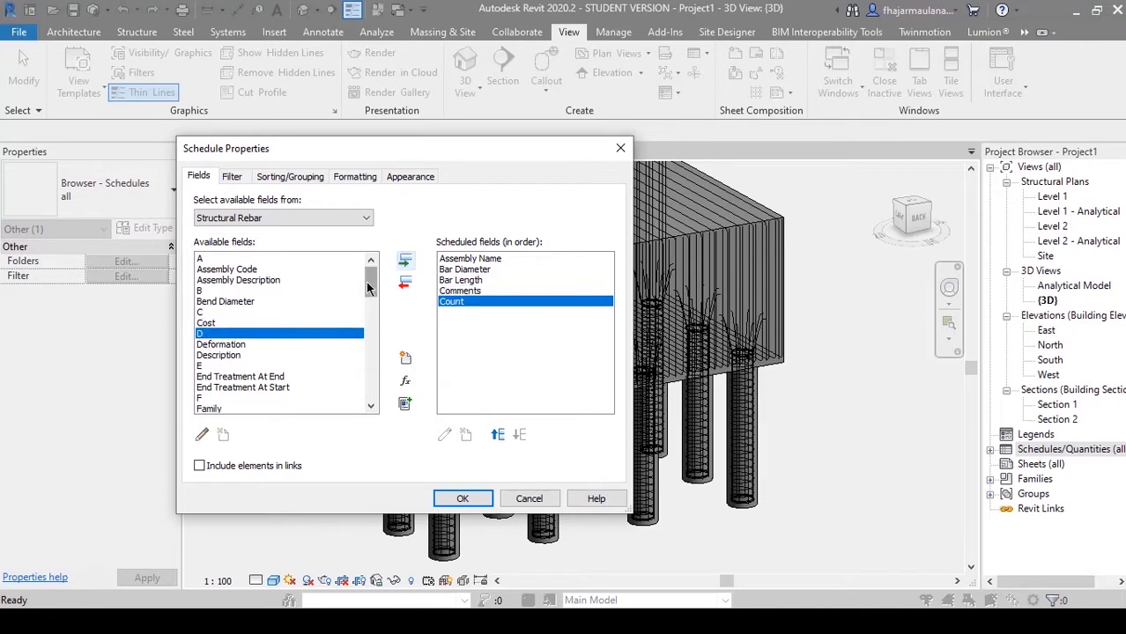
Step: Add the Mark and Reinforcement Volume fields to the rebar schedule
{"action": "left_click_drag", "start_coordinate": [369, 289], "coordinate": [370, 342]}
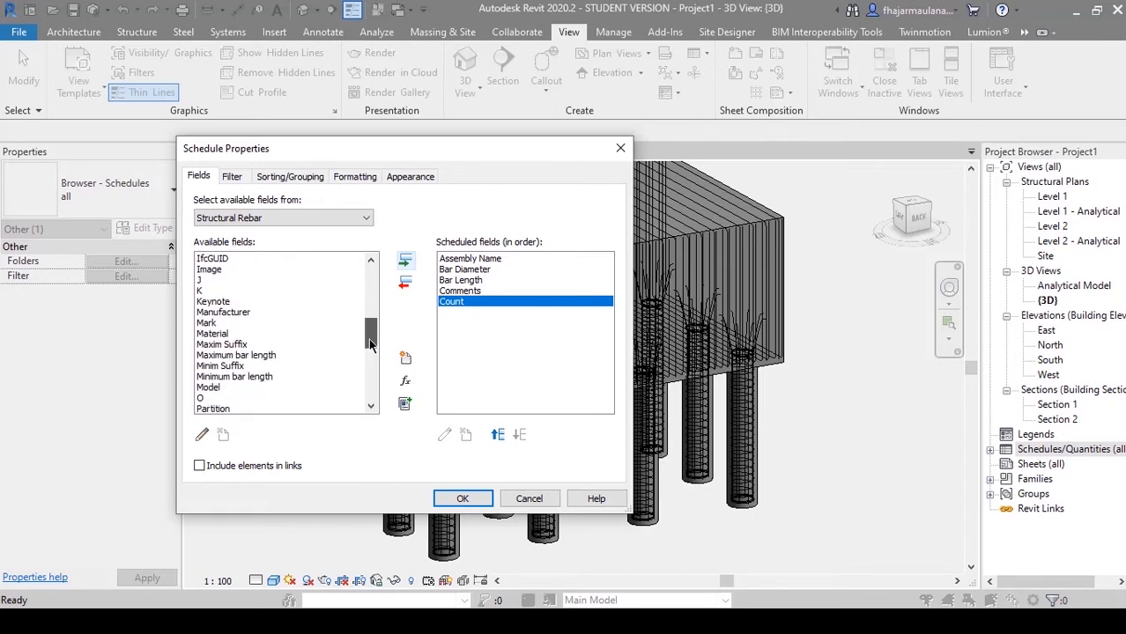
{"action": "left_click", "coordinate": [211, 324]}
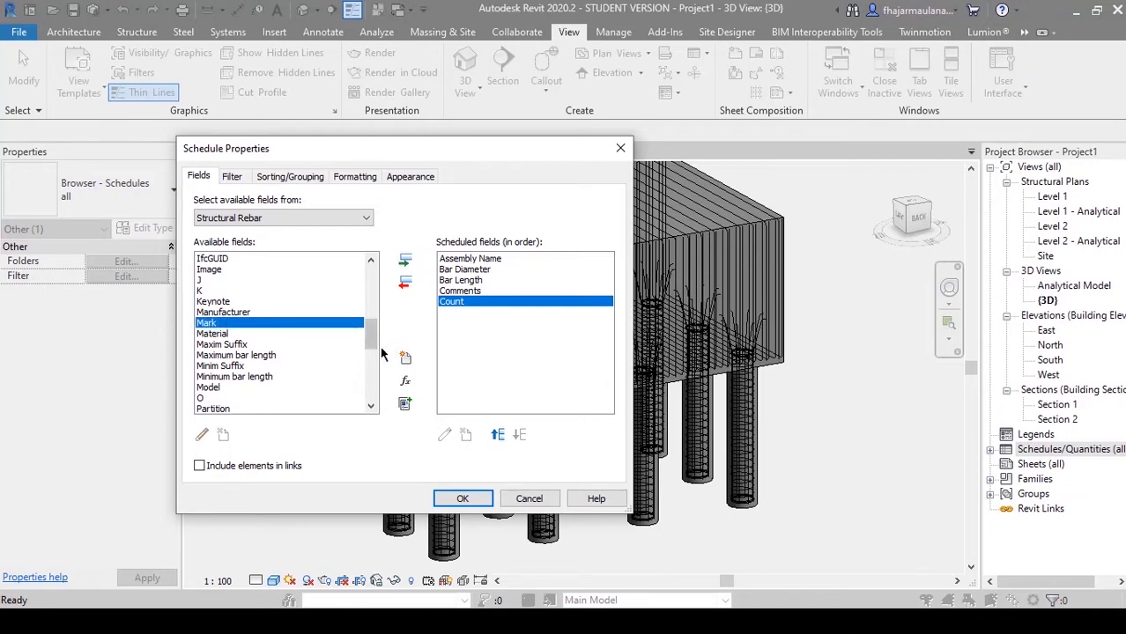
{"action": "left_click", "coordinate": [406, 261]}
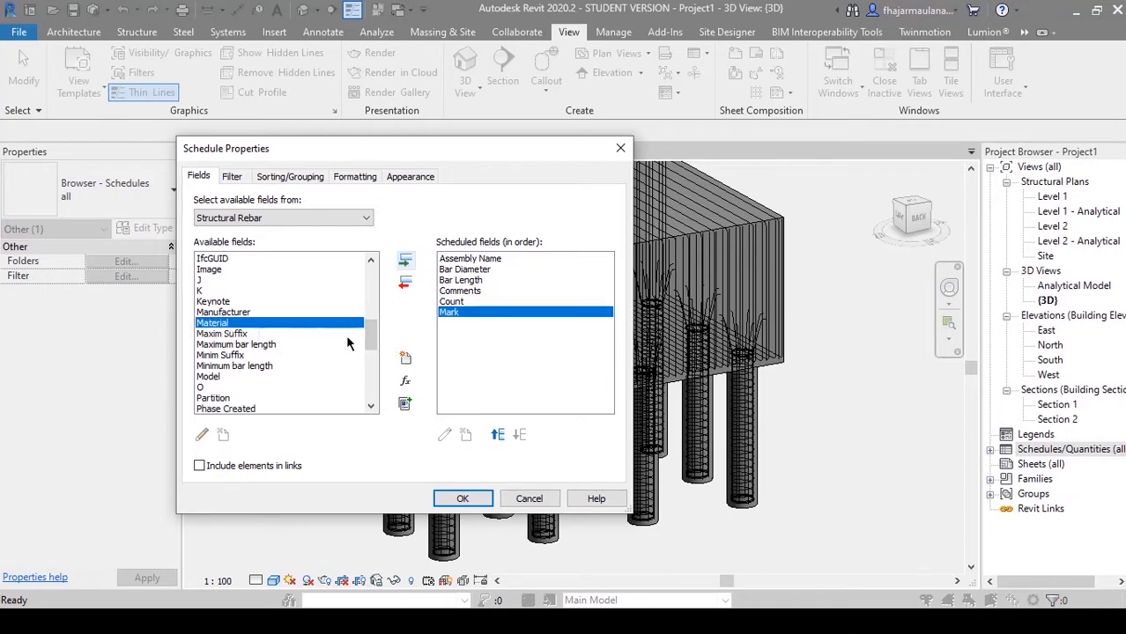
{"action": "left_click_drag", "start_coordinate": [370, 337], "coordinate": [371, 373]}
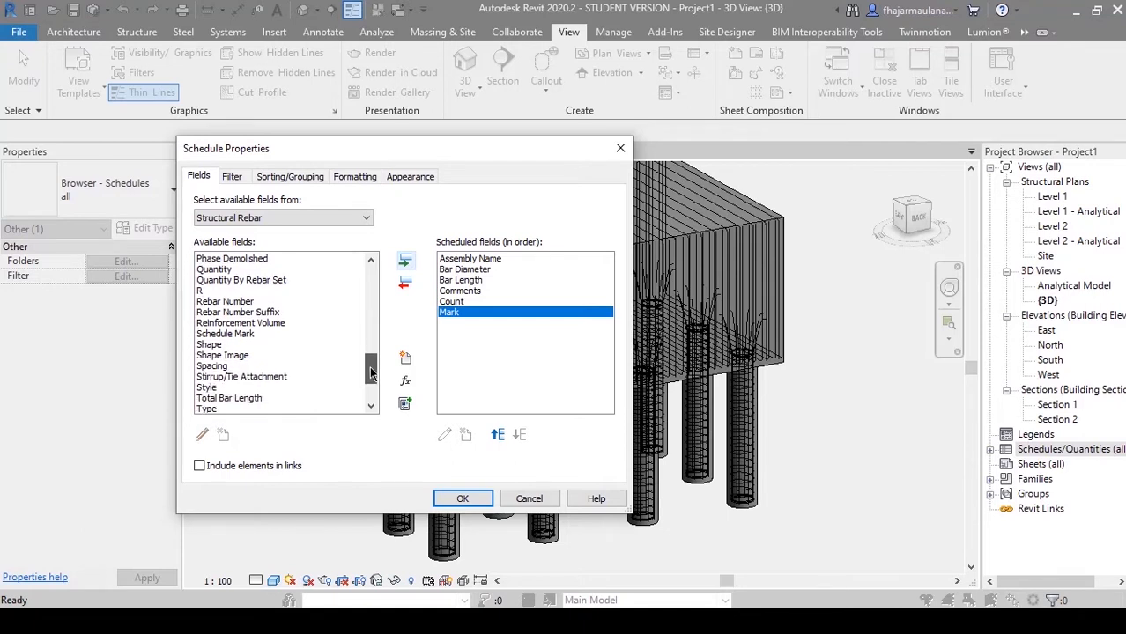
{"action": "left_click", "coordinate": [257, 333]}
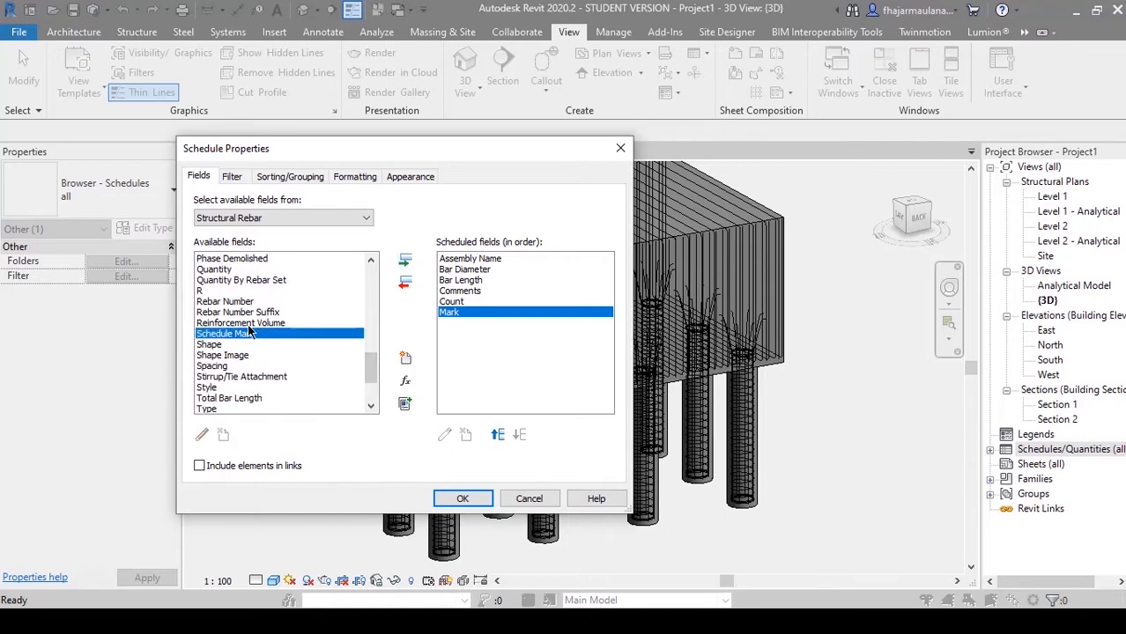
{"action": "left_click", "coordinate": [220, 324]}
{"action": "left_click", "coordinate": [407, 262]}
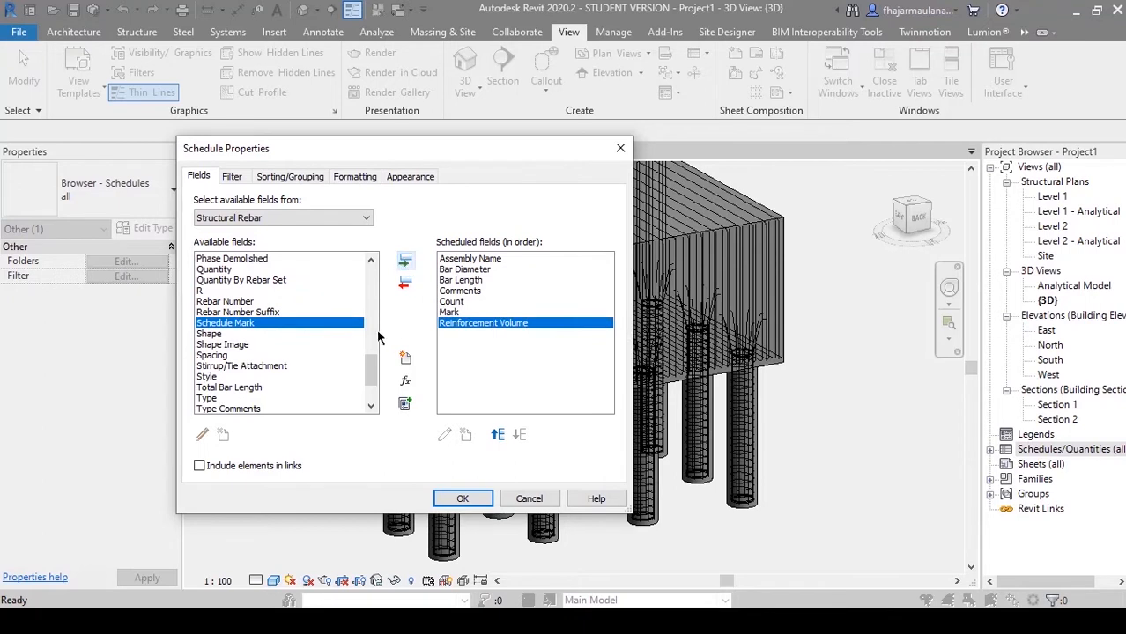
{"action": "left_click_drag", "start_coordinate": [371, 368], "coordinate": [371, 393]}
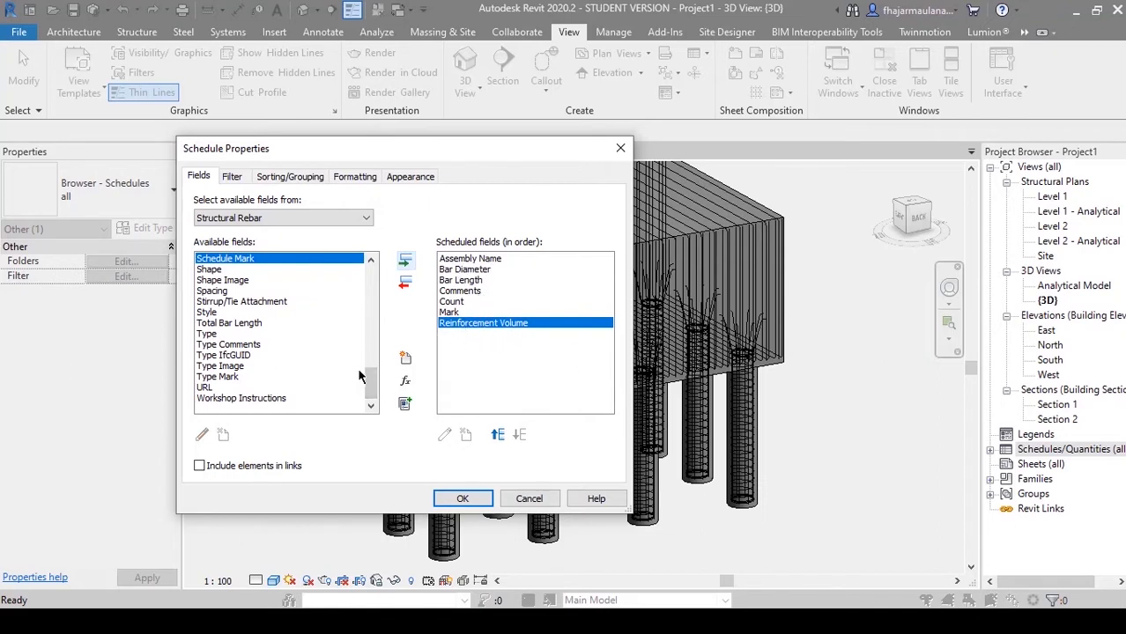
{"action": "scroll", "coordinate": [358, 376], "scroll_direction": "up", "scroll_amount": 3}
Step: Reorder the scheduled fields so Comments directly follows Assembly Name and Bar Length comes before Bar Diameter
{"action": "left_click", "coordinate": [475, 260]}
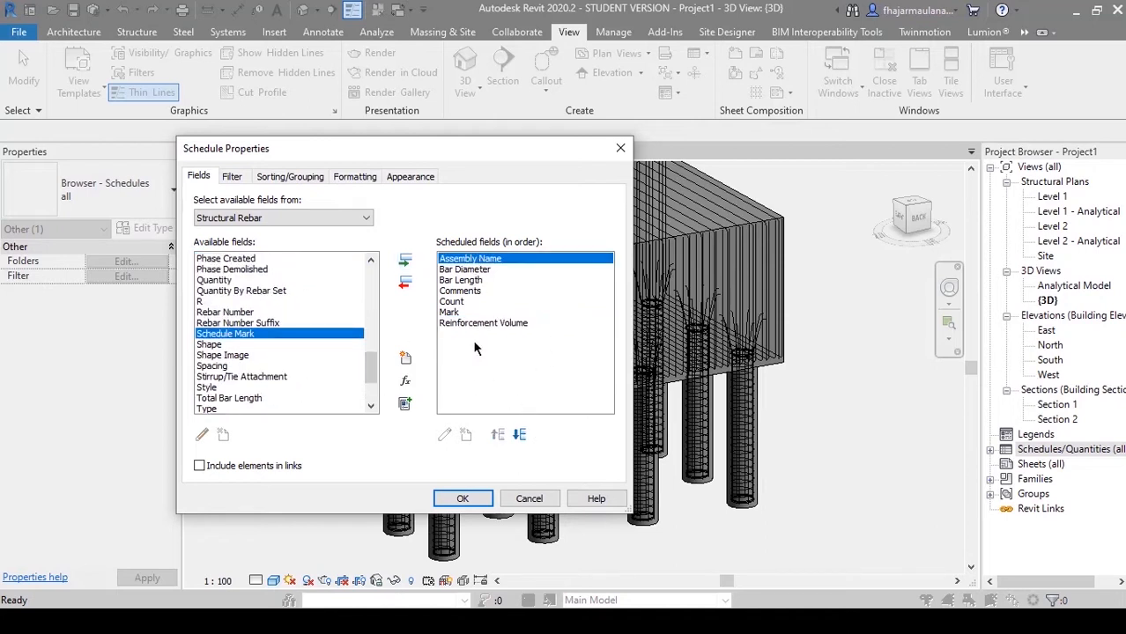
{"action": "left_click", "coordinate": [476, 269]}
{"action": "left_click", "coordinate": [497, 434]}
{"action": "left_click", "coordinate": [518, 434]}
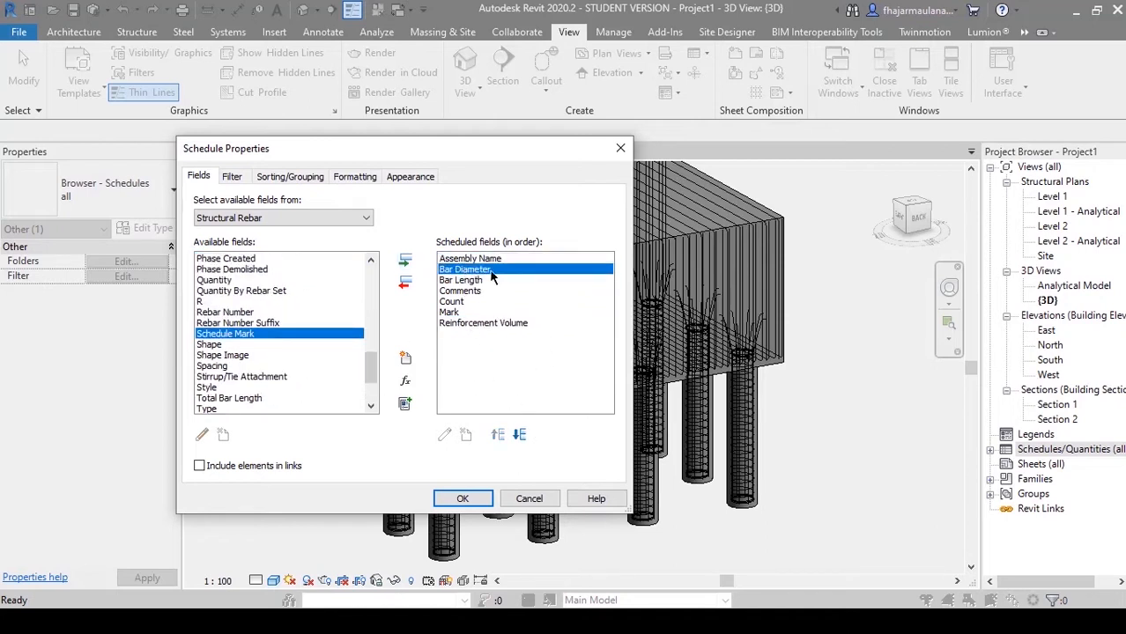
{"action": "left_click", "coordinate": [518, 434]}
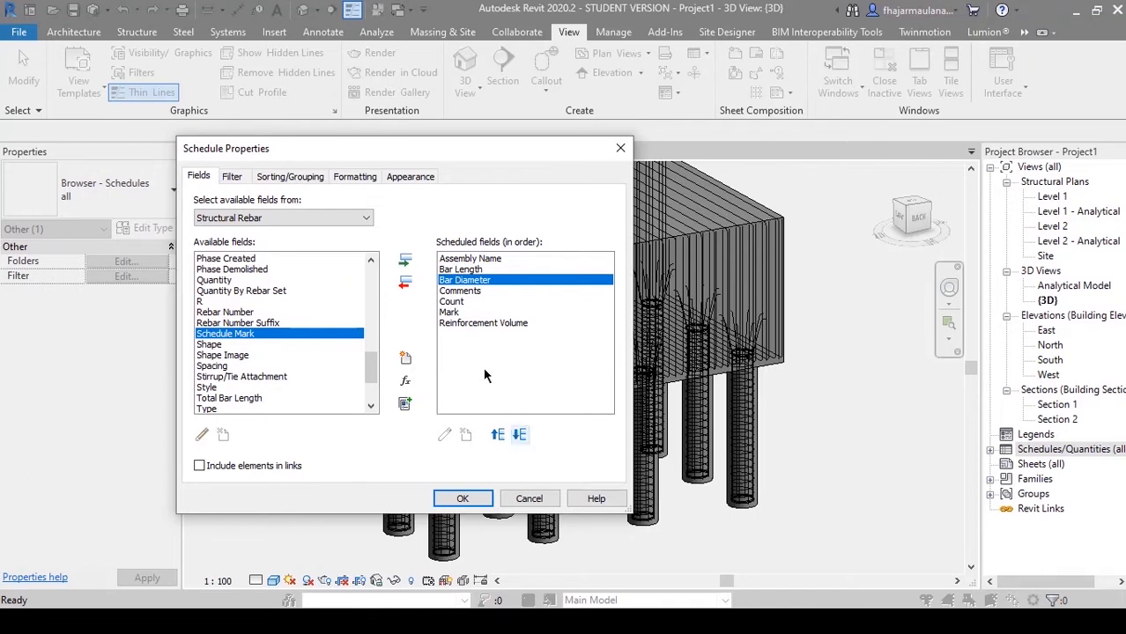
{"action": "left_click", "coordinate": [467, 292]}
{"action": "left_click", "coordinate": [498, 435]}
{"action": "left_click", "coordinate": [498, 434]}
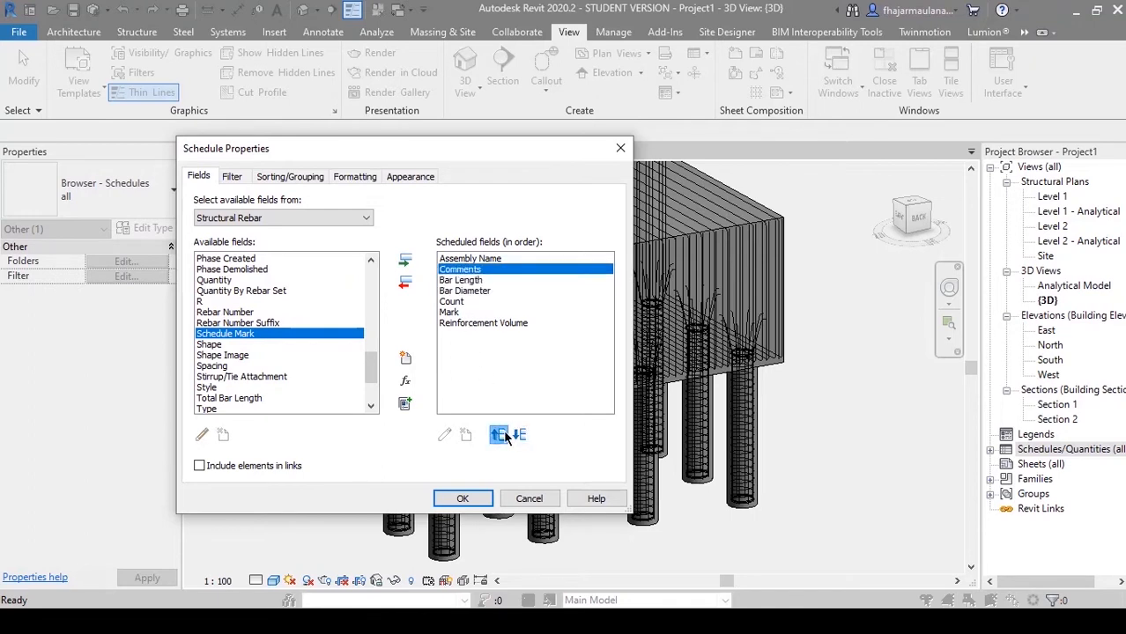
Step: Move Count and Mark directly after Comments in the field order and generate the rebar schedule
{"action": "left_click", "coordinate": [450, 302]}
{"action": "left_click", "coordinate": [497, 434]}
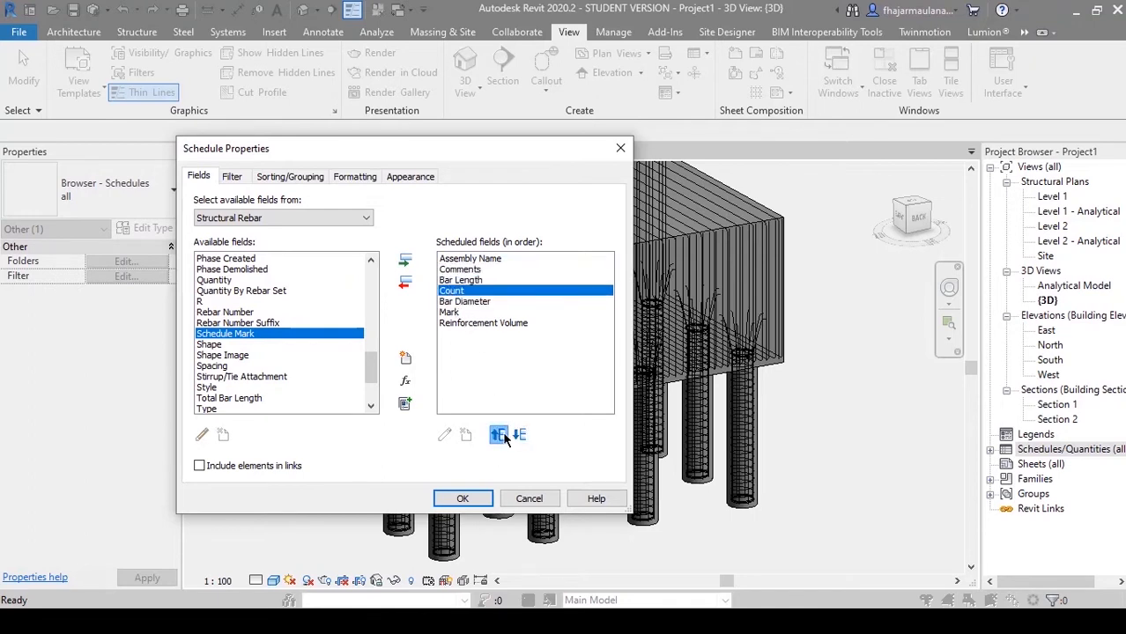
{"action": "left_click", "coordinate": [498, 435]}
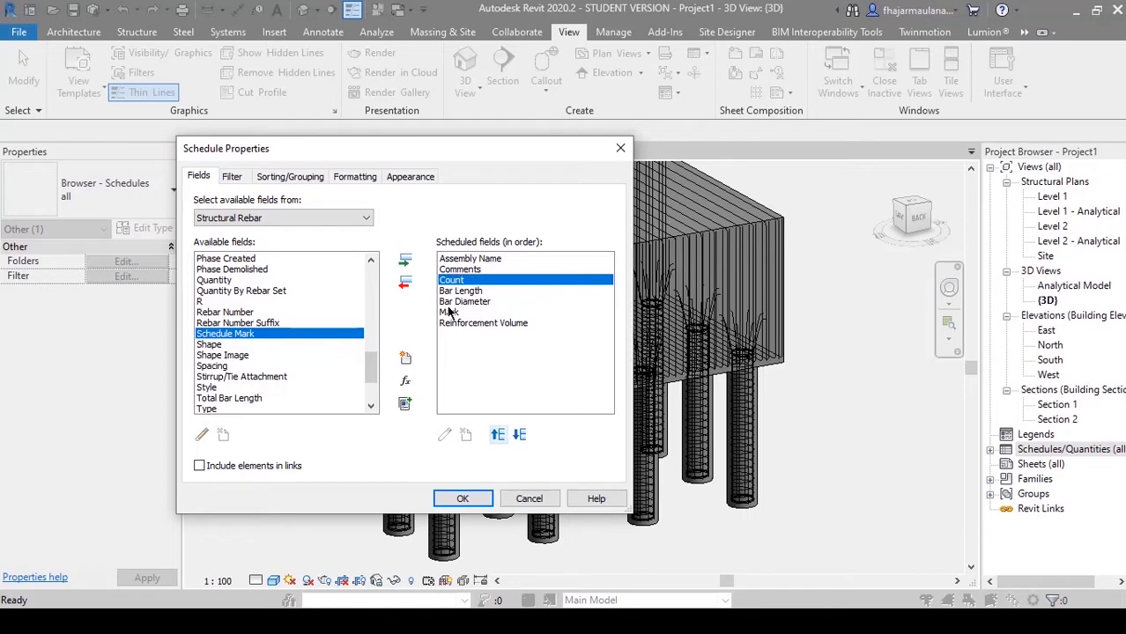
{"action": "left_click", "coordinate": [449, 311]}
{"action": "left_click", "coordinate": [498, 435]}
{"action": "left_click", "coordinate": [498, 435]}
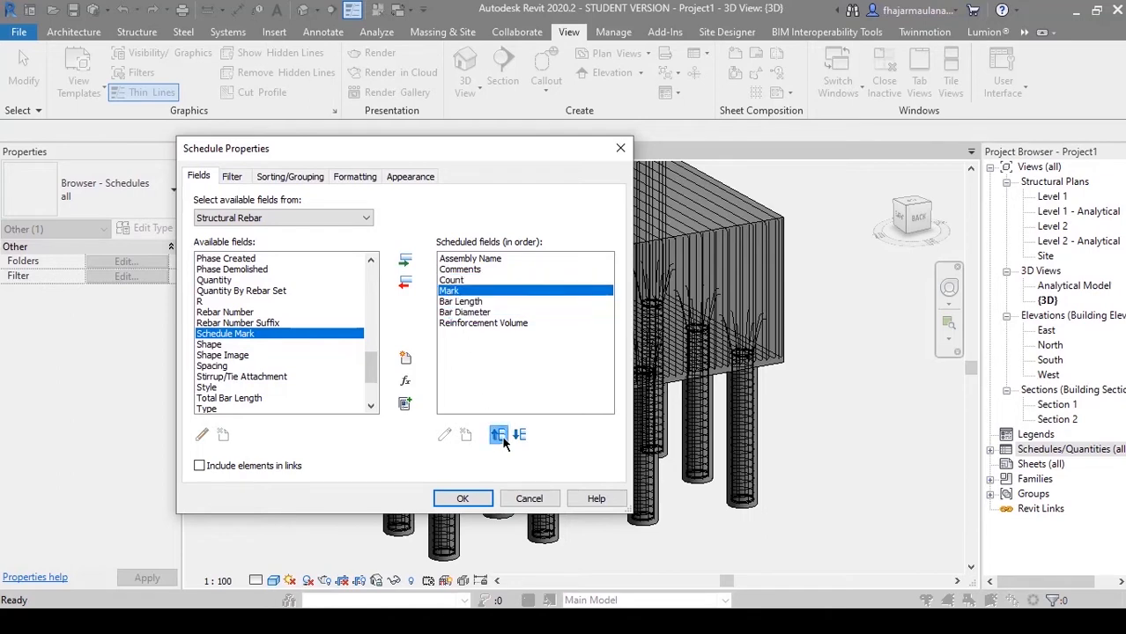
{"action": "left_click", "coordinate": [462, 499]}
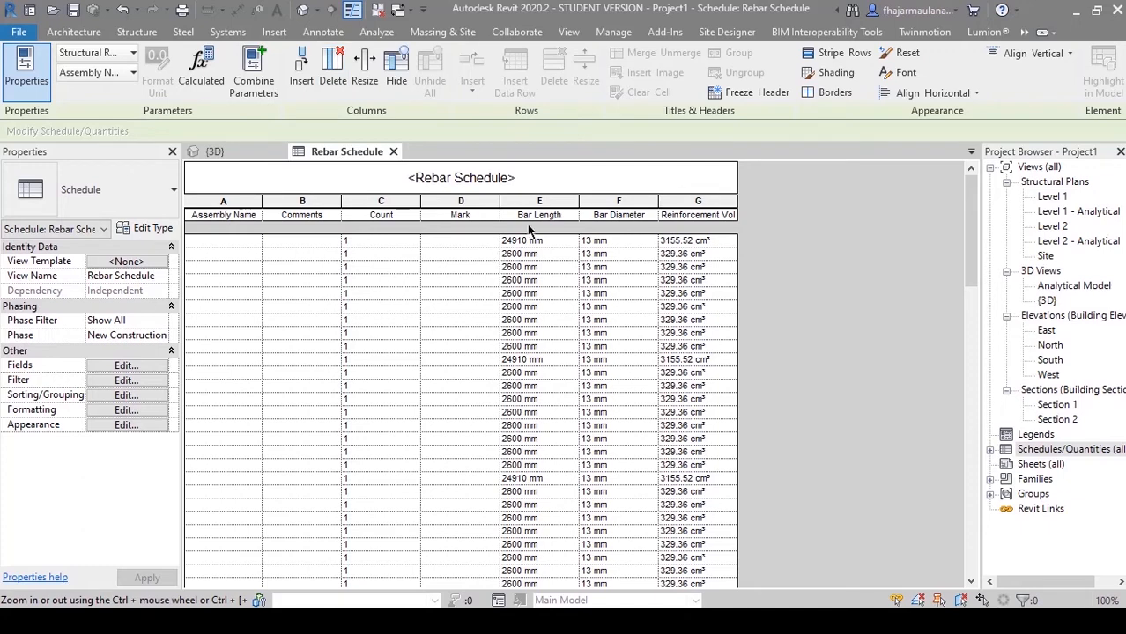
Step: Tile the Rebar Schedule and the 3D view side by side
{"action": "left_click", "coordinate": [575, 33]}
{"action": "left_click", "coordinate": [950, 82]}
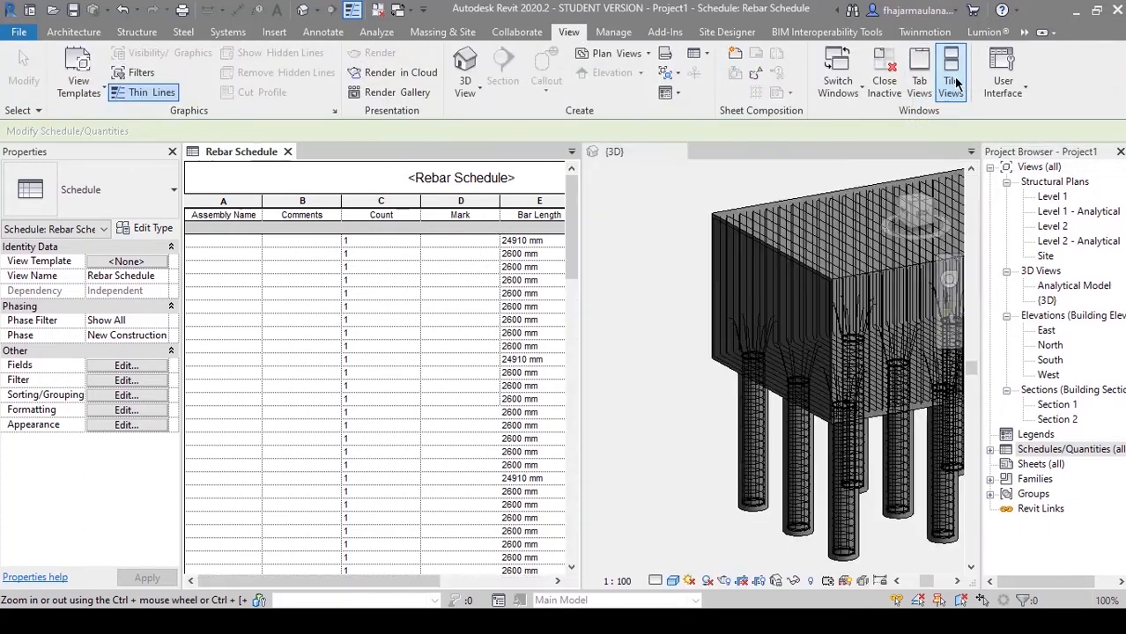
{"action": "scroll", "coordinate": [793, 428], "scroll_direction": "up", "scroll_amount": 5}
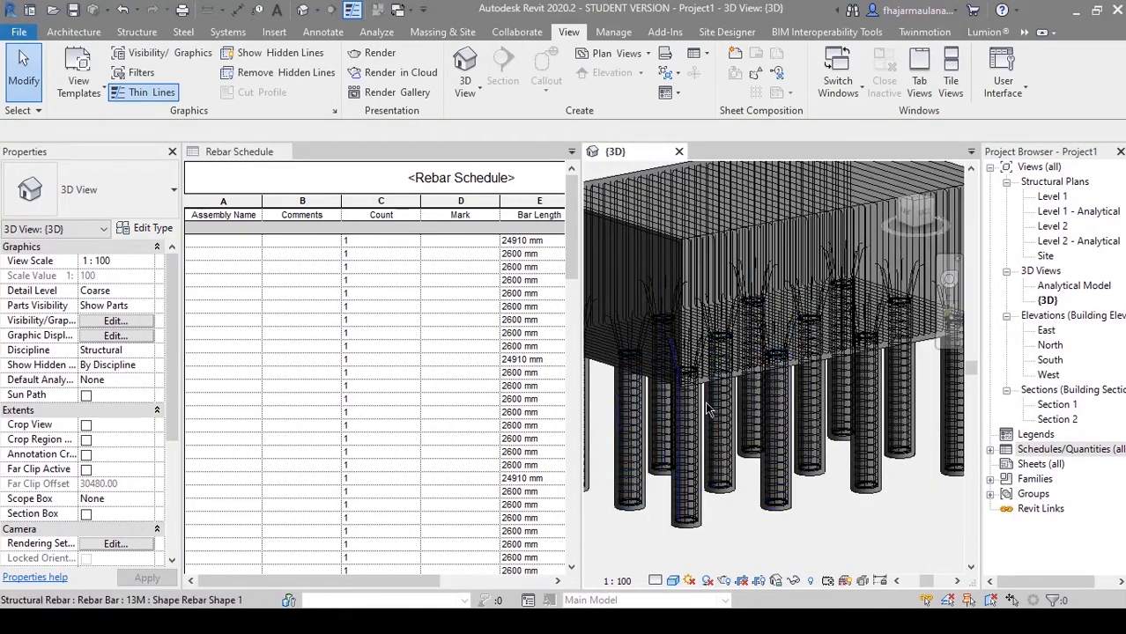
{"action": "middle_click_drag", "start_coordinate": [670, 427], "coordinate": [680, 264]}
{"action": "scroll", "coordinate": [626, 369], "scroll_direction": "down", "scroll_amount": 2}
{"action": "scroll", "coordinate": [682, 253], "scroll_direction": "up", "scroll_amount": 4}
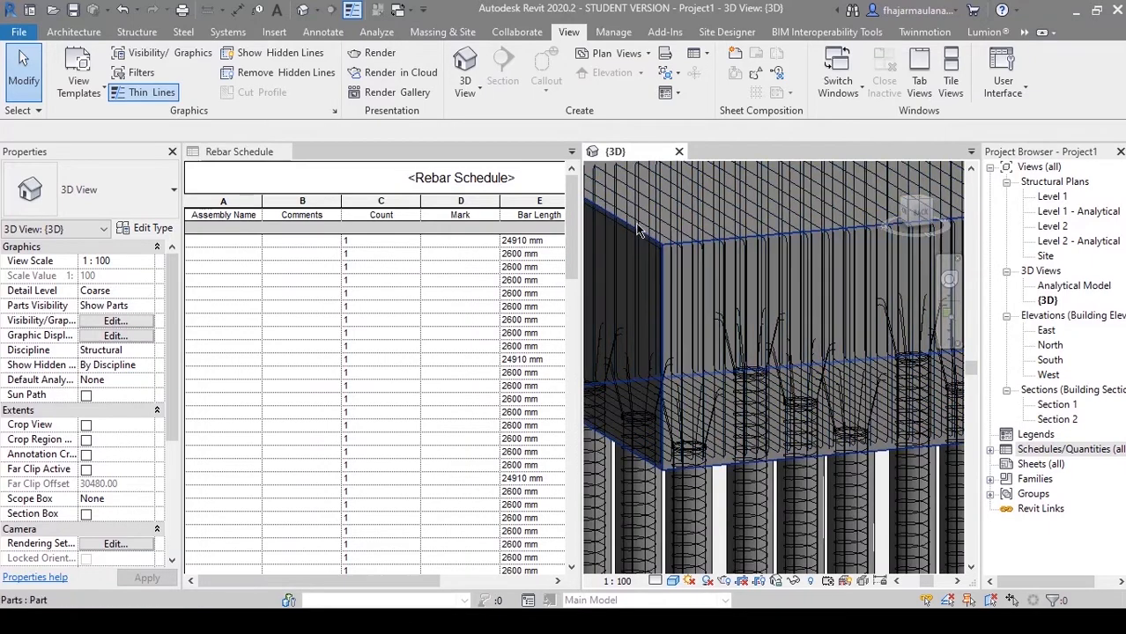
{"action": "scroll", "coordinate": [742, 310], "scroll_direction": "down", "scroll_amount": 3}
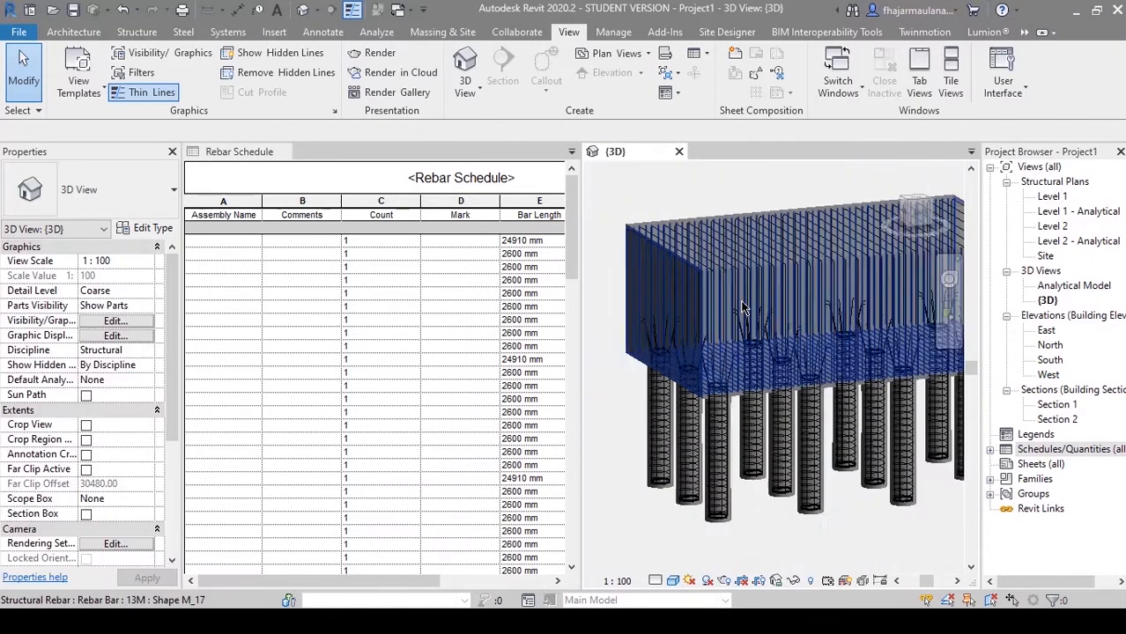
Step: Select the whole pile cap with its reinforcement in the 3D view using a selection window
{"action": "middle_click_drag", "start_coordinate": [743, 310], "coordinate": [683, 264], "text": "shift"}
{"action": "scroll", "coordinate": [679, 301], "scroll_direction": "down", "scroll_amount": 2}
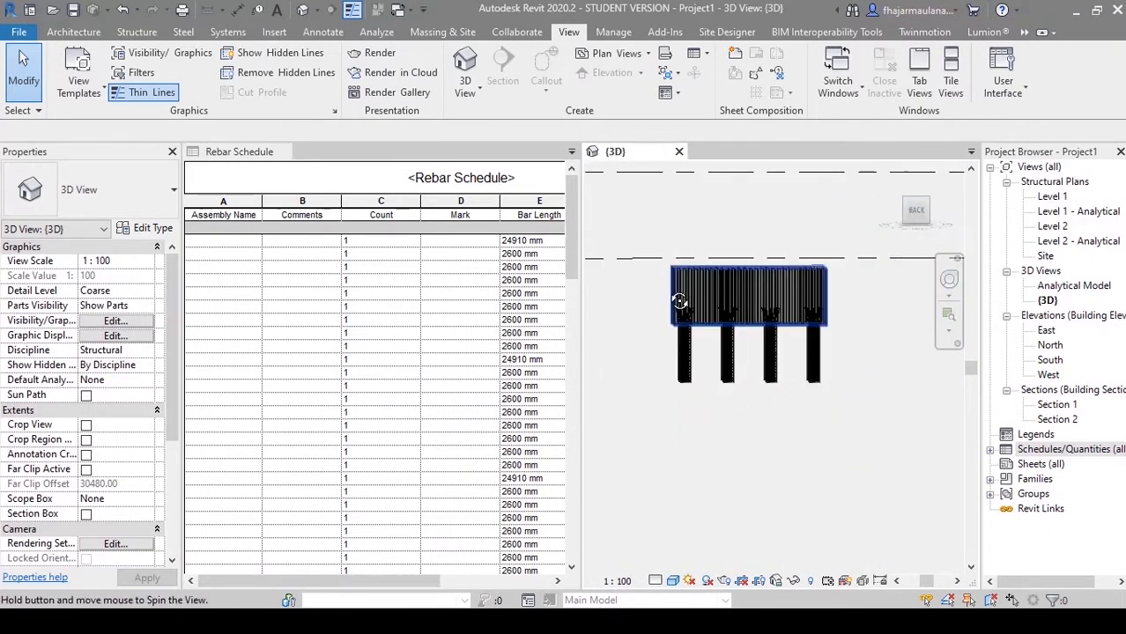
{"action": "scroll", "coordinate": [652, 236], "scroll_direction": "up", "scroll_amount": 1}
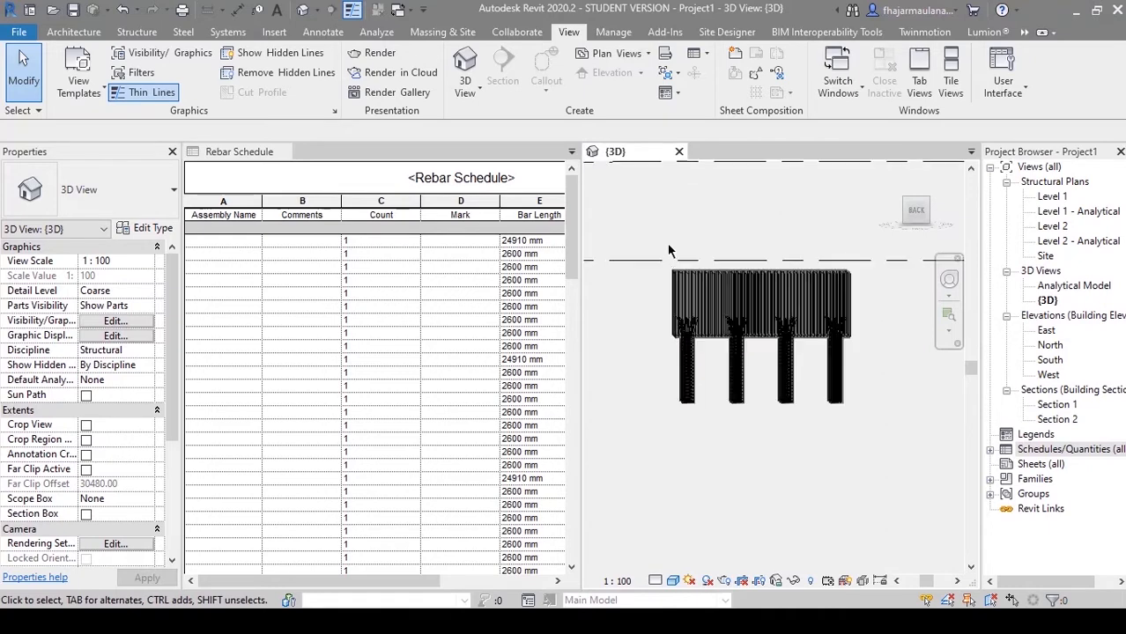
{"action": "middle_click_drag", "start_coordinate": [667, 251], "coordinate": [634, 238]}
{"action": "left_click_drag", "start_coordinate": [627, 227], "coordinate": [883, 340]}
{"action": "middle_click_drag", "start_coordinate": [761, 362], "coordinate": [815, 434], "text": "shift"}
{"action": "scroll", "coordinate": [756, 398], "scroll_direction": "up", "scroll_amount": 3}
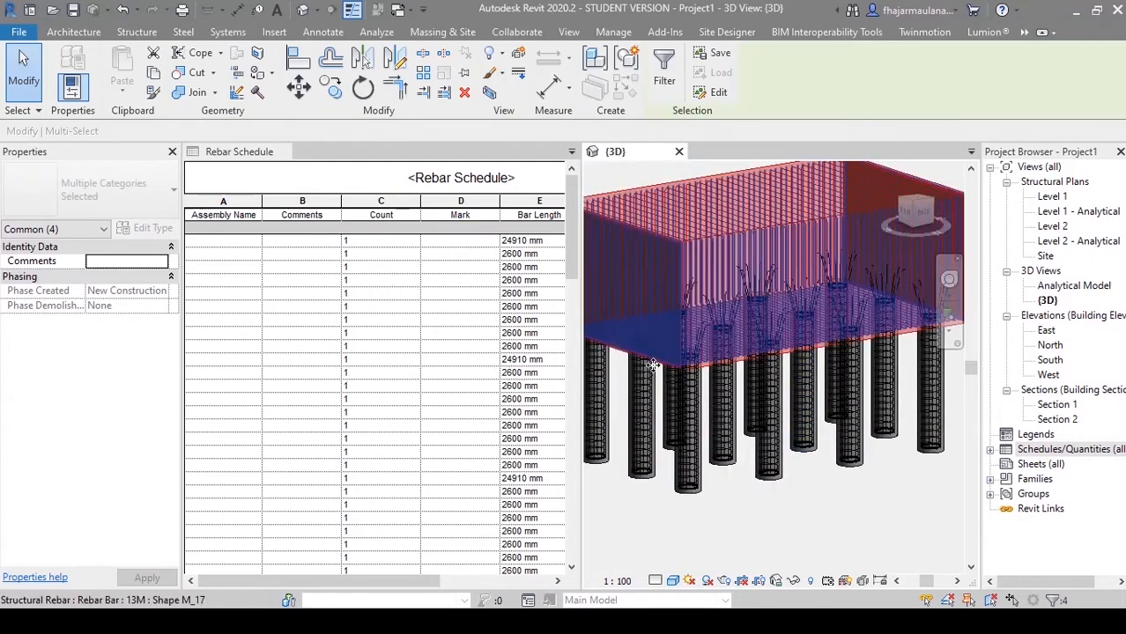
{"action": "middle_click_drag", "start_coordinate": [659, 364], "coordinate": [683, 372]}
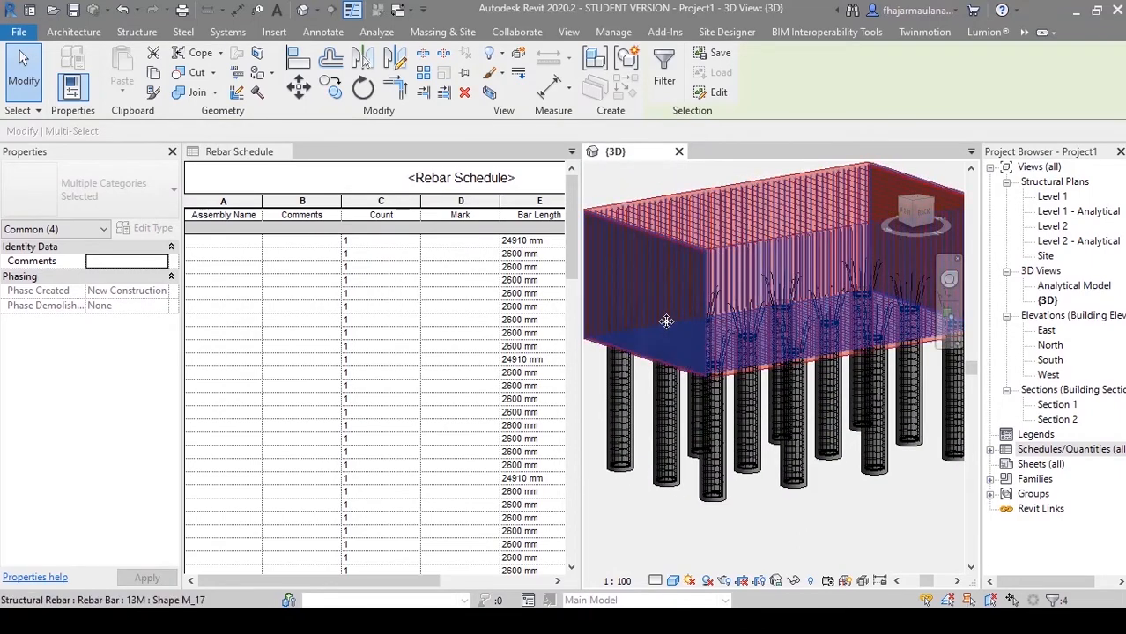
Step: Filter the pile cap selection so only the Structural Rebar category stays selected
{"action": "left_click", "coordinate": [664, 78]}
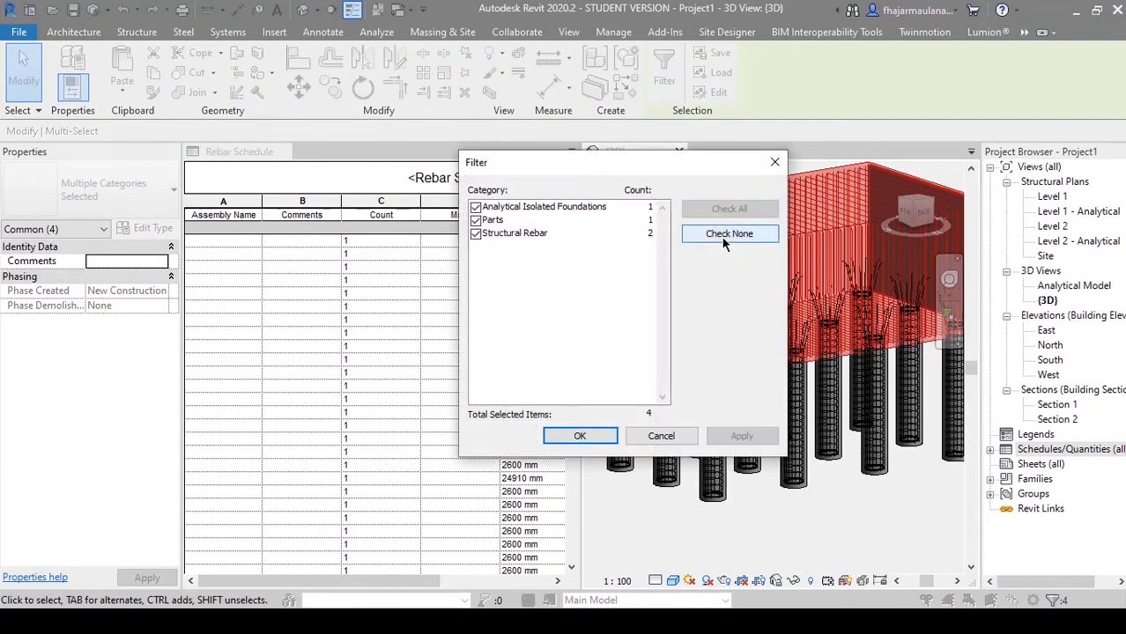
{"action": "left_click", "coordinate": [734, 234]}
{"action": "left_click", "coordinate": [476, 234]}
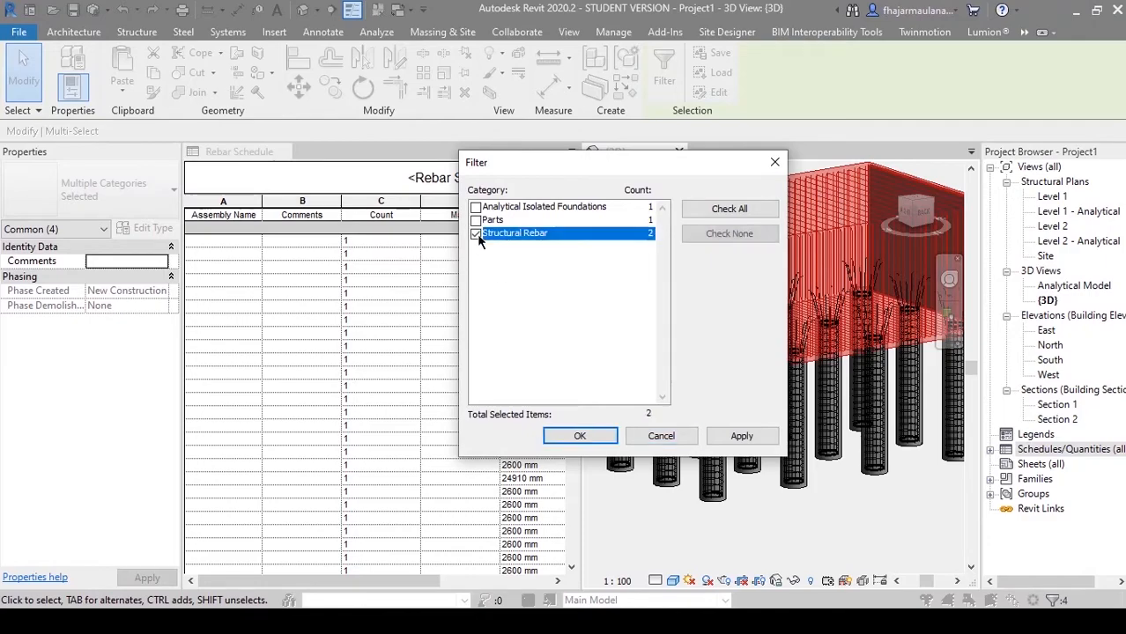
{"action": "left_click", "coordinate": [579, 436]}
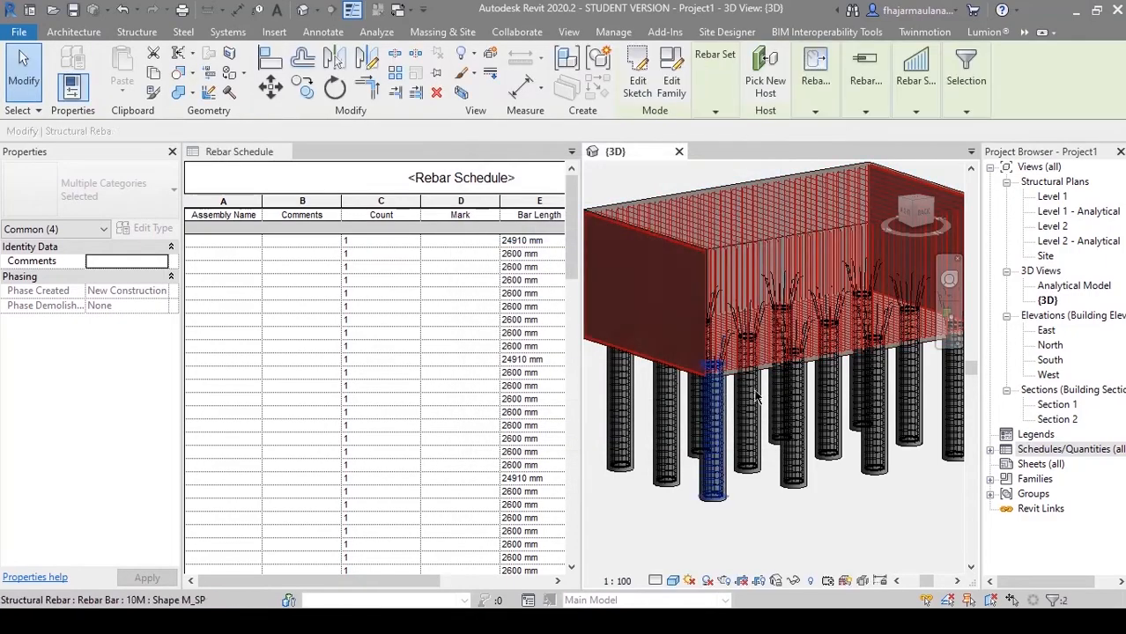
Step: Set the Comments of the selected pile cap rebar to "Penulangan Pile Cap" and check the entries in the Rebar Schedule
{"action": "mouse_move", "coordinate": [787, 527]}
{"action": "middle_mouse_down", "text": "shift"}
{"action": "mouse_move", "coordinate": [735, 504]}
{"action": "mouse_move", "coordinate": [727, 485]}
{"action": "mouse_move", "coordinate": [766, 520]}
{"action": "middle_mouse_up", "text": "shift"}
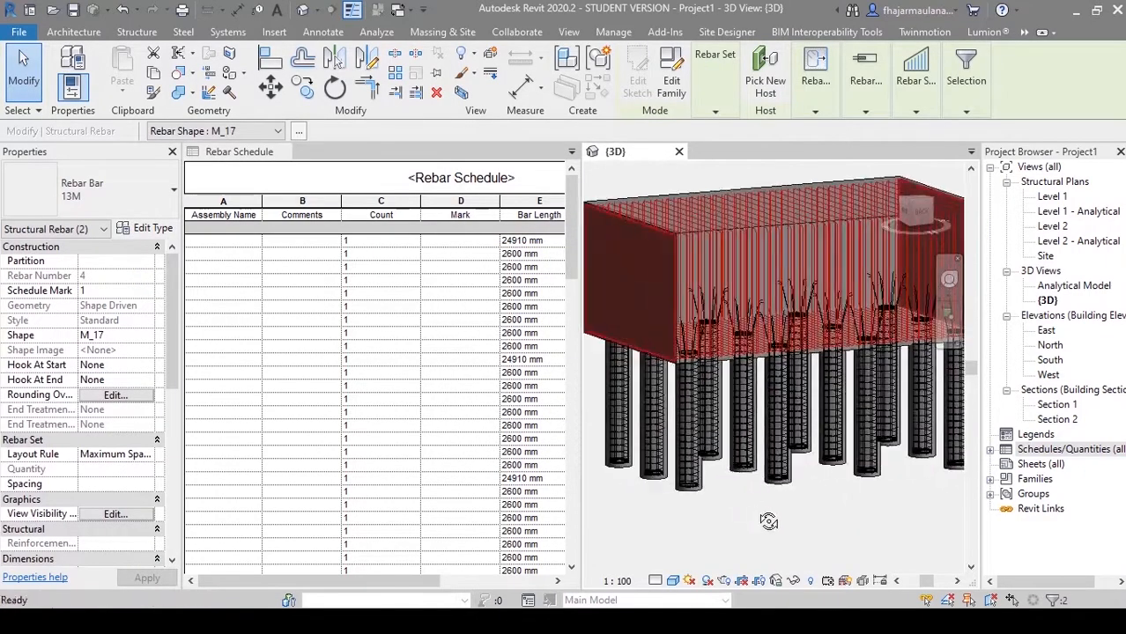
{"action": "left_click_drag", "start_coordinate": [166, 355], "coordinate": [174, 501]}
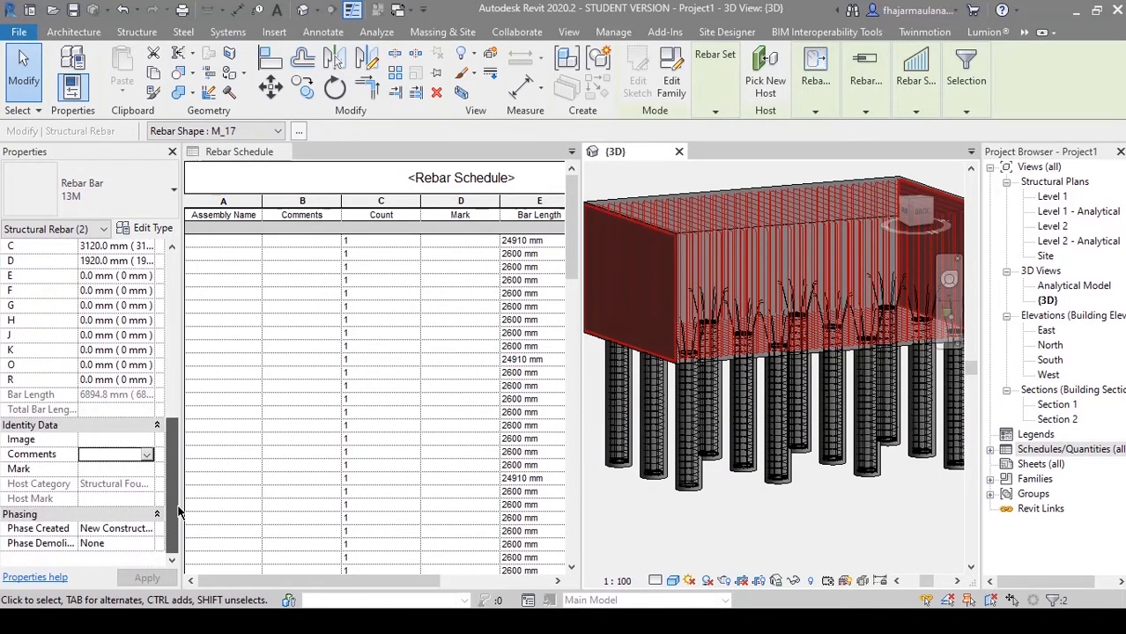
{"action": "left_click", "coordinate": [96, 455]}
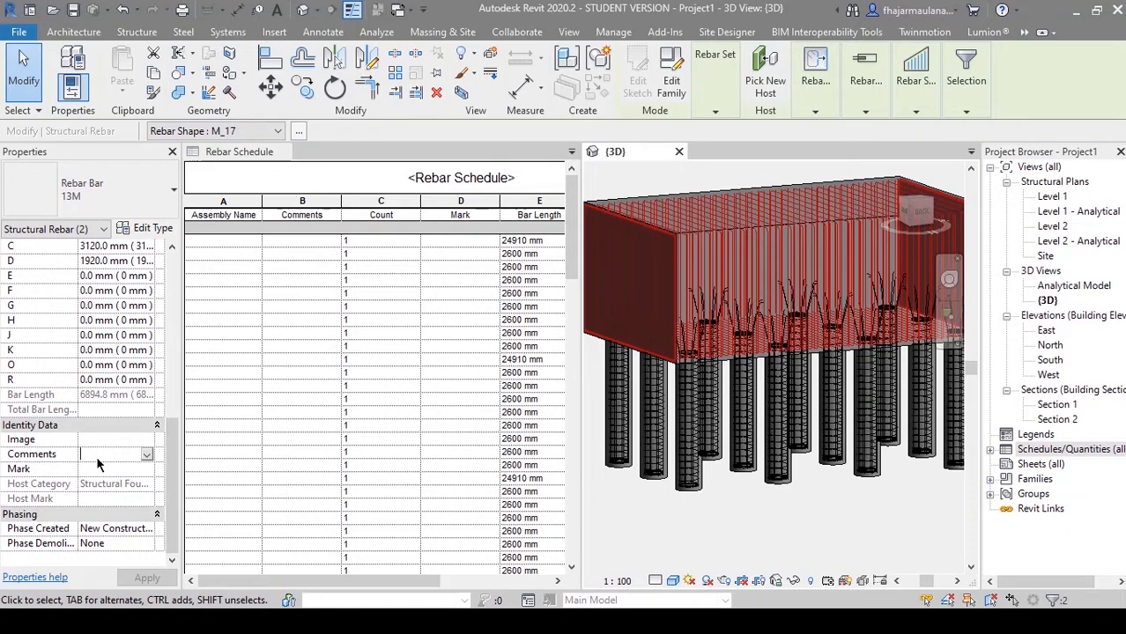
{"action": "type", "text": "Penulanga"}
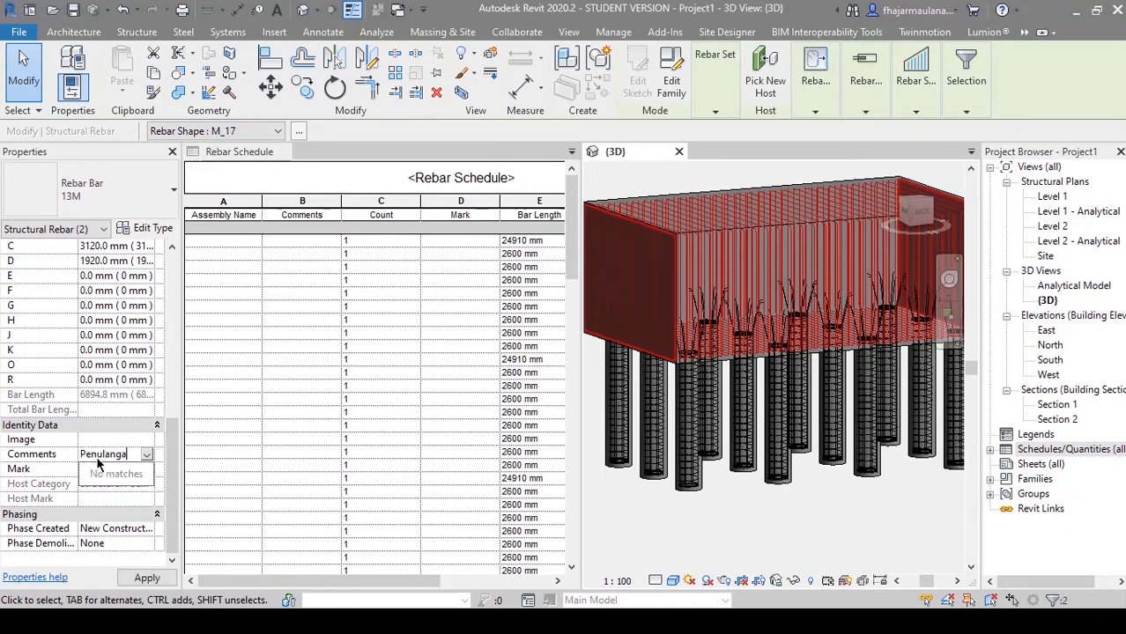
{"action": "type", "text": "n Pile Cap"}
{"action": "key", "text": "Return"}
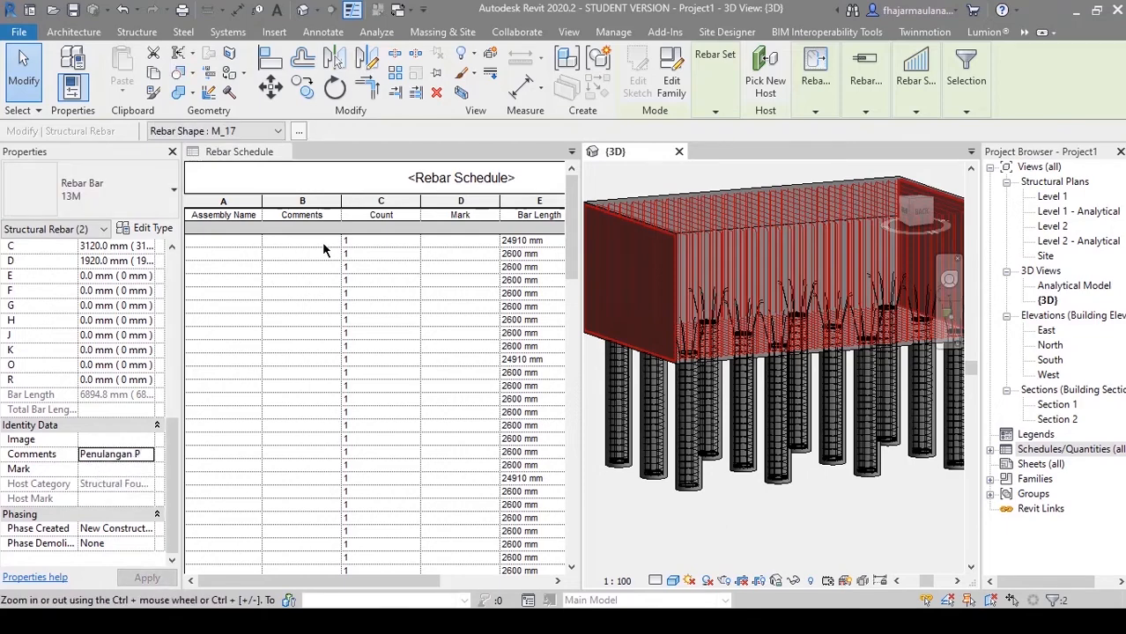
{"action": "left_click", "coordinate": [741, 529]}
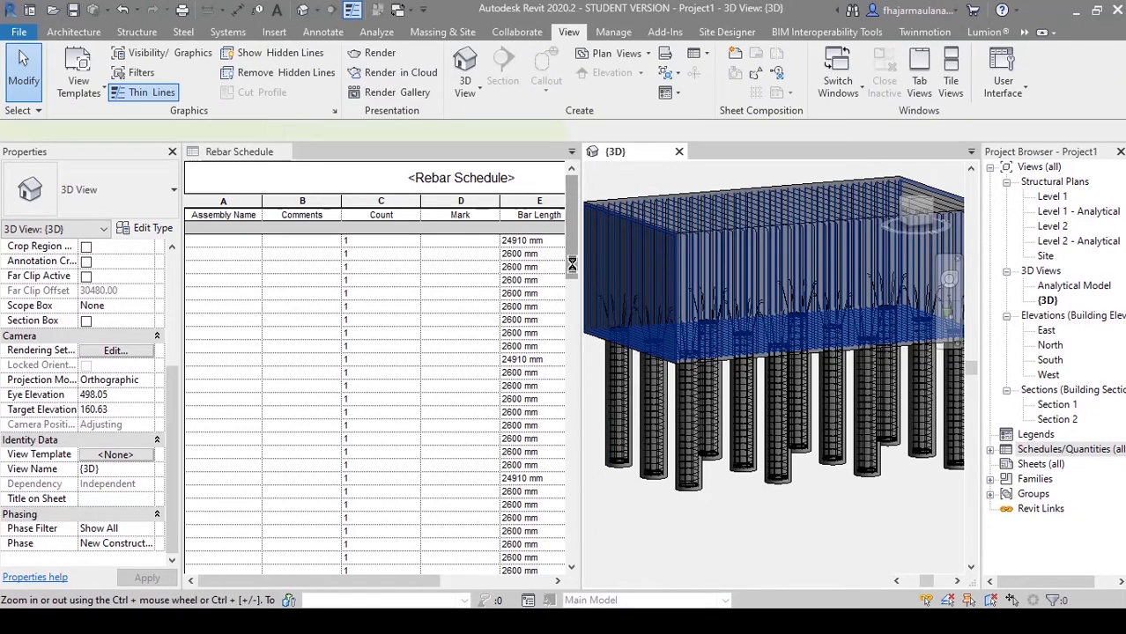
{"action": "left_click_drag", "start_coordinate": [571, 264], "coordinate": [572, 501]}
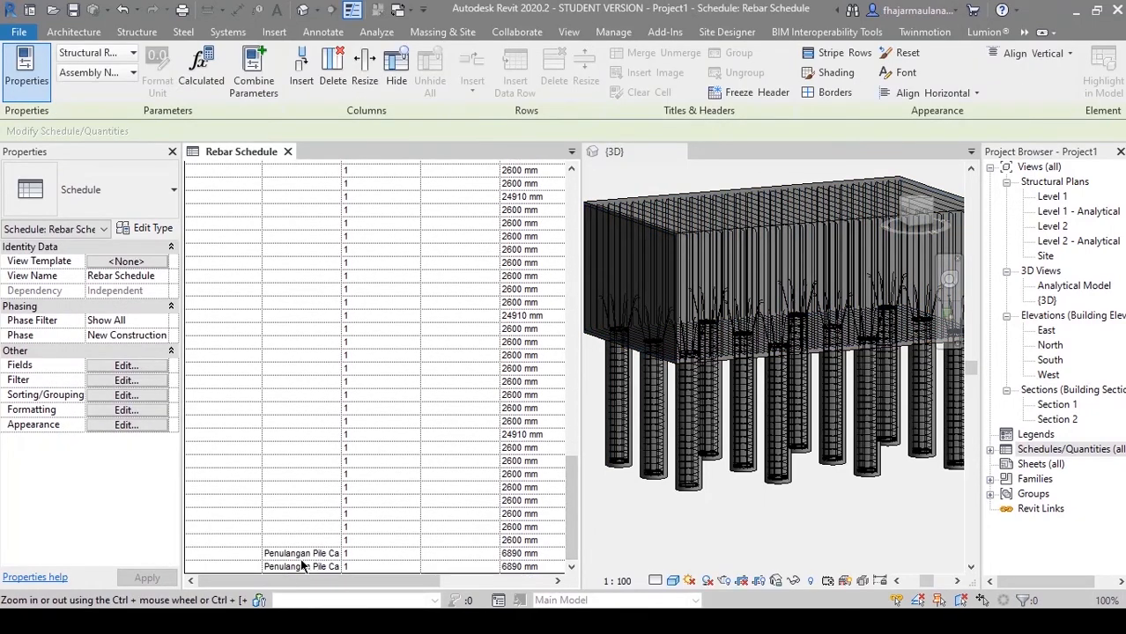
Step: Select all the piles with their reinforcement beneath the pile cap in the 3D view using a selection window
{"action": "scroll", "coordinate": [632, 290], "scroll_direction": "up", "scroll_amount": 2}
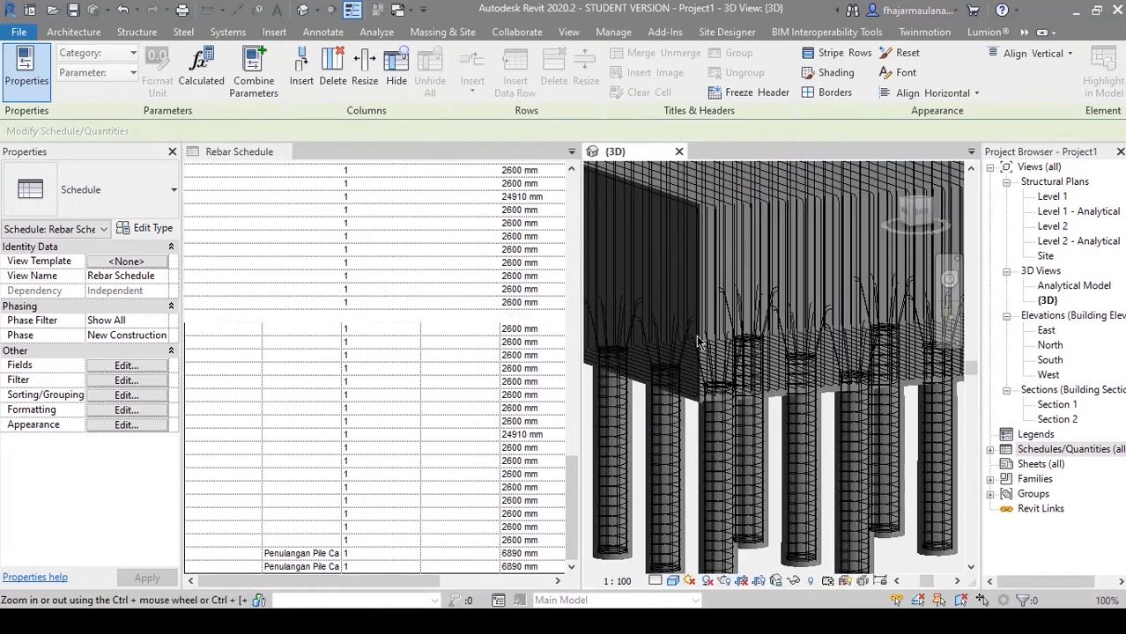
{"action": "scroll", "coordinate": [691, 232], "scroll_direction": "up", "scroll_amount": 1}
{"action": "scroll", "coordinate": [704, 232], "scroll_direction": "down", "scroll_amount": 4}
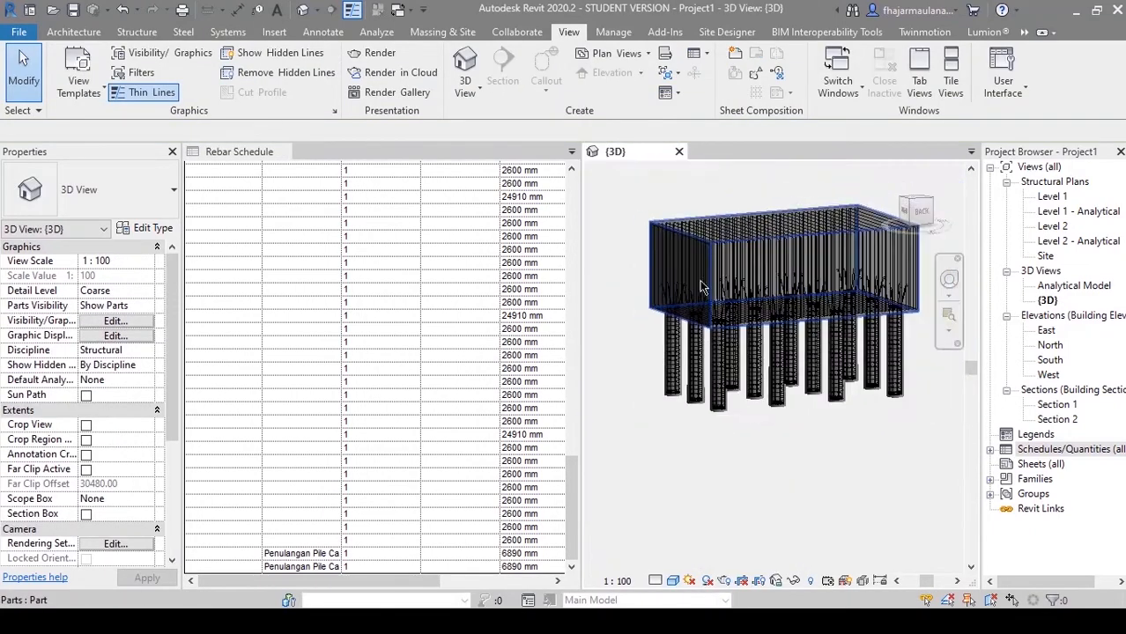
{"action": "left_click_drag", "start_coordinate": [570, 493], "coordinate": [573, 348]}
{"action": "middle_click_drag", "start_coordinate": [805, 472], "coordinate": [766, 423], "text": "shift"}
{"action": "left_click_drag", "start_coordinate": [644, 294], "coordinate": [905, 436]}
{"action": "middle_click_drag", "start_coordinate": [905, 436], "coordinate": [779, 499], "text": "shift"}
Step: Filter the pile selection so only the Structural Rebar category stays selected
{"action": "left_click", "coordinate": [664, 66]}
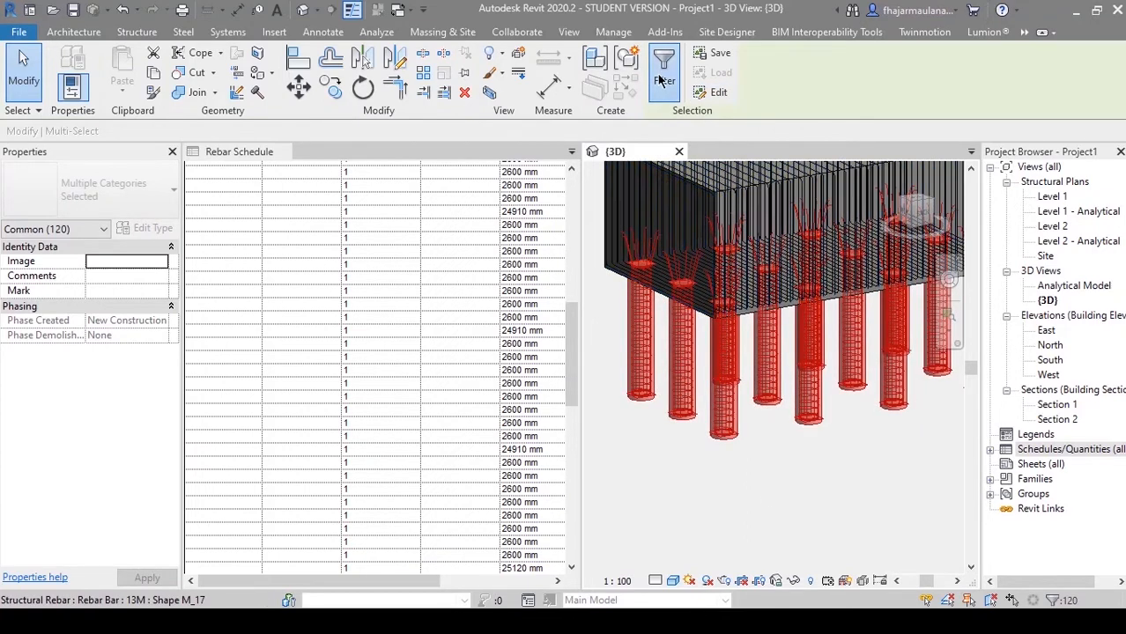
{"action": "left_click", "coordinate": [727, 233]}
{"action": "left_click", "coordinate": [475, 220]}
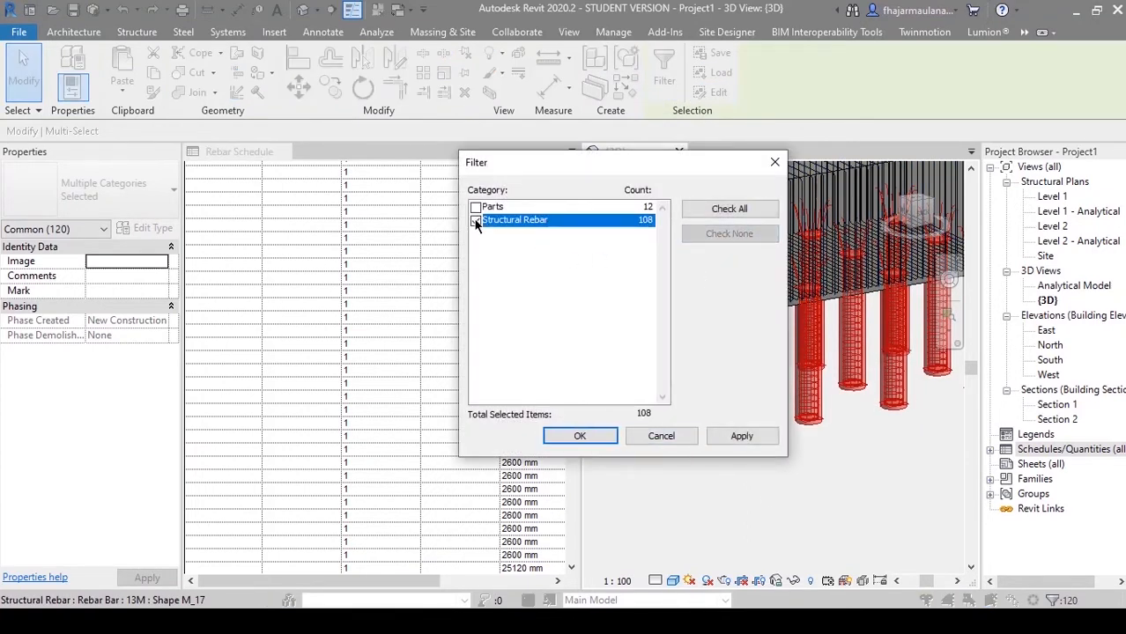
{"action": "left_click", "coordinate": [575, 435]}
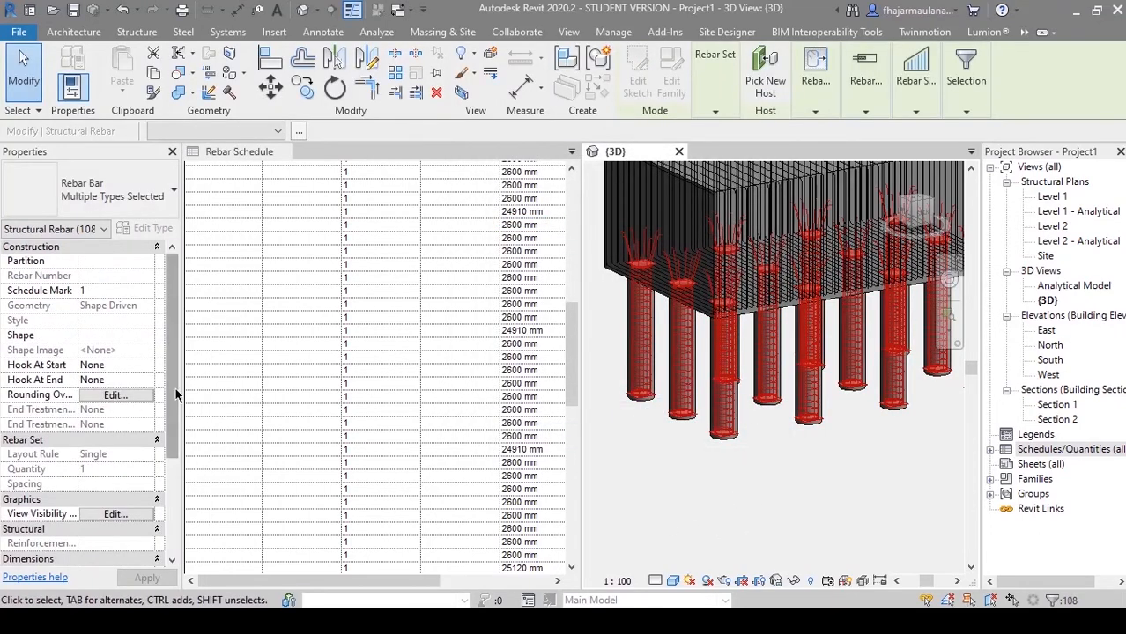
Step: Set the Comments of the selected pile rebar to "Penulangan Pancang" and clear the selection
{"action": "left_click_drag", "start_coordinate": [175, 387], "coordinate": [176, 481]}
{"action": "left_click", "coordinate": [95, 453]}
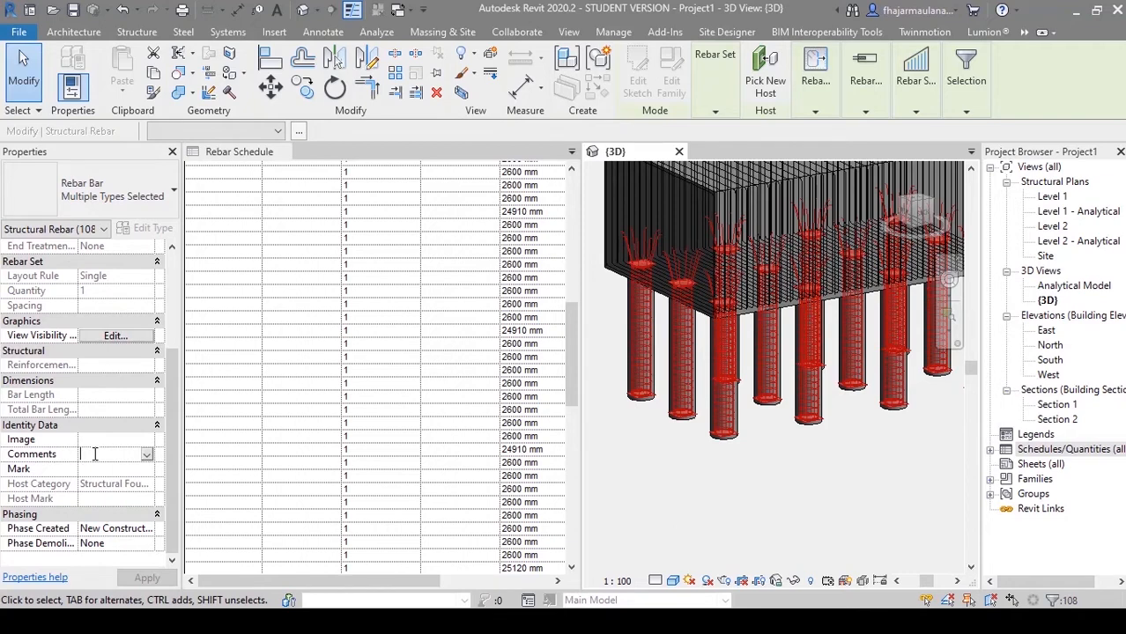
{"action": "type", "text": "P"}
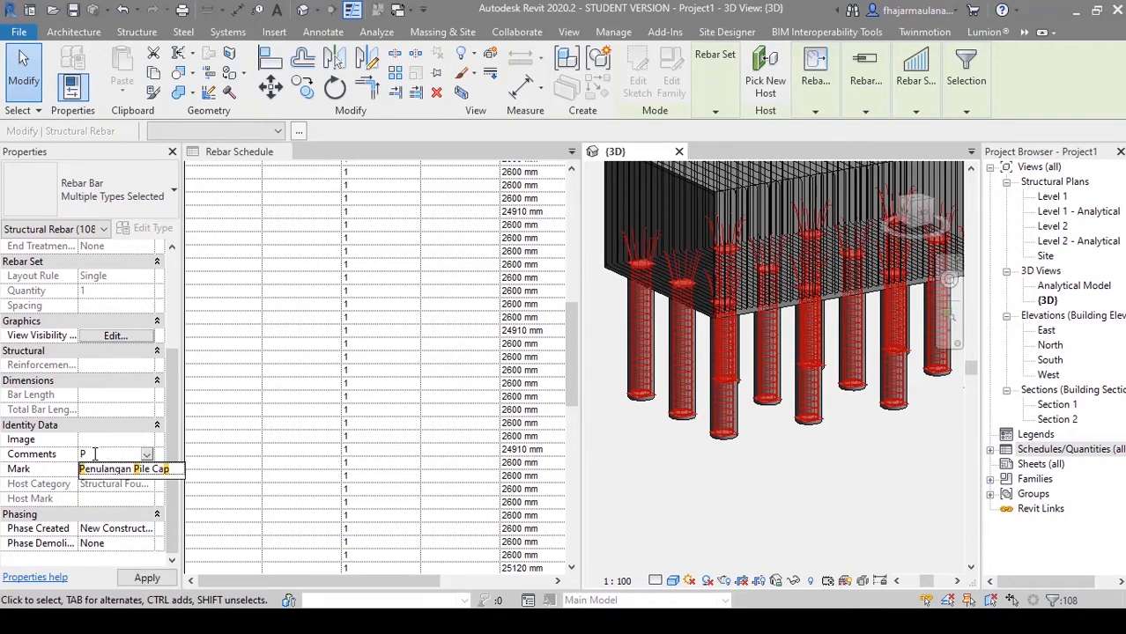
{"action": "type", "text": "enulangan Pancang"}
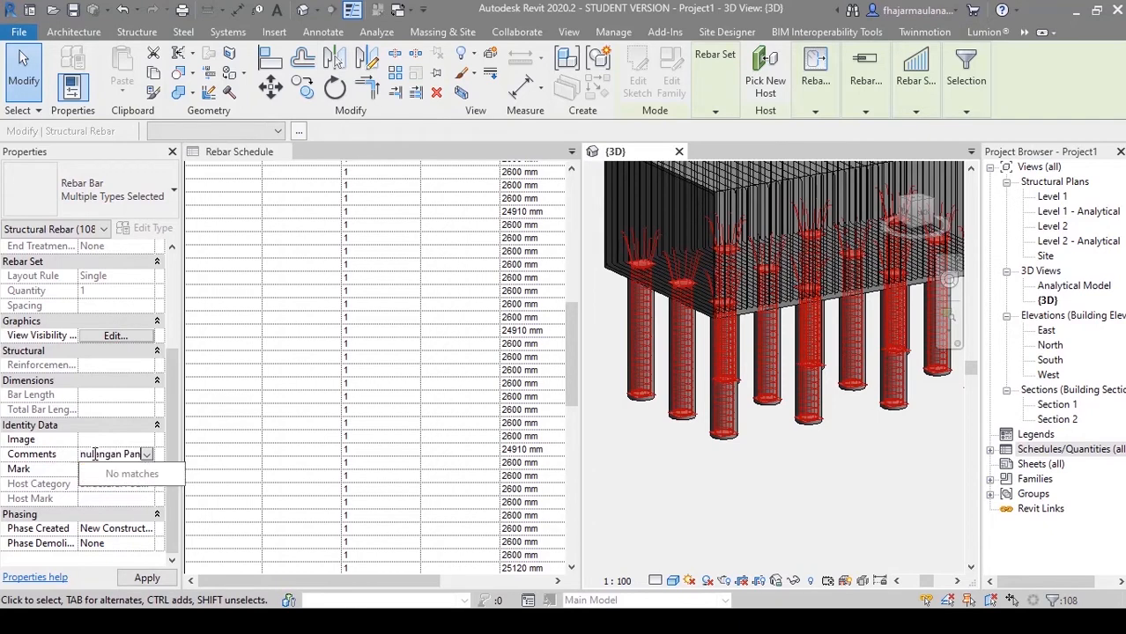
{"action": "key", "text": "Return"}
{"action": "left_click", "coordinate": [94, 455]}
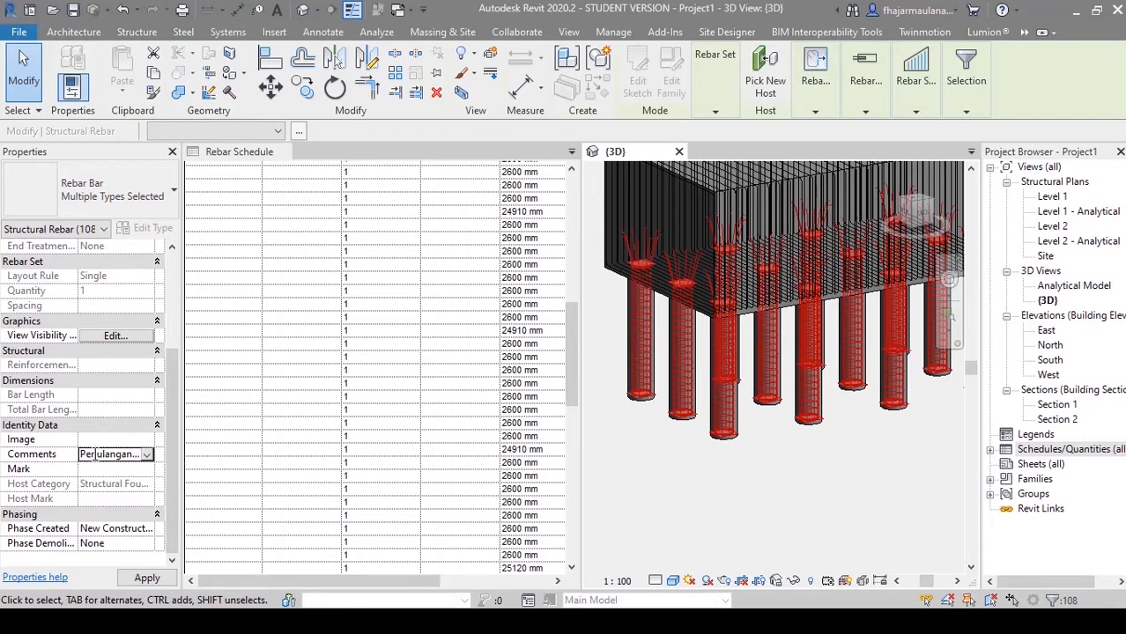
{"action": "left_click", "coordinate": [683, 481]}
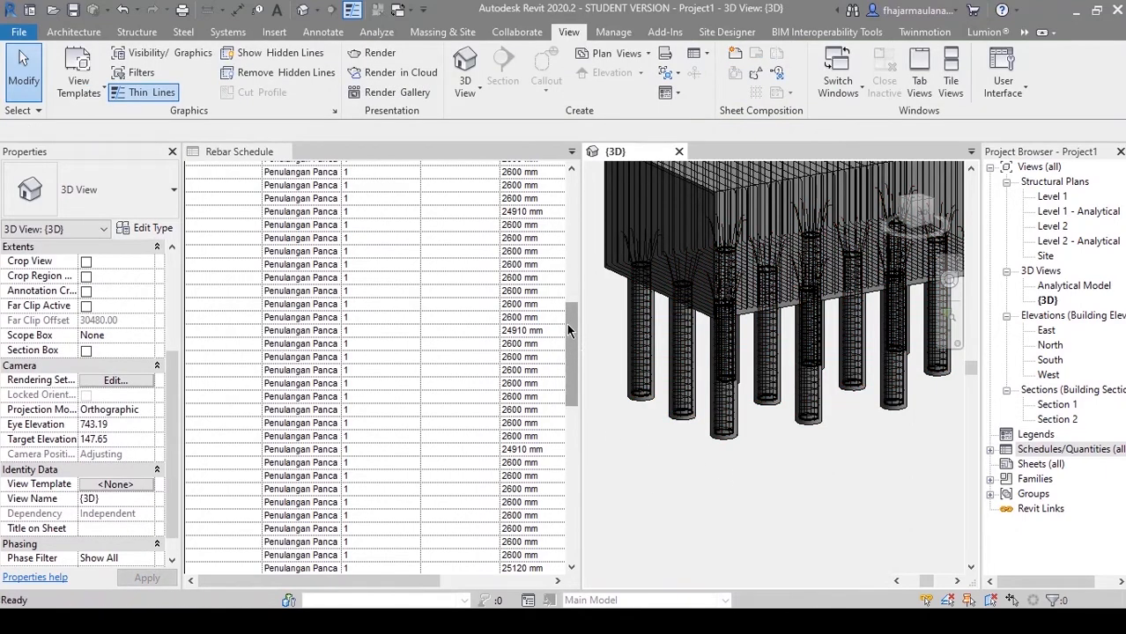
Step: Delete the Assembly Name column from the Rebar Schedule
{"action": "left_click", "coordinate": [568, 322]}
{"action": "left_click_drag", "start_coordinate": [569, 322], "coordinate": [575, 202]}
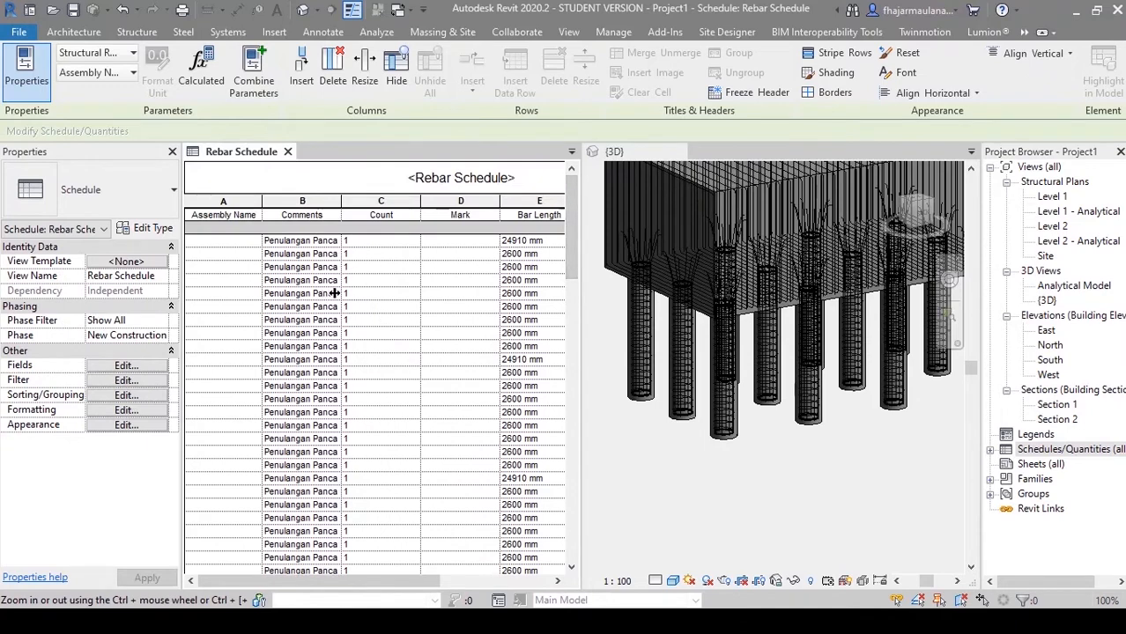
{"action": "left_click", "coordinate": [231, 214]}
{"action": "left_click", "coordinate": [236, 204]}
{"action": "right_click", "coordinate": [234, 202]}
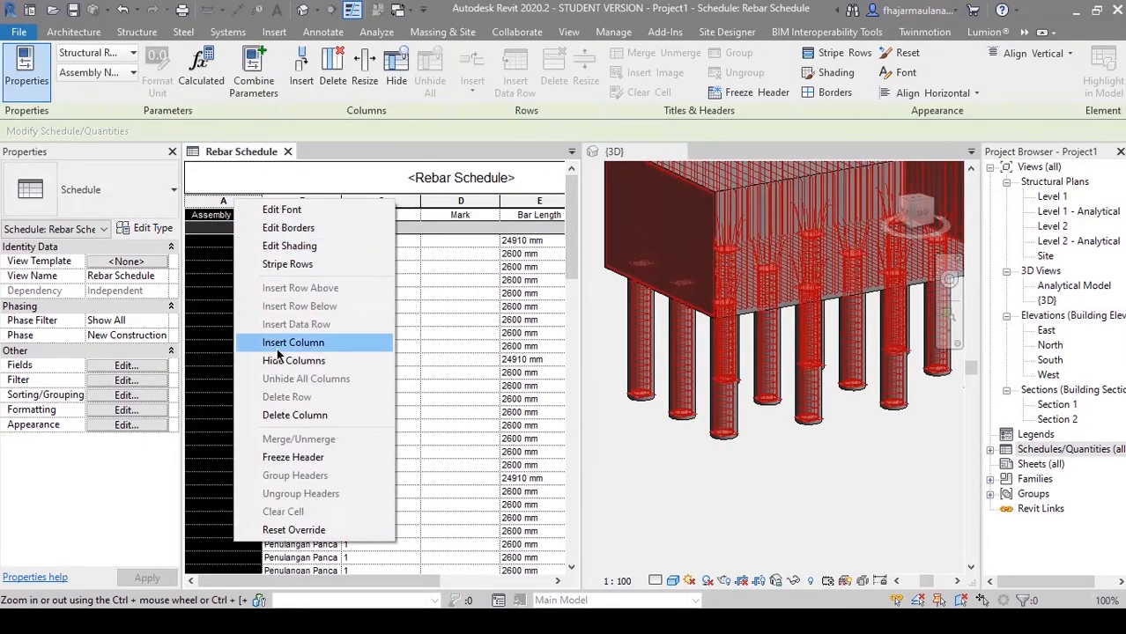
{"action": "left_click", "coordinate": [295, 415]}
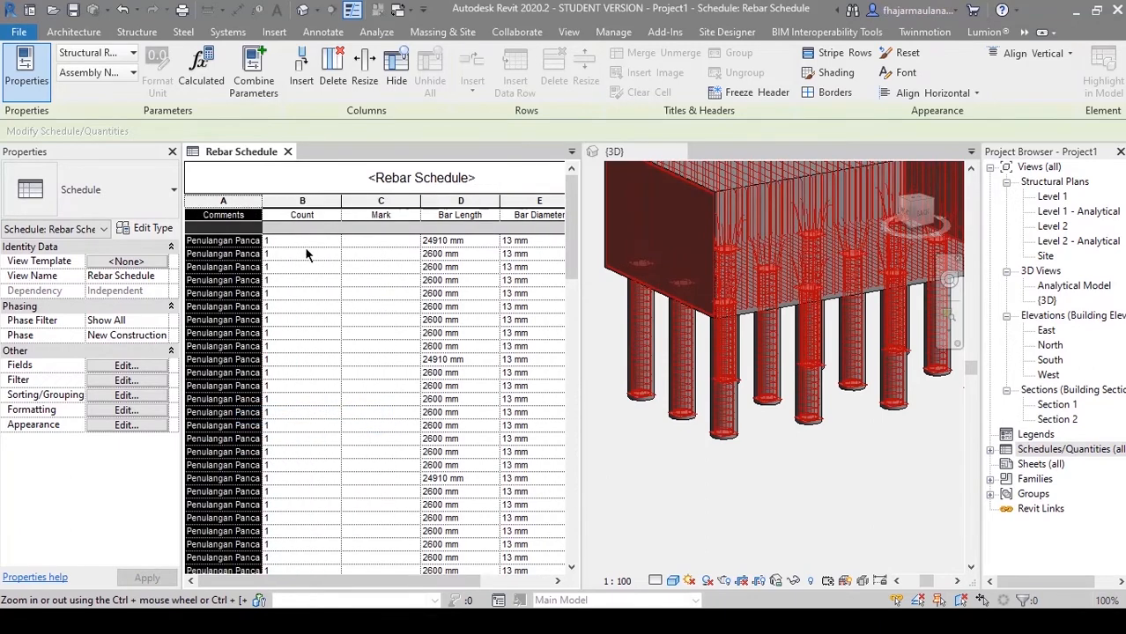
Step: Rename the Comments column header of the Rebar Schedule to "Tipe Pekerjaan"
{"action": "left_click", "coordinate": [243, 269]}
{"action": "left_click", "coordinate": [224, 217]}
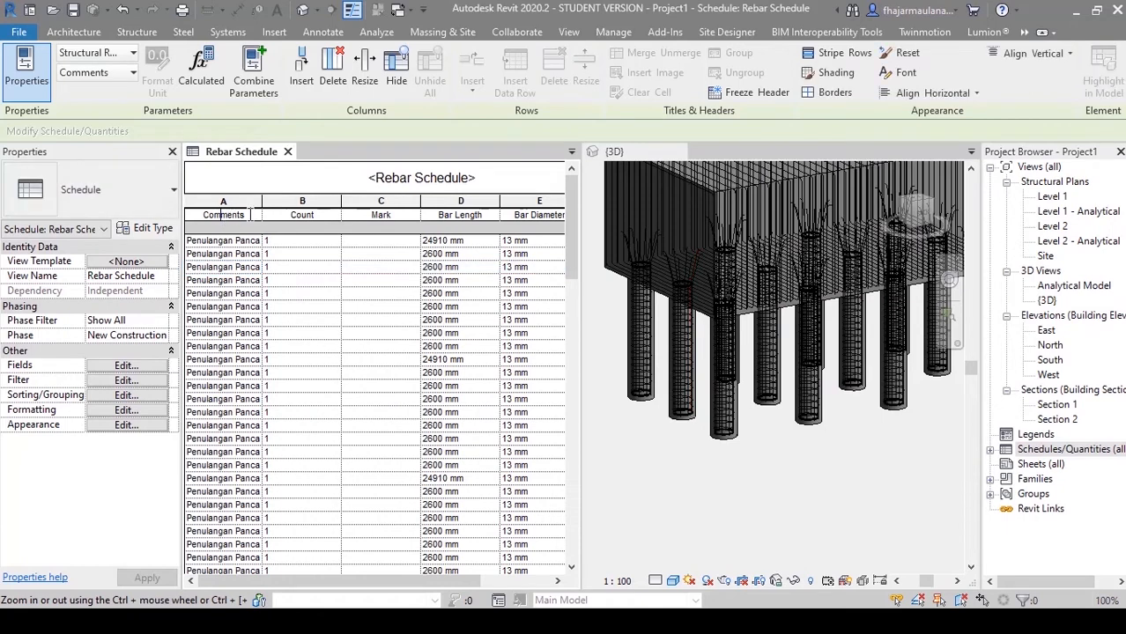
{"action": "double_click", "coordinate": [225, 216]}
{"action": "type", "text": "Tipe Pekerjaan"}
{"action": "key", "text": "Return"}
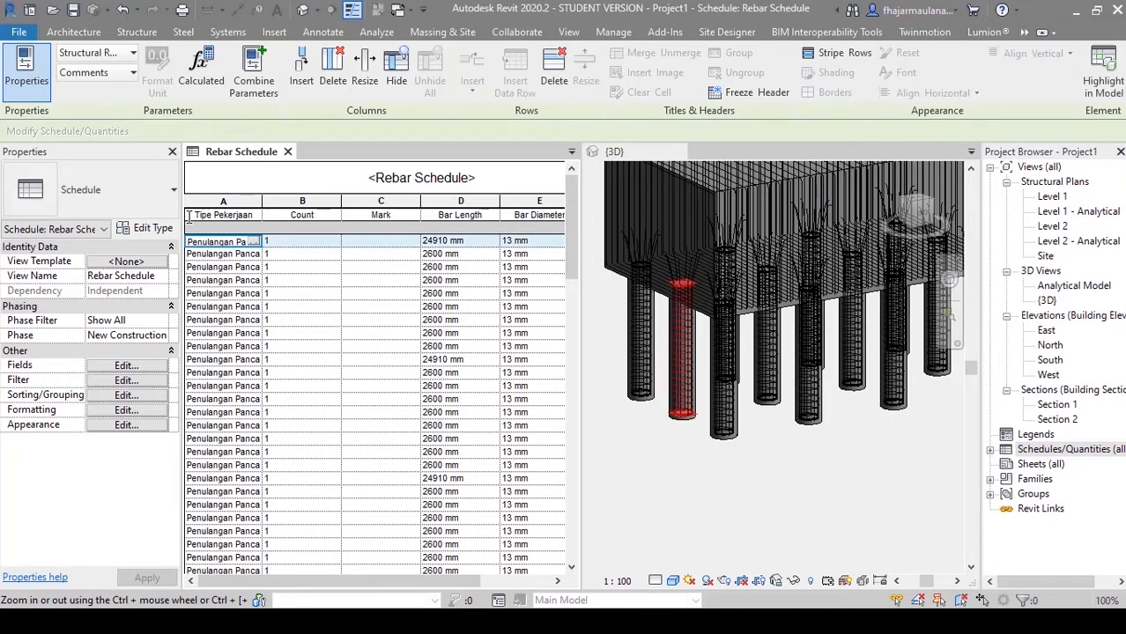
Step: Narrow the Count column and delete the Mark column from the Rebar Schedule
{"action": "left_click_drag", "start_coordinate": [338, 205], "coordinate": [303, 193]}
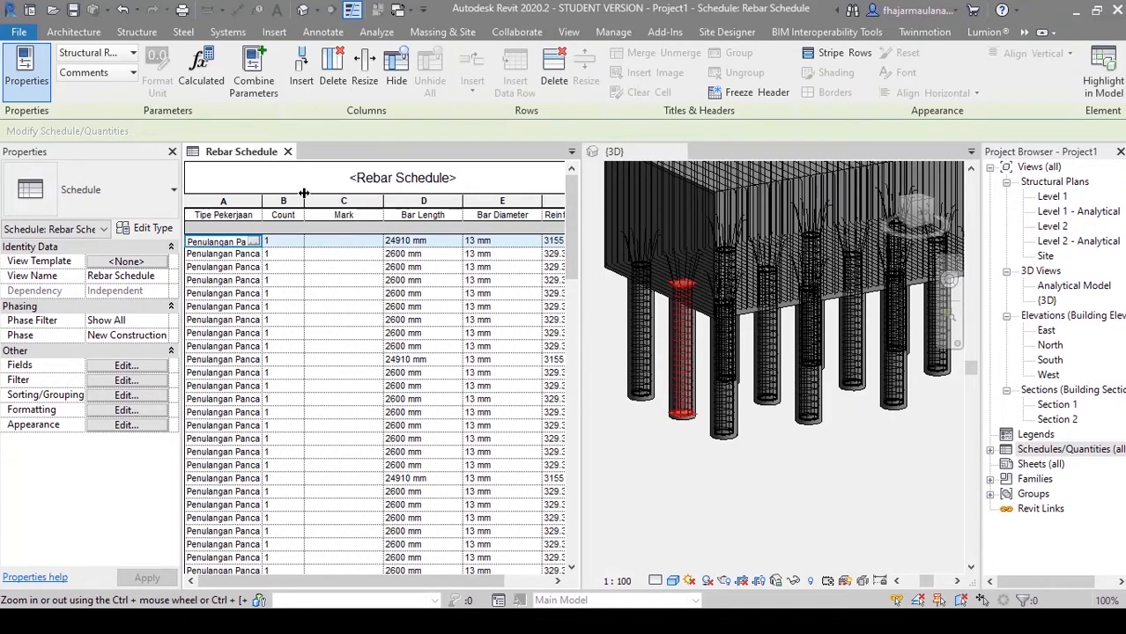
{"action": "left_click", "coordinate": [352, 252]}
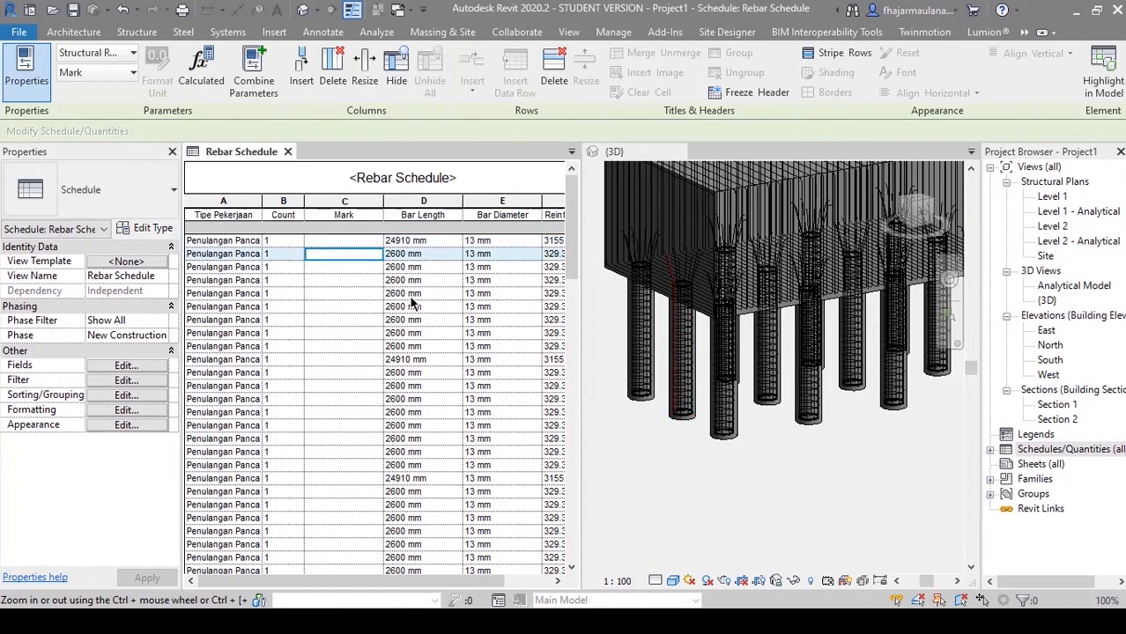
{"action": "left_click", "coordinate": [345, 203]}
{"action": "right_click", "coordinate": [346, 204]}
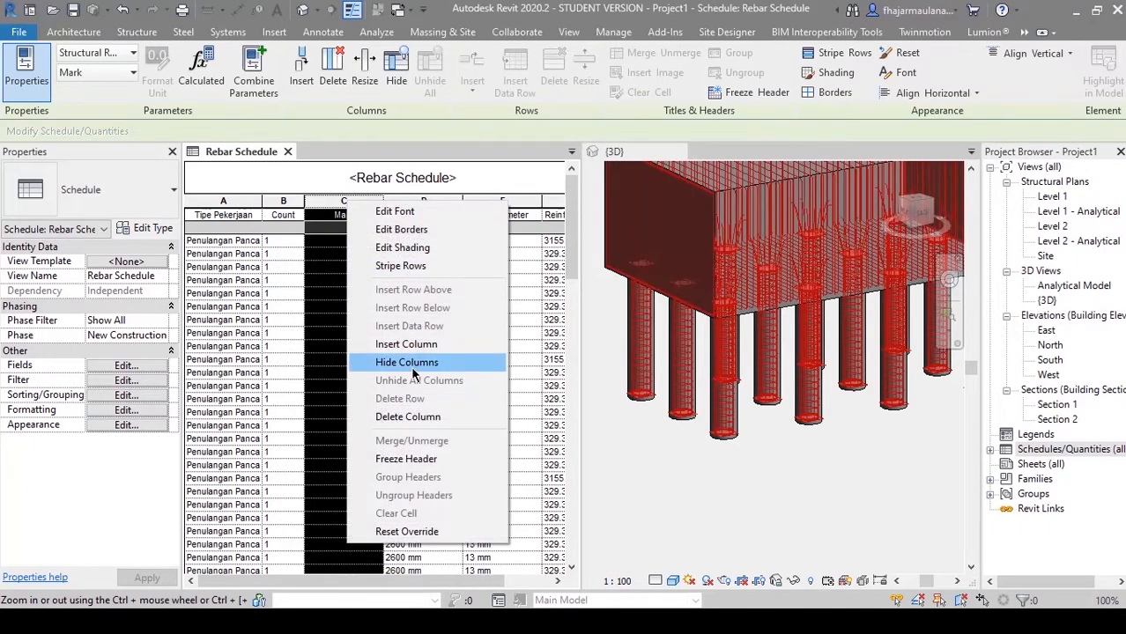
{"action": "left_click", "coordinate": [407, 418]}
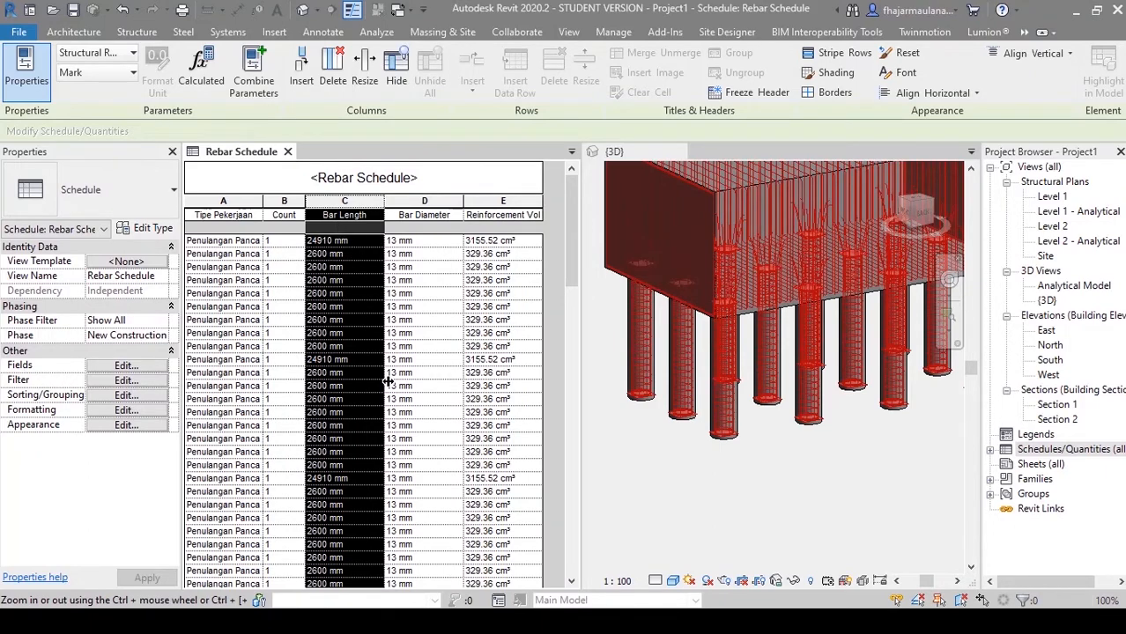
Step: Look through the Rebar Schedule rows from first to last, checking bar lengths, diameters and reinforcement volumes
{"action": "left_click_drag", "start_coordinate": [569, 231], "coordinate": [571, 308]}
{"action": "left_click", "coordinate": [423, 216]}
{"action": "scroll", "coordinate": [413, 250], "scroll_direction": "up", "scroll_amount": 4}
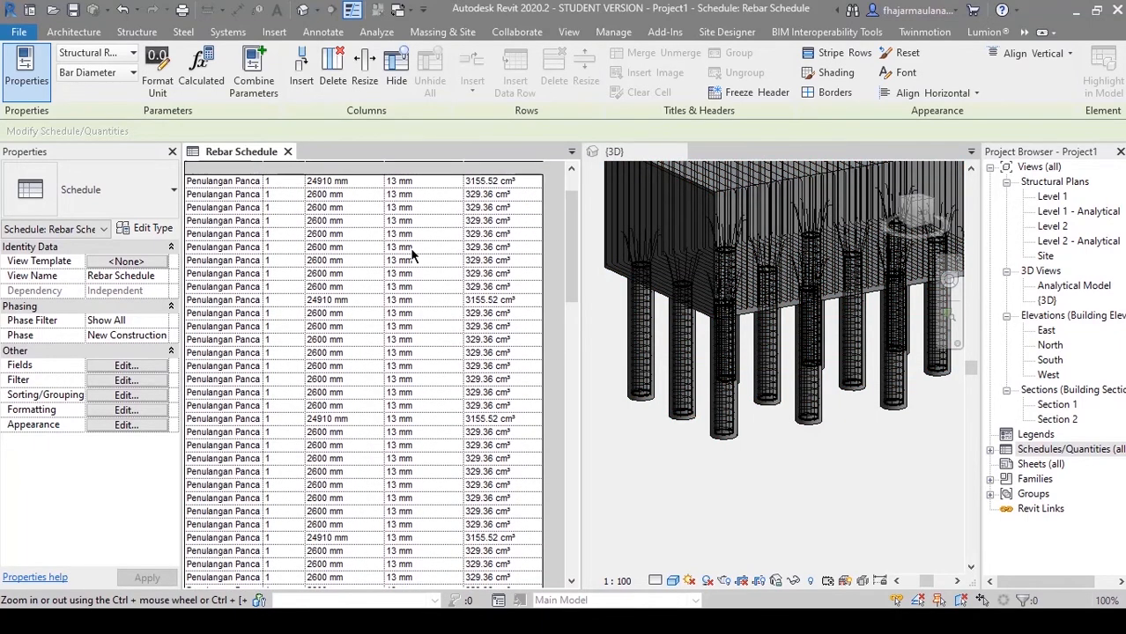
{"action": "scroll", "coordinate": [412, 253], "scroll_direction": "up", "scroll_amount": 2}
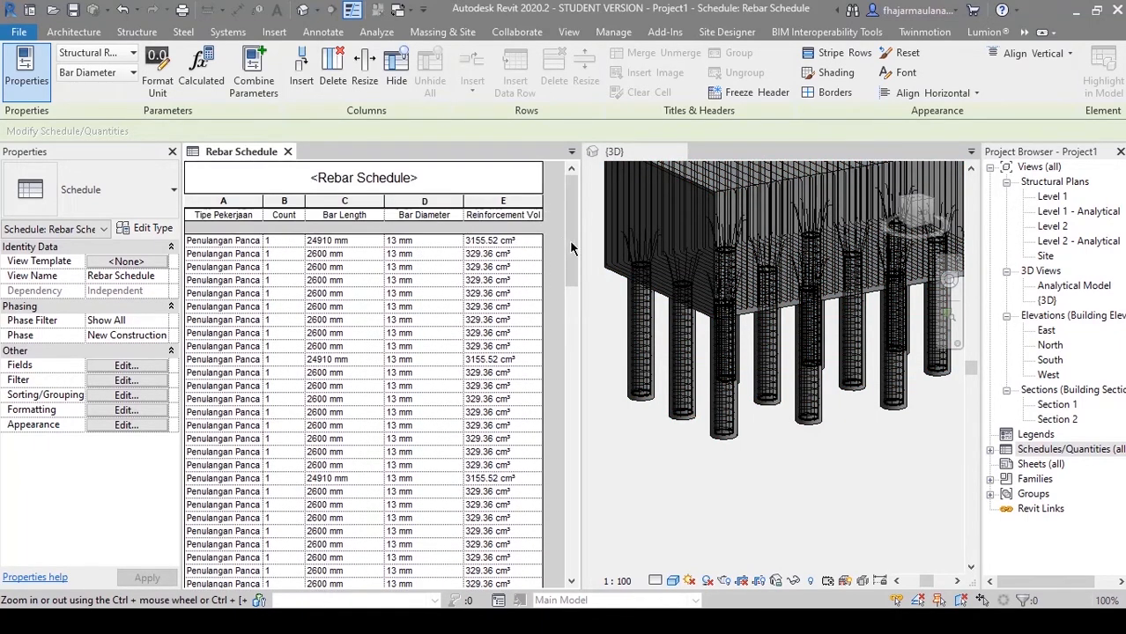
{"action": "left_click_drag", "start_coordinate": [570, 248], "coordinate": [565, 601]}
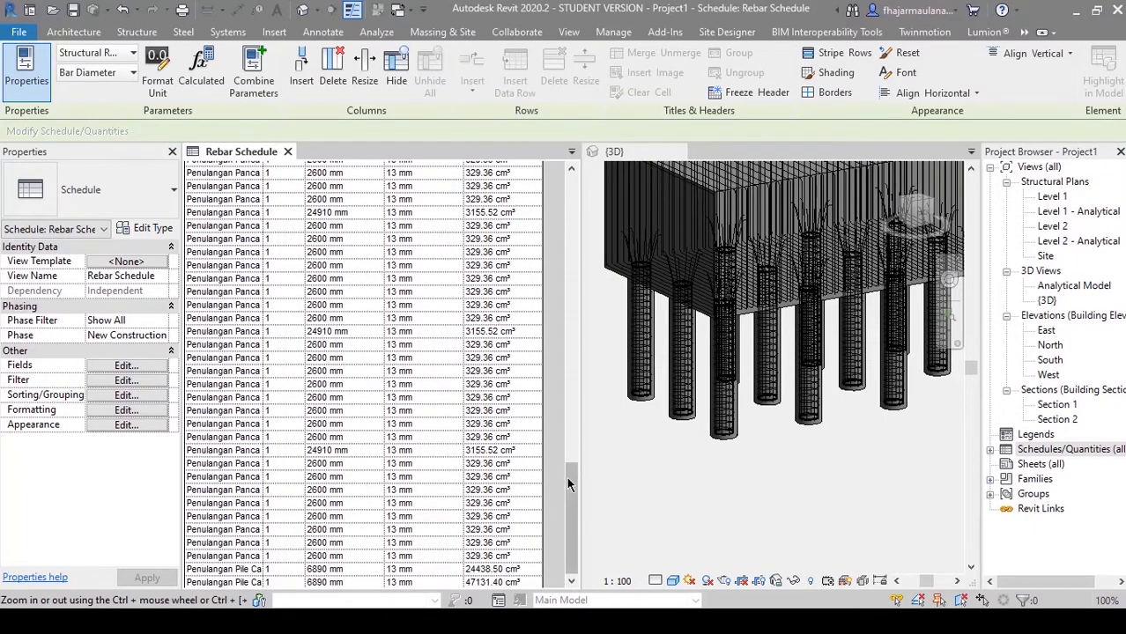
{"action": "left_click_drag", "start_coordinate": [568, 483], "coordinate": [564, 180]}
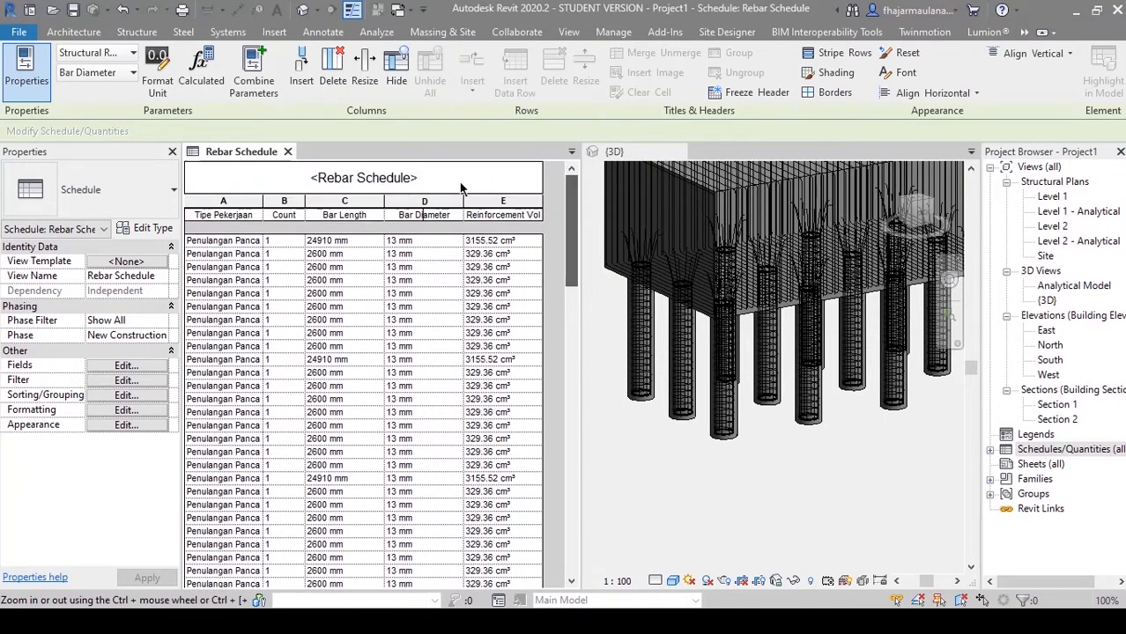
Step: Sort the Rebar Schedule by Comments in ascending order, with a header and footer for each group
{"action": "left_click", "coordinate": [348, 267]}
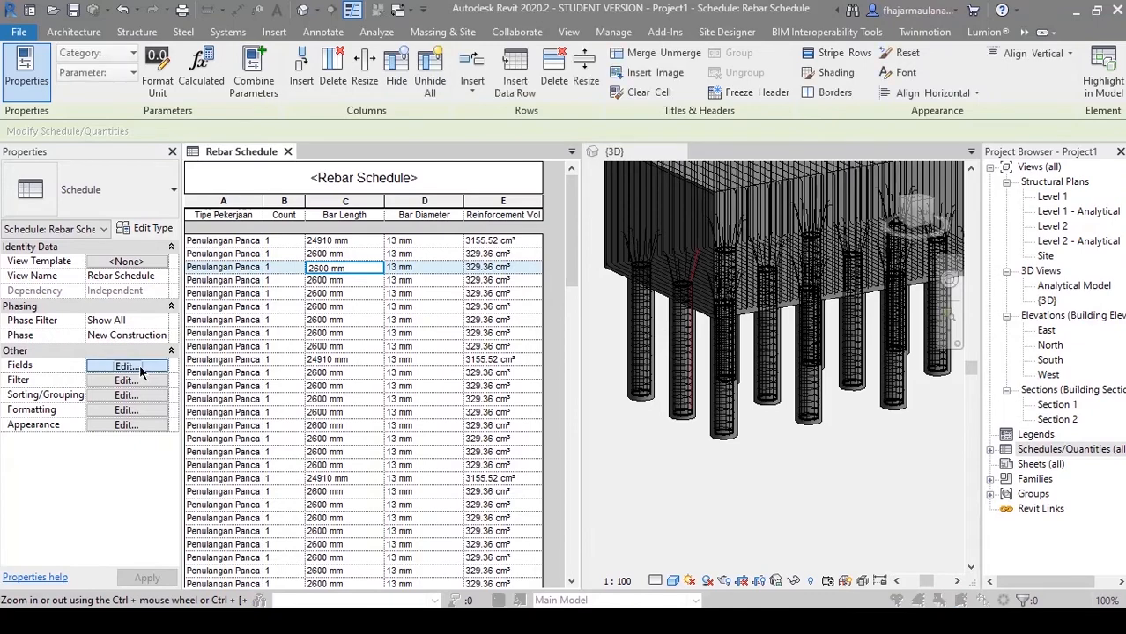
{"action": "left_click", "coordinate": [132, 365]}
{"action": "left_click_drag", "start_coordinate": [376, 151], "coordinate": [627, 151]}
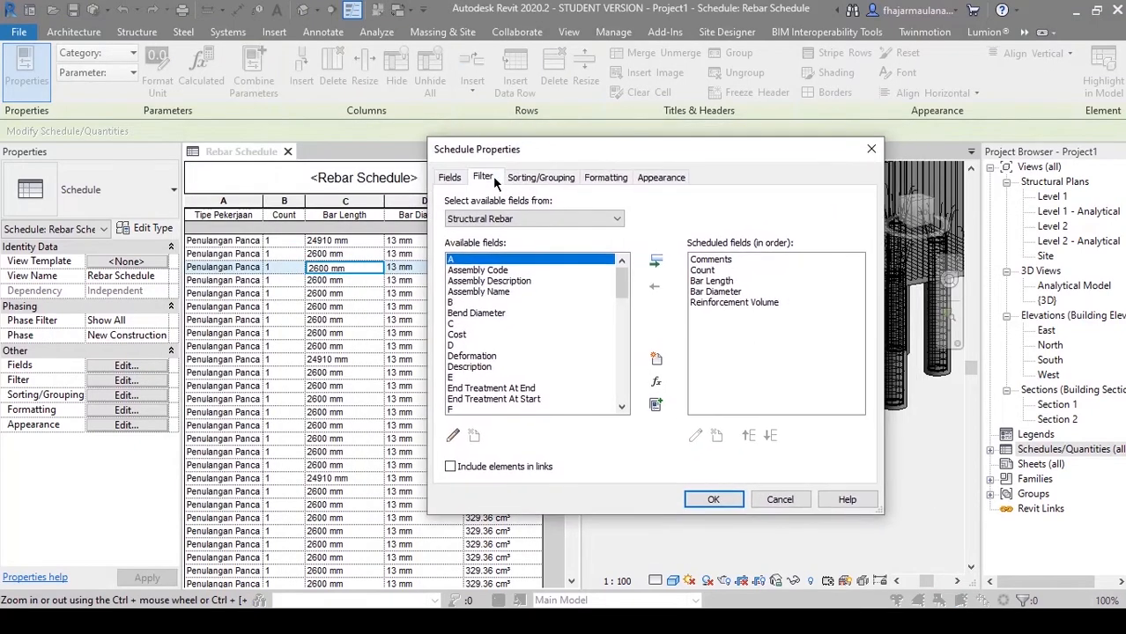
{"action": "left_click", "coordinate": [492, 176]}
{"action": "left_click", "coordinate": [524, 175]}
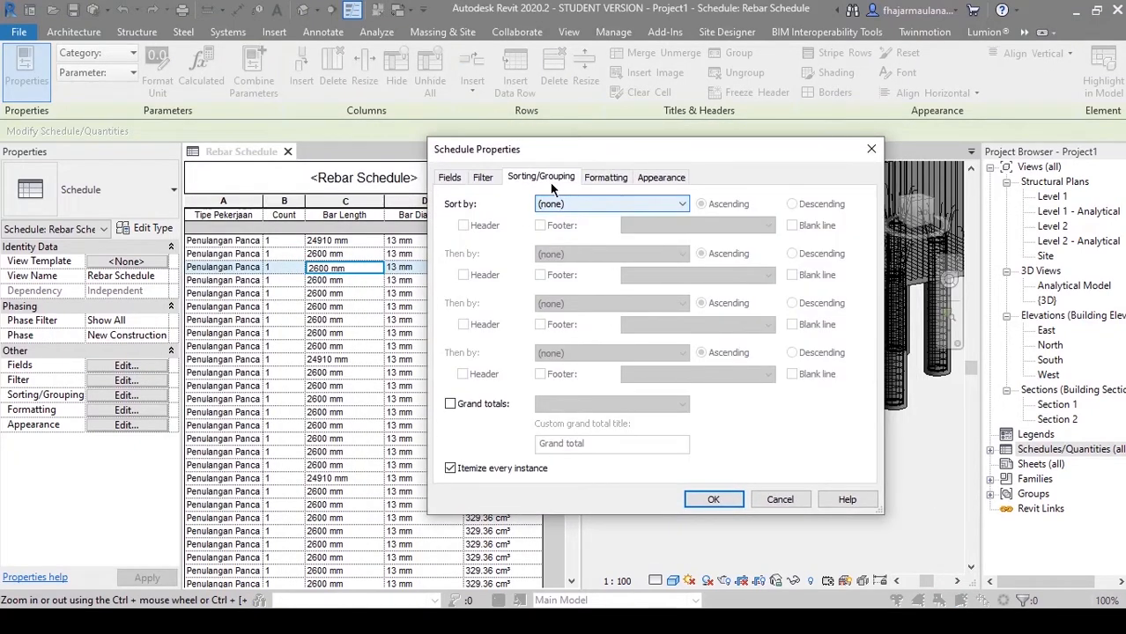
{"action": "left_click", "coordinate": [565, 205]}
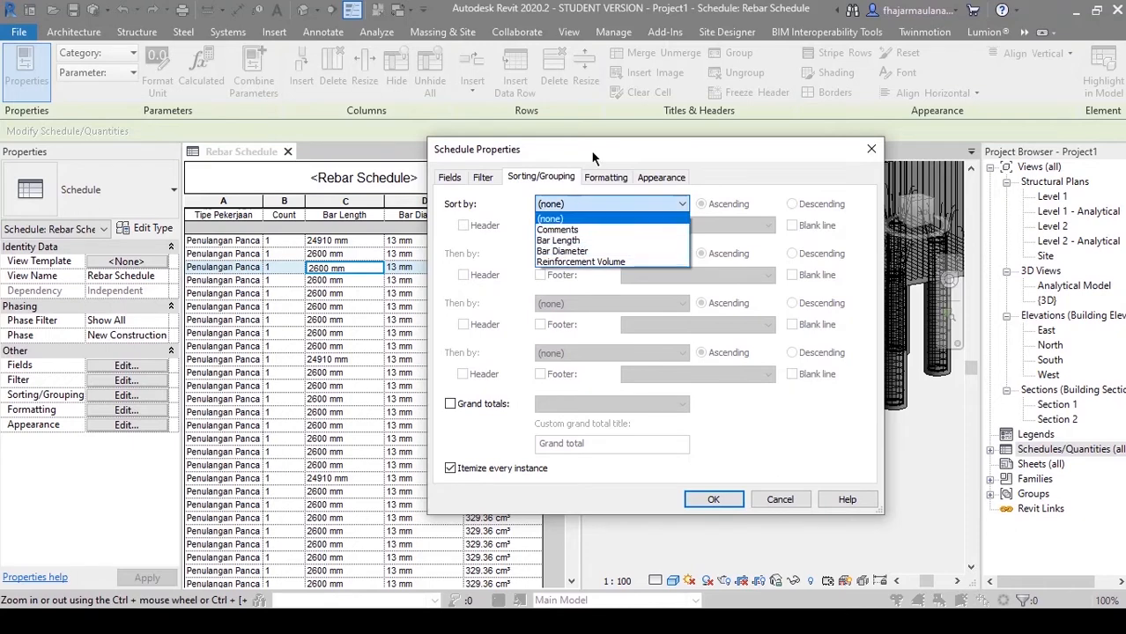
{"action": "left_click", "coordinate": [598, 150]}
{"action": "left_click", "coordinate": [586, 206]}
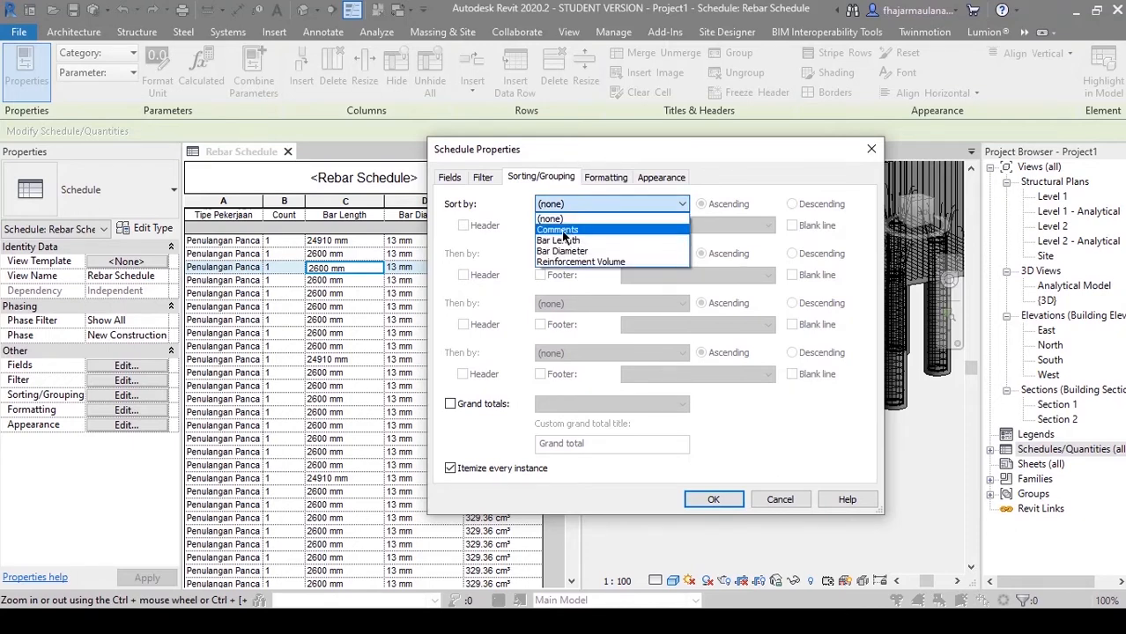
{"action": "left_click", "coordinate": [558, 231]}
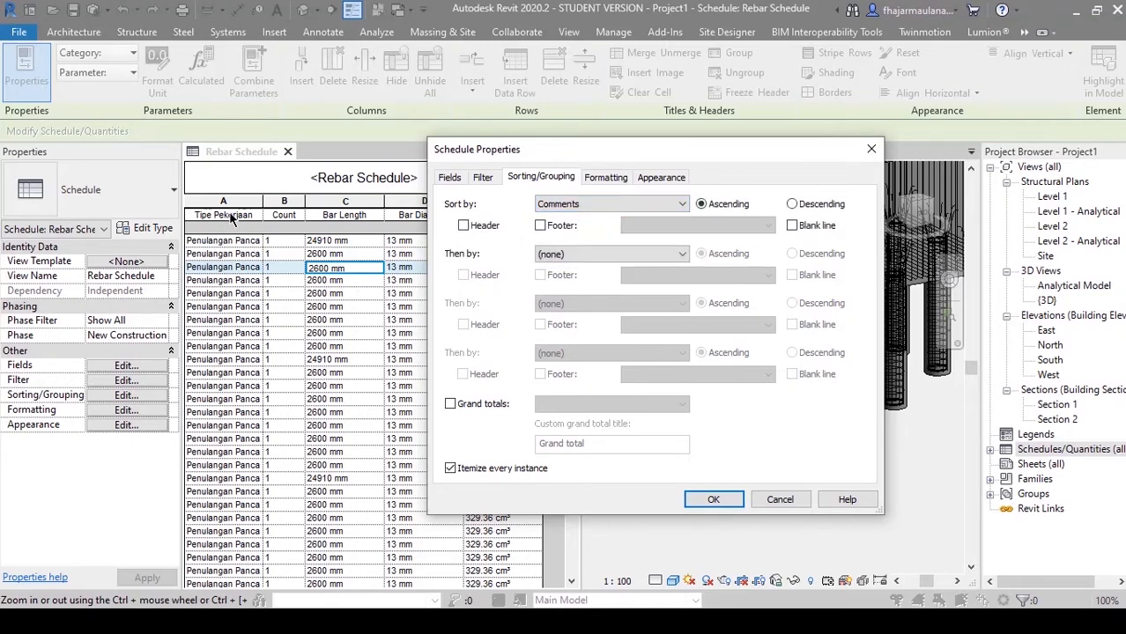
{"action": "left_click", "coordinate": [464, 225]}
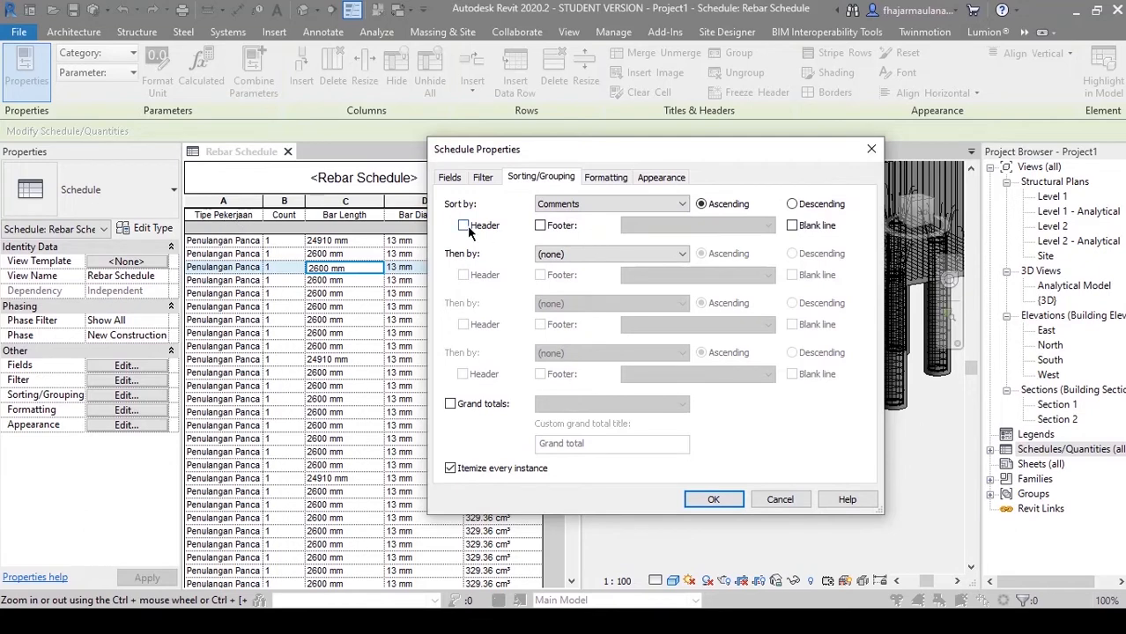
{"action": "left_click", "coordinate": [540, 225]}
Step: Format the Reinforcement Volume field to calculate totals and apply the Rebar Schedule properties
{"action": "left_click", "coordinate": [608, 177]}
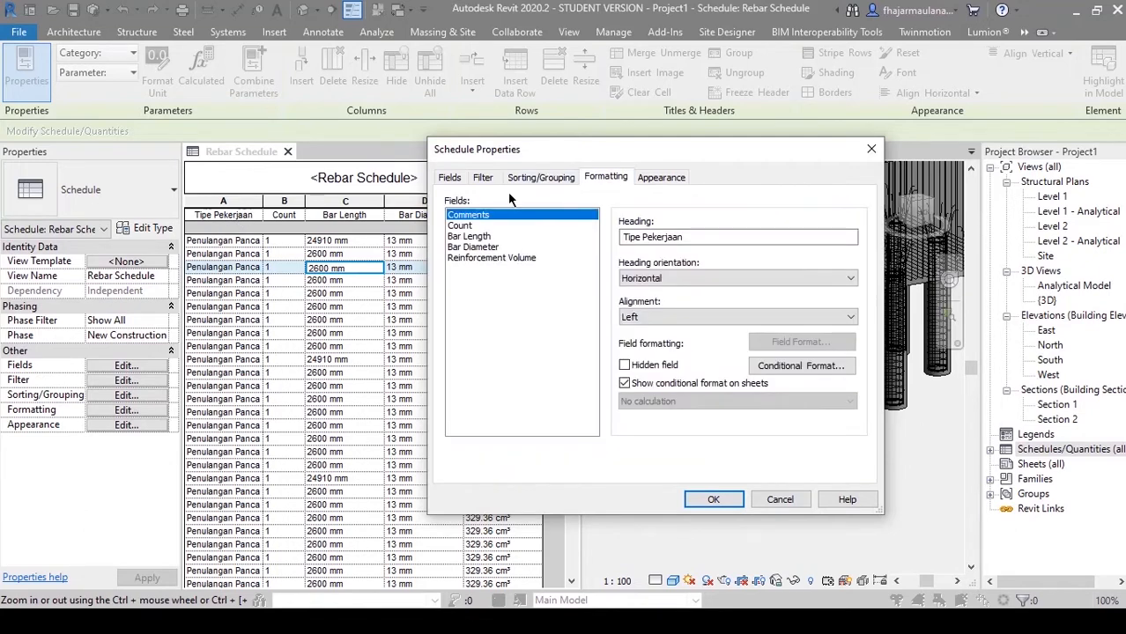
{"action": "left_click", "coordinate": [476, 258]}
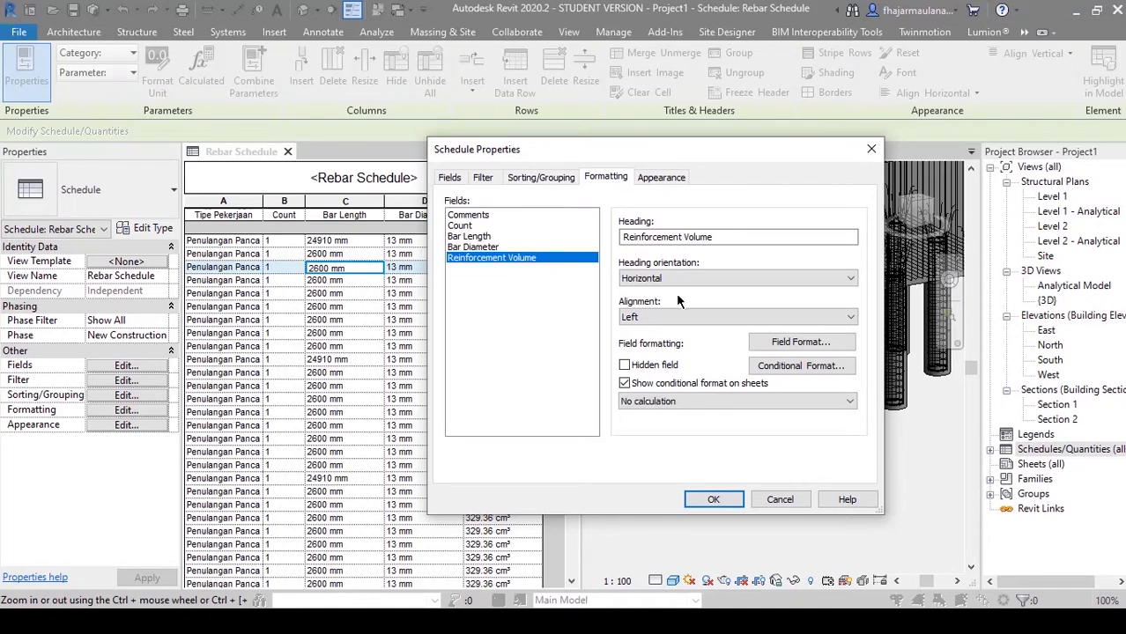
{"action": "left_click", "coordinate": [696, 400]}
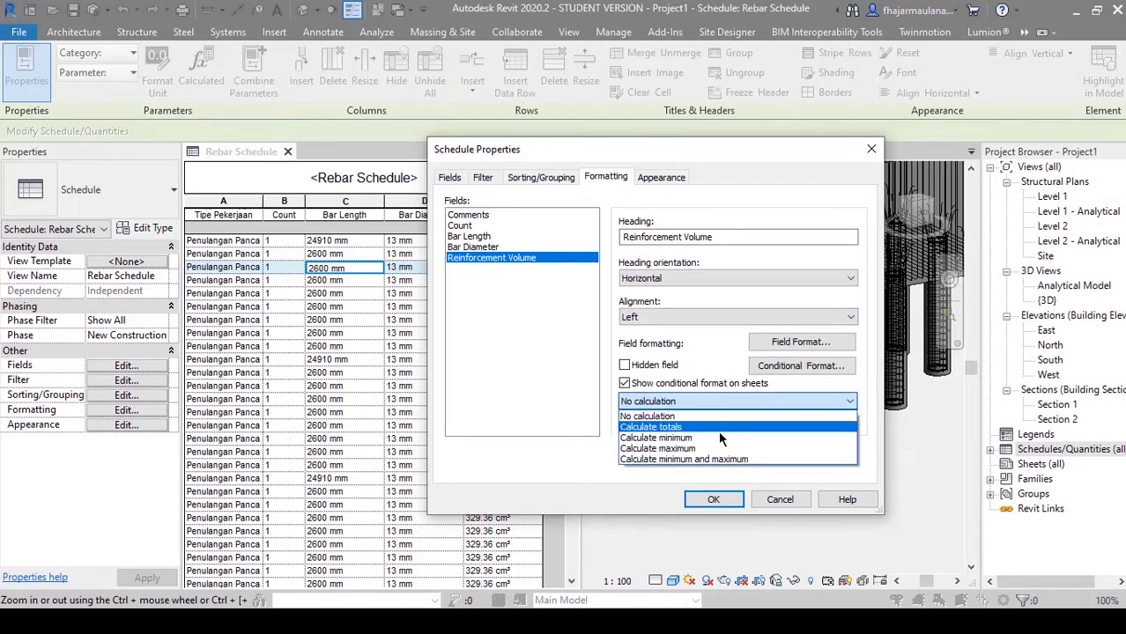
{"action": "left_click", "coordinate": [673, 425]}
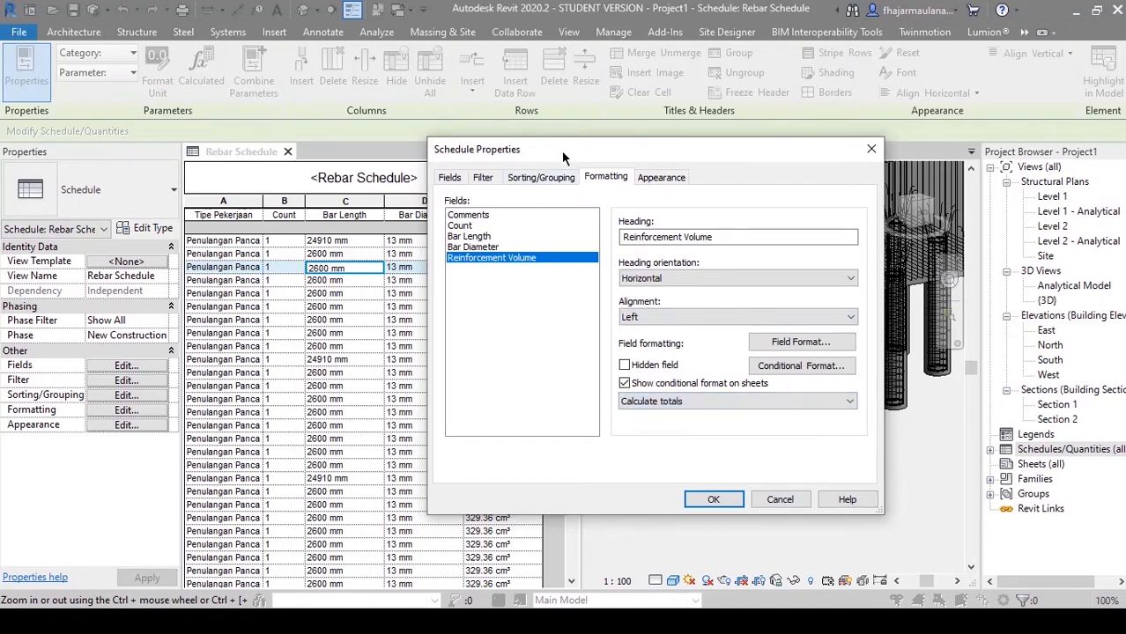
{"action": "left_click_drag", "start_coordinate": [561, 151], "coordinate": [537, 159]}
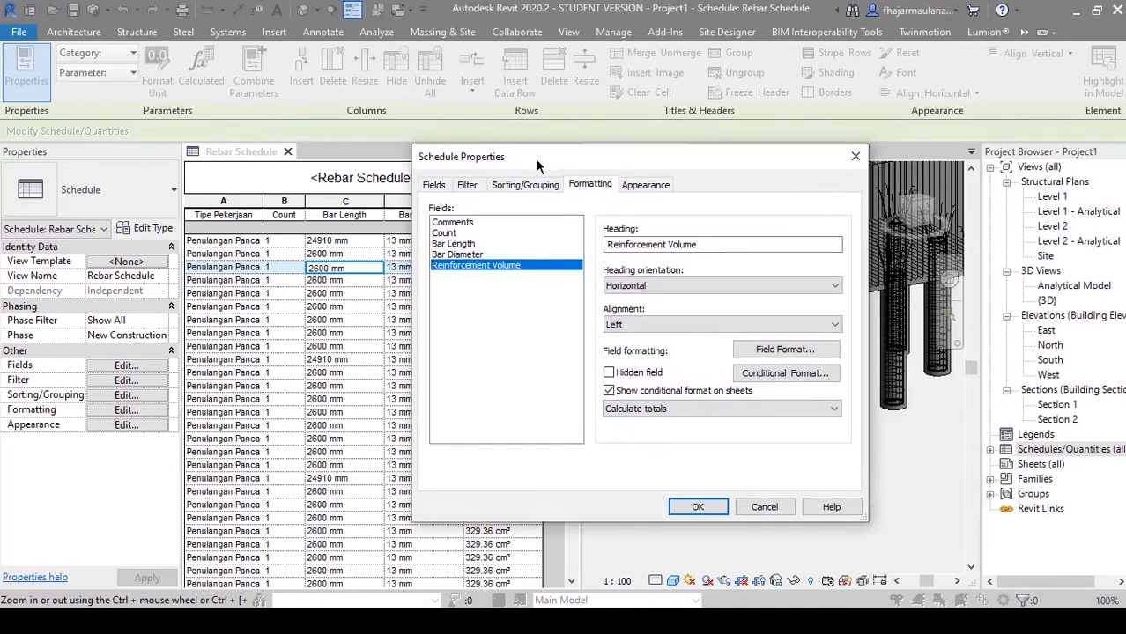
{"action": "left_click", "coordinate": [697, 507]}
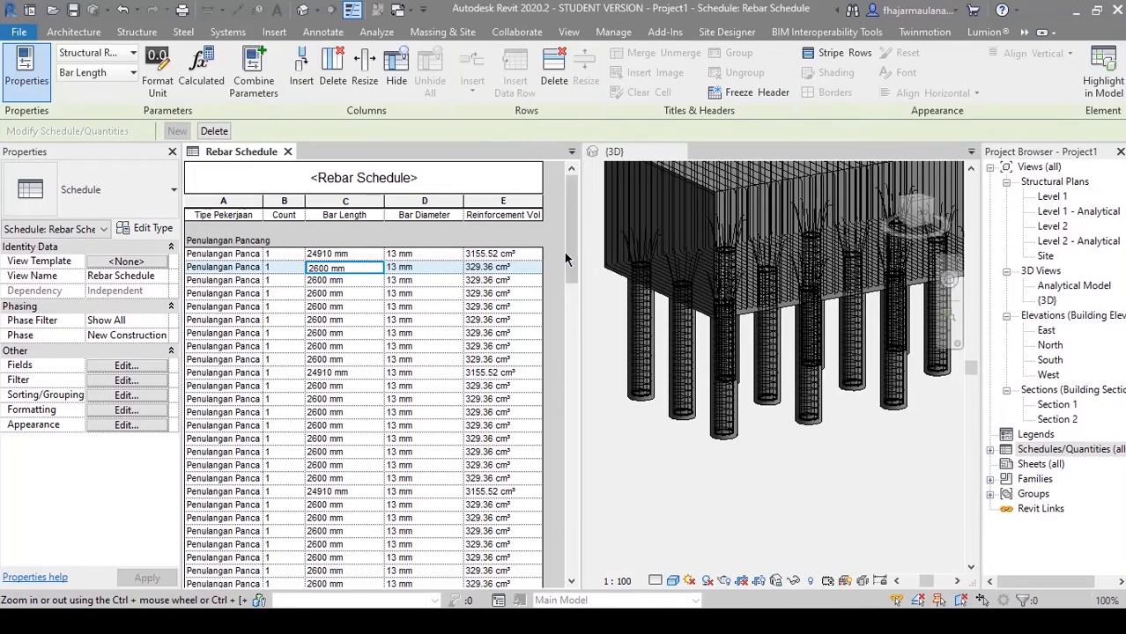
Step: Review the pile and pile cap group subtotals in the Rebar Schedule and close the schedule
{"action": "left_click_drag", "start_coordinate": [568, 234], "coordinate": [572, 535]}
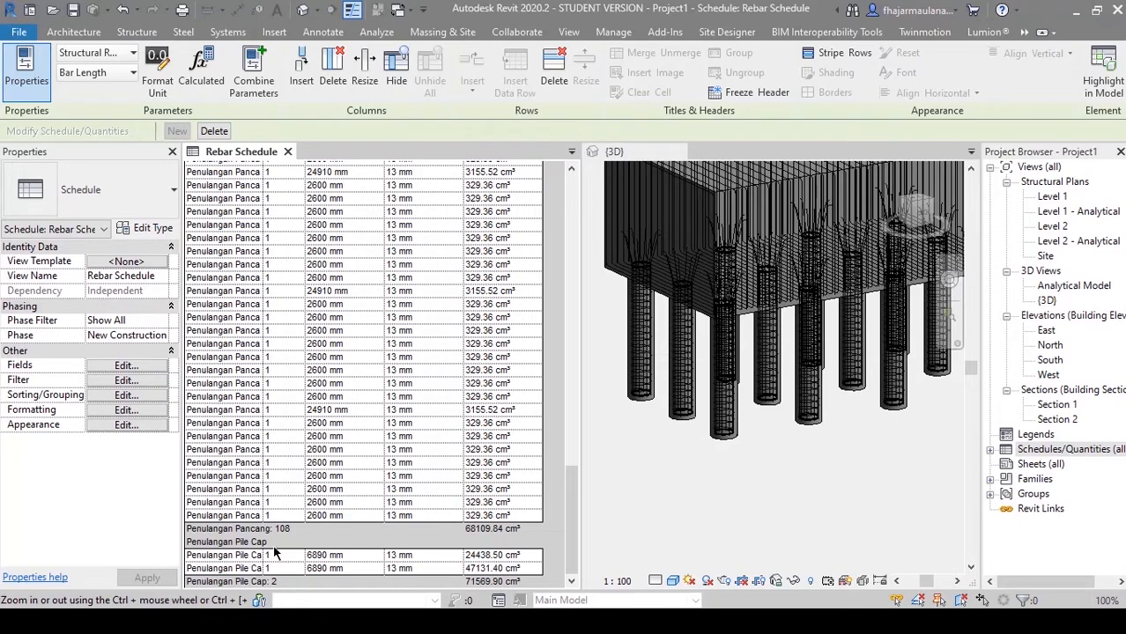
{"action": "left_click_drag", "start_coordinate": [564, 522], "coordinate": [556, 230]}
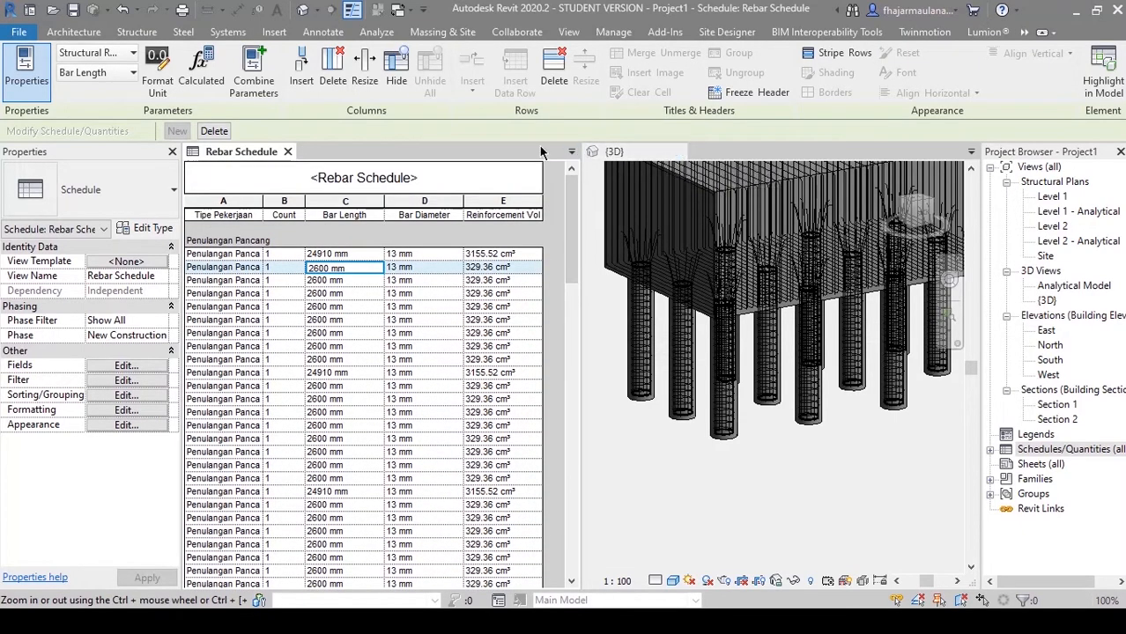
{"action": "left_click", "coordinate": [287, 152]}
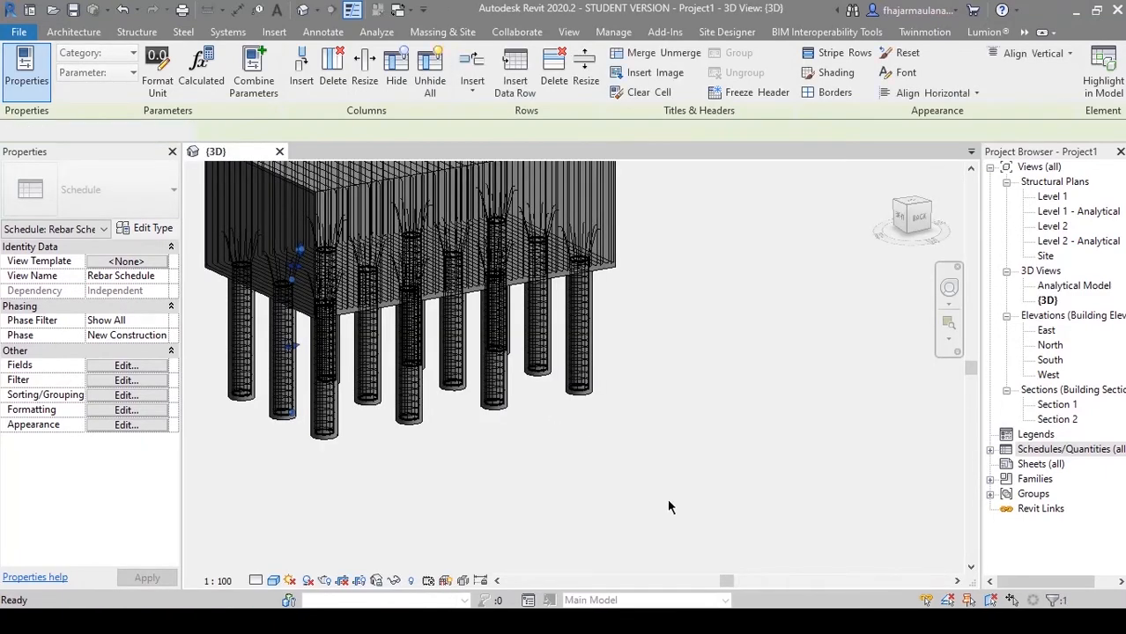
Step: Examine the reinforced pile cap and piles in the 3D view, including the view's type properties and the pile cap part's properties
{"action": "scroll", "coordinate": [467, 360], "scroll_direction": "up", "scroll_amount": 1}
{"action": "middle_click_drag", "start_coordinate": [385, 282], "coordinate": [482, 364]}
{"action": "key", "text": "Escape"}
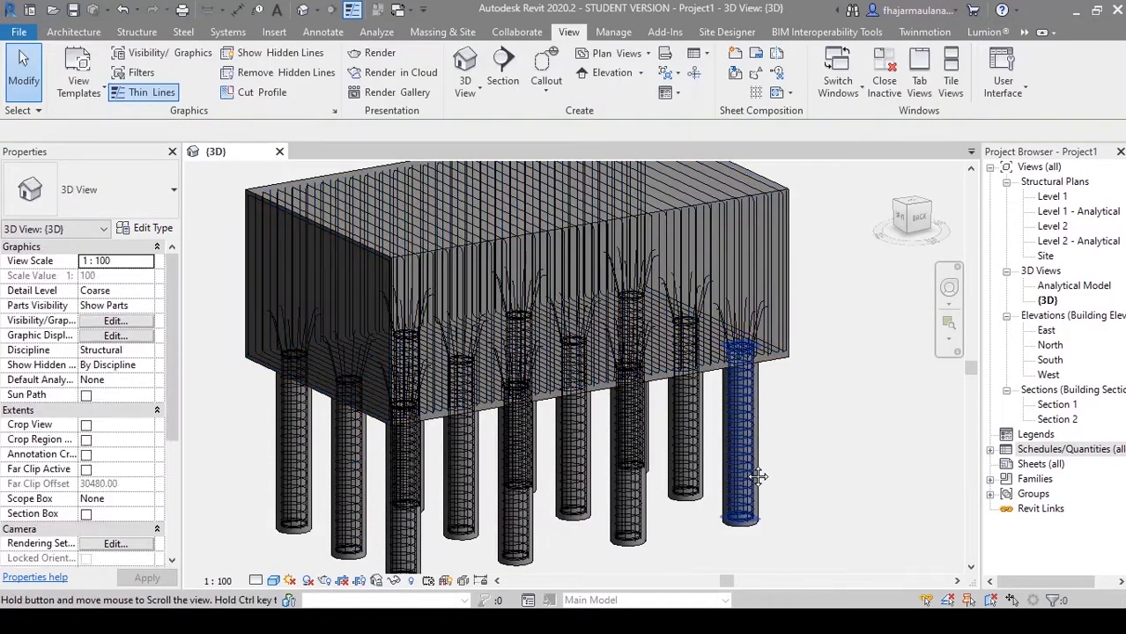
{"action": "scroll", "coordinate": [760, 472], "scroll_direction": "down", "scroll_amount": 1}
{"action": "middle_click_drag", "start_coordinate": [784, 465], "coordinate": [826, 452]}
{"action": "scroll", "coordinate": [789, 458], "scroll_direction": "up", "scroll_amount": 2}
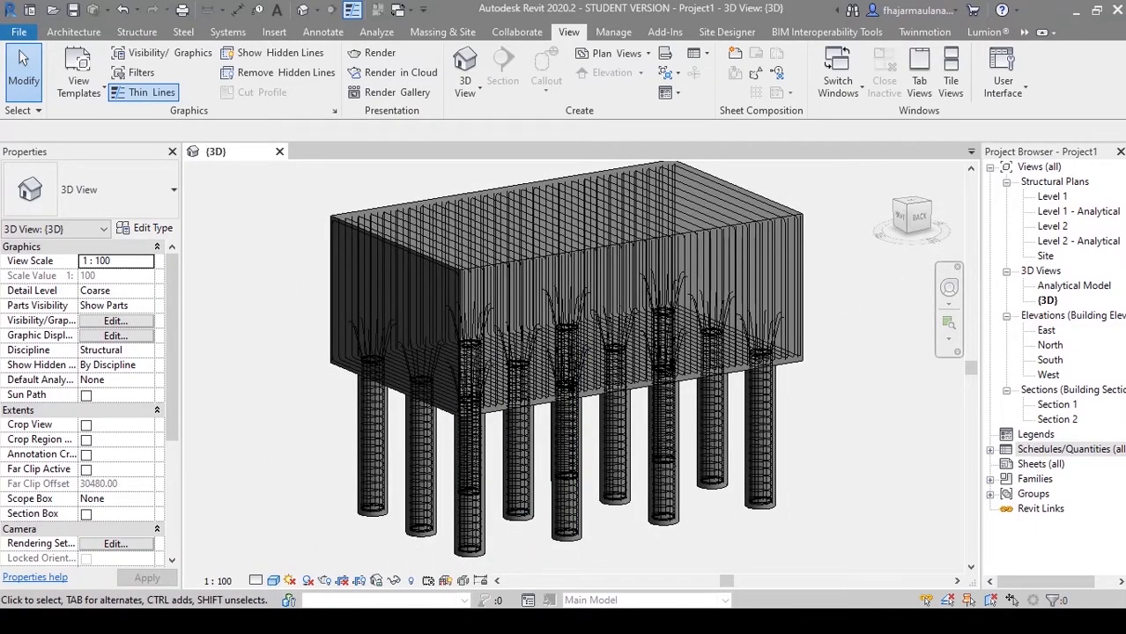
{"action": "mouse_move", "coordinate": [316, 617]}
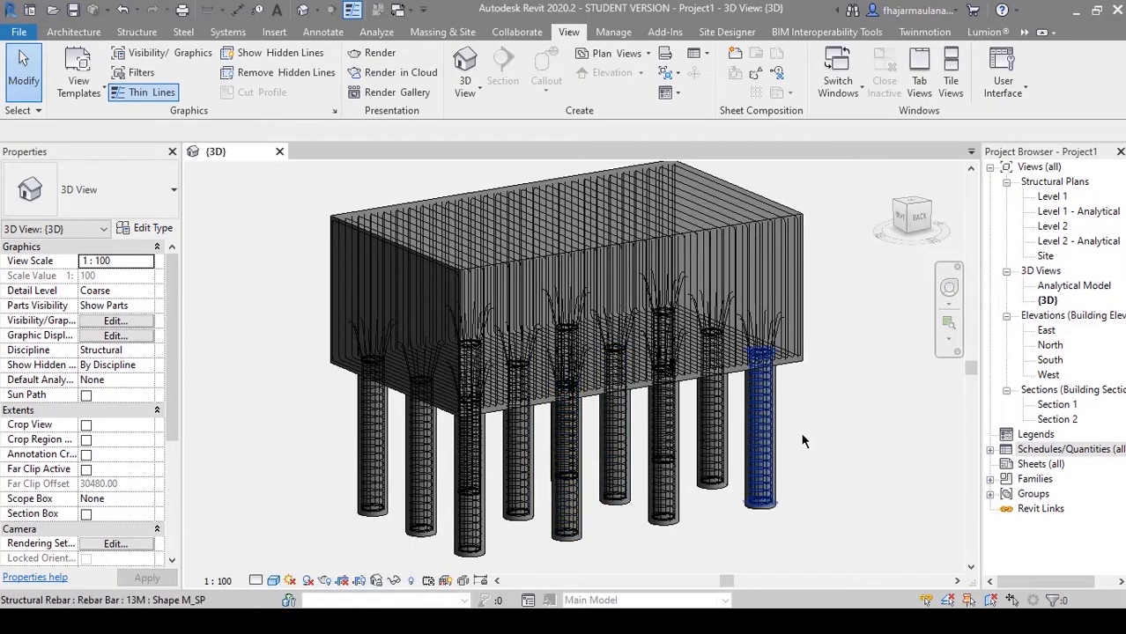
{"action": "middle_click_drag", "start_coordinate": [800, 431], "coordinate": [631, 410], "text": "shift"}
{"action": "left_click", "coordinate": [150, 229]}
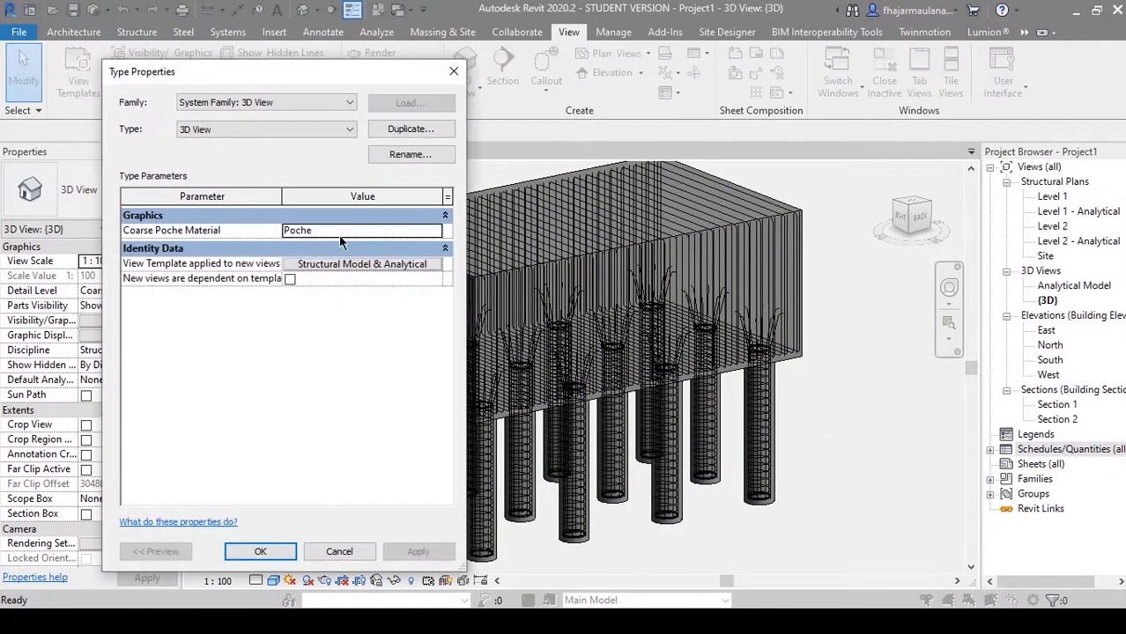
{"action": "left_click", "coordinate": [340, 551]}
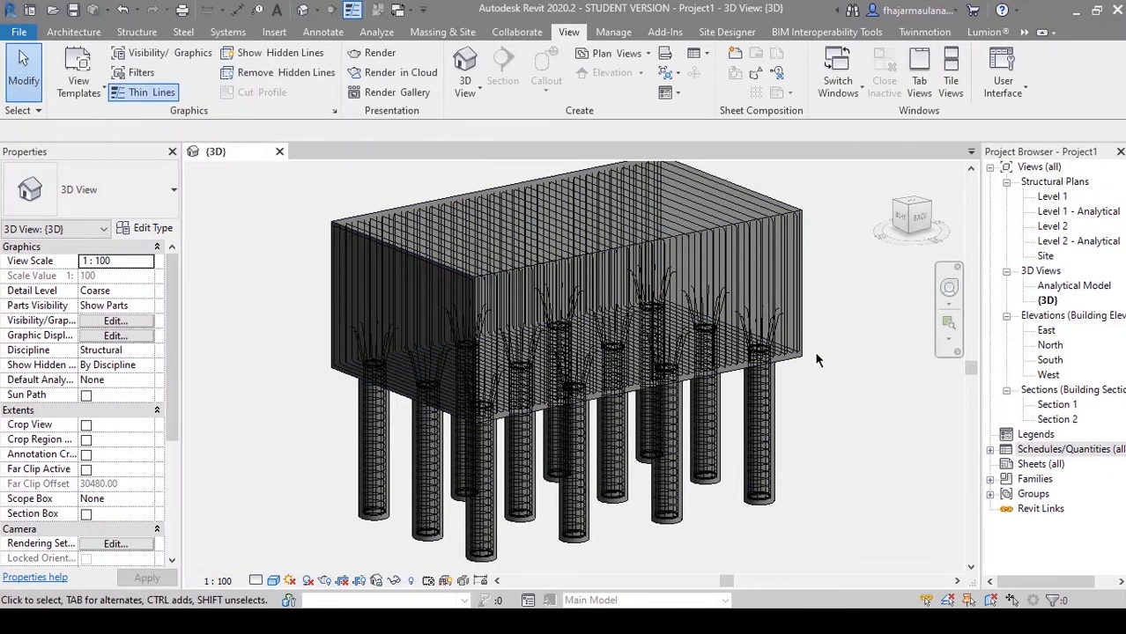
{"action": "left_click", "coordinate": [801, 355]}
{"action": "left_click", "coordinate": [849, 422]}
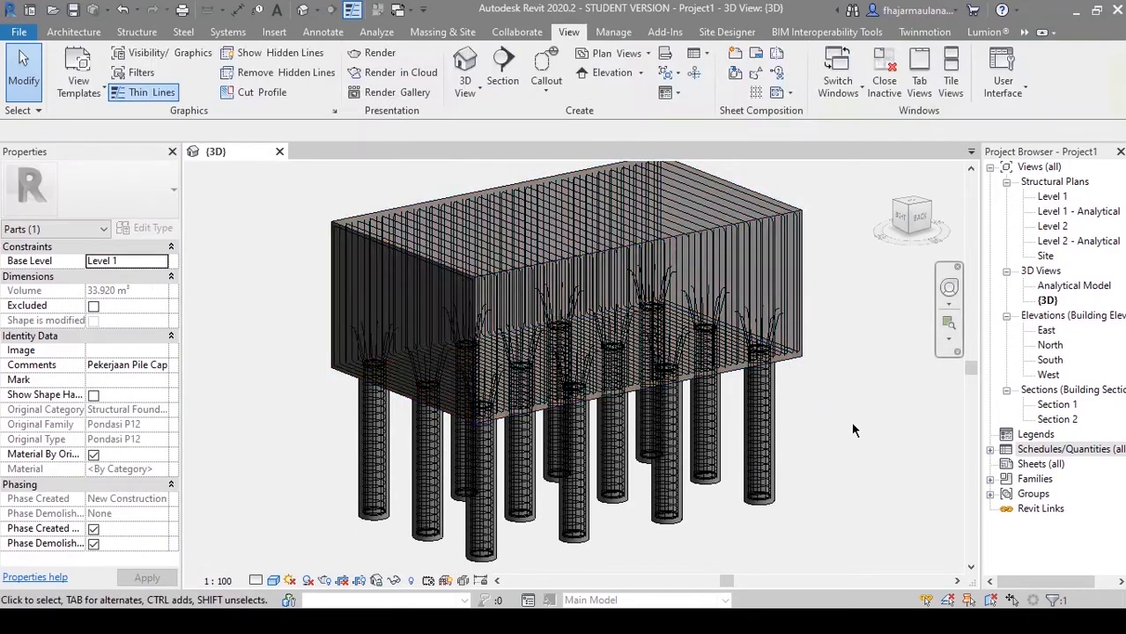
Step: Open the Section 1 view and center it on the reinforced foundation
{"action": "double_click", "coordinate": [1057, 404]}
{"action": "scroll", "coordinate": [671, 415], "scroll_direction": "up", "scroll_amount": 3}
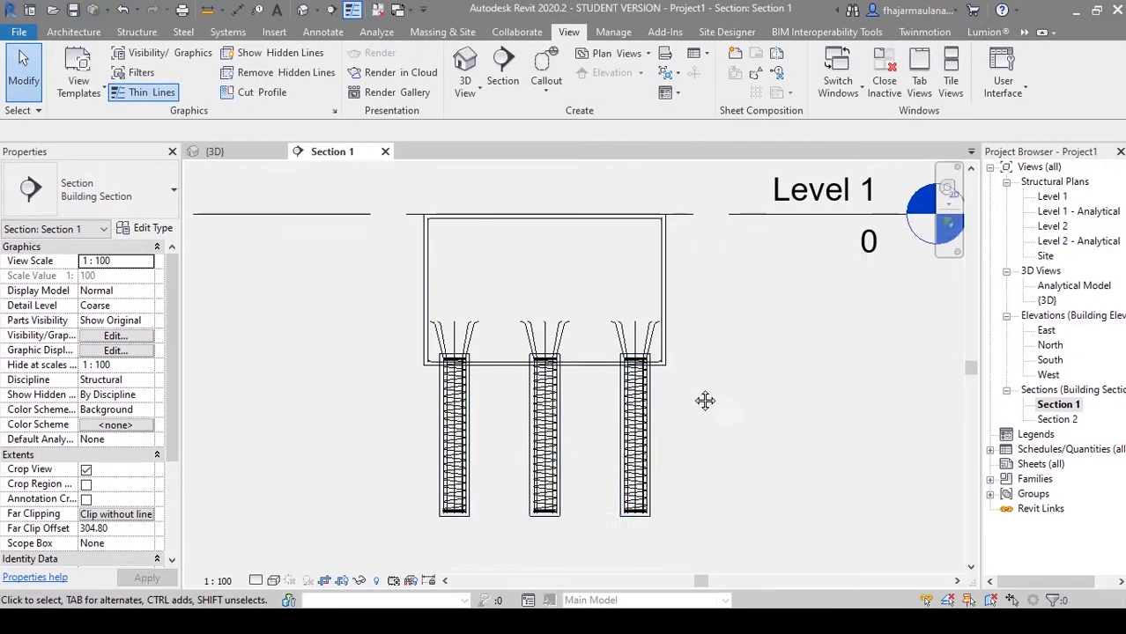
{"action": "middle_click_drag", "start_coordinate": [684, 387], "coordinate": [723, 371]}
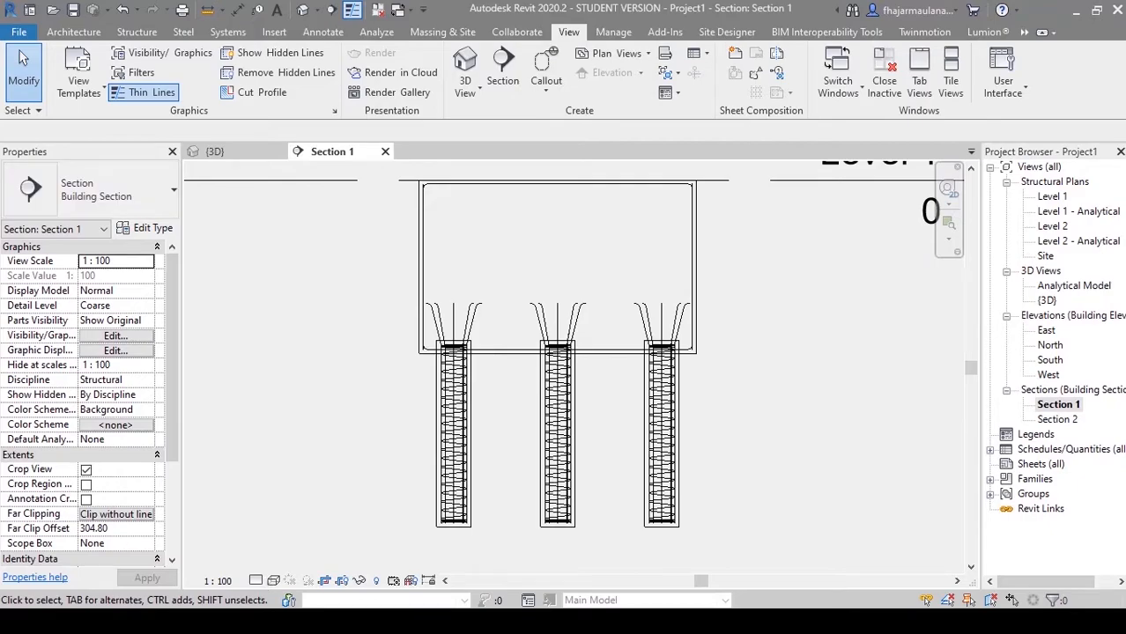
Step: Consult the Pondasi P.12 drawing in Adobe Acrobat Reader and review the foundation's type dimensions in Revit without changing them
{"action": "left_click", "coordinate": [336, 621]}
{"action": "left_click_drag", "start_coordinate": [248, 300], "coordinate": [398, 389]}
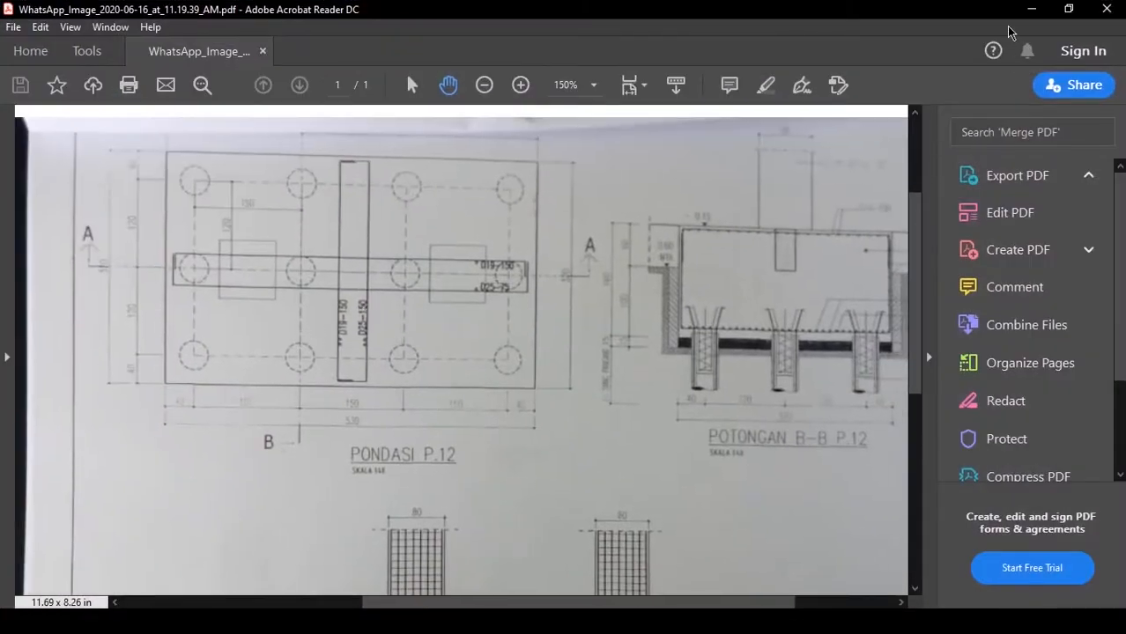
{"action": "left_click", "coordinate": [1030, 10]}
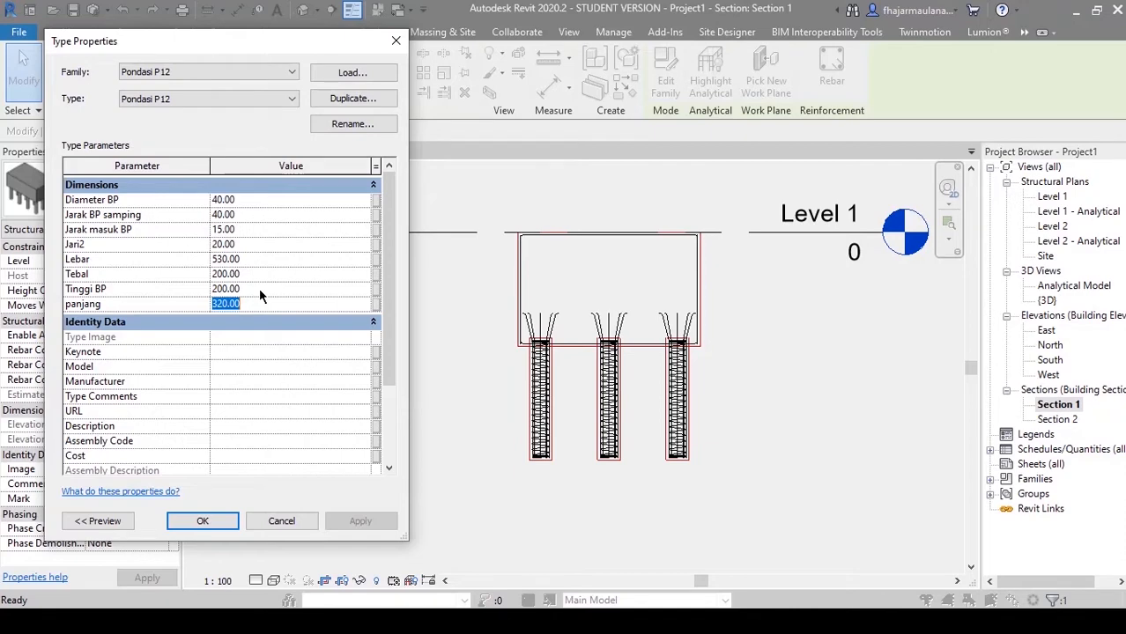
{"action": "left_click", "coordinate": [281, 520]}
{"action": "left_click", "coordinate": [767, 400]}
Step: Set the Tinggi BP type parameter of the Pondasi P12 foundation to 500
{"action": "scroll", "coordinate": [667, 440], "scroll_direction": "up", "scroll_amount": 3}
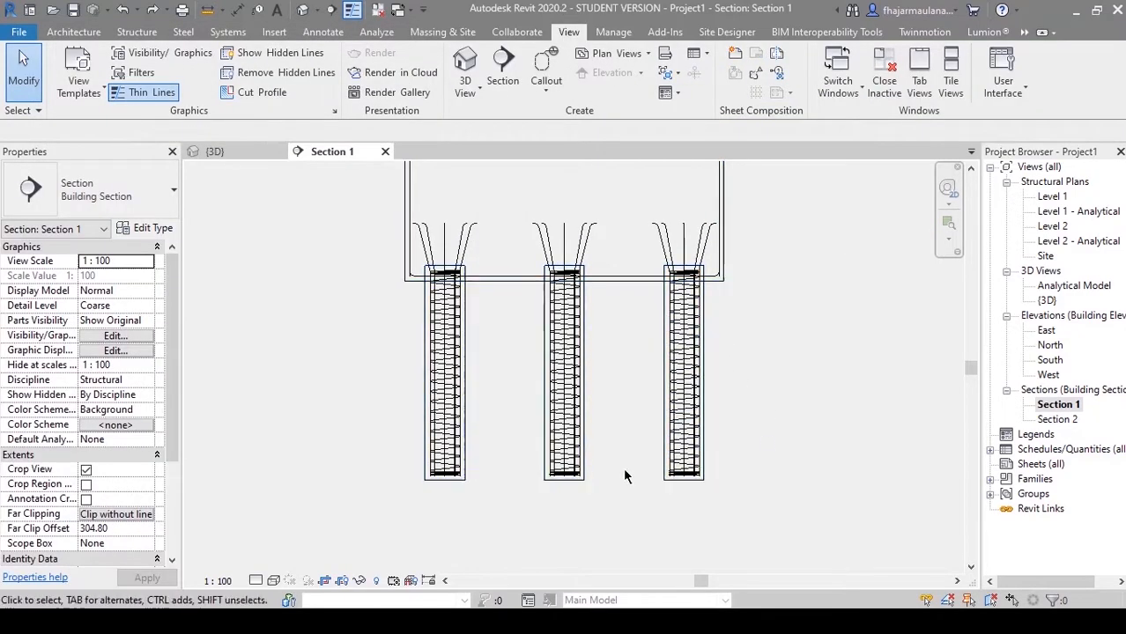
{"action": "middle_click_drag", "start_coordinate": [623, 469], "coordinate": [654, 479]}
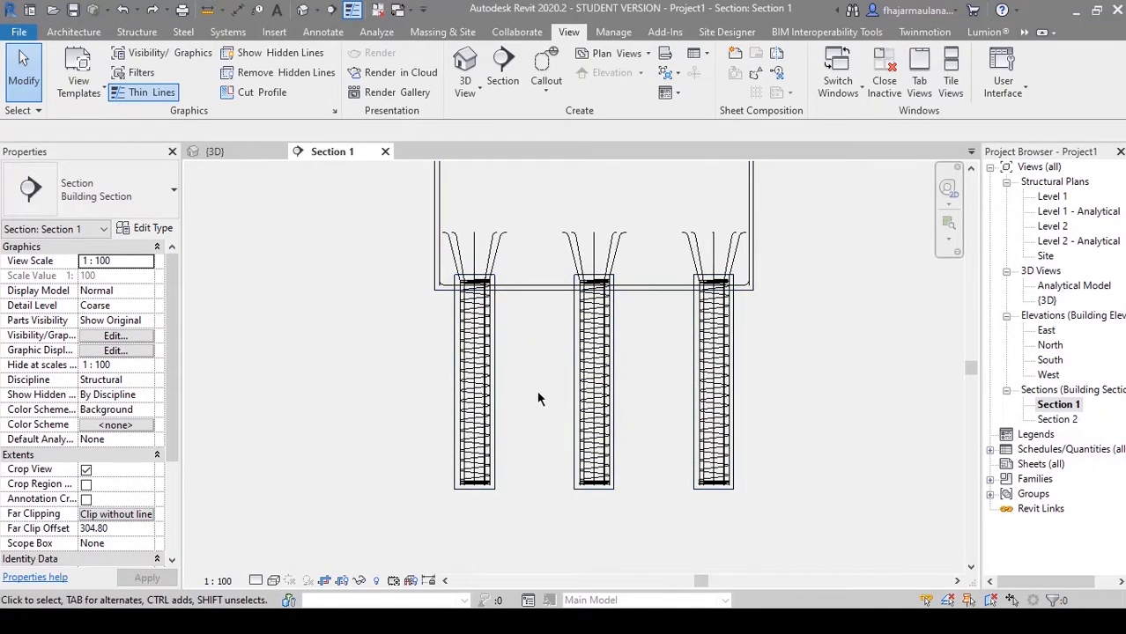
{"action": "left_click", "coordinate": [532, 292]}
{"action": "left_click", "coordinate": [148, 229]}
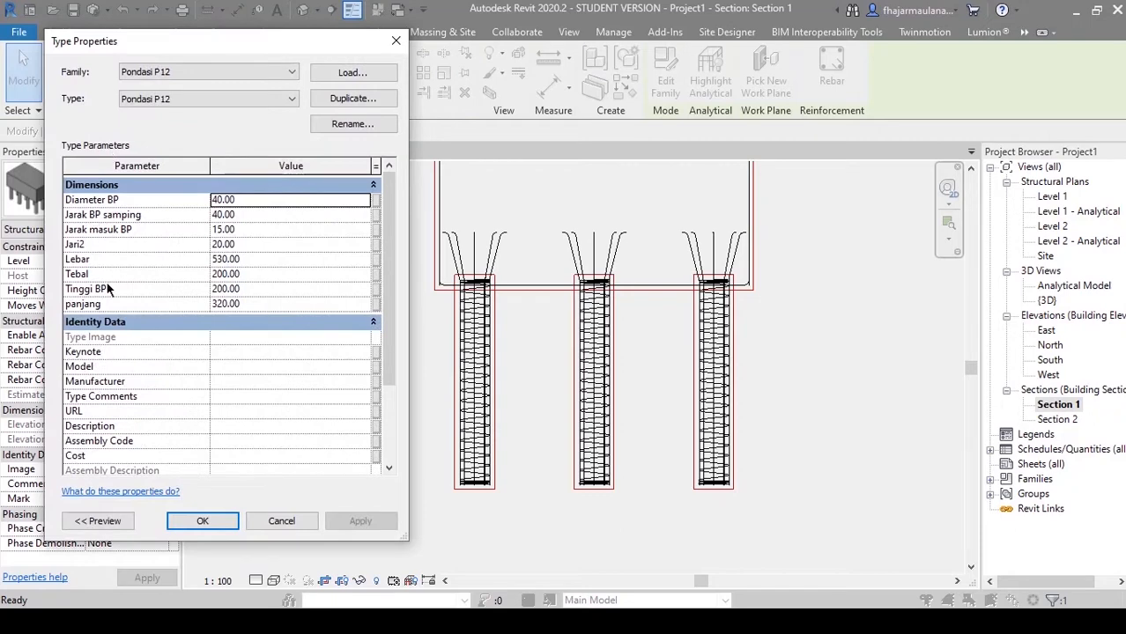
{"action": "left_click", "coordinate": [238, 292]}
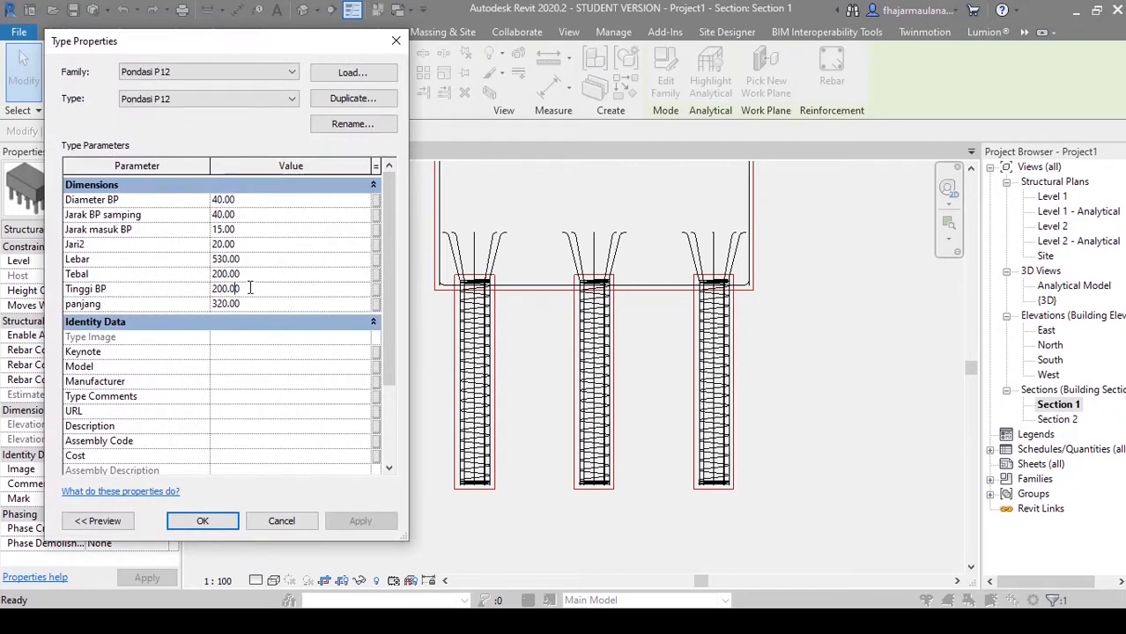
{"action": "type", "text": "500"}
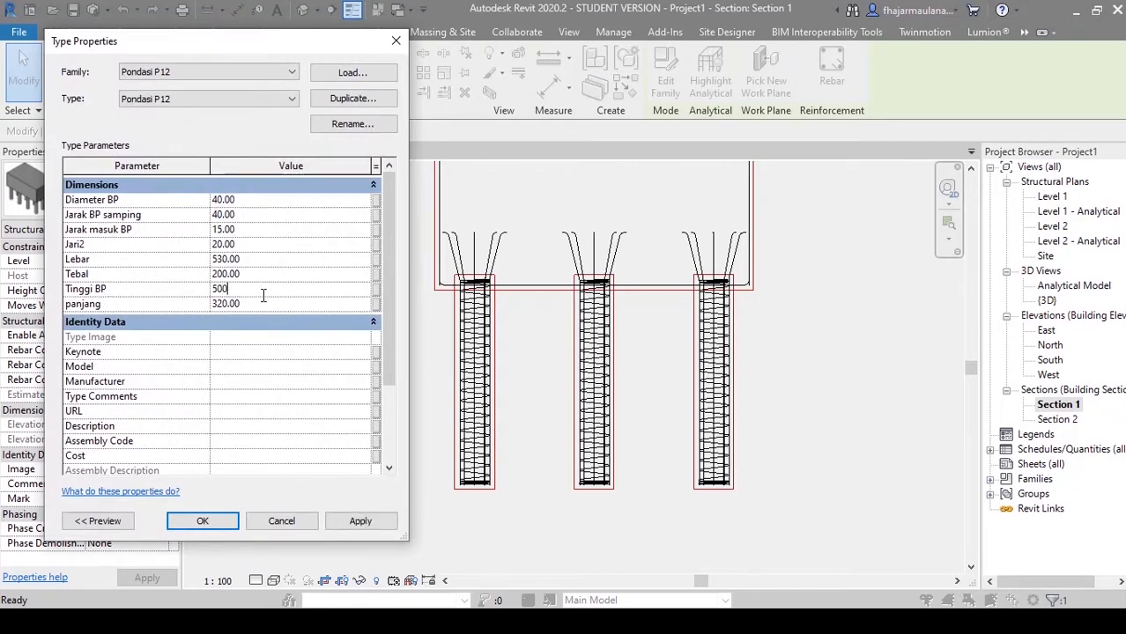
{"action": "left_click", "coordinate": [359, 522]}
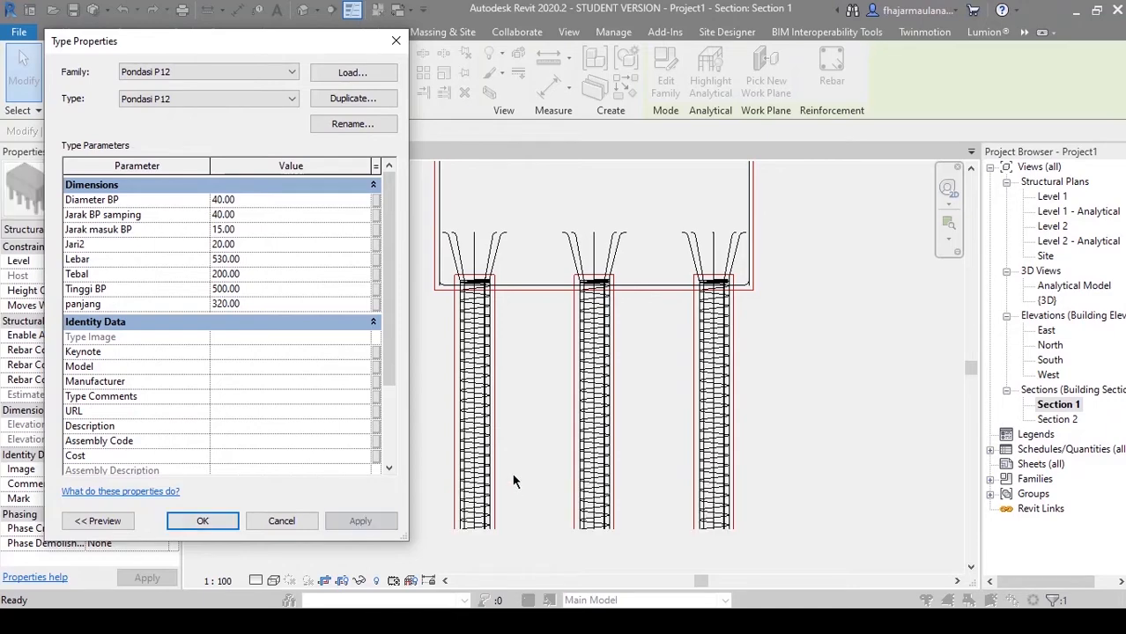
{"action": "left_click_drag", "start_coordinate": [637, 423], "coordinate": [614, 300]}
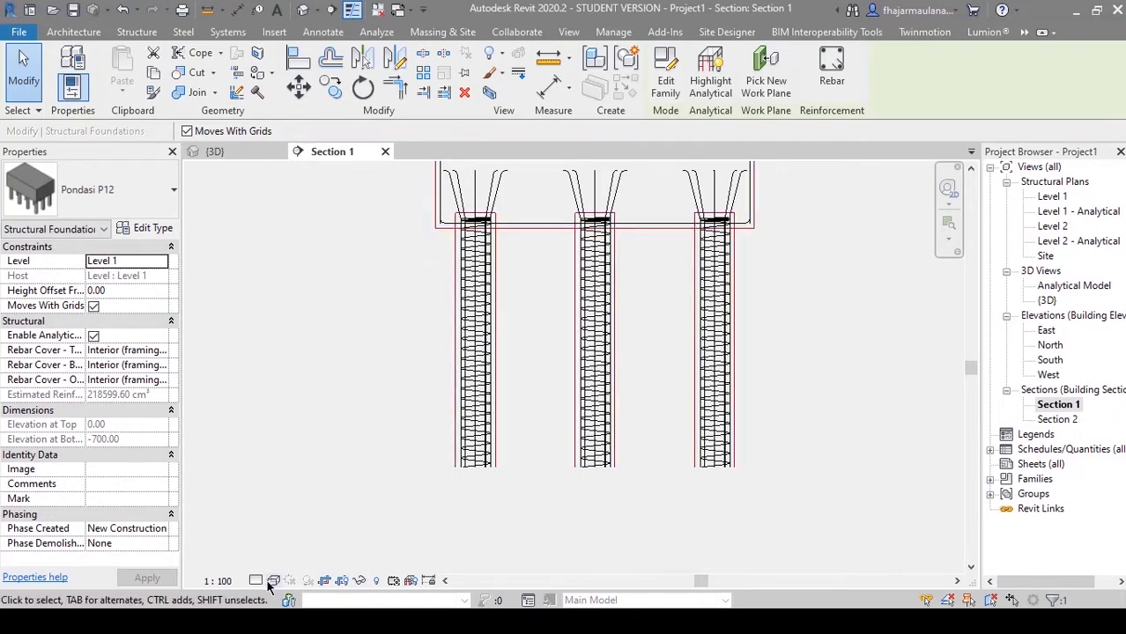
Step: Turn off the crop of Section 1 and inspect the pile reinforcement along the piles' full length
{"action": "left_click", "coordinate": [324, 582]}
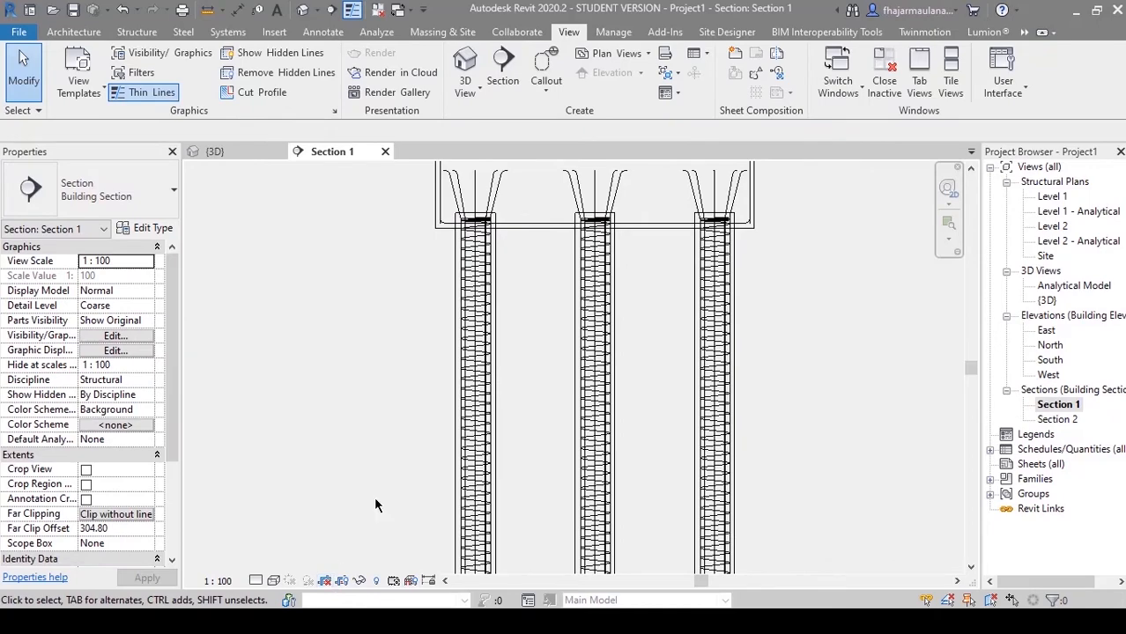
{"action": "scroll", "coordinate": [453, 406], "scroll_direction": "down", "scroll_amount": 4}
{"action": "middle_click_drag", "start_coordinate": [452, 406], "coordinate": [479, 286]}
{"action": "scroll", "coordinate": [546, 441], "scroll_direction": "down", "scroll_amount": 1}
{"action": "middle_click_drag", "start_coordinate": [548, 442], "coordinate": [542, 481]}
{"action": "scroll", "coordinate": [578, 431], "scroll_direction": "down", "scroll_amount": 1}
{"action": "scroll", "coordinate": [581, 433], "scroll_direction": "up", "scroll_amount": 2}
{"action": "middle_click_drag", "start_coordinate": [596, 356], "coordinate": [600, 428]}
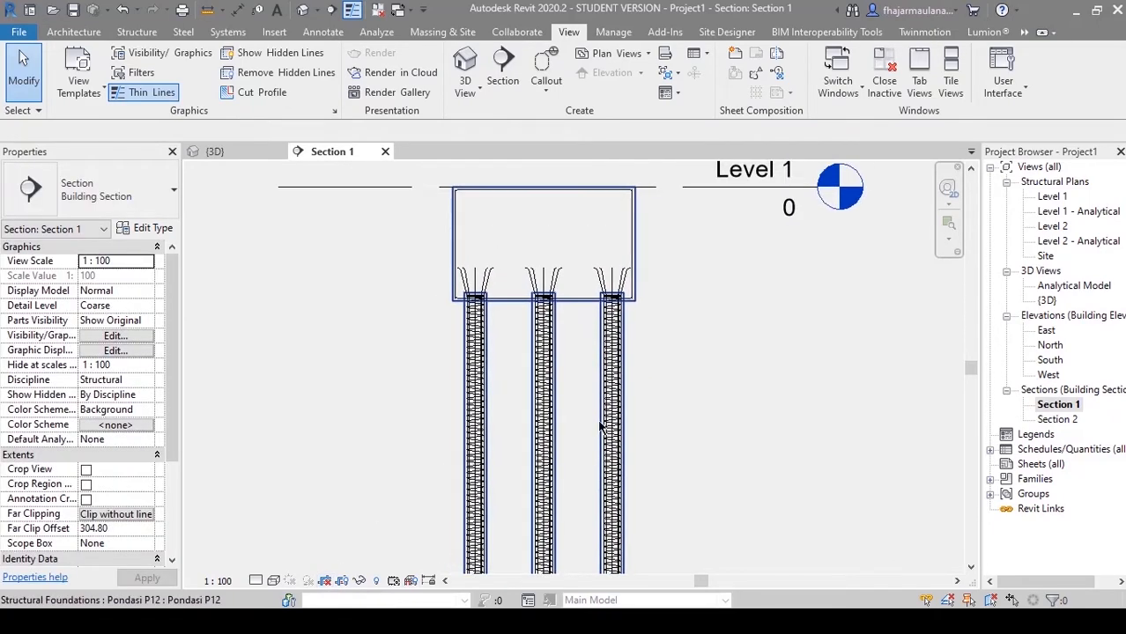
{"action": "scroll", "coordinate": [565, 372], "scroll_direction": "up", "scroll_amount": 3}
{"action": "mouse_move", "coordinate": [577, 380]}
{"action": "middle_mouse_down"}
{"action": "mouse_move", "coordinate": [580, 372]}
{"action": "mouse_move", "coordinate": [581, 398]}
{"action": "middle_mouse_up"}
{"action": "scroll", "coordinate": [580, 397], "scroll_direction": "down", "scroll_amount": 3}
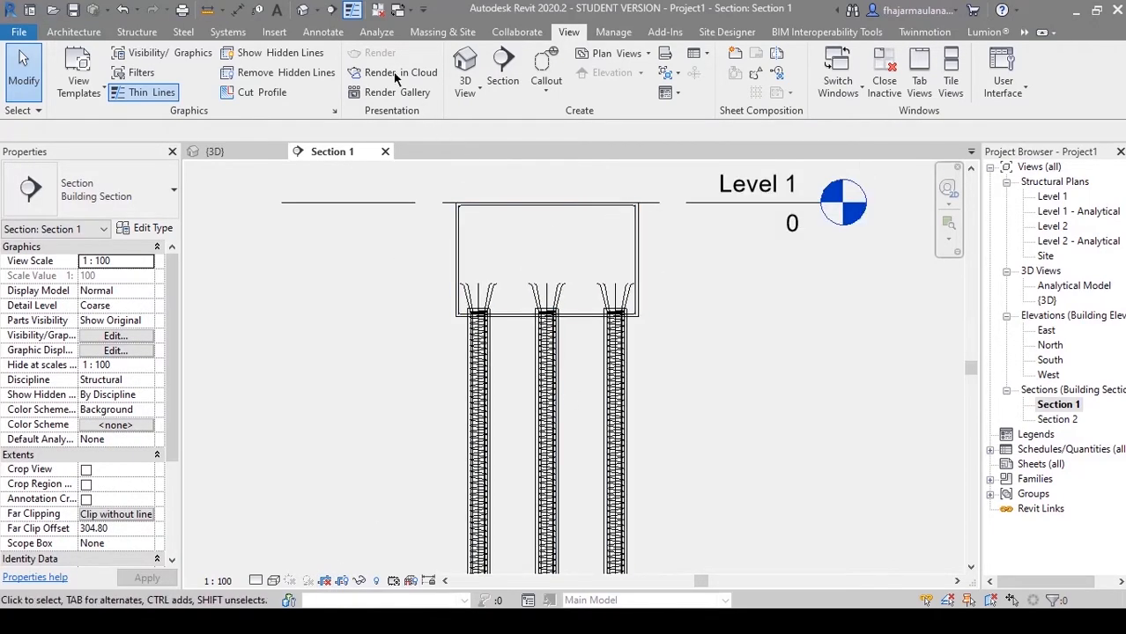
{"action": "middle_click_drag", "start_coordinate": [489, 425], "coordinate": [503, 378]}
{"action": "middle_click_drag", "start_coordinate": [448, 286], "coordinate": [450, 321]}
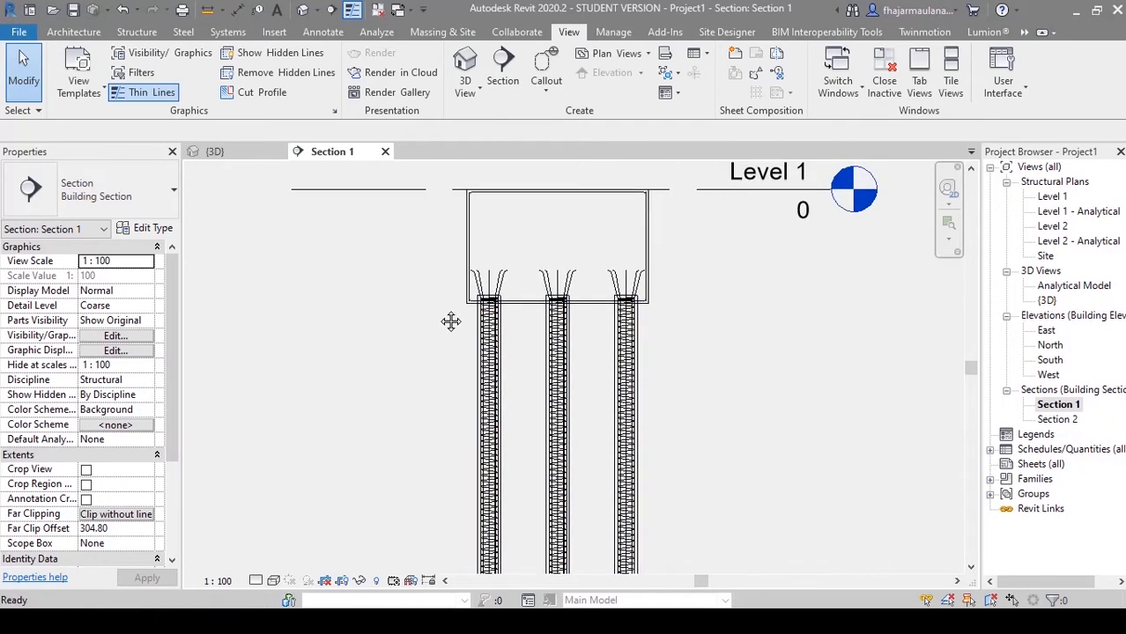
Step: Close the inactive views and open the default 3D view of the lengthened piles
{"action": "left_click", "coordinate": [377, 10]}
{"action": "left_click", "coordinate": [299, 10]}
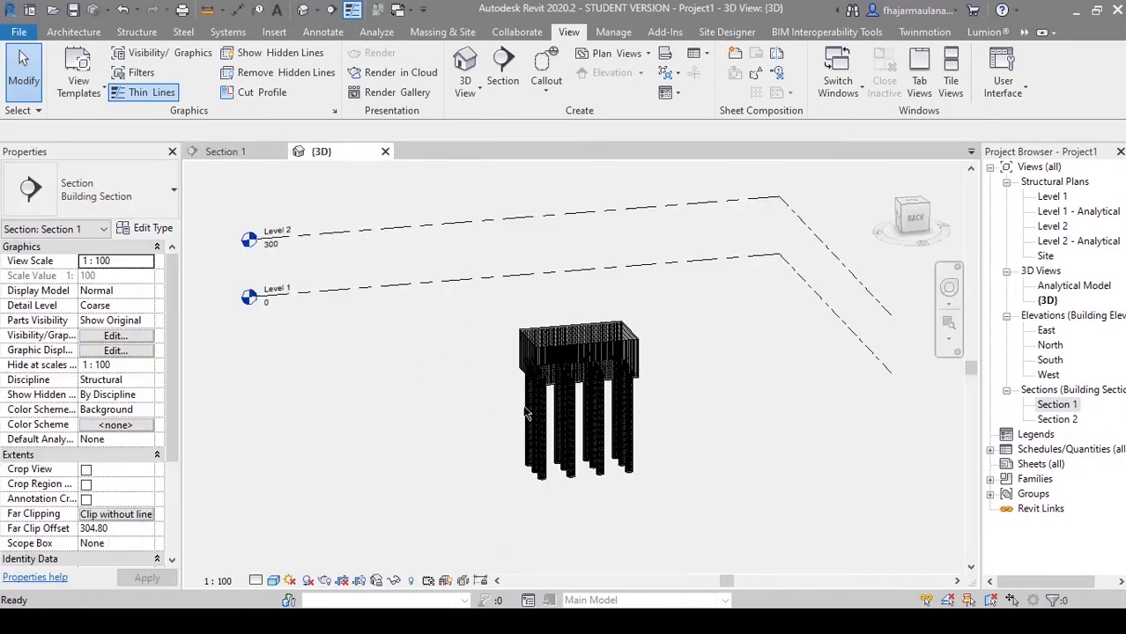